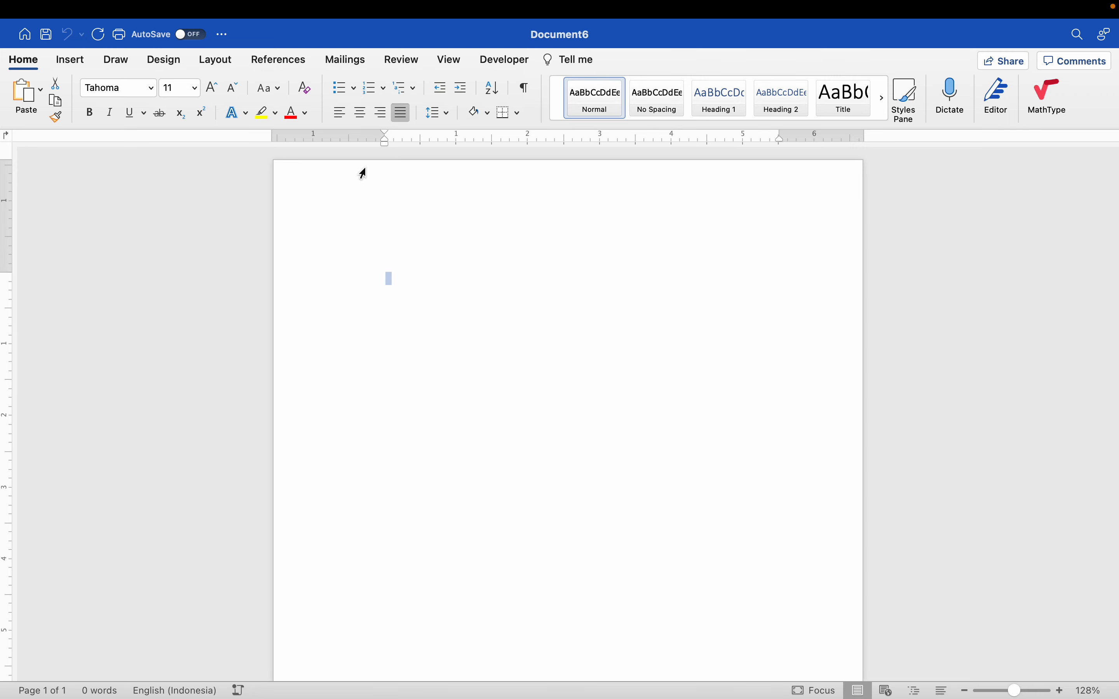
scroll(413, 242, up, 4)
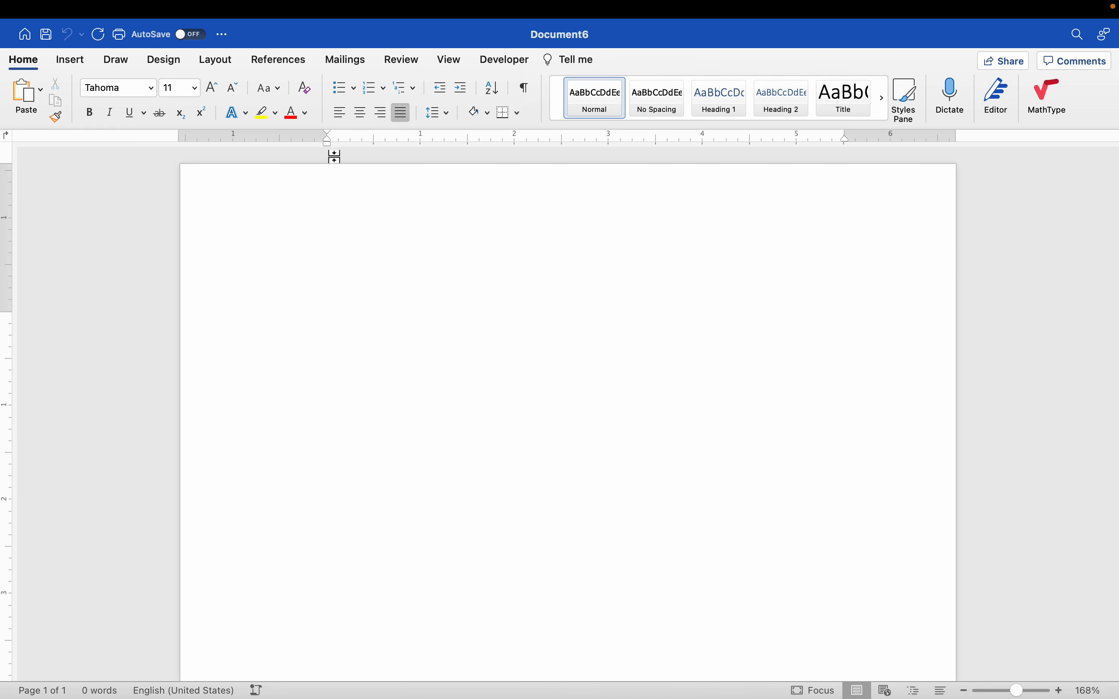
drag(328, 141, 325, 142)
click(326, 141)
click(513, 134)
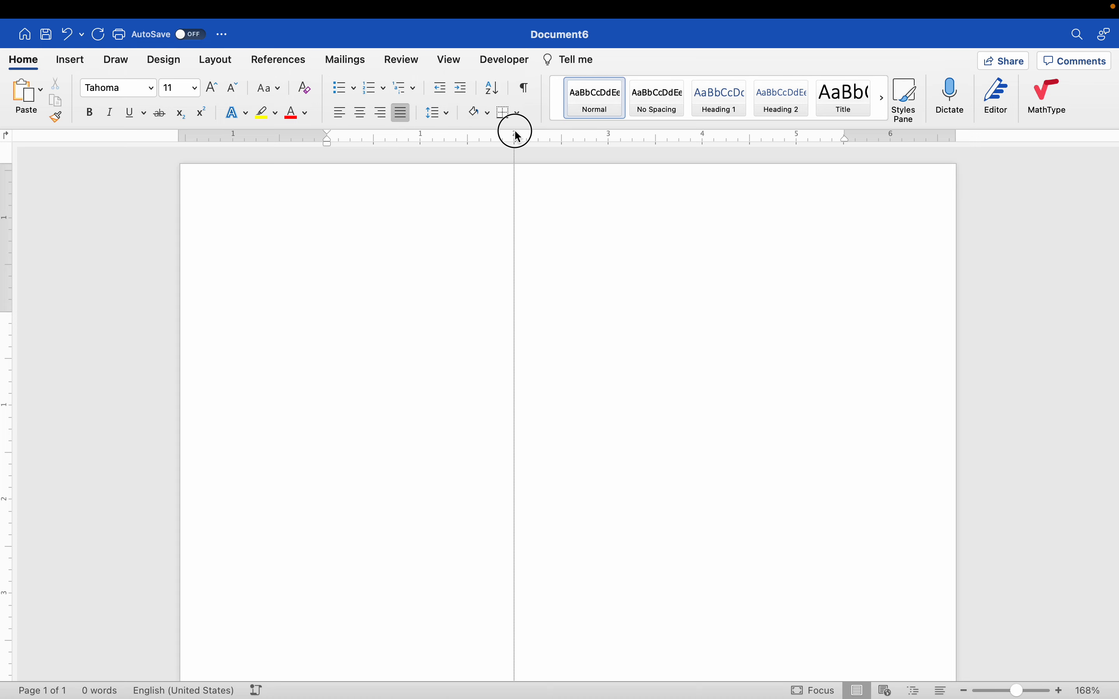
drag(516, 139, 517, 151)
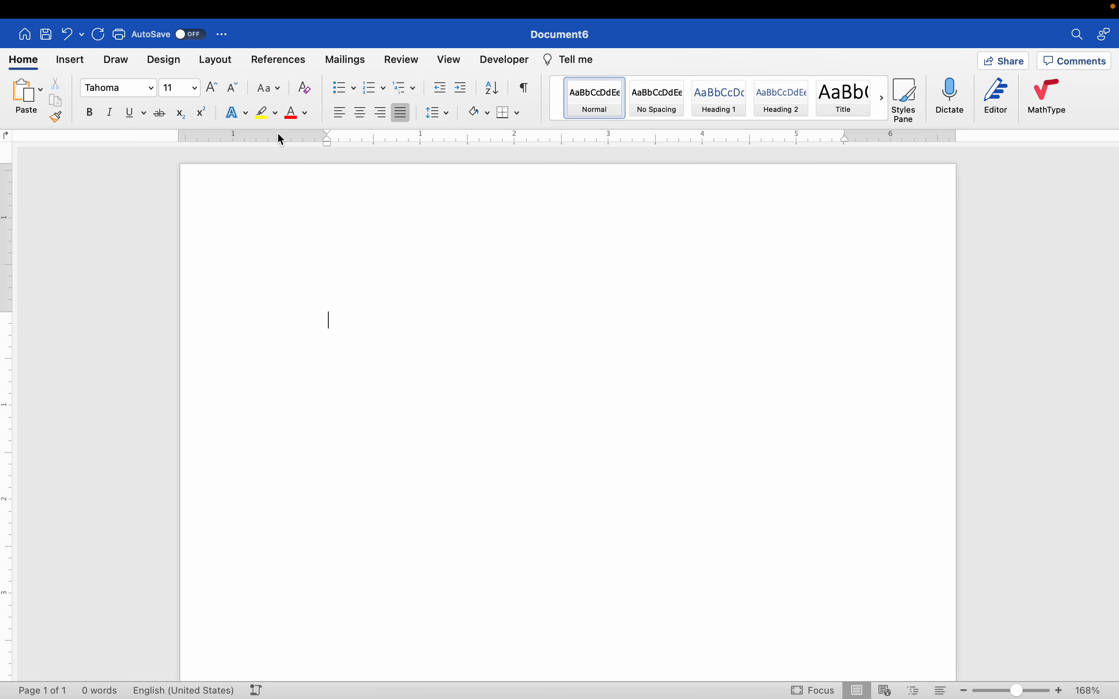
- Hide the ruler and show it again, doing so twice and leaving the ruler displayed
click(443, 61)
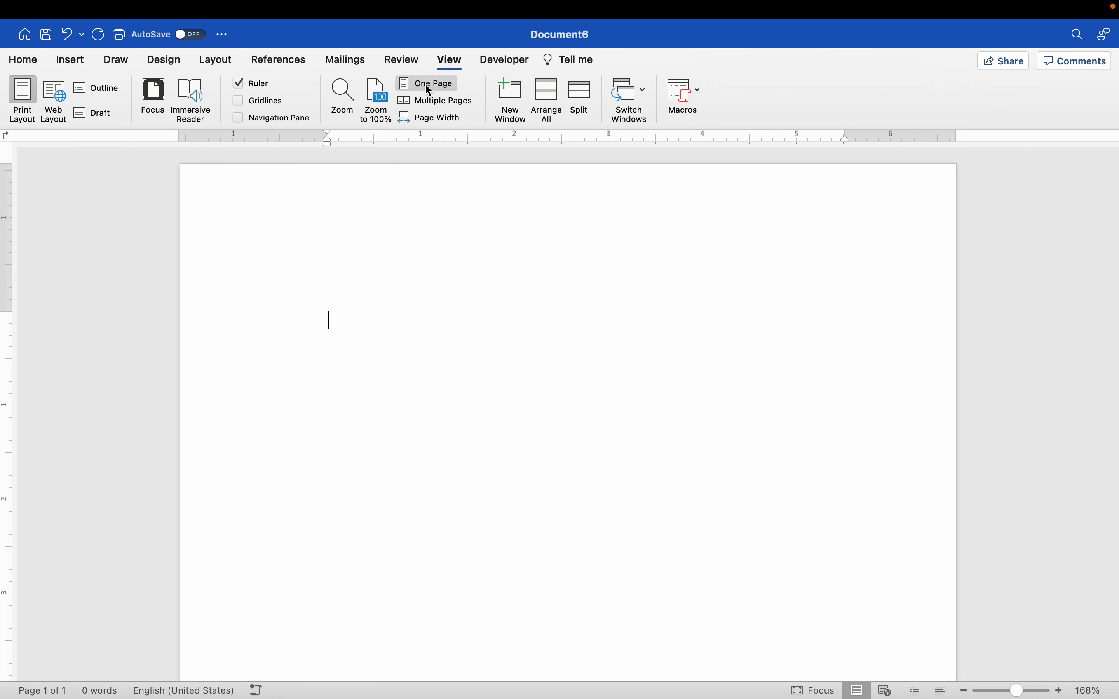
click(238, 83)
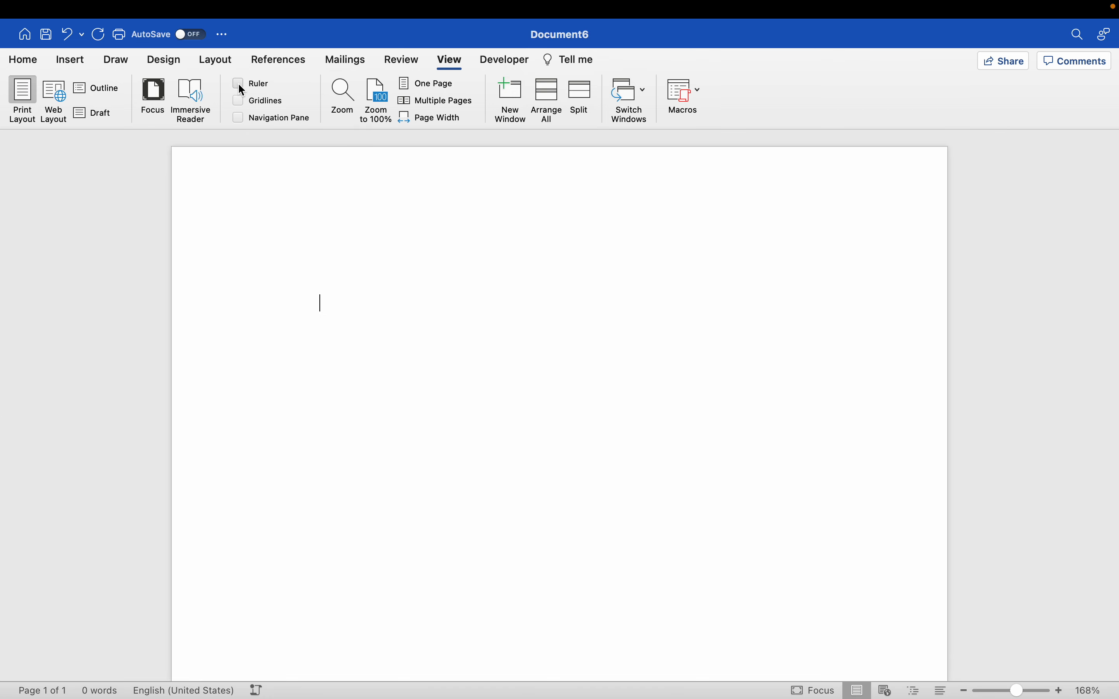
click(238, 83)
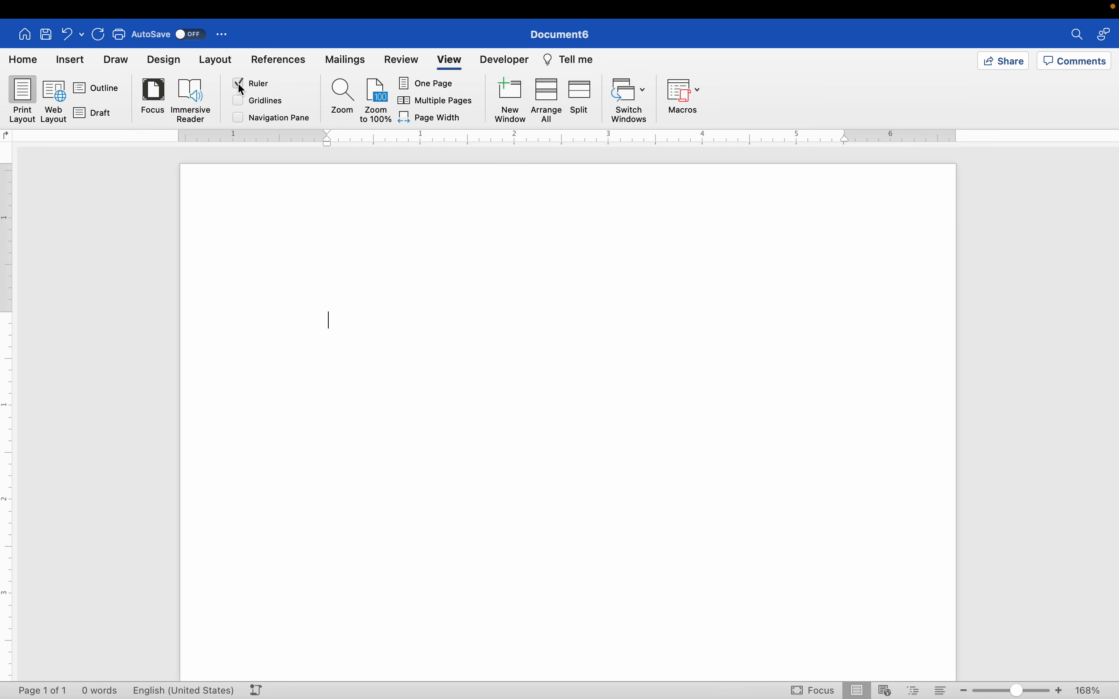
click(239, 84)
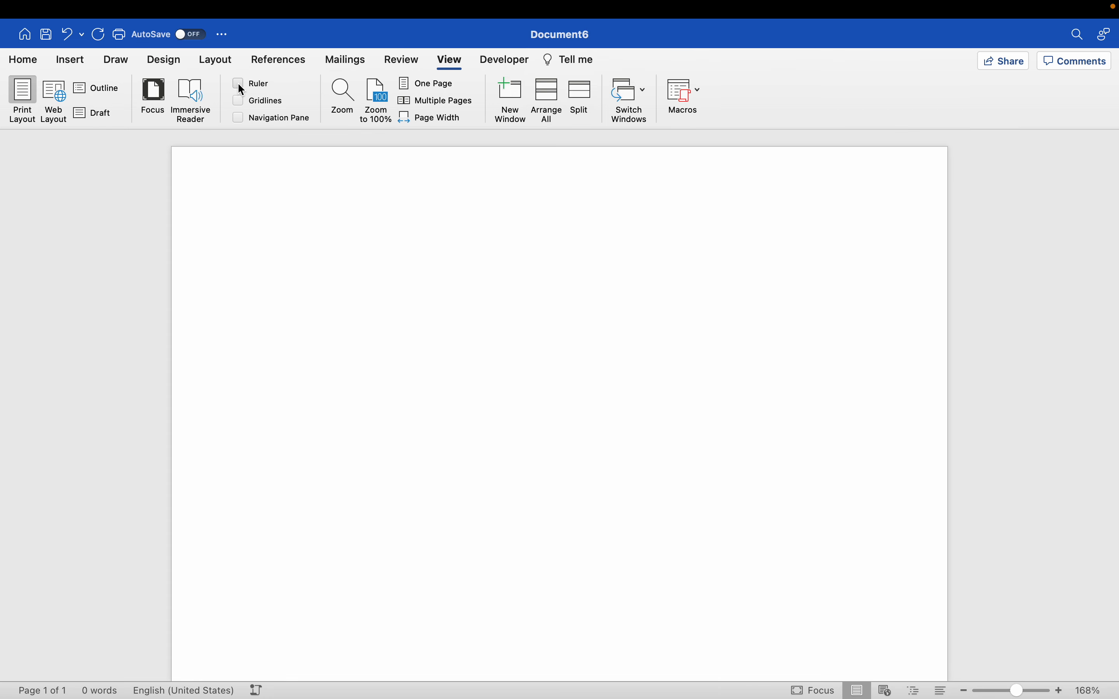
click(239, 85)
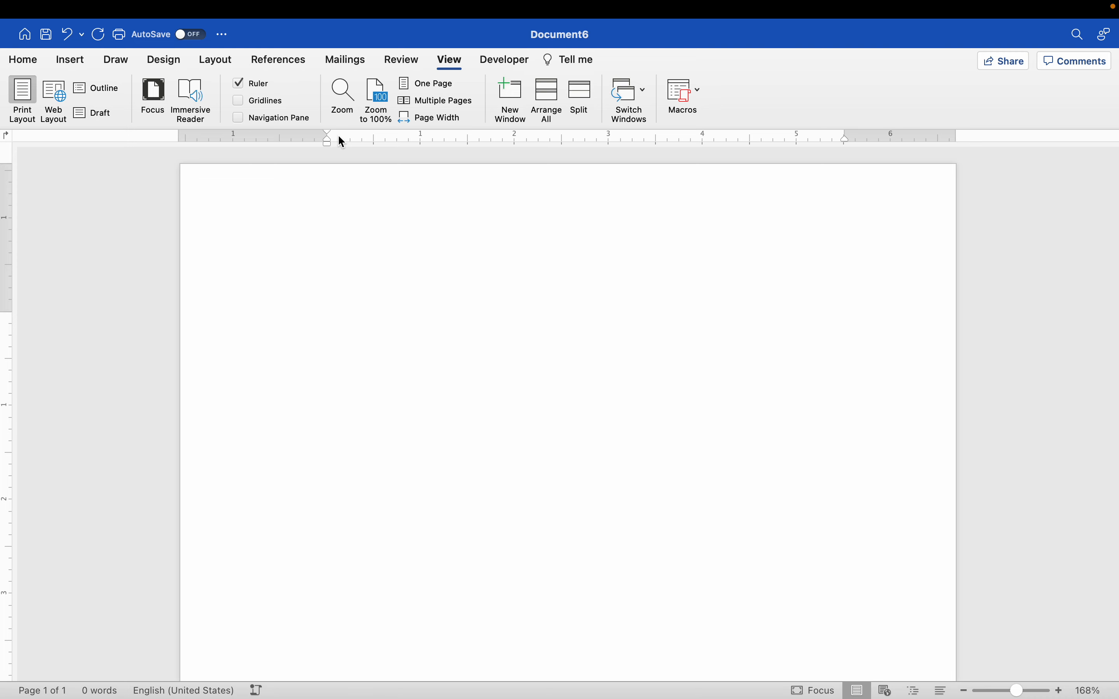
- Write the line "Merubah ruler menjadi satuan centimeter" at the start of the document and begin a new line
mouse_move(339, 136)
mouse_down()
mouse_move(363, 137)
mouse_move(348, 140)
mouse_move(339, 168)
mouse_up()
text(Merubah ruler me)
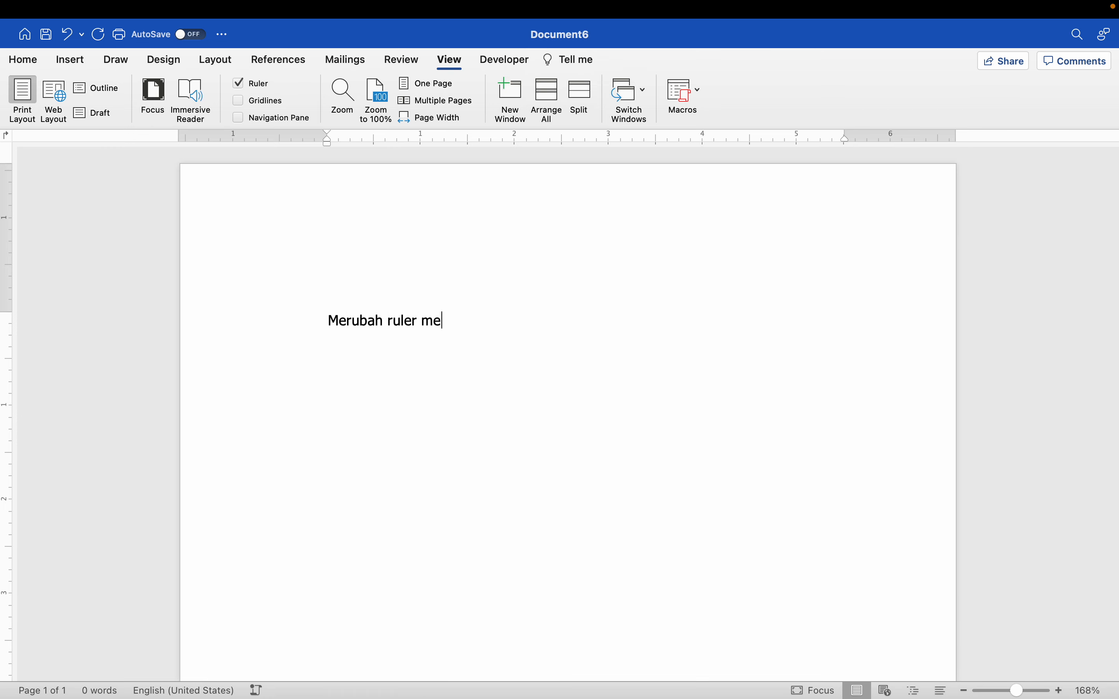
text(njadi satuan centime)
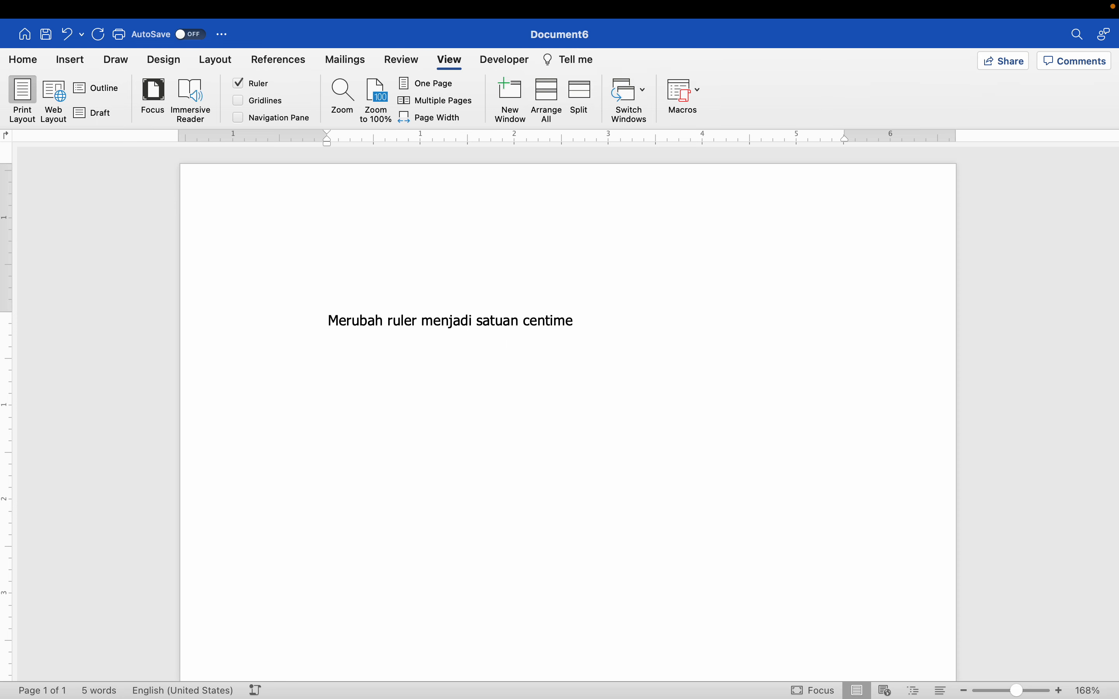
text(ter)
key(Return)
mouse_move(315, 2)
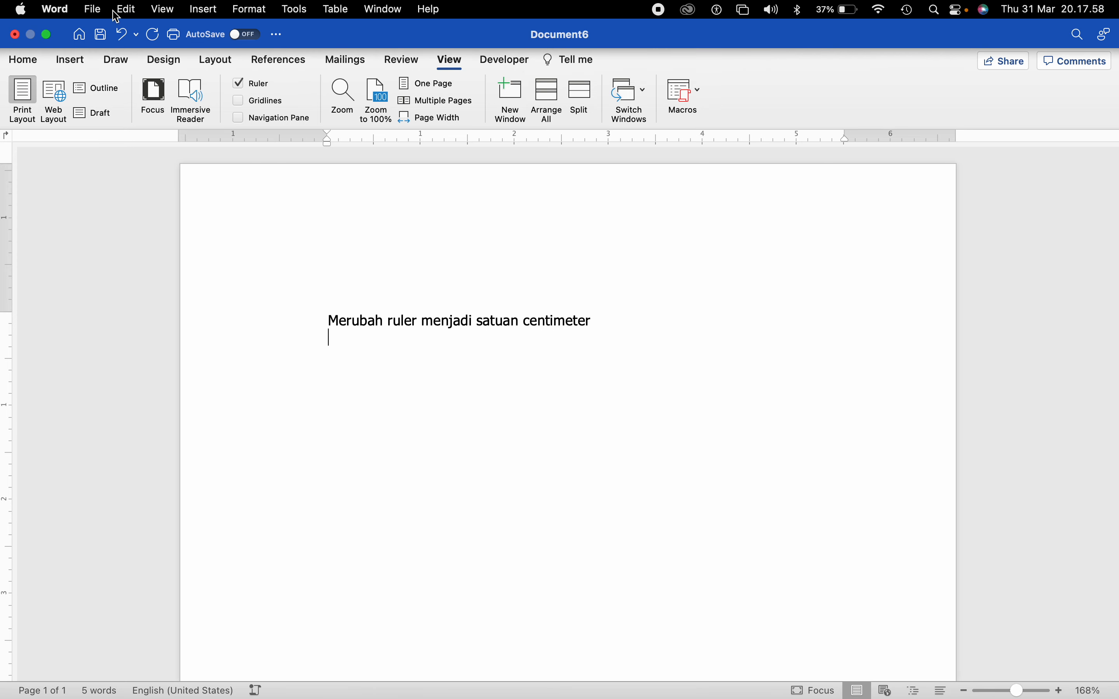
click(97, 10)
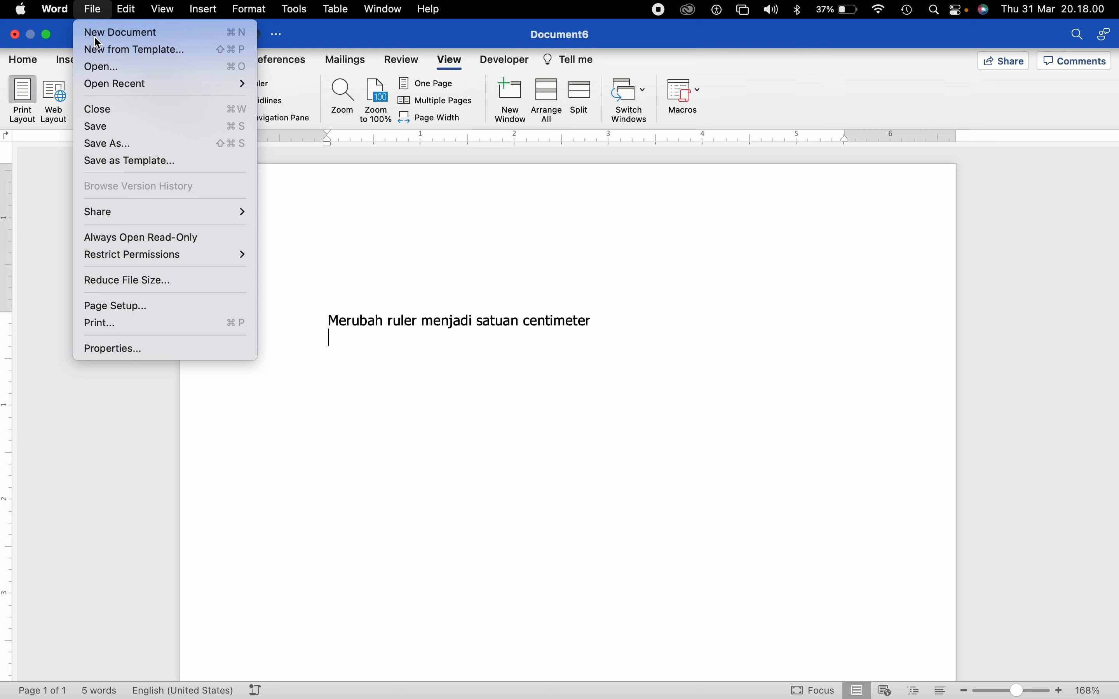
mouse_move(55, 10)
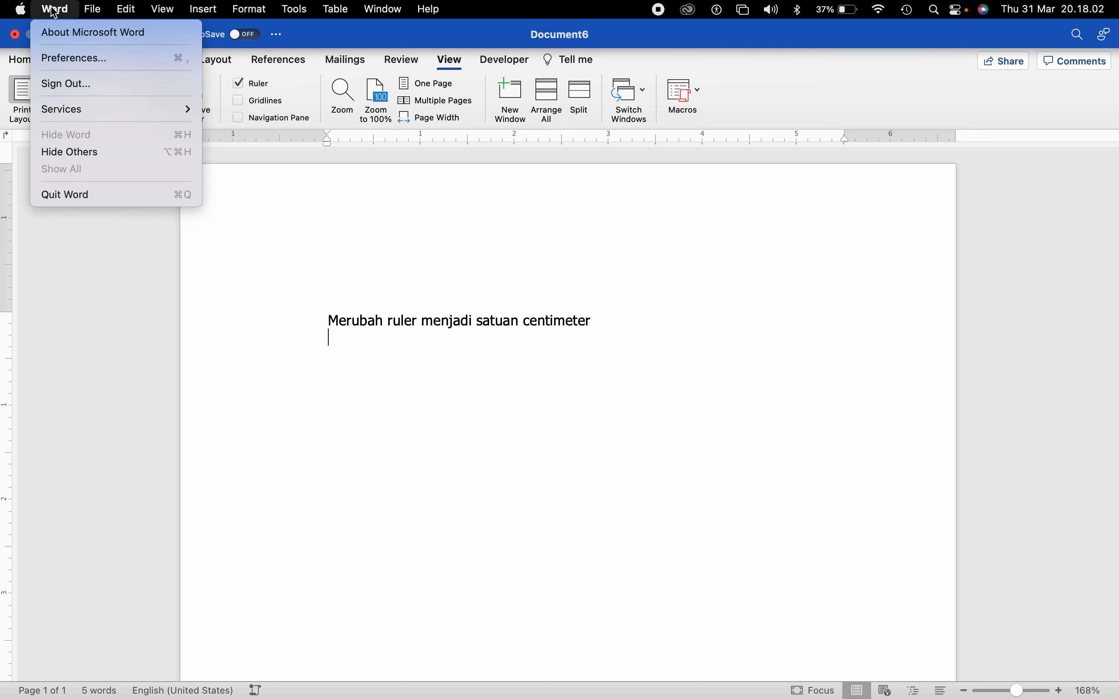
click(61, 57)
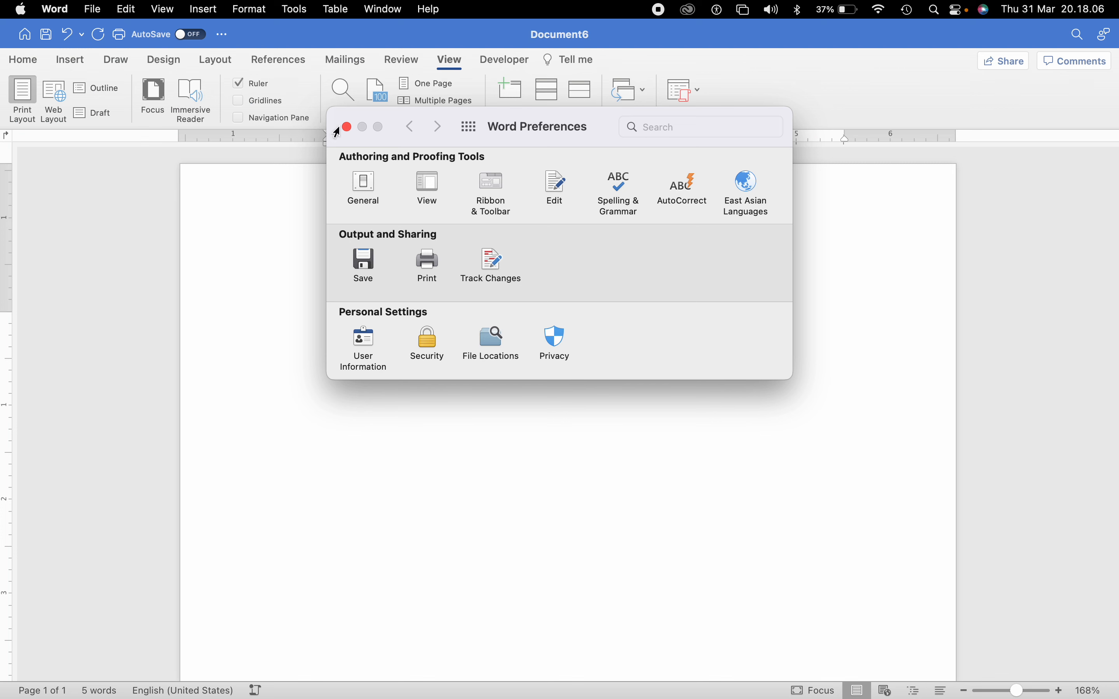
click(346, 126)
- After a blank line, add the instructions "File > Options" and "Klik Advanced" on separate lines
key(Return)
text(F)
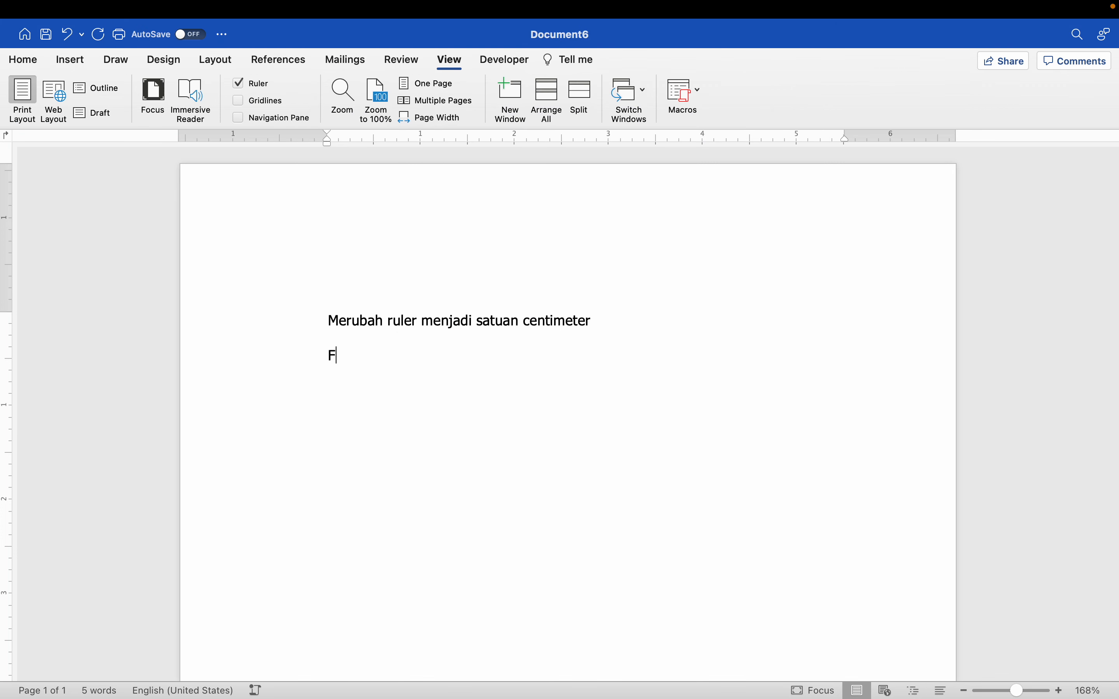
text(ile > Options)
key(Return)
text(Klik Ad)
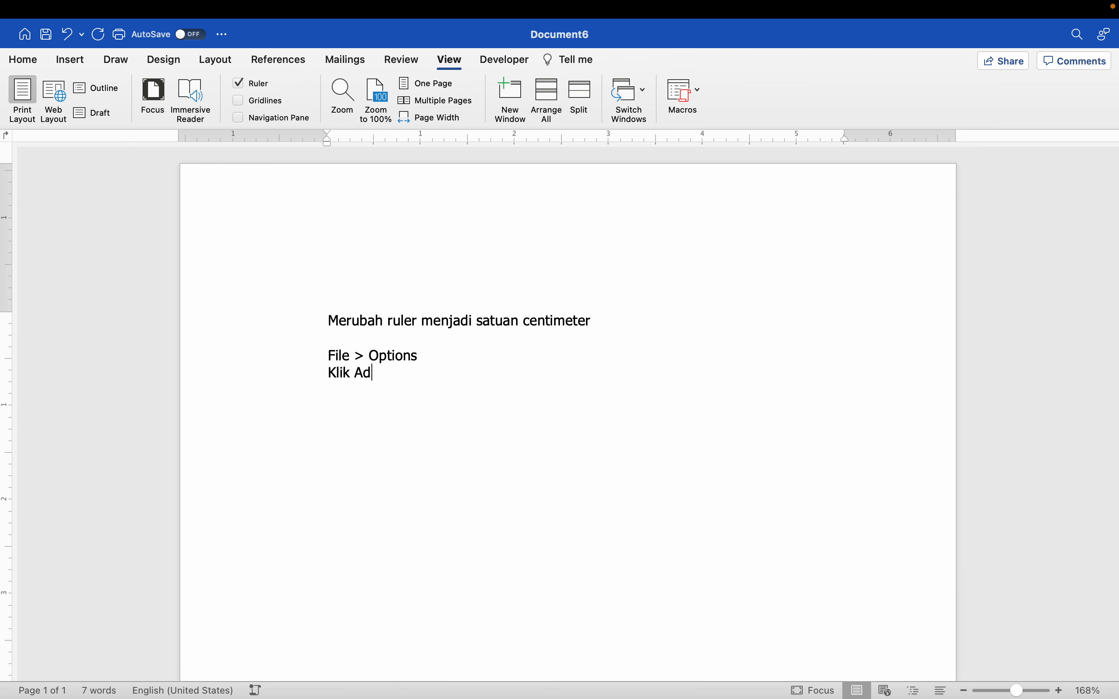
text(vanced)
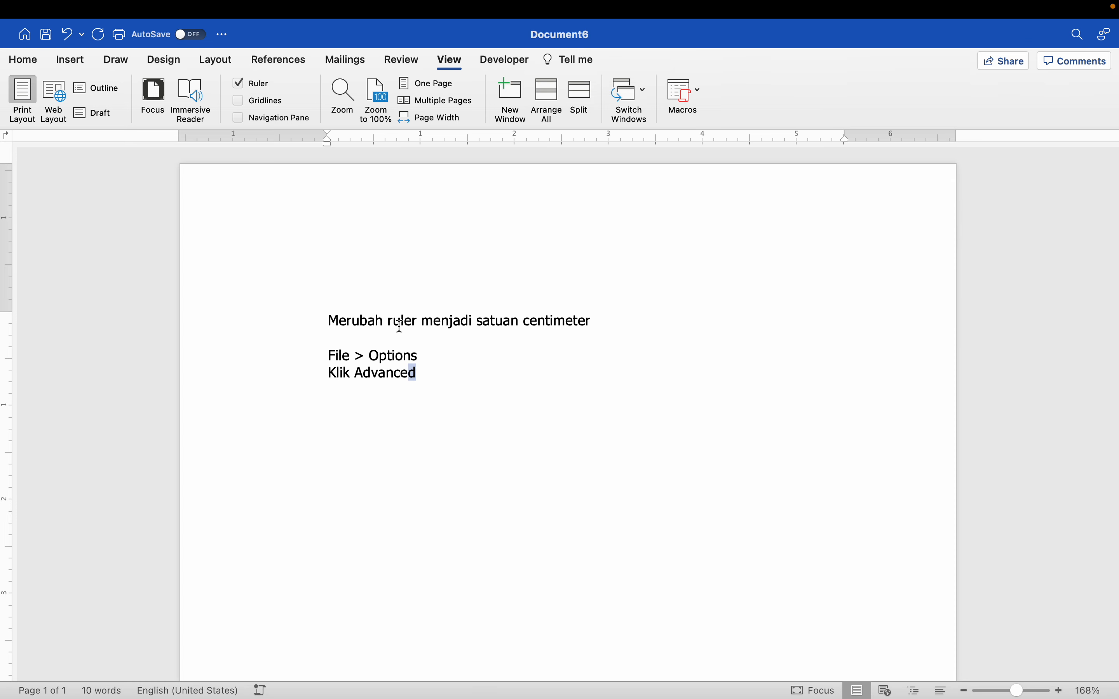
- Make the word "Advanced" in the last instruction line bold
key(shift+Left)
key(shift+Left)
key(shift+Left)
key(shift+Left)
key(shift+Left)
key(shift+Left)
key(shift+Left)
key(shift+Left)
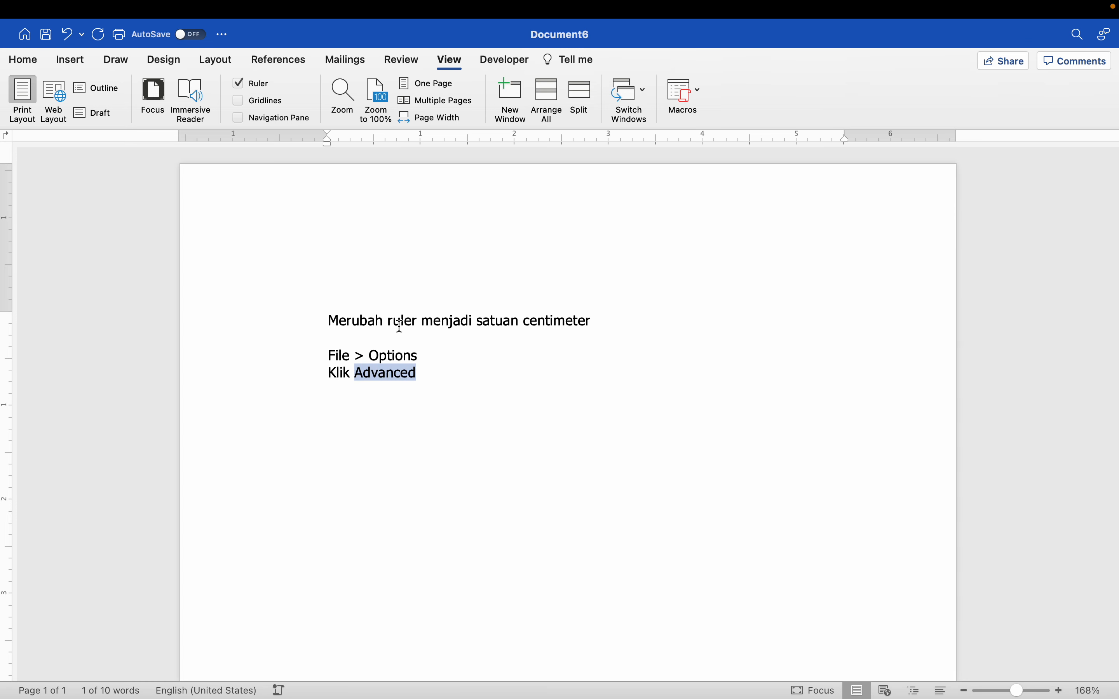
key(ctrl+b)
key(Right)
- After a blank line, add the bold line "Measurement Units : Inches" below the instructions
key(Return)
key(Return)
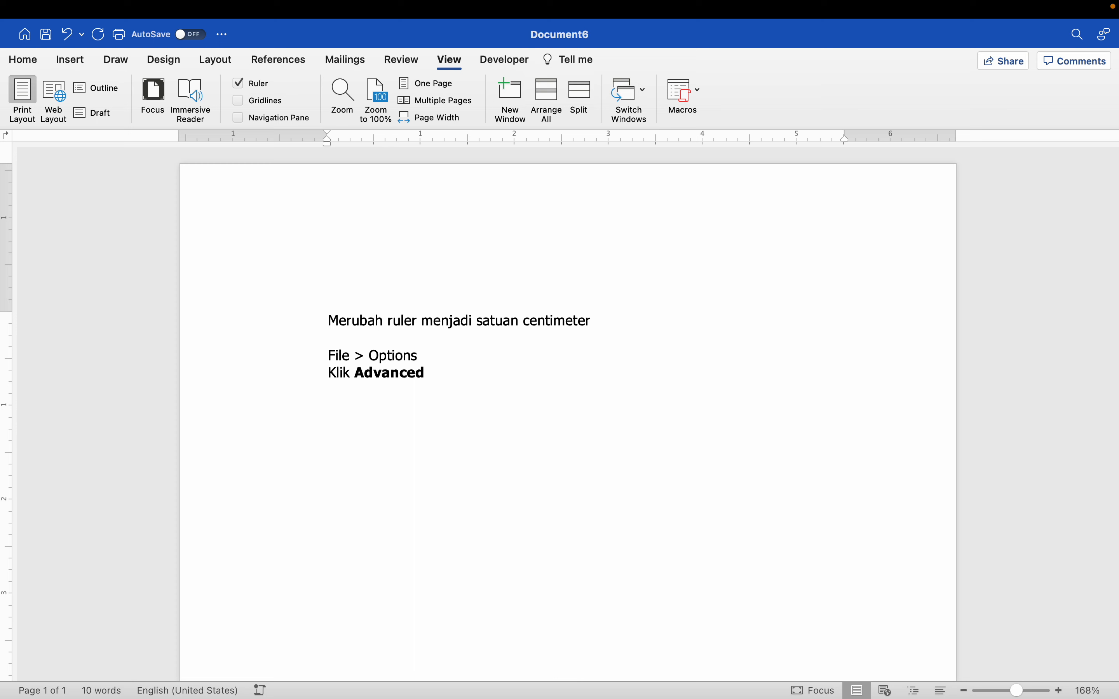
text(Measurement Unit)
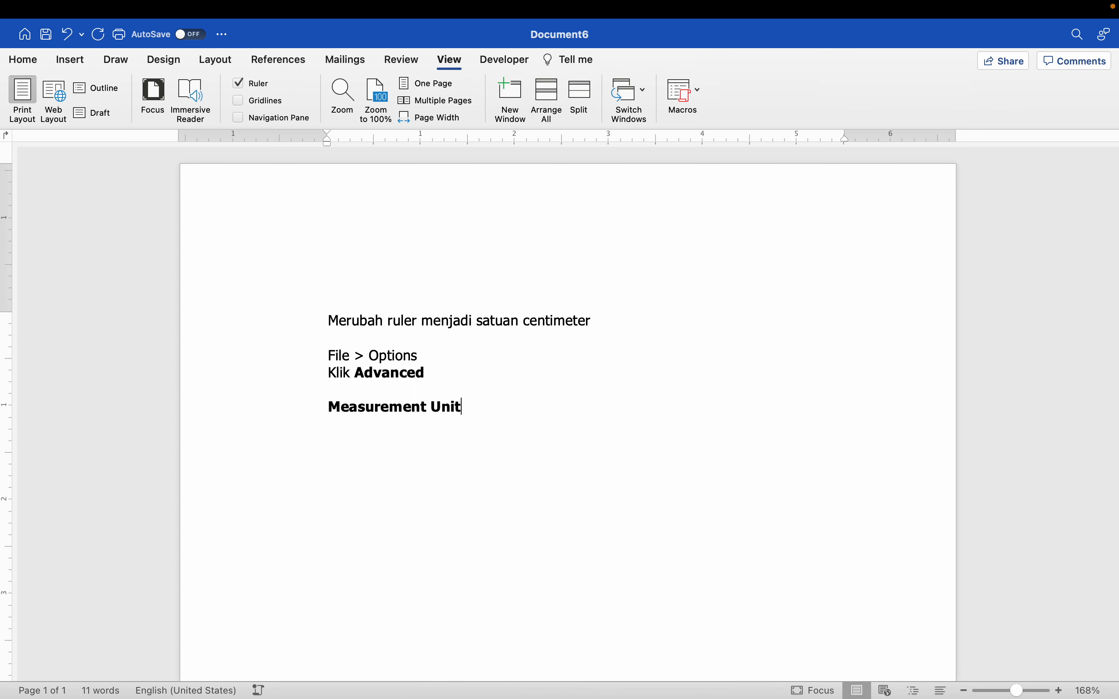
text(s : )
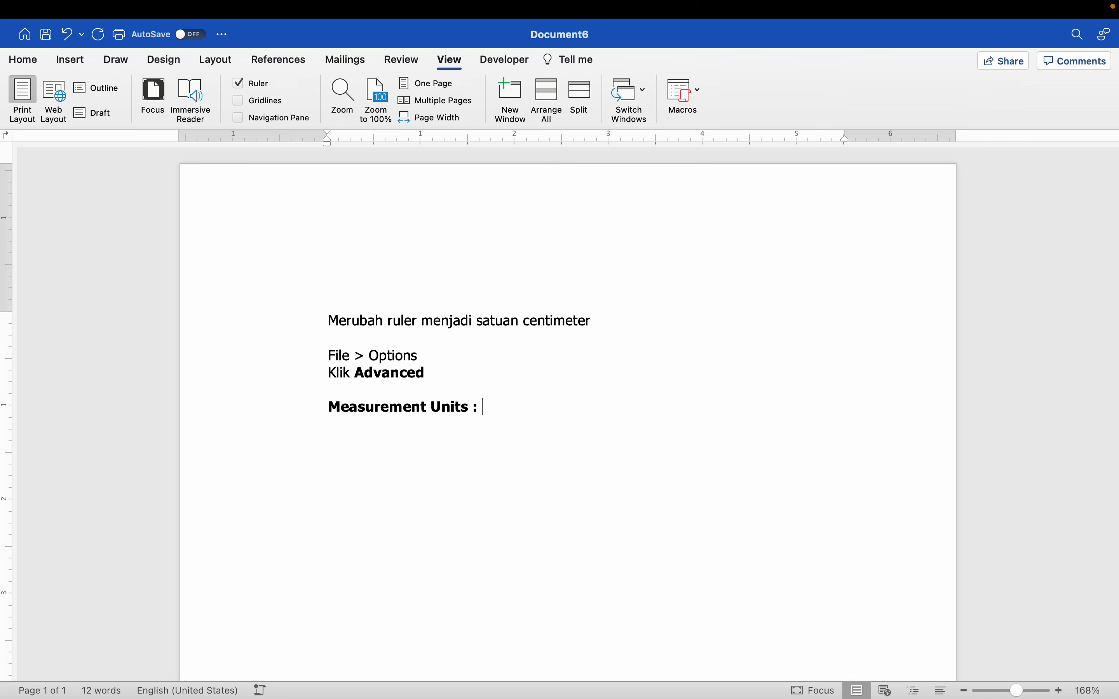
text(Ich)
text(es)
text(n)
- Set the measurement units in the general preferences to Centimeters and close the preferences
mouse_move(88, 6)
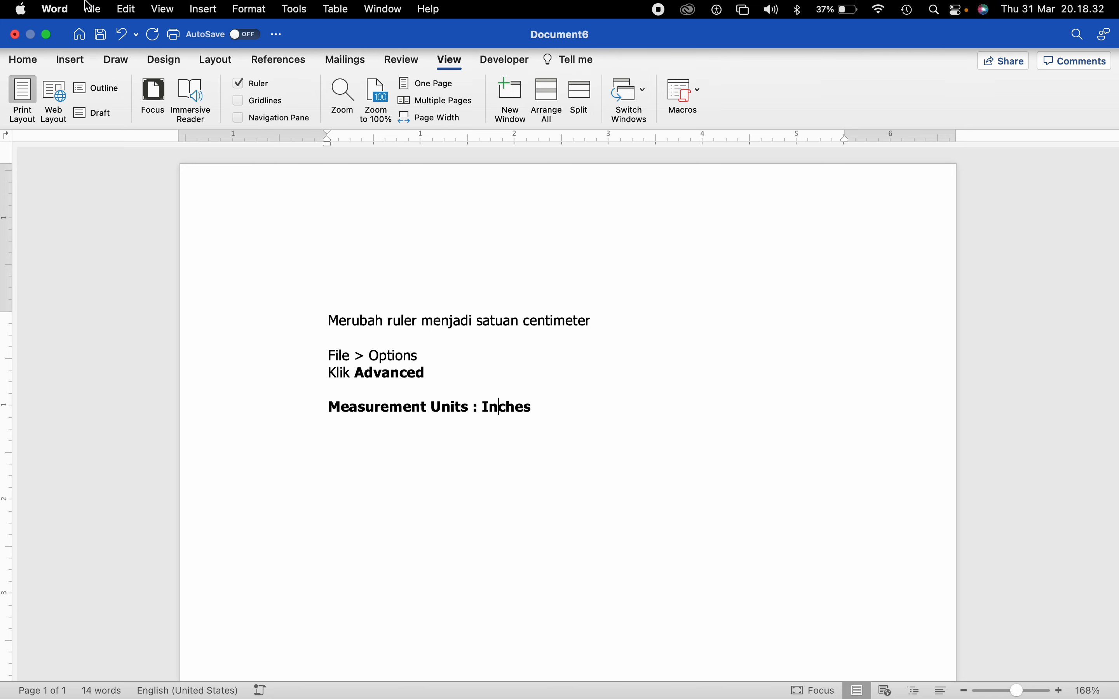
click(56, 9)
click(70, 55)
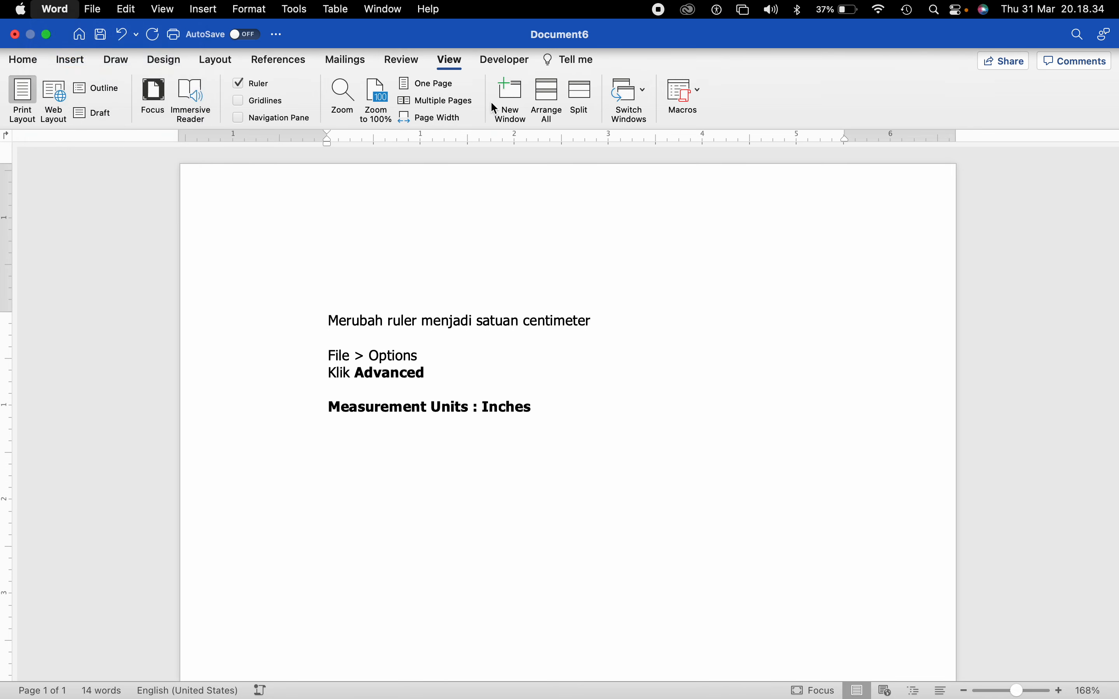
click(363, 186)
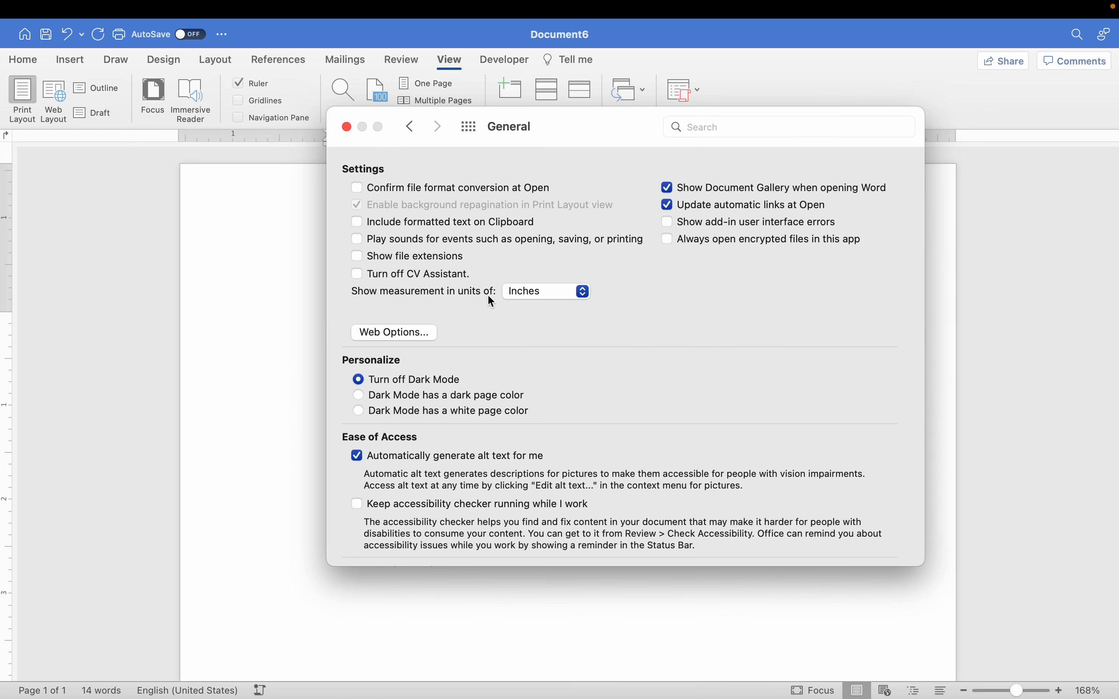
click(525, 296)
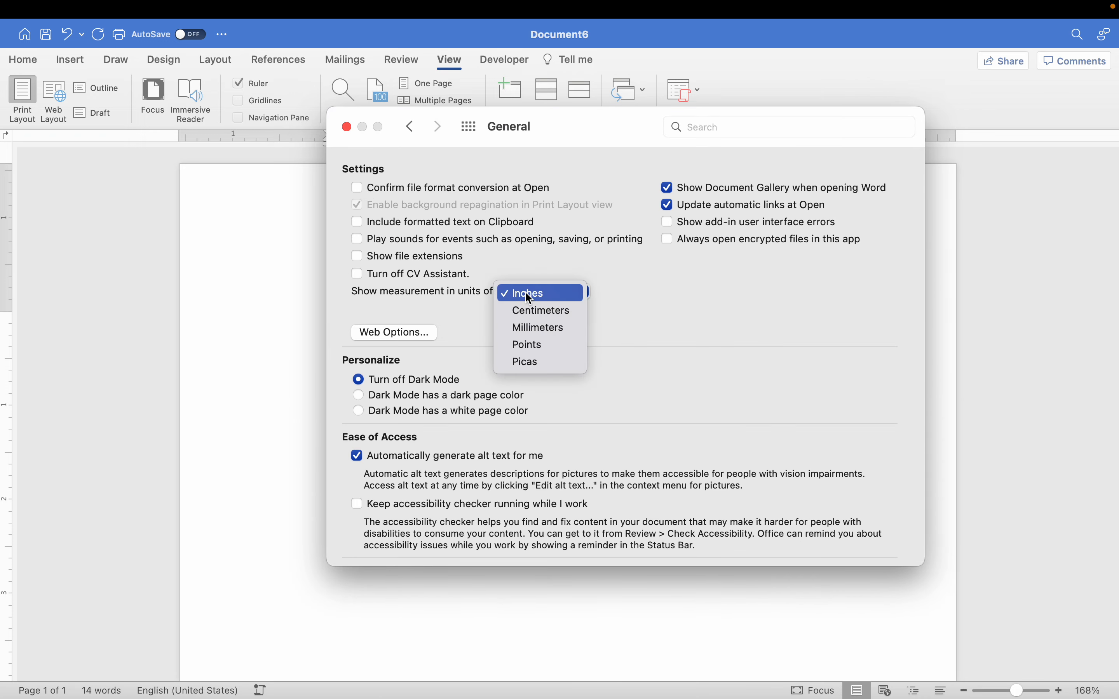
click(530, 311)
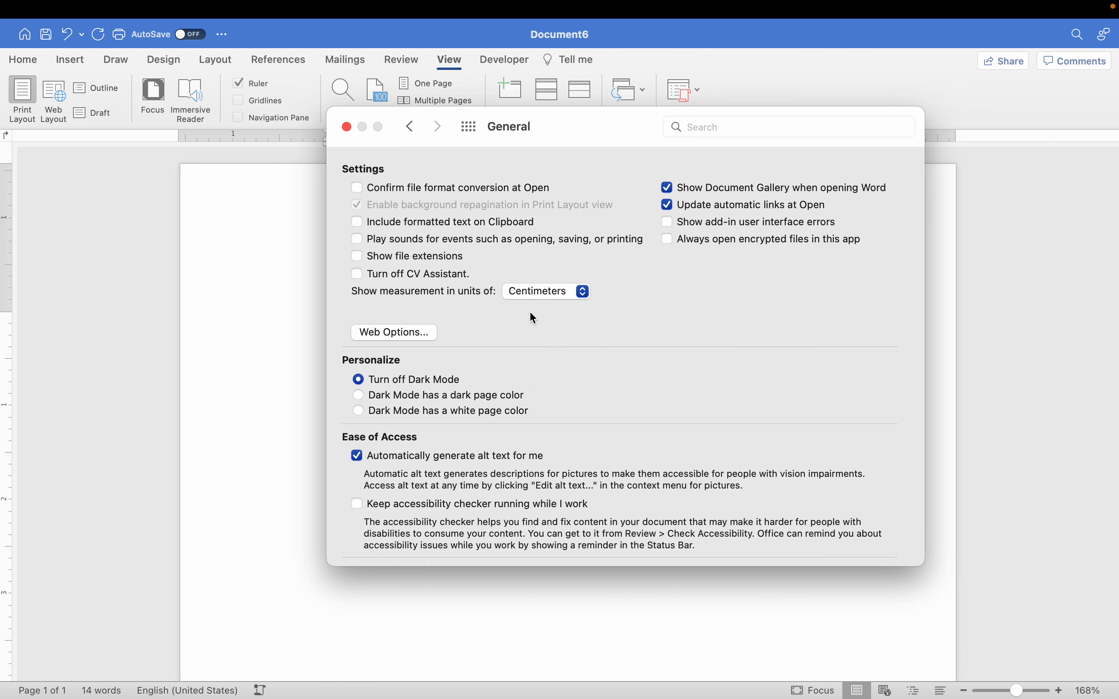
click(347, 126)
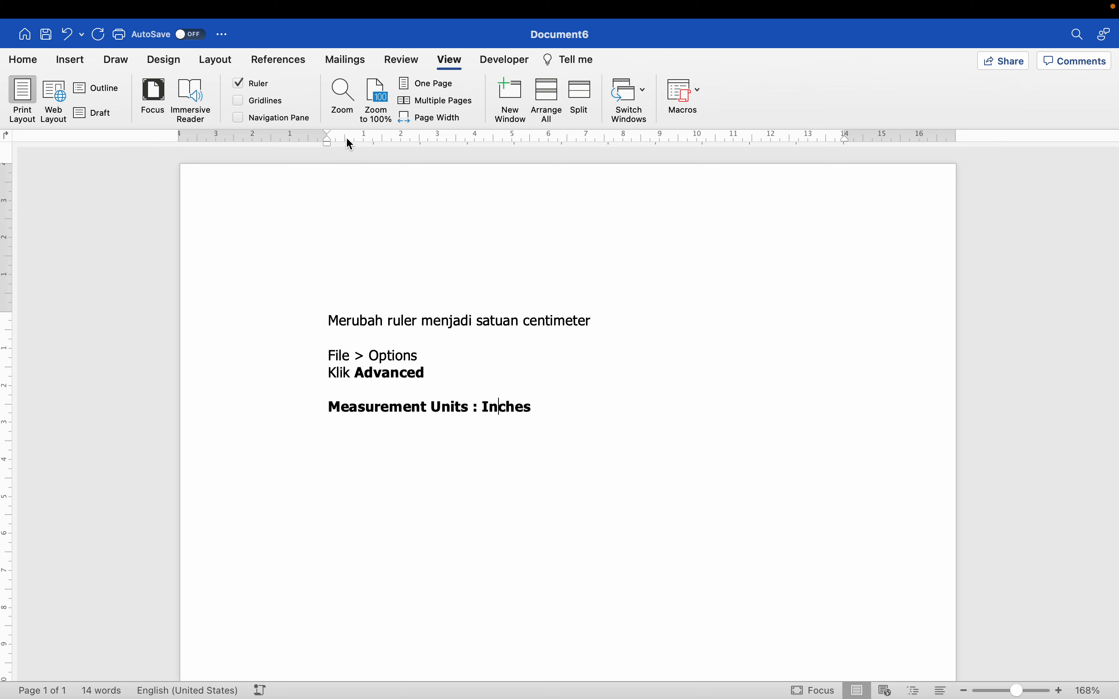
drag(328, 142, 330, 146)
drag(322, 320, 647, 413)
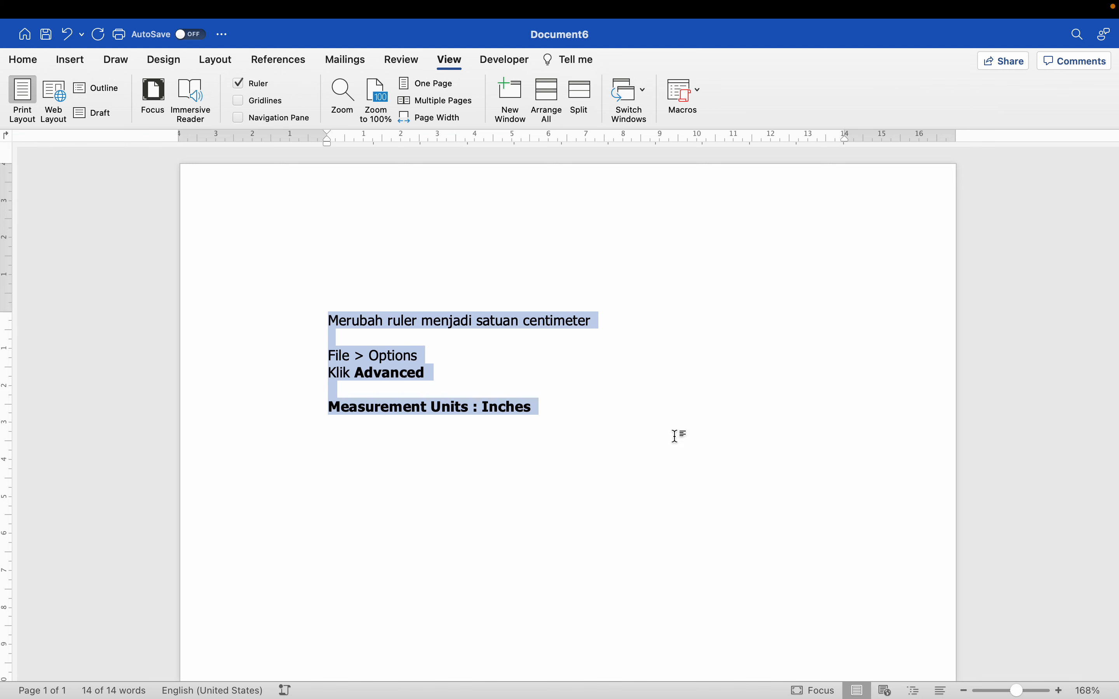
click(657, 427)
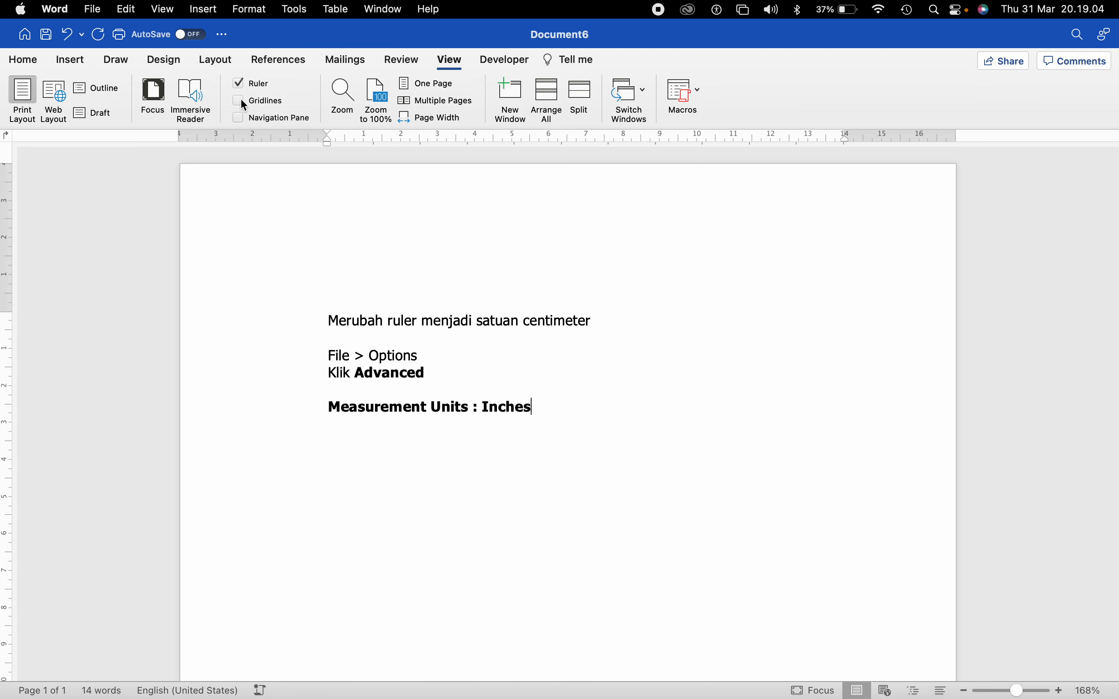
- Examine the units used in the custom page margin settings, leaving the margins as they are
click(204, 66)
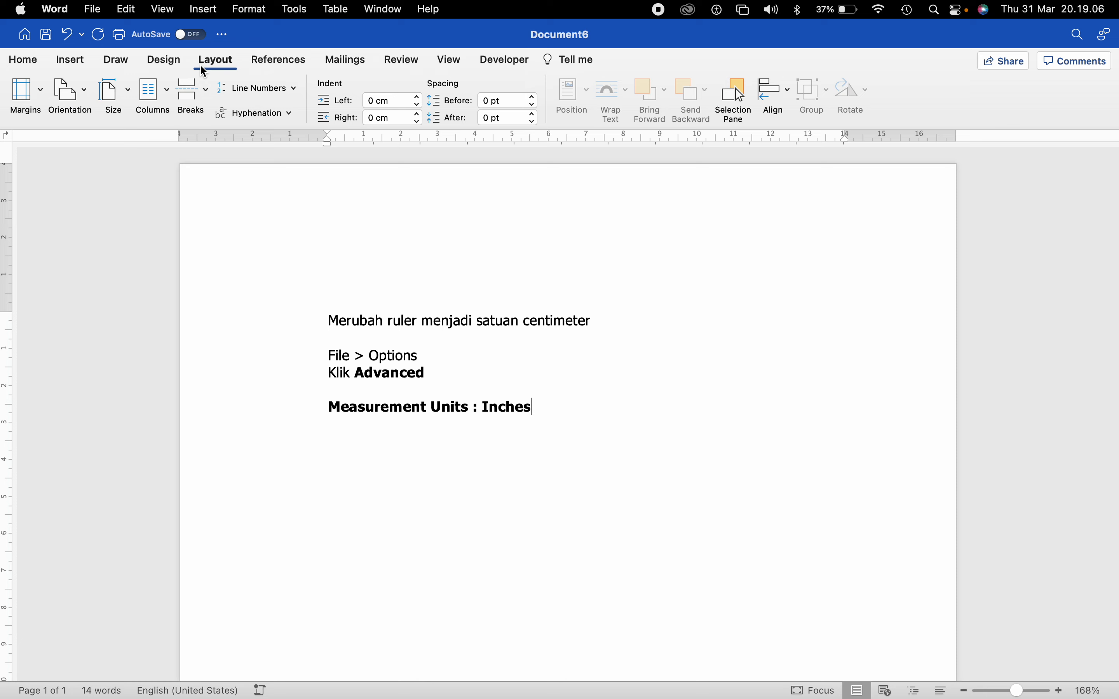
click(21, 109)
click(76, 439)
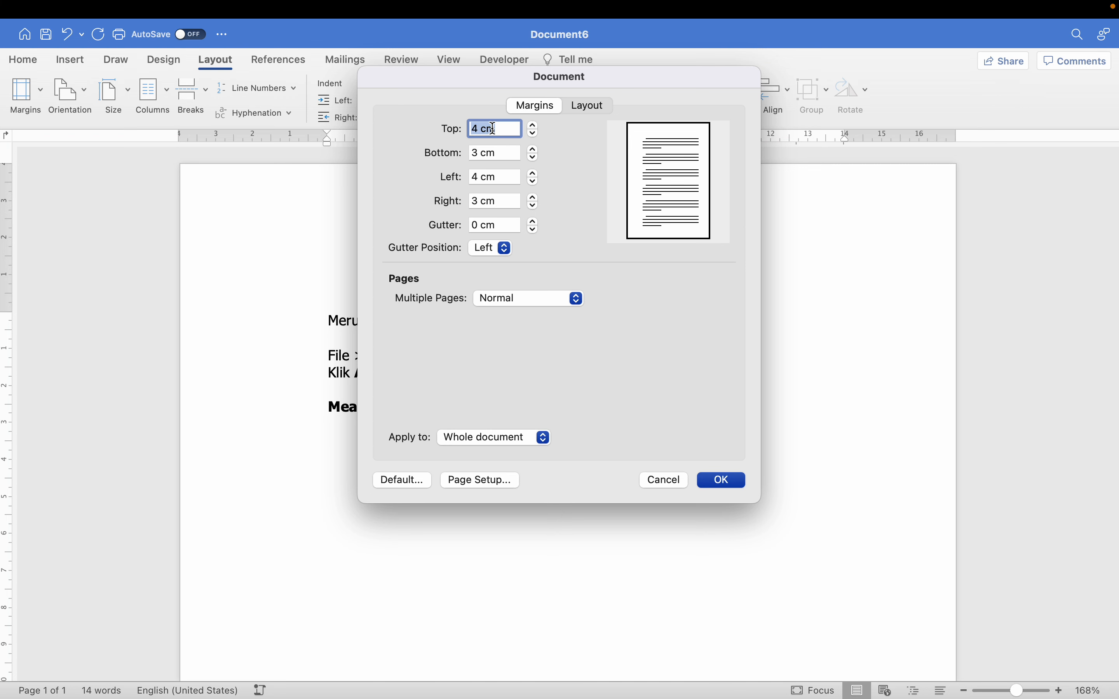
click(653, 480)
- Switch the measurement units in the general preferences back to Inches
click(55, 8)
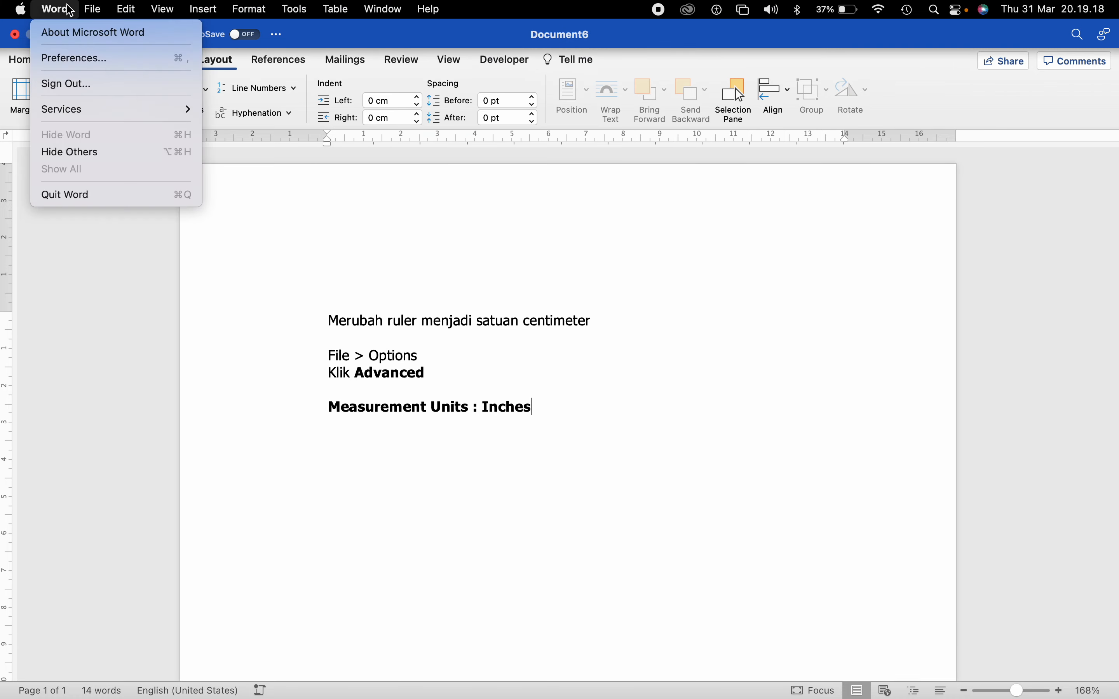
click(83, 59)
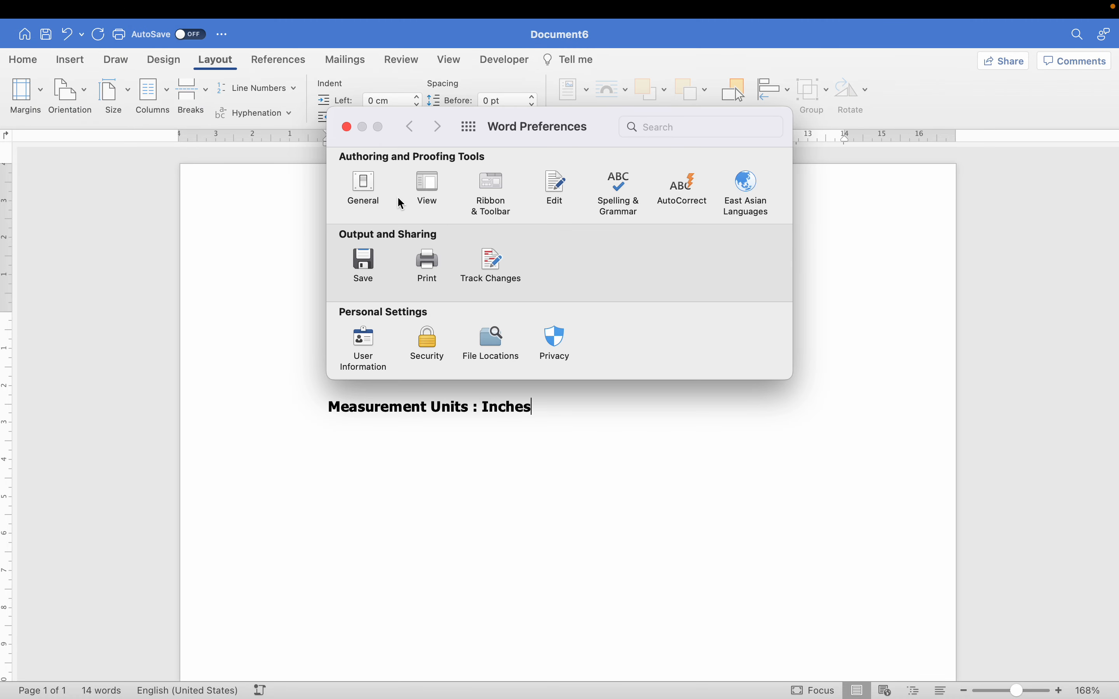
click(363, 185)
click(540, 295)
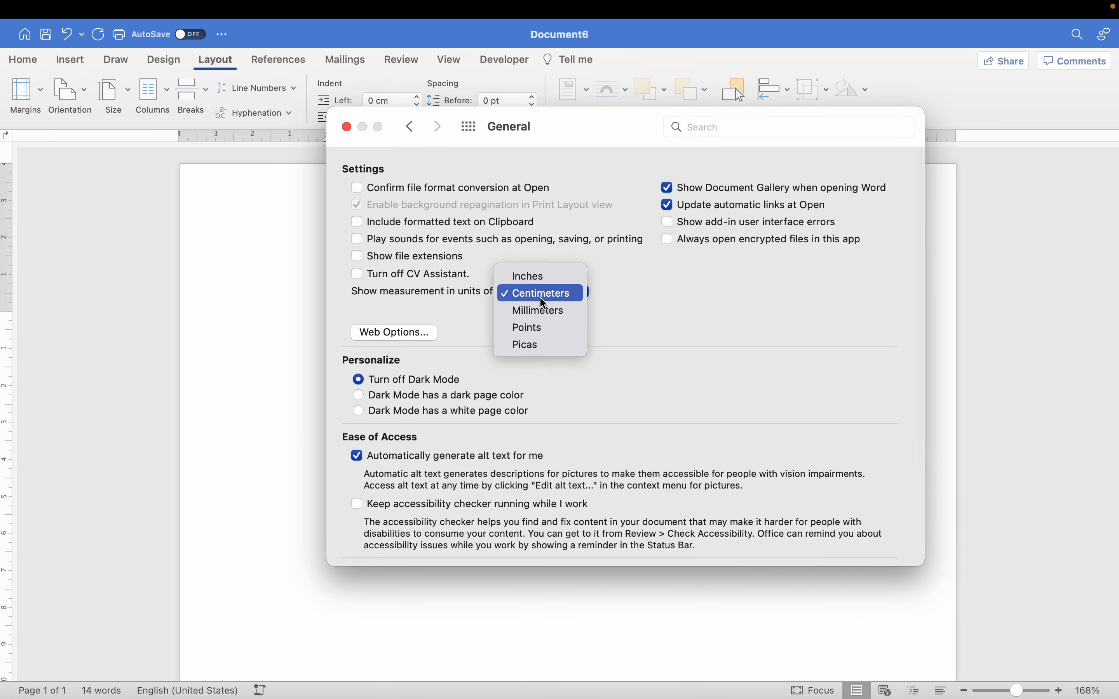
click(541, 287)
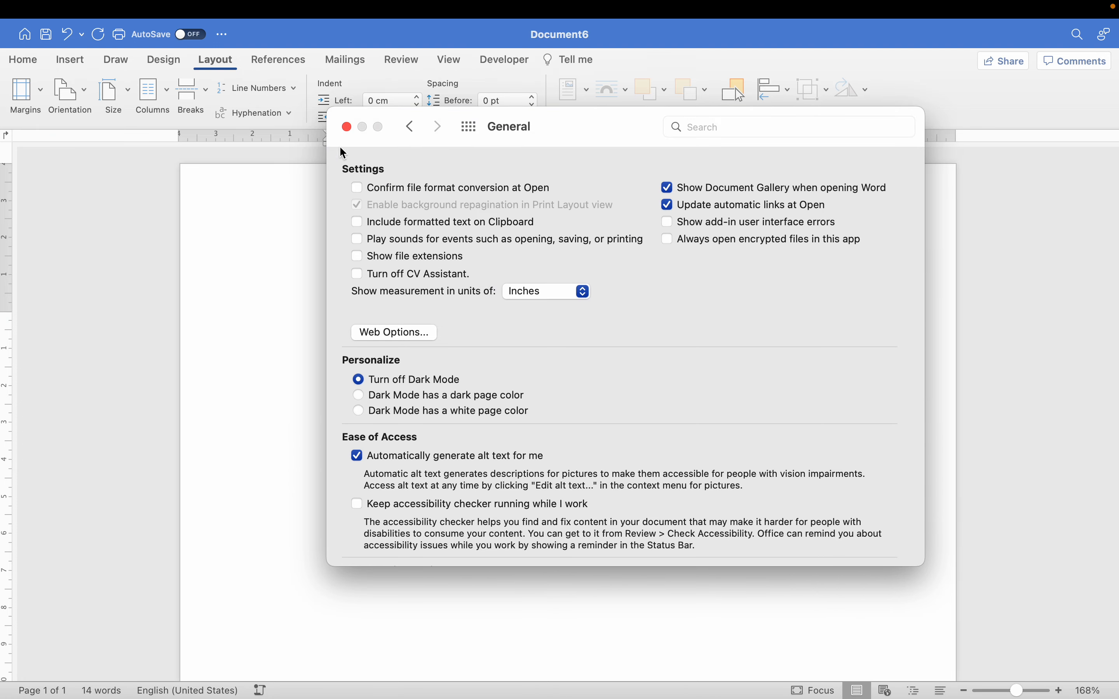
- Close the preferences and check the unit shown for the top margin in the custom margin settings, cancelling without changes
click(346, 127)
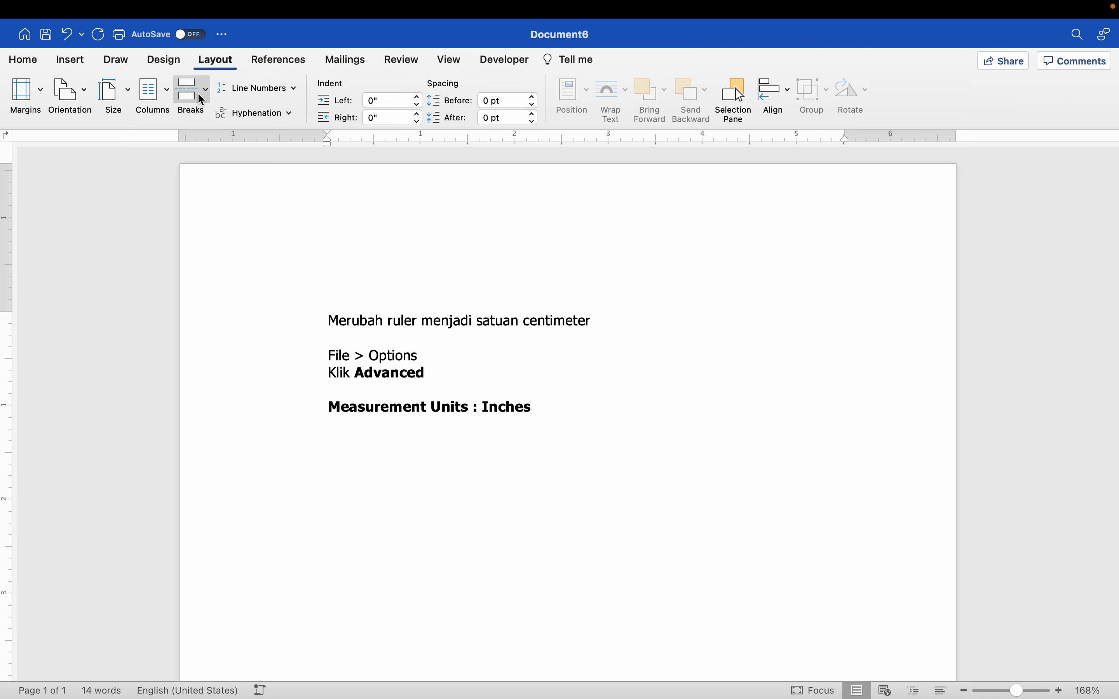
click(23, 92)
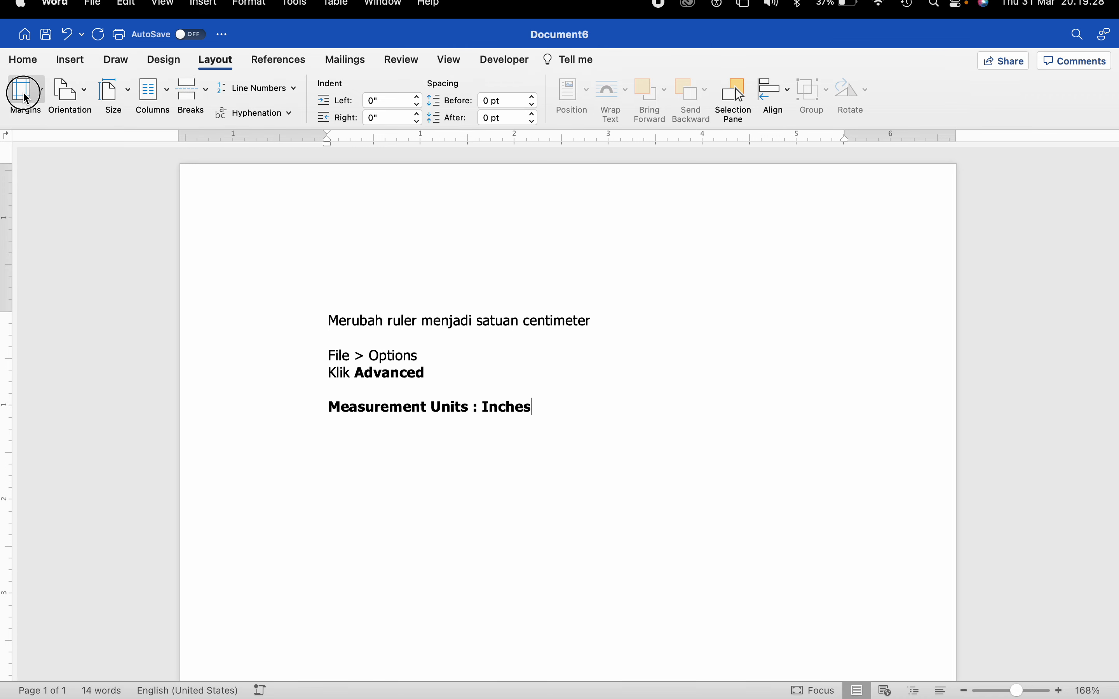
click(112, 439)
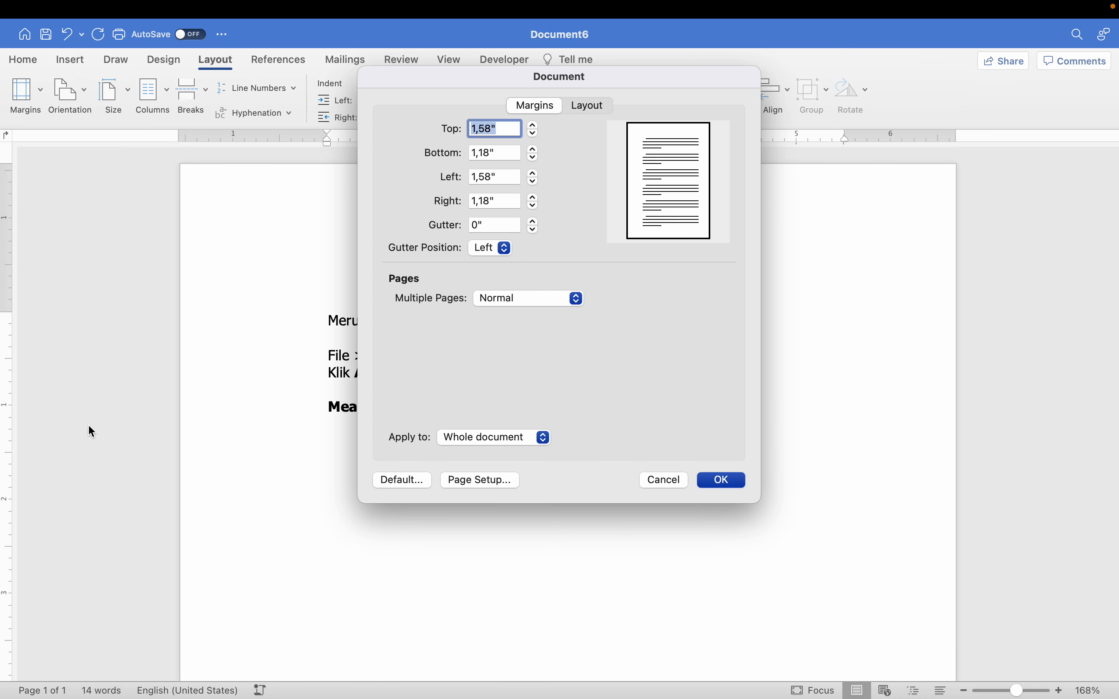
click(501, 133)
key(Left)
key(Left)
key(shift+Right)
key(Right)
key(shift+Left)
click(507, 128)
click(668, 479)
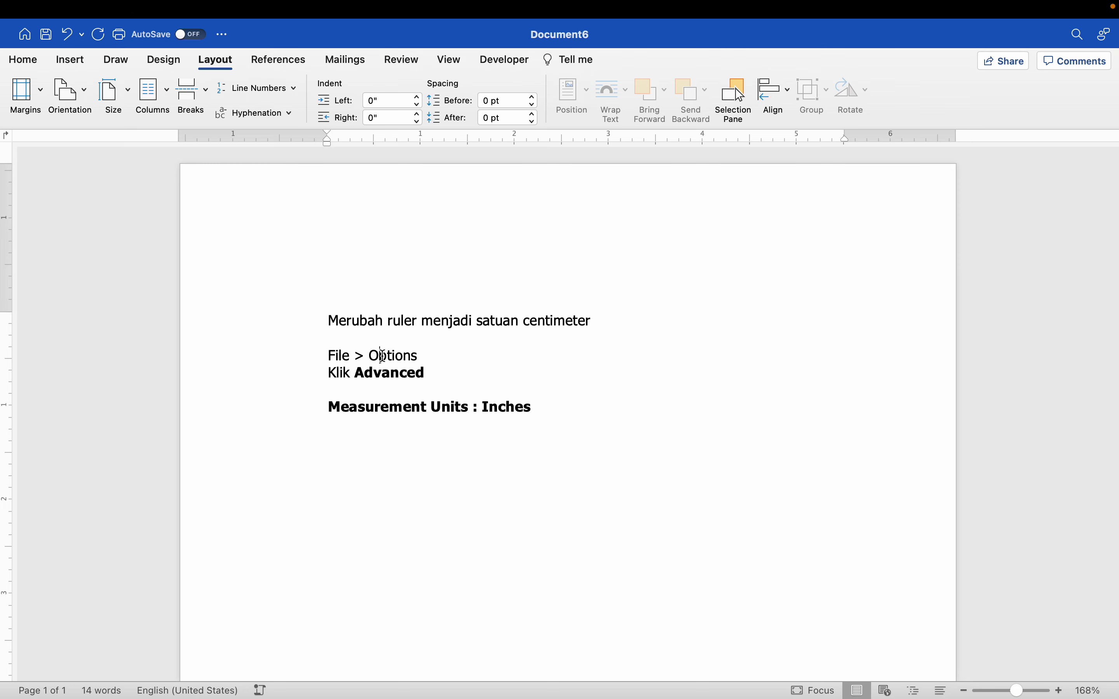
- Replace "Inches" with "Centimeter" in the bold "Measurement Units" line
click(317, 380)
click(317, 413)
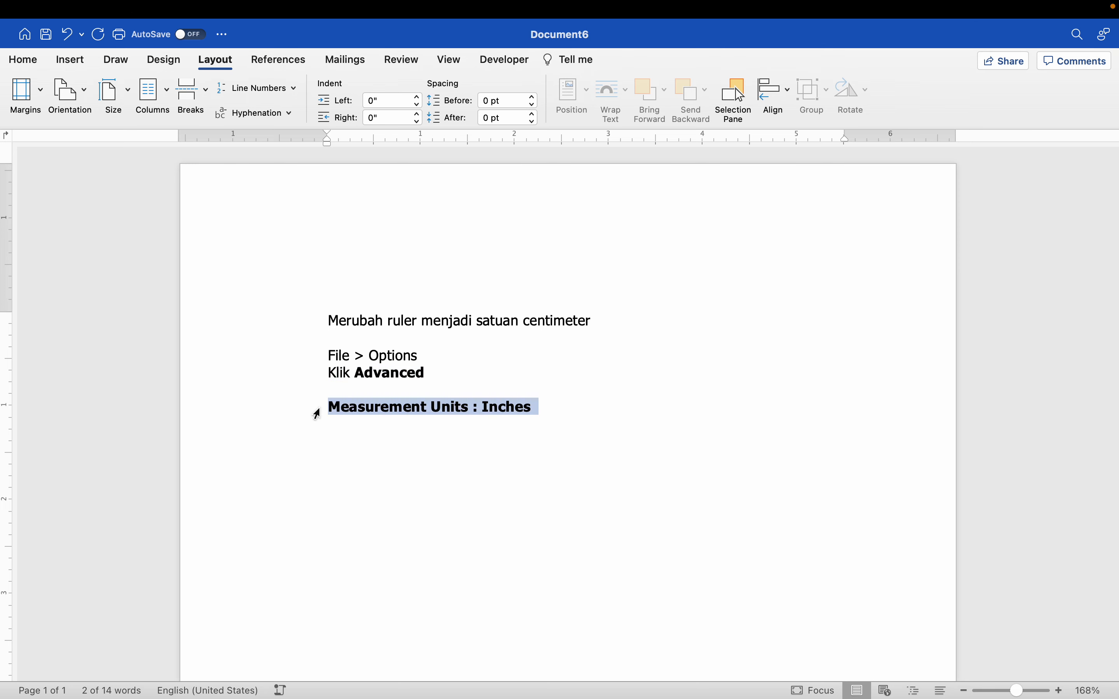
double_click(501, 407)
text(C)
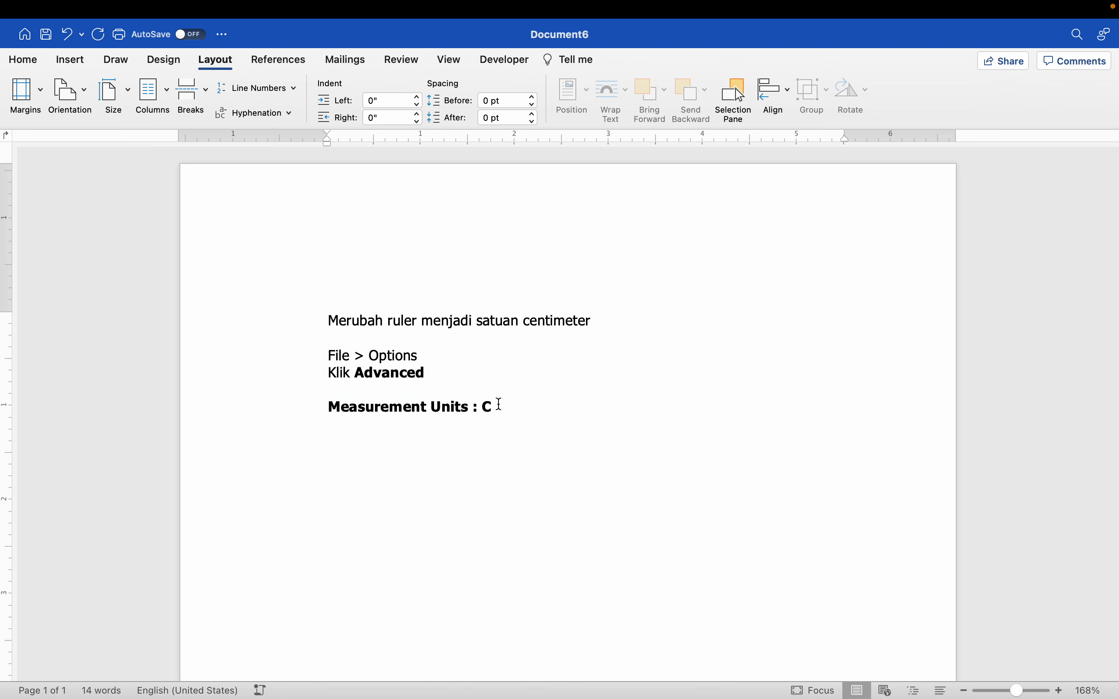
text(entimeter)
- Set the measurement units in the general preferences to Centimeters and close the preferences
click(69, 9)
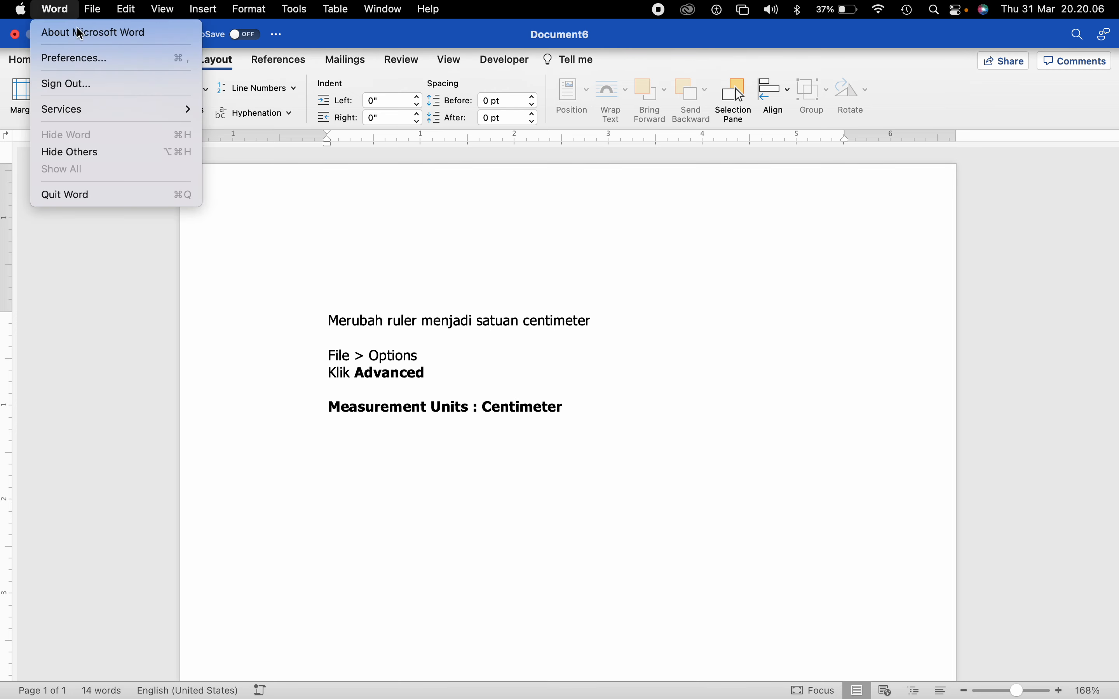
click(90, 55)
click(360, 173)
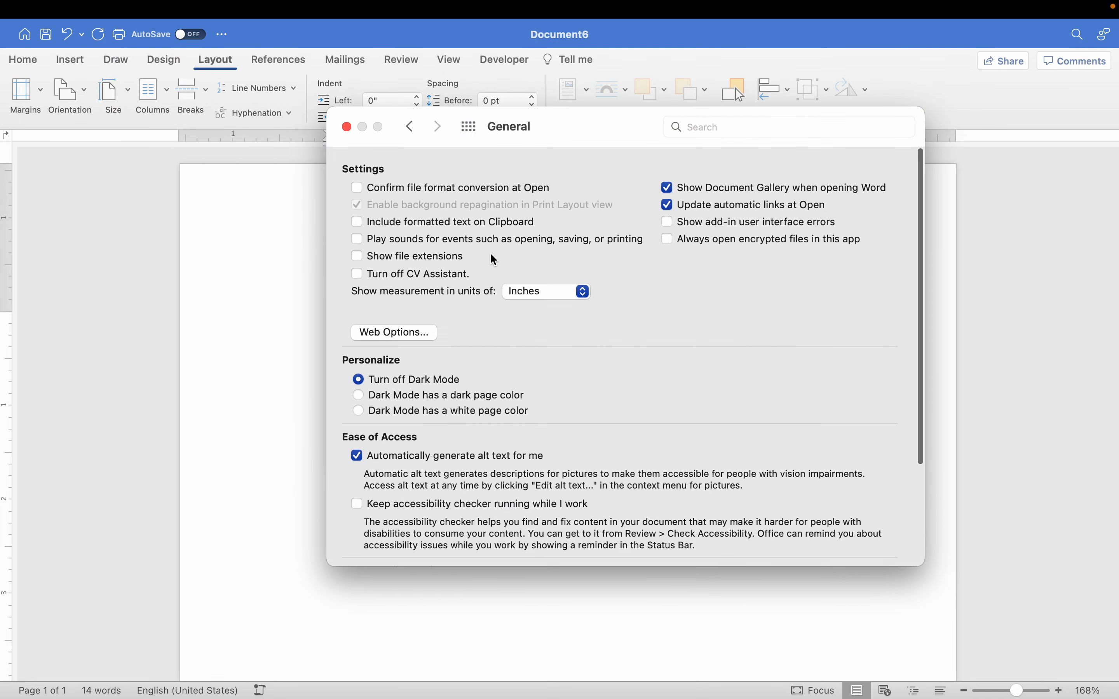
click(546, 292)
click(549, 308)
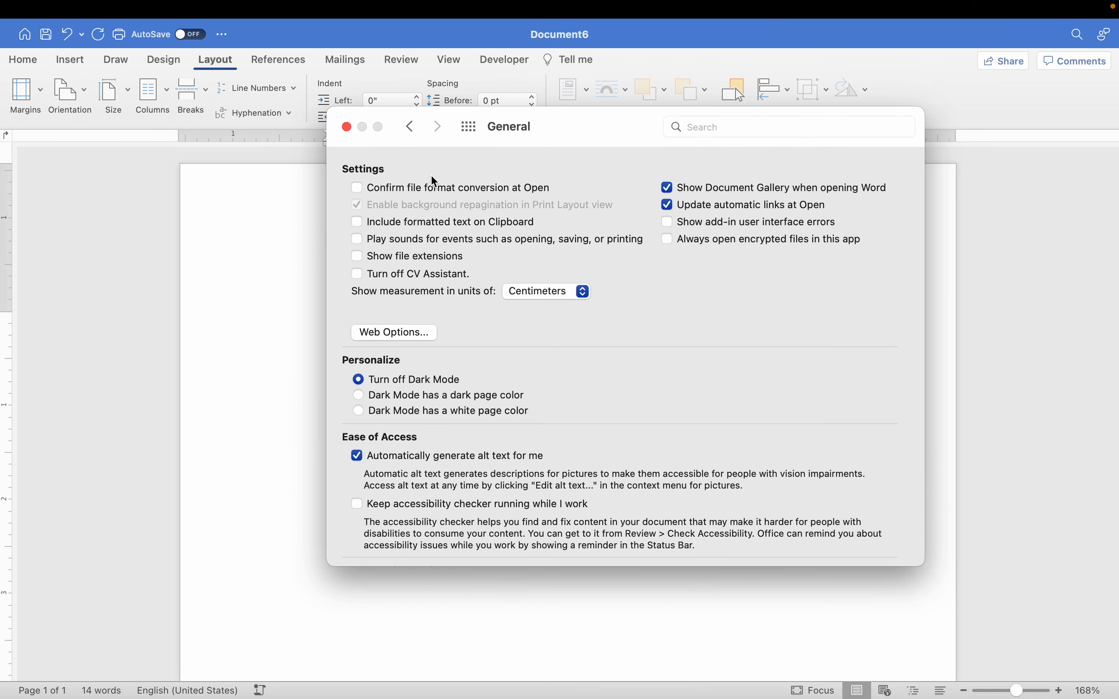
click(347, 127)
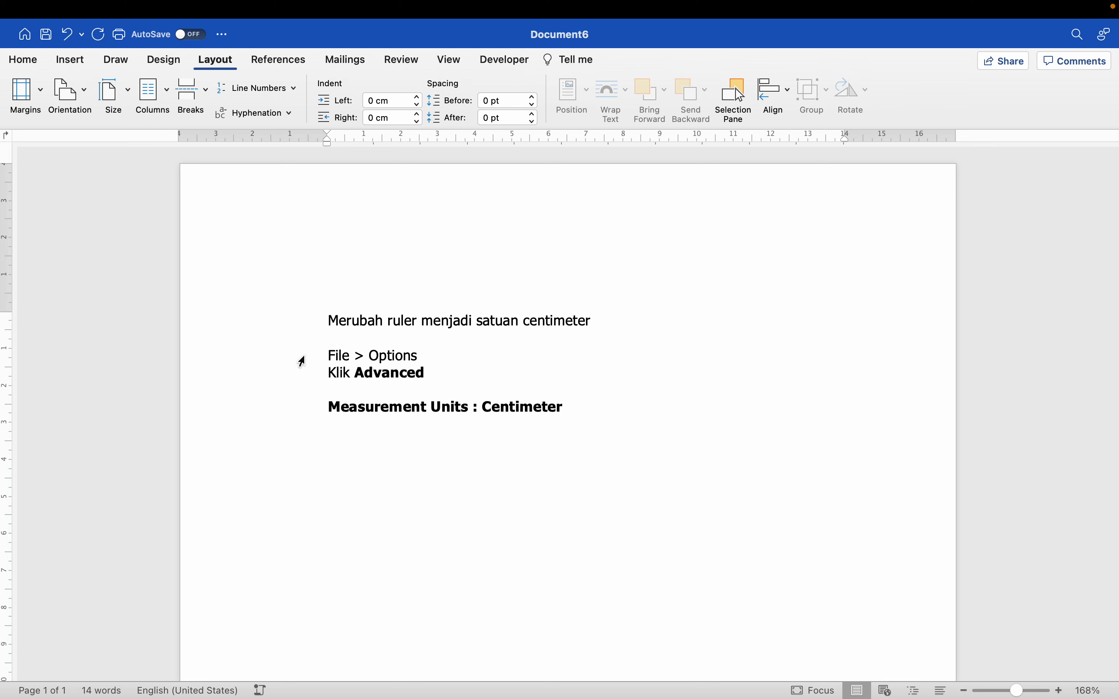
- Make the "File > Options" line bold
click(301, 362)
key(super+b)
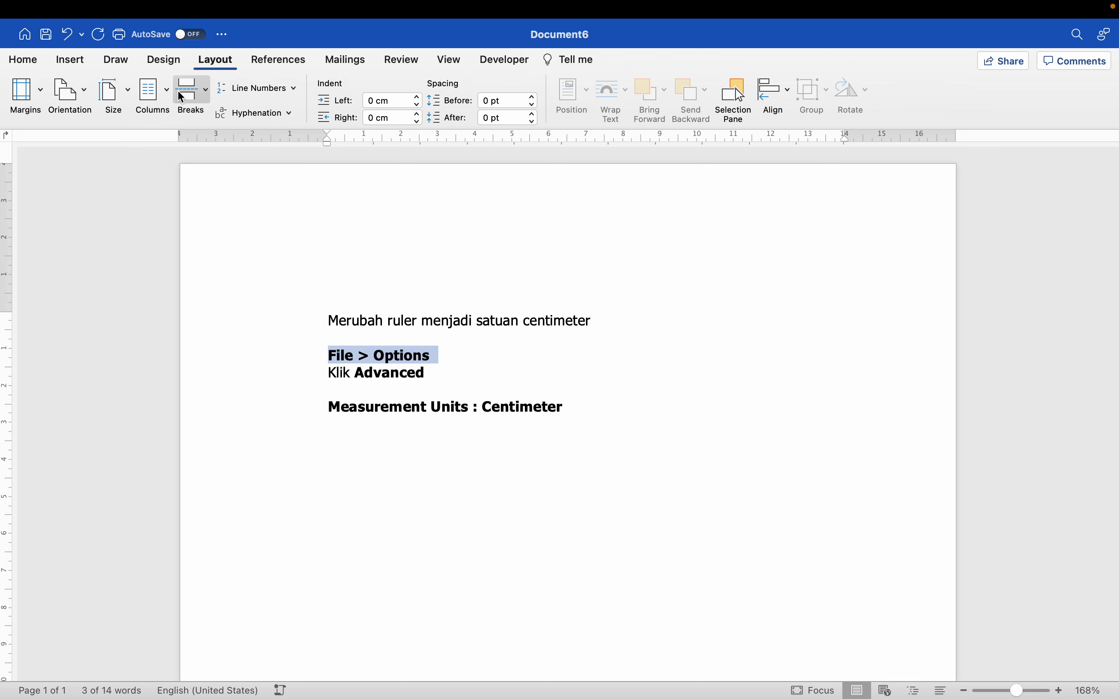
click(107, 10)
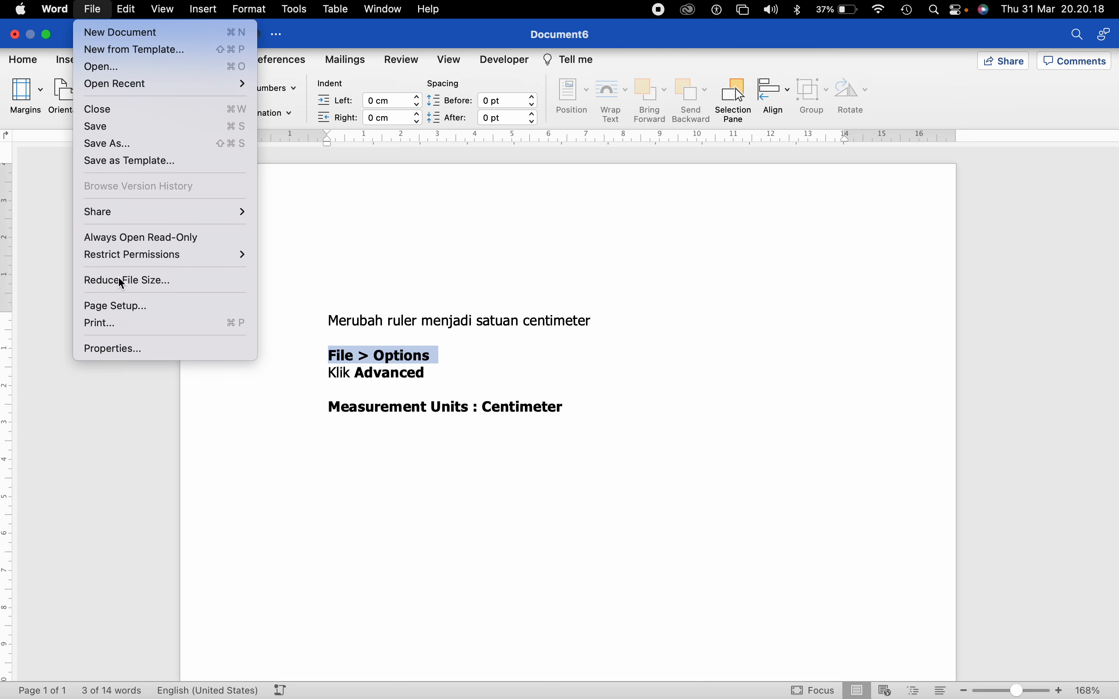
click(373, 374)
- Delete all the instruction text from the document, from the title line through the "Measurement Units" line
click(492, 422)
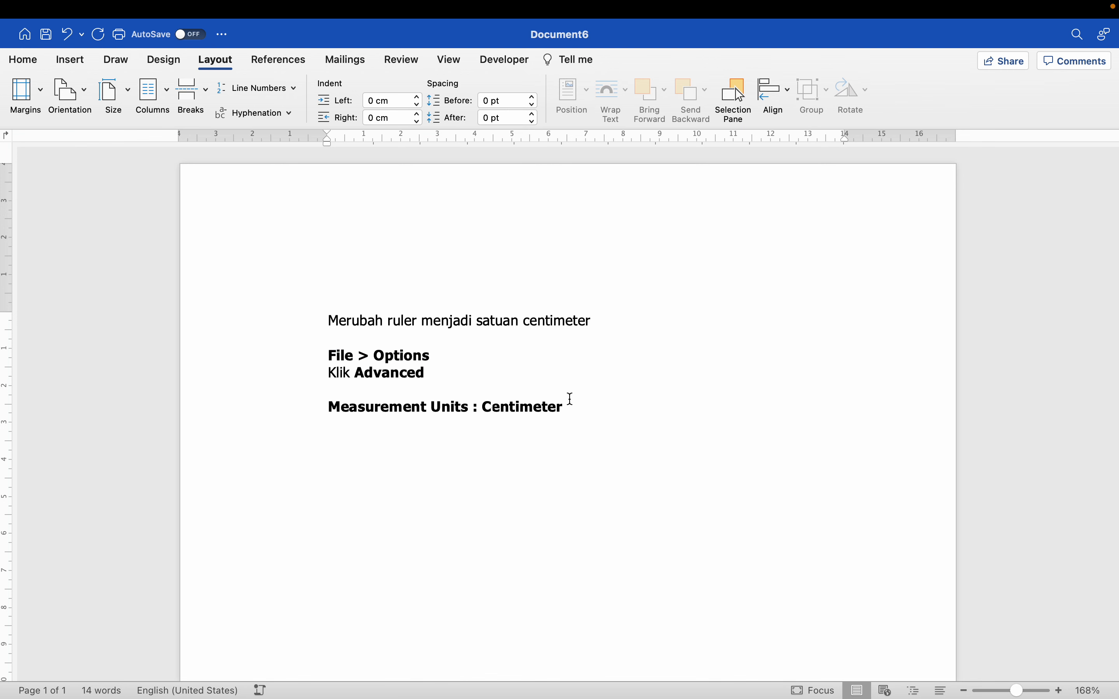
drag(596, 408, 325, 321)
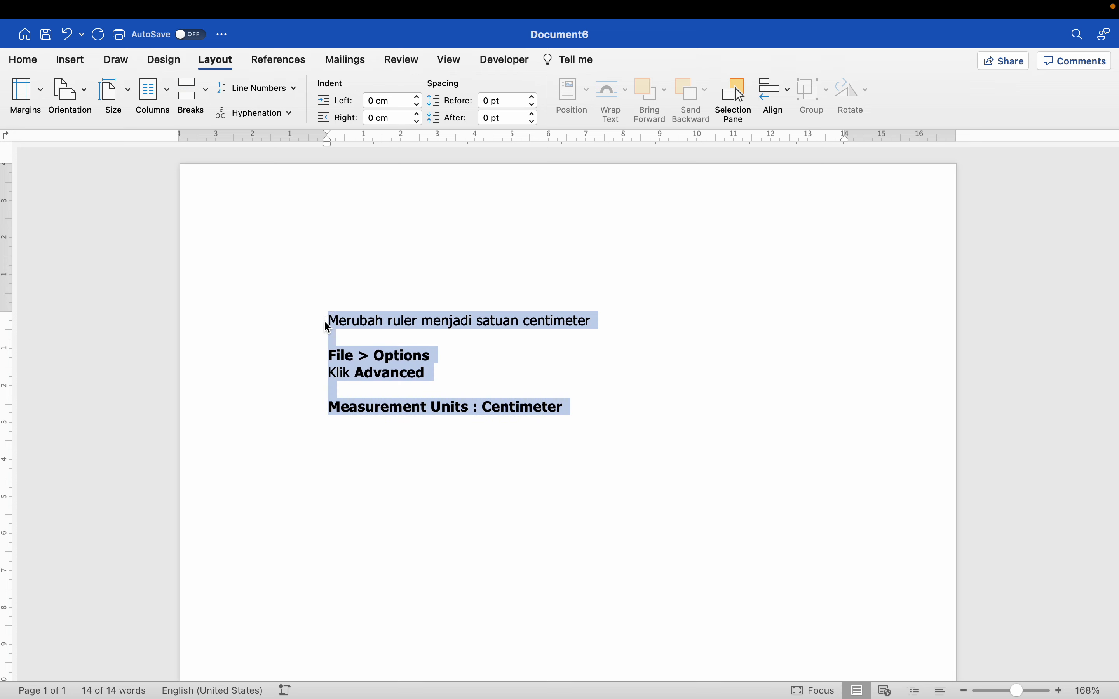
key(BackSpace)
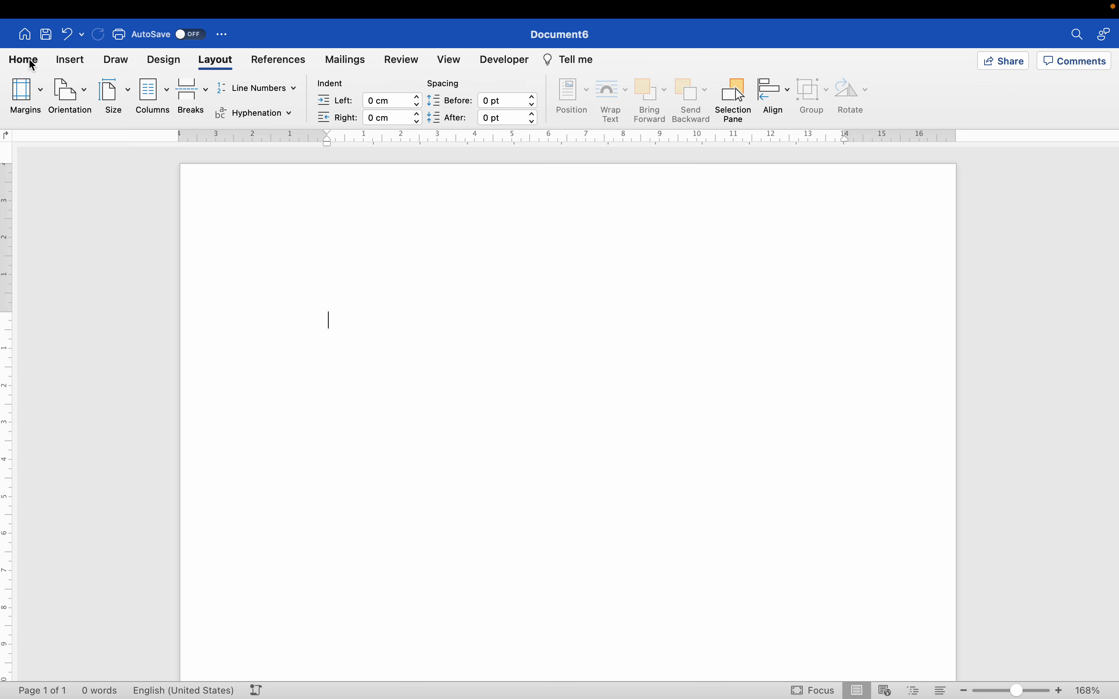
- Open the Font formatting settings for the empty document
click(27, 59)
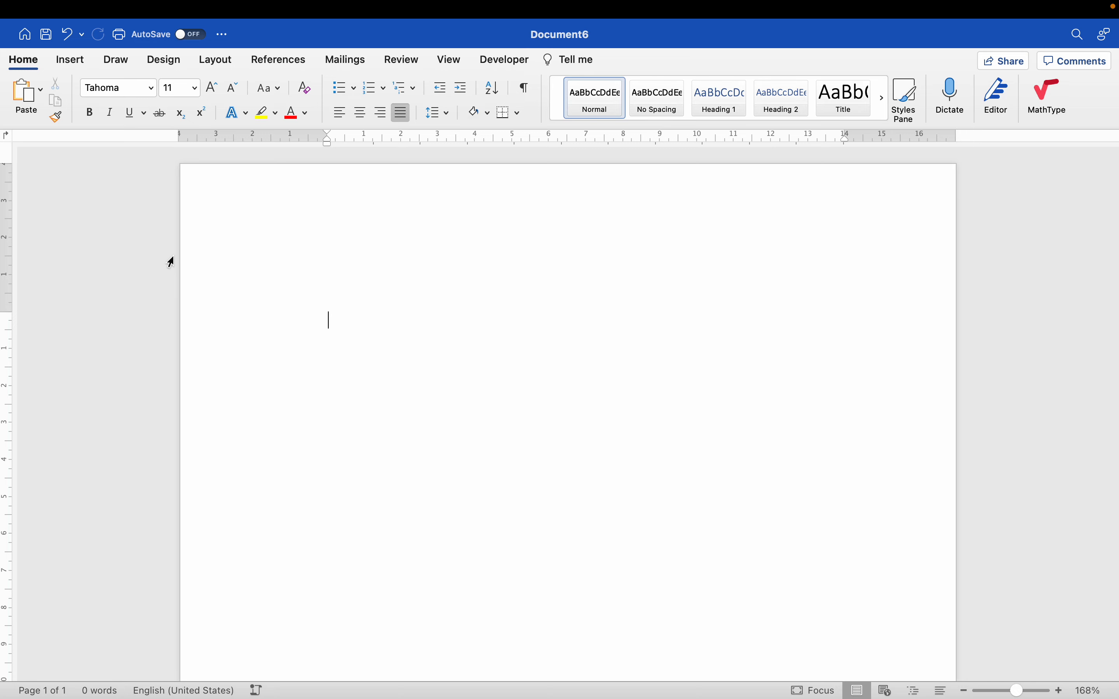
mouse_move(168, 8)
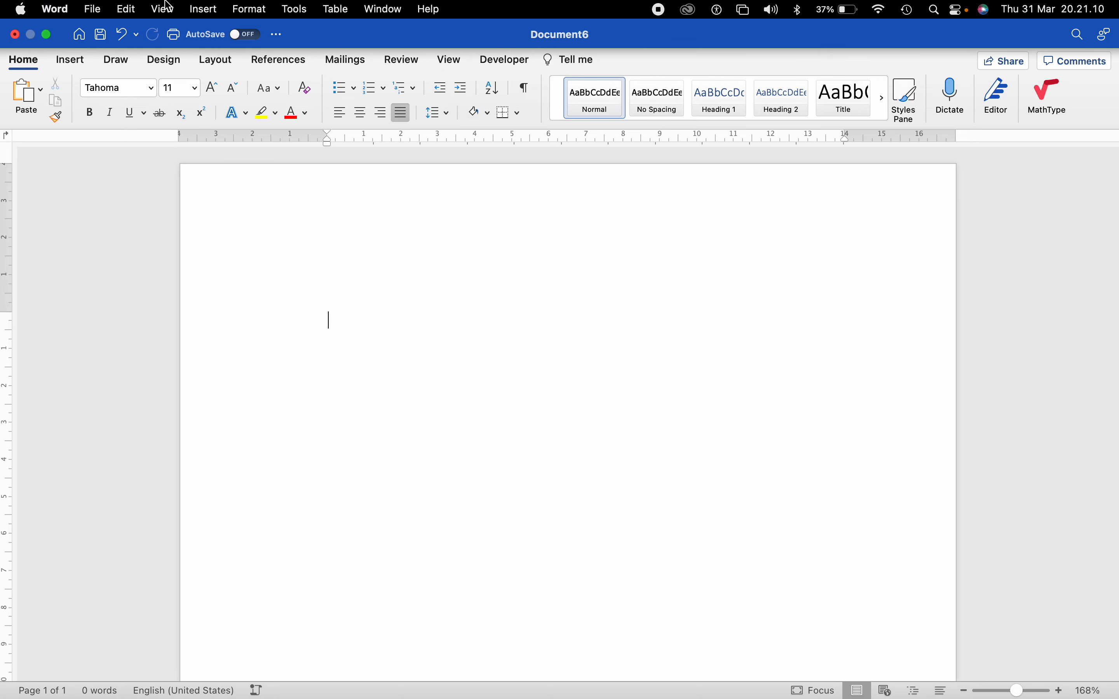
click(94, 10)
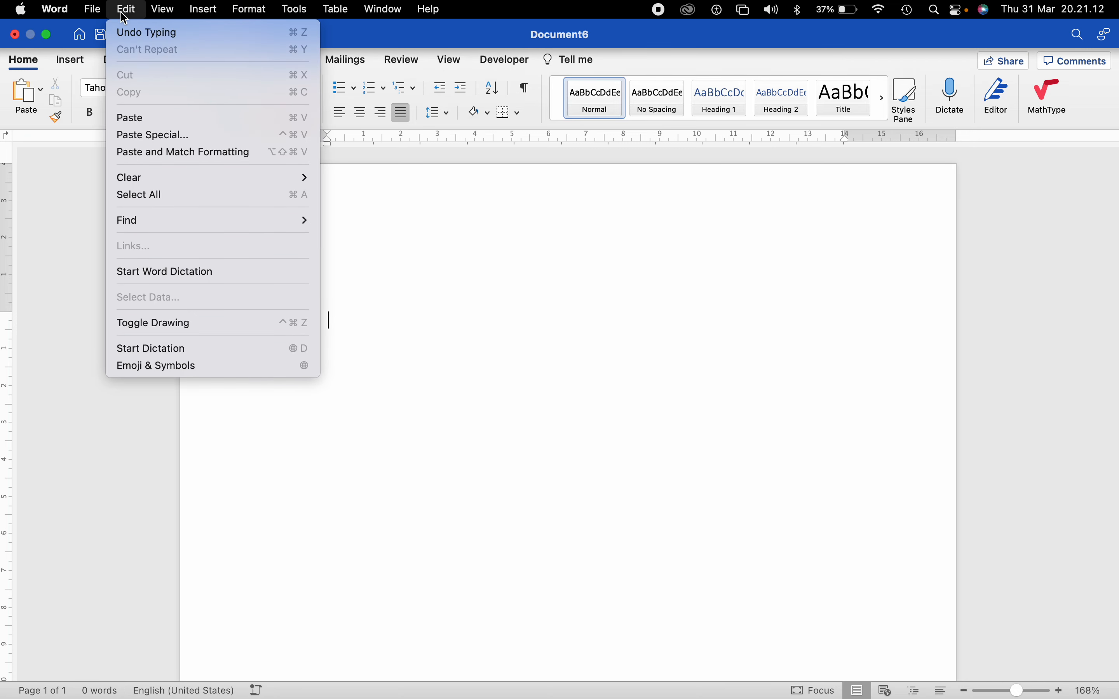
mouse_move(250, 11)
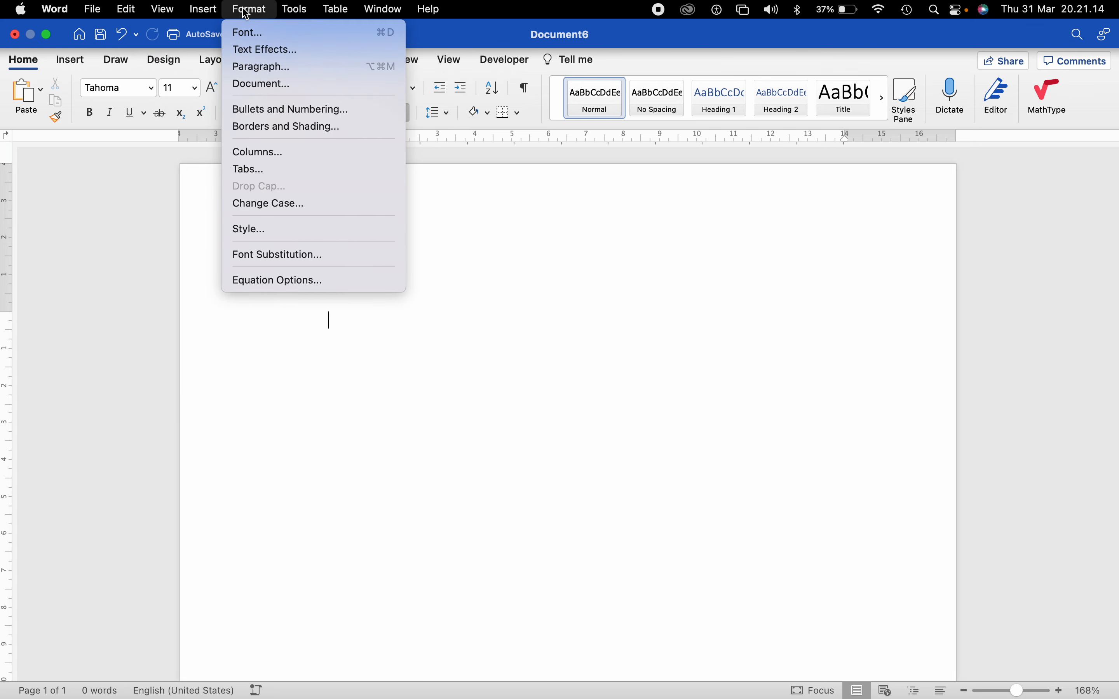
click(249, 34)
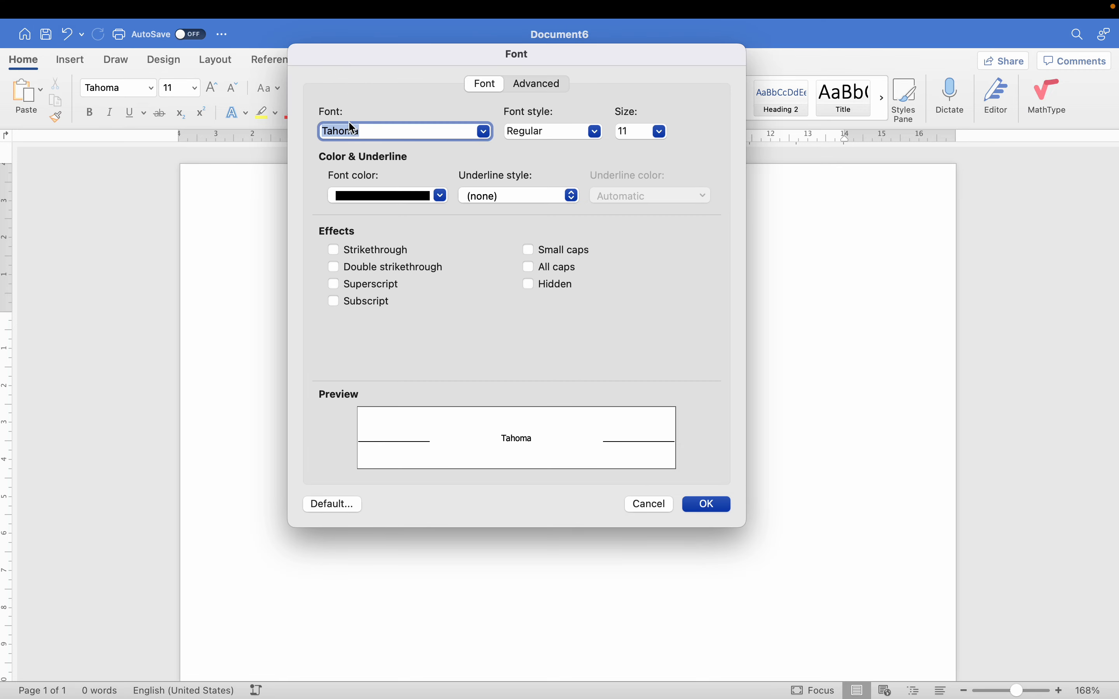
- Try Times New Roman as the font in the Font settings
click(484, 132)
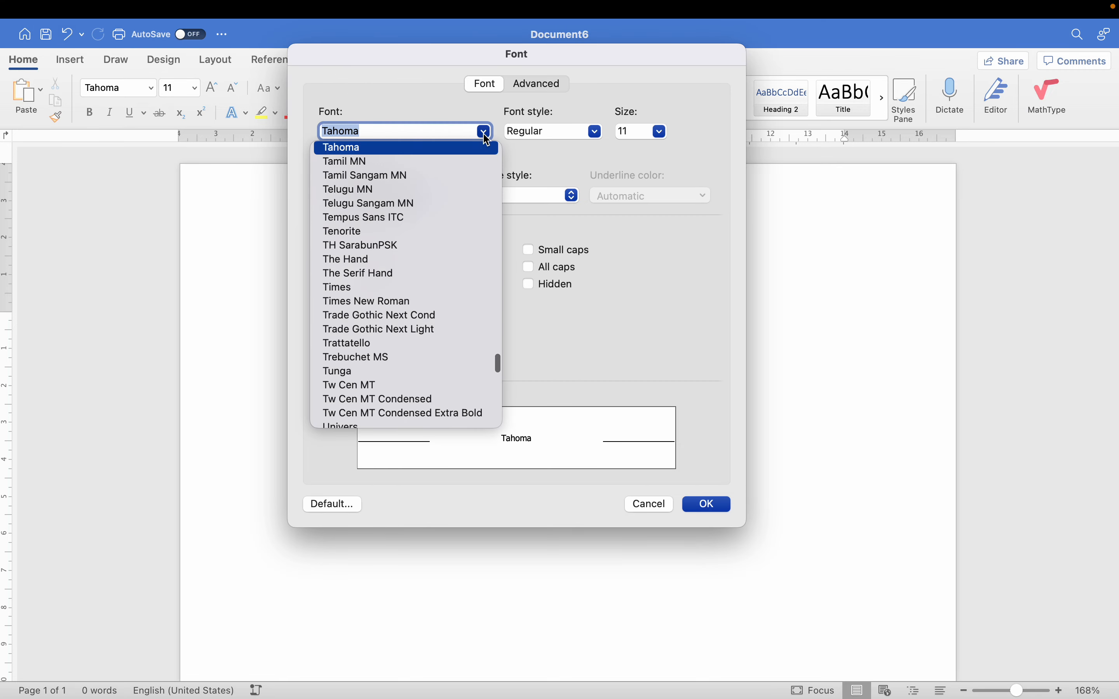
text(time)
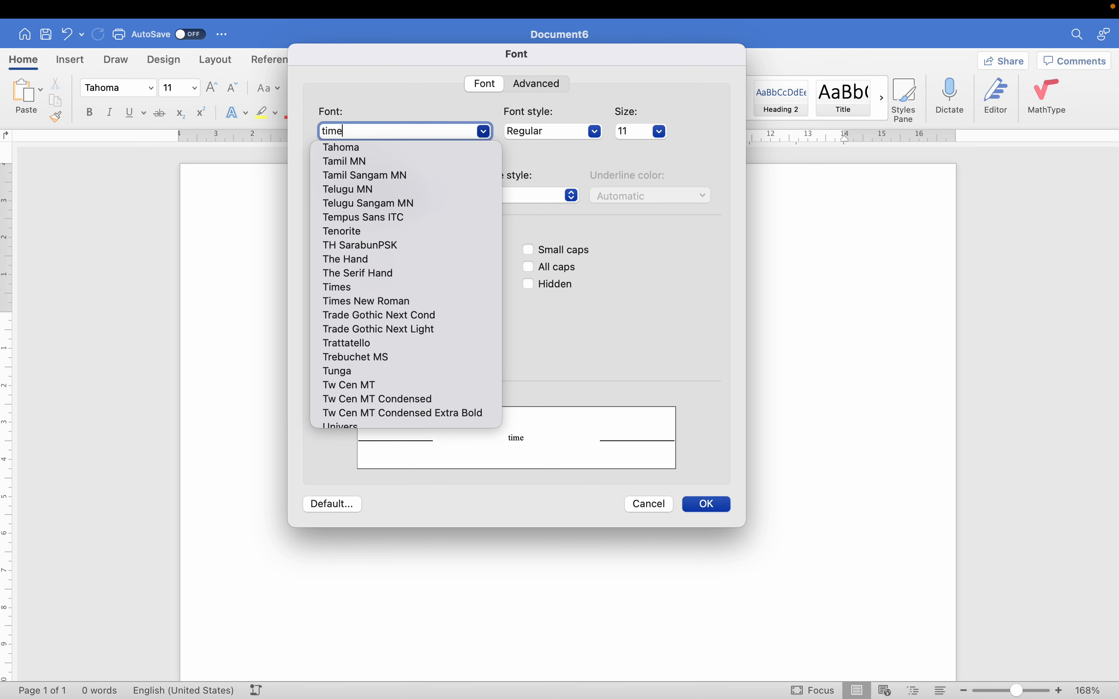
click(388, 300)
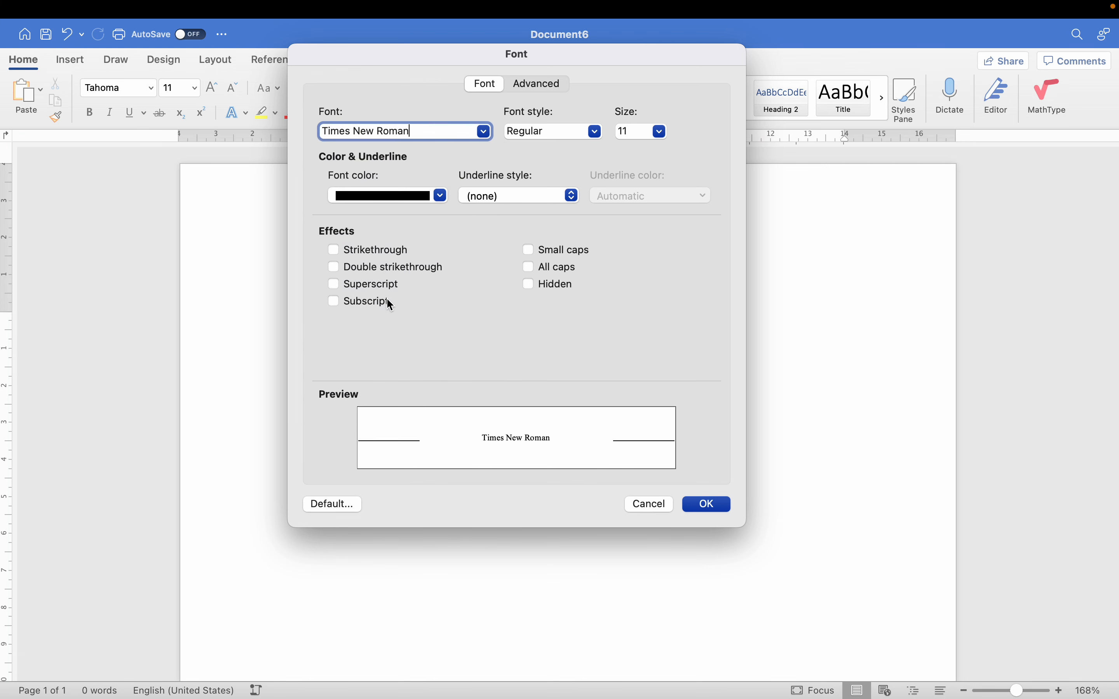
- Choose Tahoma with the Regular font style in the Font settings, keeping size 11
click(484, 133)
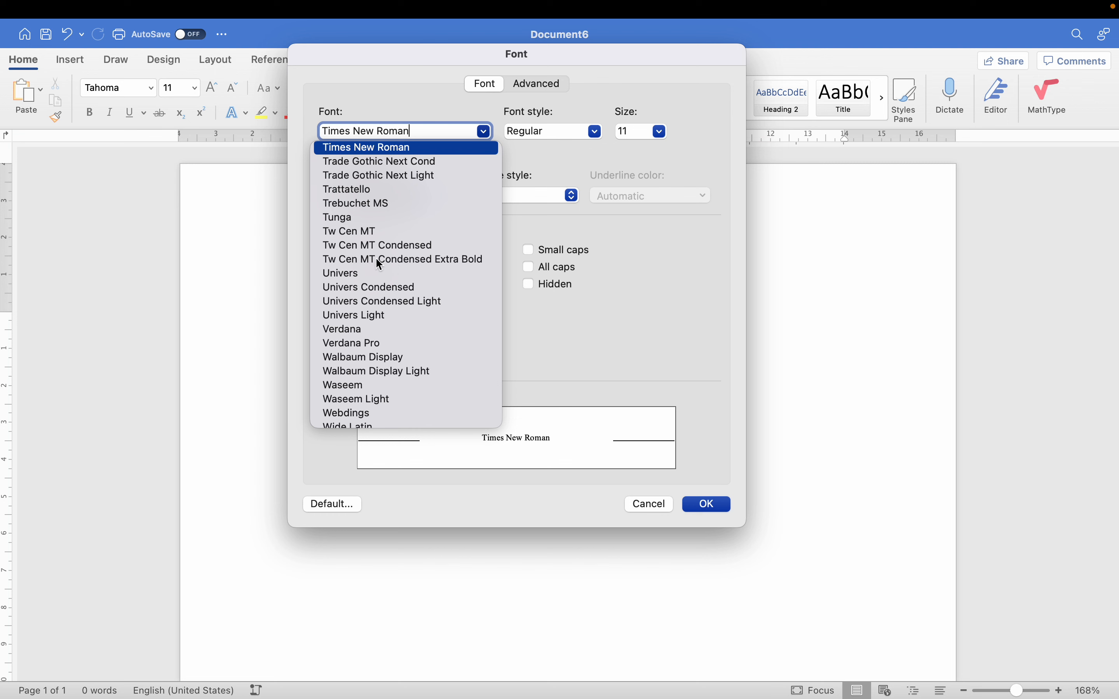
scroll(379, 264, down, 1)
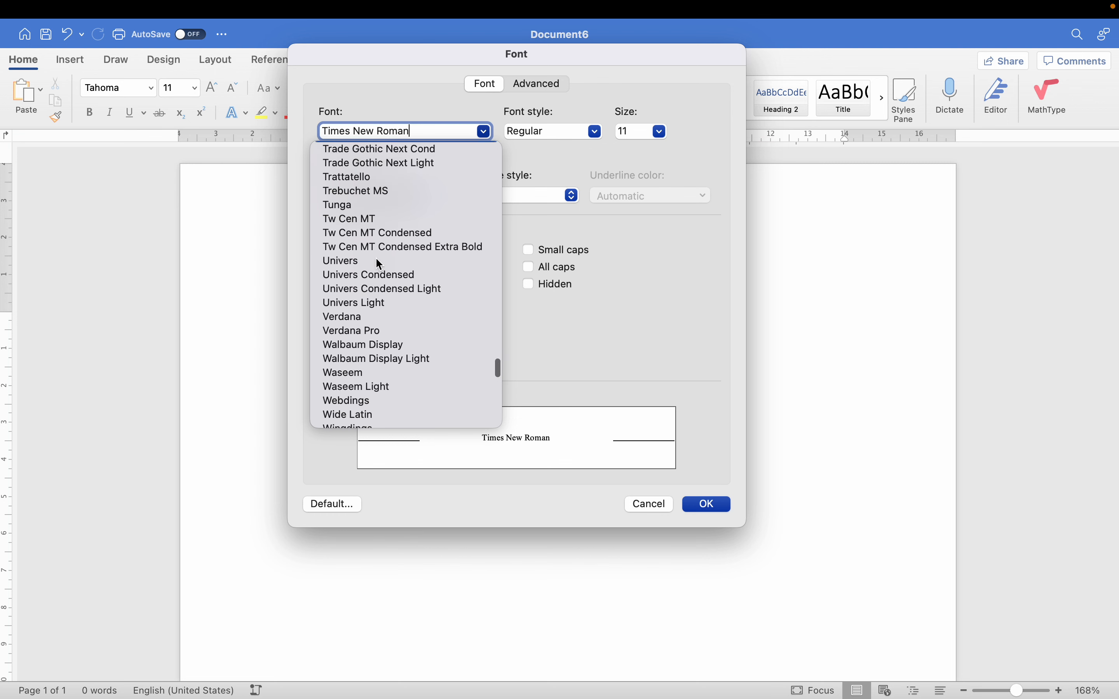
scroll(379, 264, up, 3)
text(Tahoma)
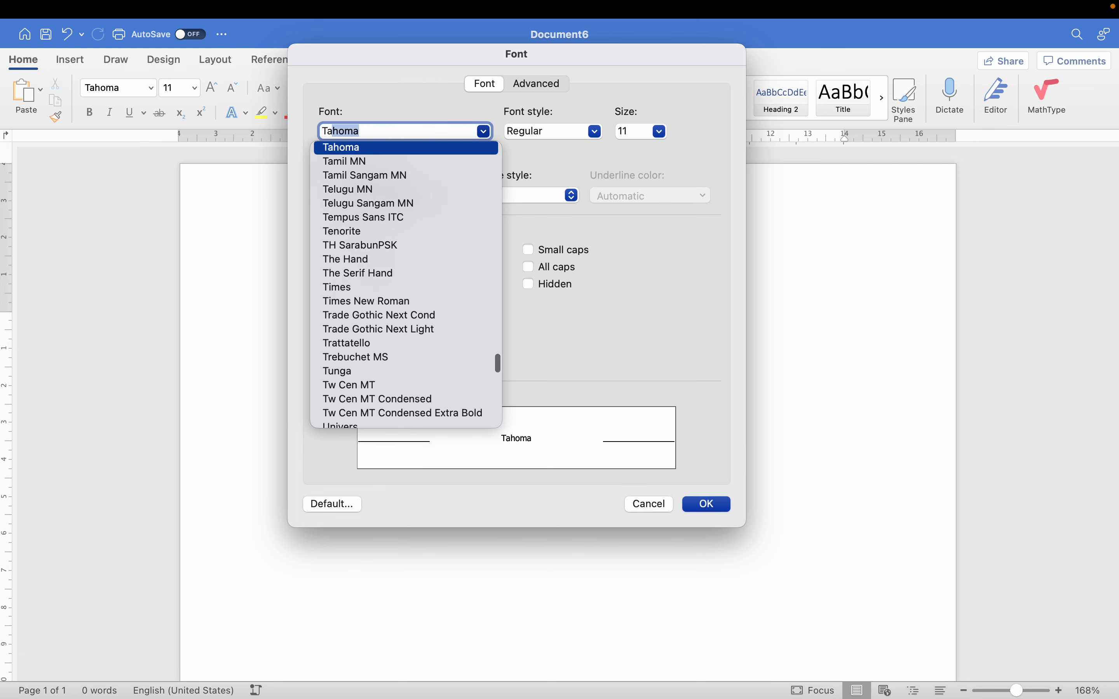
click(356, 149)
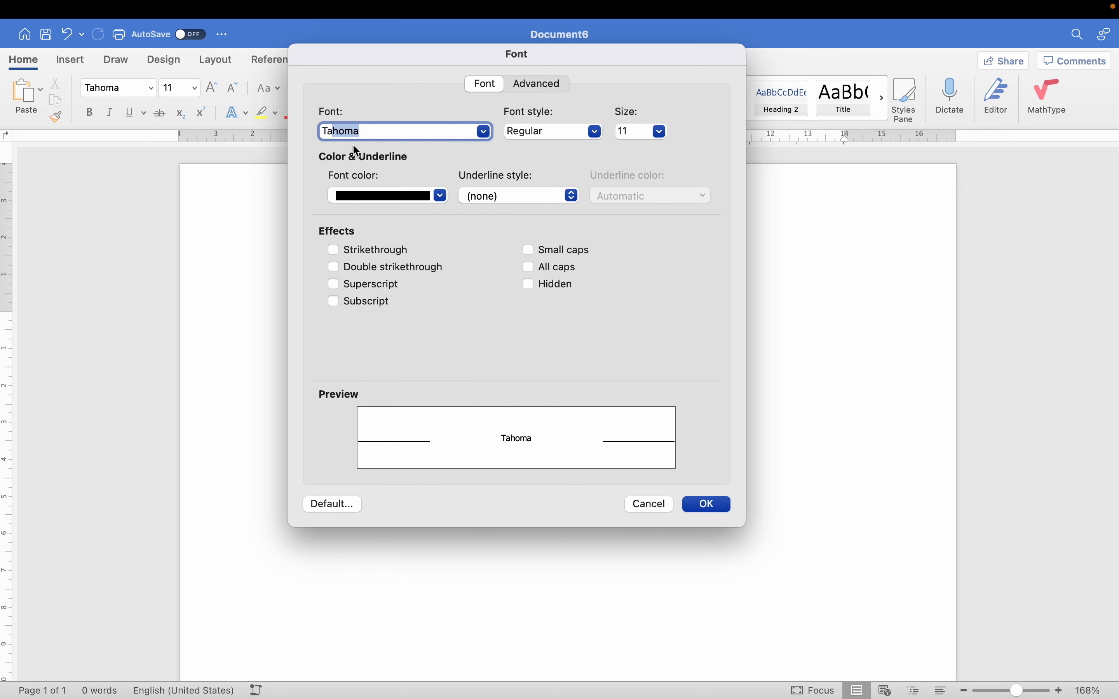
click(381, 131)
click(571, 131)
click(596, 132)
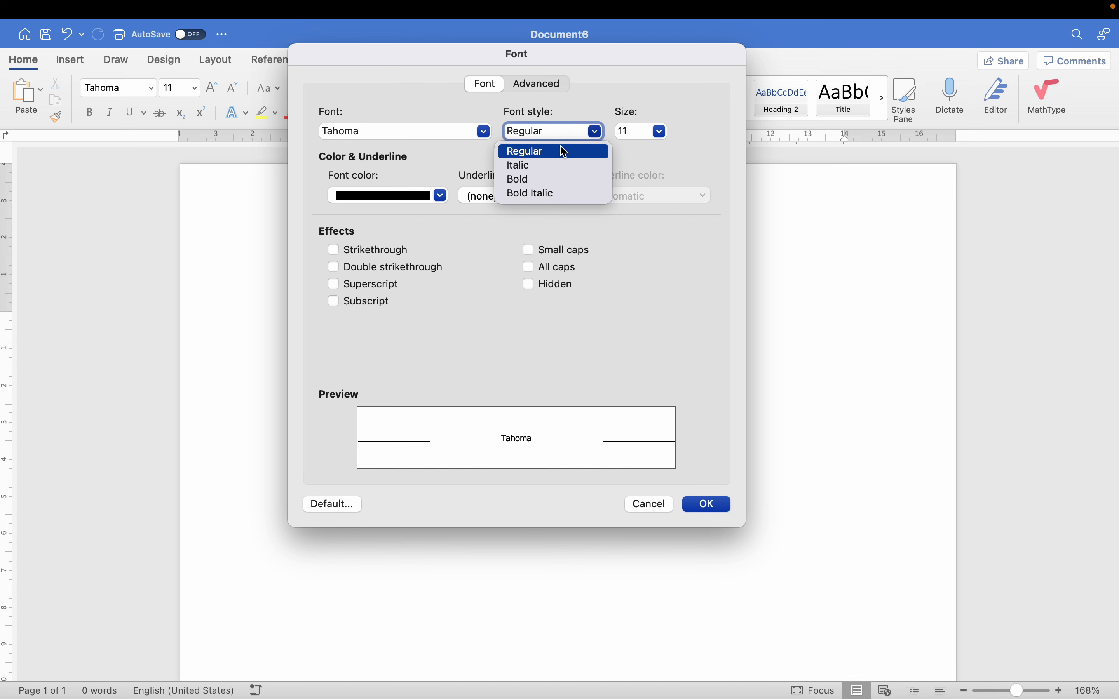
click(550, 150)
click(637, 131)
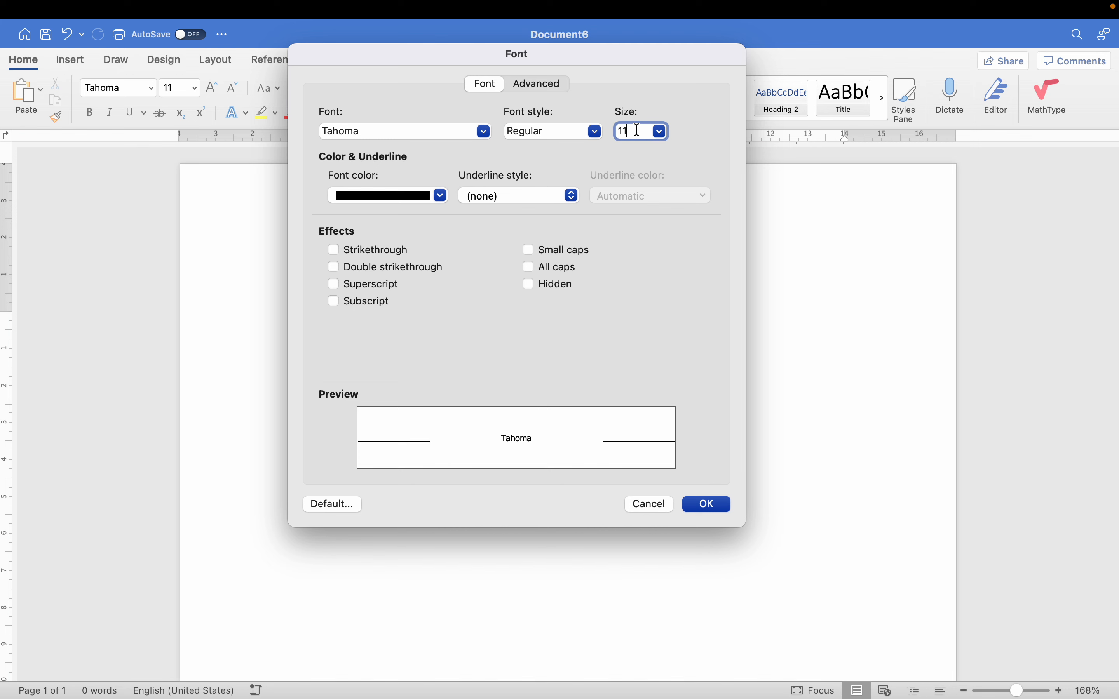
- Make Tahoma 11 pt the default font for all documents based on the Normal template
click(321, 505)
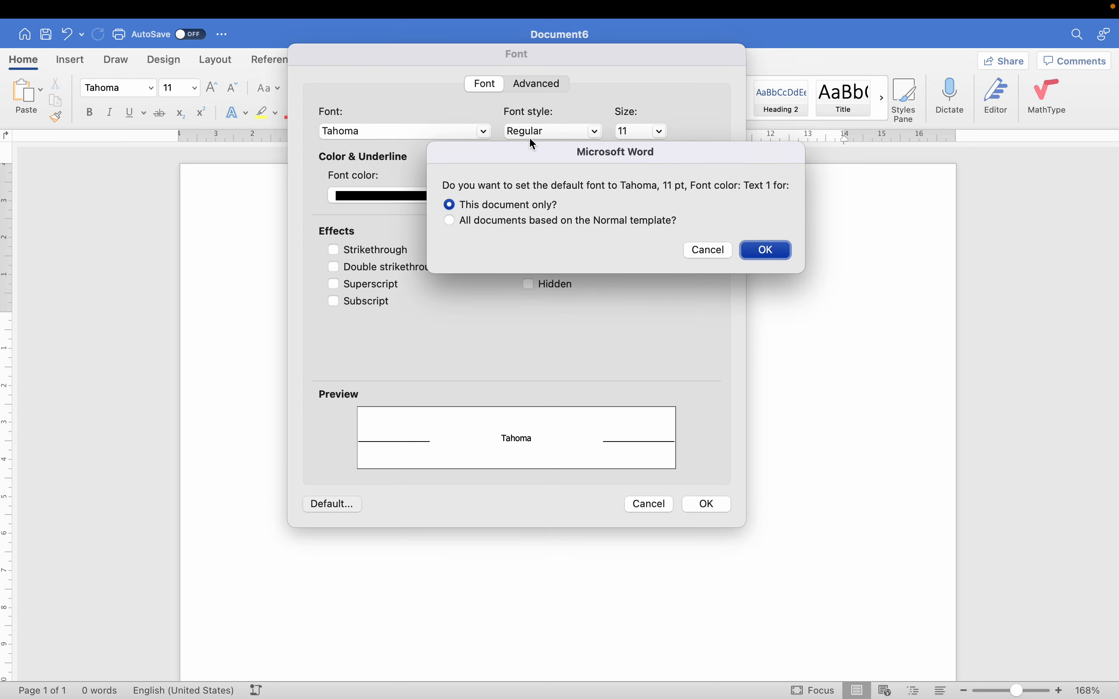
drag(531, 155, 467, 224)
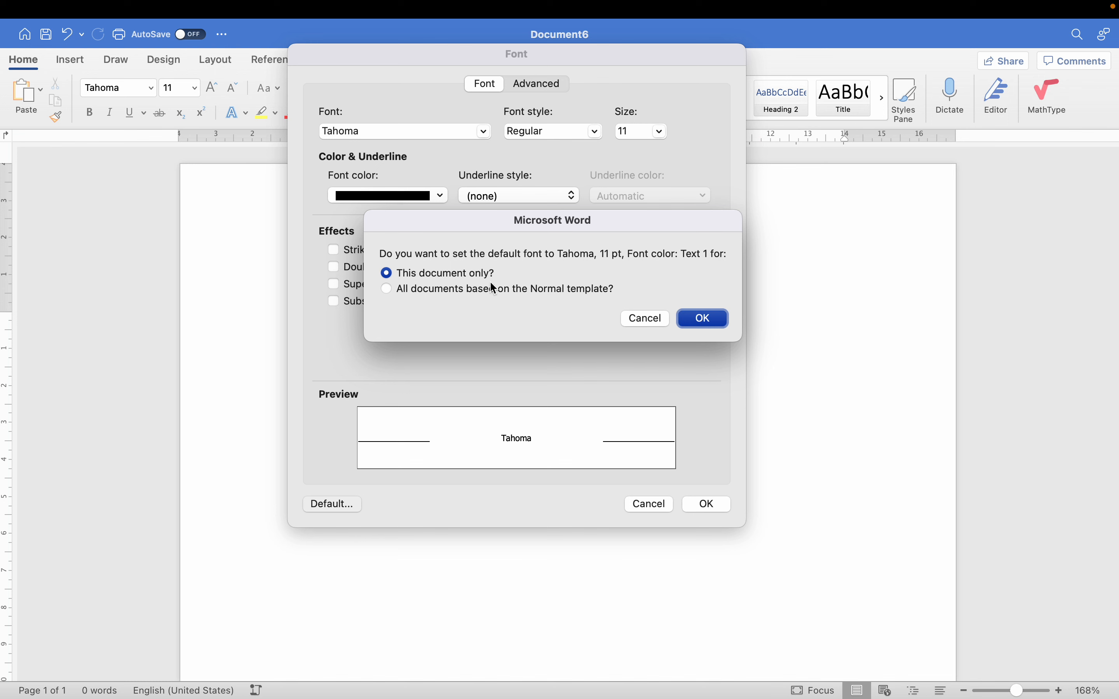
click(463, 287)
click(694, 318)
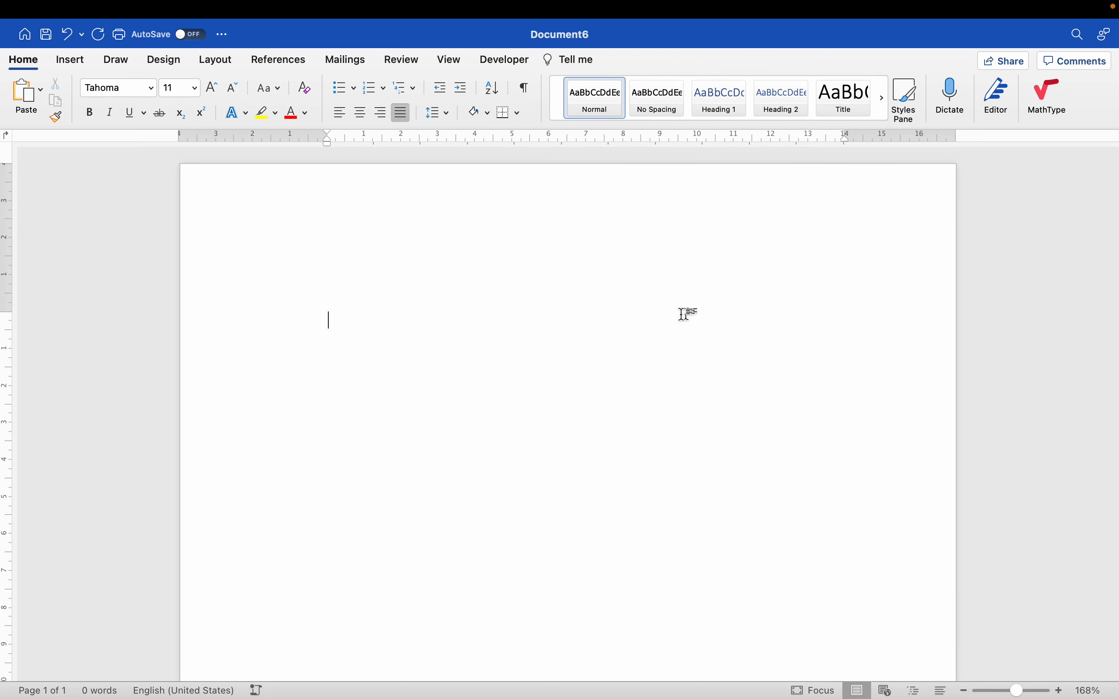
- Create three new blank documents to check their default font and size
key(super+n)
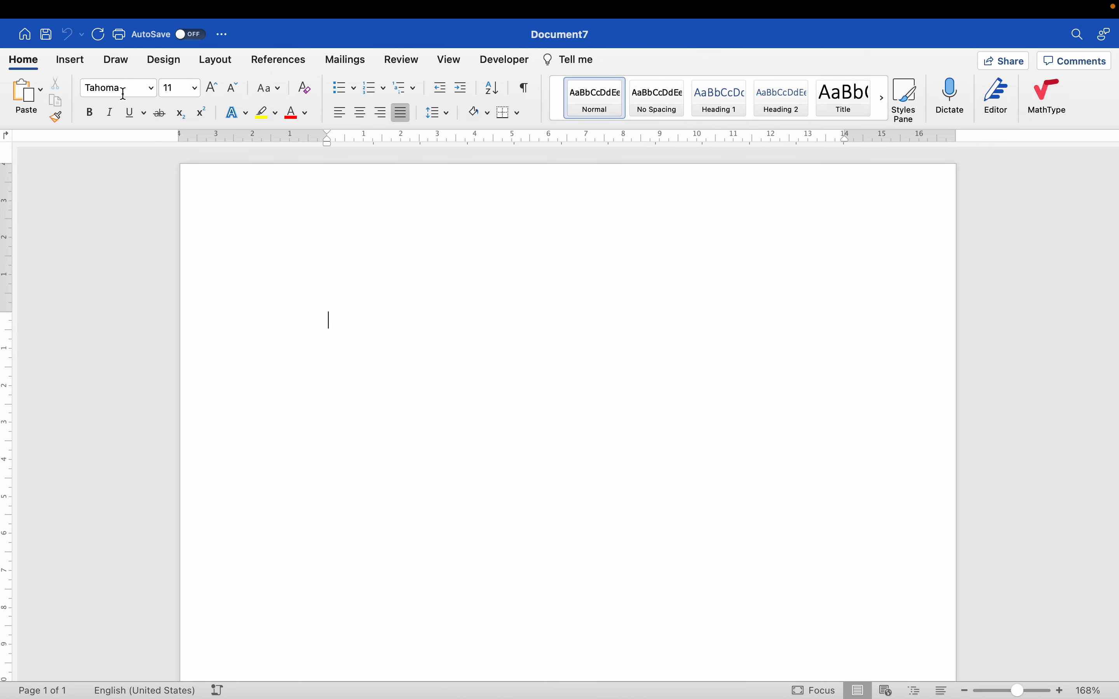
key(super+n)
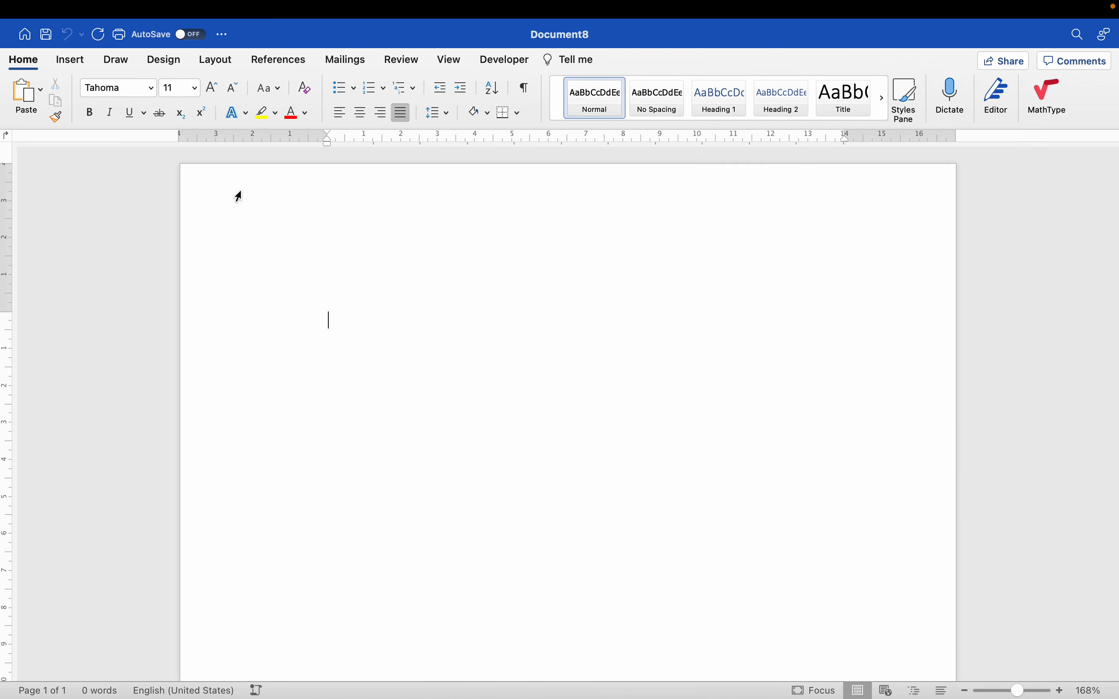
key(super+n)
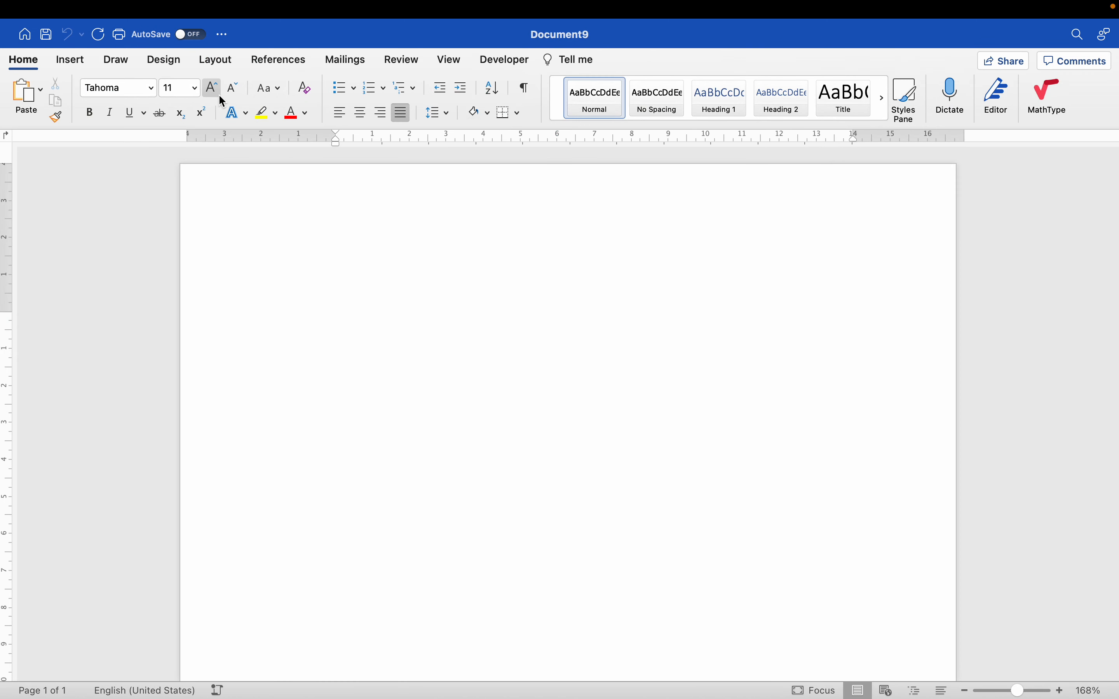
- Close the four blank test documents without saving and create one new blank document
mouse_move(55, 2)
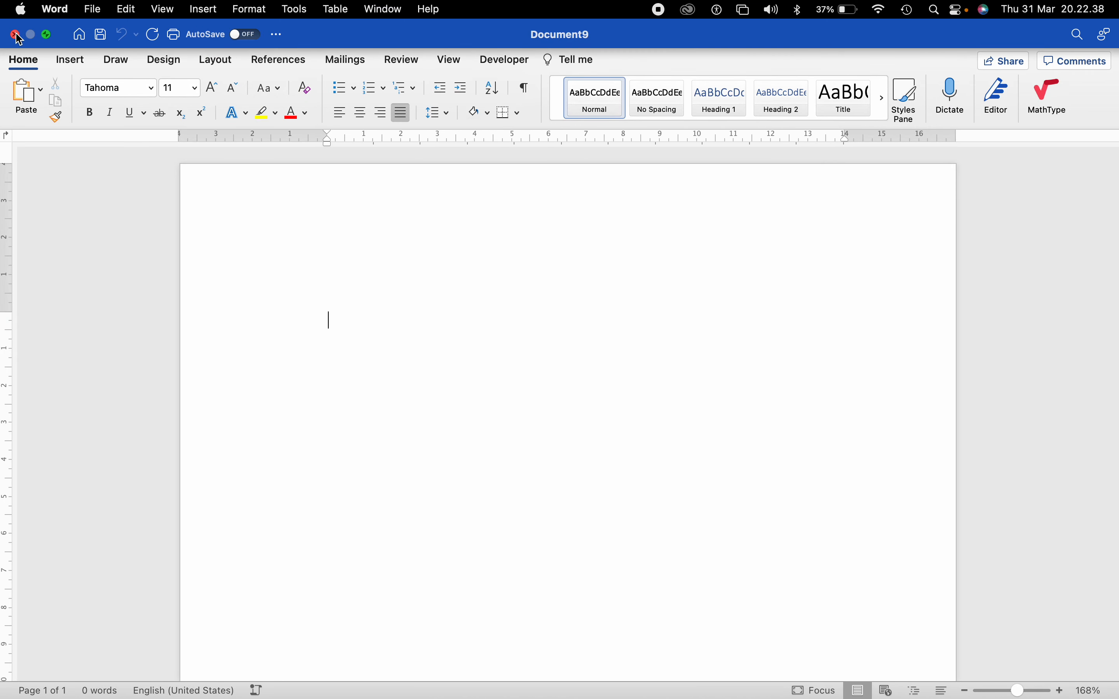
click(15, 35)
mouse_move(18, 2)
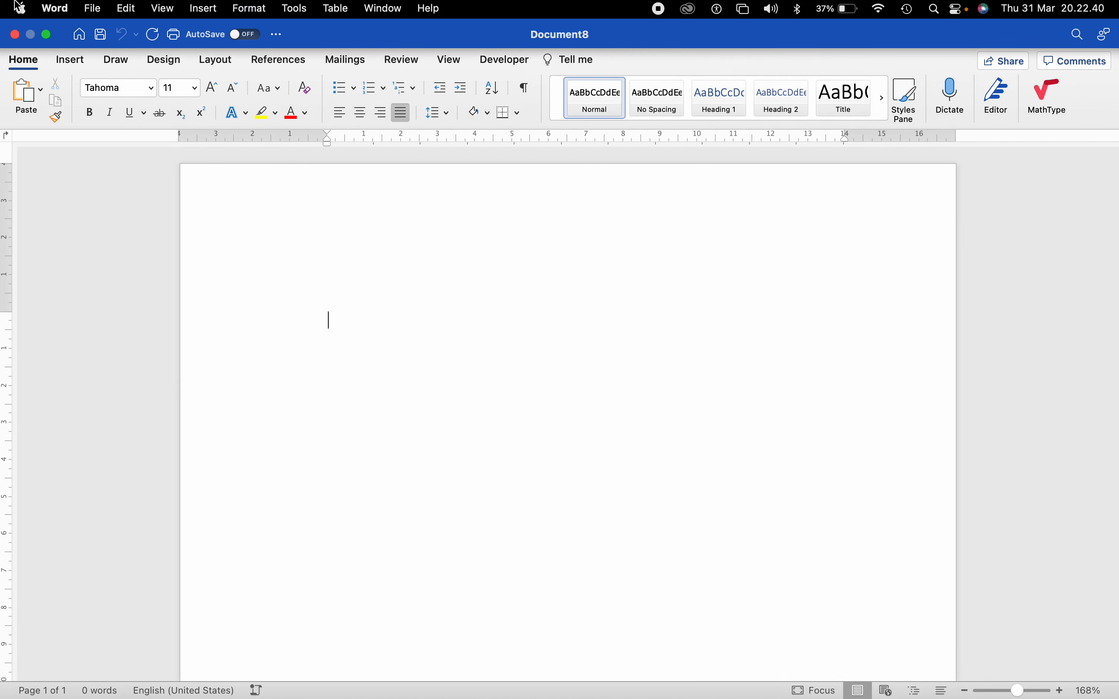
click(17, 35)
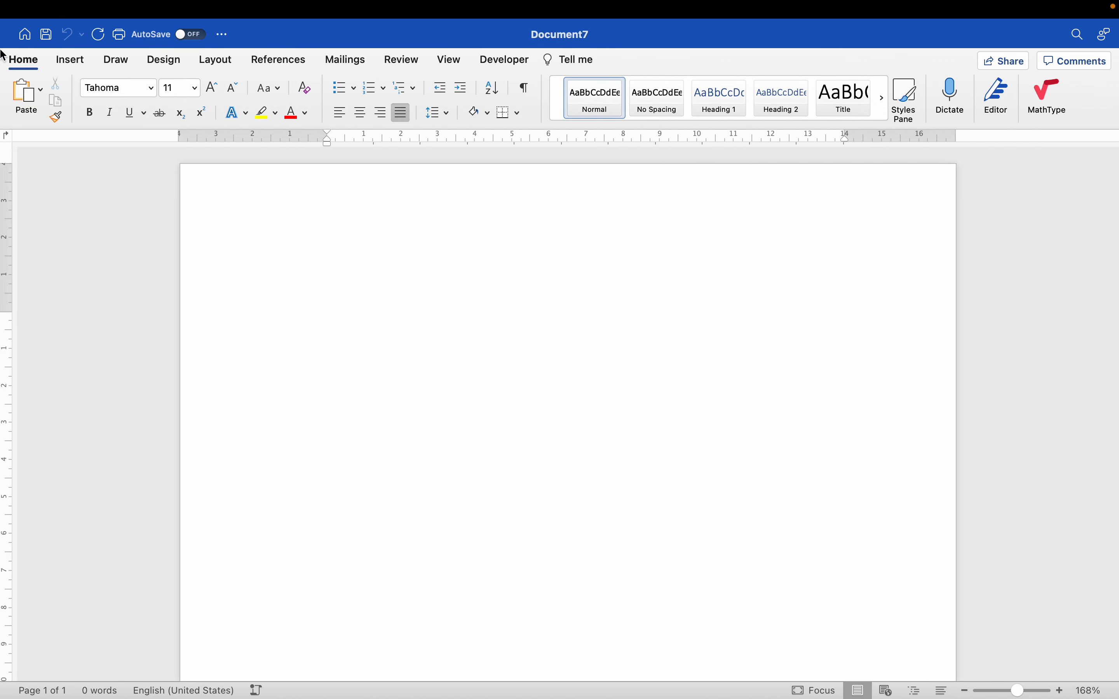
click(17, 35)
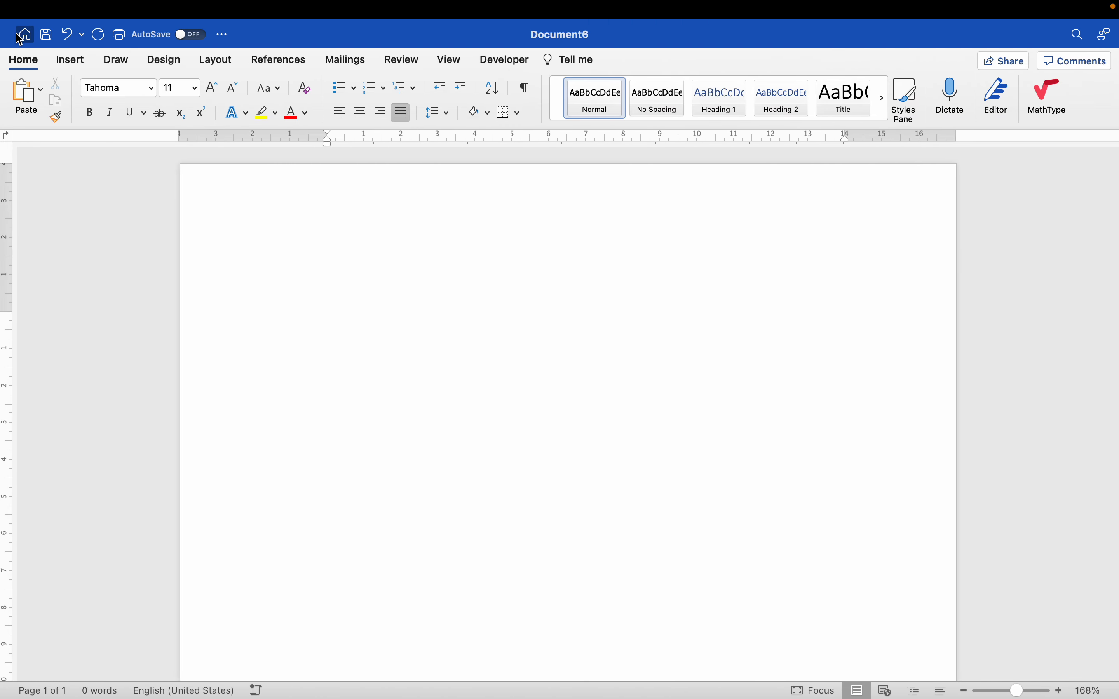
click(18, 34)
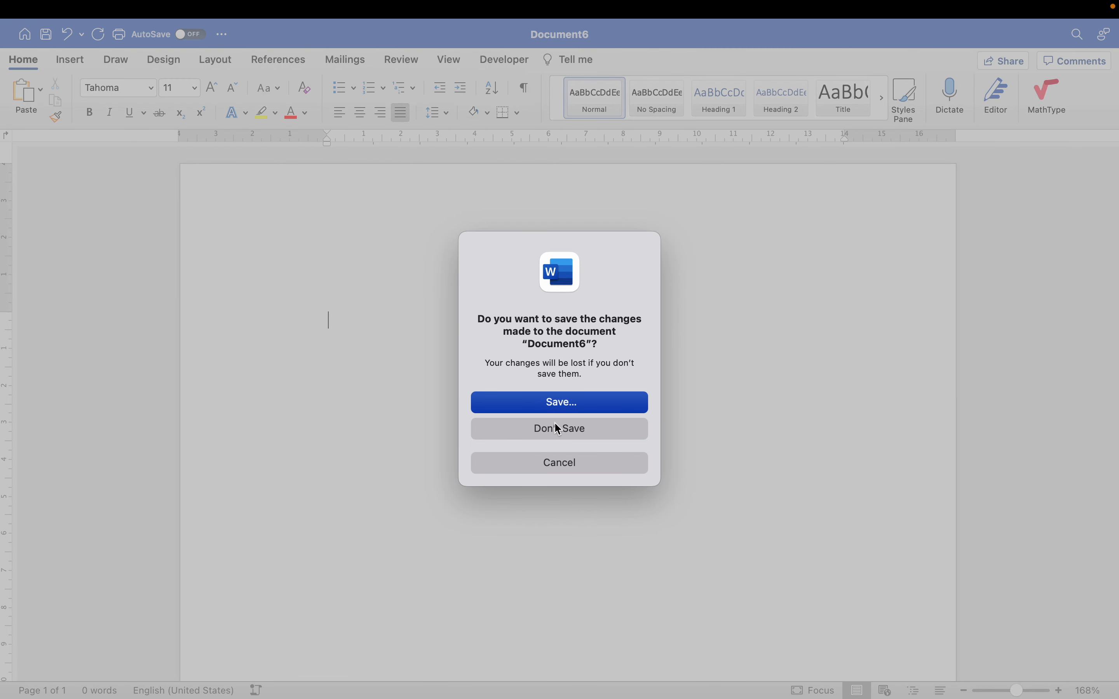
click(554, 429)
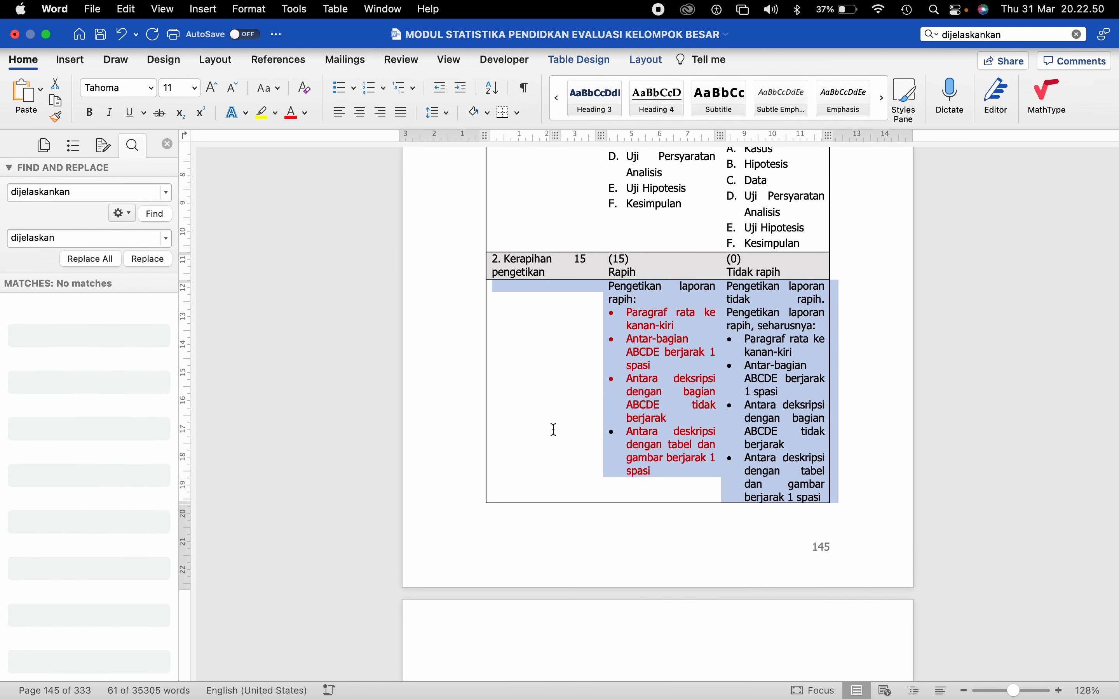
key(super+n)
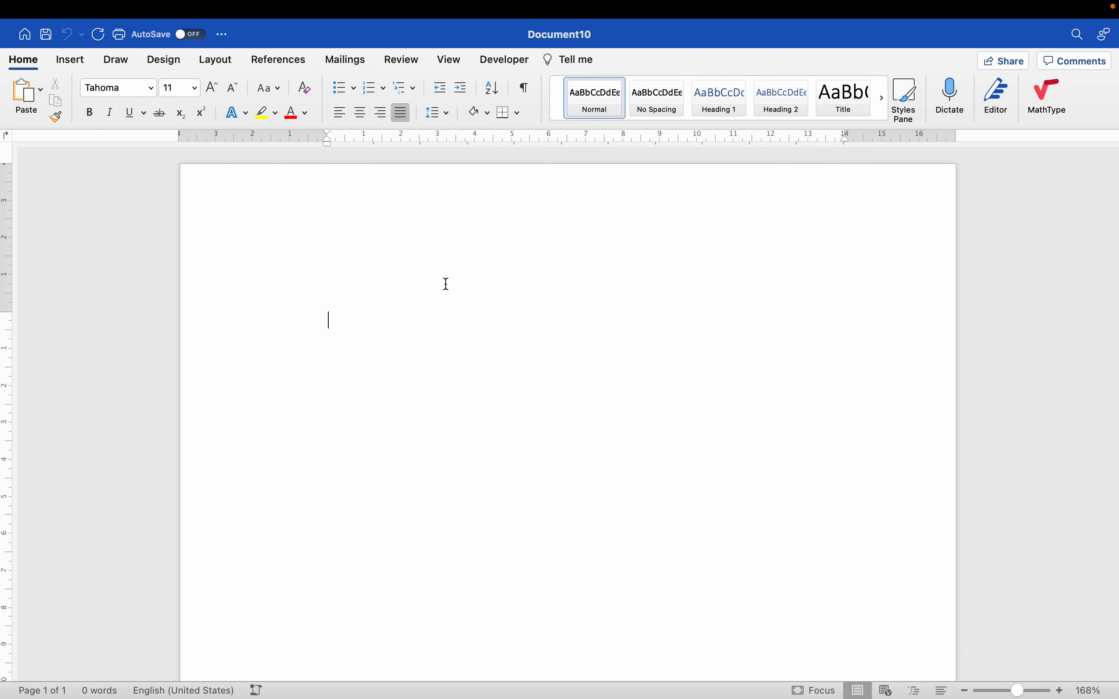
mouse_move(149, 6)
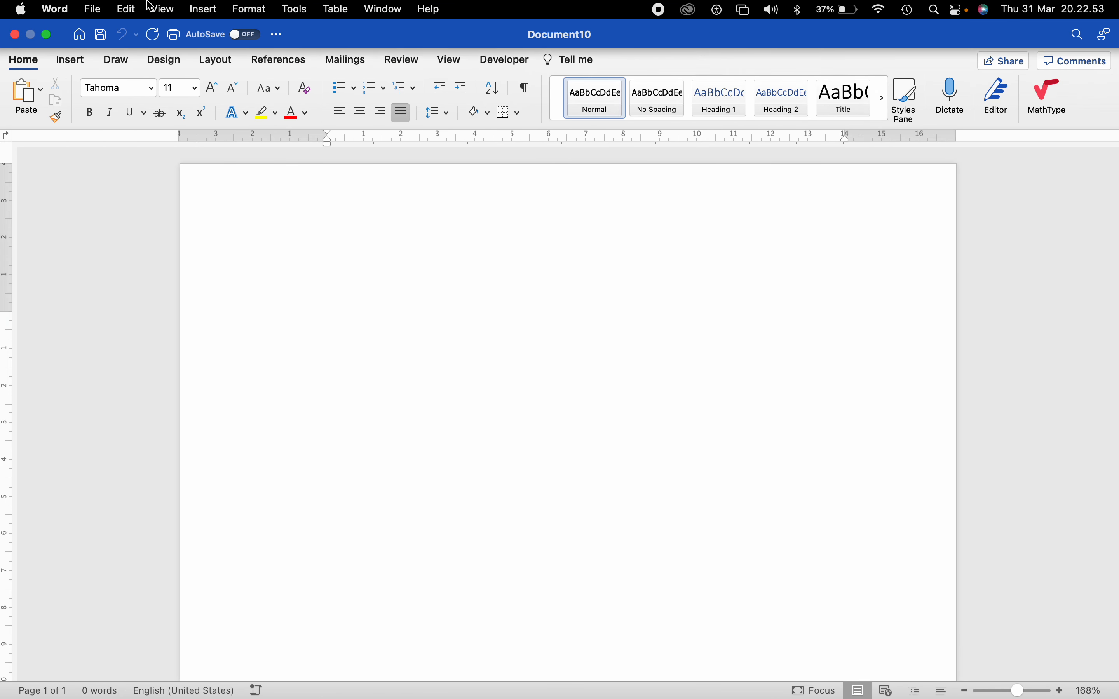
click(96, 12)
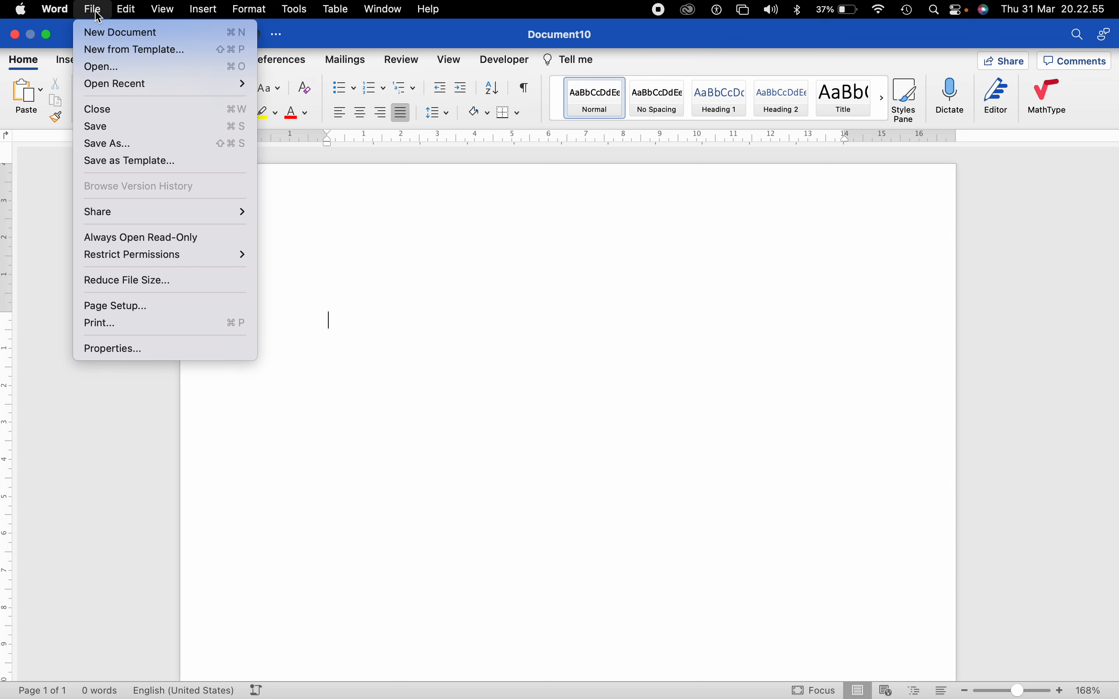
click(496, 281)
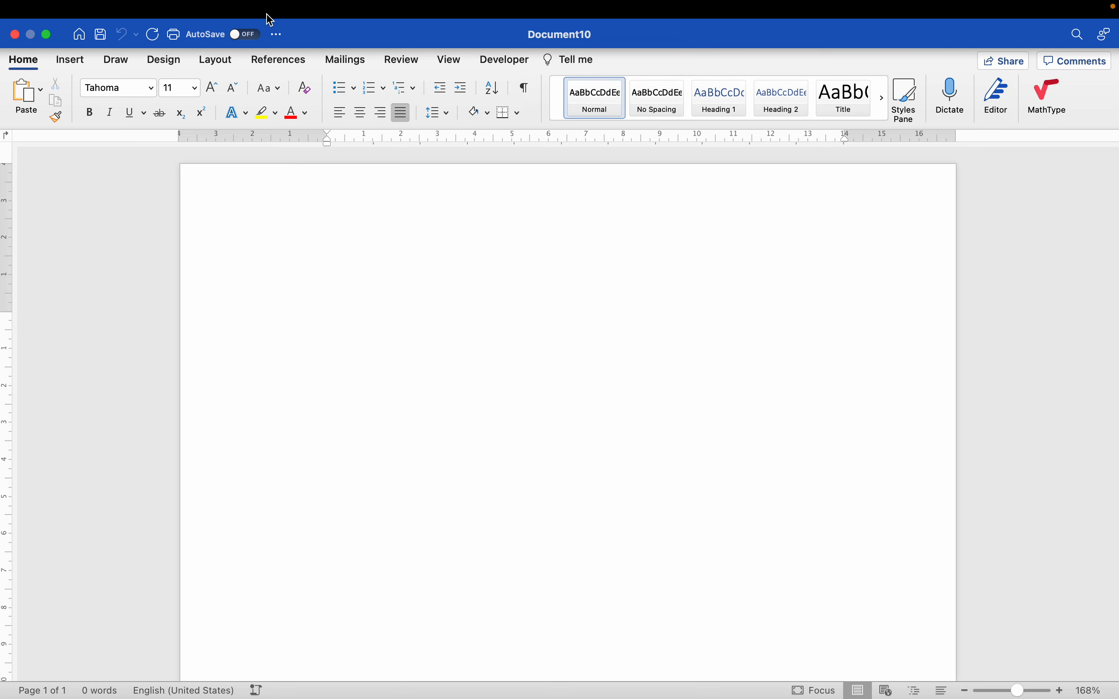
click(100, 12)
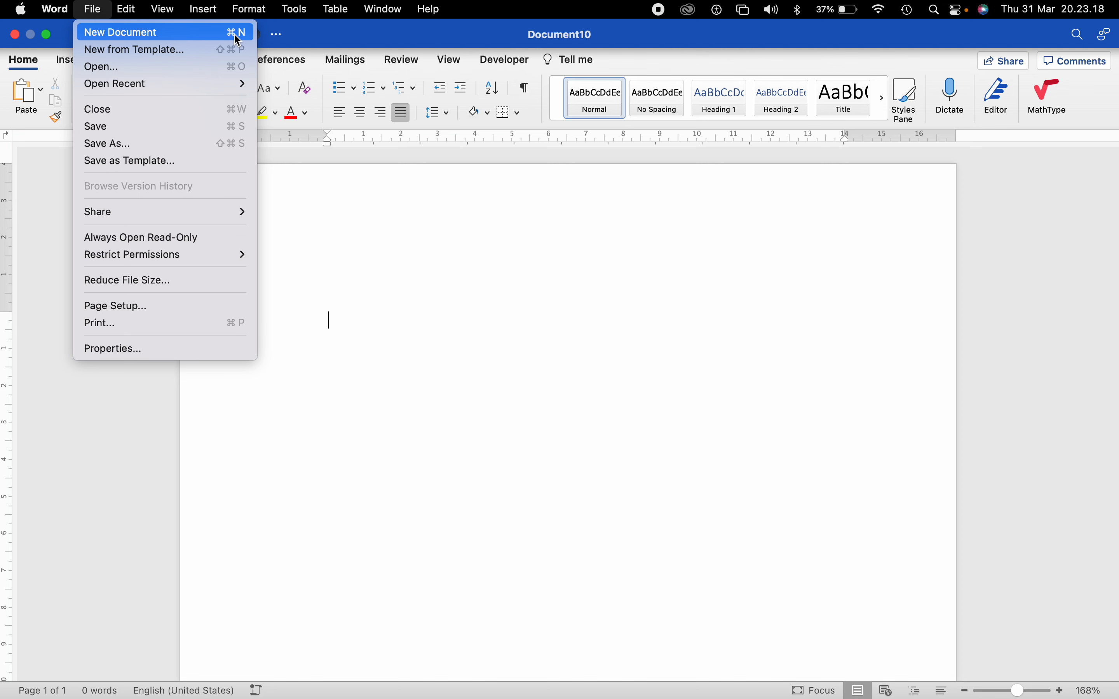
click(436, 316)
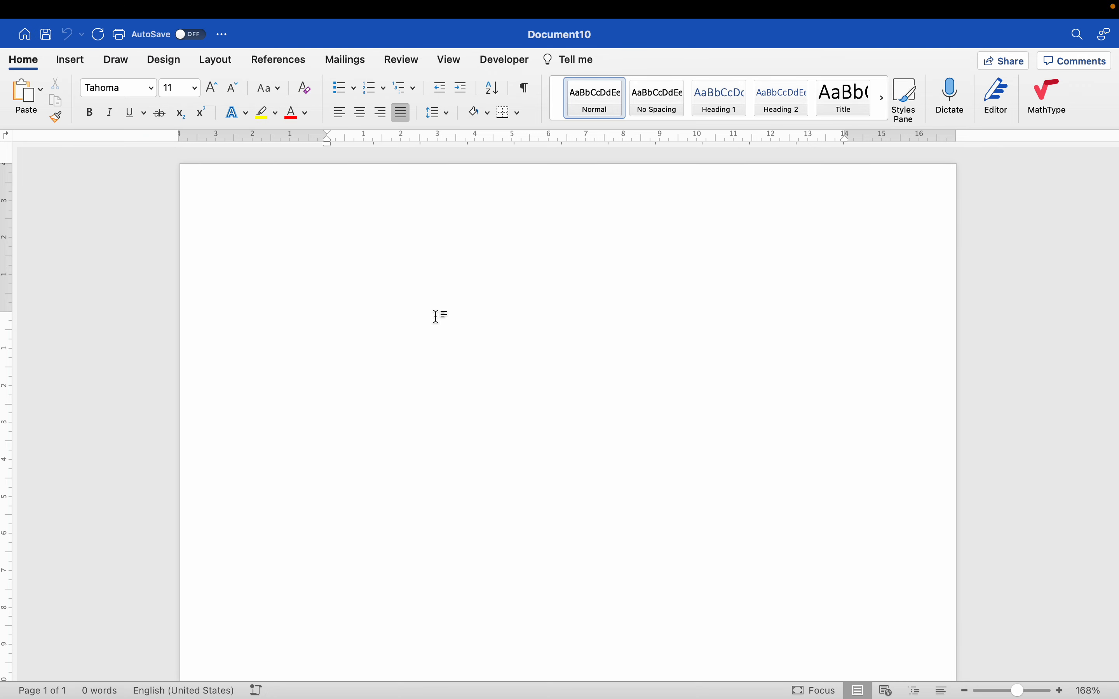
- Create two more blank documents and close both of them again
key(super+n)
key(super+n)
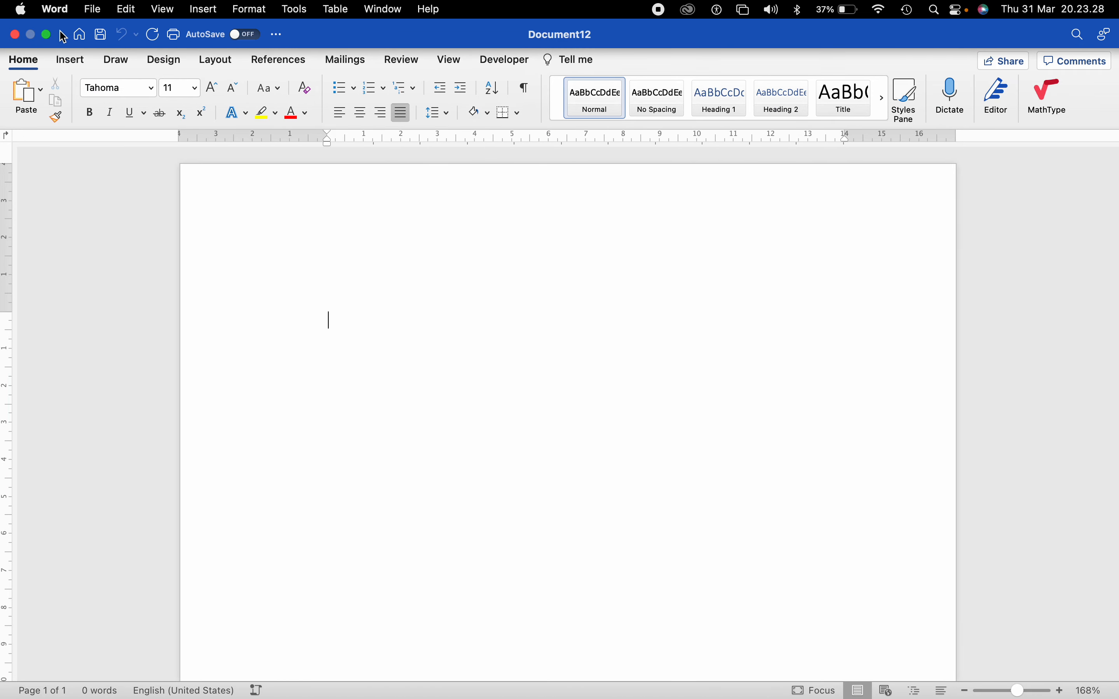
click(17, 35)
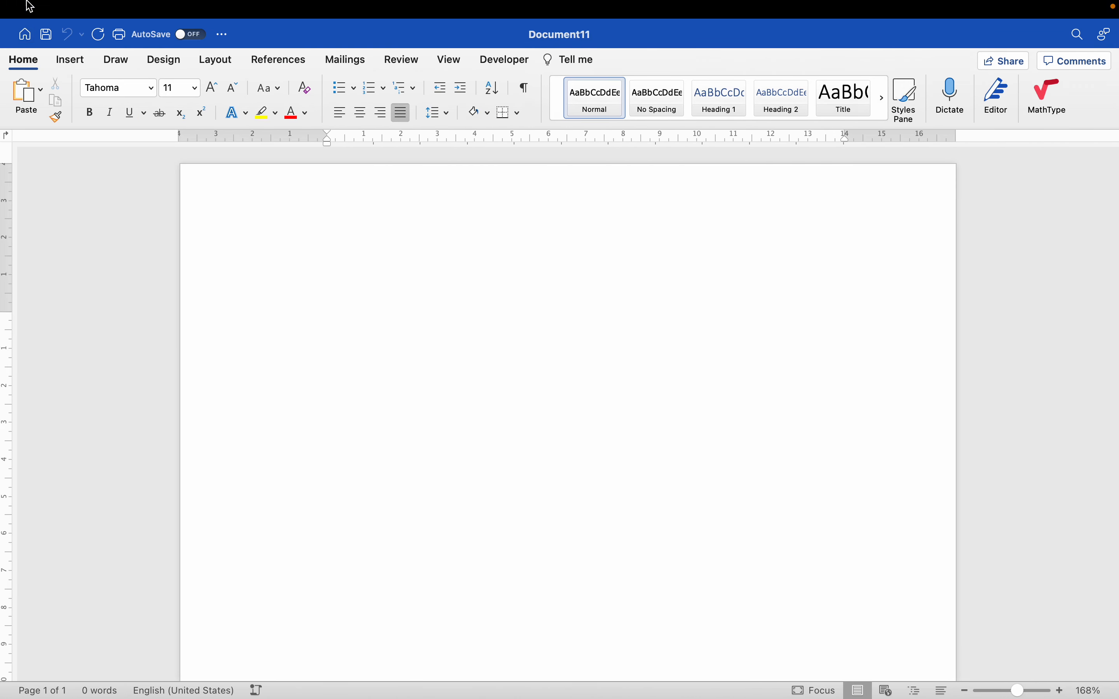
click(17, 36)
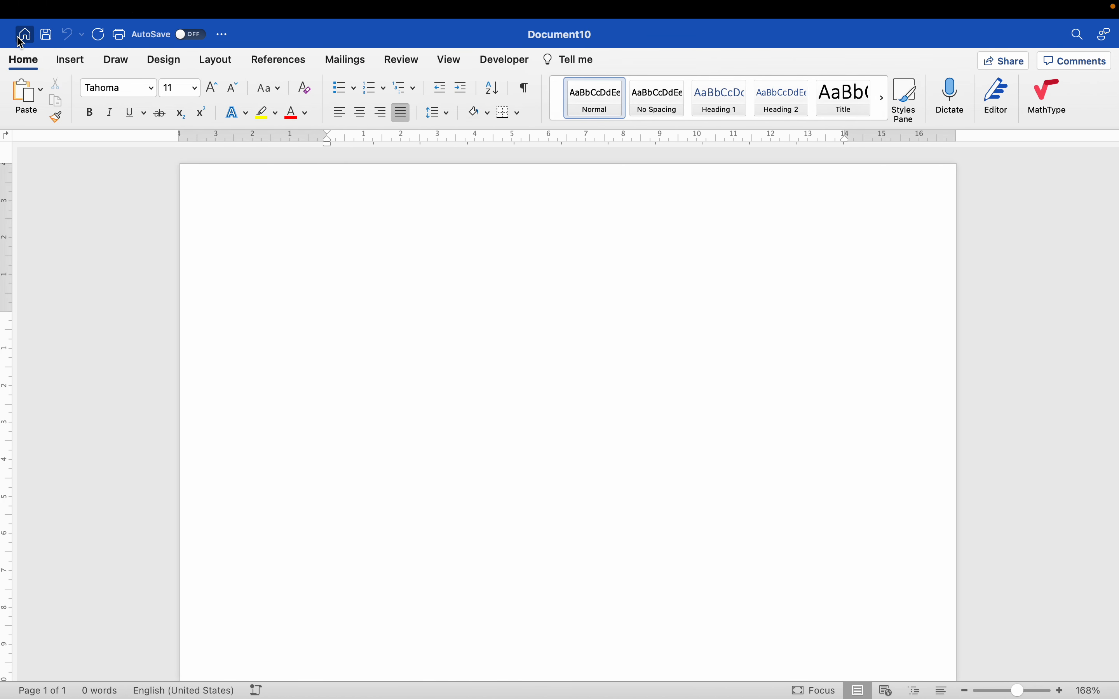
- Write "Saya sedang mengetik sekarang. Lalu saya ingin menyimpan filenya. Saya tekan CTRL S" in the blank document
click(98, 10)
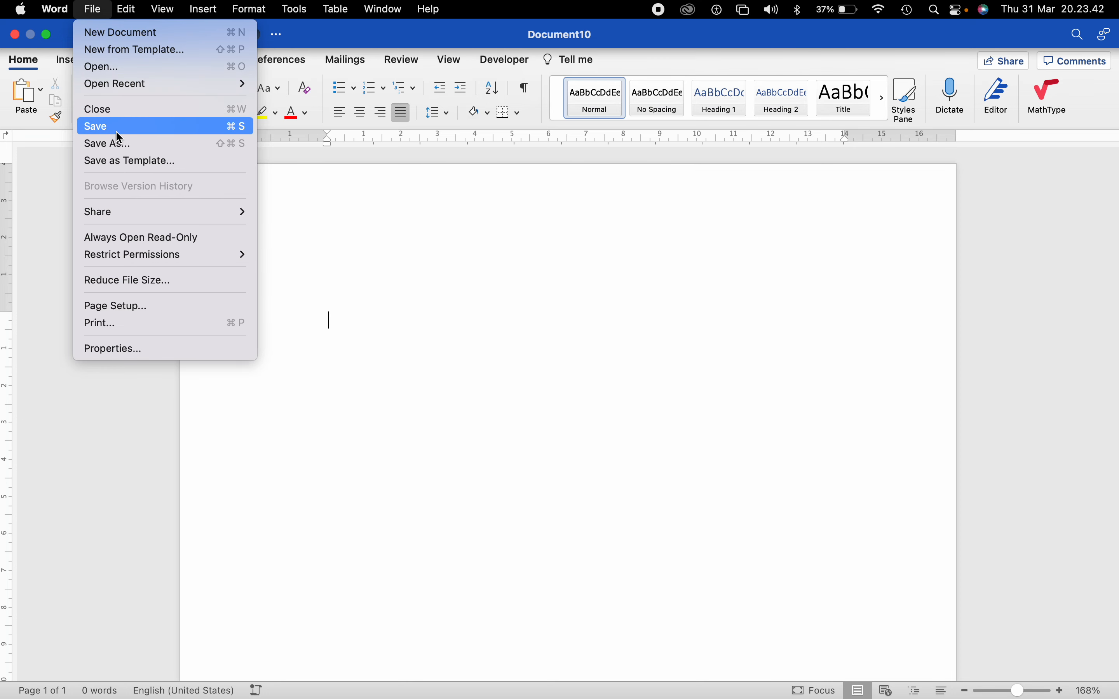
click(465, 230)
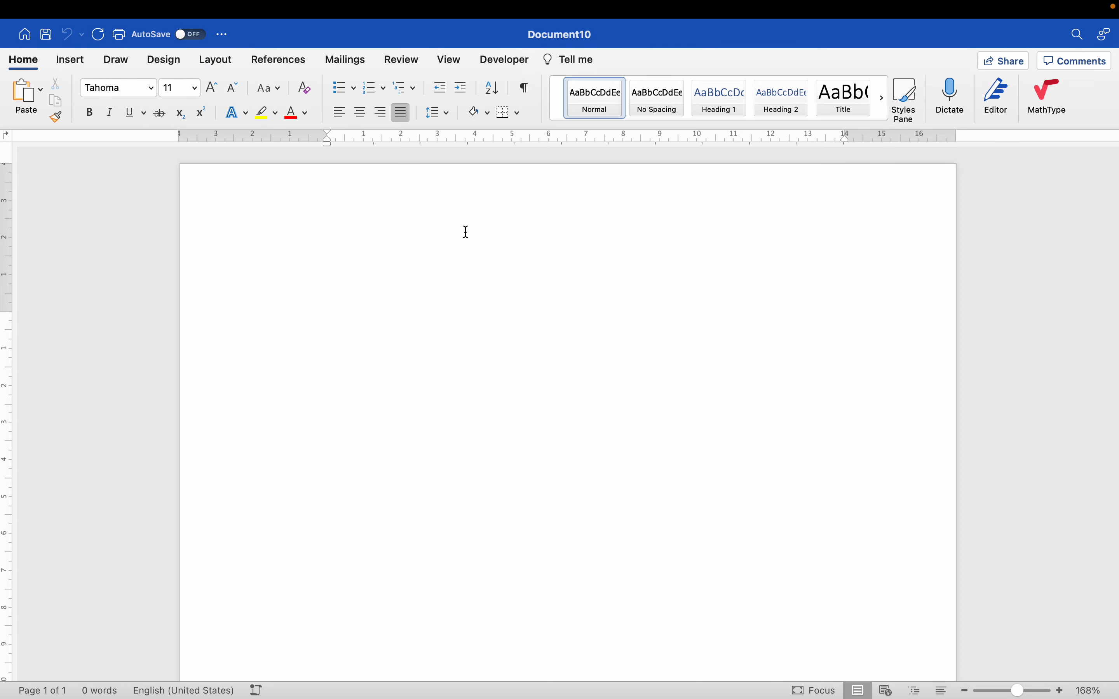
text(Say)
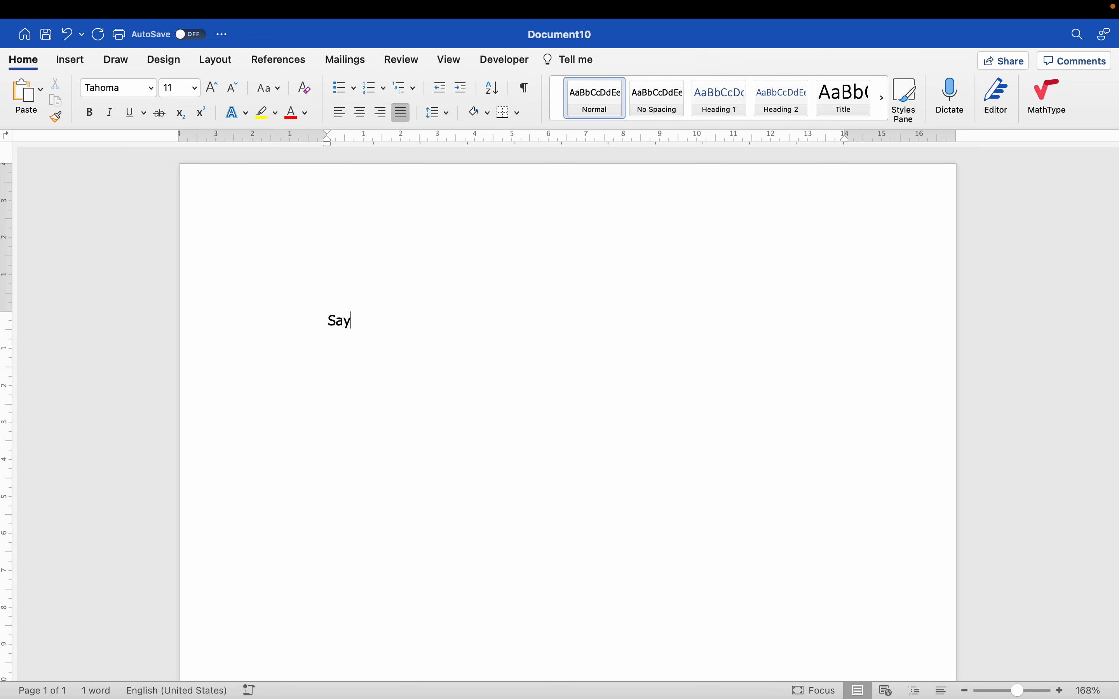
text(a sedang menget)
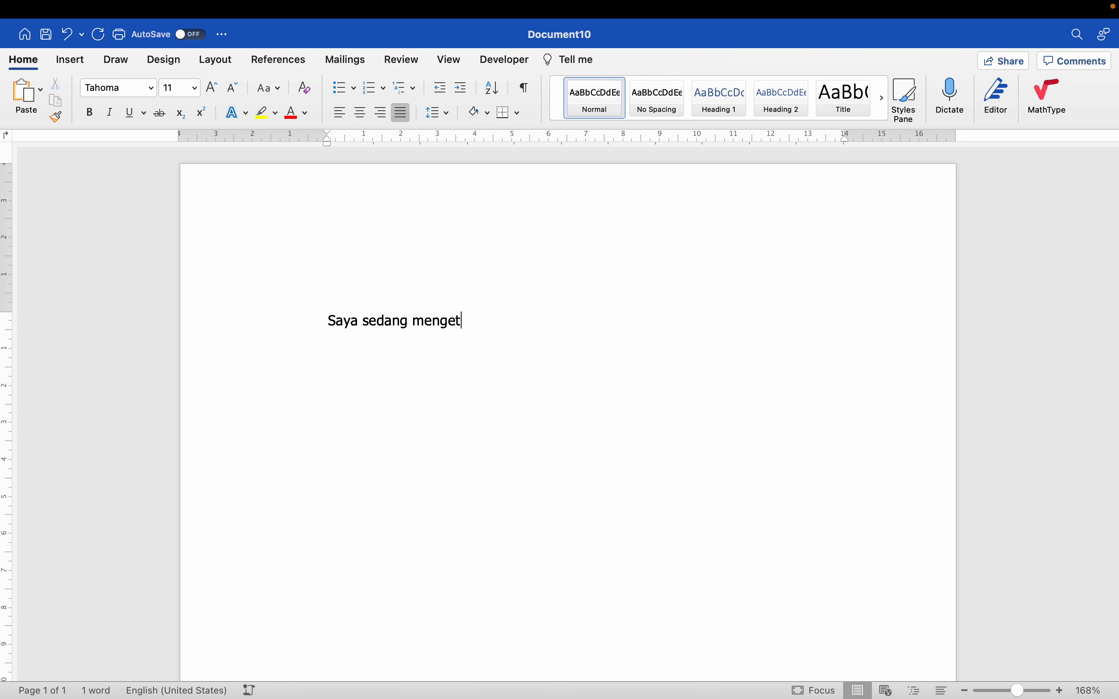
text(ik sekarang. Lalu saya)
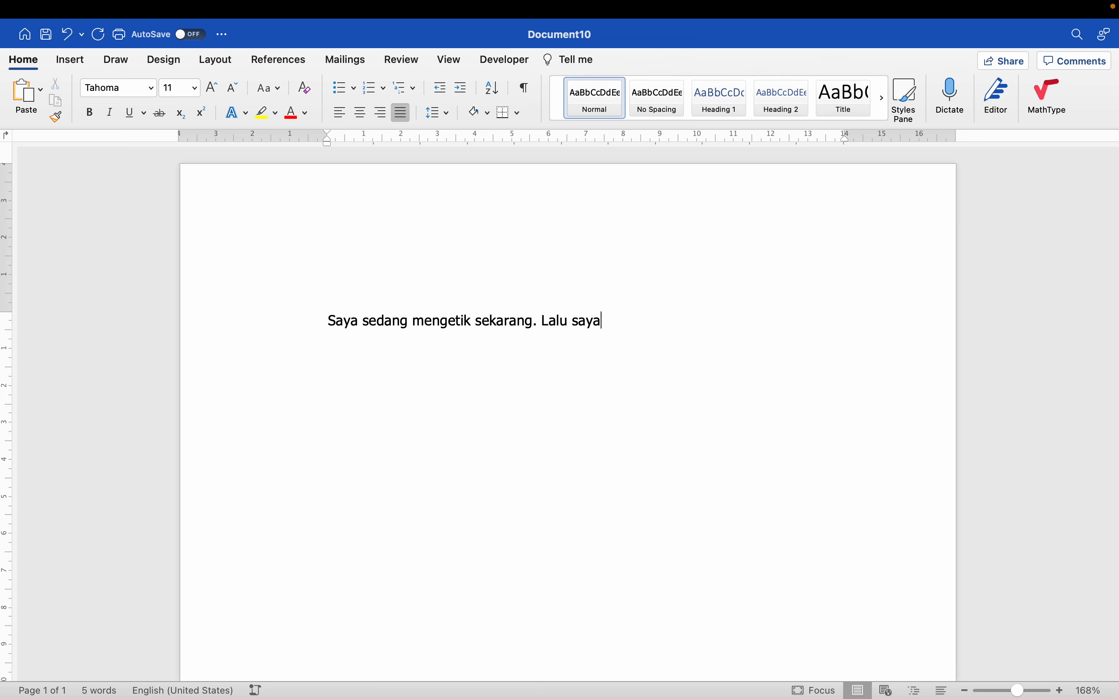
text( ingin meby)
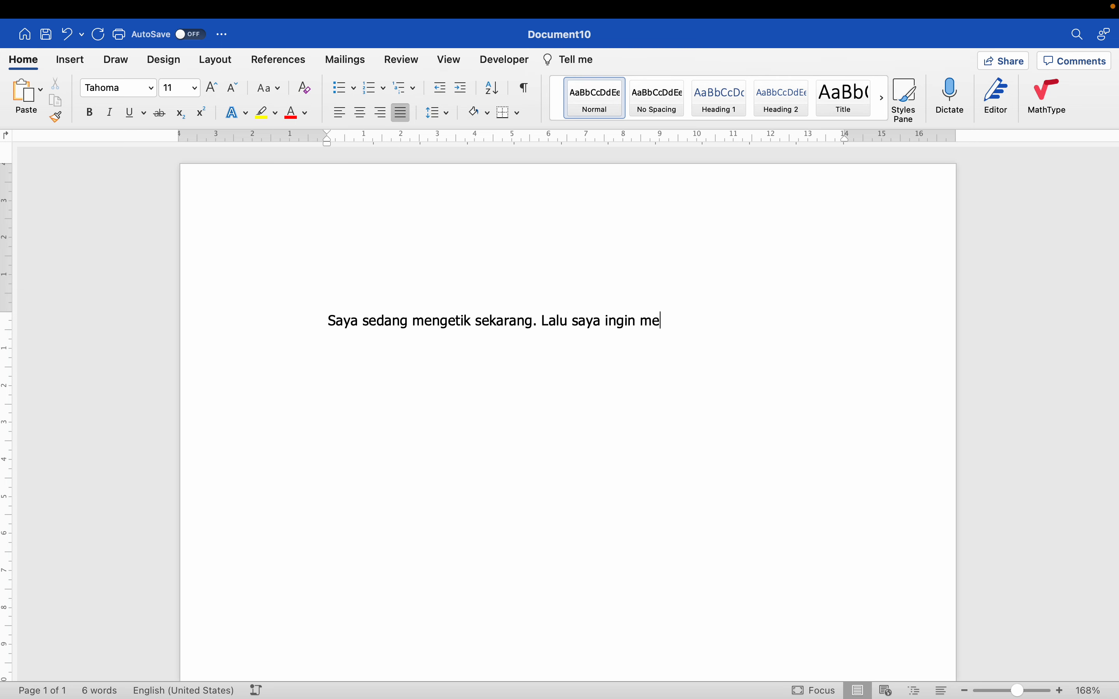
key(BackSpace)
key(BackSpace)
text(nyimpan filenya.)
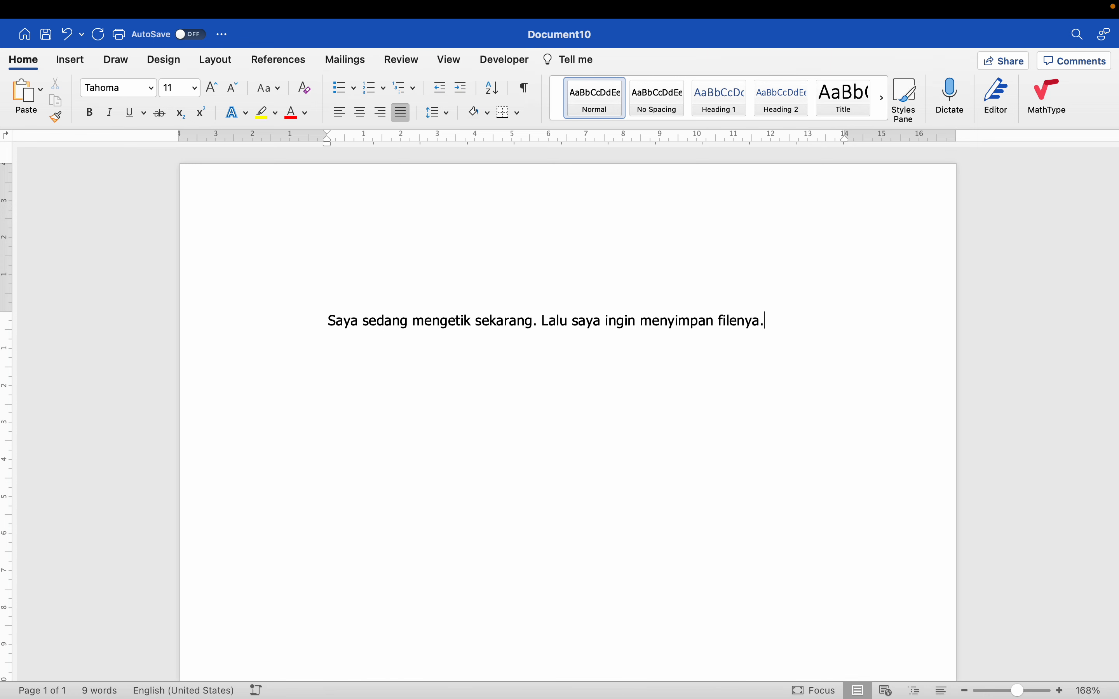
text( Saya tekan CTRL)
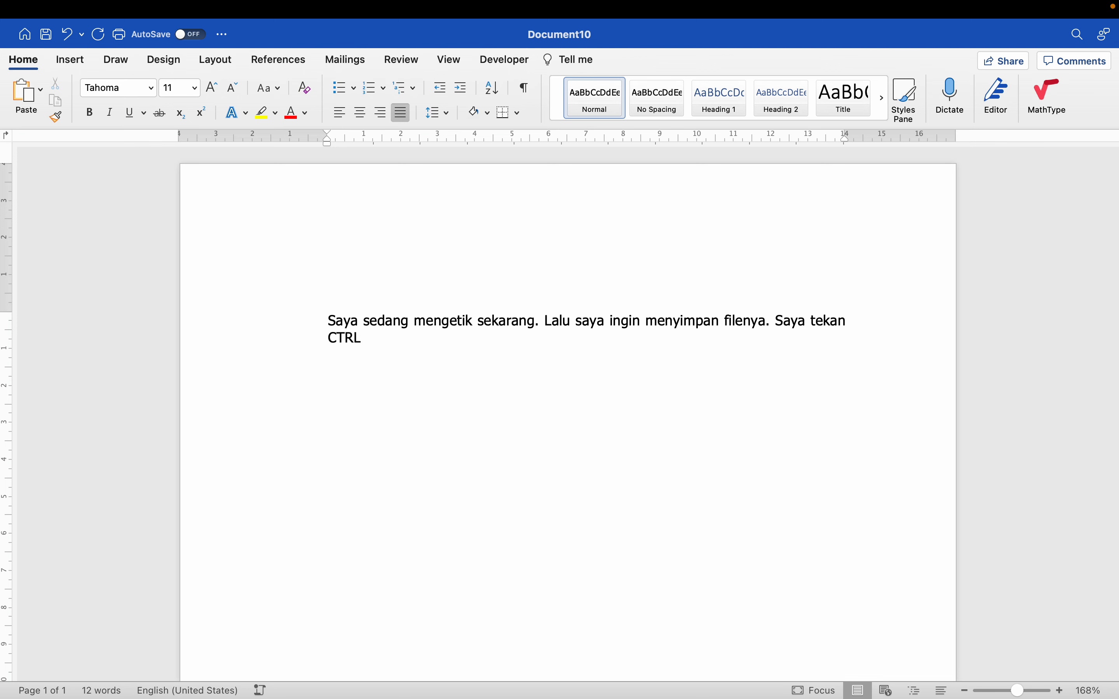
text( S )
- Add a second line reading "Maka akan ada menu simpan file" below the first paragraph
text(Maka)
text( akan ada )
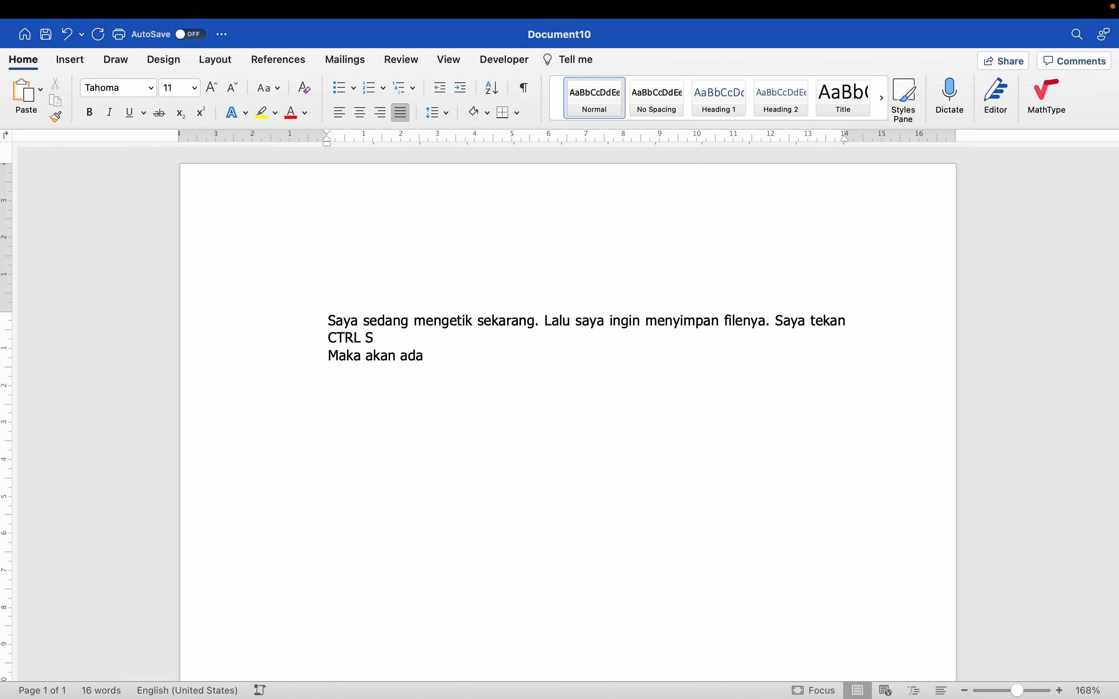
text(menu simpan file)
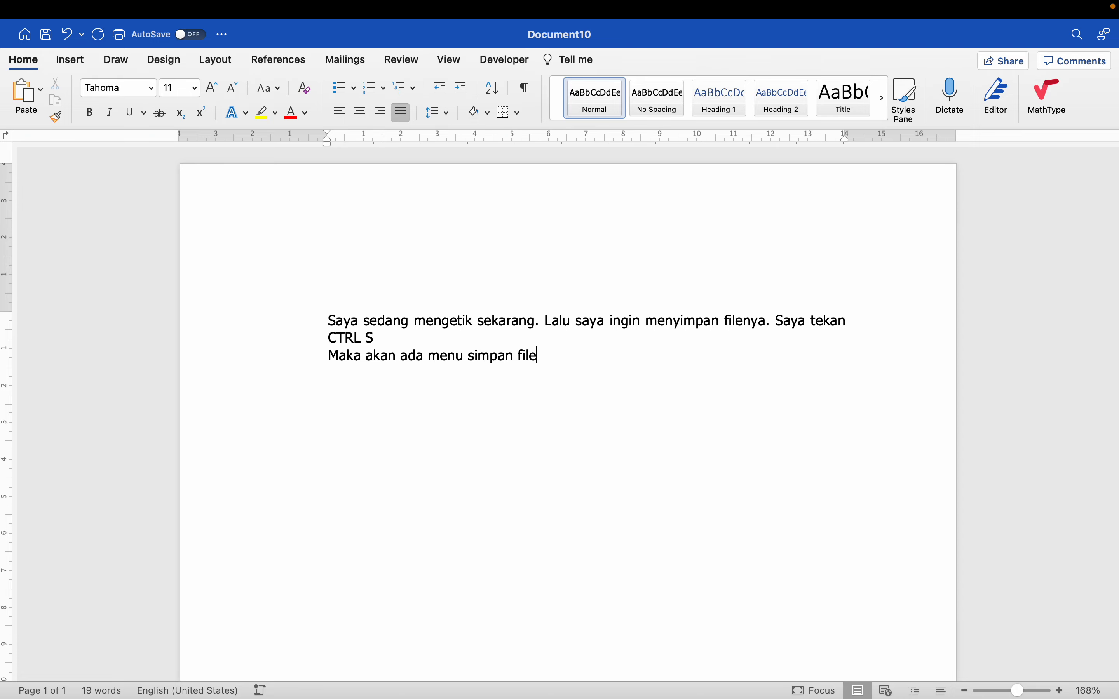
- Save the document as "Belajar word" in the Documents folder, in Word Document (.docx) format
key(super+s)
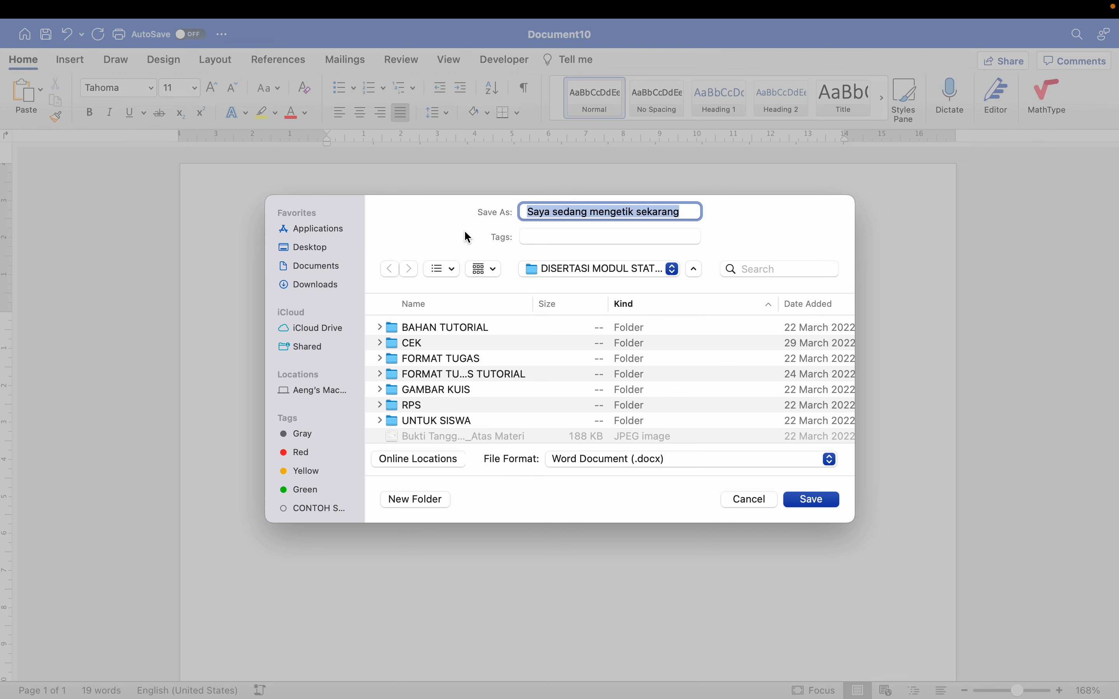
key(BackSpace)
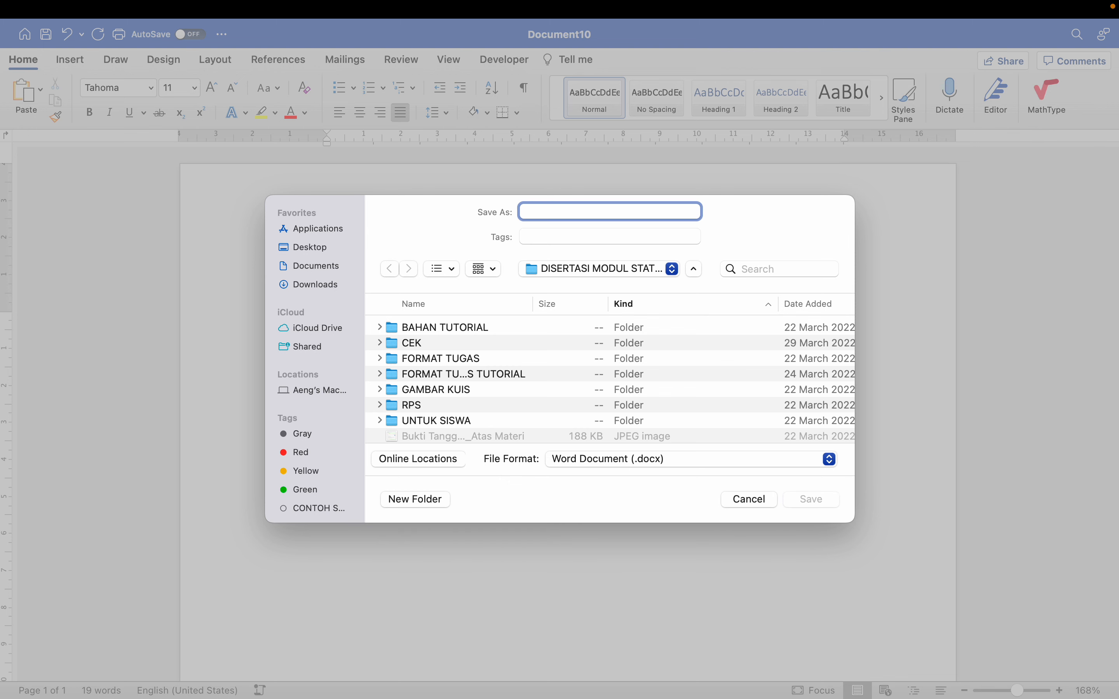
text(Belajar word)
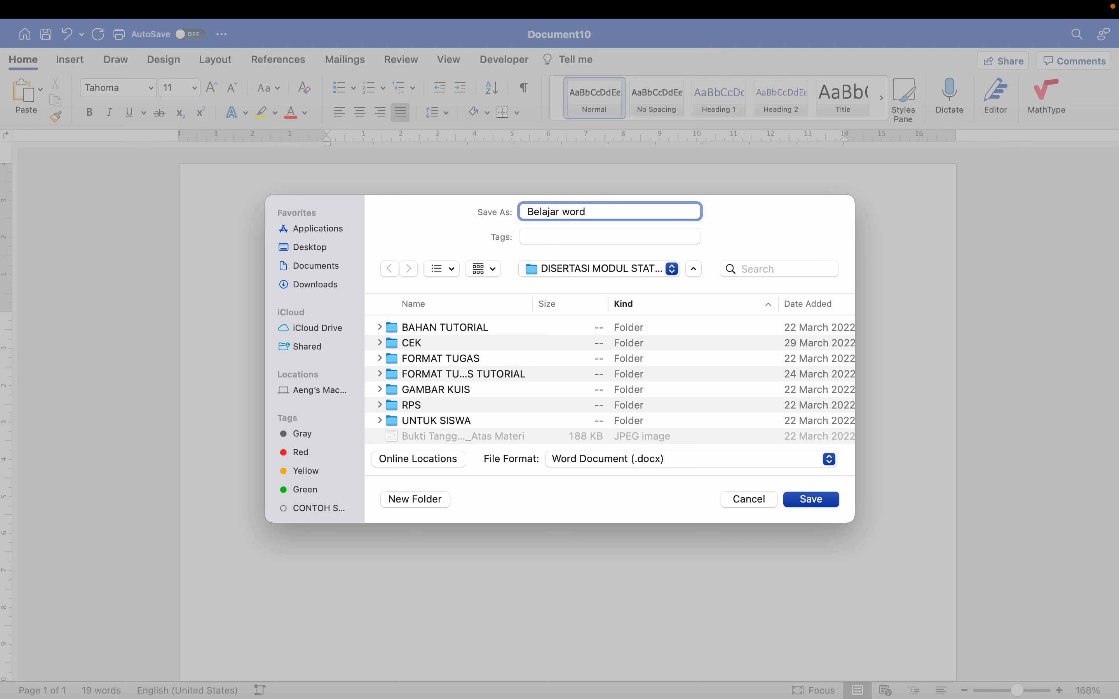
click(327, 247)
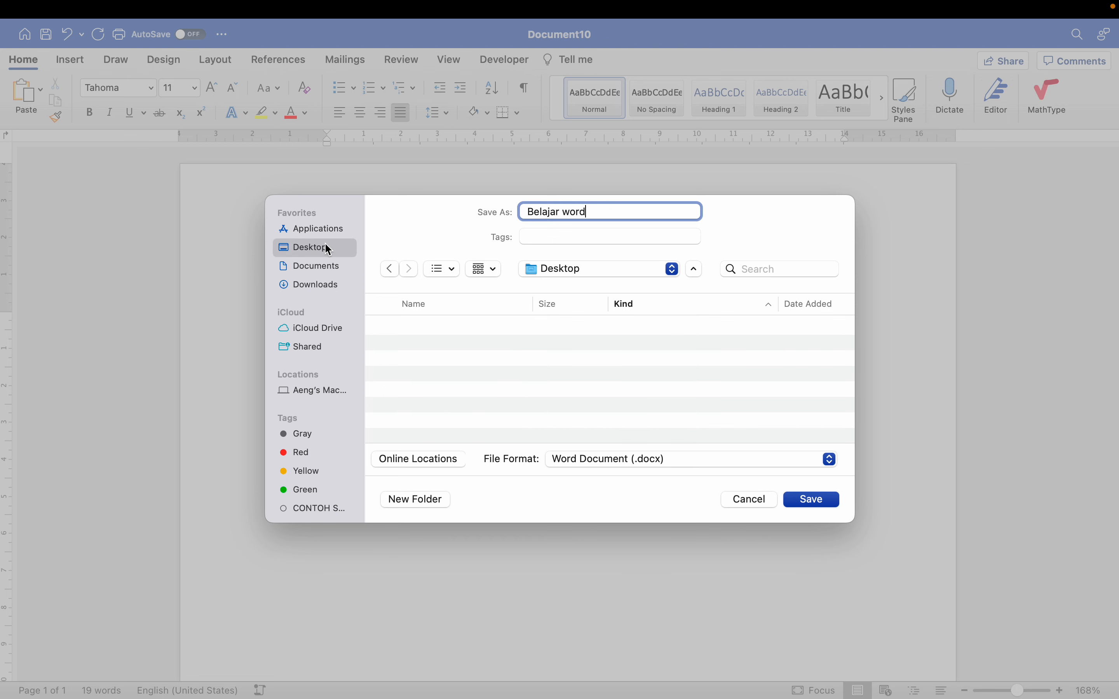
click(315, 268)
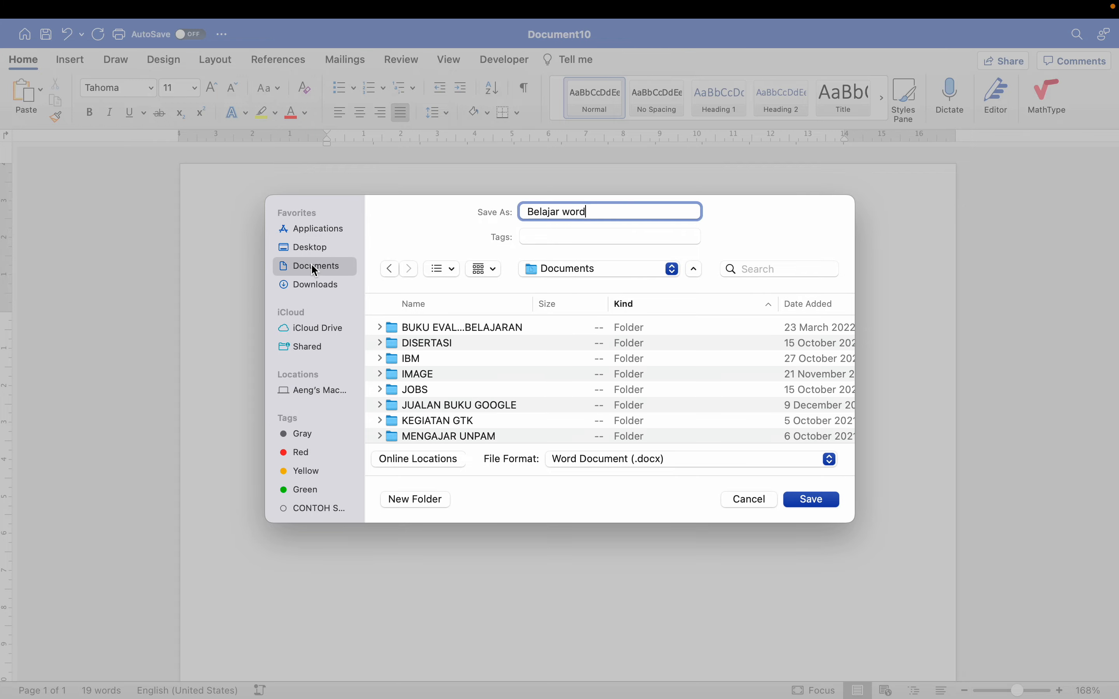
click(818, 501)
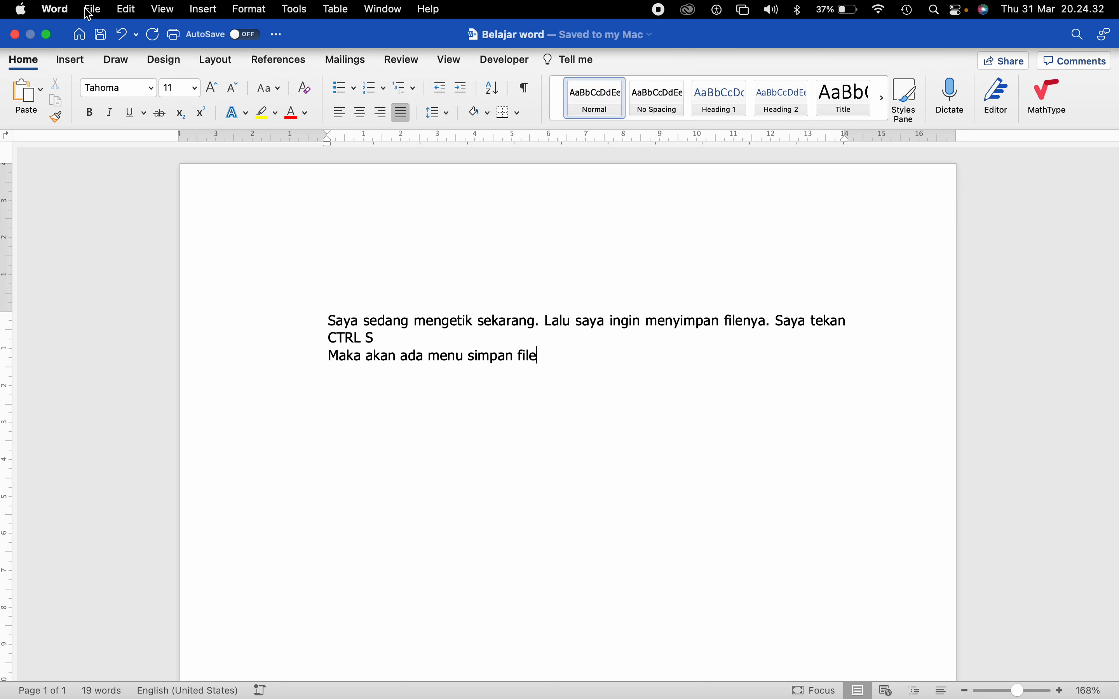
click(91, 10)
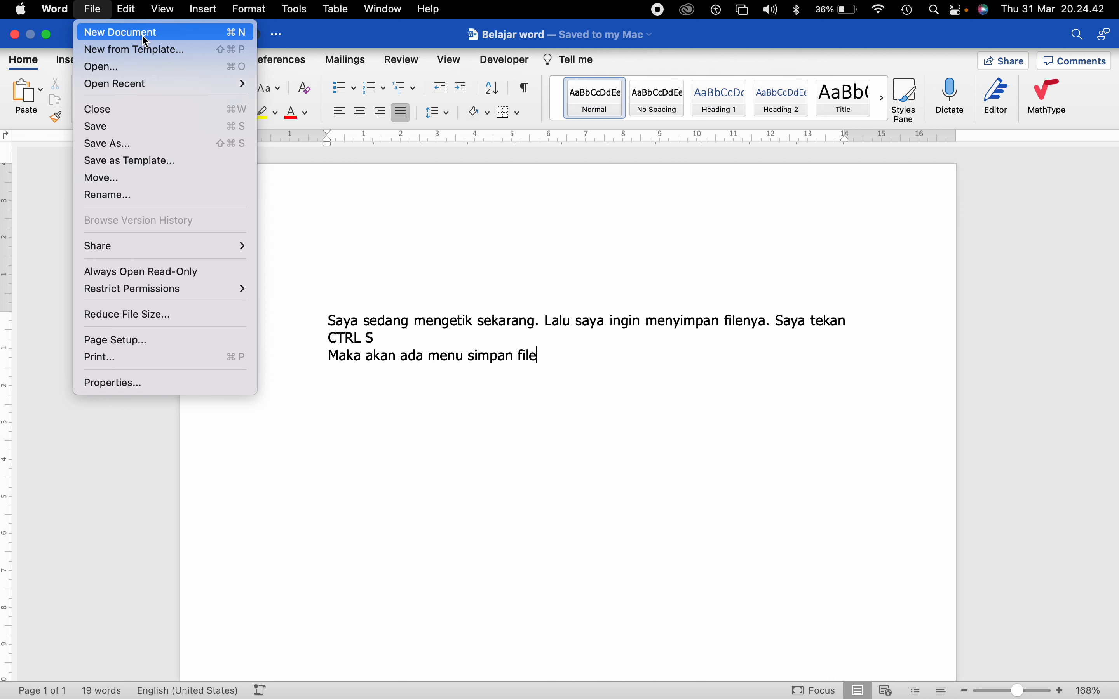
click(495, 322)
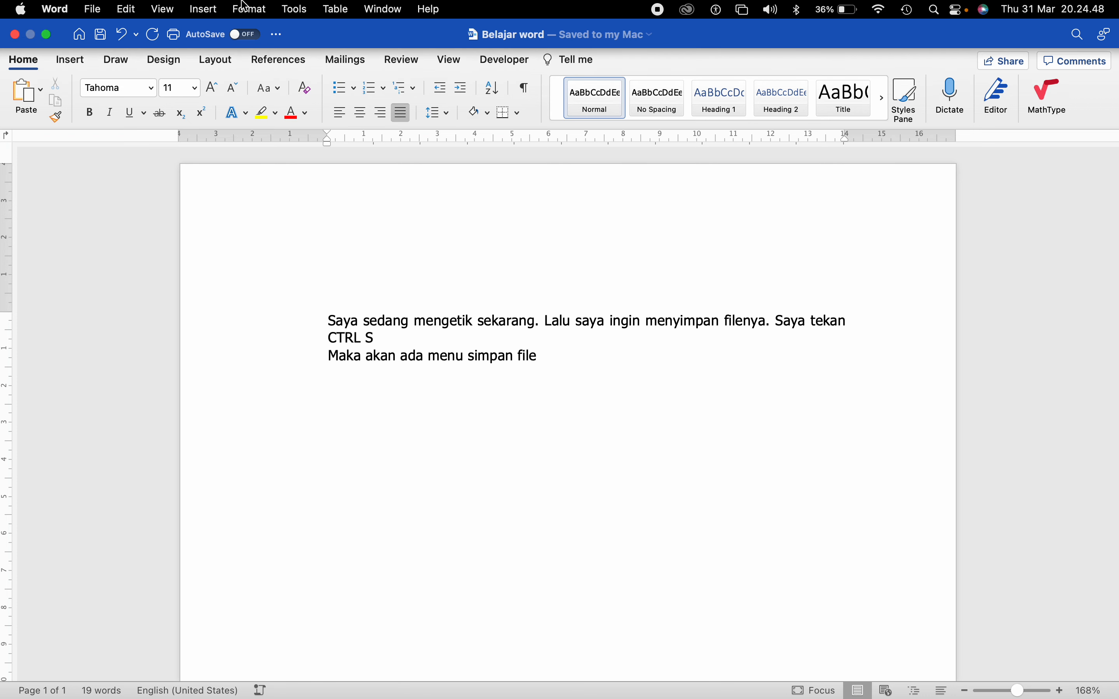
click(132, 10)
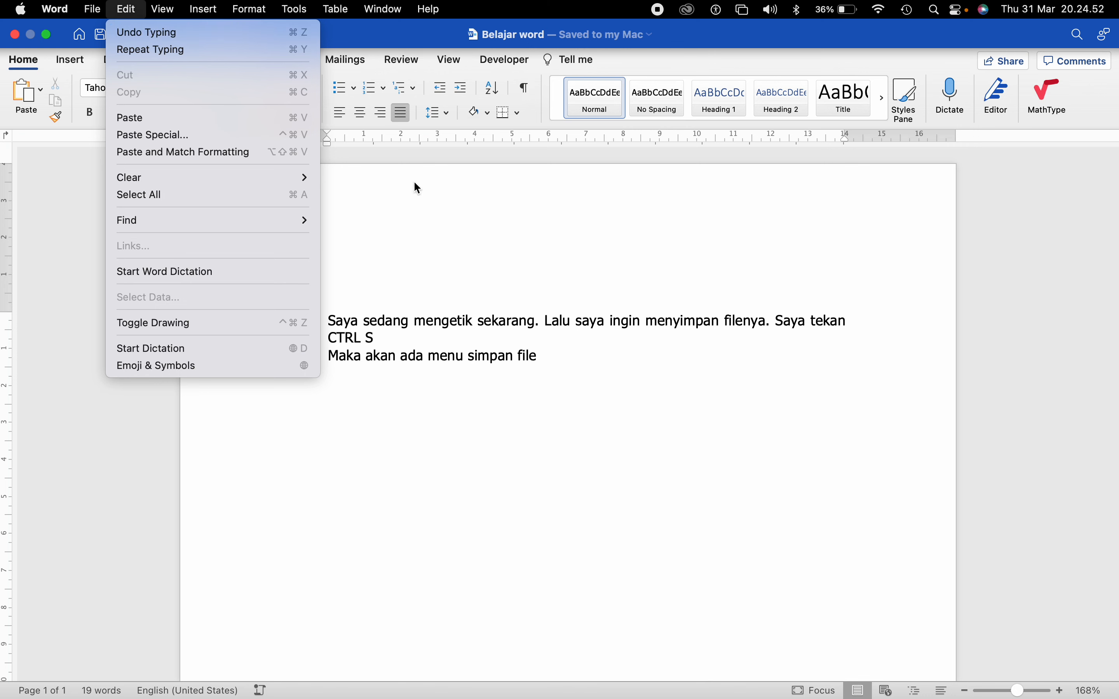
- Start a new paragraph below the second line and draw a rectangle about 2.54 cm wide and 1.78 cm high there
click(574, 328)
key(Return)
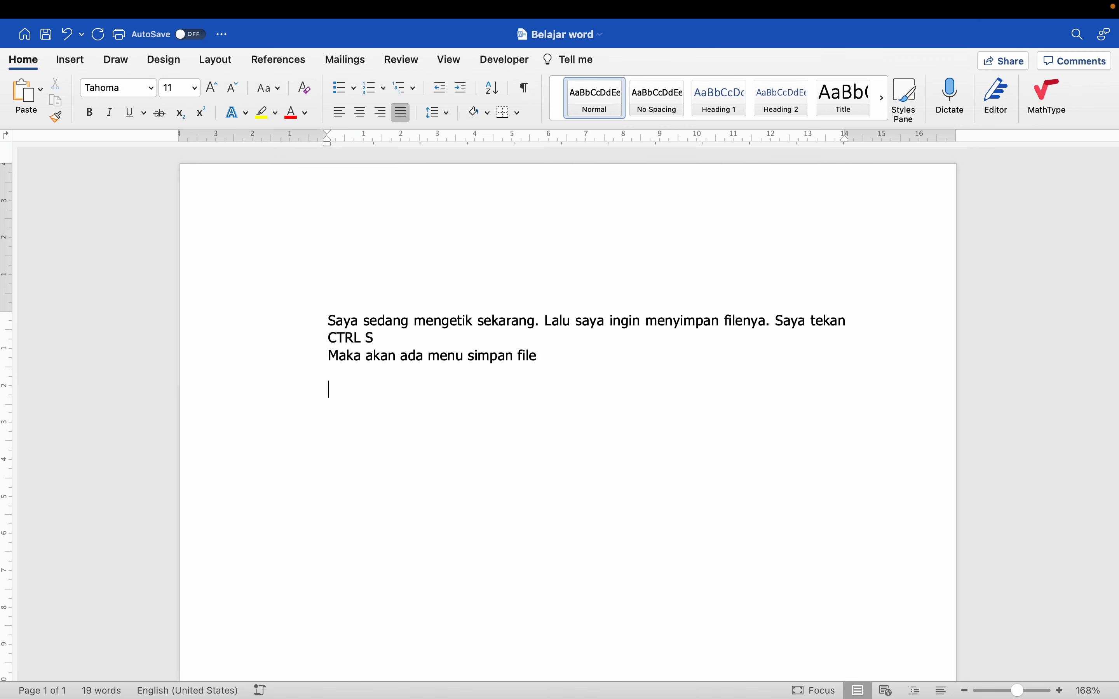
click(74, 59)
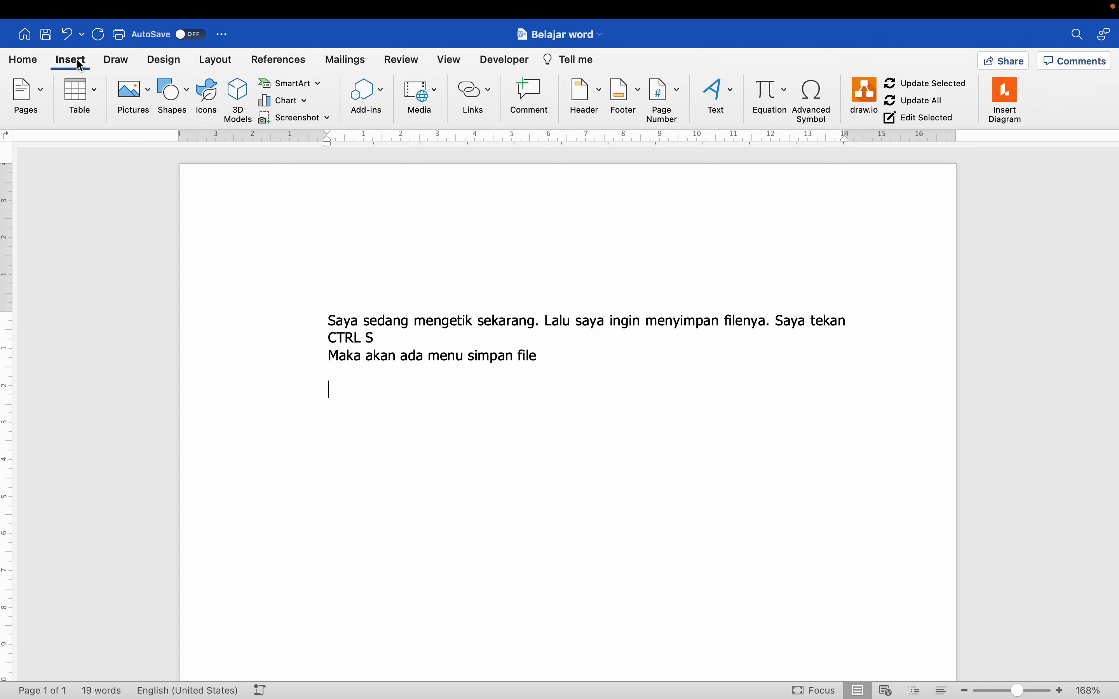
click(178, 113)
click(248, 139)
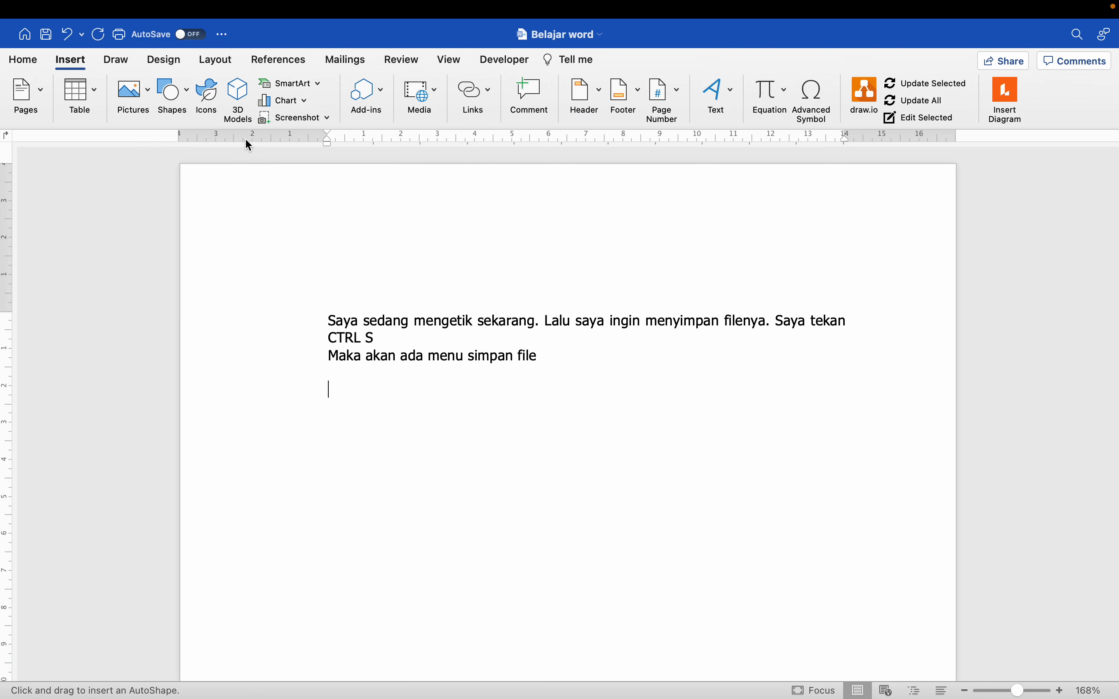
drag(340, 381, 435, 449)
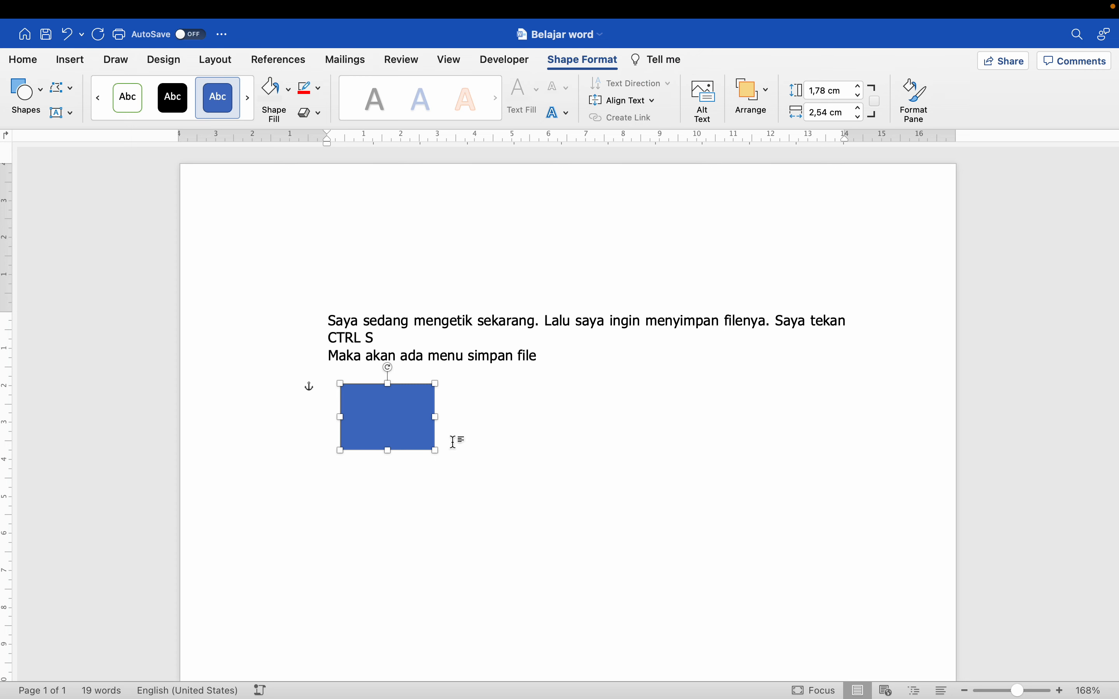
- Undo the rectangle and the earlier typing until the text reads "Saya sedang mengetik sekarang. Lalu saya ingin me"
click(484, 440)
key(super+z)
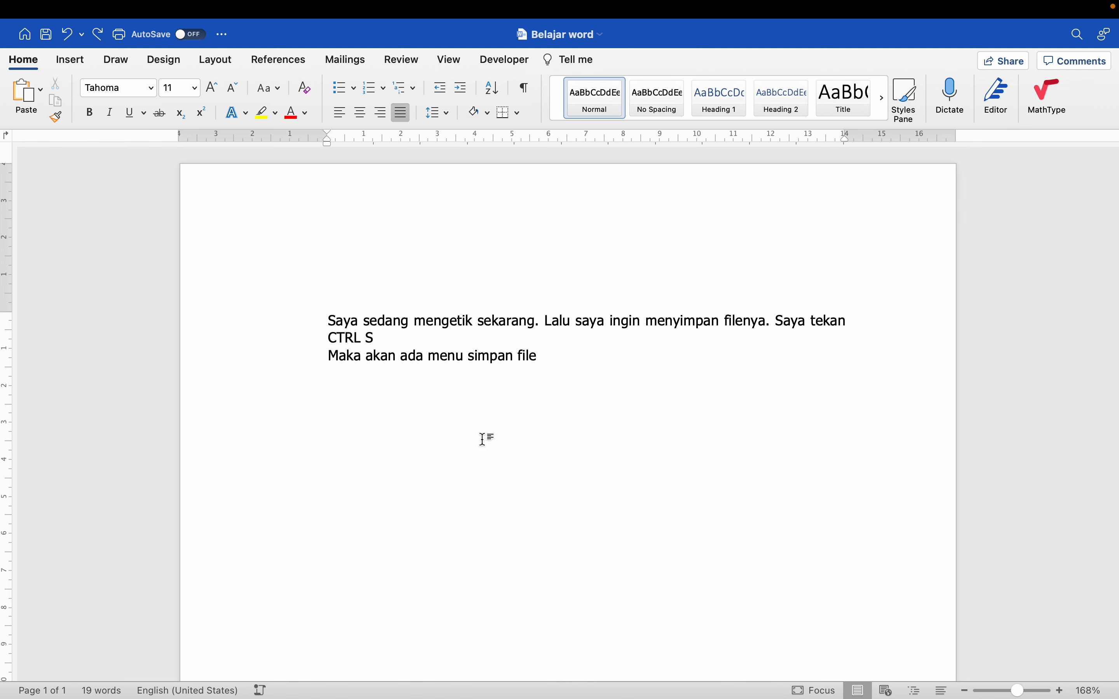
click(547, 355)
key(super+z)
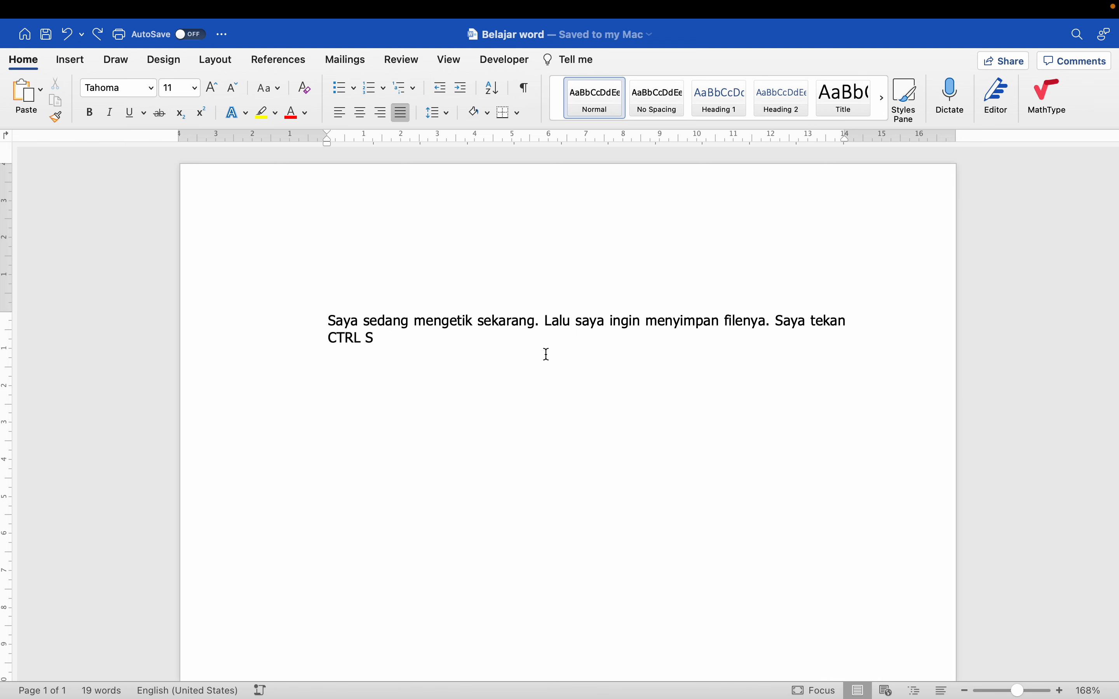
key(super+z)
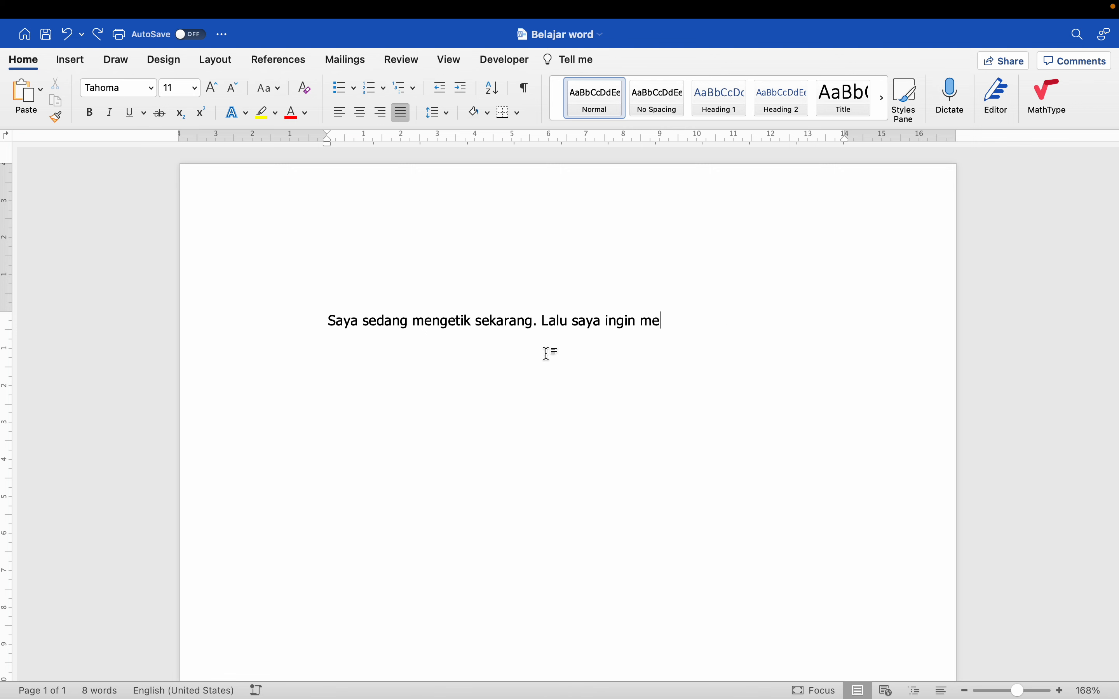
- Complete the first line's last word as "mebyi" and add a separate line reading "CTRL Z → UNDO → Kembali ke awal"
text(byi)
key(Return)
text(CTRL Z)
text( --> UND)
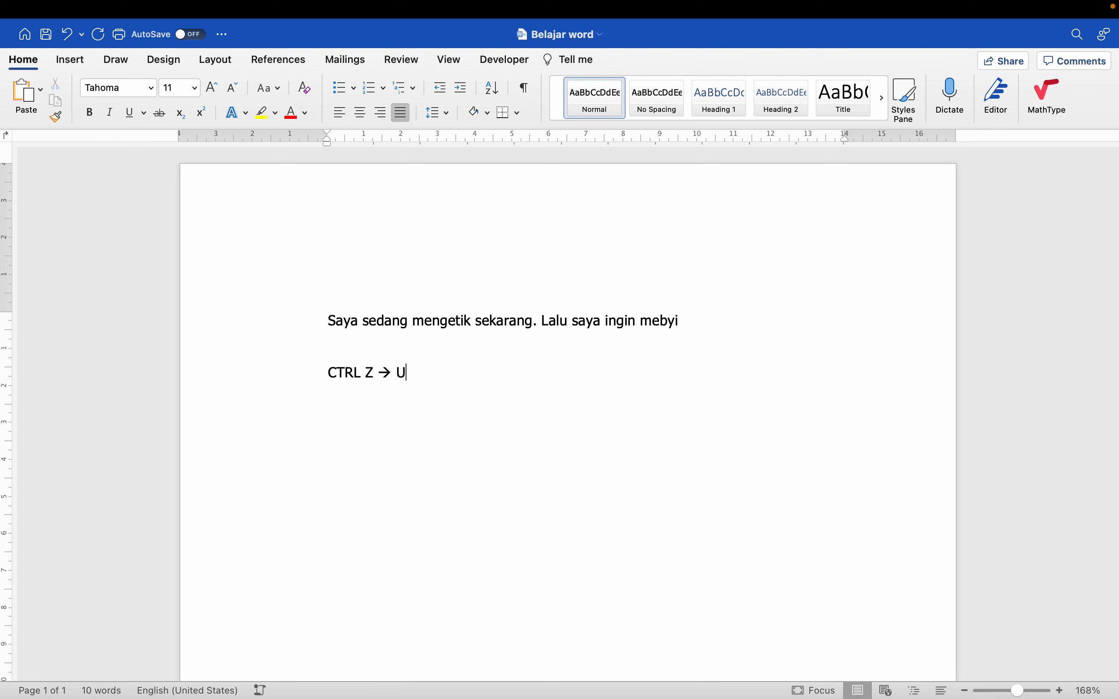
text(O --> Kemb)
key(BackSpace)
text(a)
key(BackSpace)
text(bali ke)
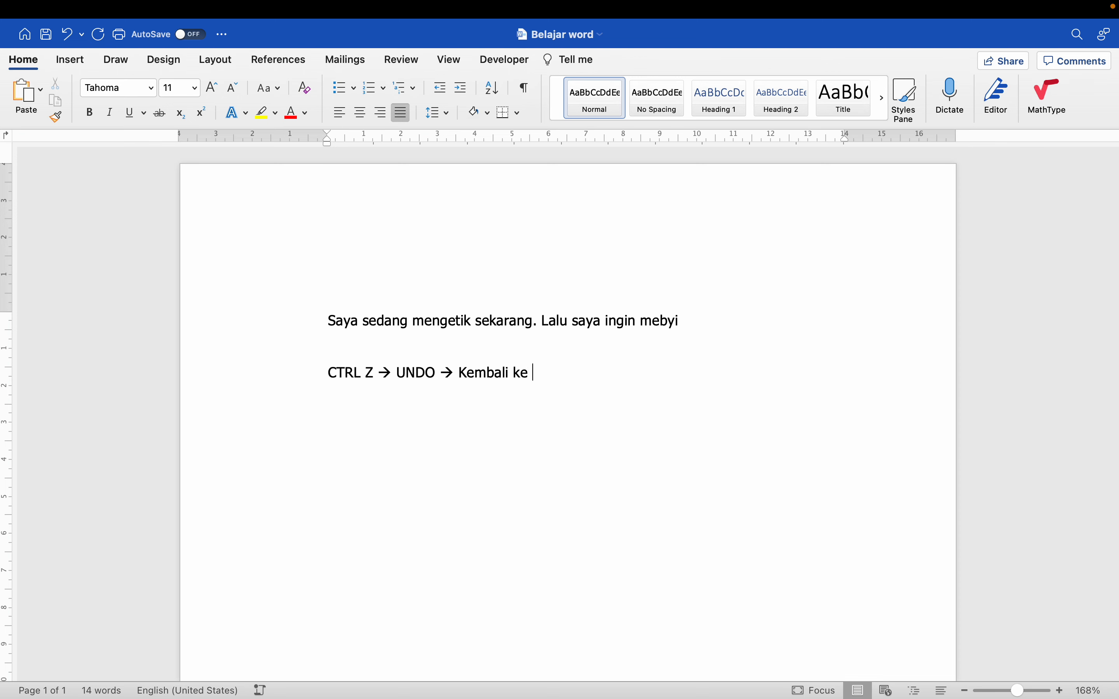
text( awal)
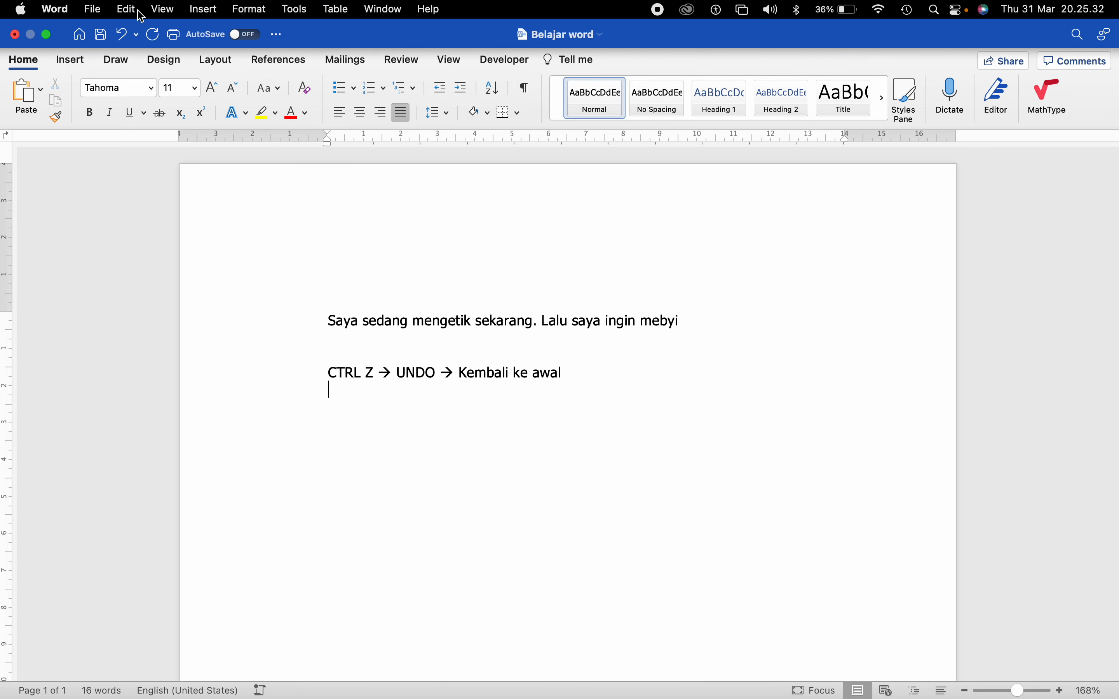
- Add a run of blank lines below the "Kembali ke awal" line
click(140, 12)
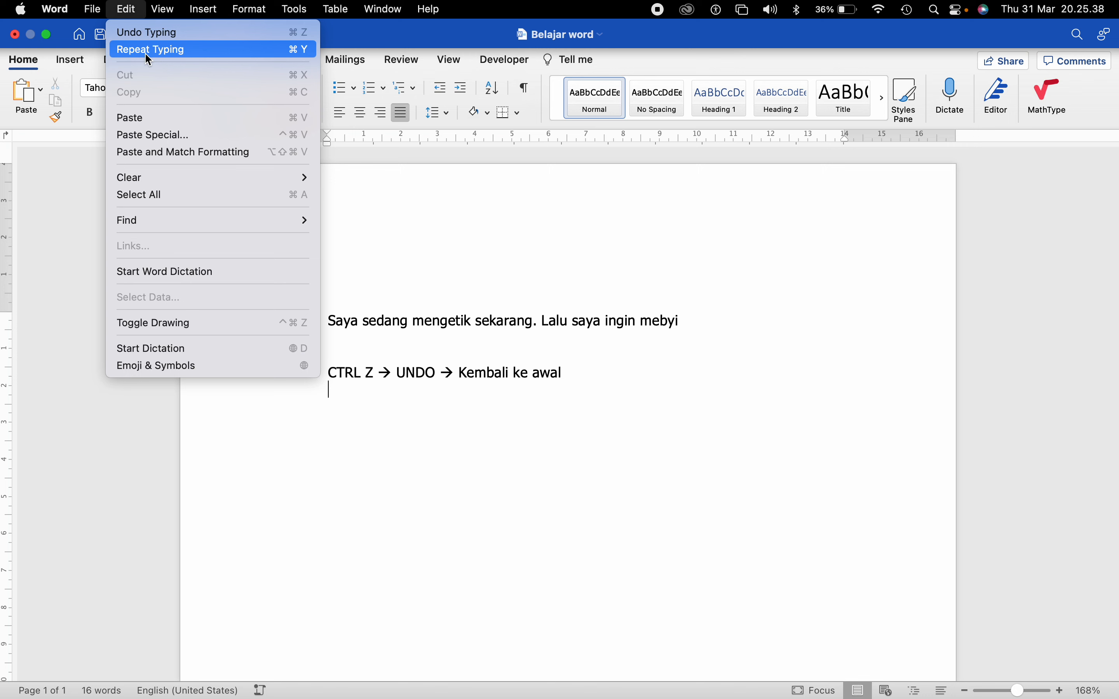
click(610, 418)
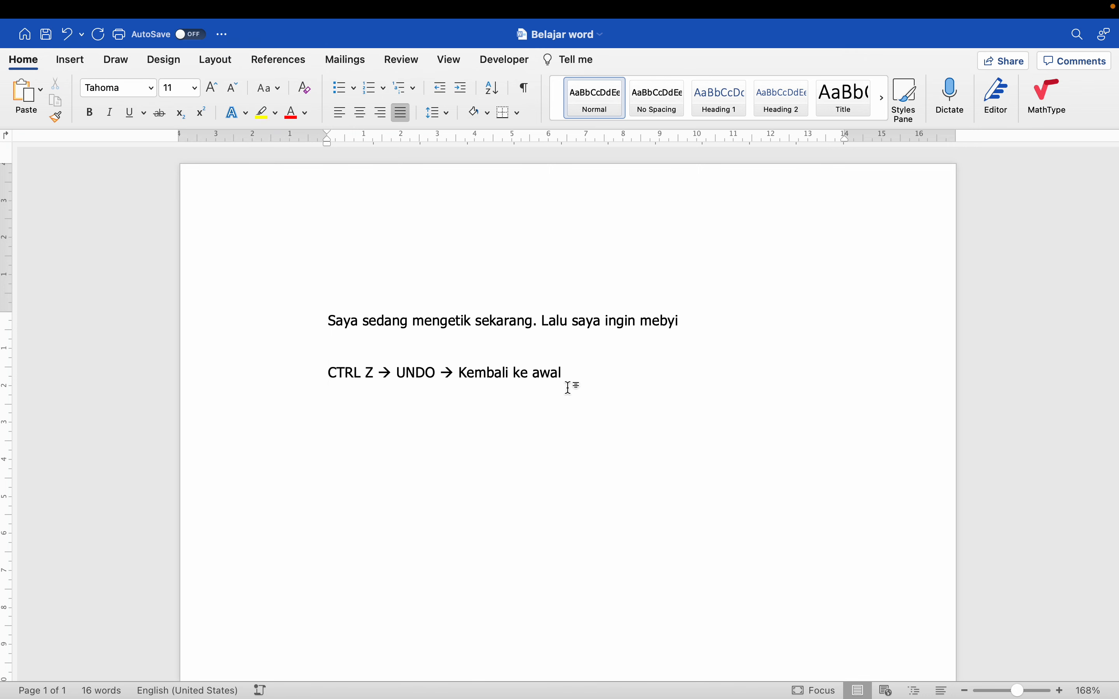
key(Return)
key(Return)
key(Return)
key(Return)
key(Return)
key(Return)
key(Return)
key(Return)
key(Return)
- Examine the available editing commands, including Copy with "Saya sedang" selected in the first line
mouse_move(214, 5)
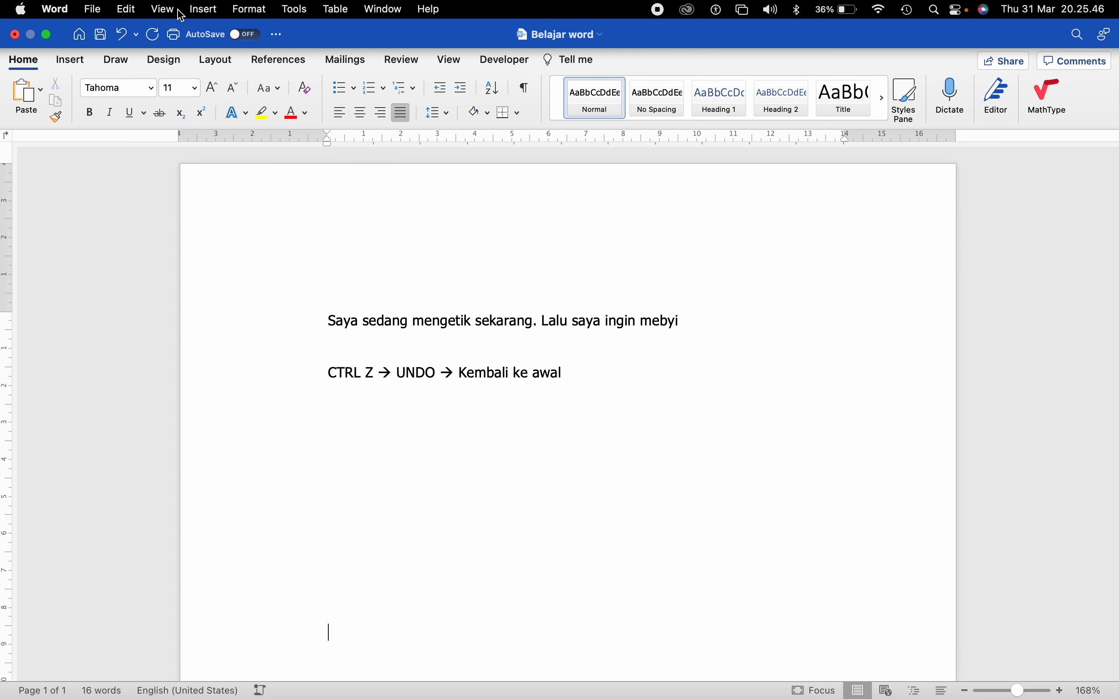
click(132, 10)
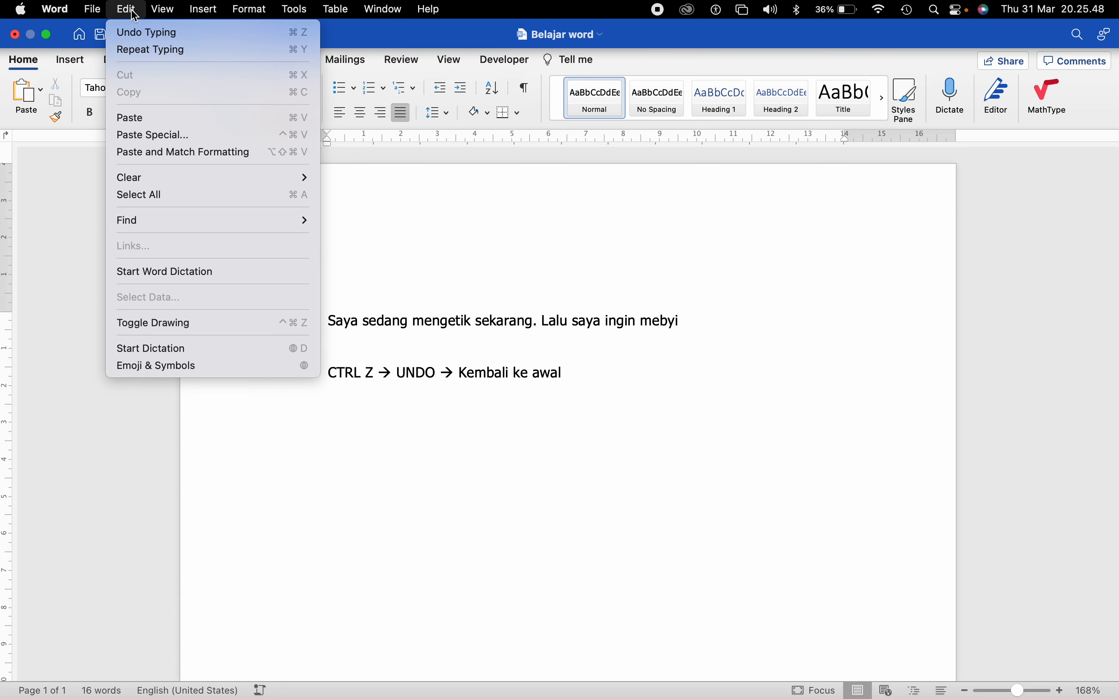
click(428, 315)
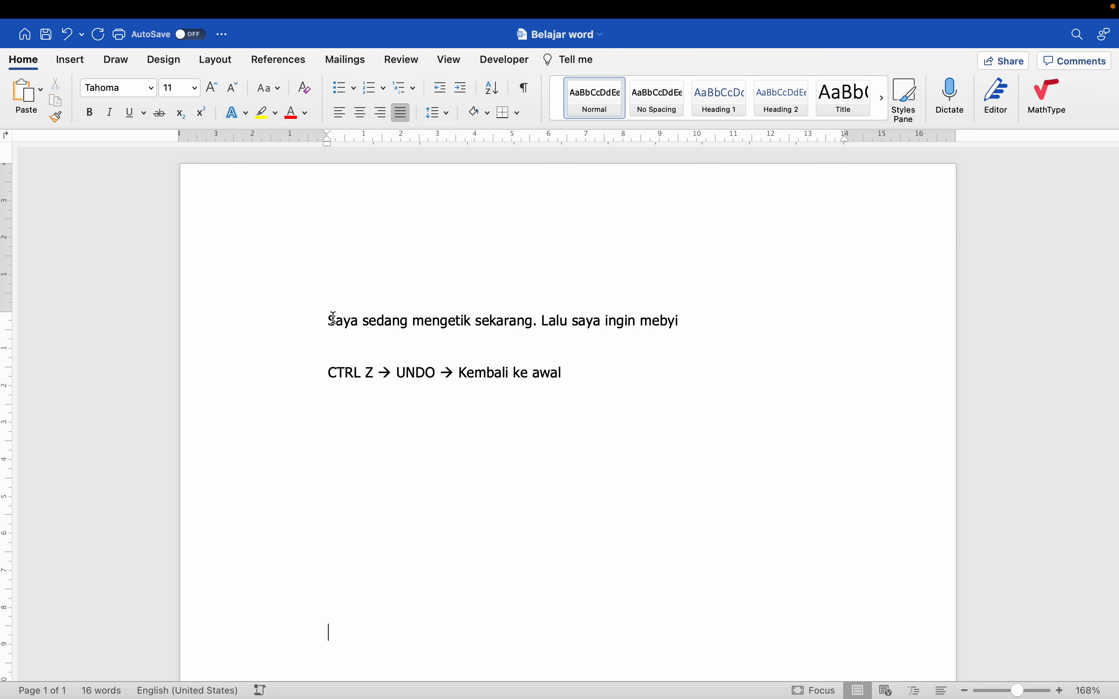
drag(331, 319, 401, 319)
click(131, 10)
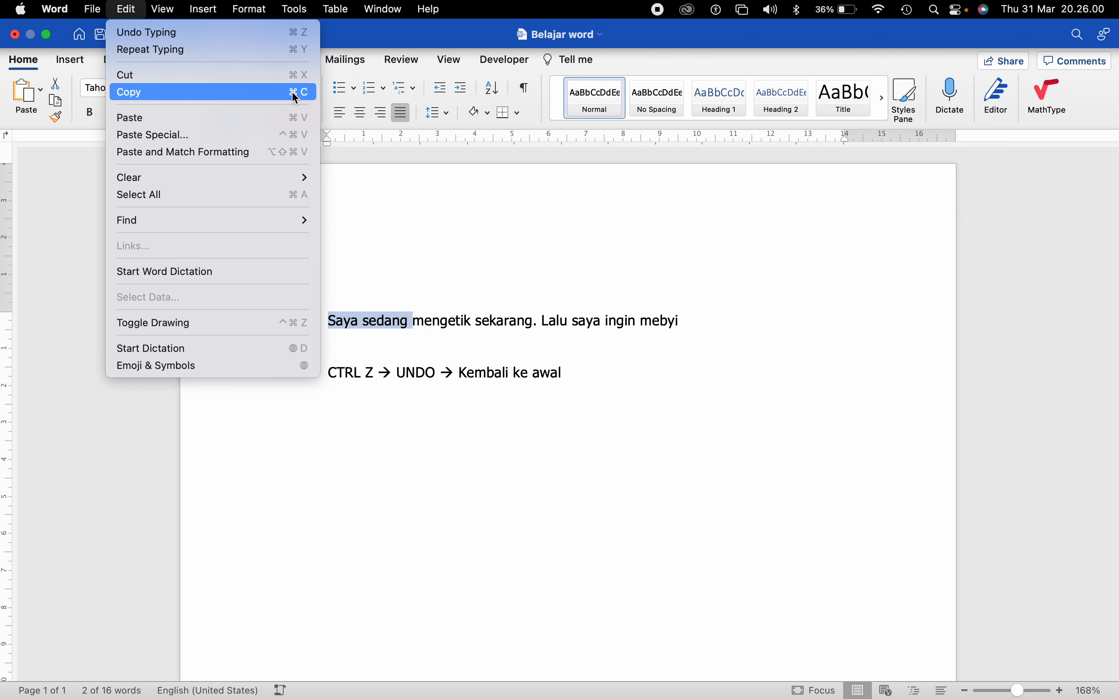
click(426, 290)
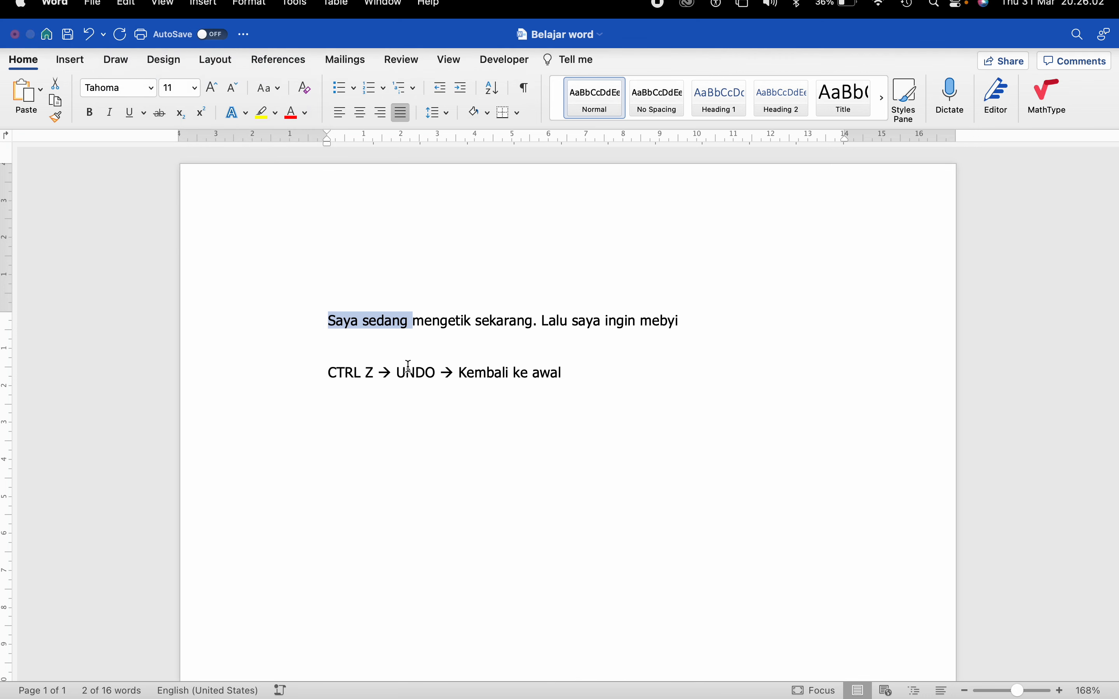
- Write the line "CTRL C → COPY" below the undo note, leaving one blank line between them
click(398, 424)
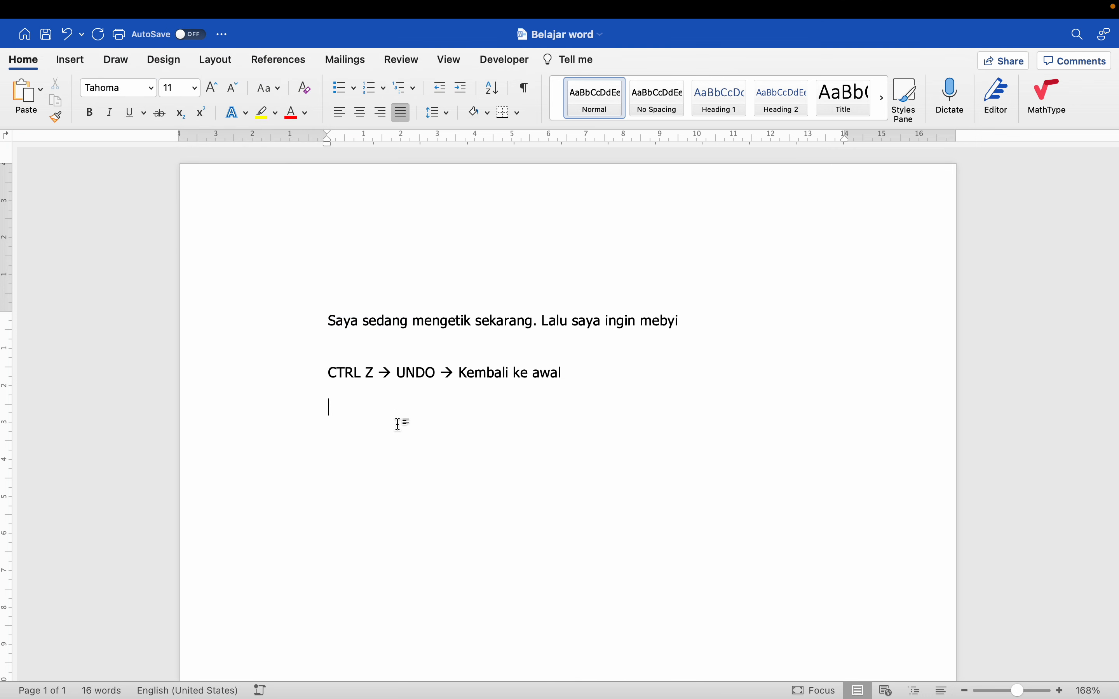
text(COPY)
key(shift+Home)
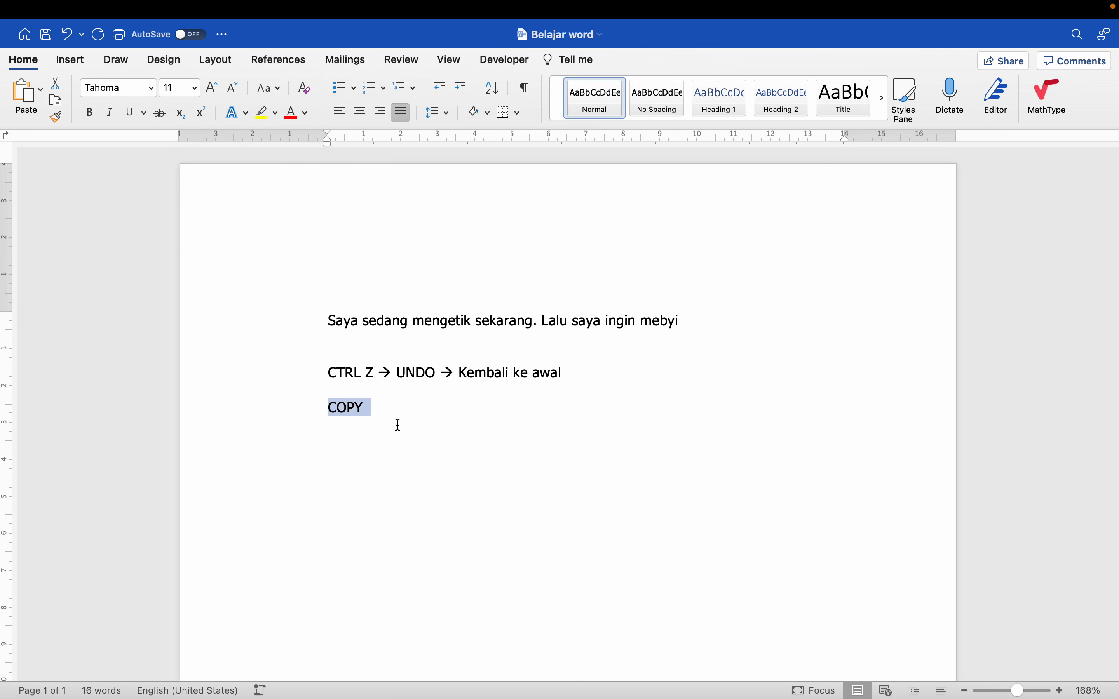
text(CTRL C )
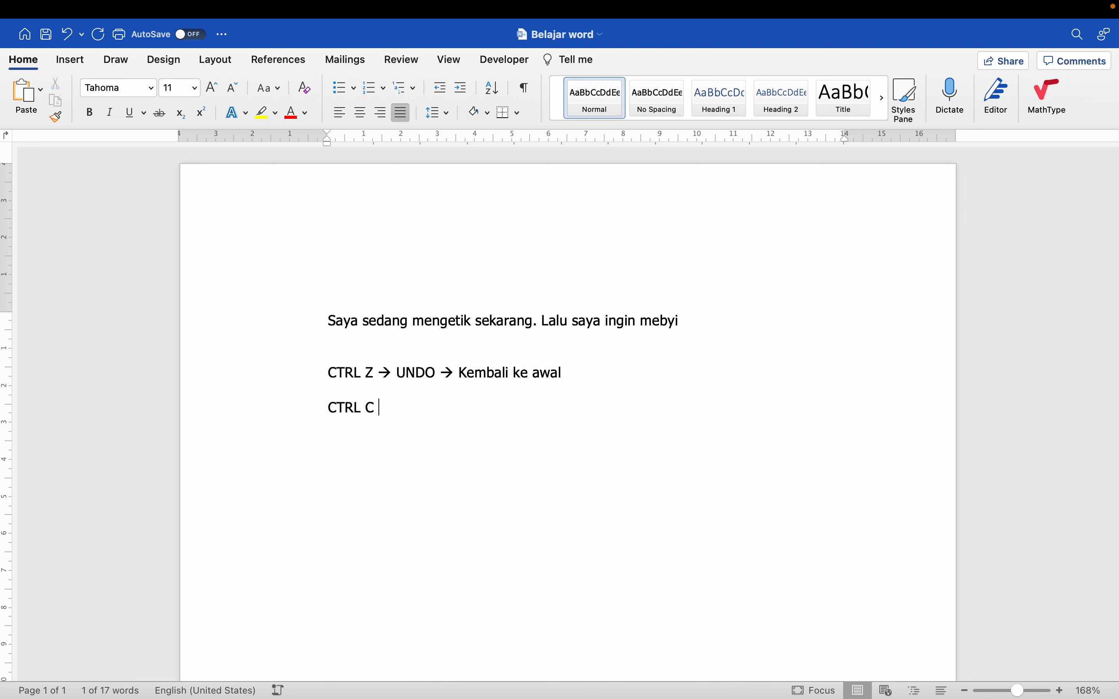
text(--> COPY)
key(Return)
- Add the line "CTRL V → PASTE", separated from the copy note by two blank lines, with blank lines below it
text(PAST)
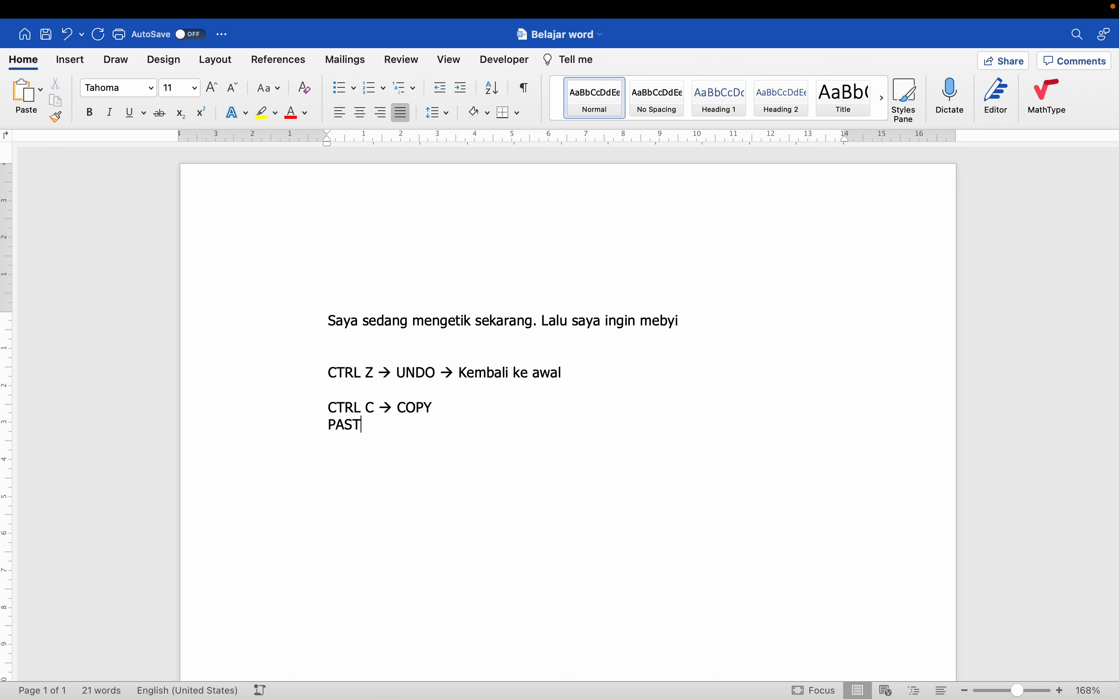
key(shift+Home)
text(CTRL )
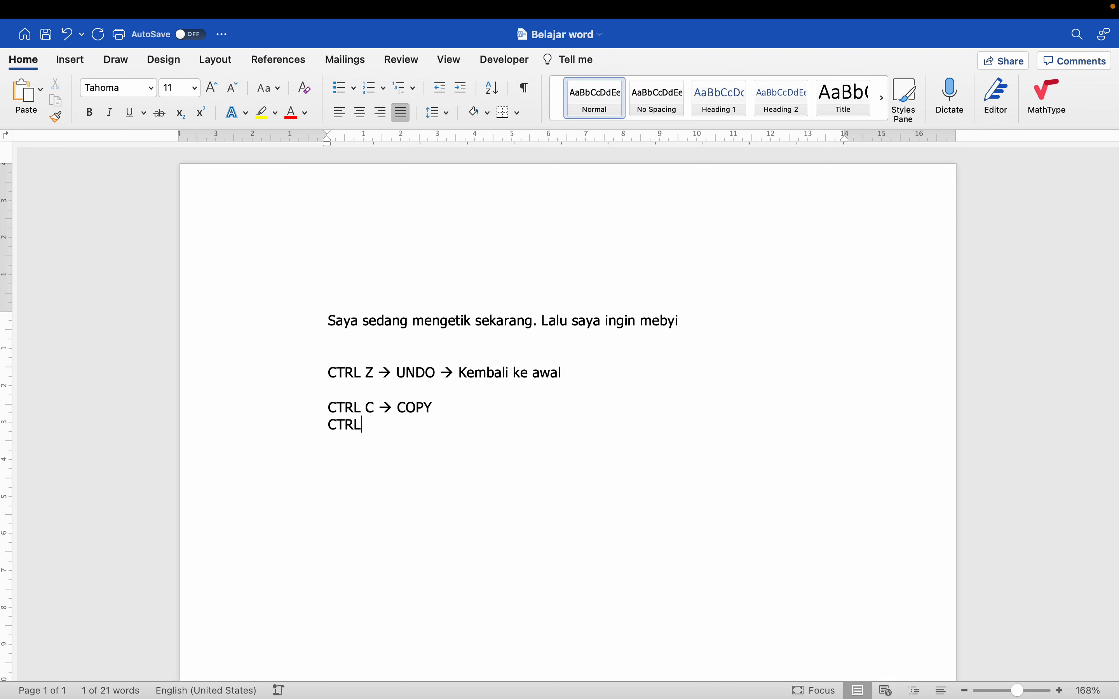
text(V --)
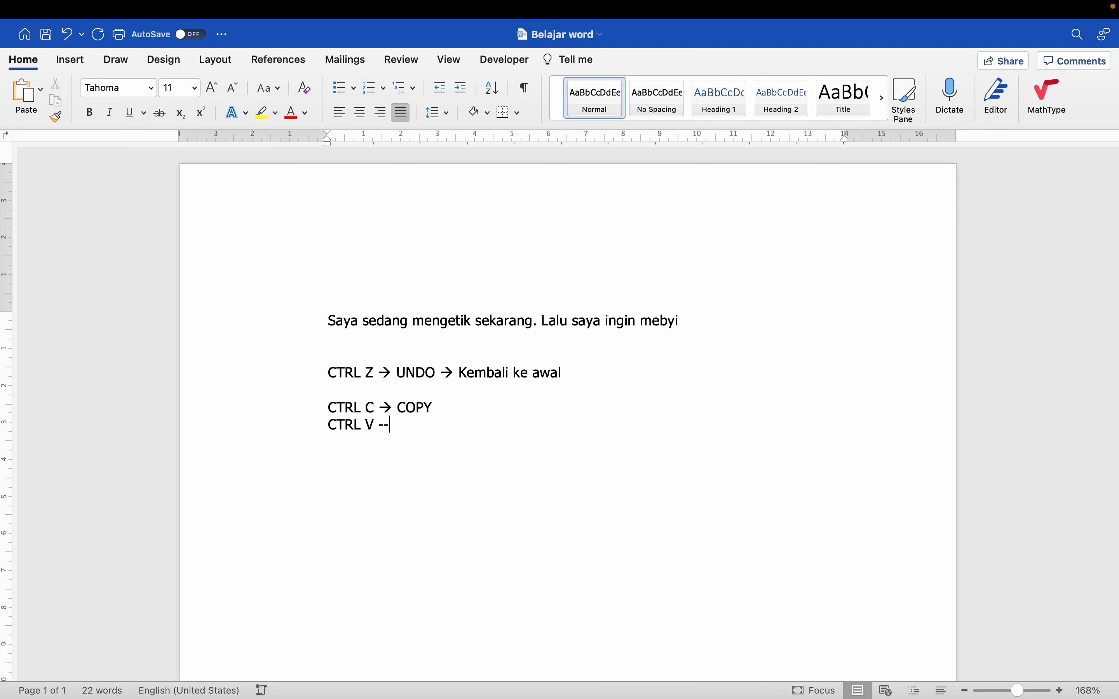
text(> PASTE)
key(Return)
key(Return)
key(Return)
key(Down)
key(Return)
key(Return)
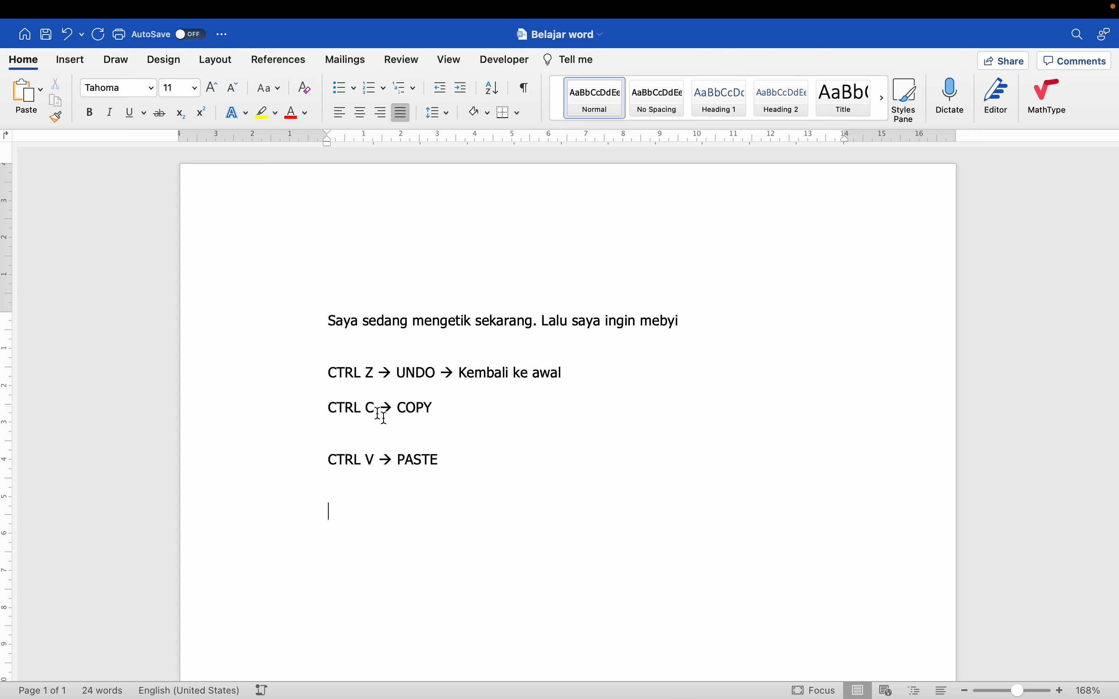
- Insert a one-row, three-column table below the paste note and enter "Nama" and "NIM" in its first two cells
click(65, 61)
click(76, 99)
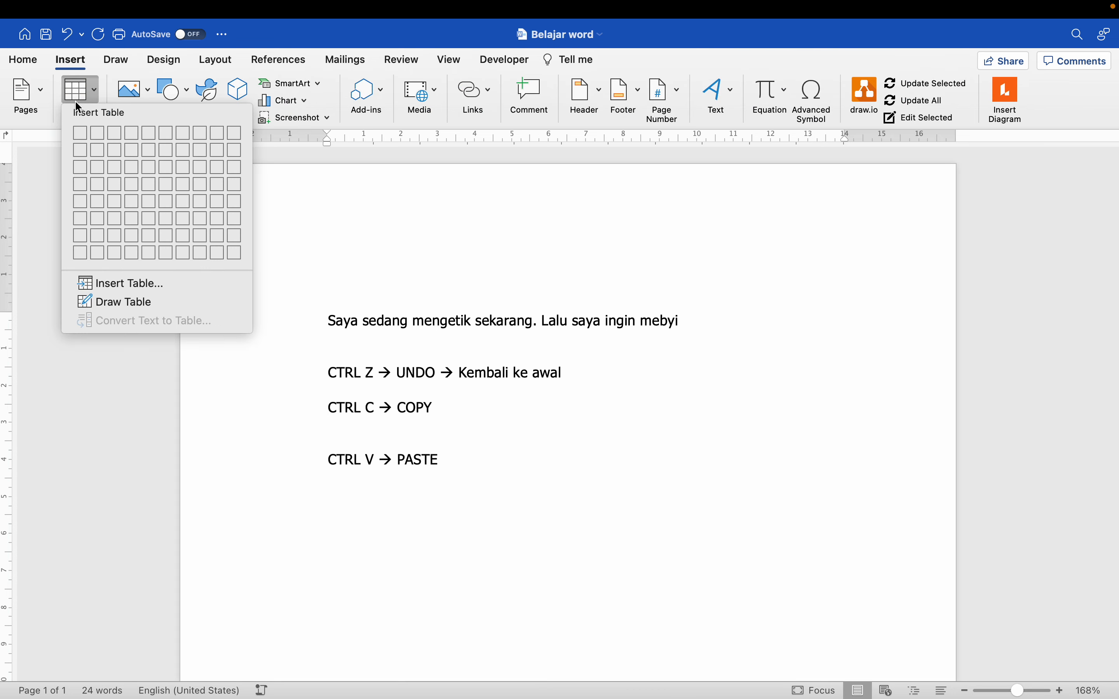
click(114, 134)
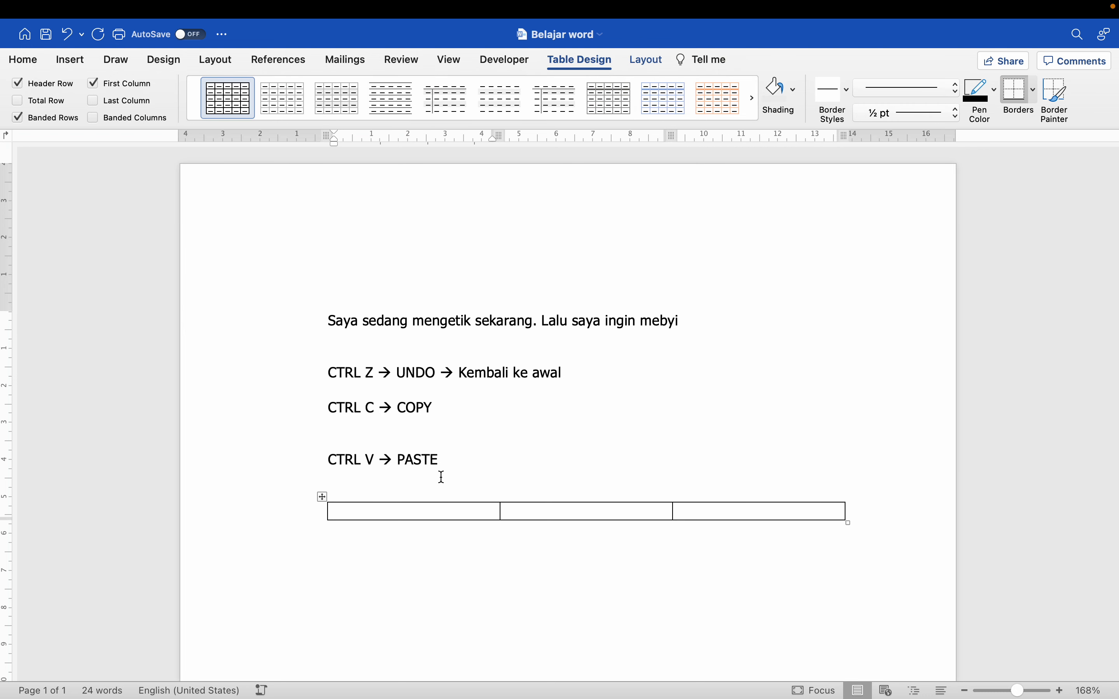
text(Nama)
key(Tab)
text(NIM)
scroll(464, 471, down, 3)
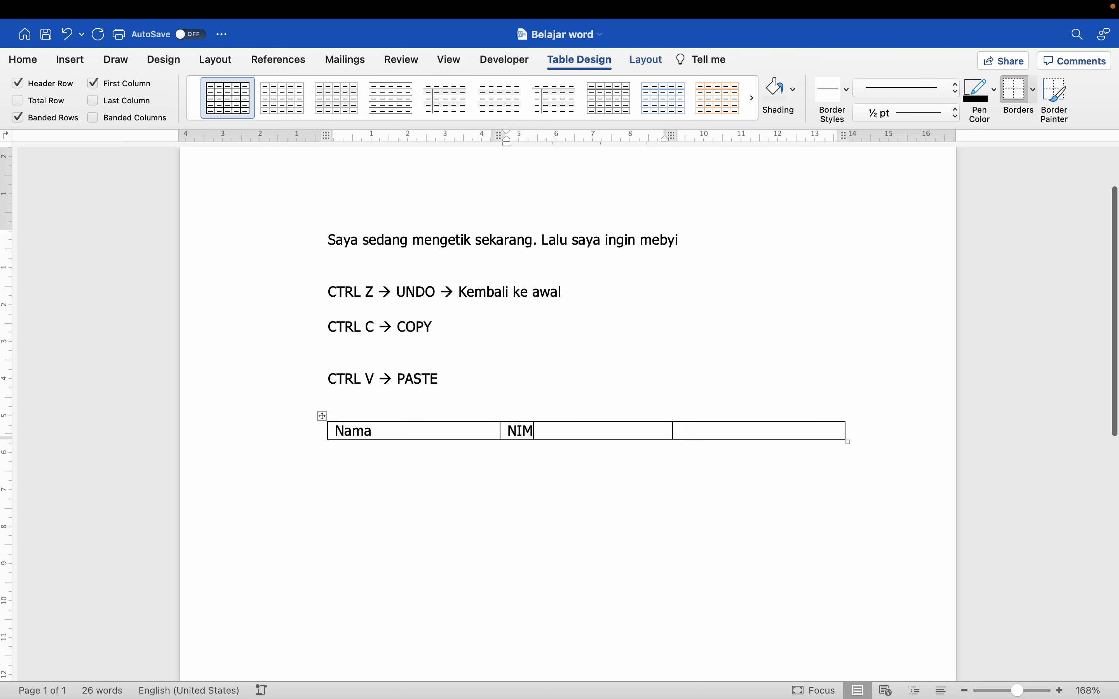
- Move "NIM" from the table's second cell to its third cell
click(739, 427)
click(587, 427)
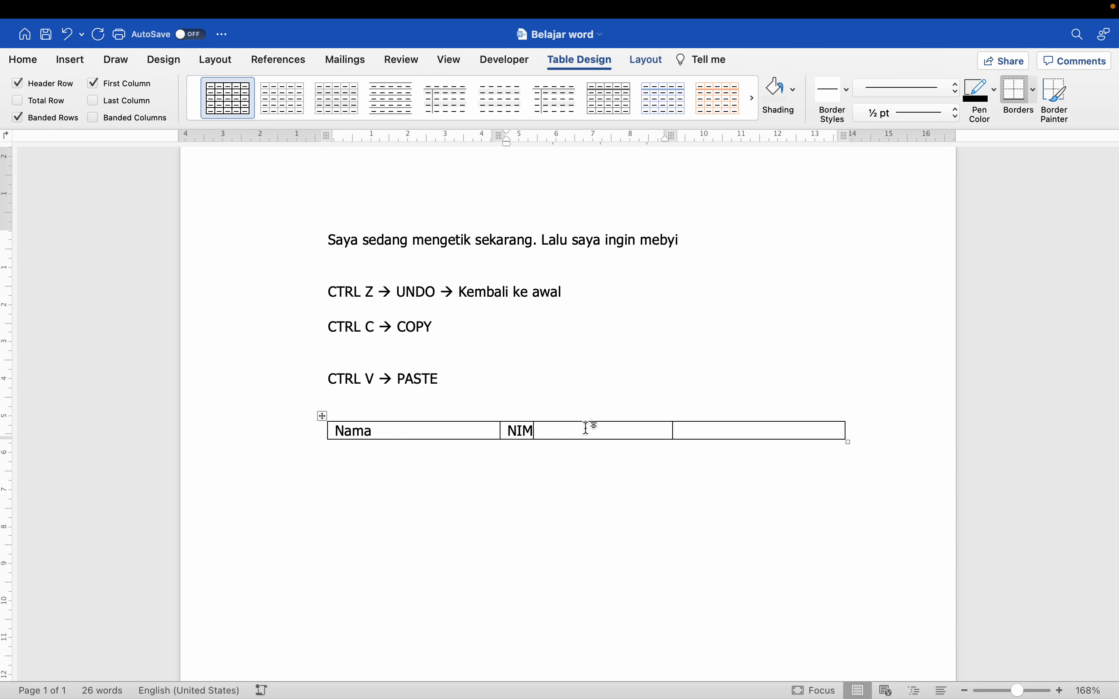
key(shift+Left)
key(shift+Left)
key(shift+Left)
key(super+c)
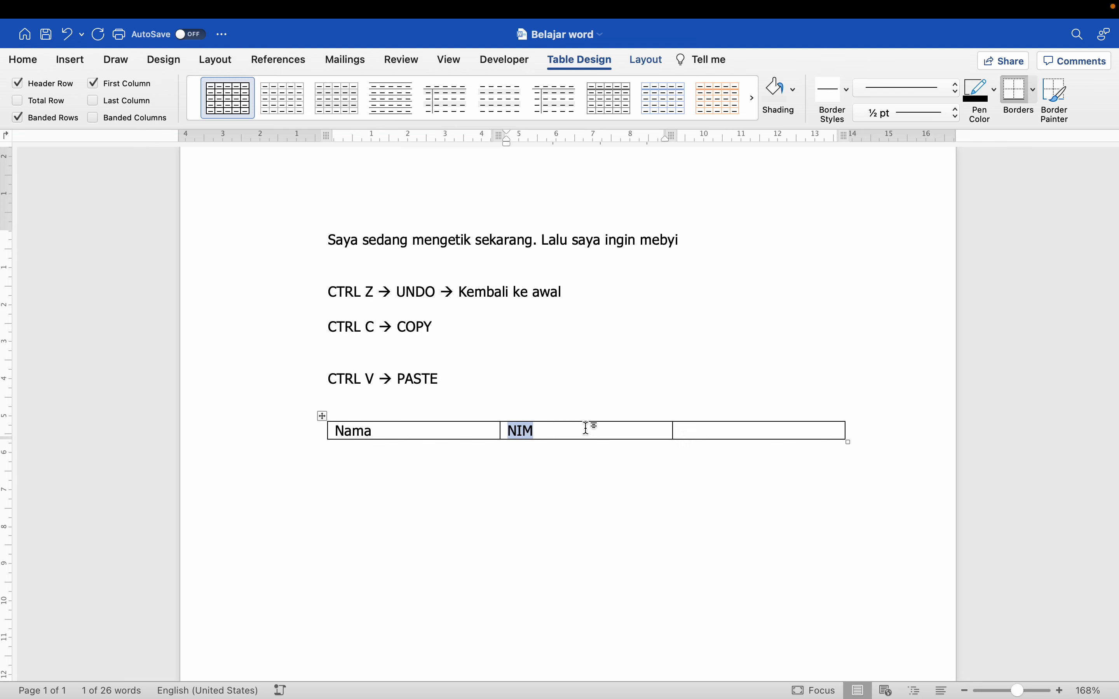
key(BackSpace)
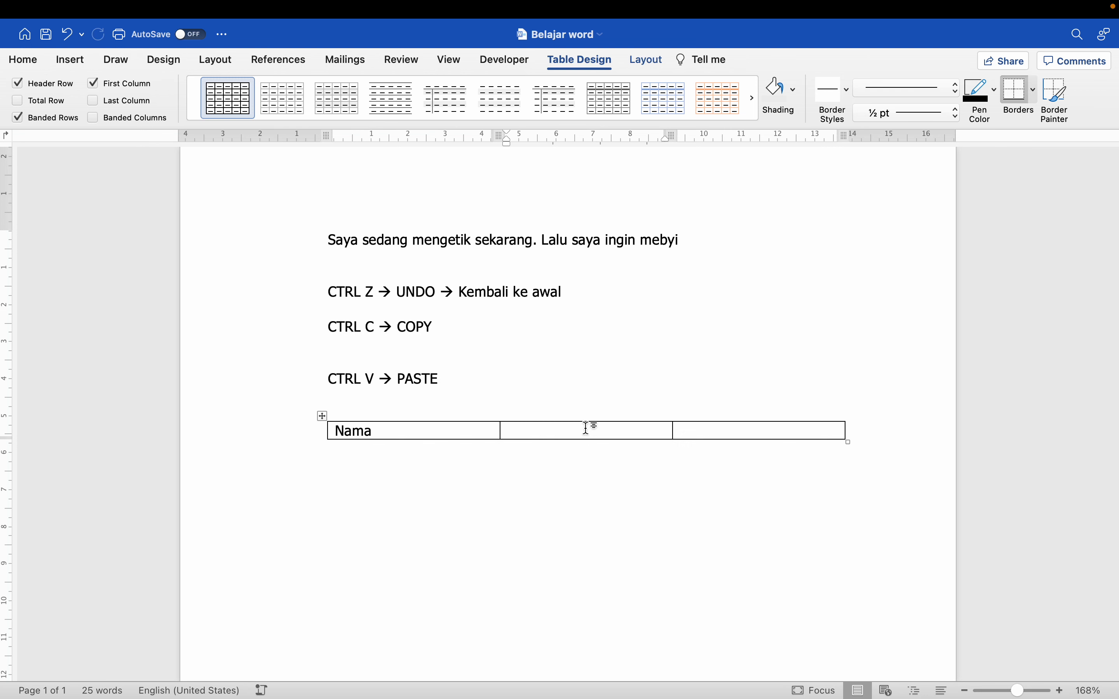
click(686, 429)
key(super+v)
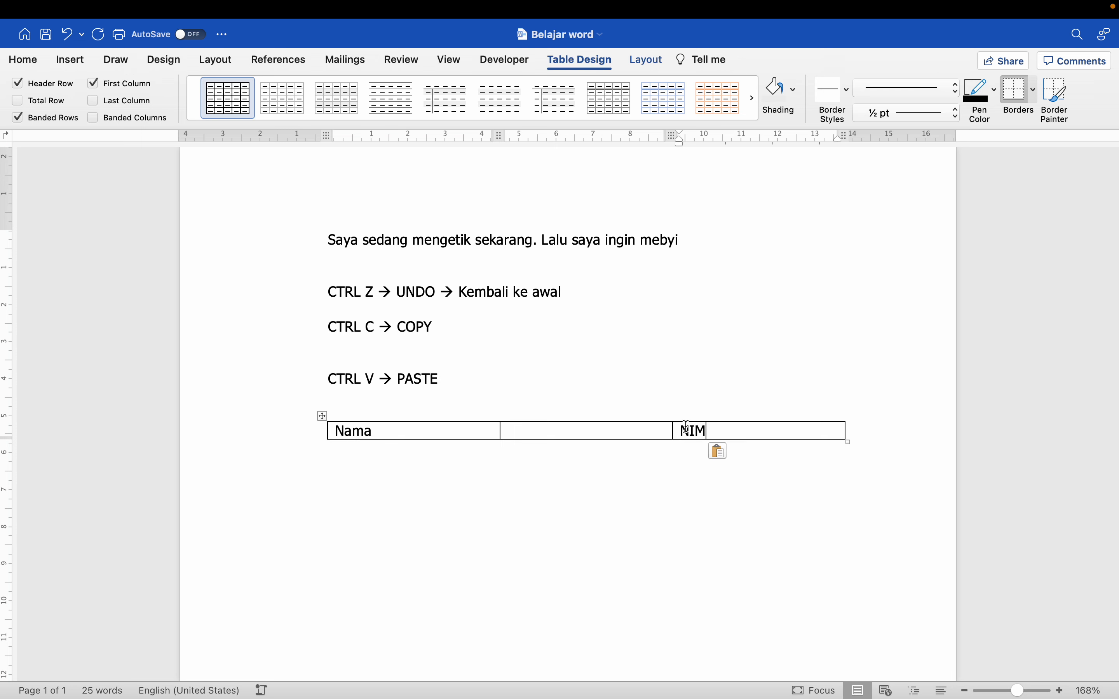
- Add the line "CTRL X → POTONG" directly below "CTRL V → PASTE"
click(430, 388)
key(Return)
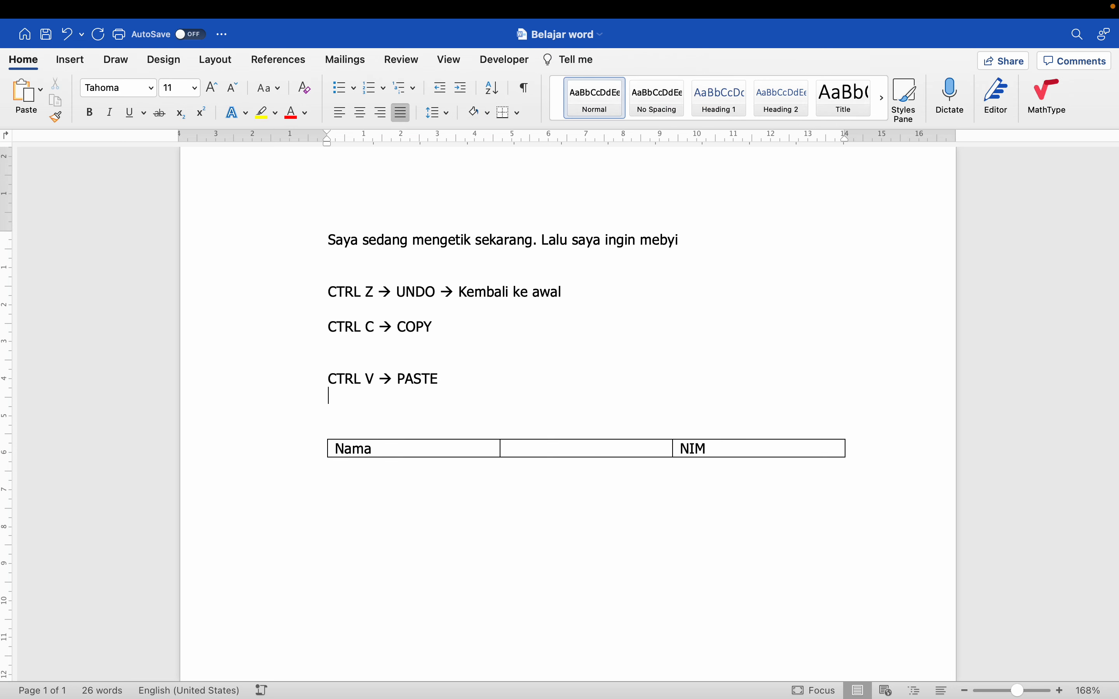
text(CTRL X )
text(--> PO)
text(TONG)
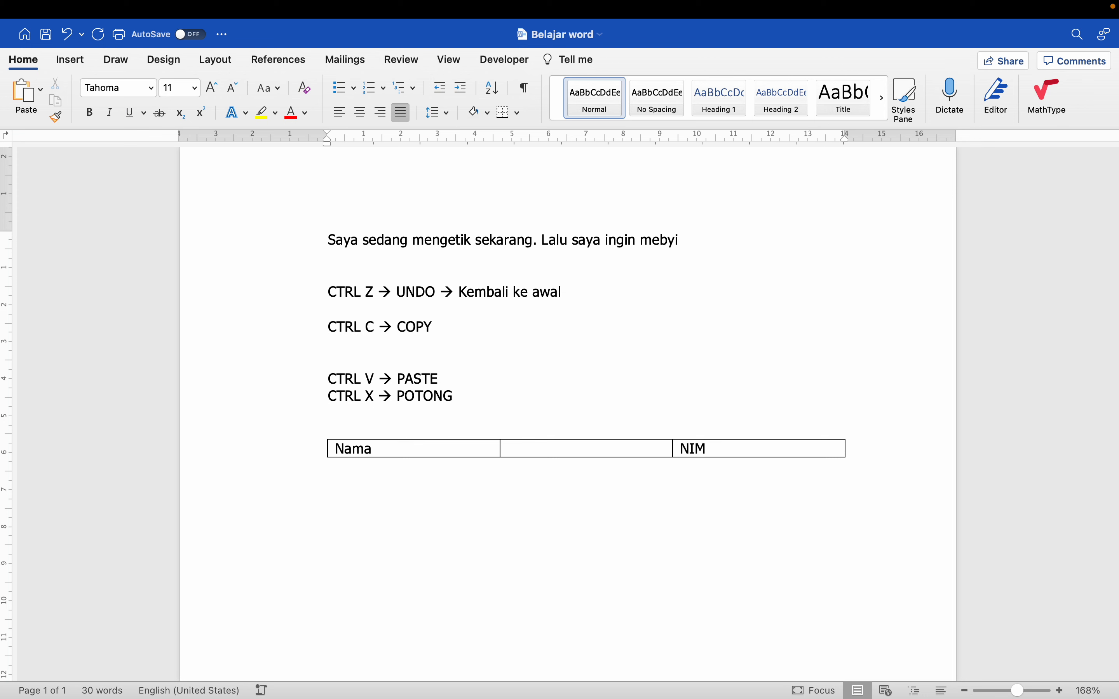
click(431, 387)
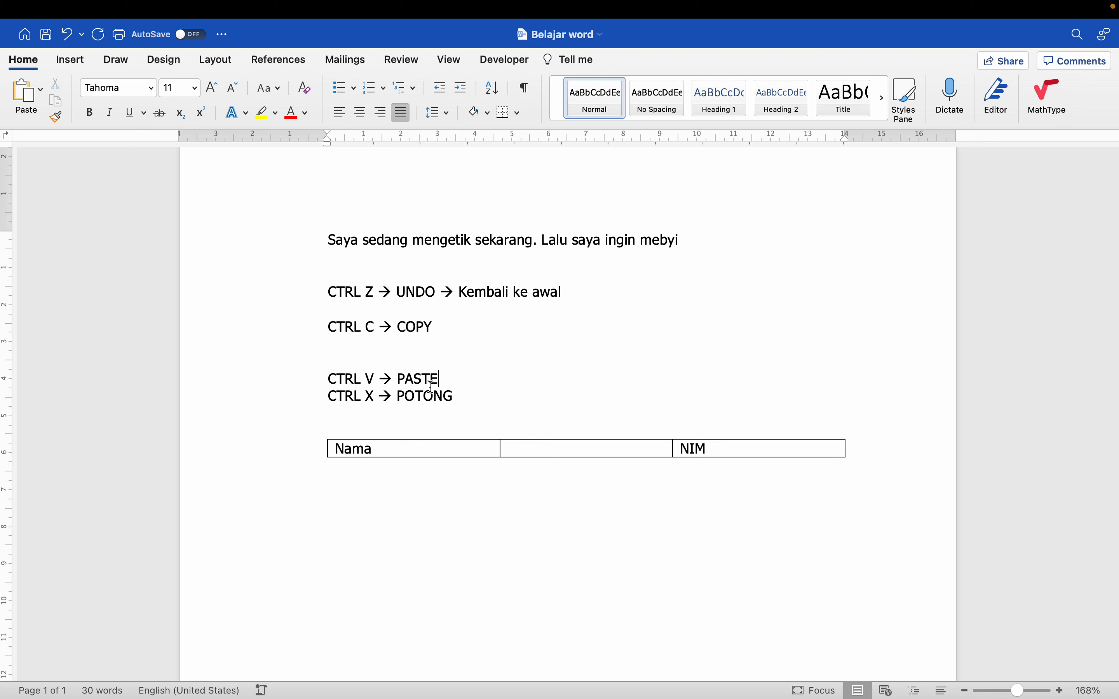
click(727, 452)
click(517, 401)
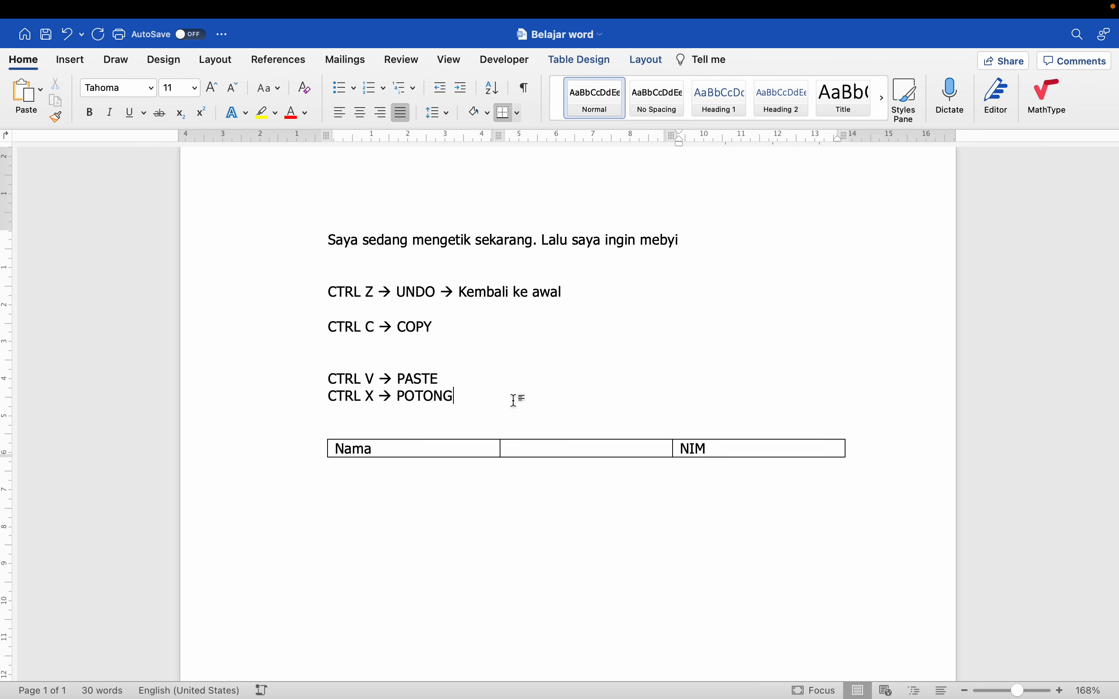
- Move "NIM" from the table's third cell to the second, and "Nama" from the first cell to the third
double_click(721, 449)
key(ctrl+x)
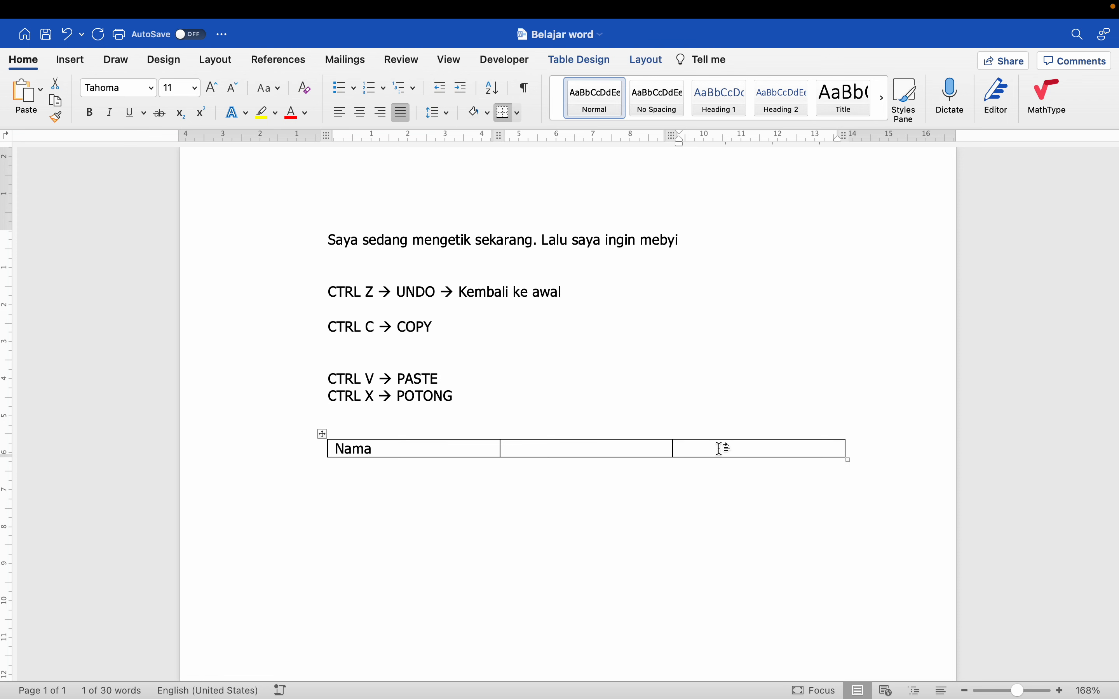
key(Left)
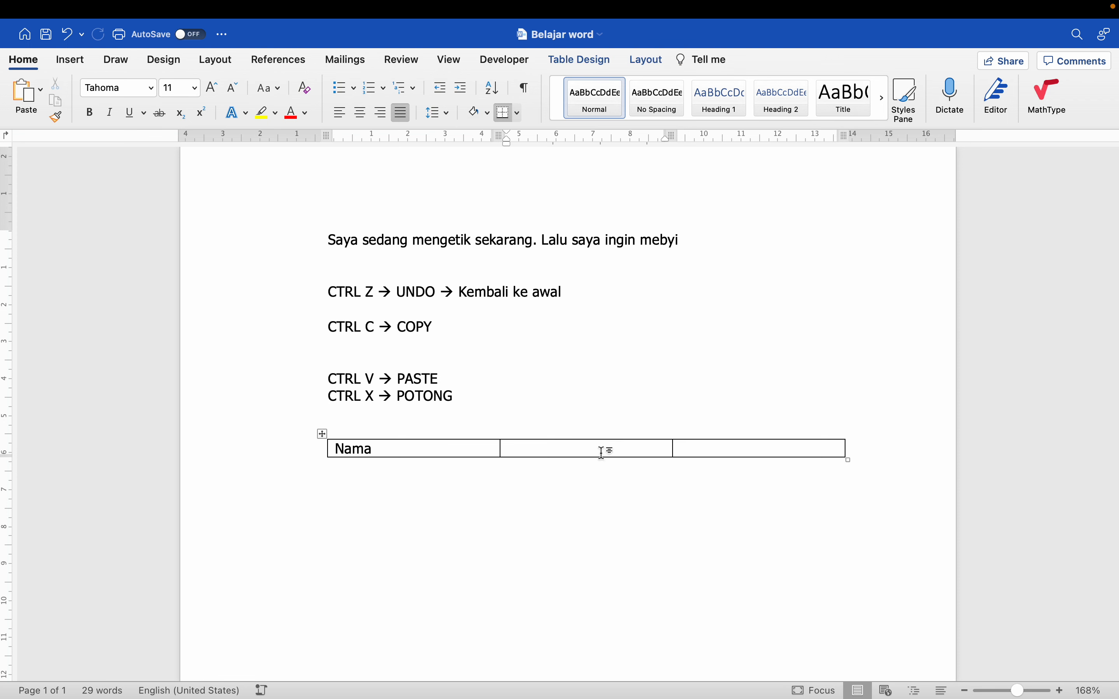
key(ctrl+v)
double_click(429, 445)
key(ctrl+x)
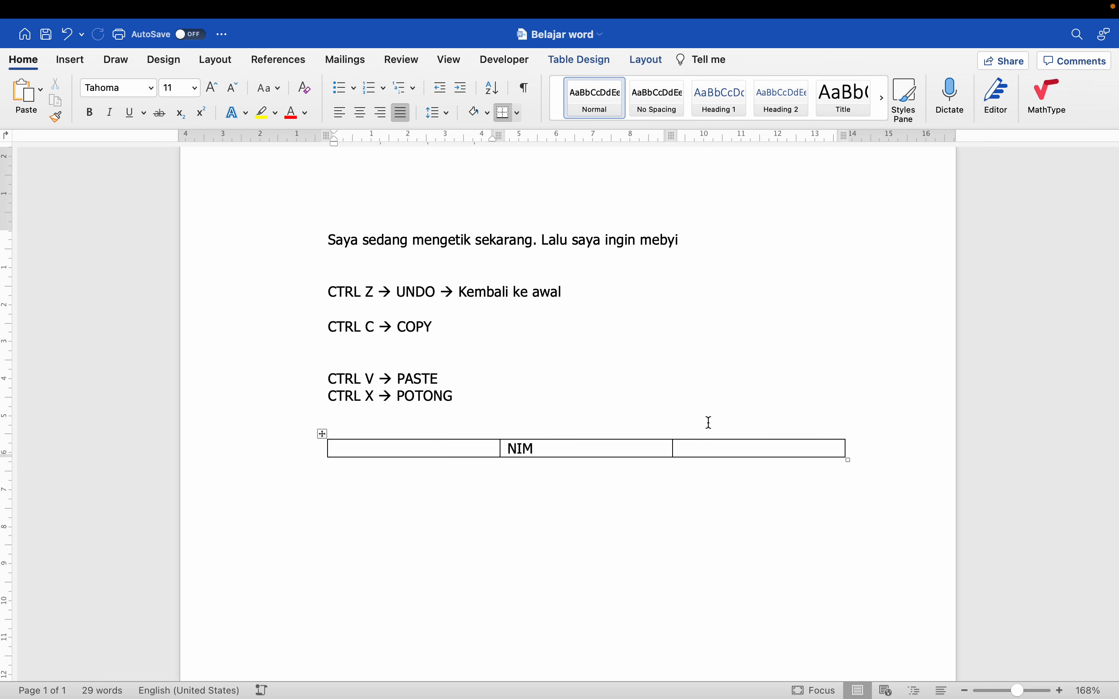
click(710, 449)
key(ctrl+v)
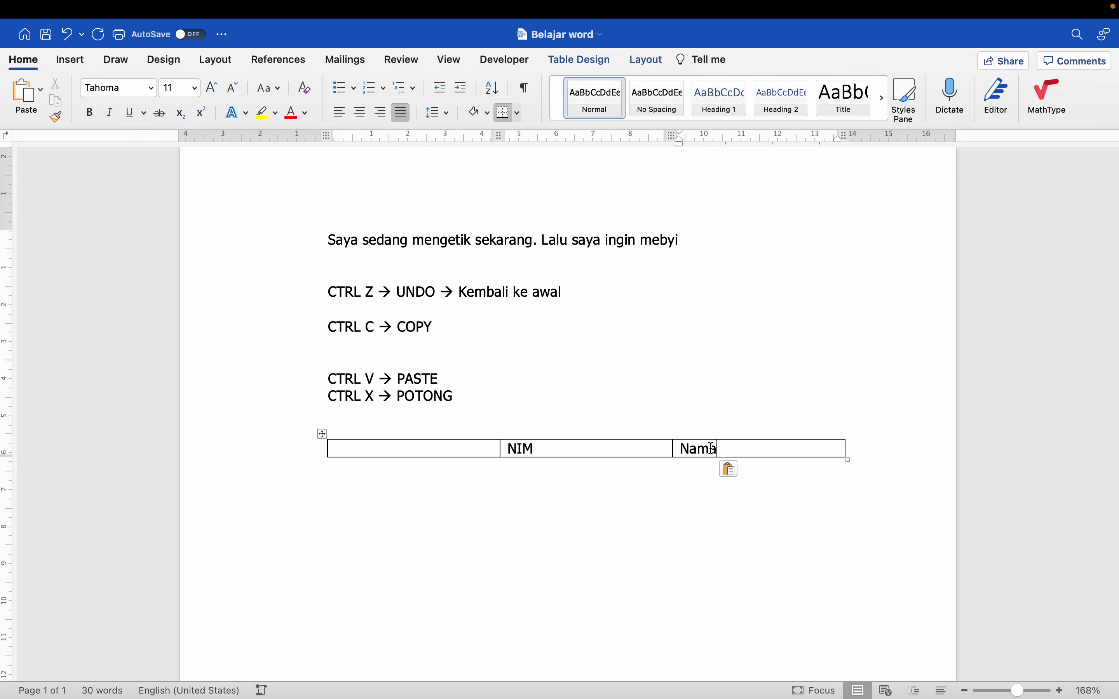
- Delete the two blank lines between the "CTRL C → COPY" and "CTRL V → PASTE" notes
click(477, 388)
key(Up)
key(Up)
key(shift+Down)
key(shift+Down)
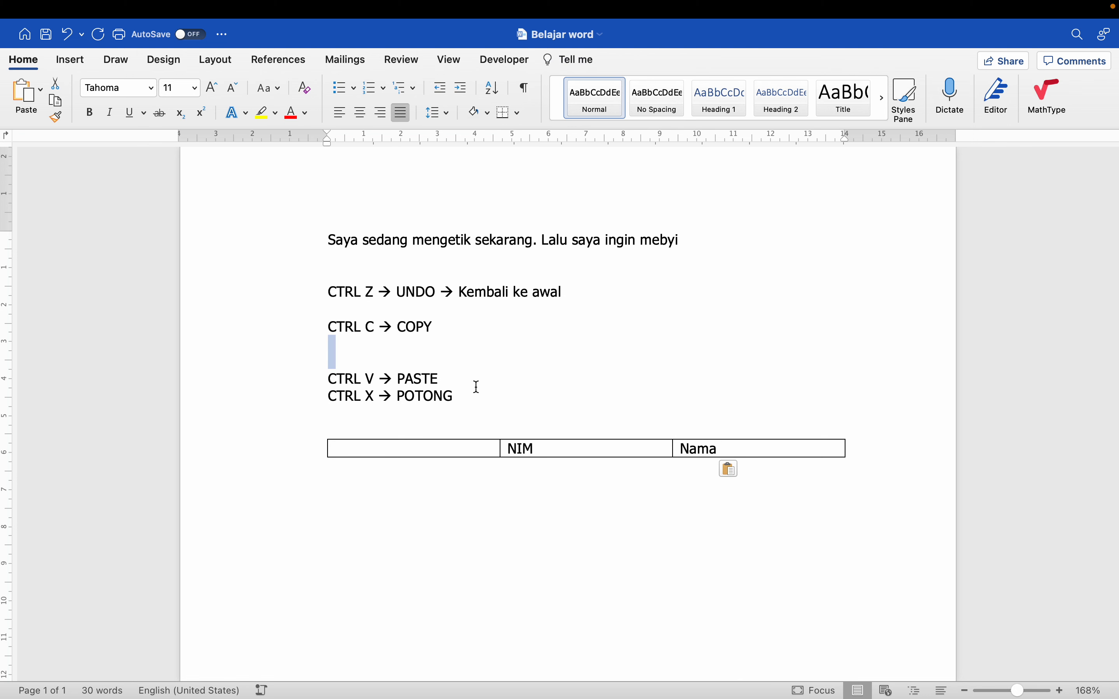
key(BackSpace)
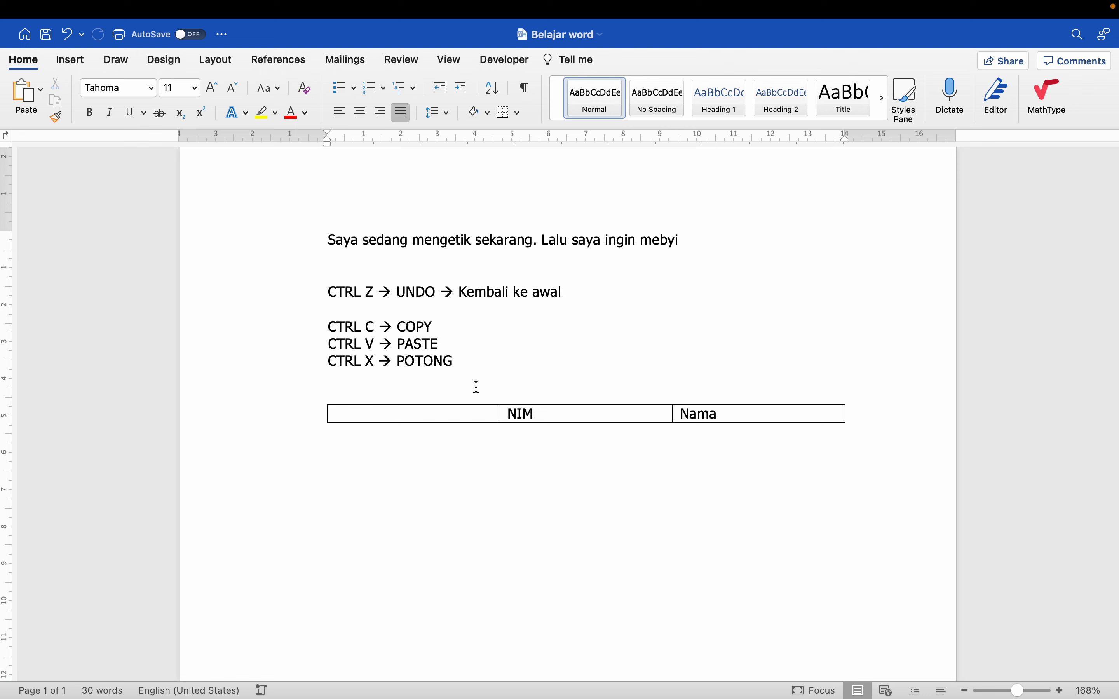
- Copy "NIM" from the table's second cell into the first cell, and replace "Nama" in the third cell with it
click(534, 400)
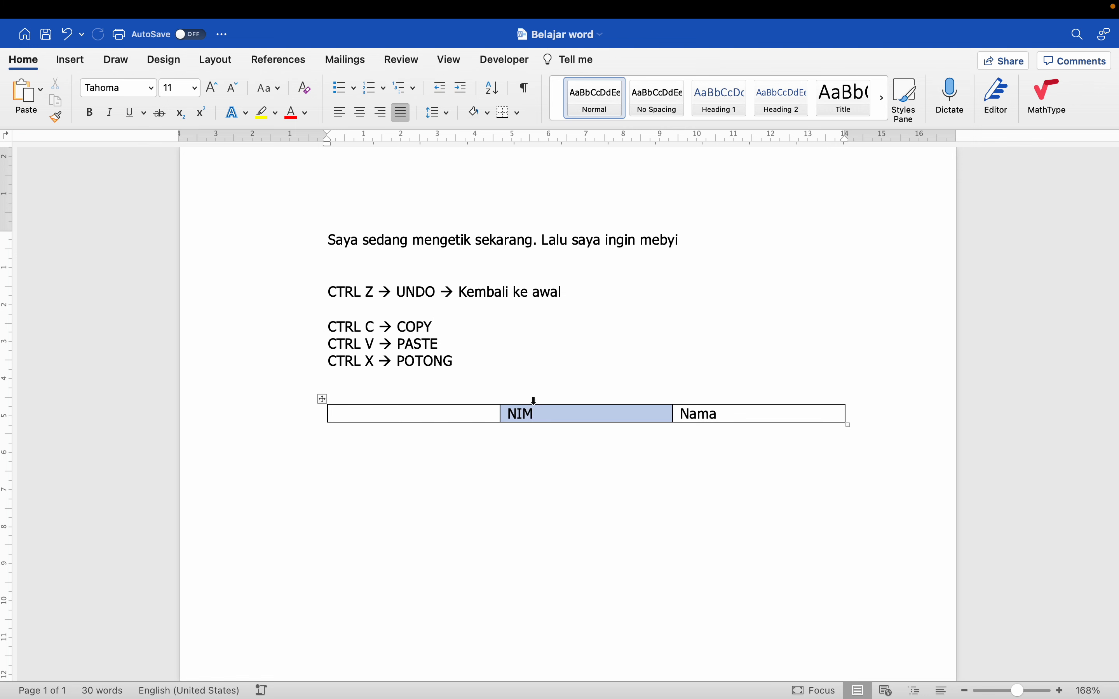
double_click(536, 413)
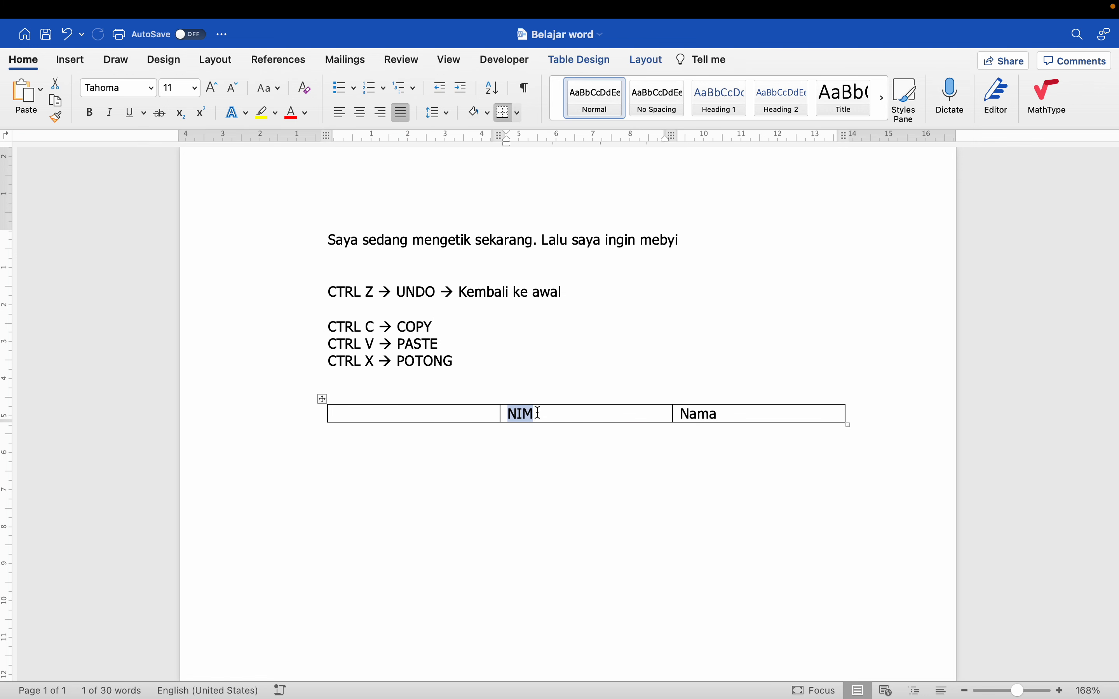
click(537, 413)
click(443, 415)
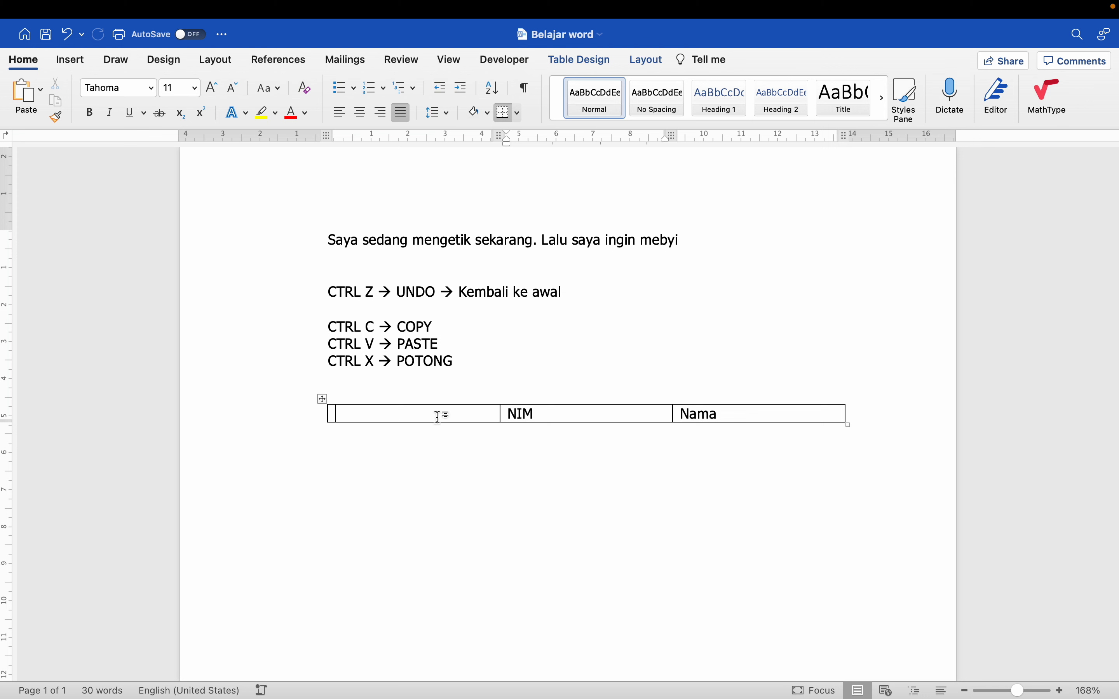
key(ctrl+v)
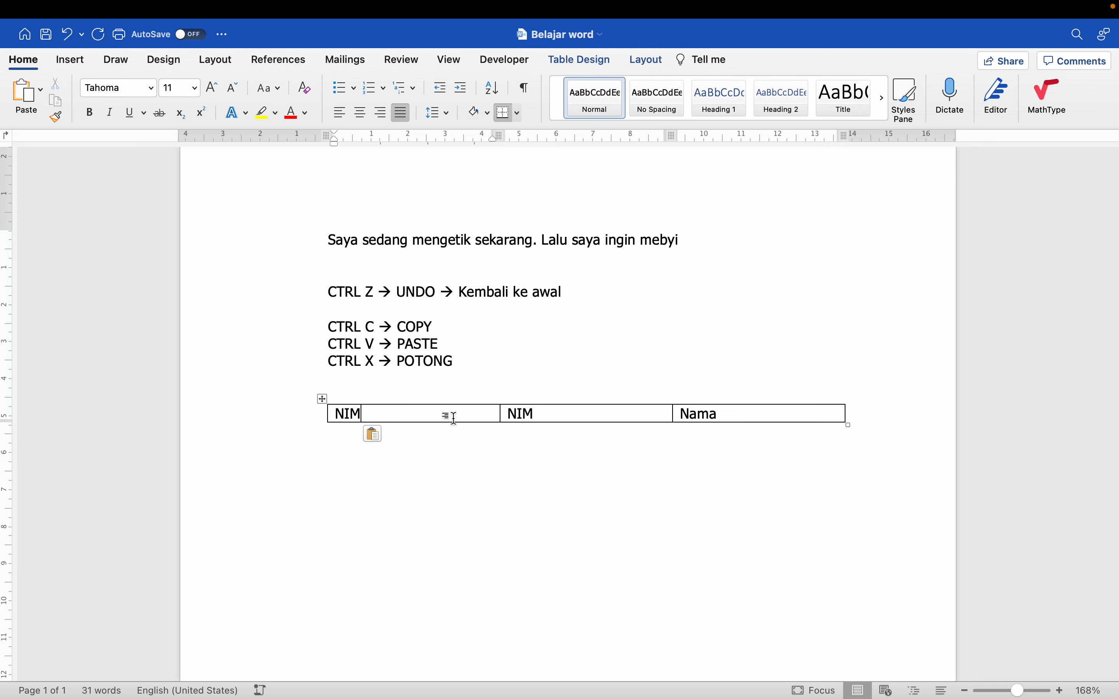
double_click(546, 415)
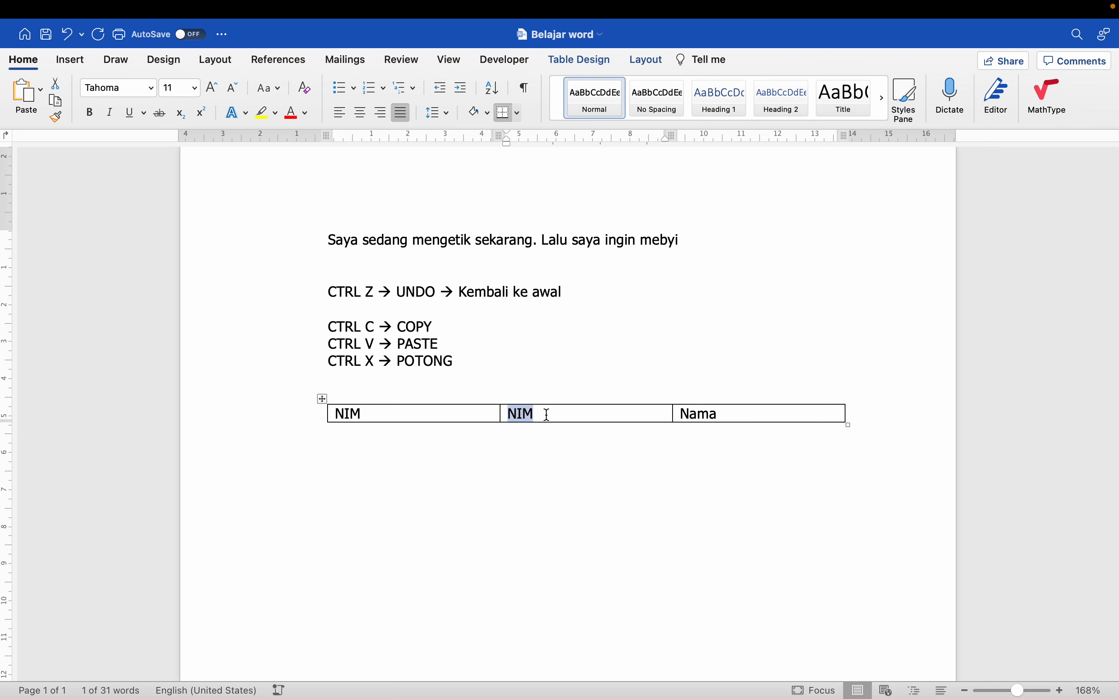
drag(377, 412, 330, 412)
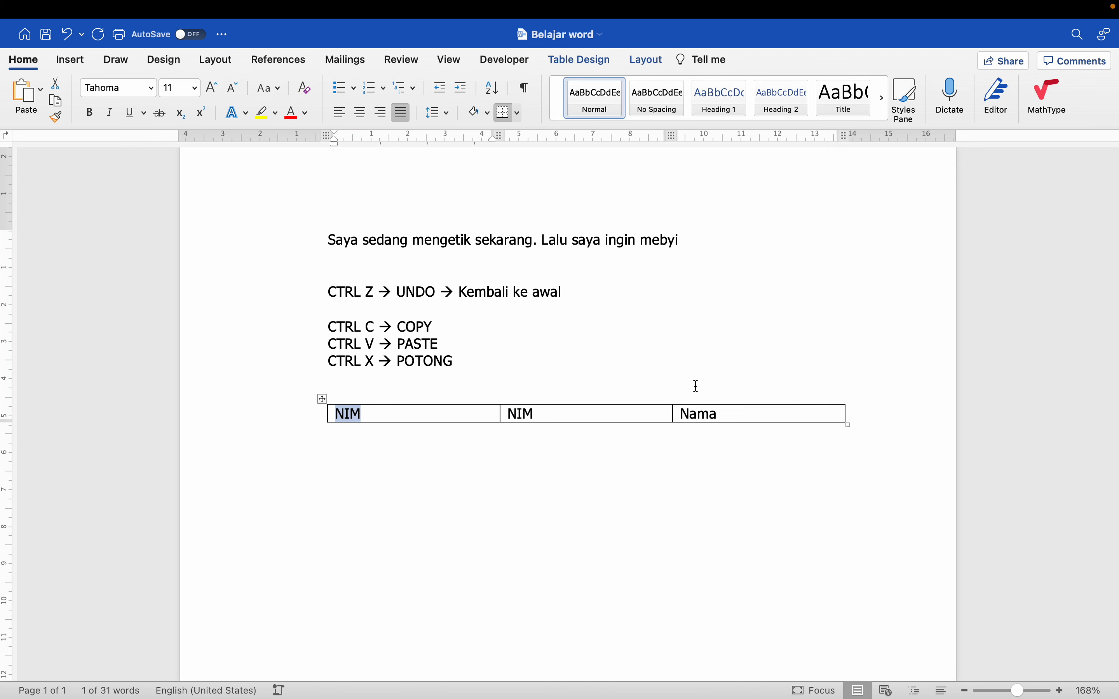
drag(720, 413, 678, 419)
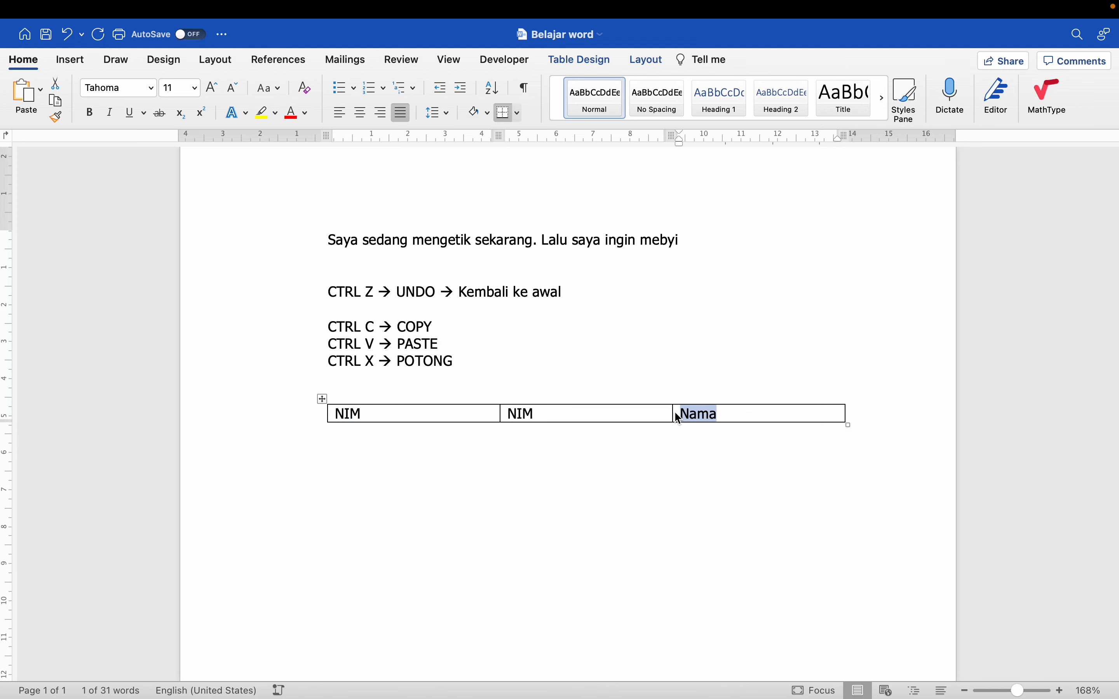
key(ctrl+v)
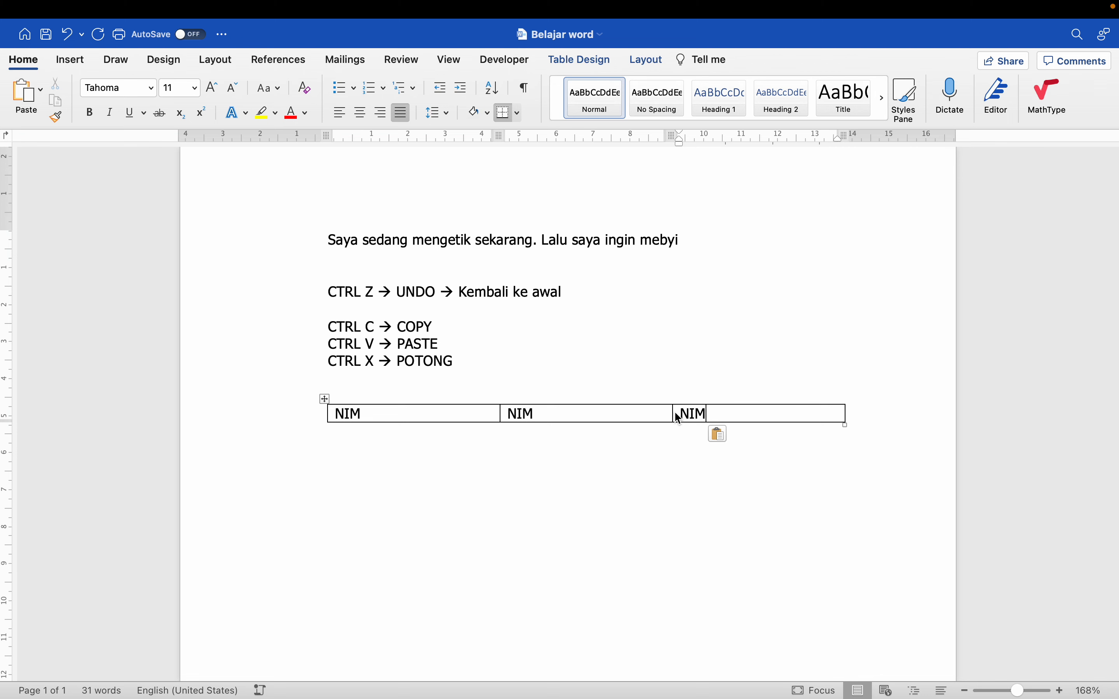
- With the word "COPY" selected in the copy note, examine the Paste Special options and close them without pasting
click(434, 326)
key(shift+Left)
key(shift+Left)
key(shift+Left)
key(shift+Left)
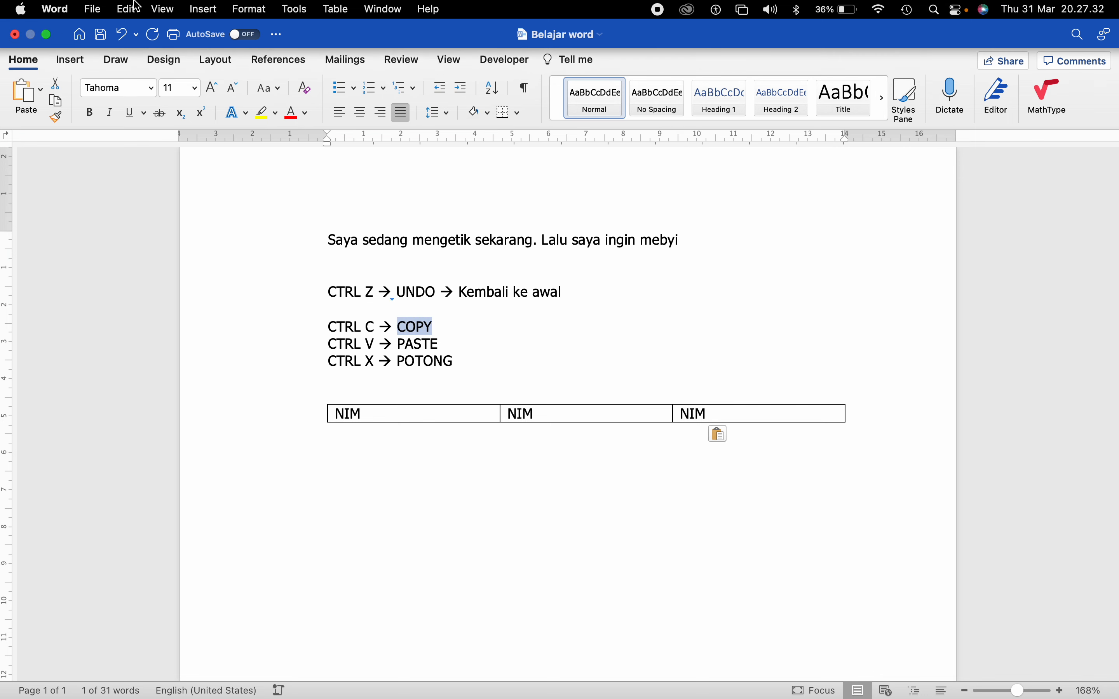
click(128, 8)
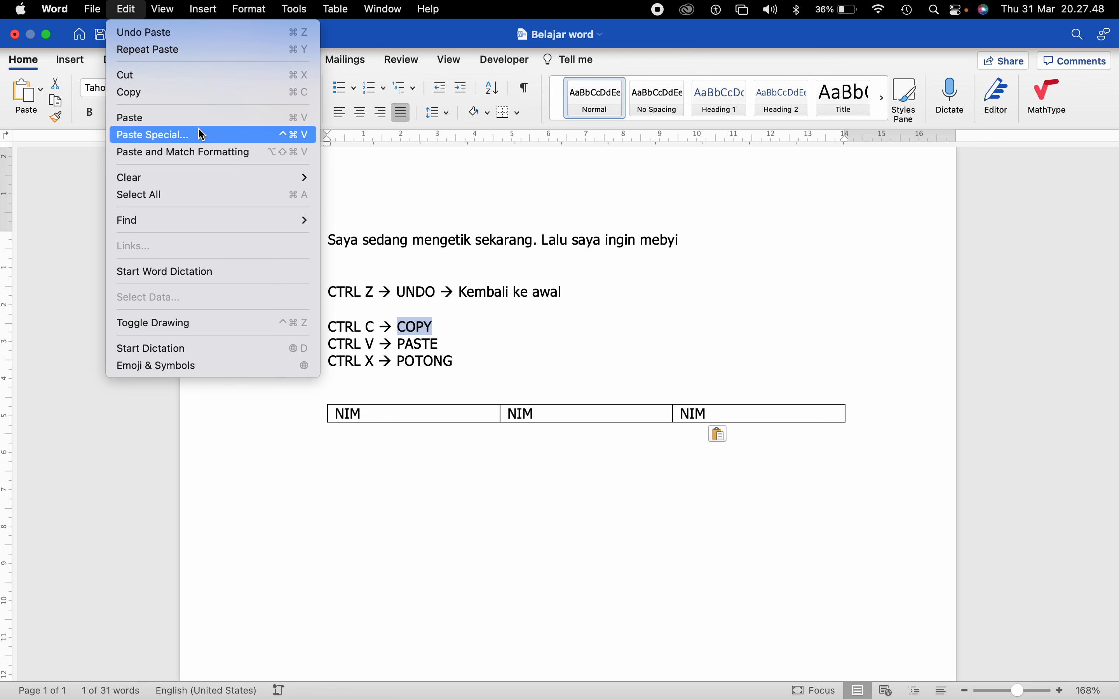
click(461, 305)
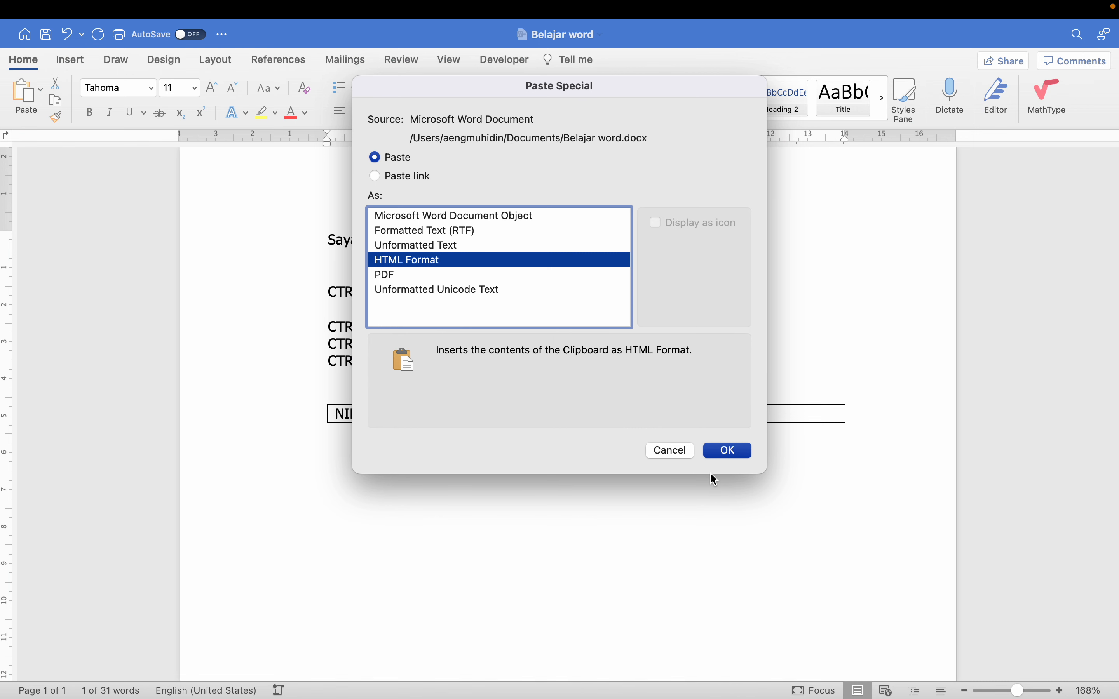
click(675, 451)
click(524, 344)
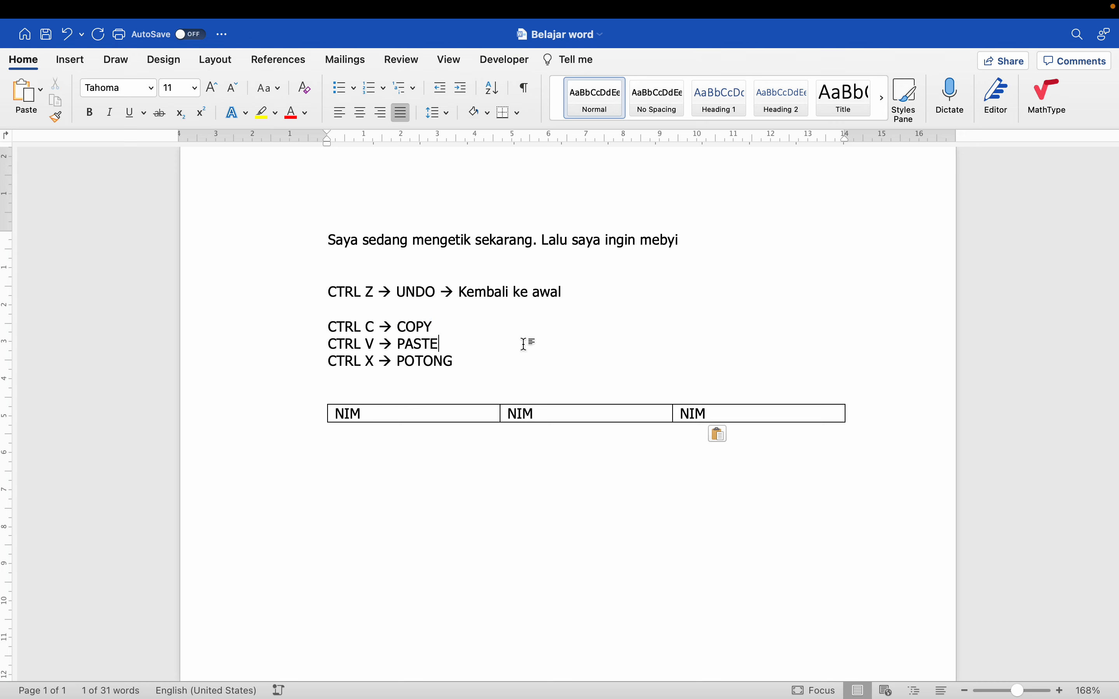
- Copy the opening line "Saya sedang mengetik sekarang. Lalu saya ingin mebyi" and review its Paste Special formats without pasting
click(315, 241)
right_click(317, 241)
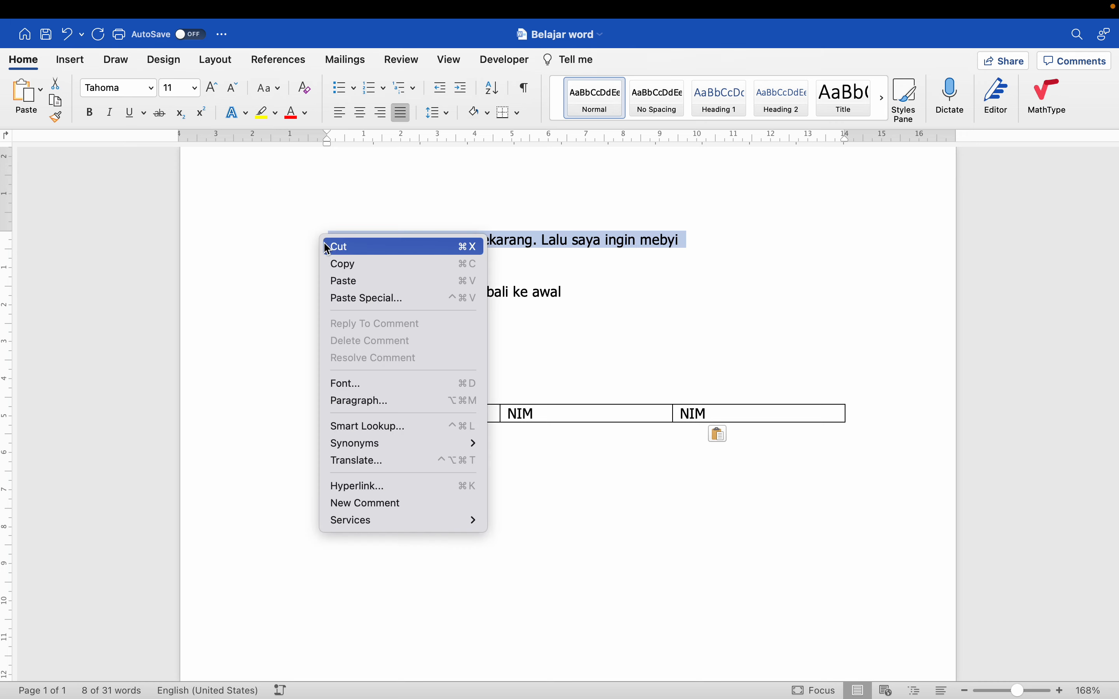
click(341, 267)
click(125, 9)
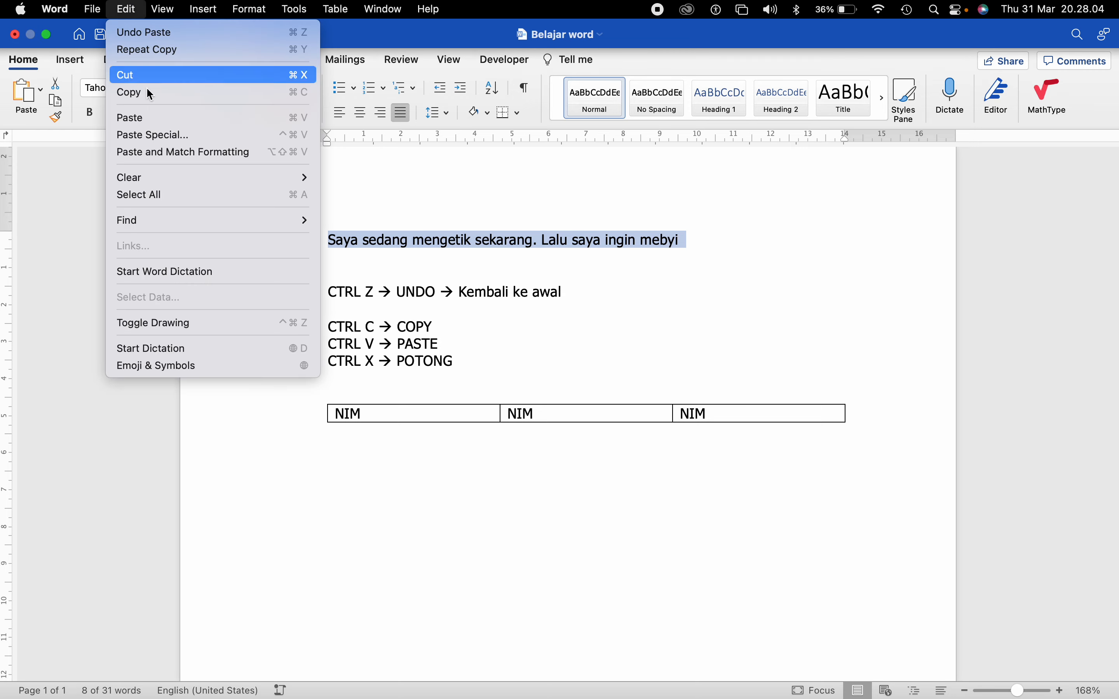
click(153, 136)
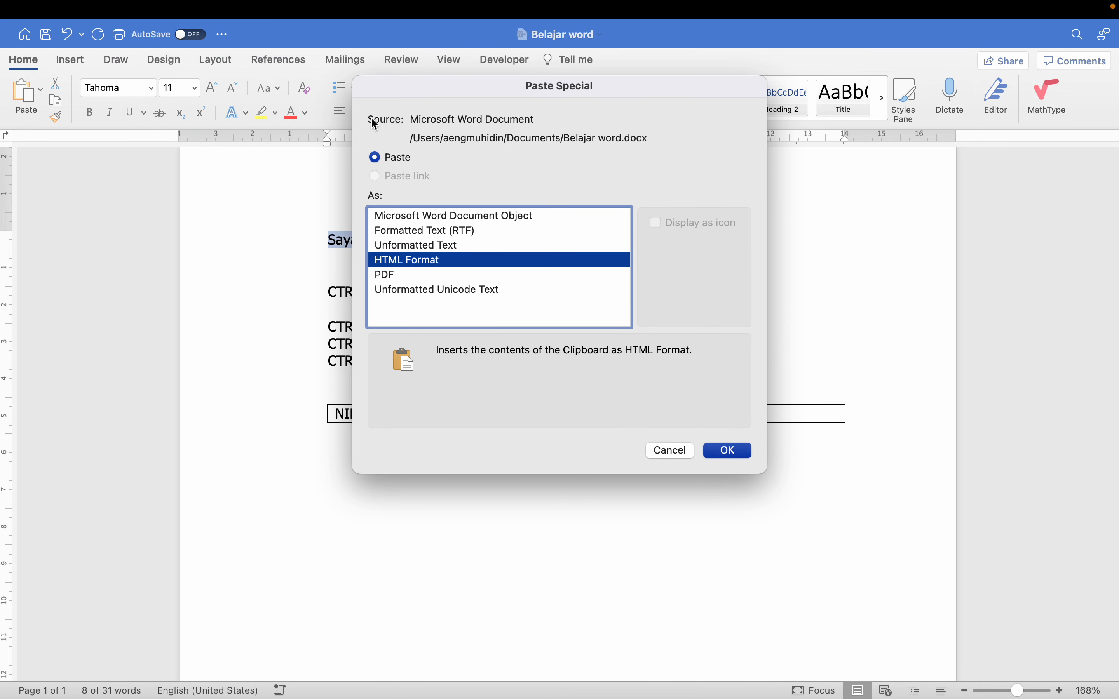
click(662, 450)
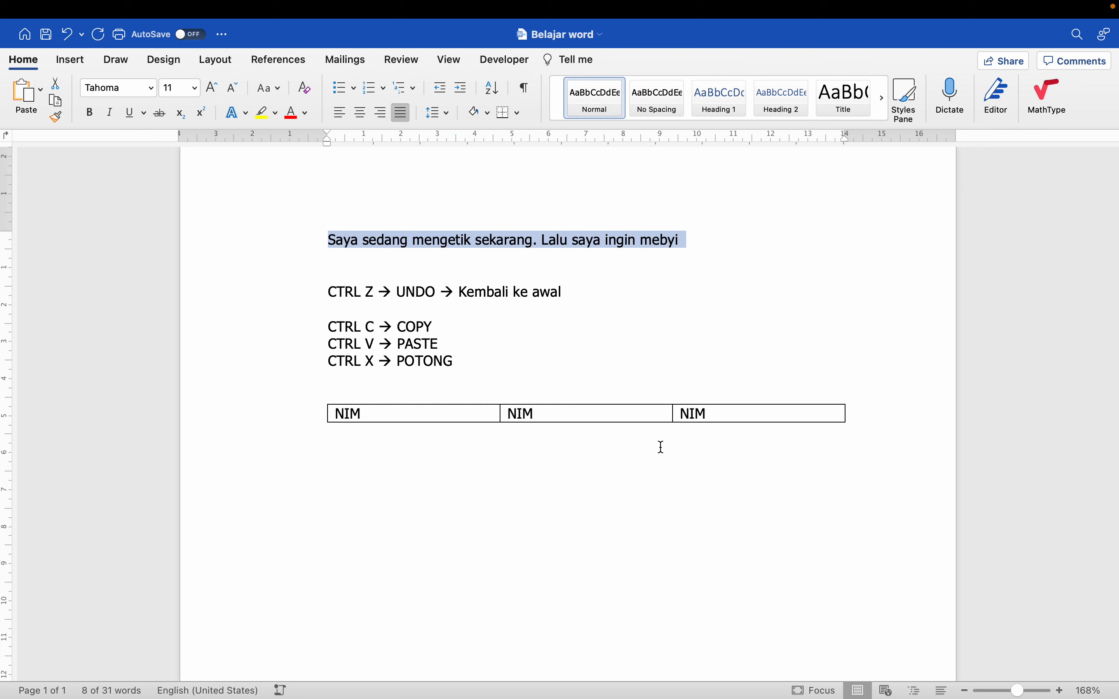
click(613, 358)
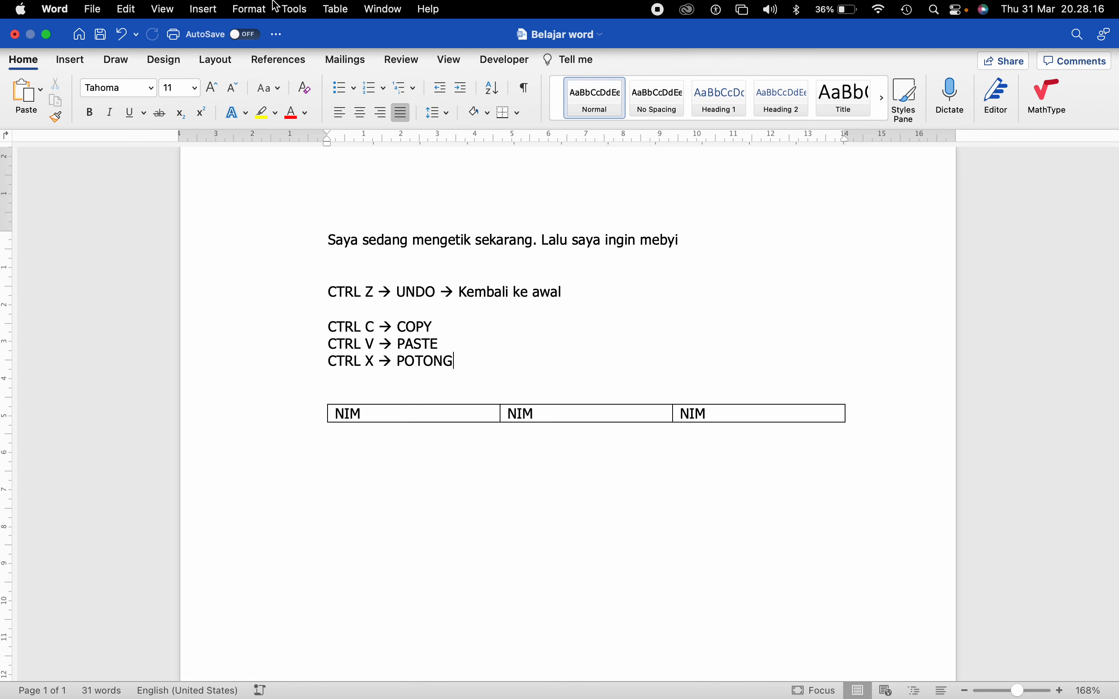
click(126, 9)
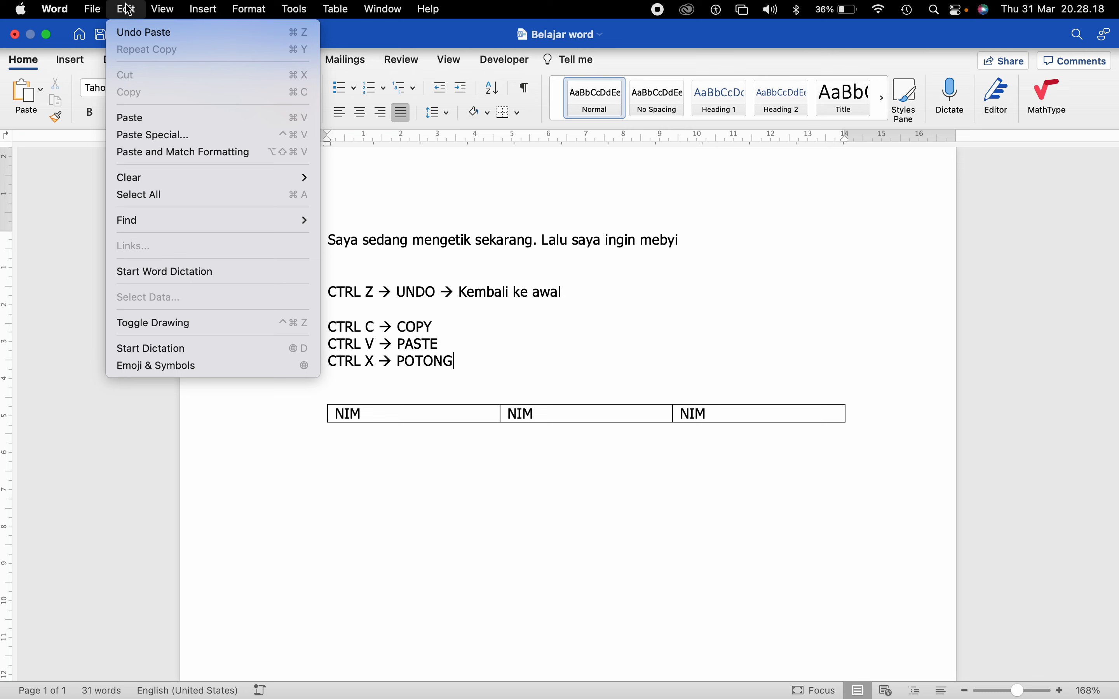
mouse_move(192, 185)
mouse_move(166, 11)
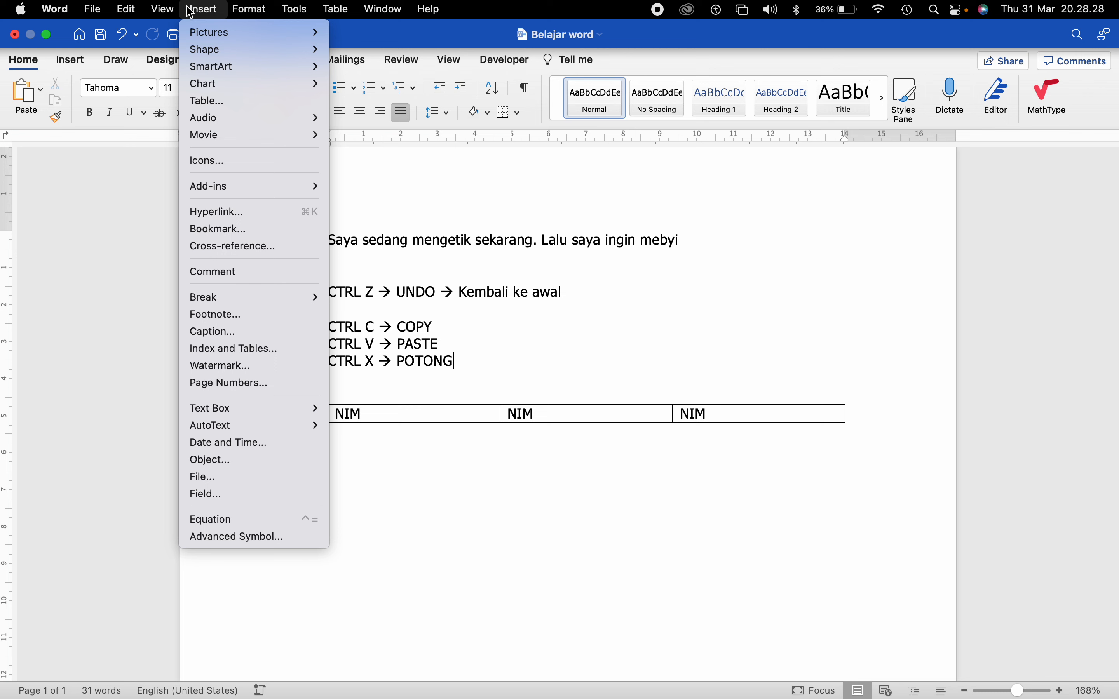
mouse_move(251, 14)
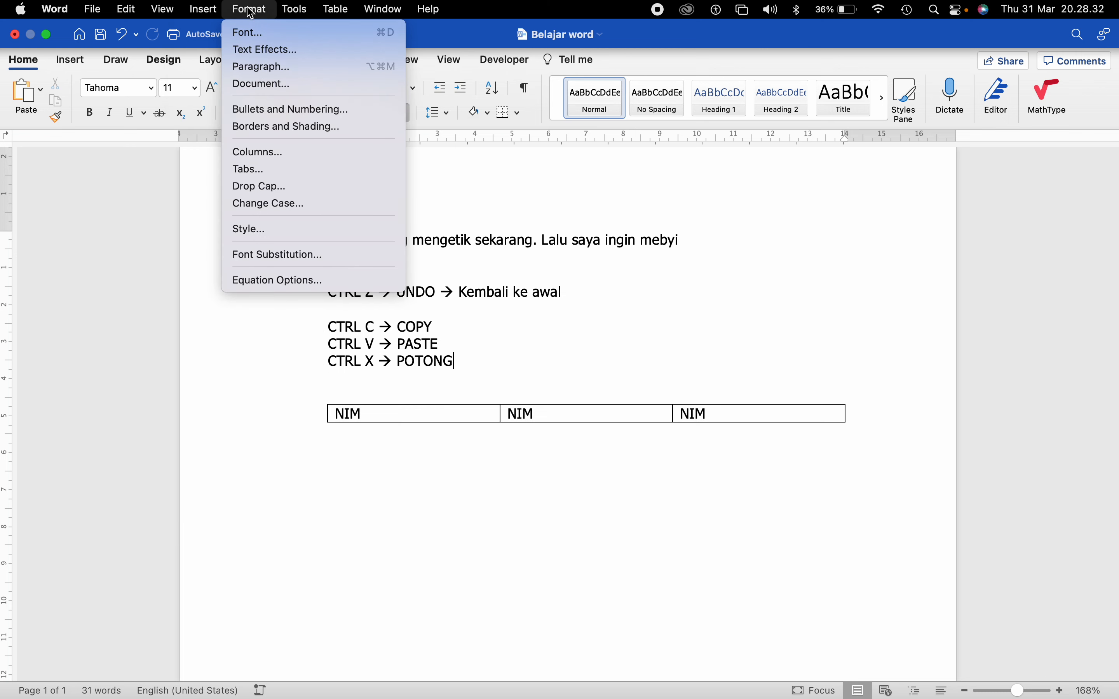
mouse_move(292, 18)
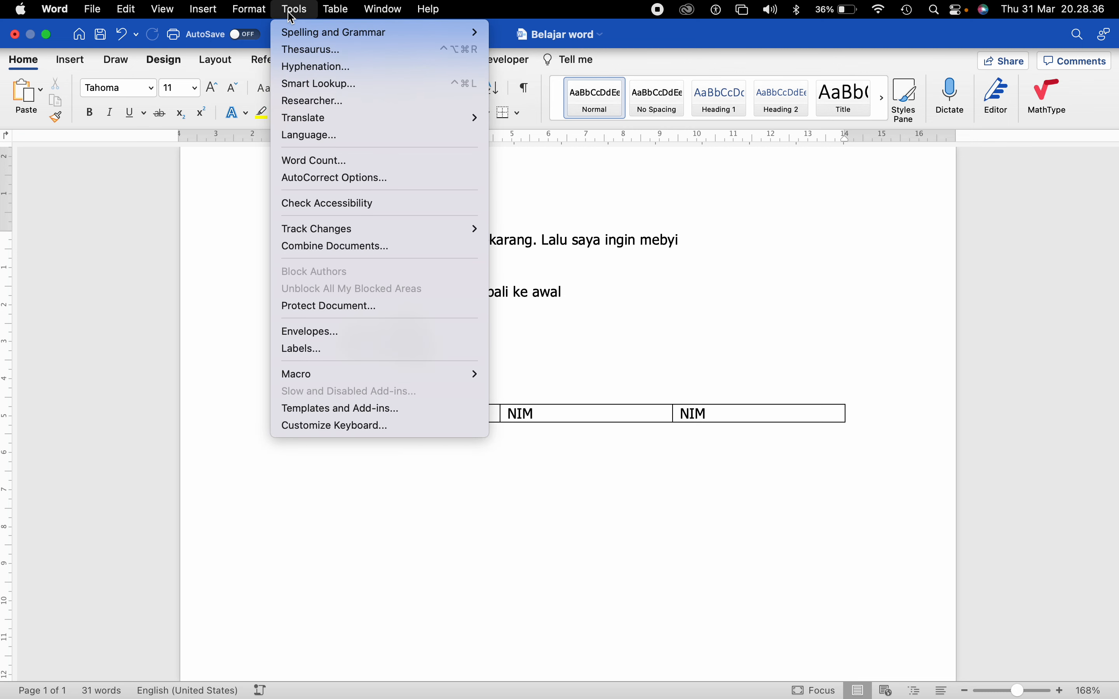
mouse_move(328, 22)
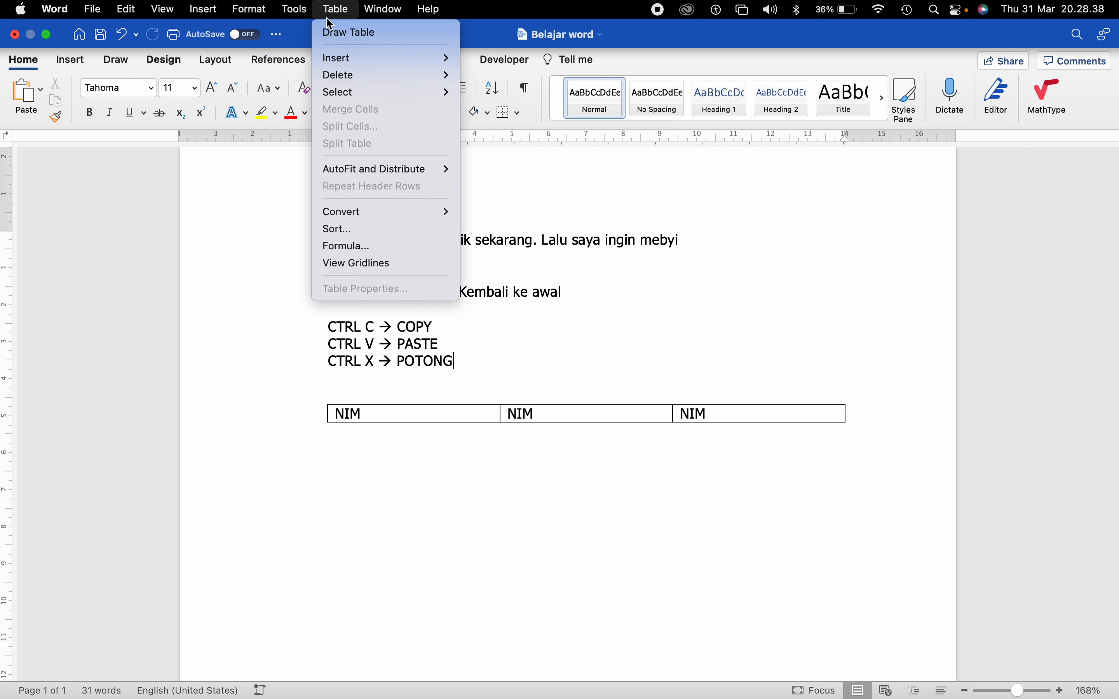
click(208, 282)
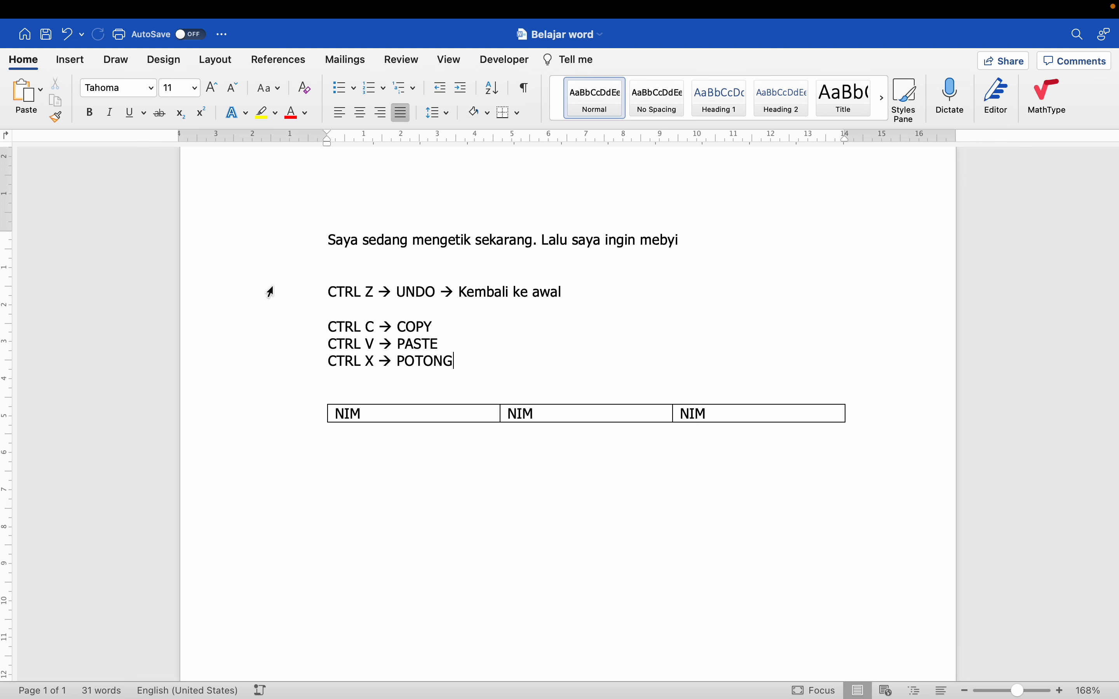
- Replace the document's entire contents with a two-row, three-column table and enter "KOLOM 1" in its first cell
drag(290, 239, 296, 444)
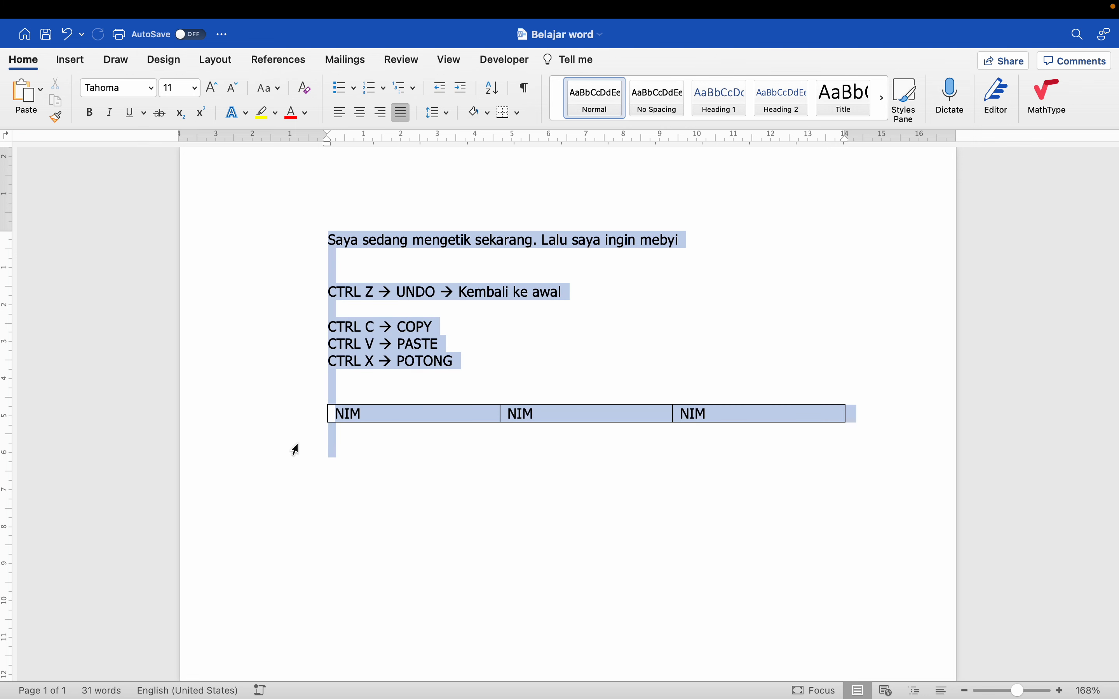
key(BackSpace)
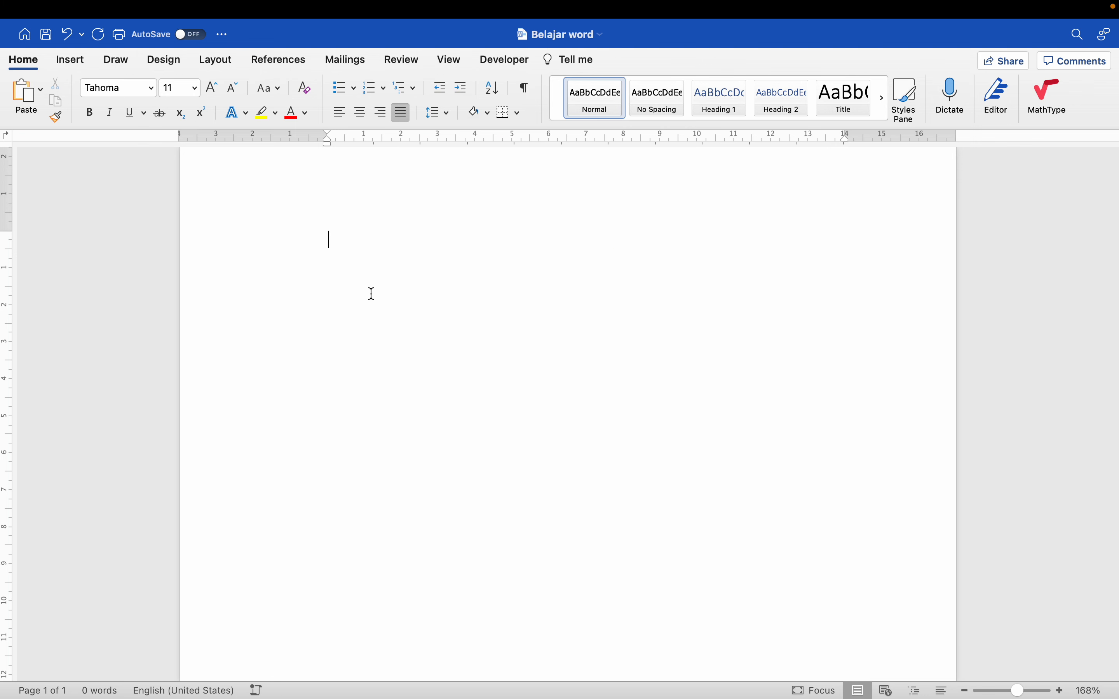
click(74, 62)
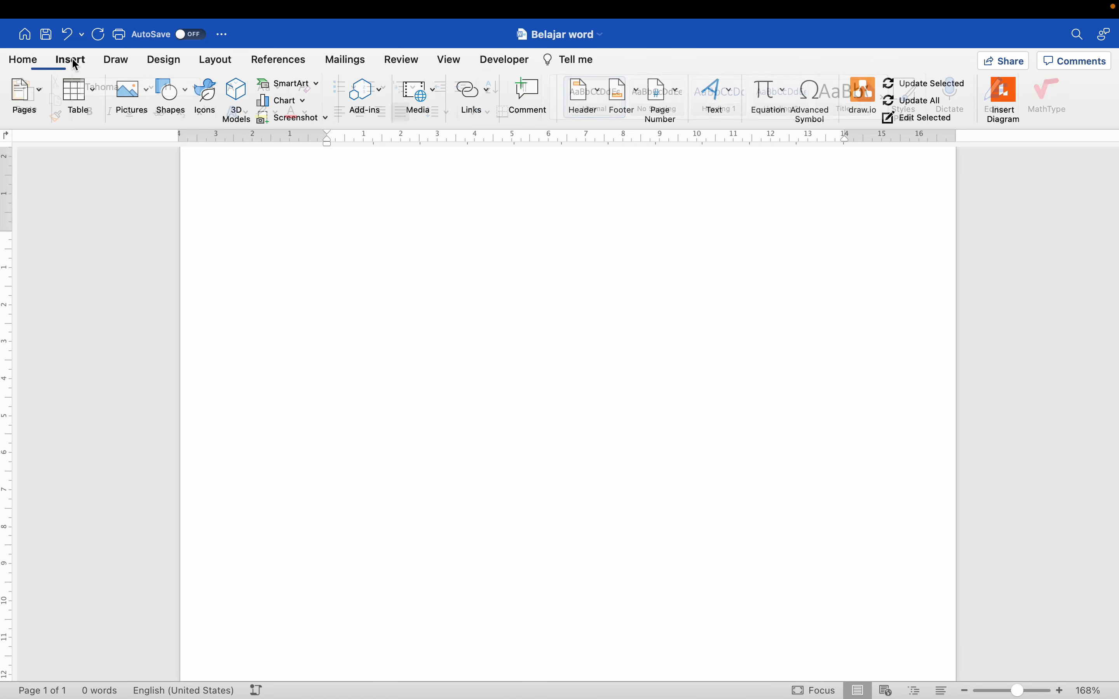
click(73, 99)
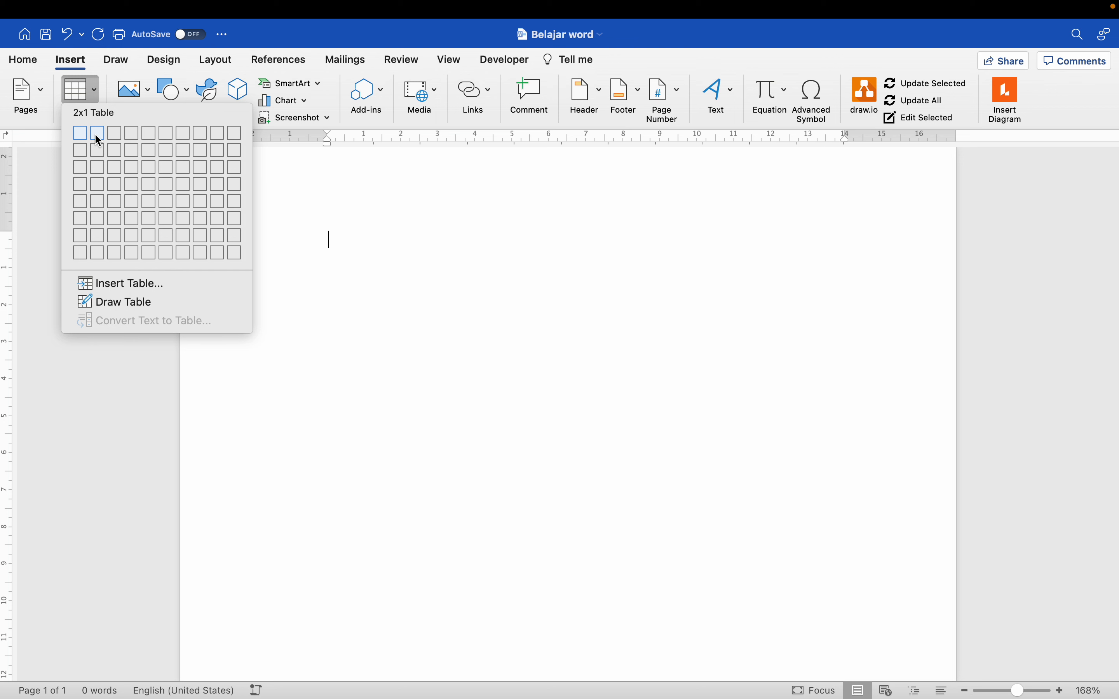
click(110, 150)
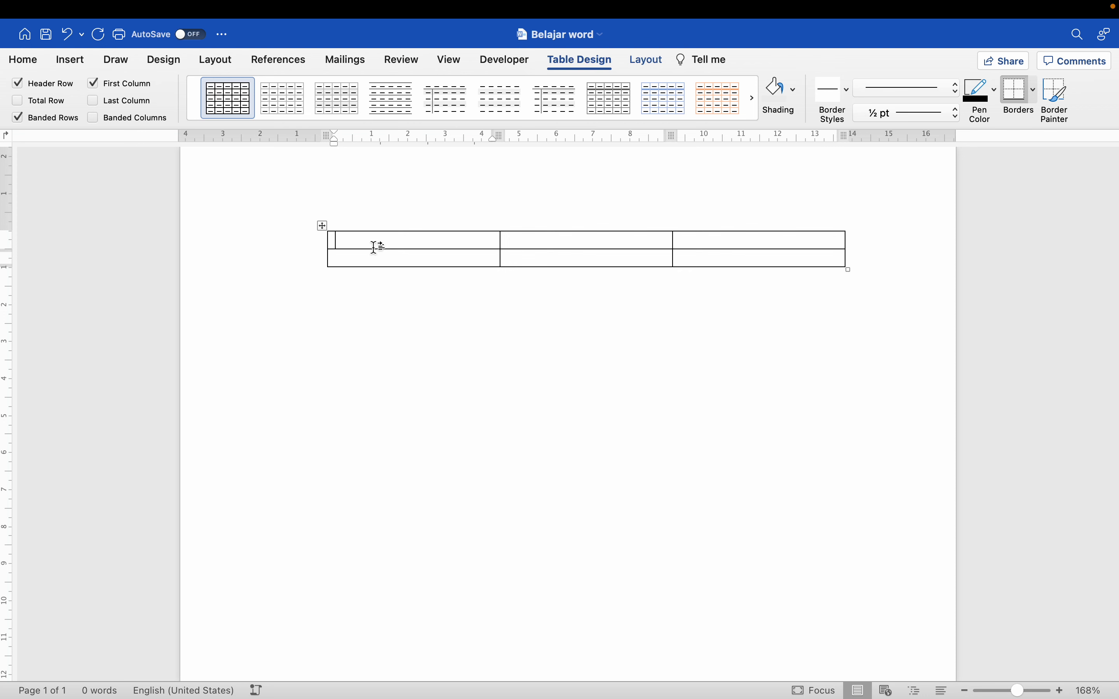
text(KOLOM 1)
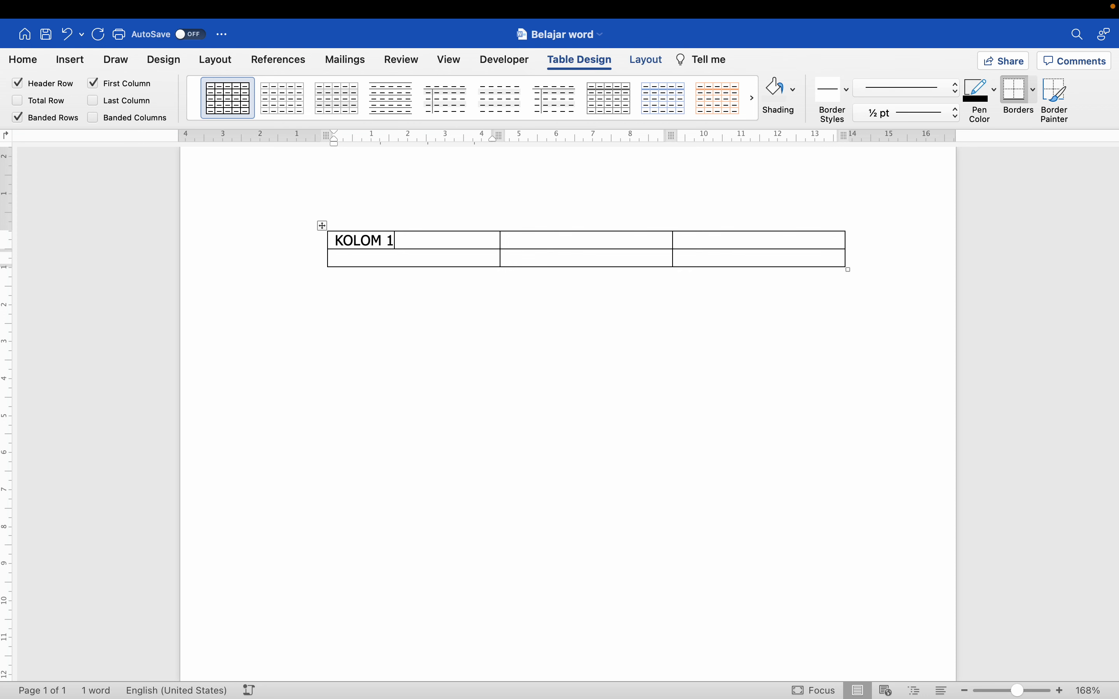
- Enter "KOLOM 2" and "KOLOM 3" in the second and third cells of the table's first row
key(Tab)
text(KOLOM 2)
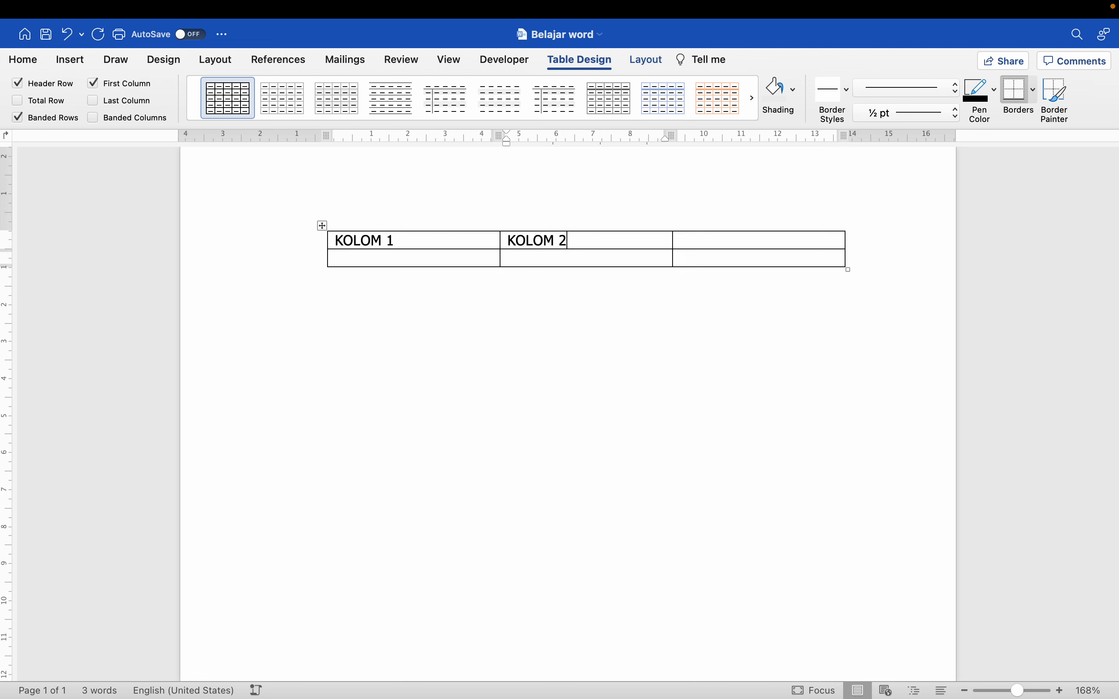
key(Tab)
text(KOLOM 3)
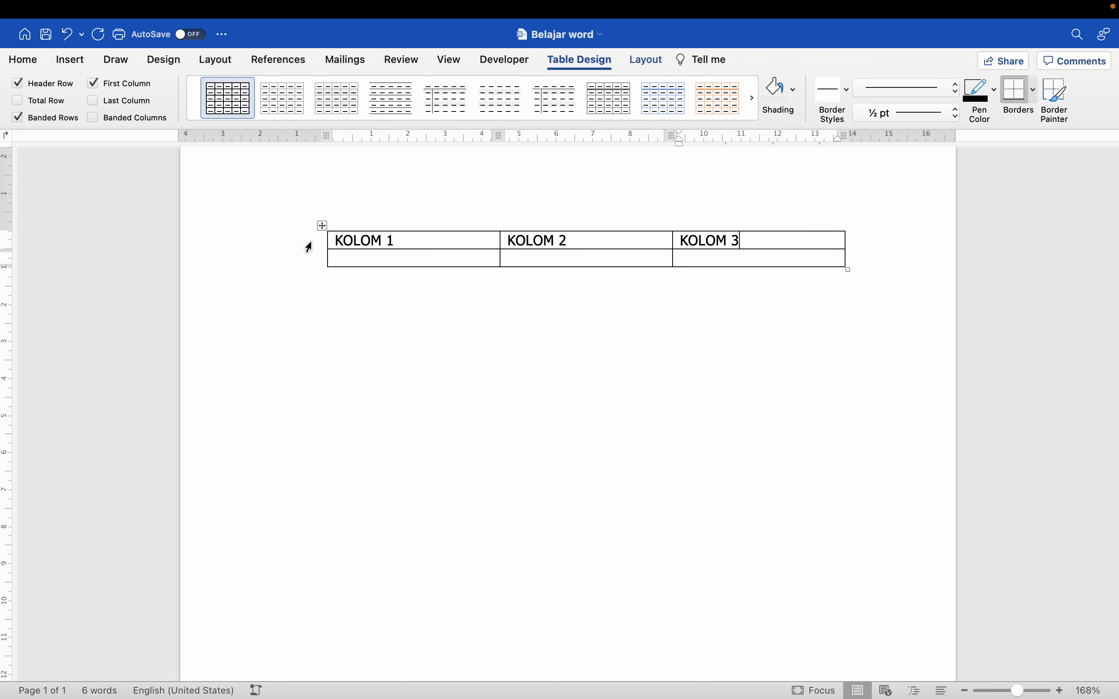
- Select the table's first row and second row in turn, ending with the entire first column selected
click(308, 247)
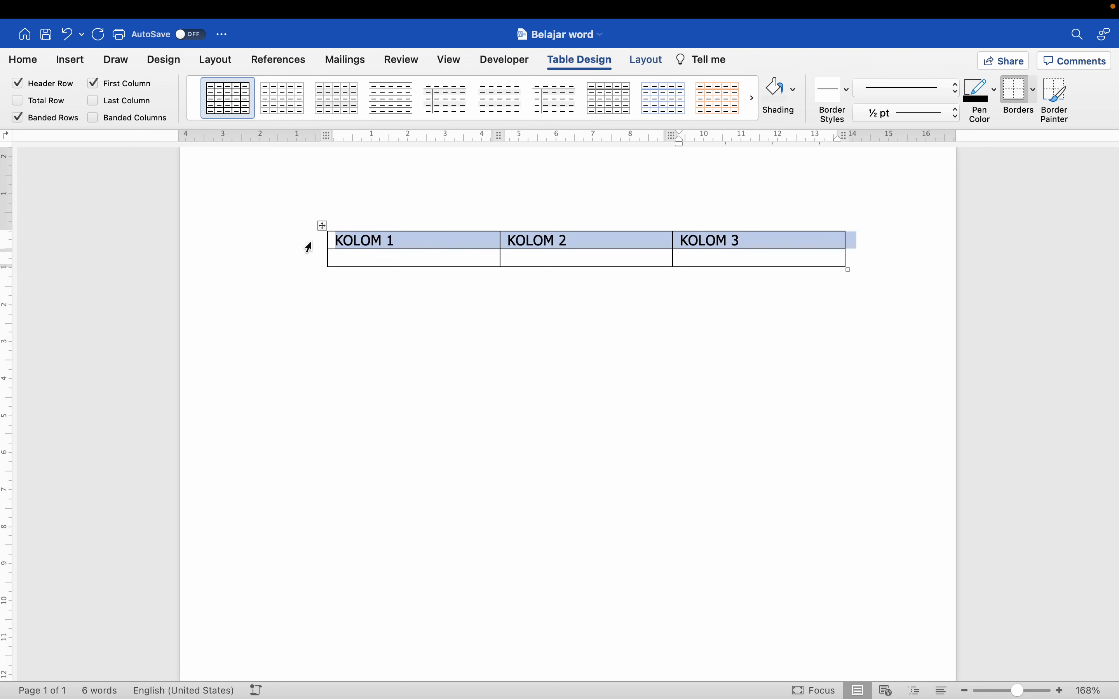
click(322, 265)
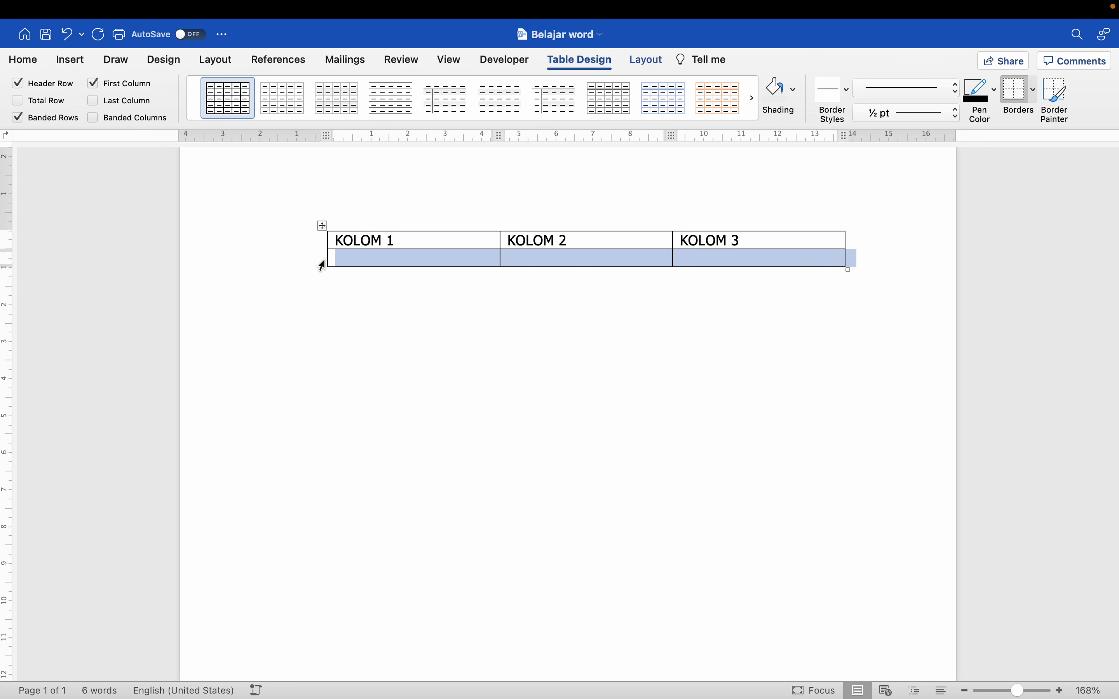
click(335, 259)
click(313, 241)
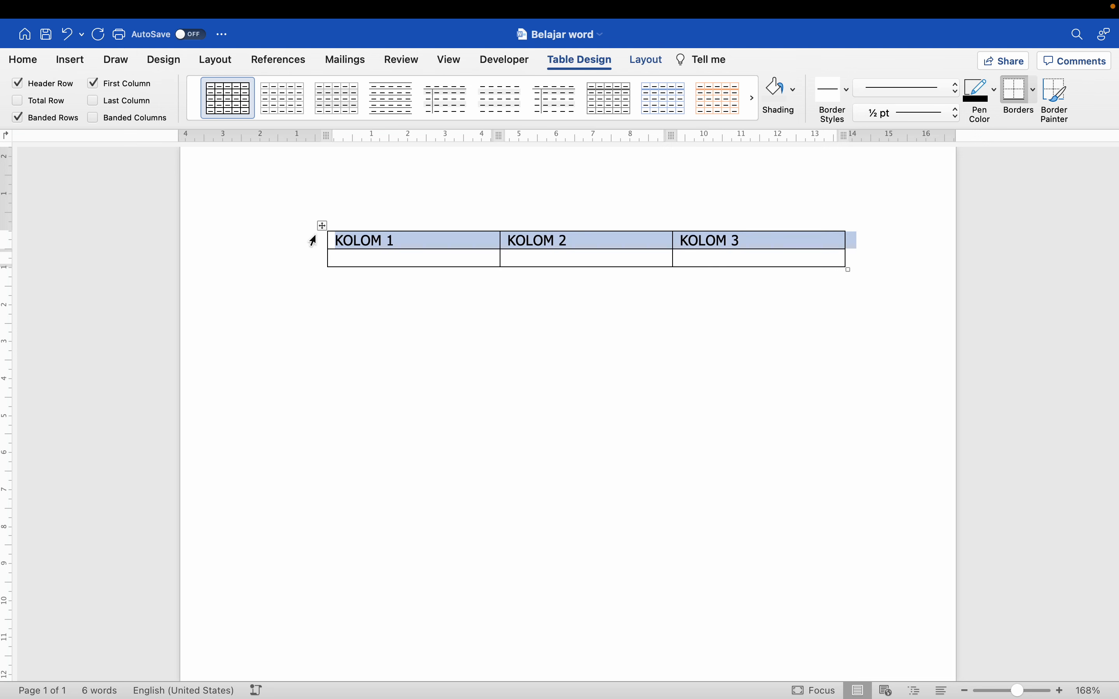
click(313, 259)
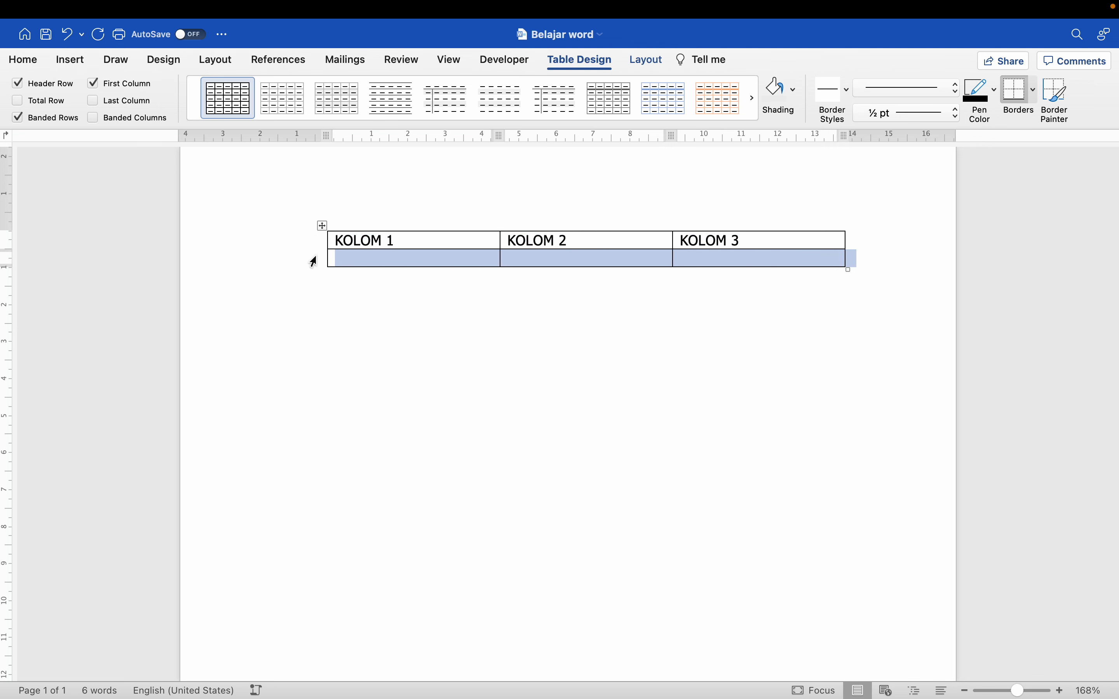
click(385, 230)
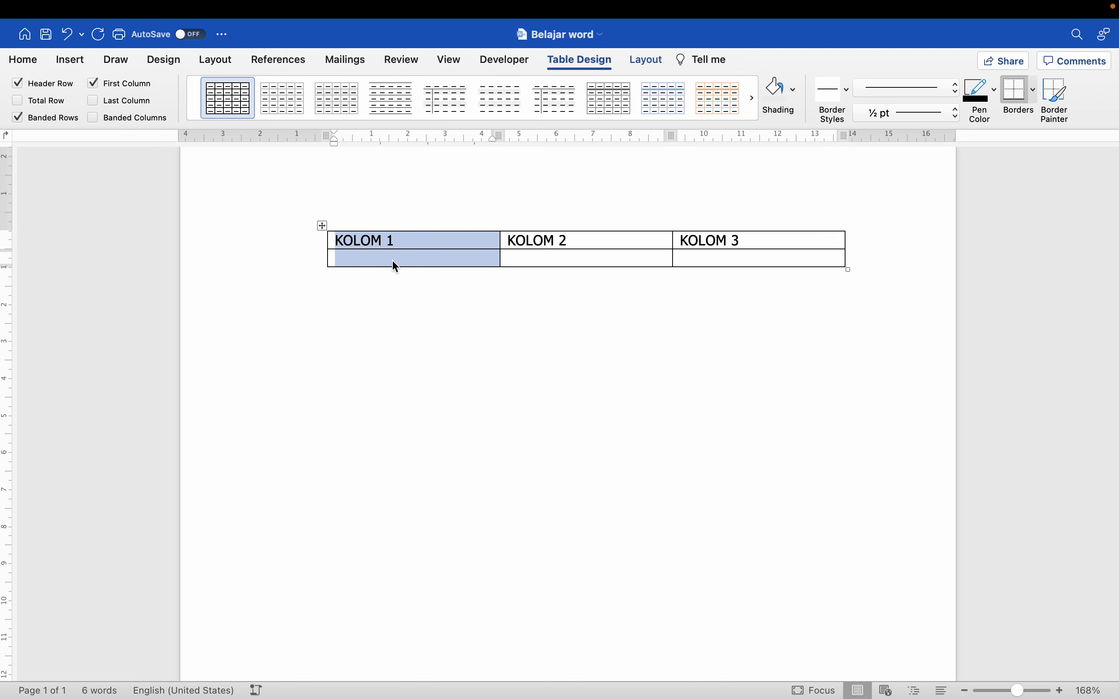
- Extend the table with additional empty rows below the second row until it has eight rows
click(392, 261)
key(Tab)
key(Tab)
key(Tab)
key(Tab)
key(Tab)
key(Tab)
key(Tab)
key(Tab)
key(Tab)
key(Tab)
key(Tab)
key(Tab)
key(Tab)
key(Tab)
key(Tab)
key(Tab)
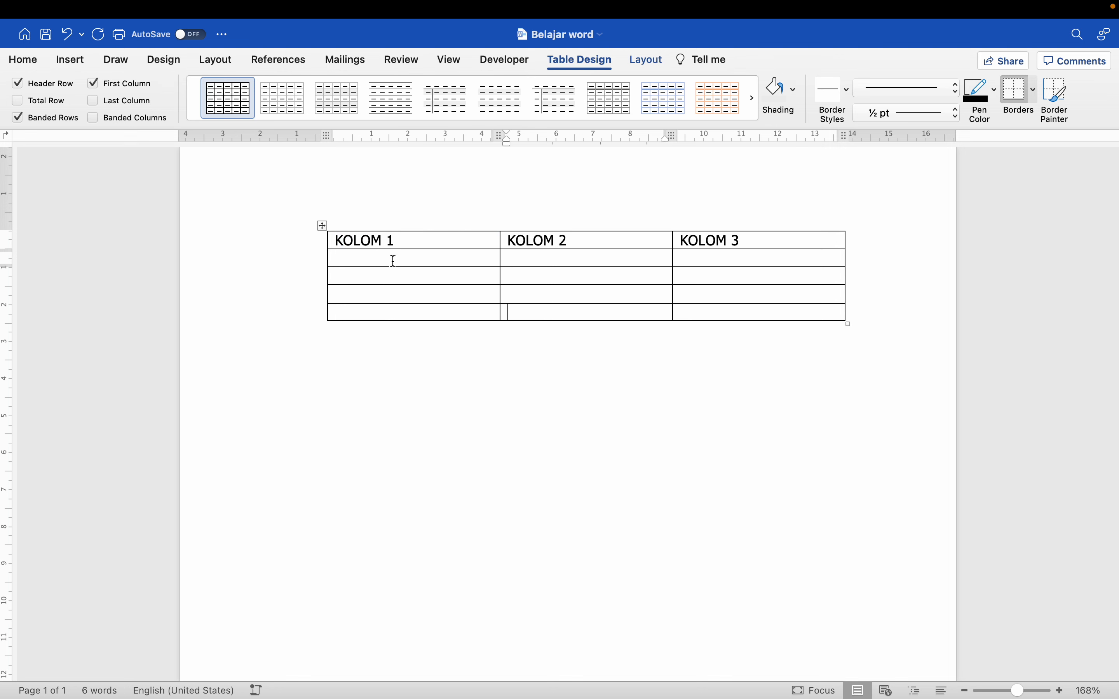
key(Tab)
key(Tab)
- Append "1" to the first column's header cell and number the cells below it from 2 to 8
drag(392, 237, 581, 232)
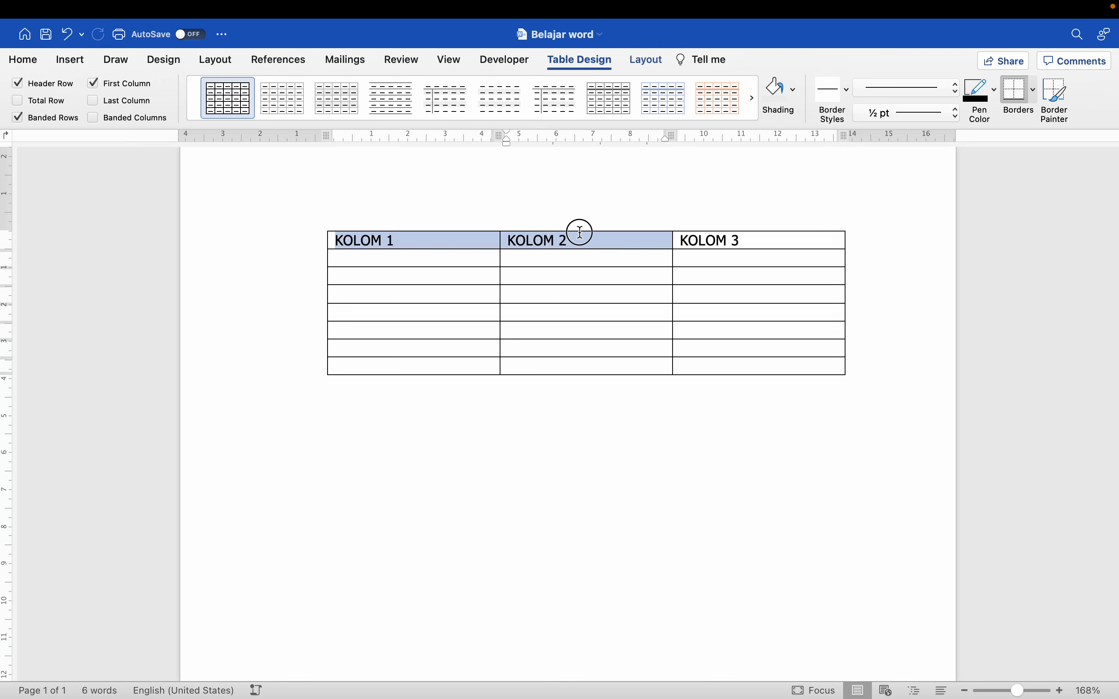
click(417, 227)
click(416, 241)
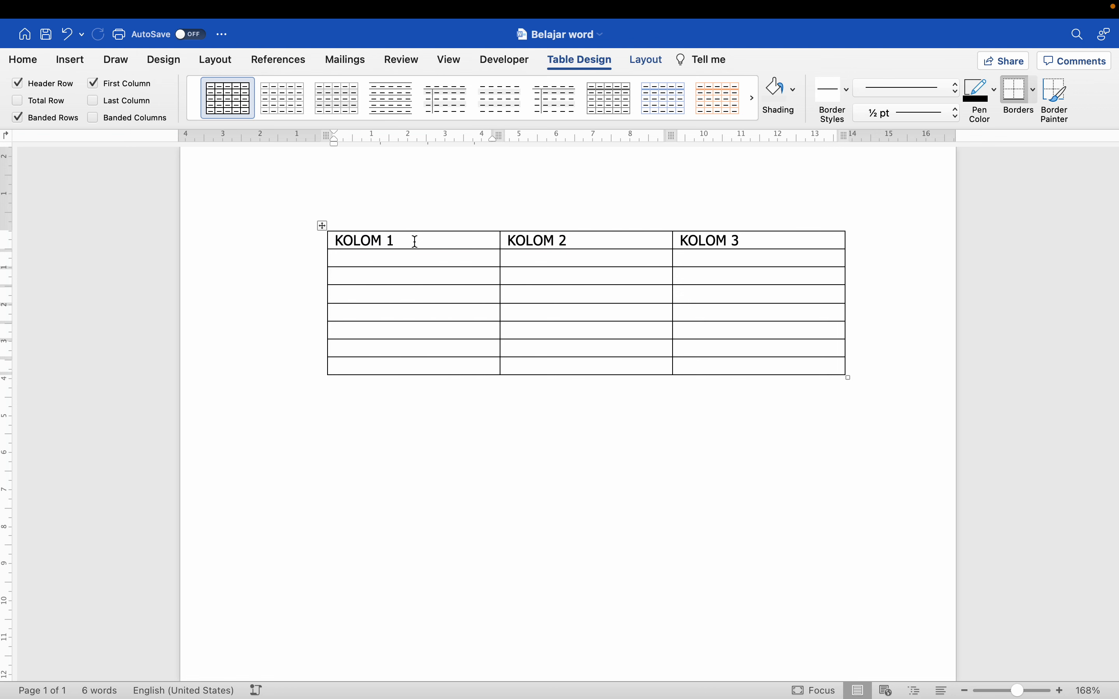
text(1)
key(Down)
text(2 )
text(3)
key(Down)
text(4)
key(Down)
text(5)
text(6)
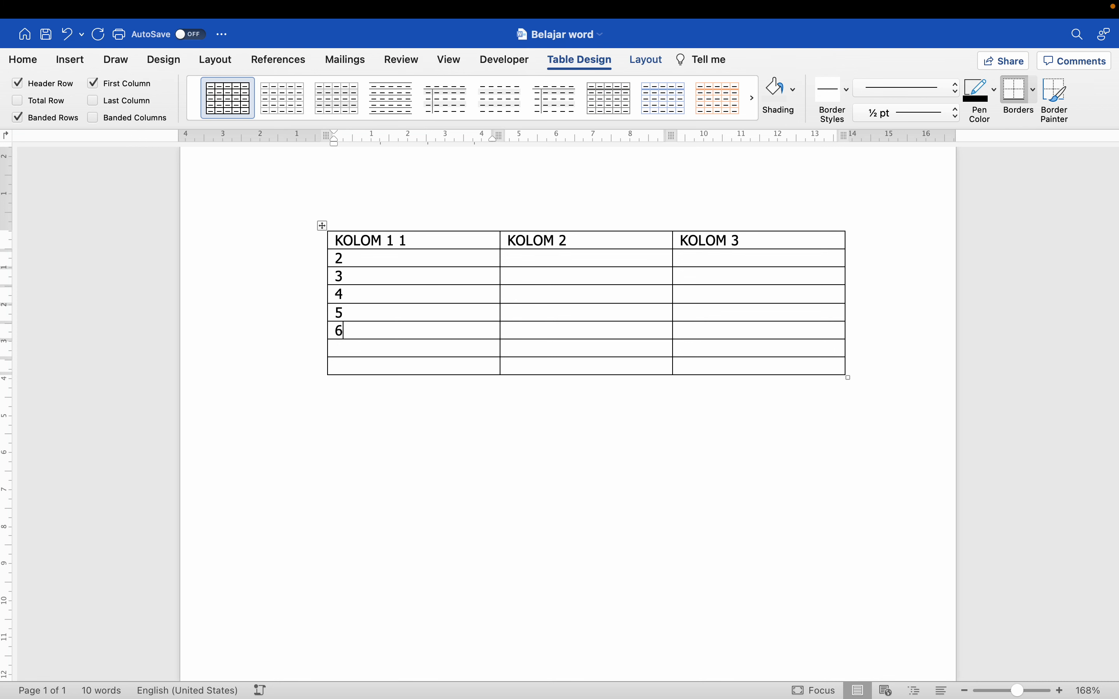
key(Down)
text(7)
key(Down)
text(8)
- Replace the first column's header text with "Sampel"
key(shift+Home)
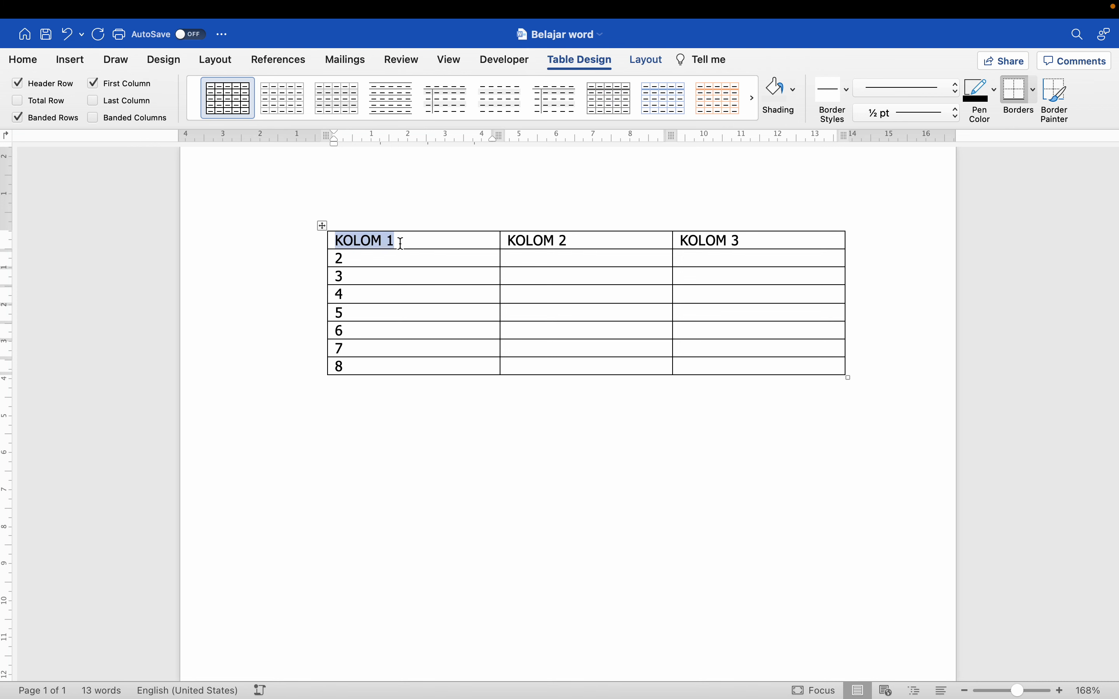
text(NIM)
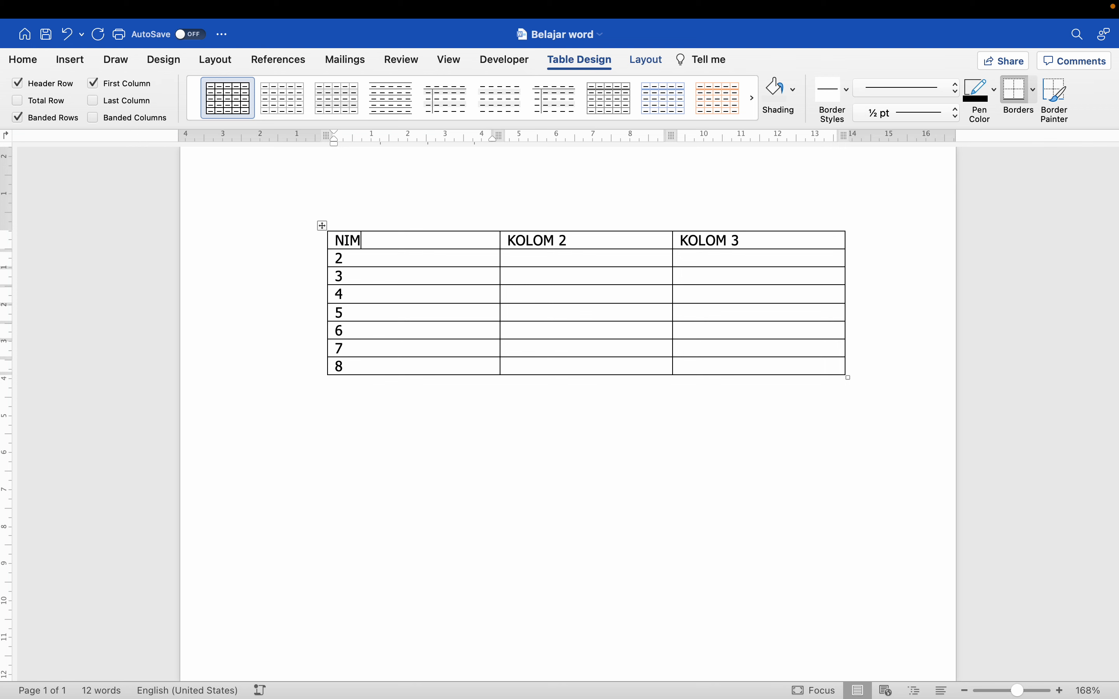
key(BackSpace)
key(BackSpace)
text(ama Mah)
key(BackSpace)
key(BackSpace)
key(BackSpace)
key(BackSpace)
key(BackSpace)
key(BackSpace)
key(BackSpace)
key(BackSpace)
text(Sampel)
- Replace the second column's header "KOLOM 2" with "Hasil Belajar"
key(Tab)
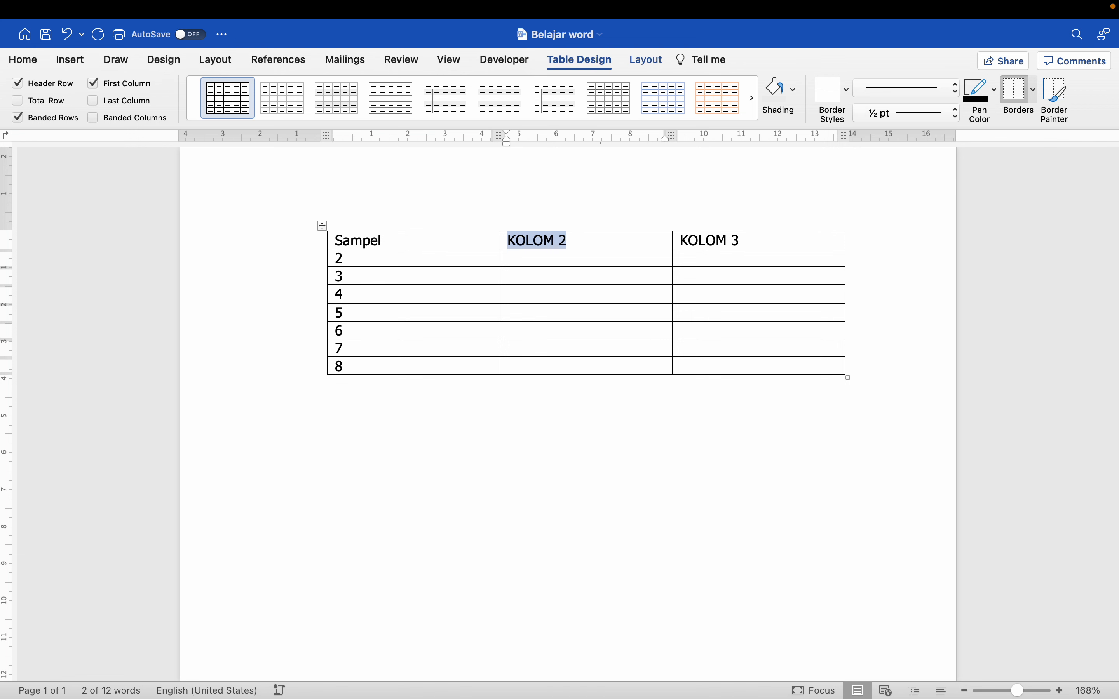
text(Hasil )
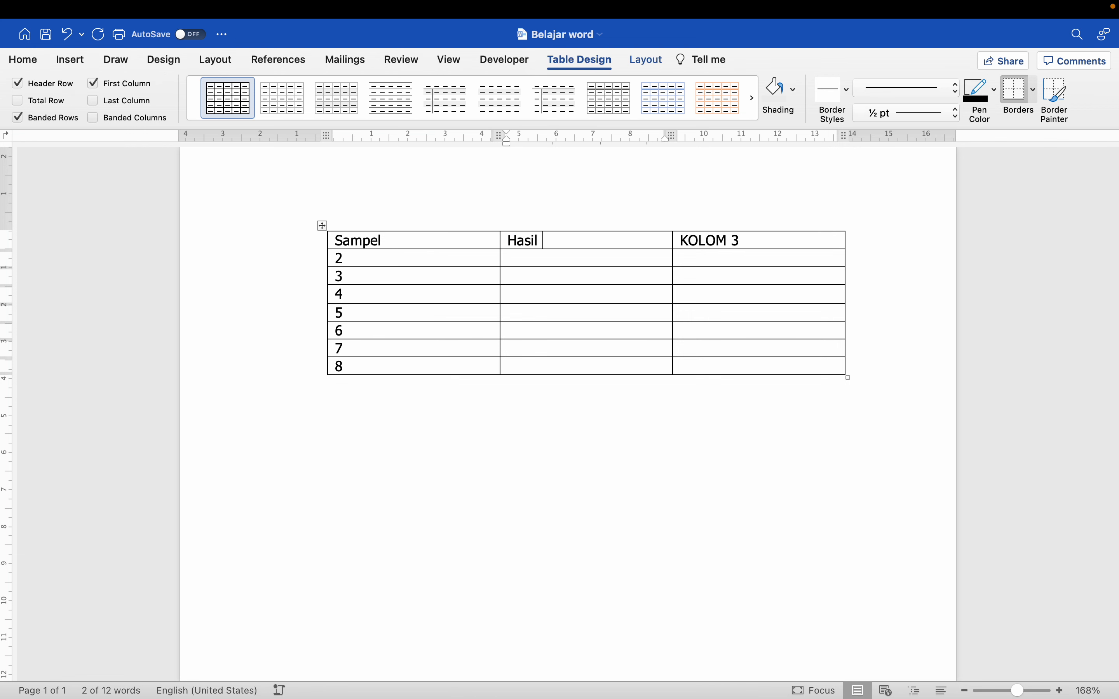
text(Belaja)
key(BackSpace)
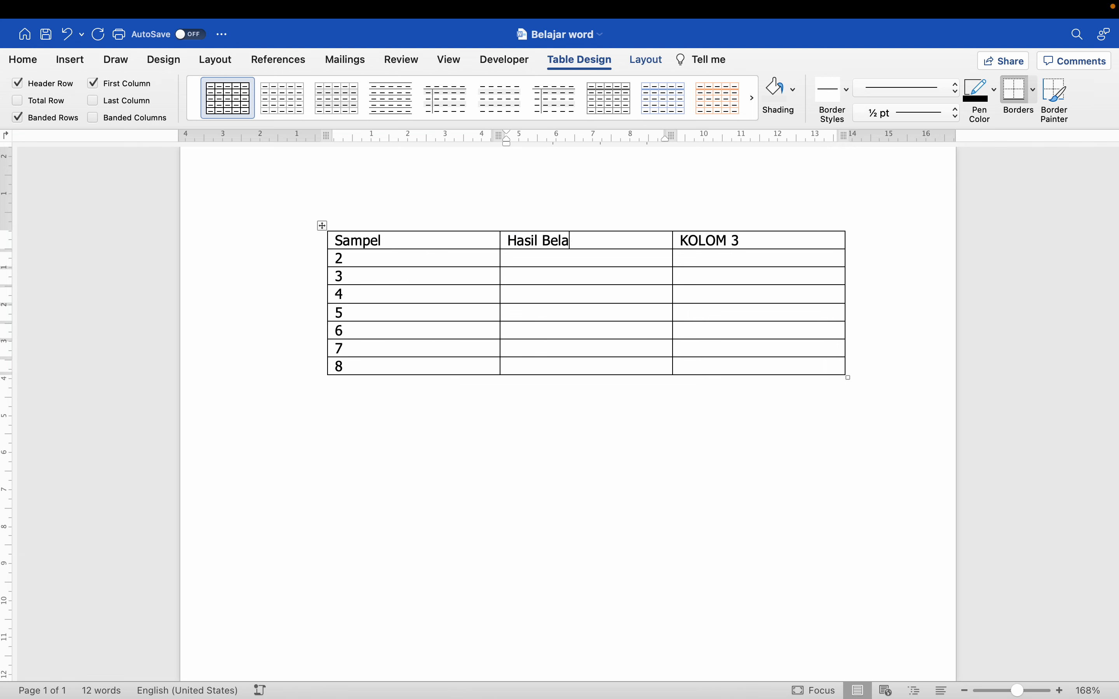
text(jar)
key(Tab)
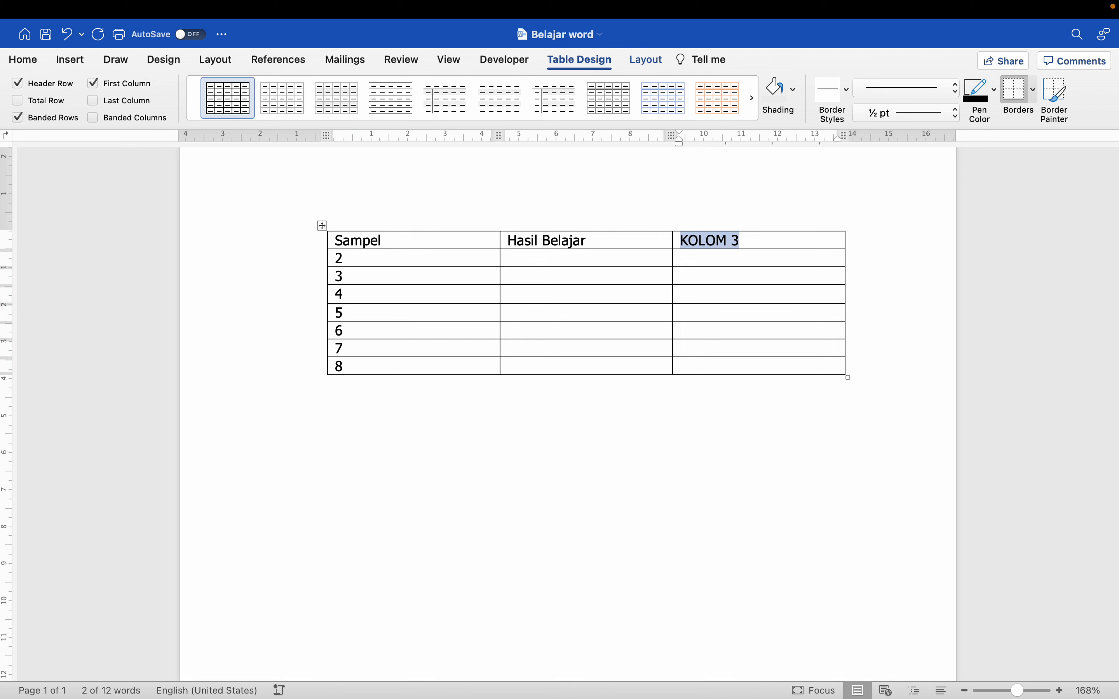
- Change the second column's header to "Nilai Pretest"
triple_click(591, 239)
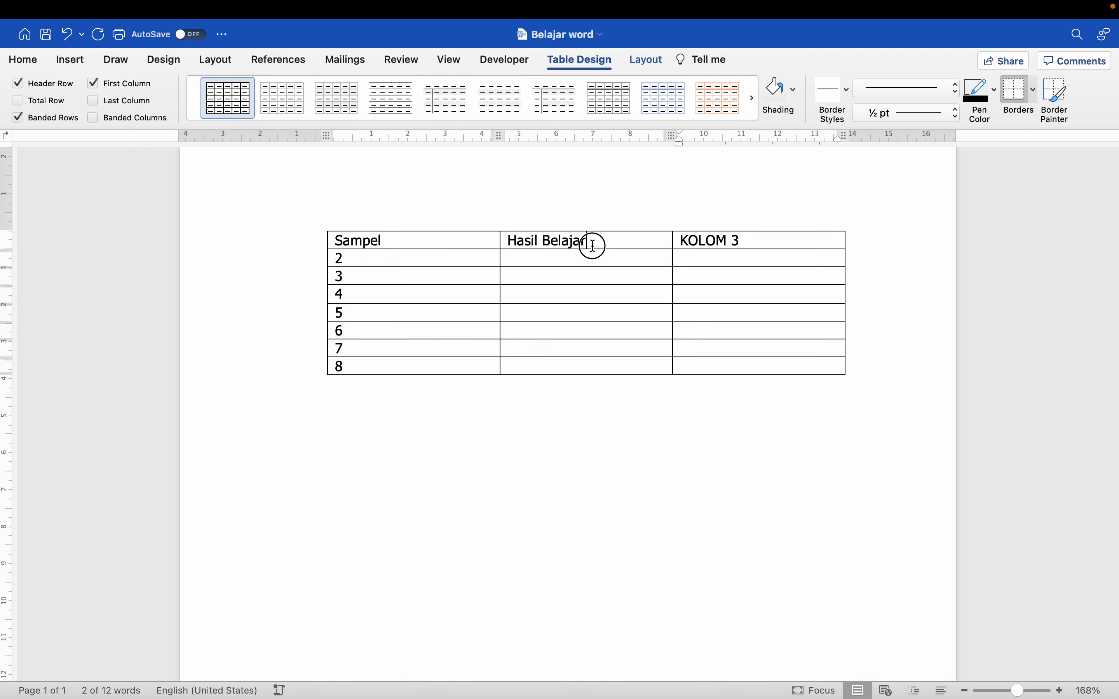
text(Nilai PRet)
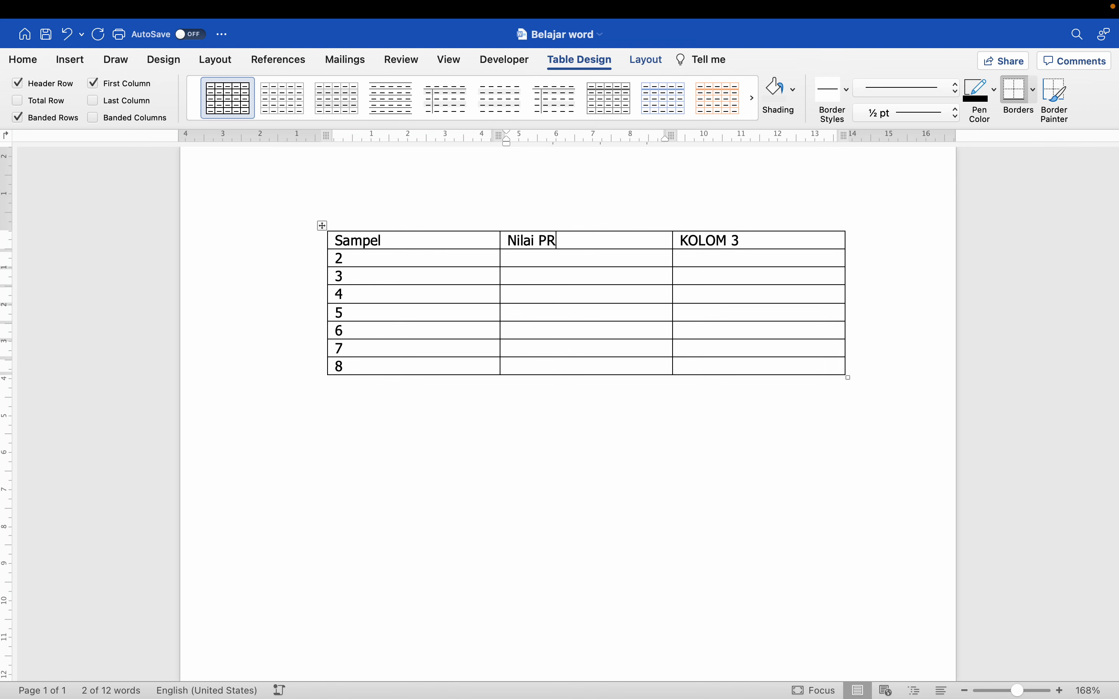
key(BackSpace)
key(BackSpace)
key(BackSpace)
text(retest)
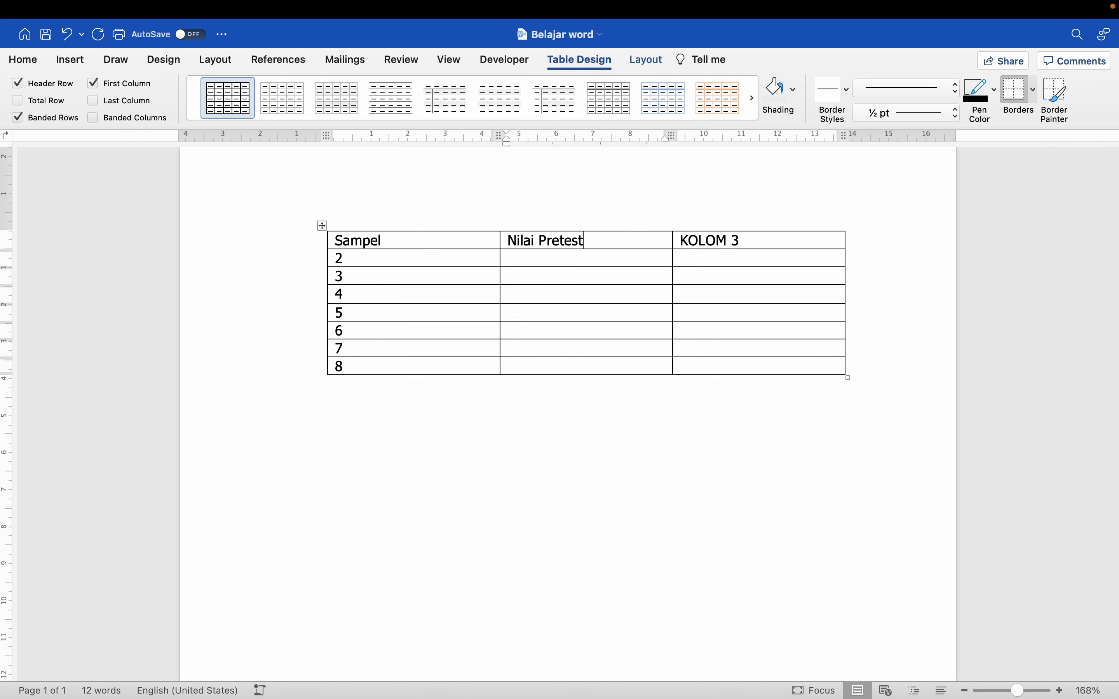
- Replace the third column's header "KOLOM 3" with "Nilai Posttest"
key(Tab)
text(Nua)
key(BackSpace)
key(BackSpace)
text(ilai P)
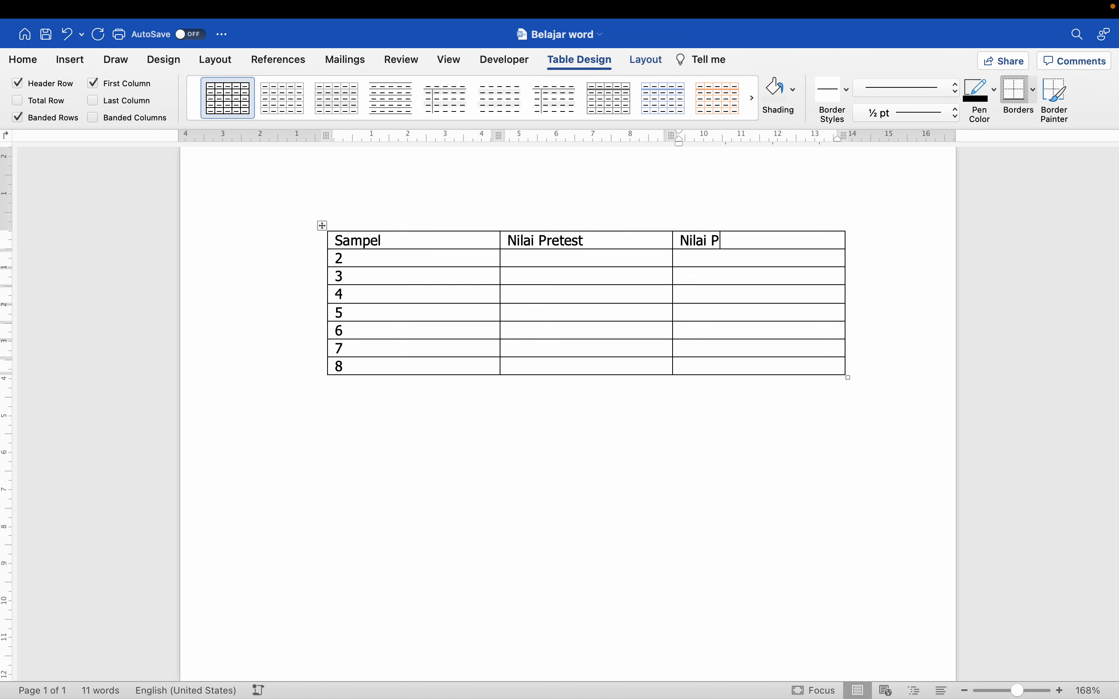
text(osttest)
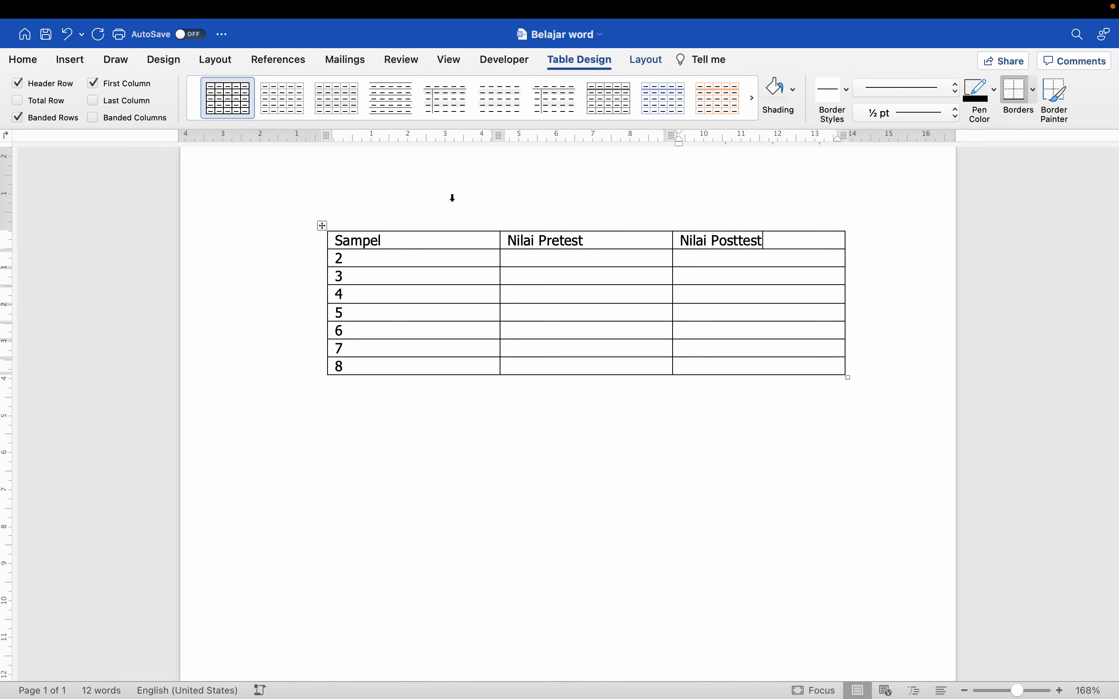
- Renumber the cells below the "Sampel" header from 1 to 7
click(380, 254)
key(BackSpace)
text(1)
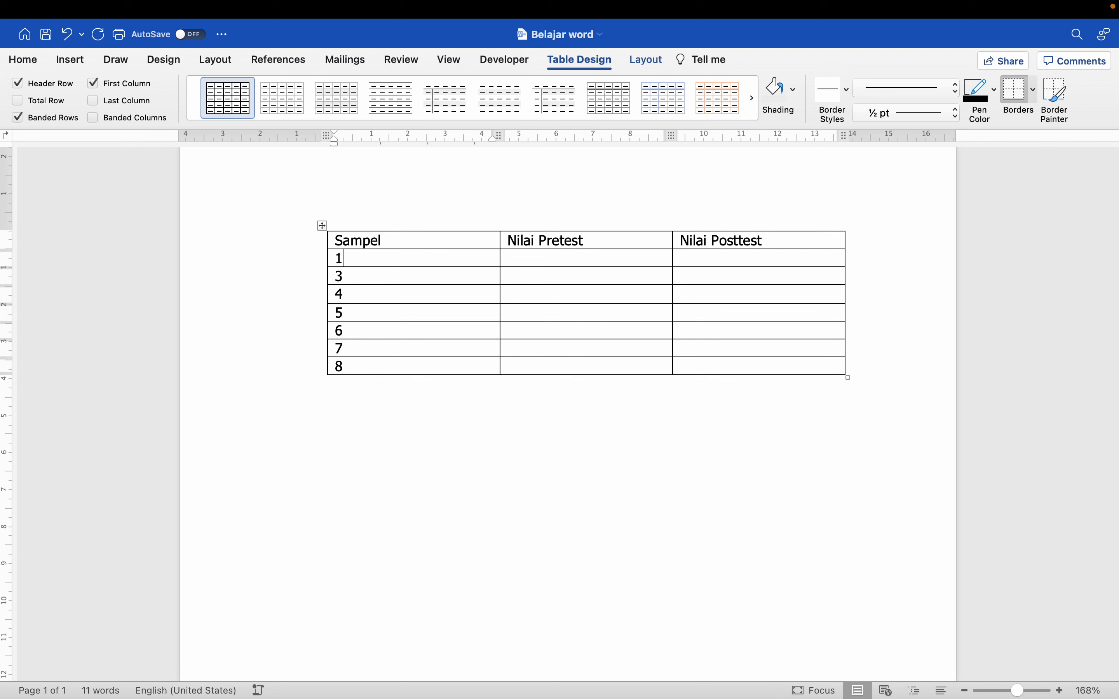
key(BackSpace)
text(2)
key(Down)
key(BackSpace)
text(3)
key(Down)
key(BackSpace)
text(3)
key(BackSpace)
text(5)
key(BackSpace)
text(6)
key(Down)
key(BackSpace)
text(7)
- Fill the Nilai Pretest column for samples 1 to 7 with 60, 70, 67, 78, 80, 80 and 80
click(516, 256)
text(60 )
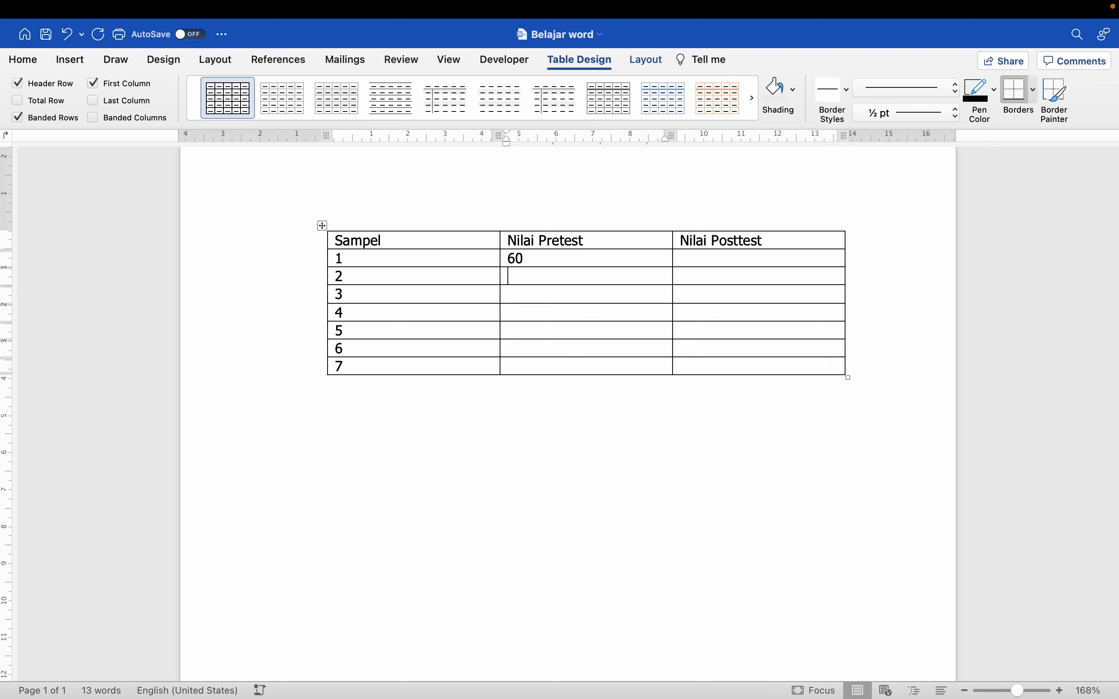
text(70 )
text(67 )
text(78 )
text(80 )
text(80)
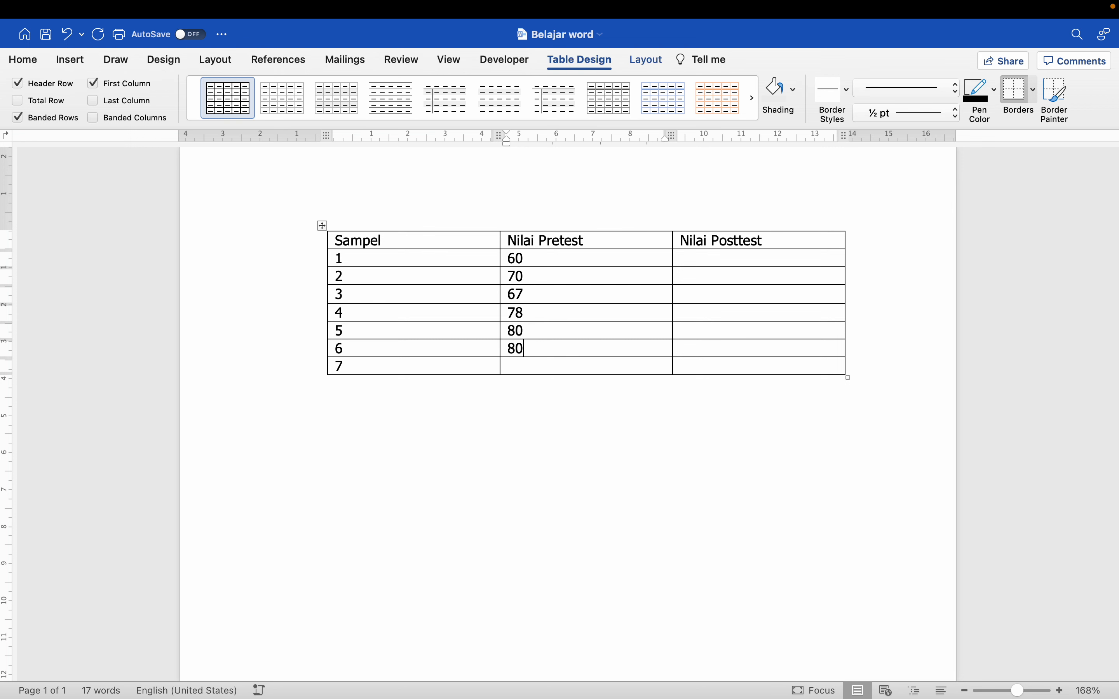
key(Down)
text(80)
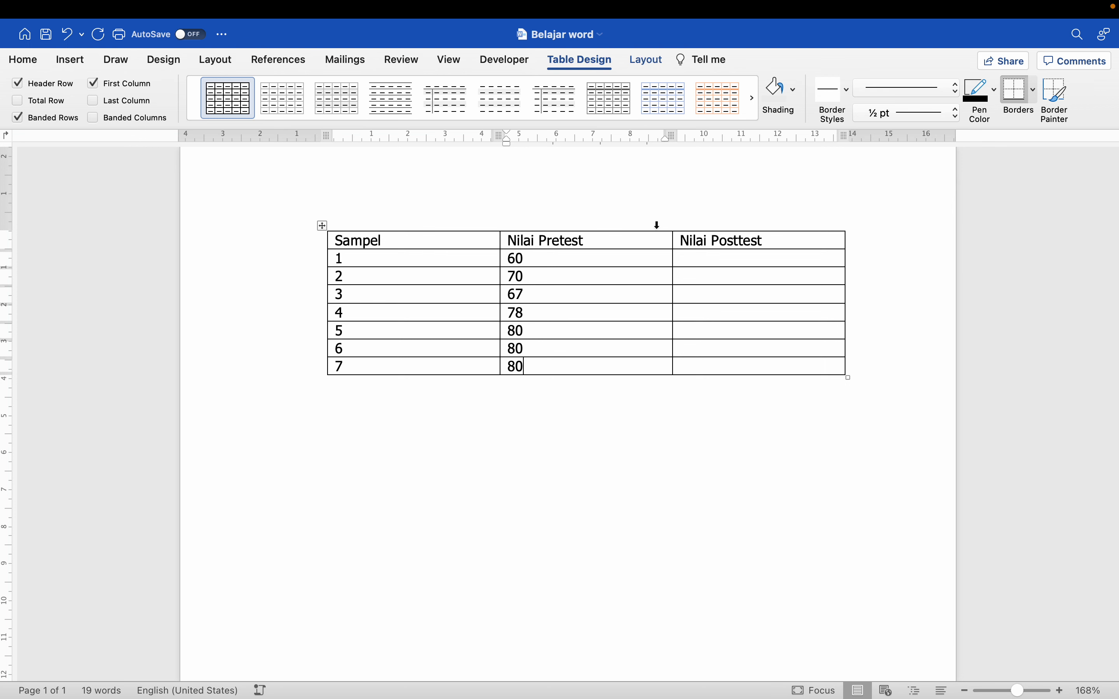
- Fill the Nilai Posttest column for samples 1 to 7 with 90, 80, 90, 90, 50, 70 and 90
click(708, 264)
text(90)
key(Down)
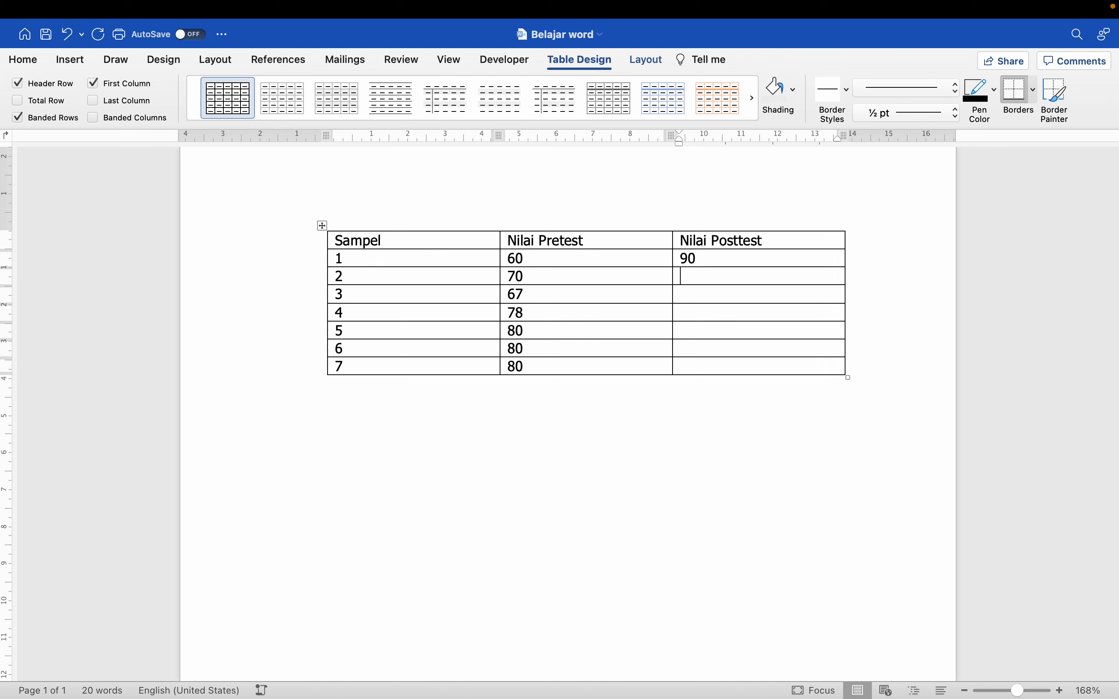
text(80)
key(Down)
text(90)
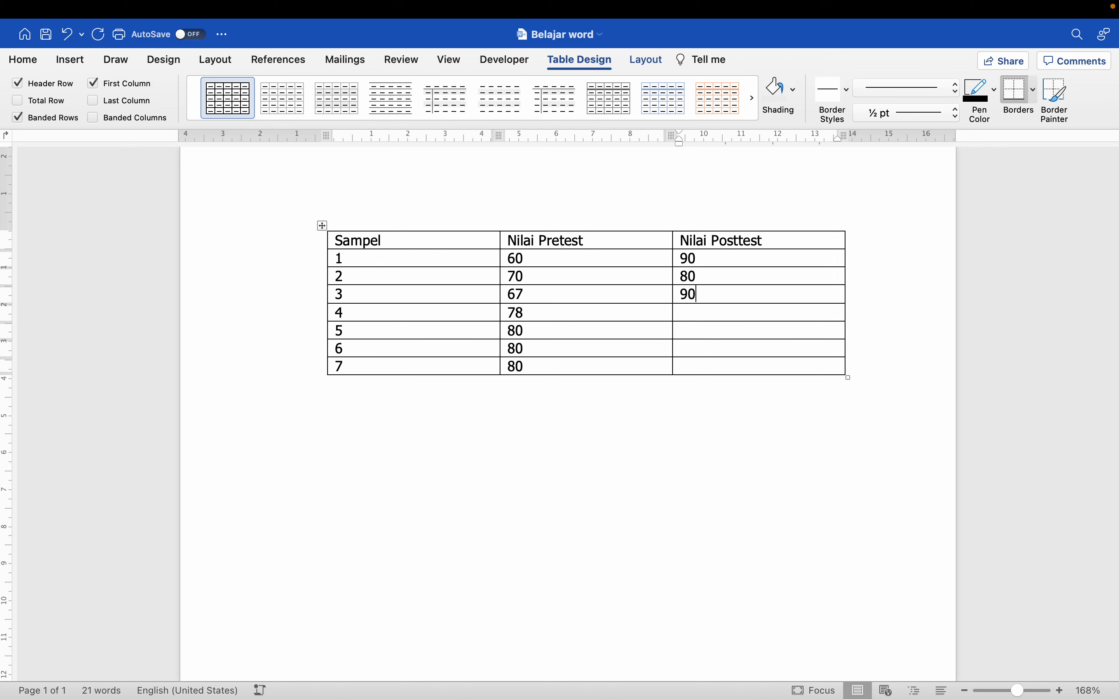
key(Down)
text(90)
key(Down)
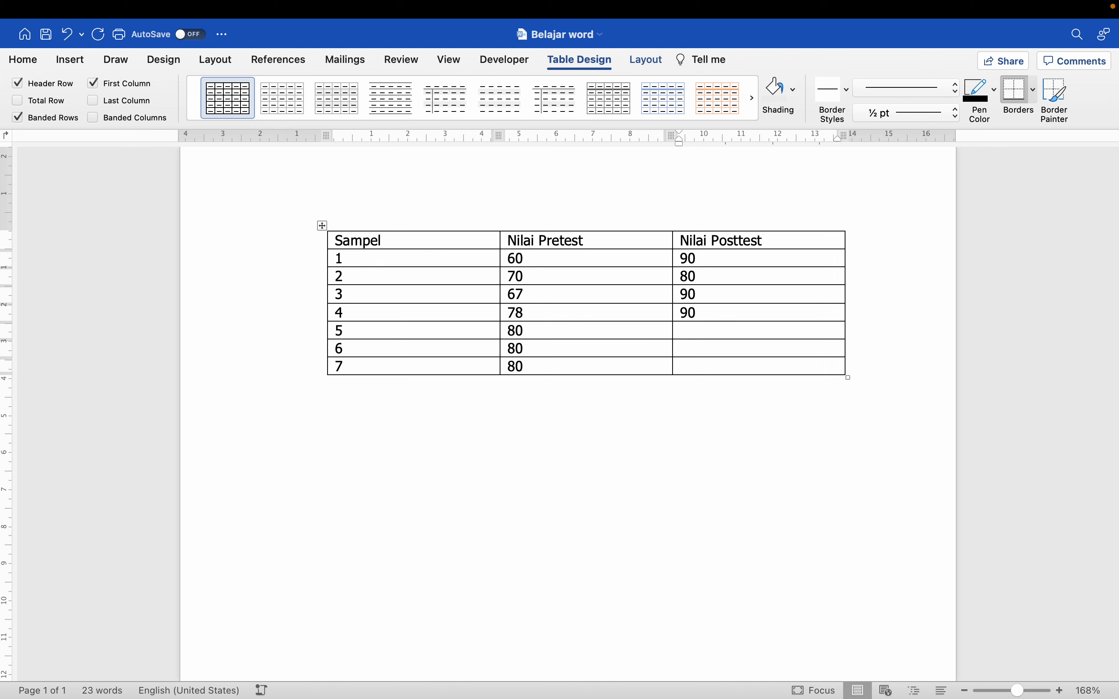
text(50)
text(70)
key(Down)
text(010)
key(BackSpace)
key(BackSpace)
key(BackSpace)
text(90)
- Insert a line above the table and enter the caption "Tabel 1. Daftar Nilai Pretest dan Posttest"
click(450, 186)
key(Left)
key(Return)
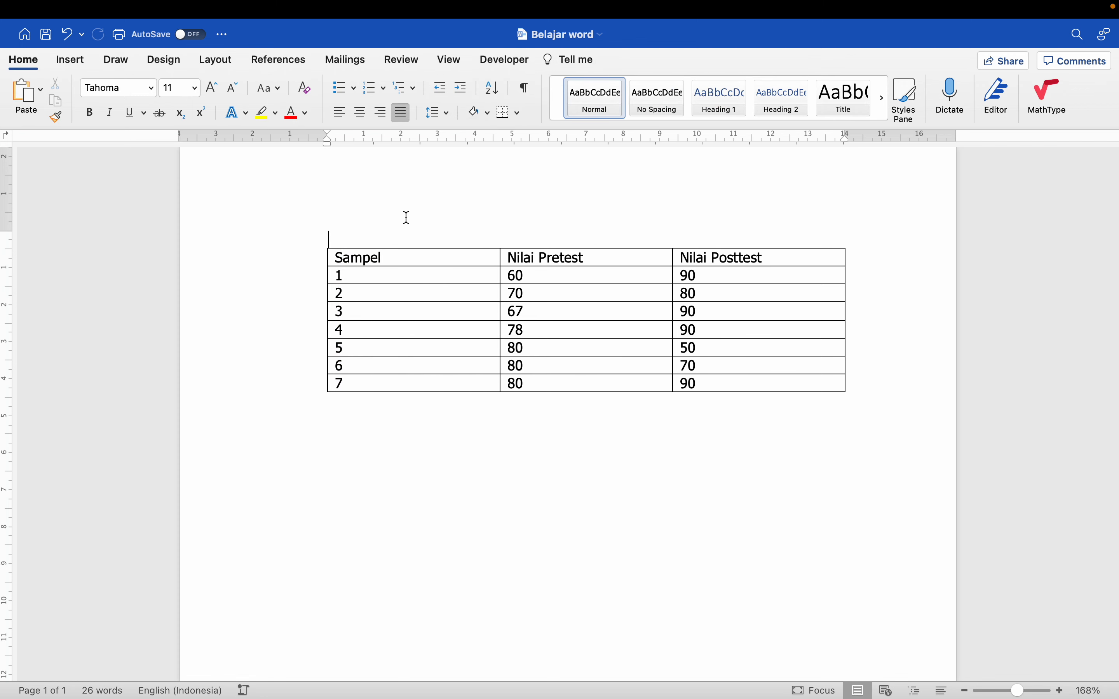
text(Tabel 1. Daftar)
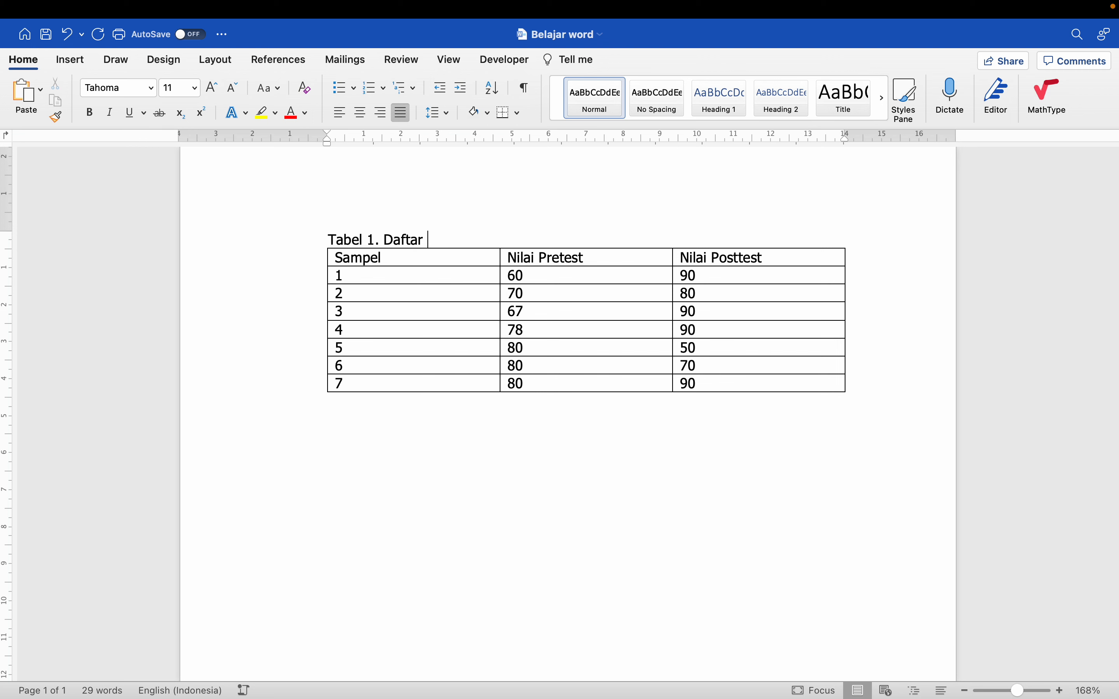
text( Nilai Pretest dan Postt)
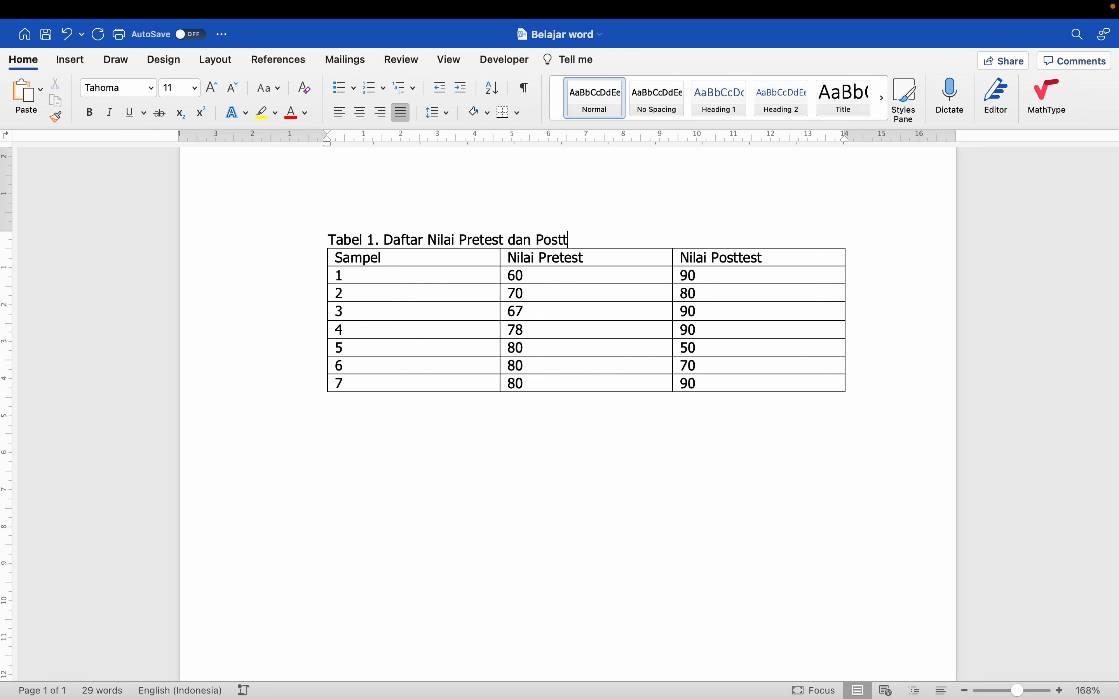
text(est)
- Colour the whole table caption red and select its title text "Daftar Nilai Pretest dan Posttest"
click(311, 241)
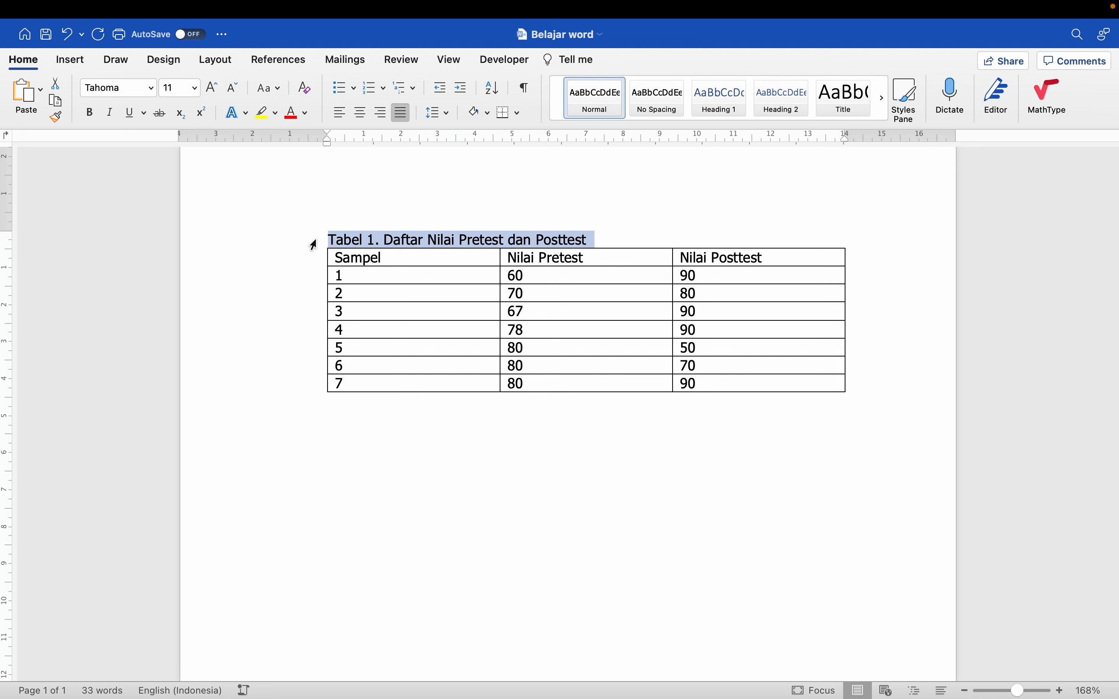
click(290, 116)
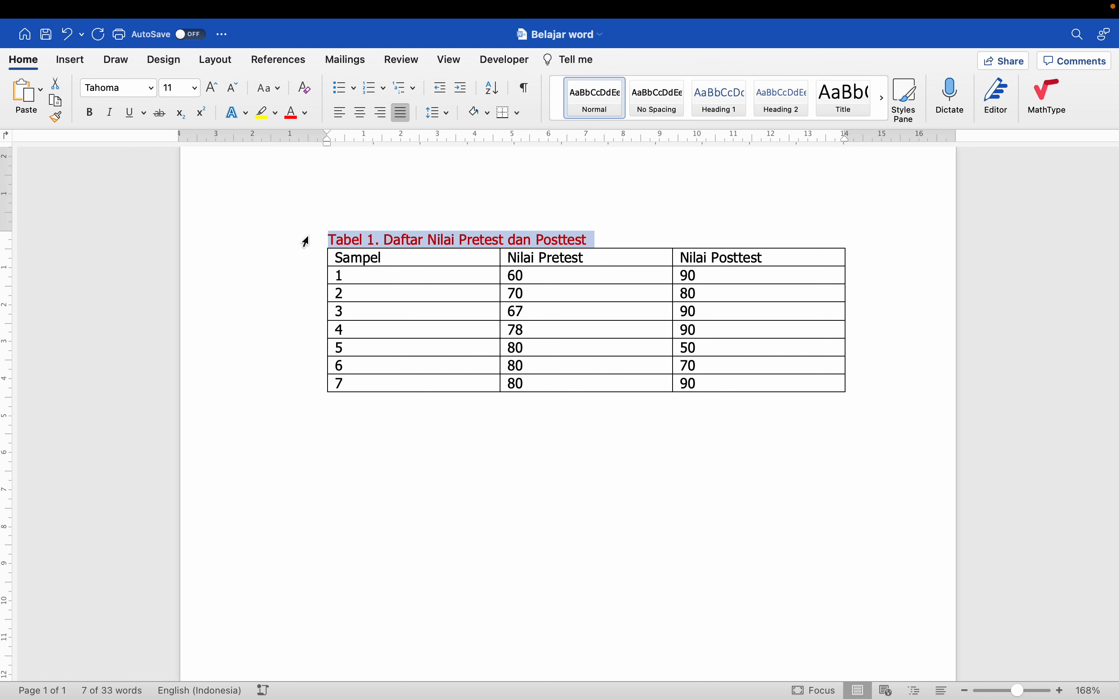
click(360, 238)
drag(382, 238, 590, 233)
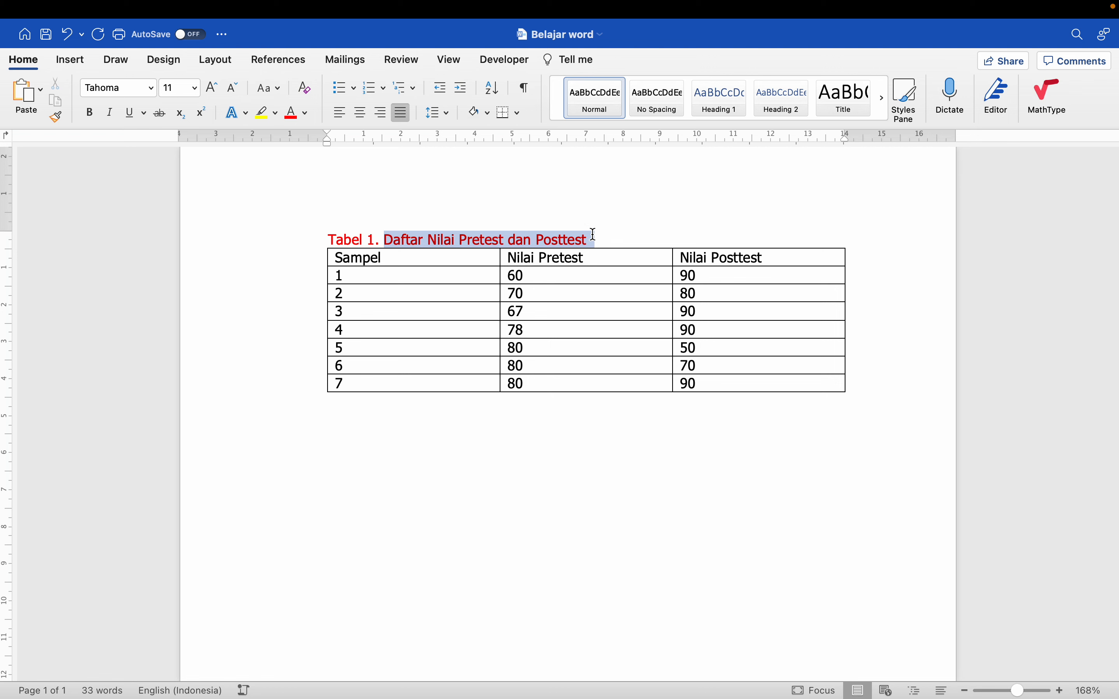
- Select the full red caption line and the entire table in turn
click(282, 247)
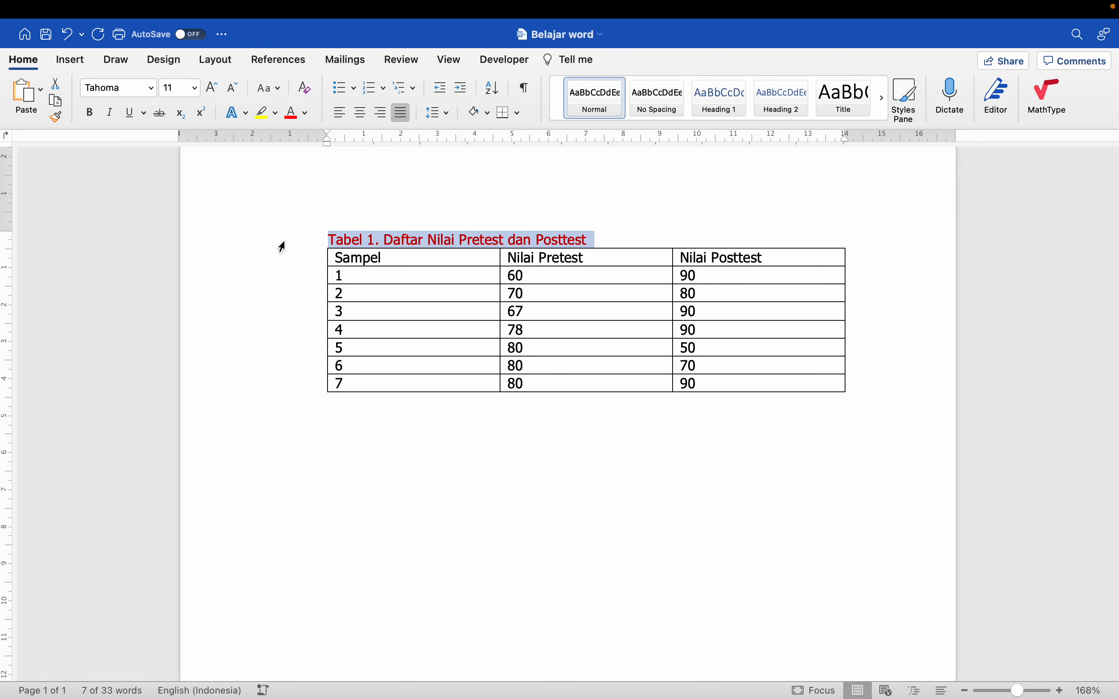
click(323, 244)
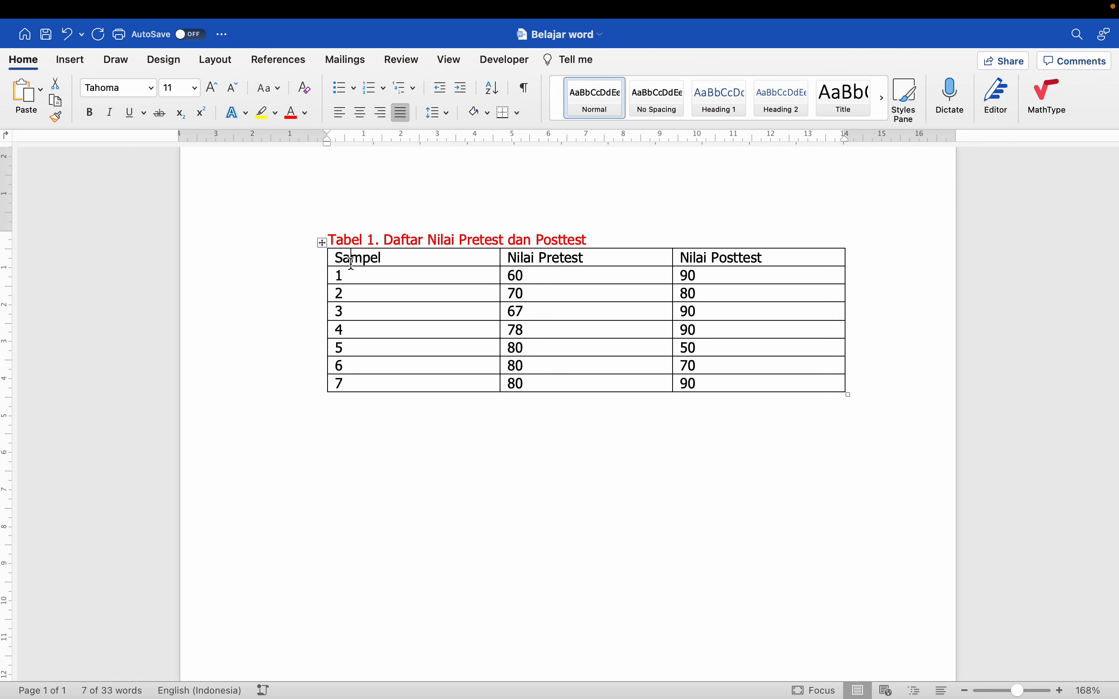
click(324, 244)
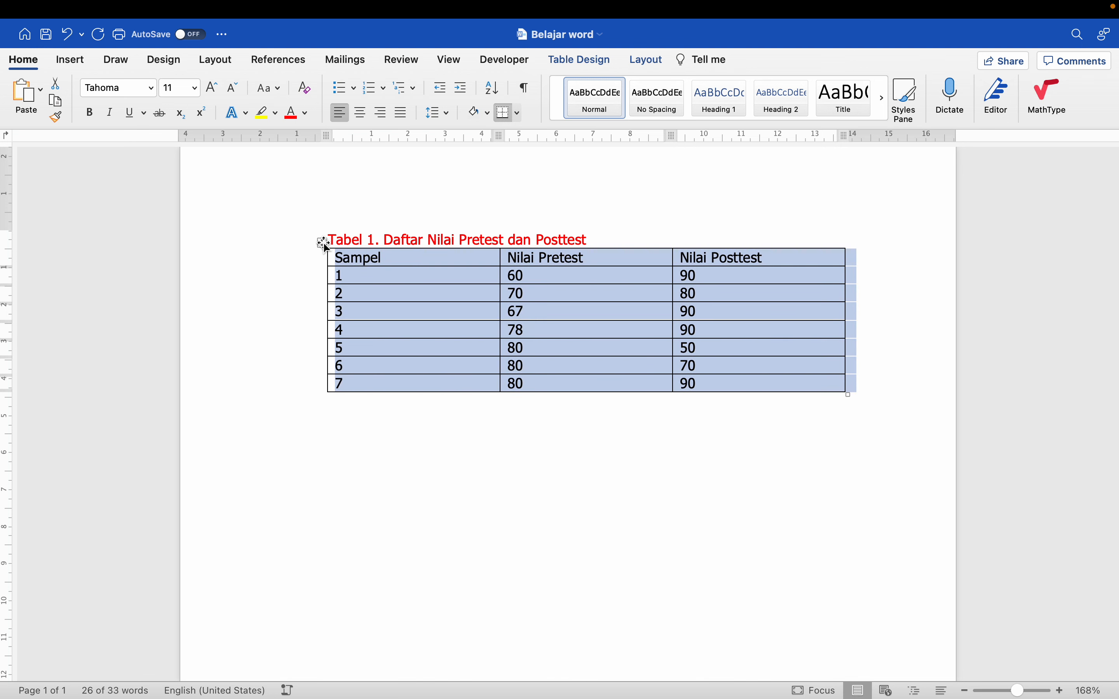
click(316, 241)
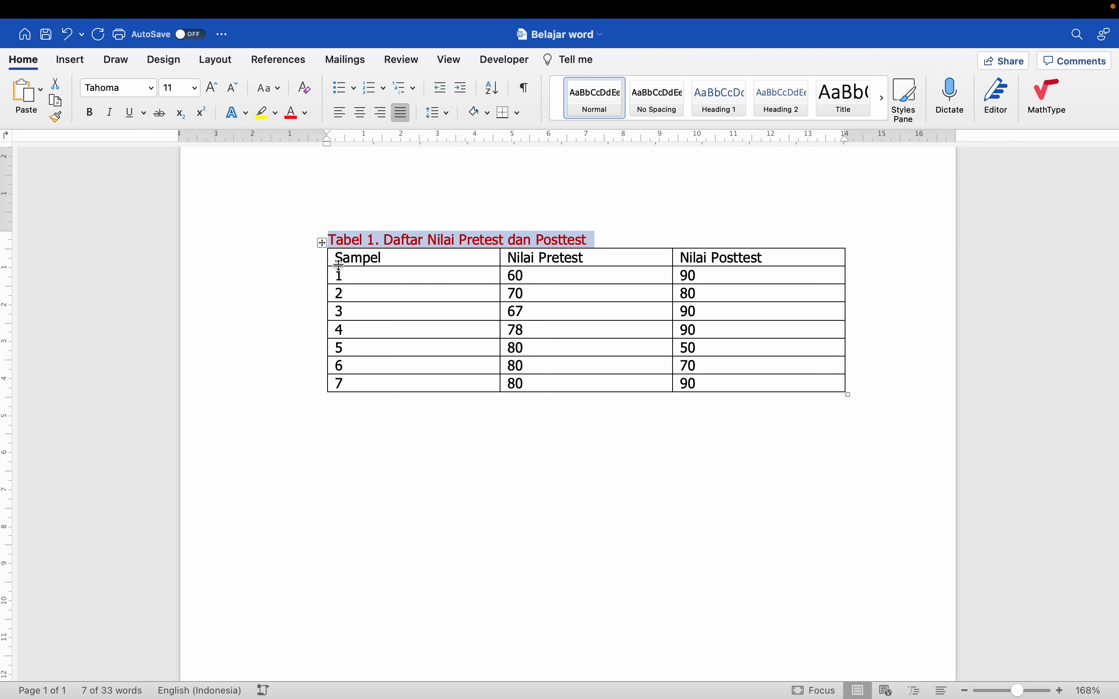
click(324, 244)
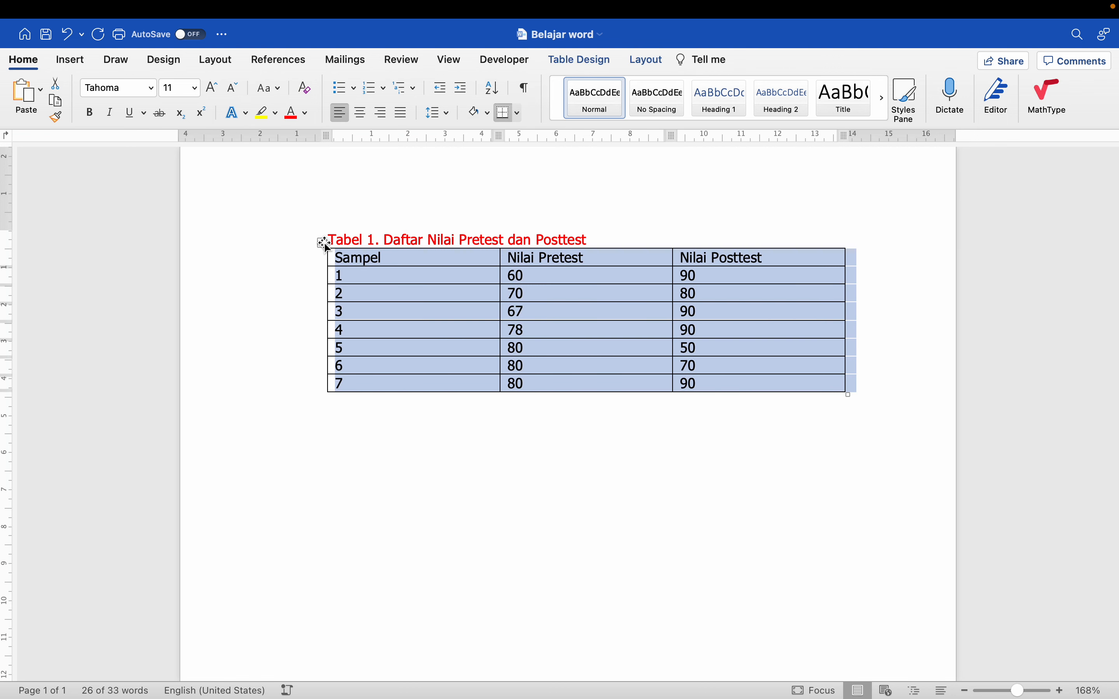
- Make the table's header row (Sampel, Nilai Pretest, Nilai Posttest) bold
click(299, 264)
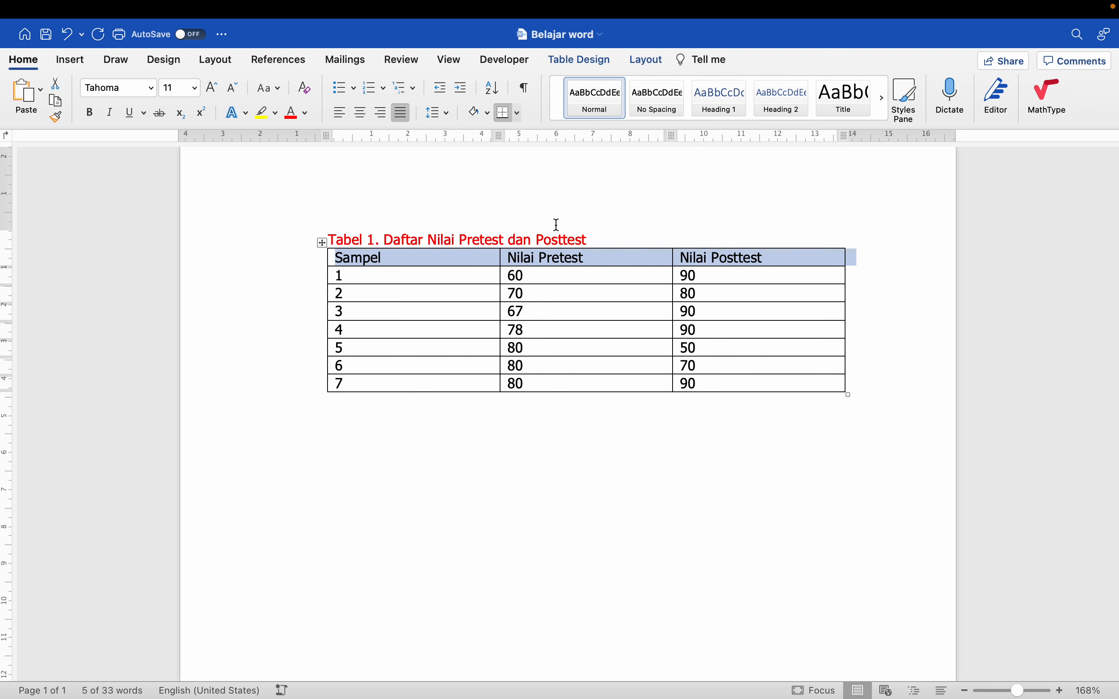
click(97, 113)
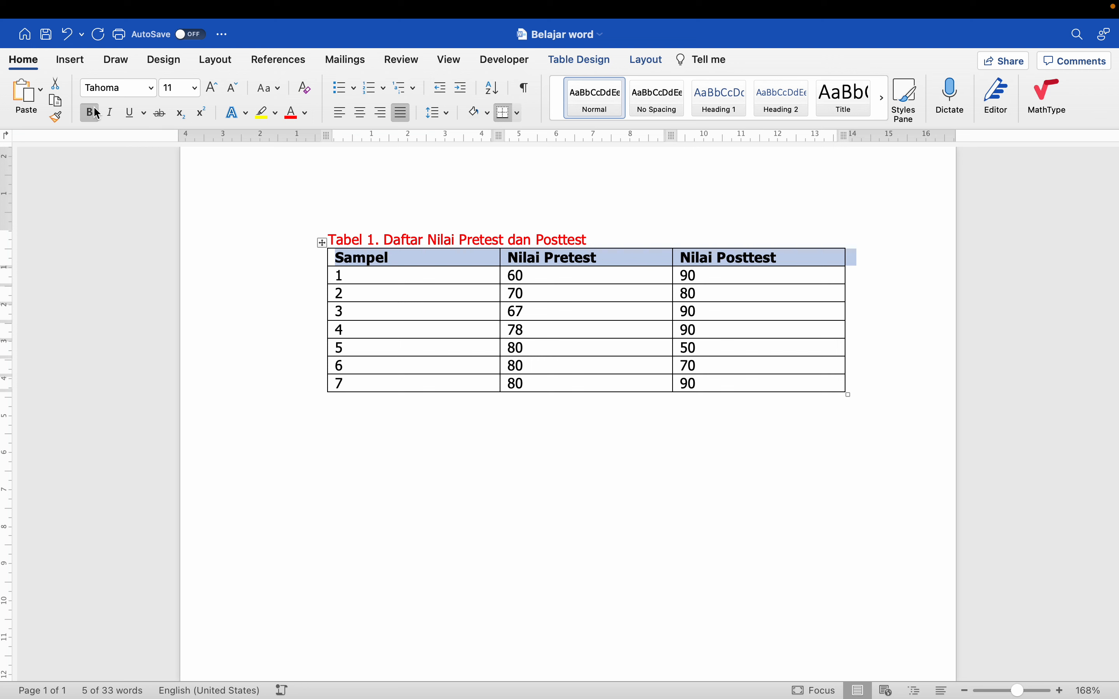
click(92, 112)
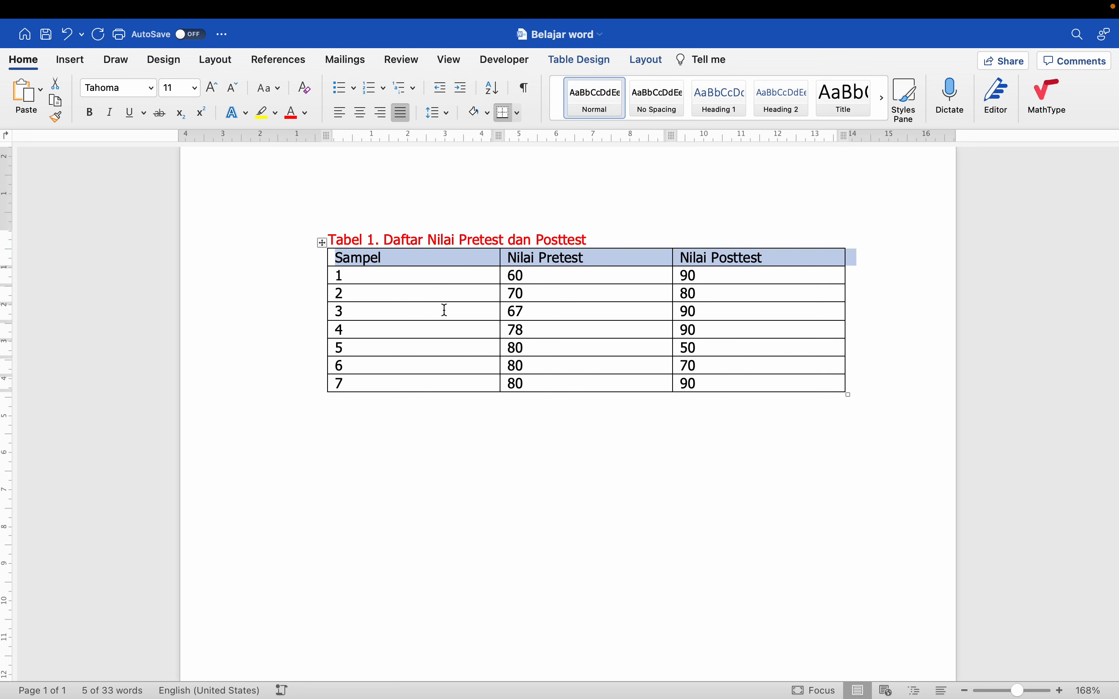
key(super+b)
- Write two note lines below the table: "CTRL B → BOLD" and "CTRL I → Italic"
click(411, 396)
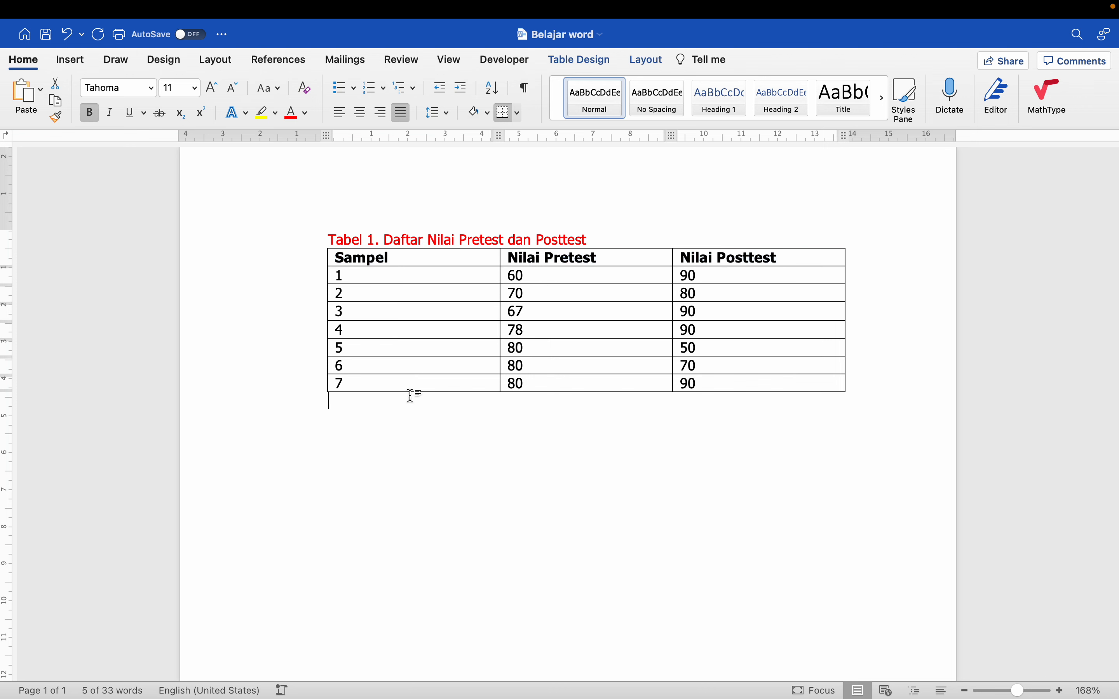
text(CTRL)
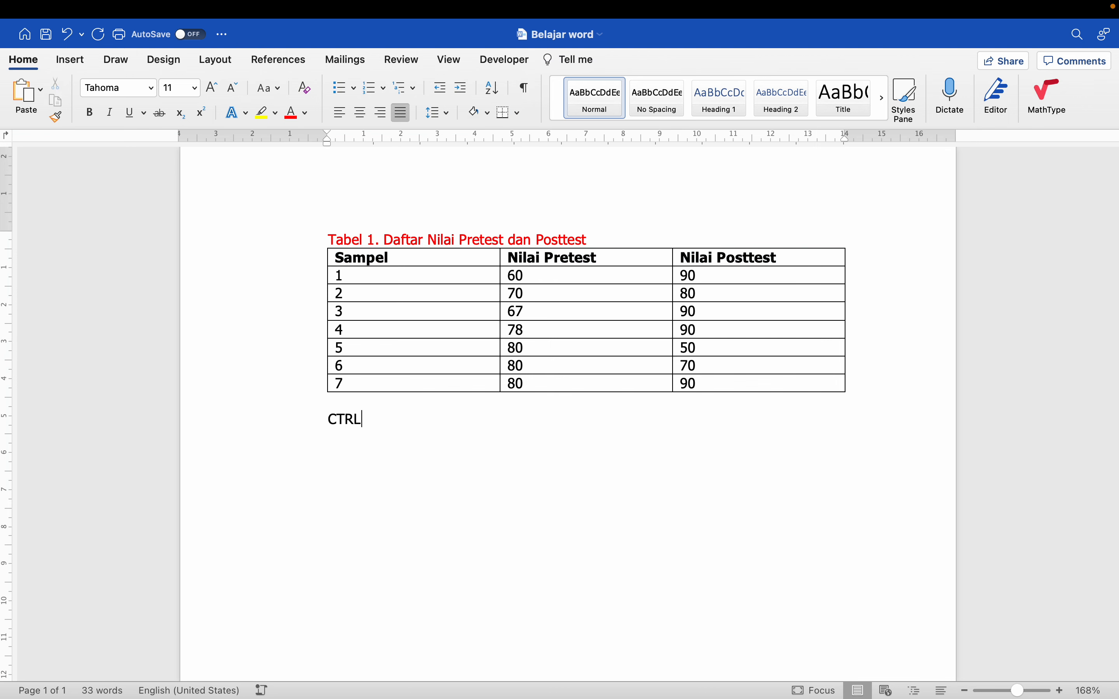
text( B -> BOLDCT)
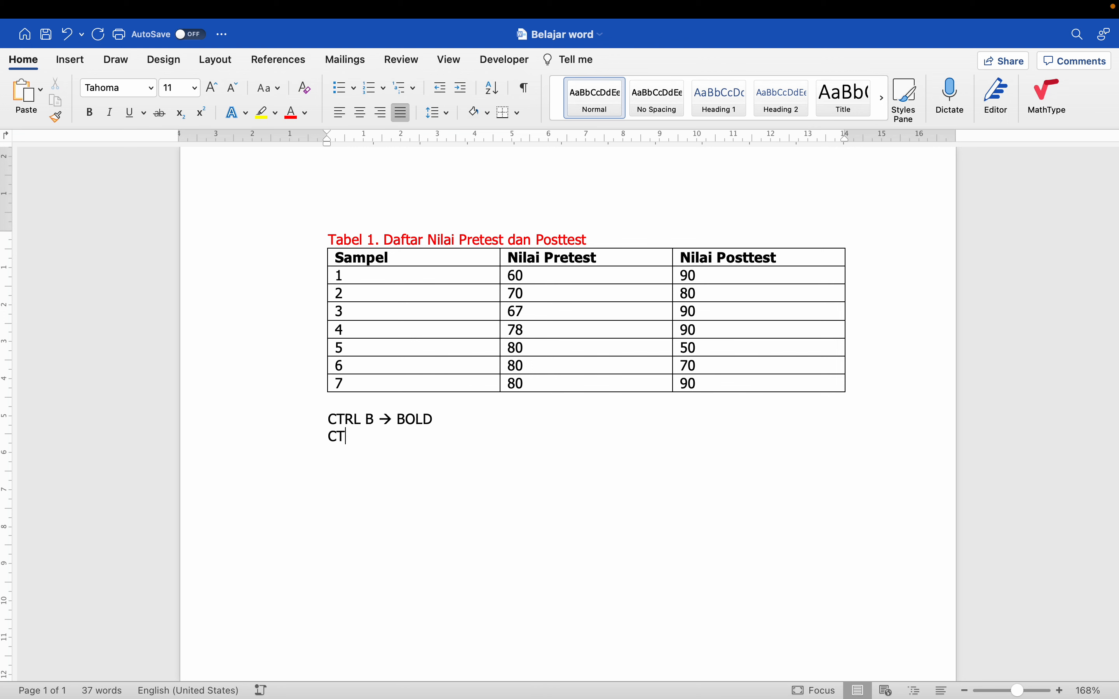
text(RL I -)
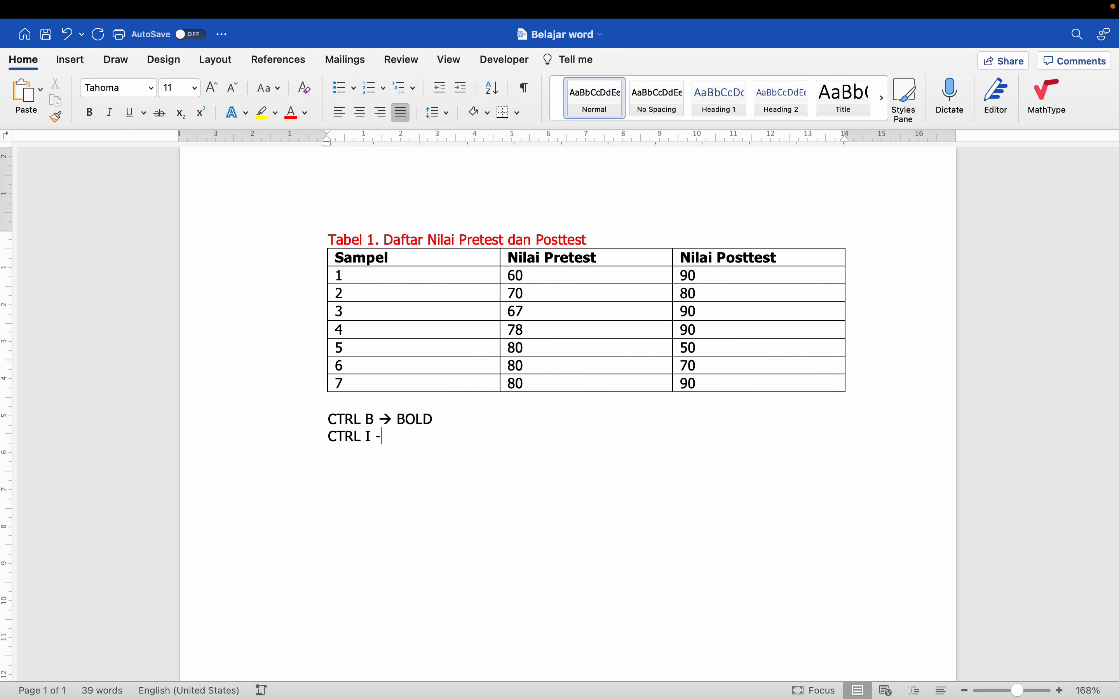
text(> Italics)
key(BackSpace)
- Toggle italic and bold on the header word "Sampel", leaving it bold without italics
drag(392, 258, 327, 262)
key(ctrl+i)
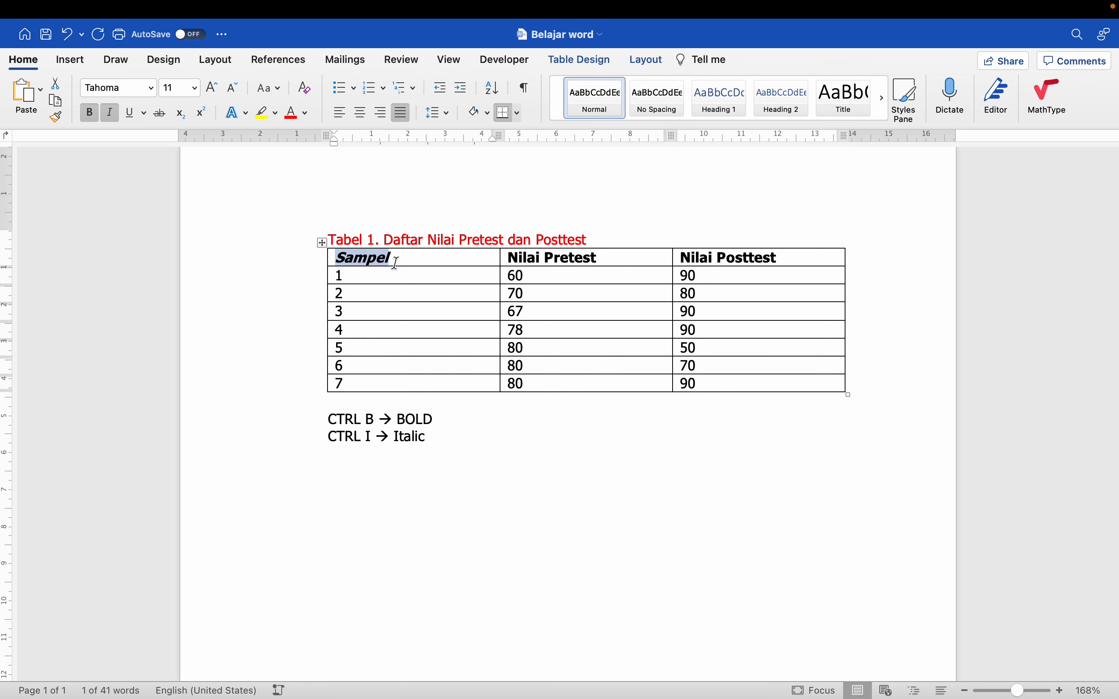
key(ctrl+b)
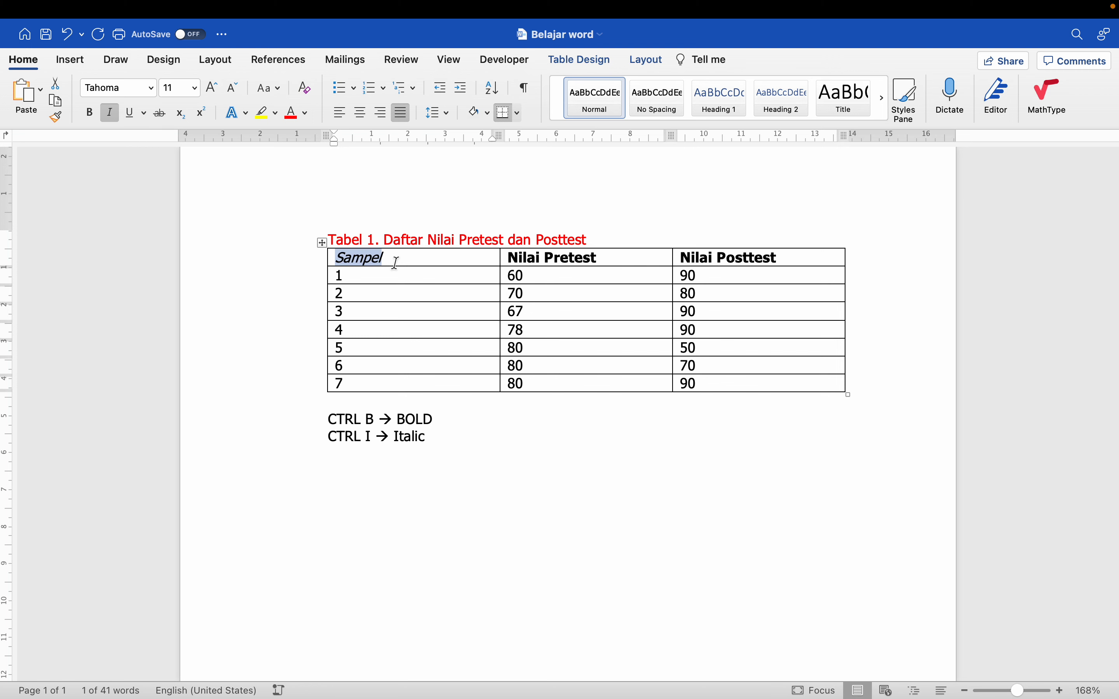
key(ctrl+i)
key(ctrl+i)
key(ctrl+i)
key(ctrl+b)
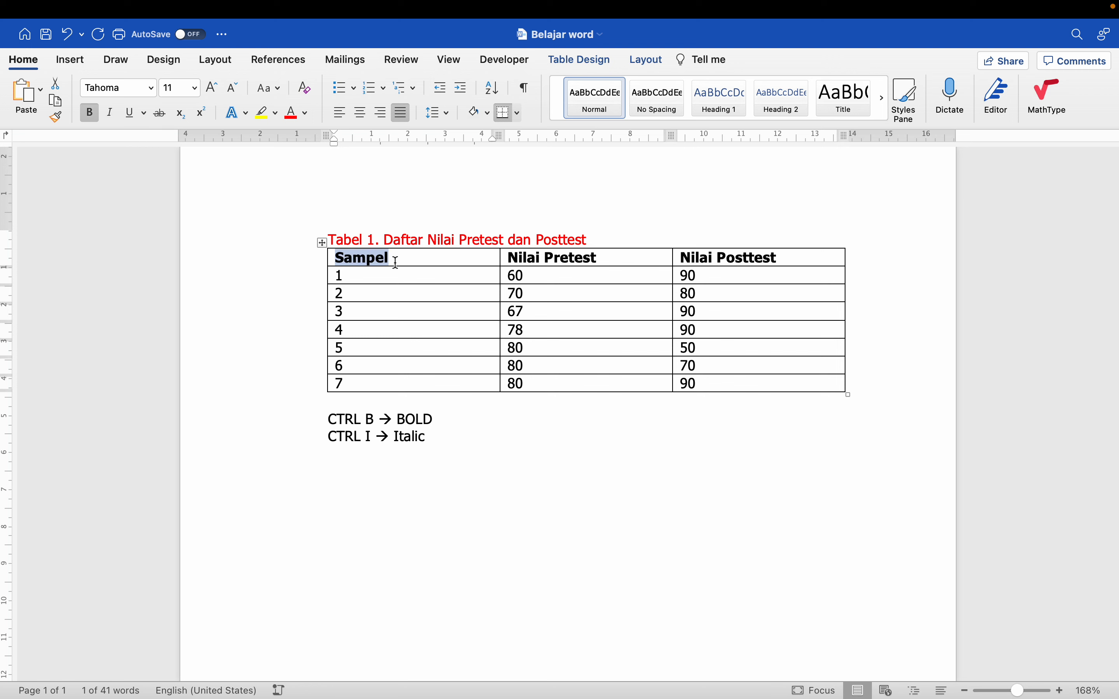
key(ctrl+b)
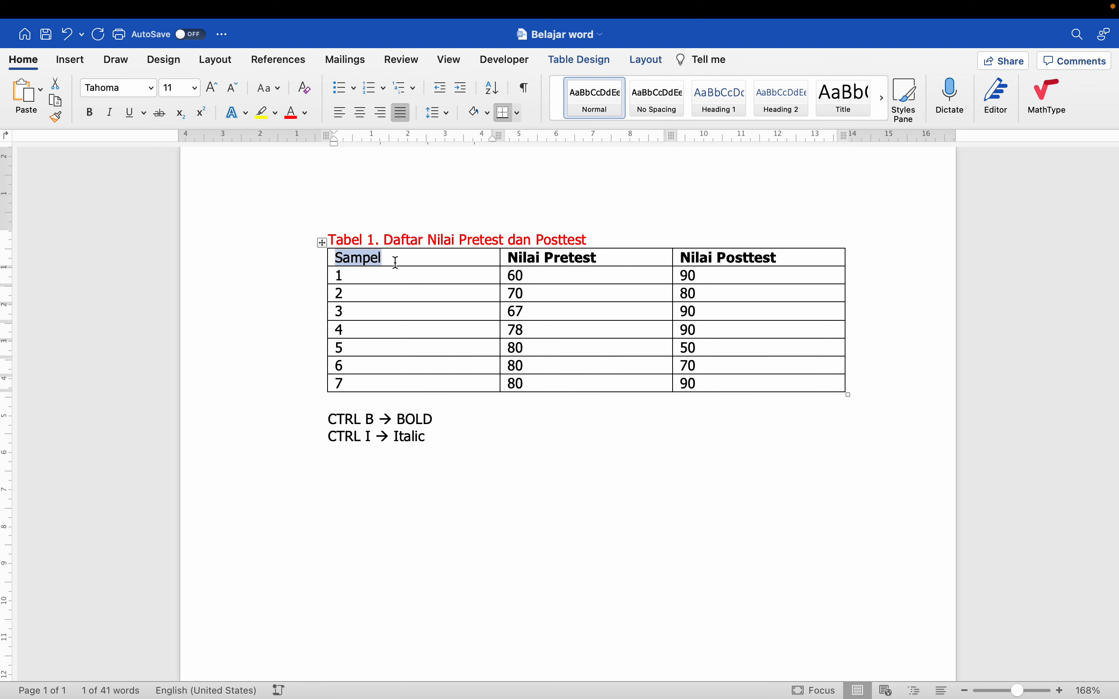
key(ctrl+b)
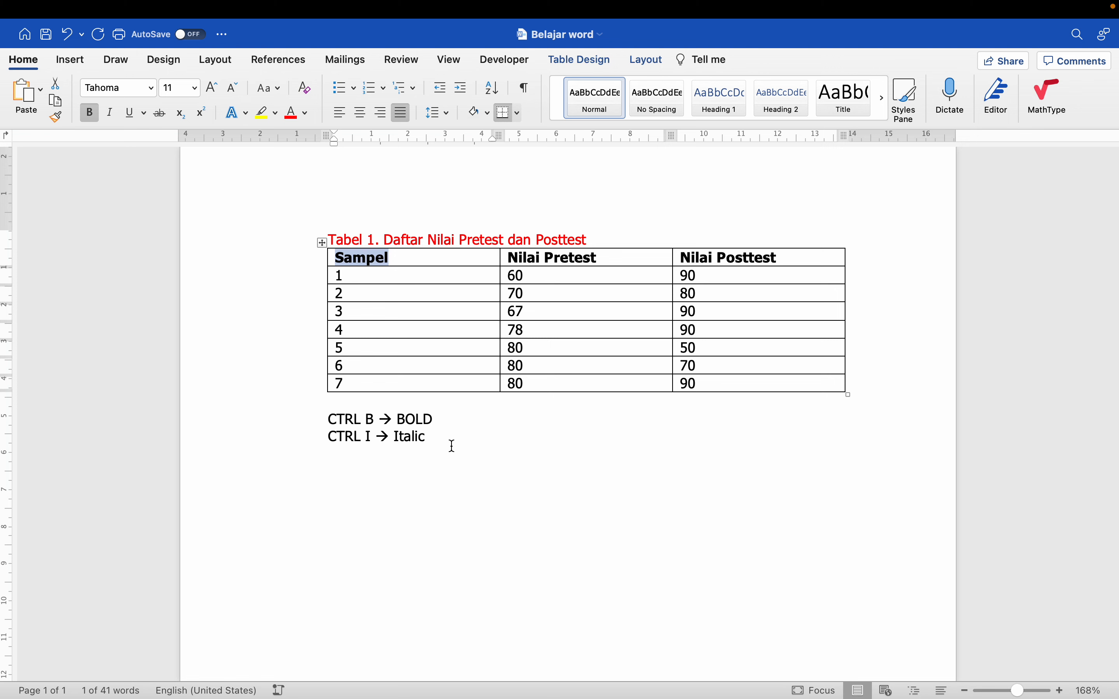
- Add a third note line reading "CTRL U → Garis bawah" under the italic note
click(445, 433)
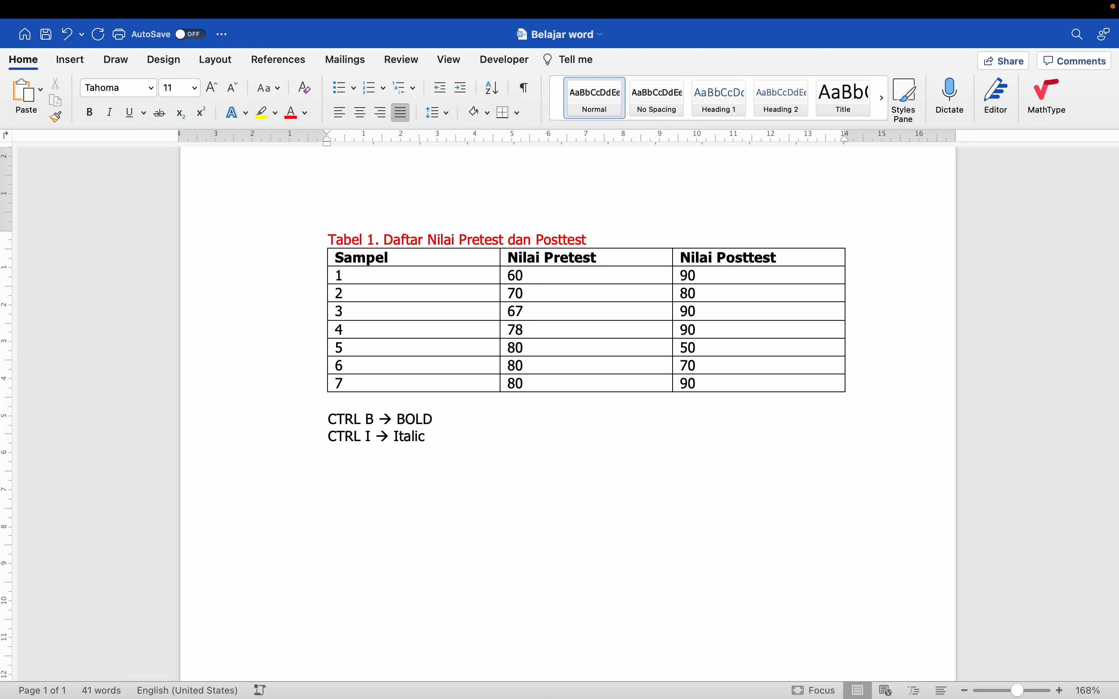
text(CTRK)
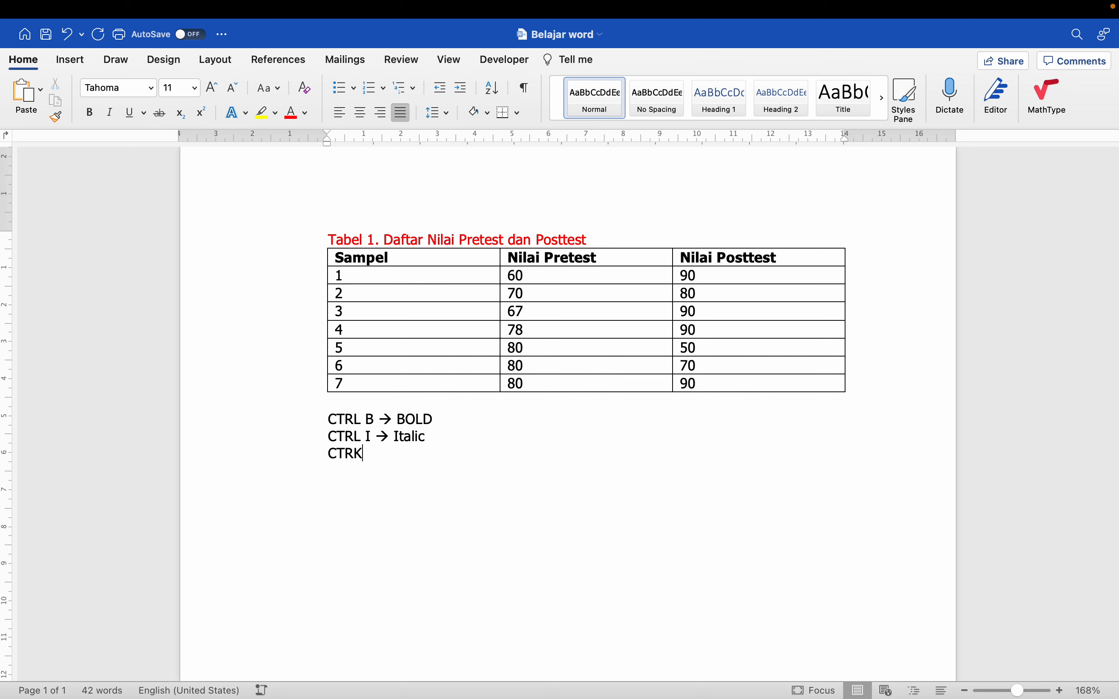
key(BackSpace)
text(L U)
text(--> )
text(Garis bawah)
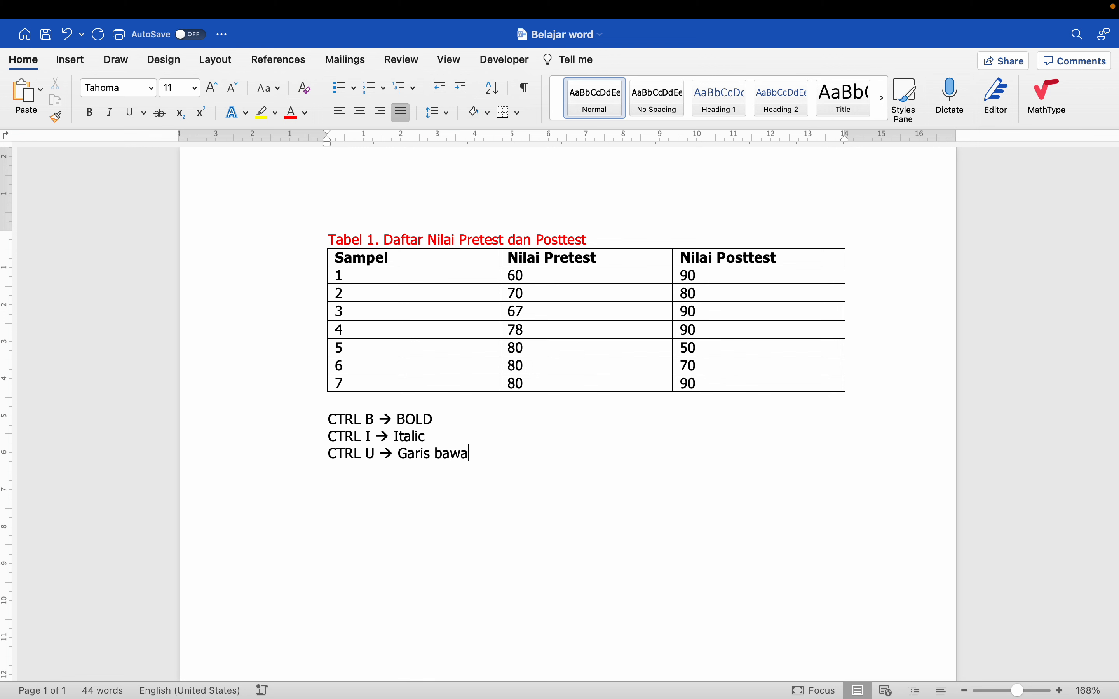
- Replace the word "Italic" in the CTRL I note with "Miring"
click(455, 432)
key(BackSpace)
key(BackSpace)
key(BackSpace)
key(BackSpace)
key(BackSpace)
key(BackSpace)
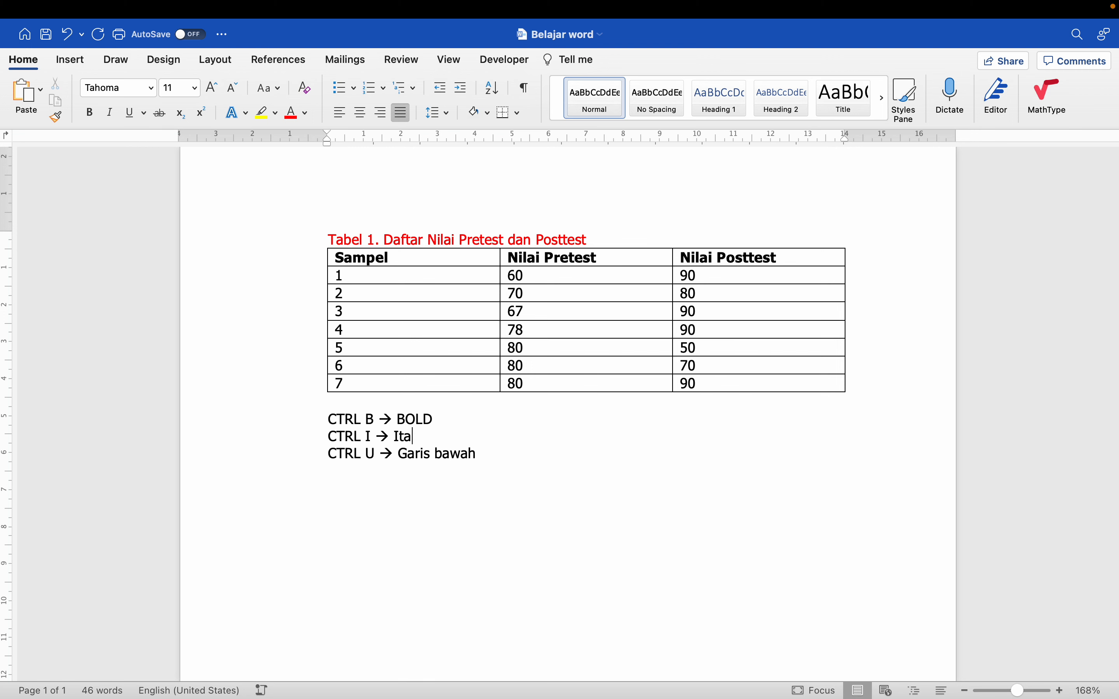
text(Miring)
- Replace the word "BOLD" in the CTRL B note with "Tebal"
key(BackSpace)
key(BackSpace)
key(BackSpace)
key(BackSpace)
text(Tabel)
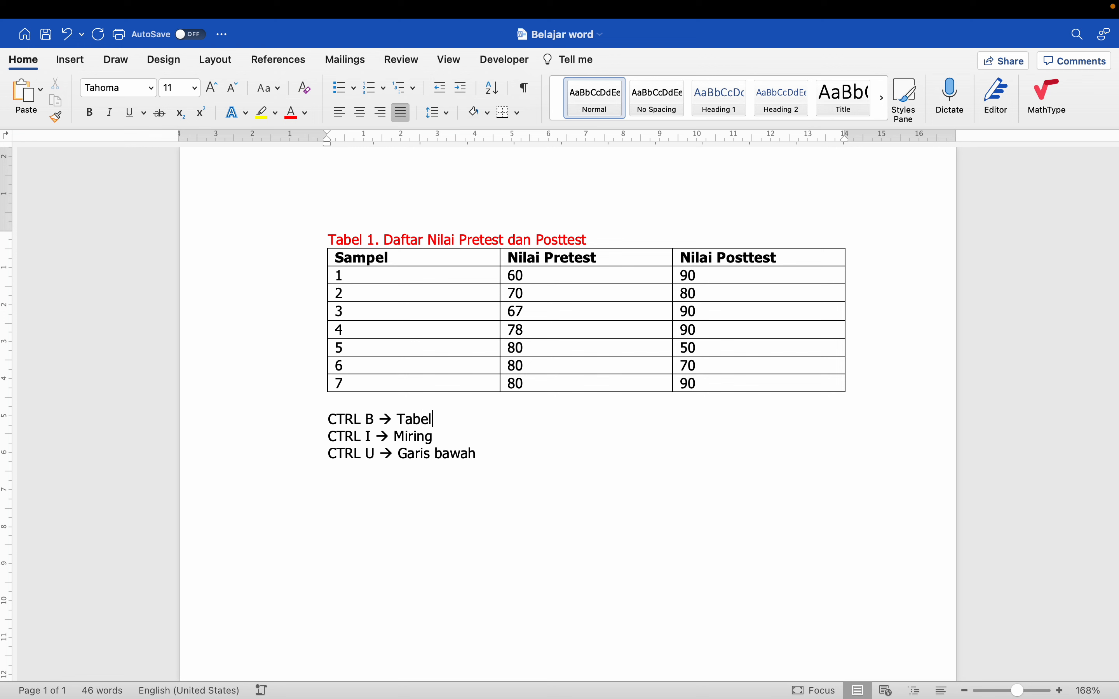
key(BackSpace)
key(BackSpace)
key(BackSpace)
text(ebal)
- Toggle underlining on the note text "Garis bawah" several times, ending without the underline
drag(479, 455, 410, 456)
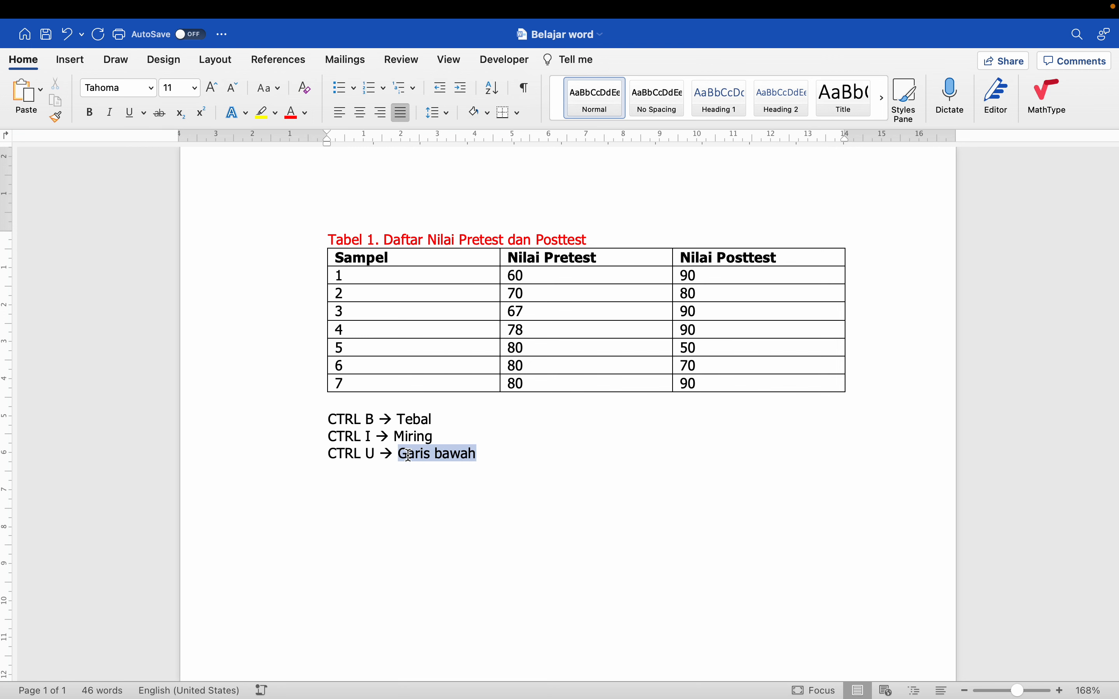
key(ctrl+u)
click(466, 478)
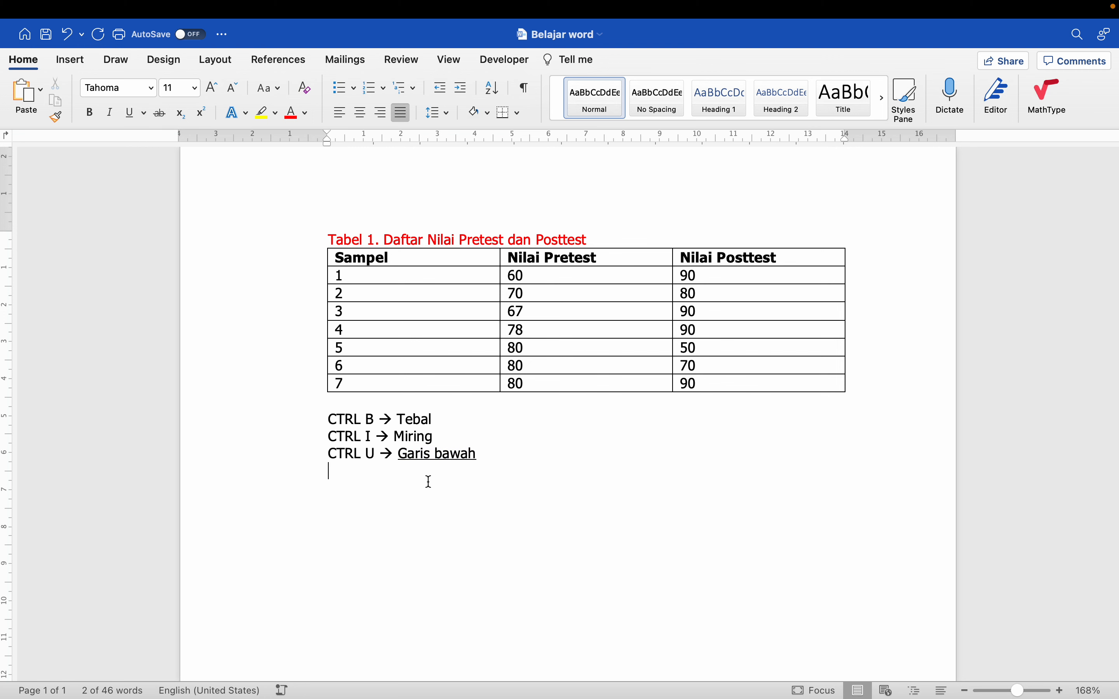
drag(399, 455, 488, 455)
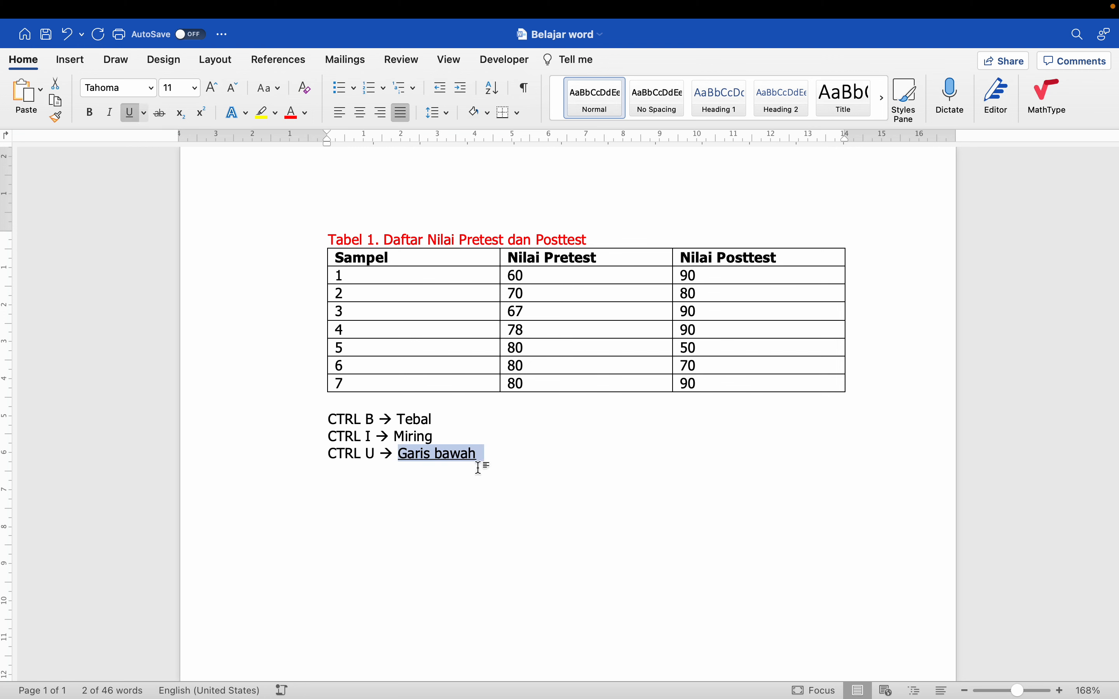
click(437, 458)
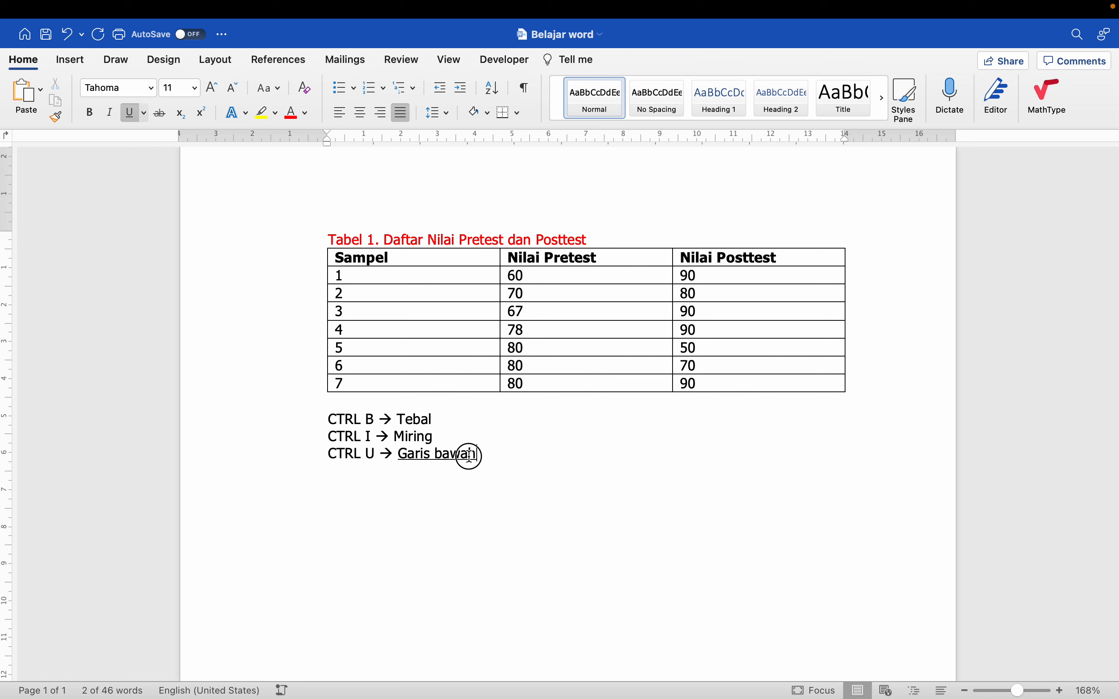
drag(462, 455, 422, 462)
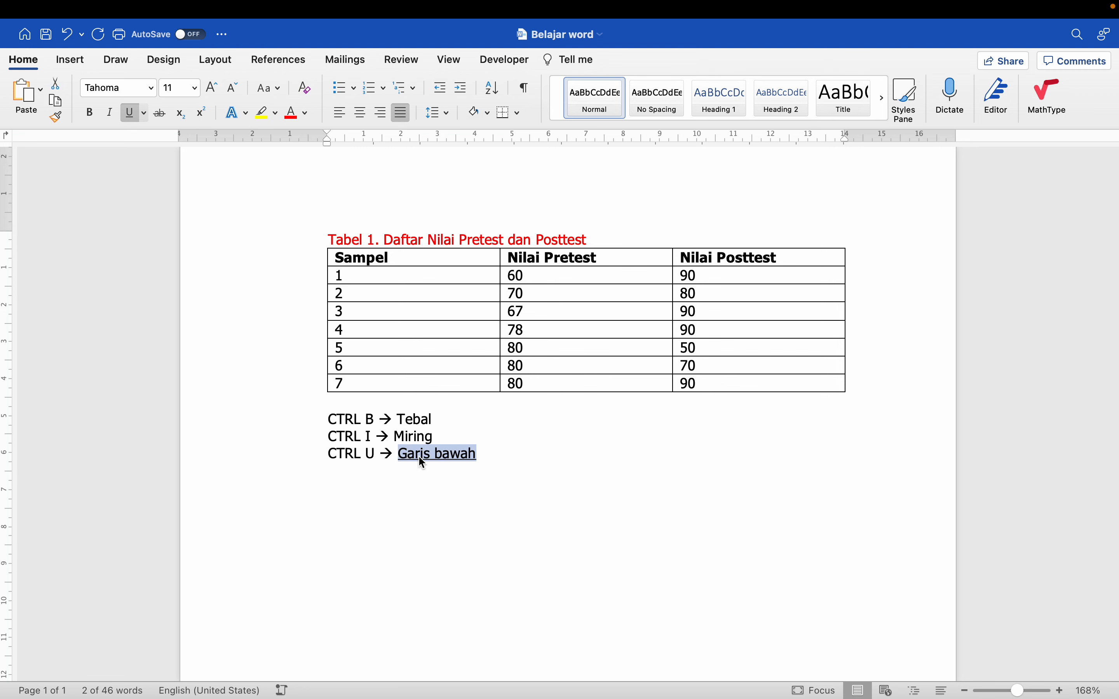
key(ctrl+u)
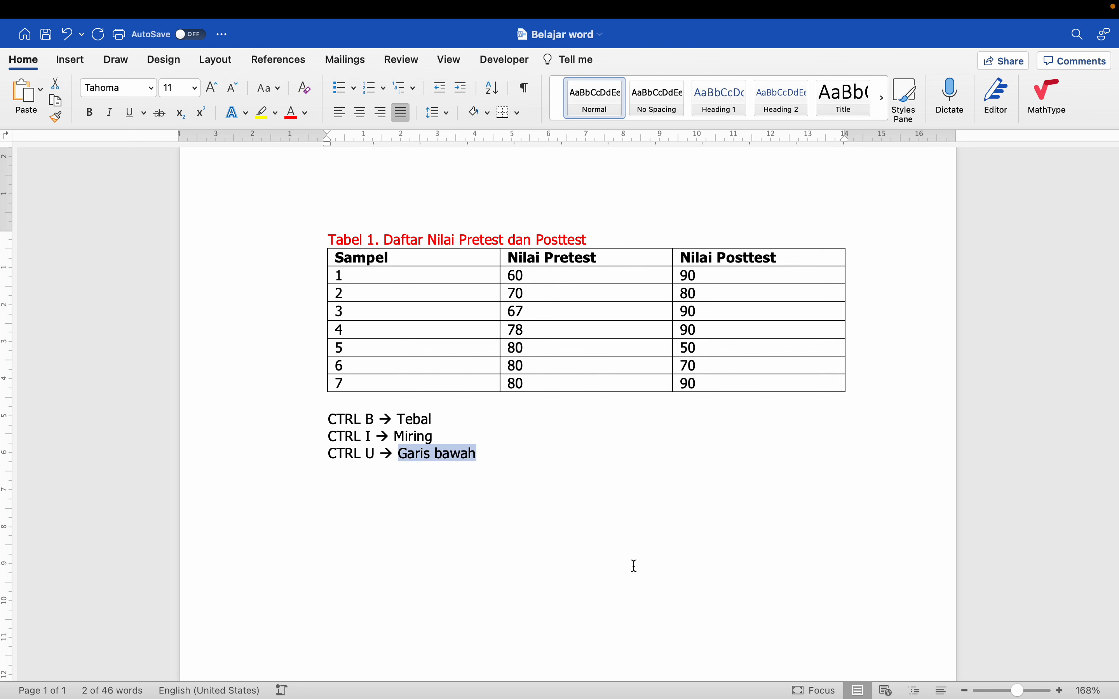
key(ctrl+u)
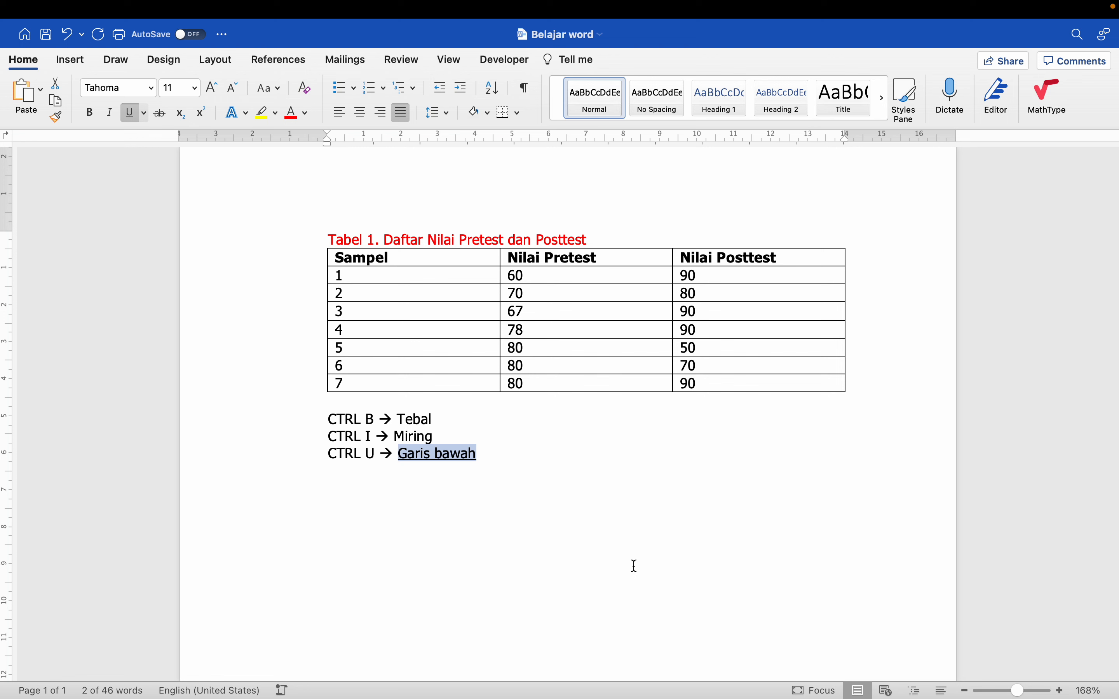
key(ctrl+u)
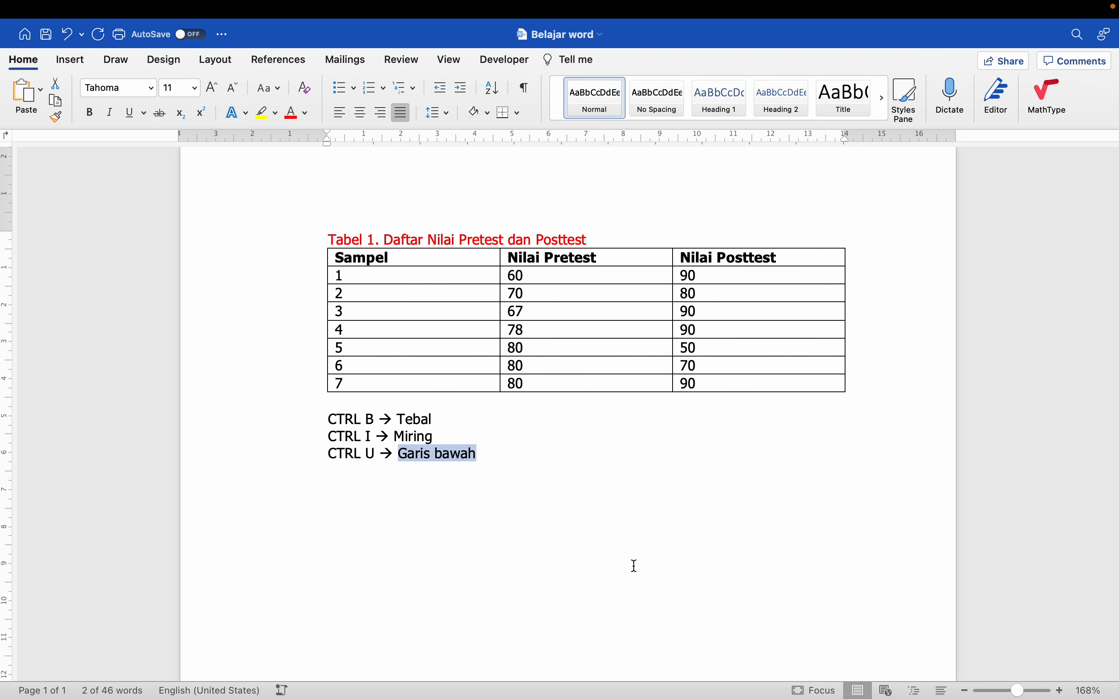
- Delete the three shortcut notes below the table
click(550, 442)
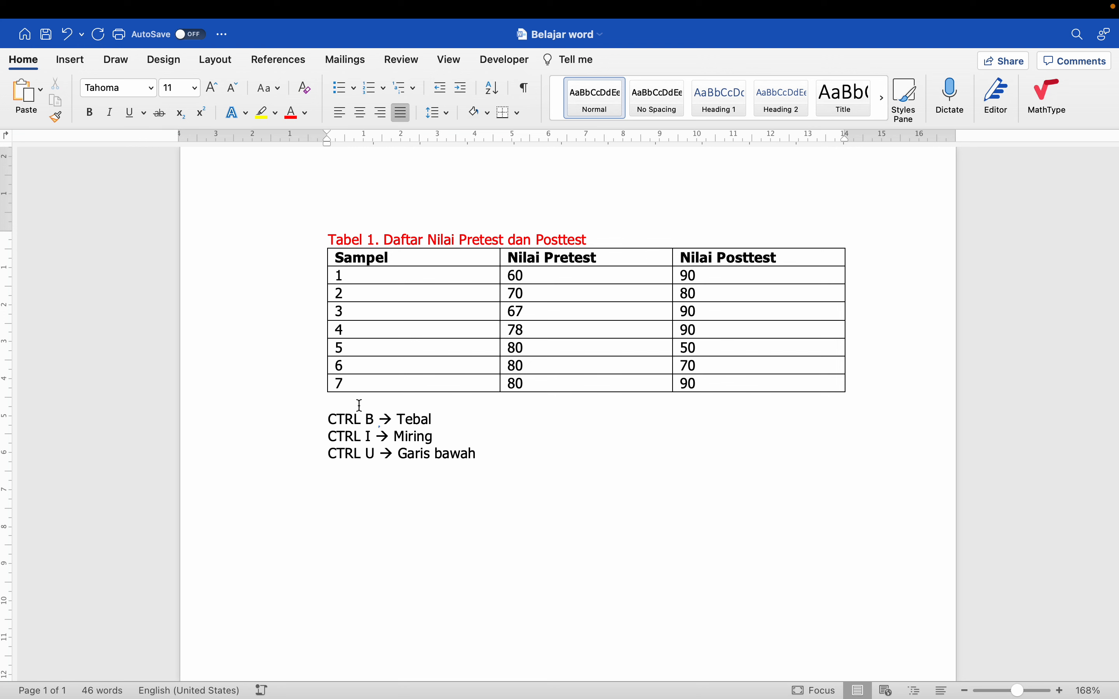
drag(314, 425, 346, 469)
key(BackSpace)
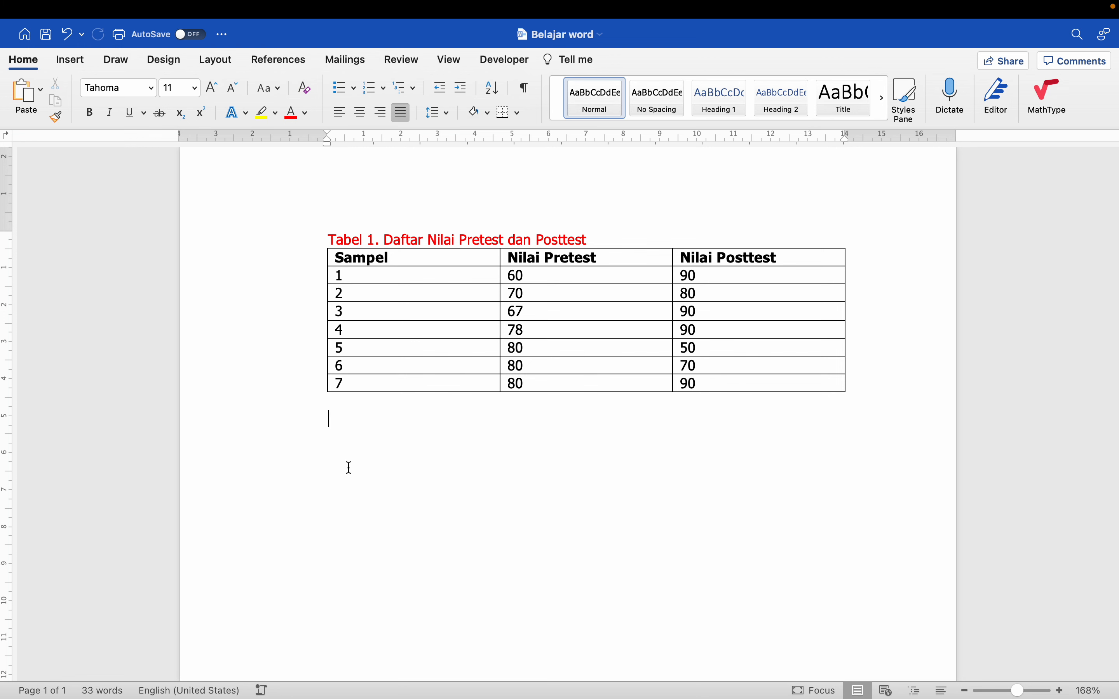
- Centre the text of the table's header row (Sampel, Nilai Pretest, Nilai Posttest)
drag(393, 257, 707, 261)
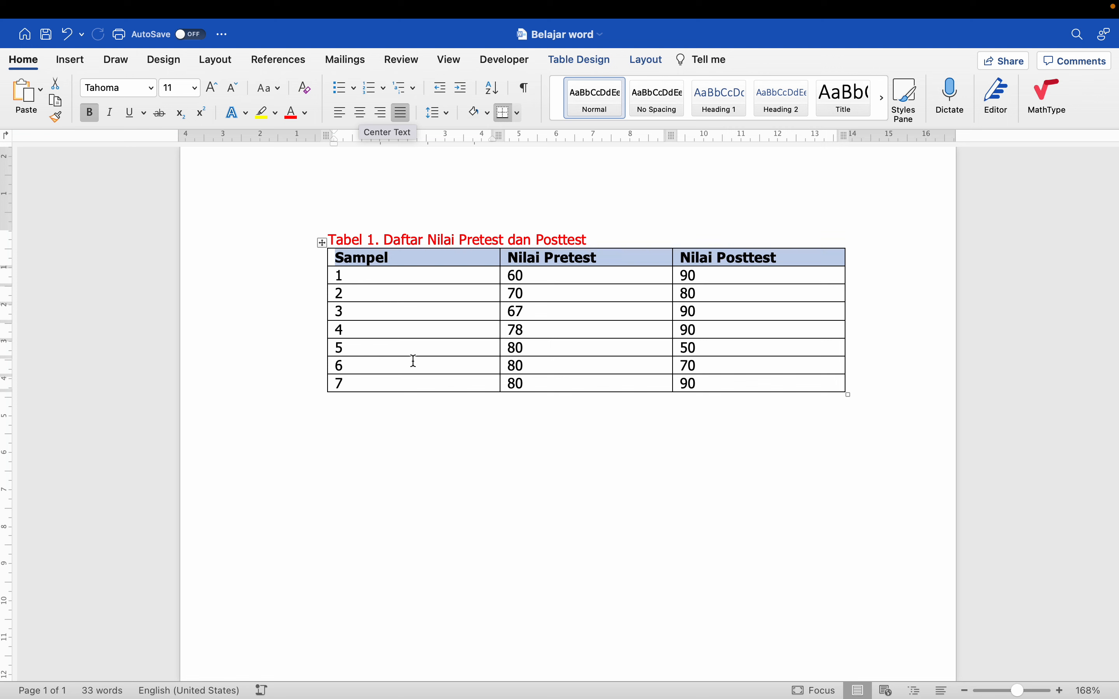
click(379, 435)
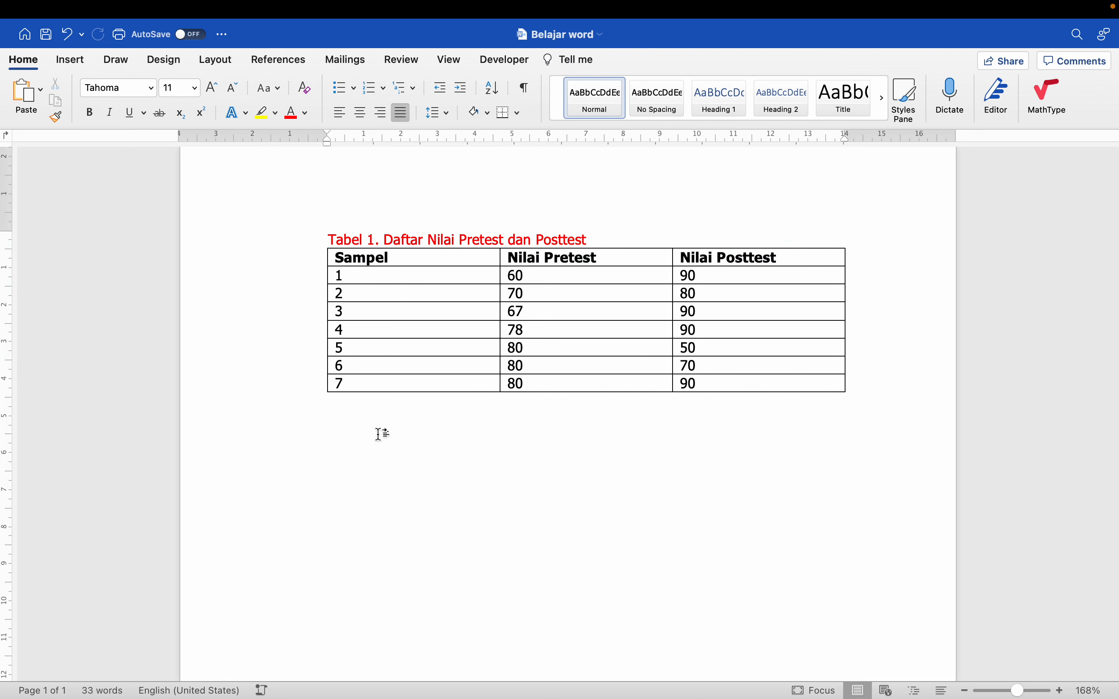
click(316, 262)
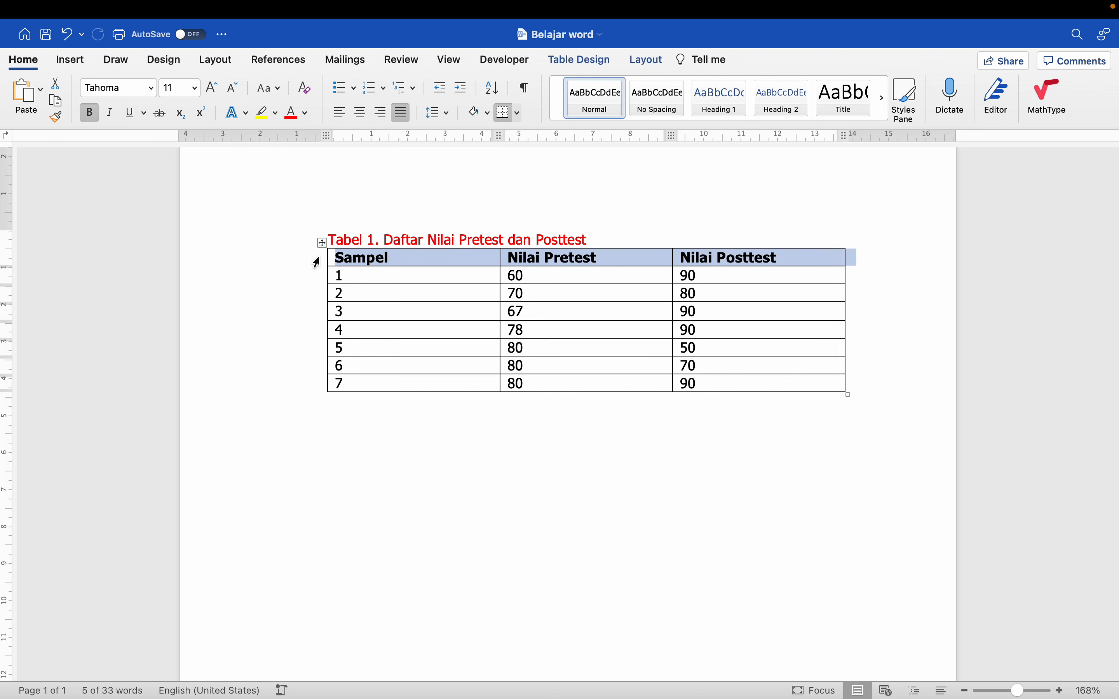
key(super+e)
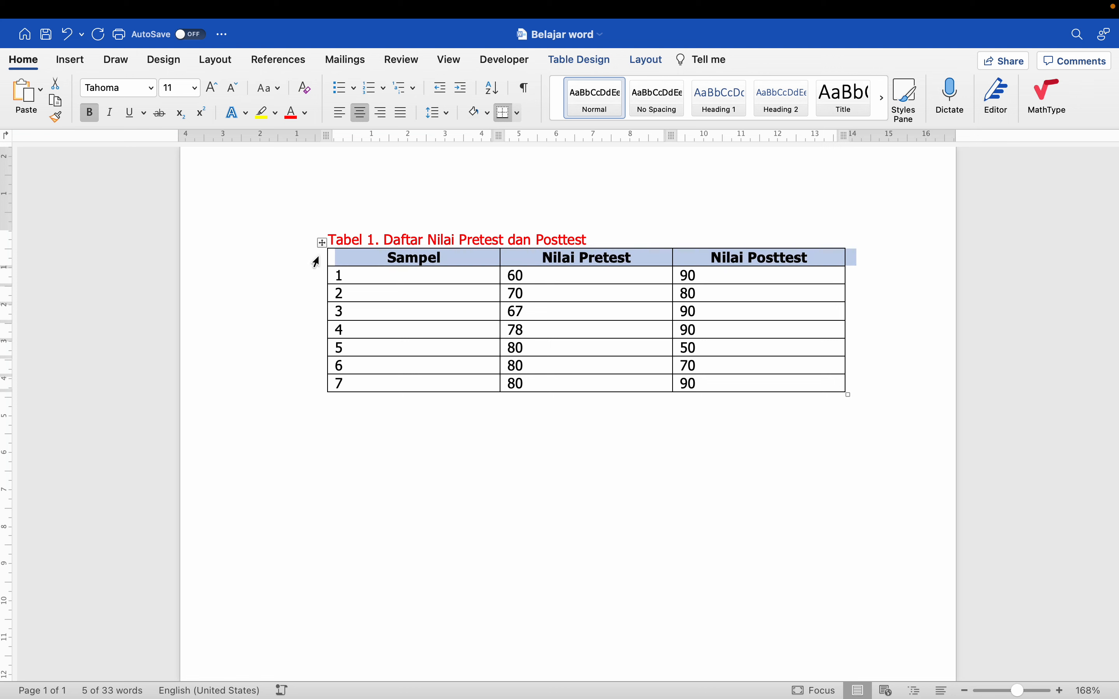
key(super+j)
key(super+e)
- Add the note "CTRL E → TENGAH" a few lines below the table
click(392, 476)
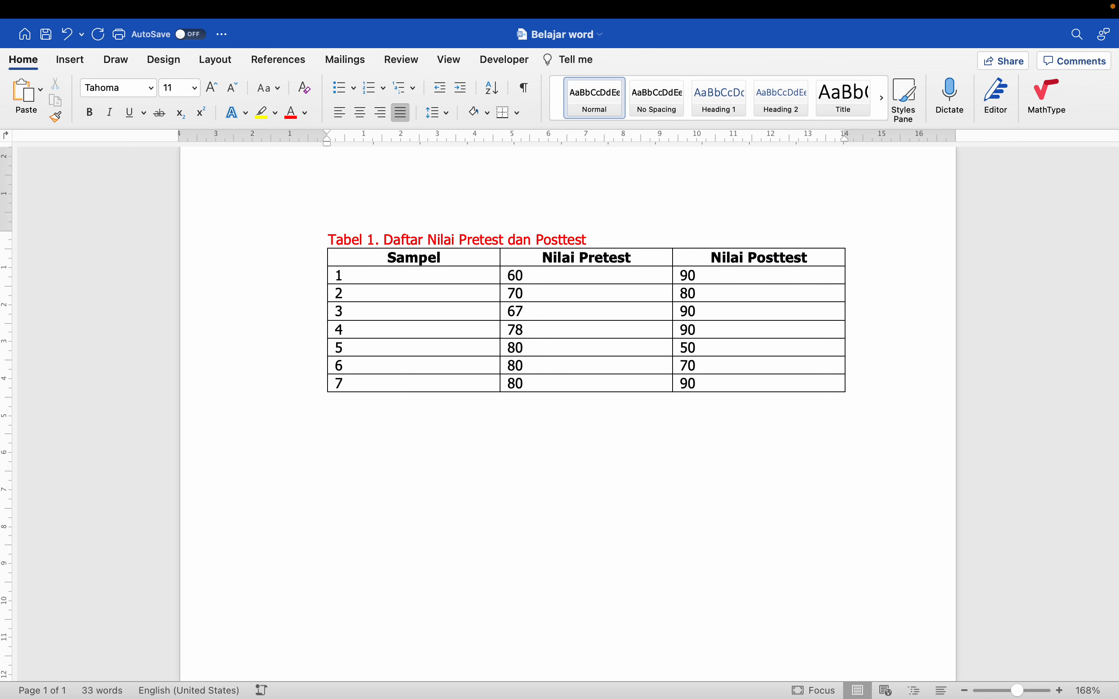
text(CTRL E )
text(-> TENGAH)
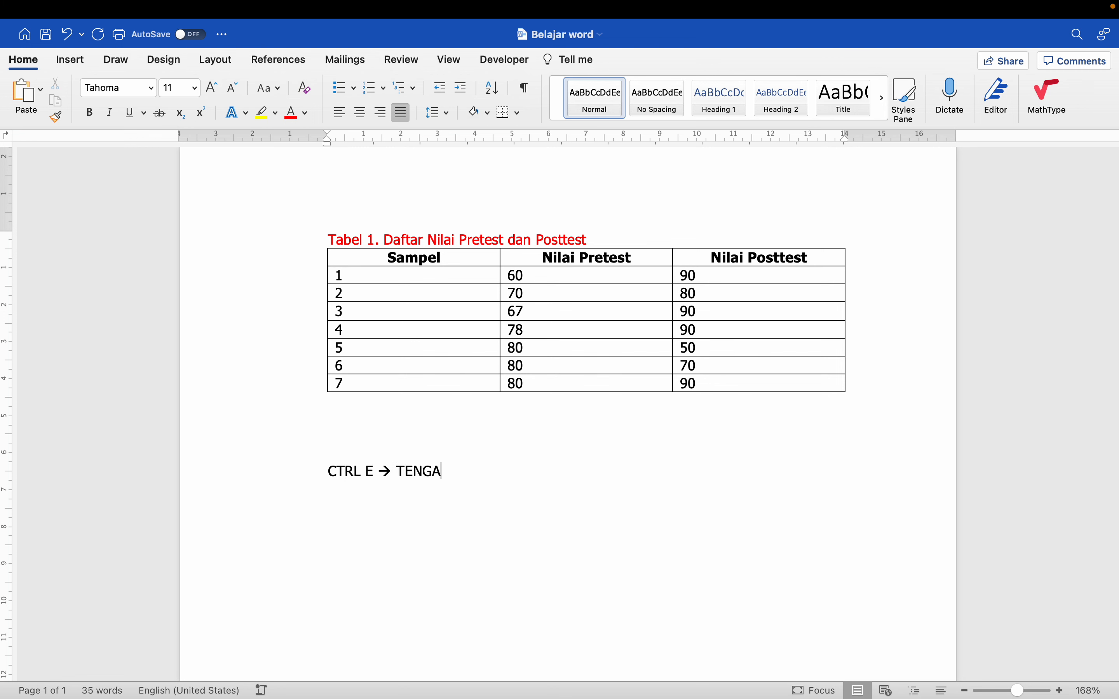
key(Return)
- Centre the CTRL E note line and return it to justified alignment
click(306, 474)
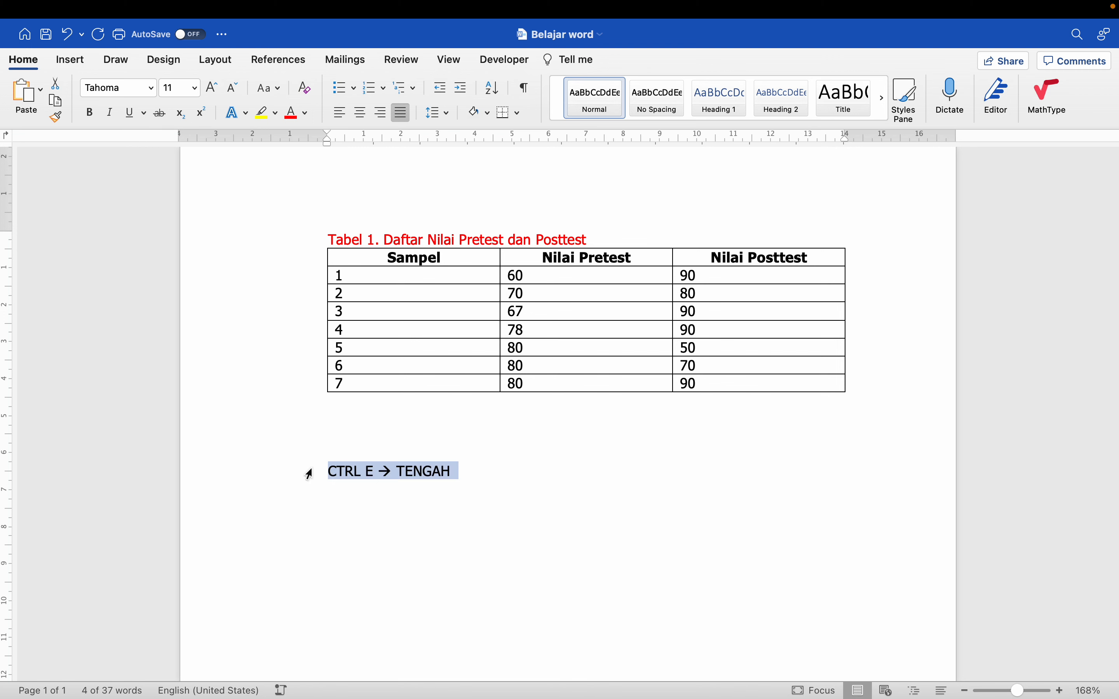
key(ctrl+e)
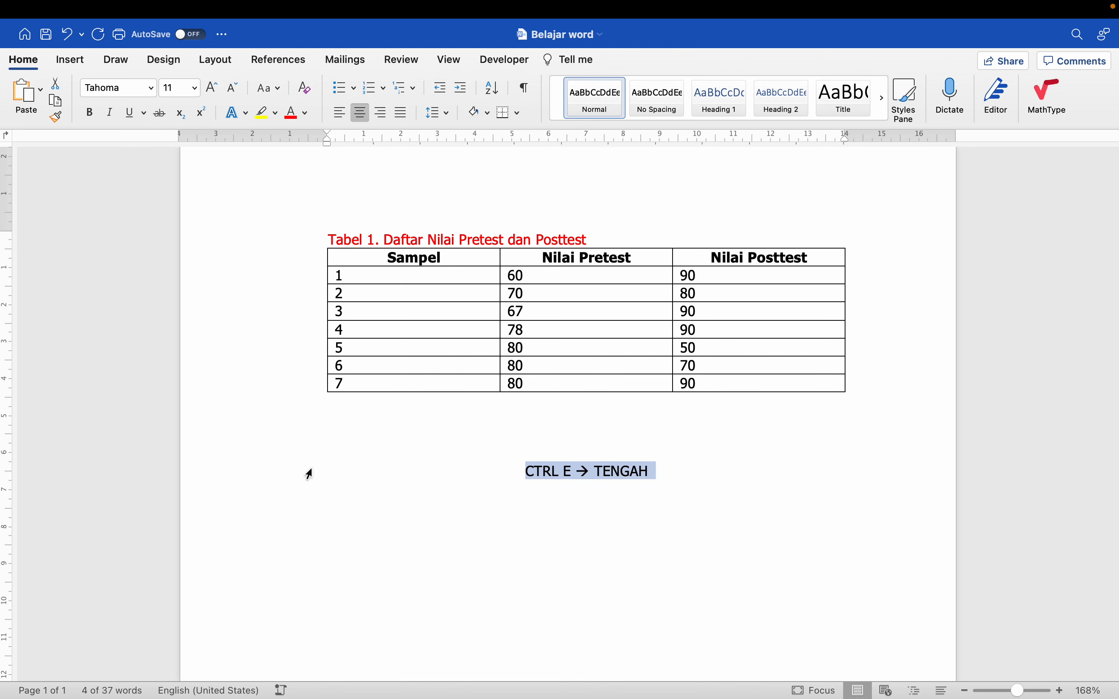
key(ctrl+j)
- Add the note "CTRL R → POJOK KE KANAN" on the line below the CTRL E note
key(Down)
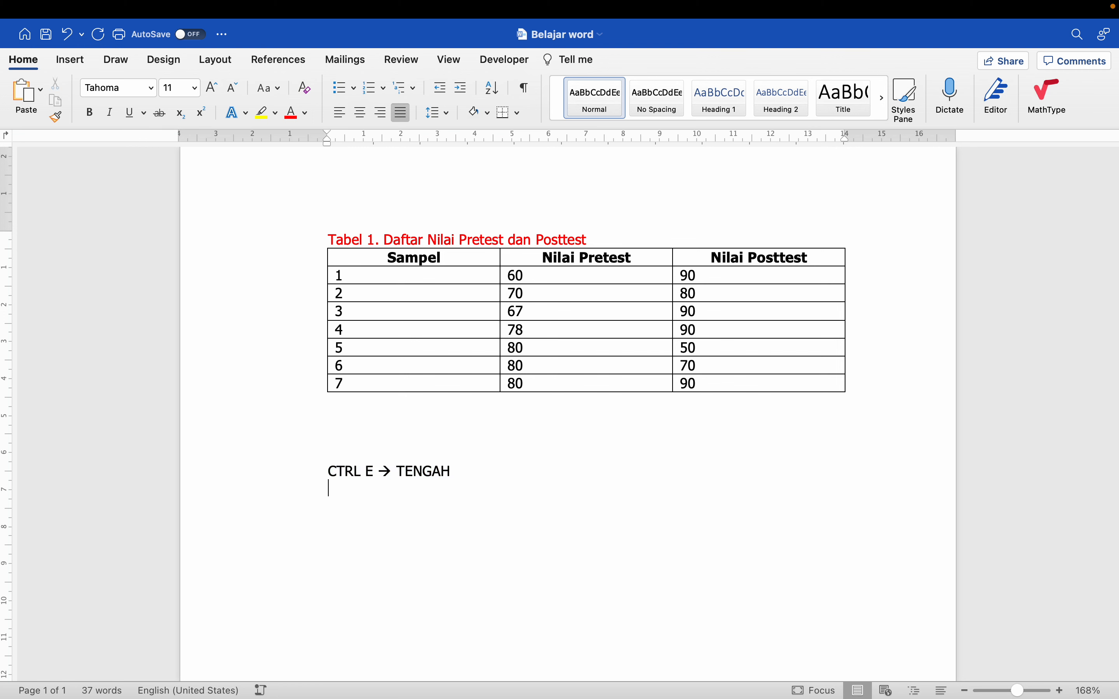
text(CTRL )
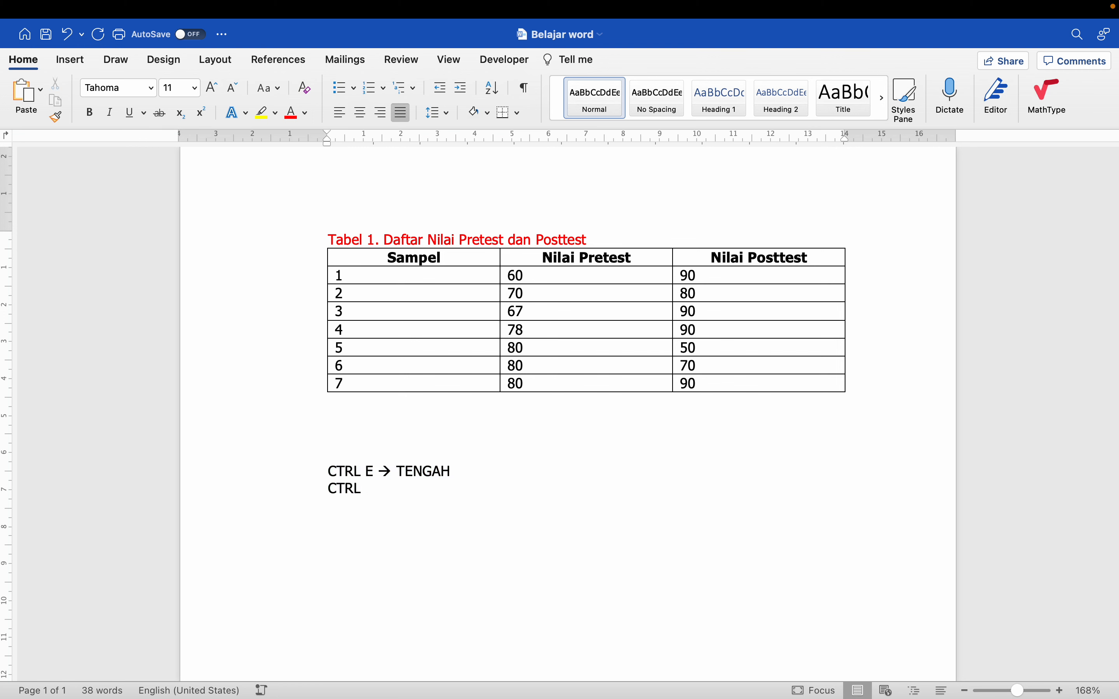
text(R)
text( --> )
text(POJOK KE KA)
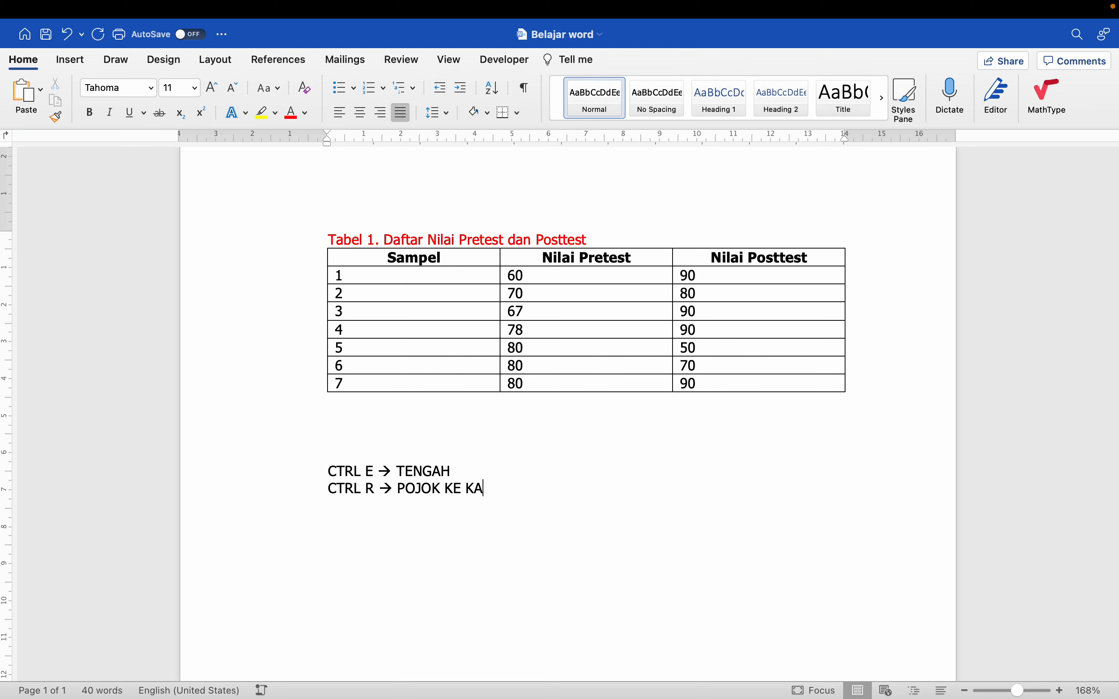
text(NAN)
- Right-align the CTRL R note line and return it to justified alignment
click(305, 491)
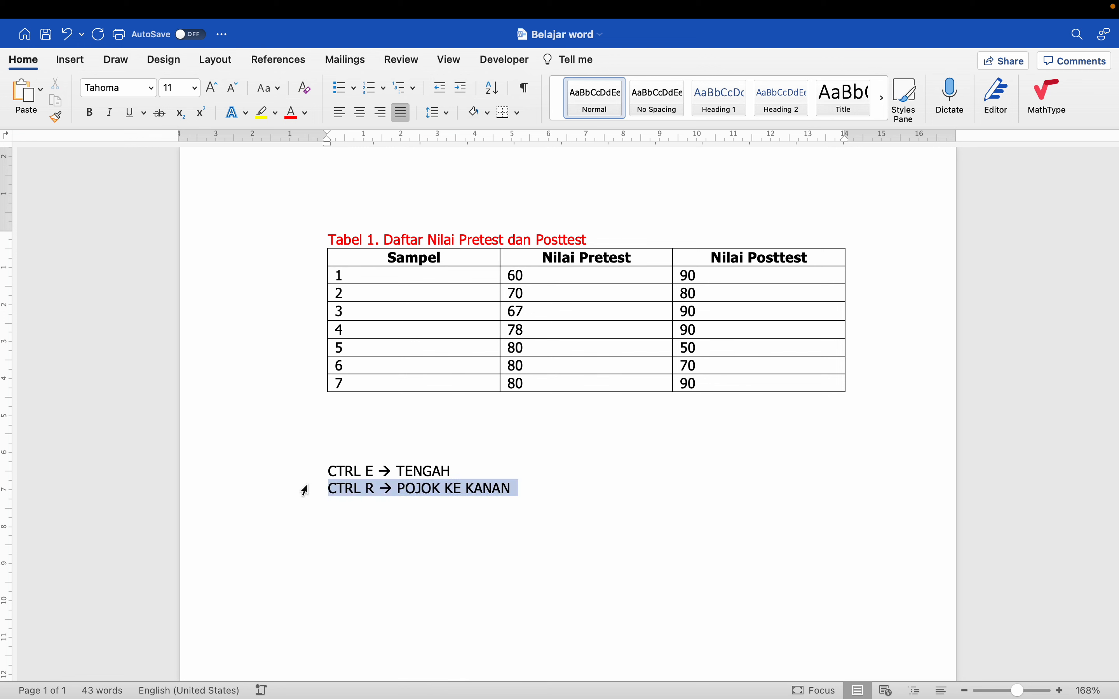
key(ctrl+r)
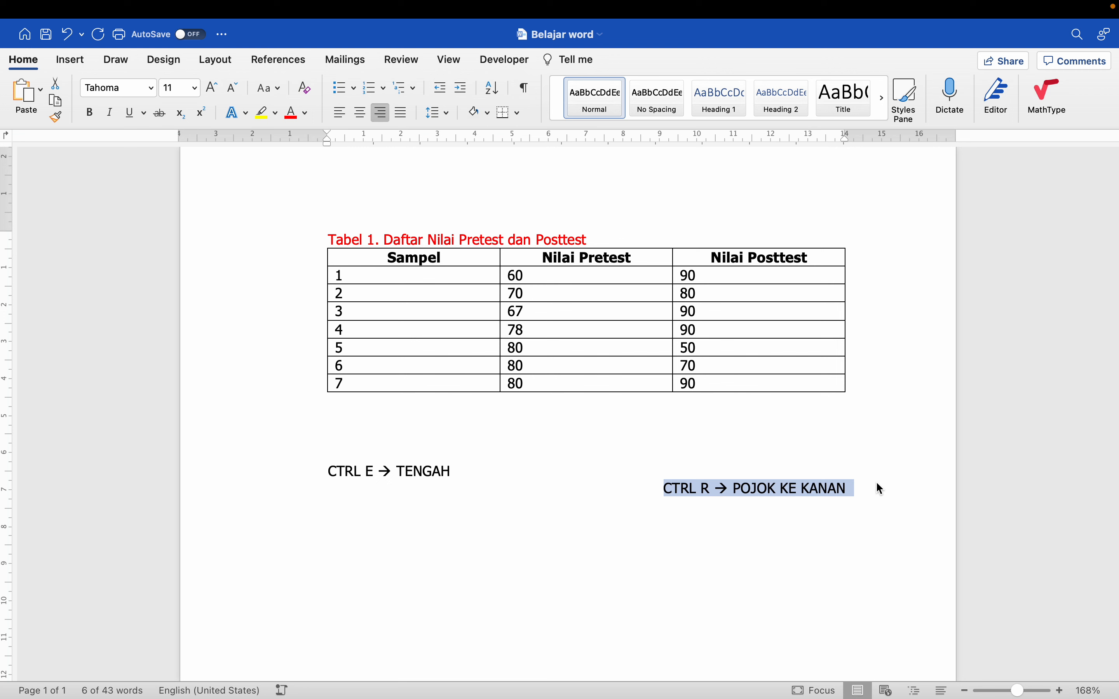
key(ctrl+j)
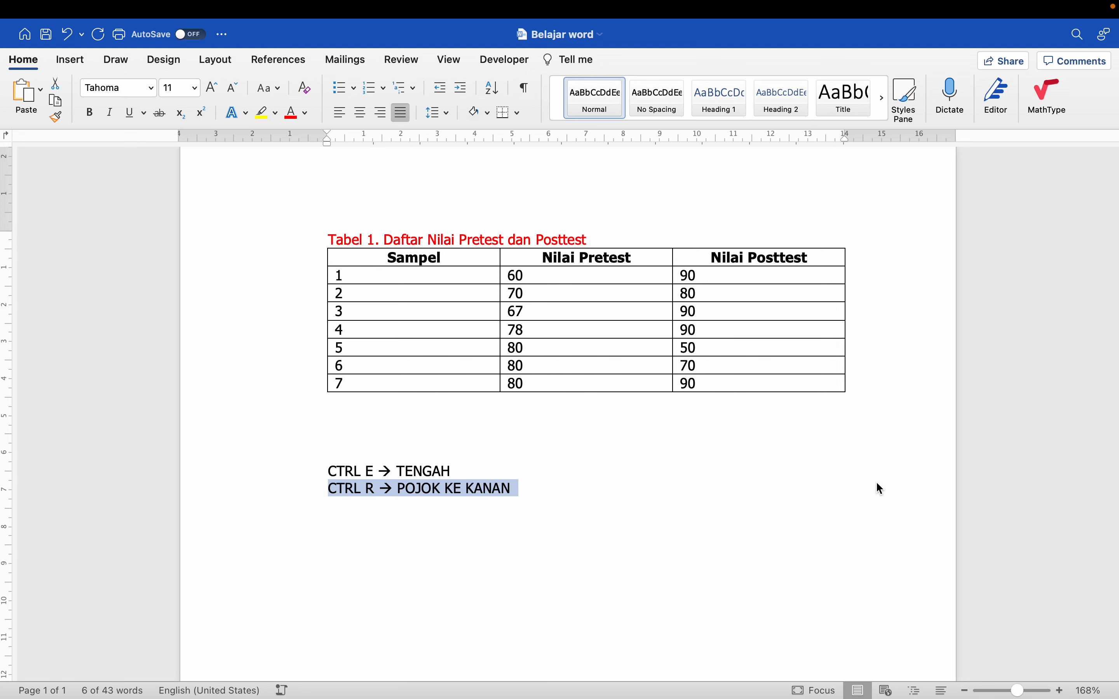
- Add the note "CTRL J → Rata kiri-kanan (JUSTIFY)" on the line below the CTRL R note
click(611, 491)
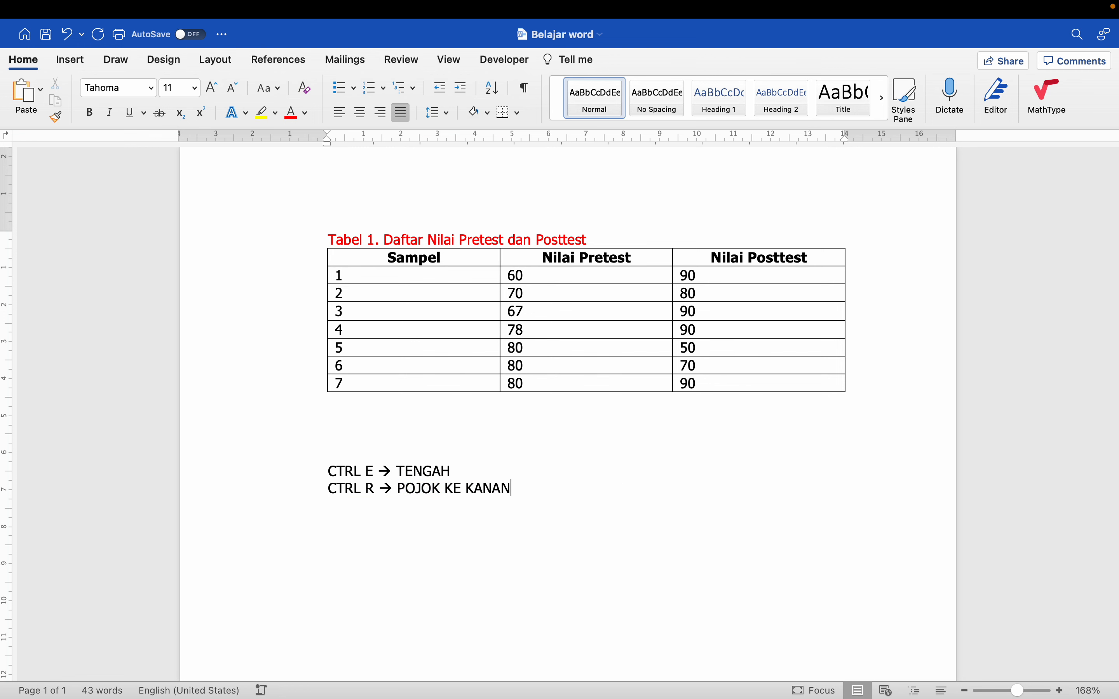
text(CTRL )
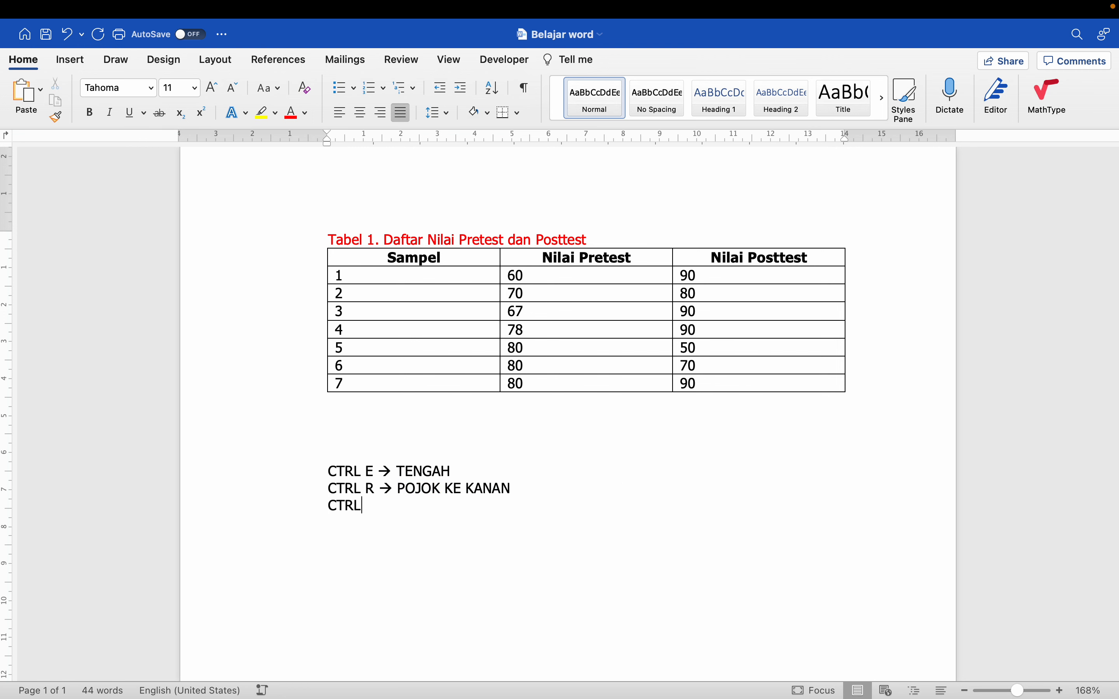
text(J --> Rata )
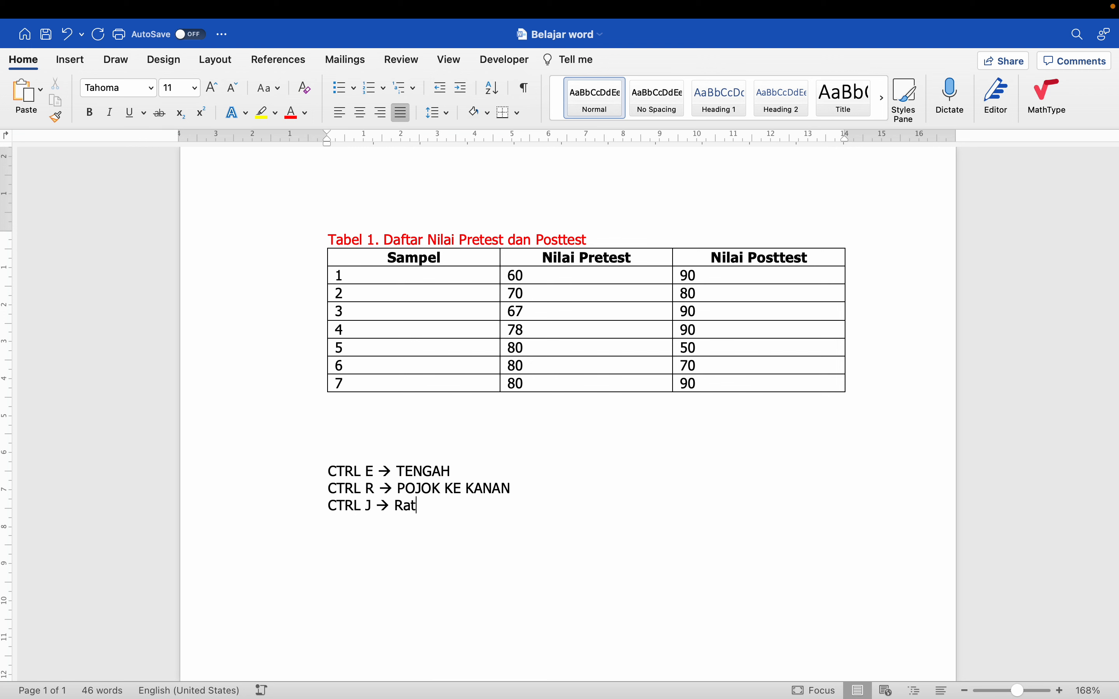
text(kiri-kanan (JUSTI)
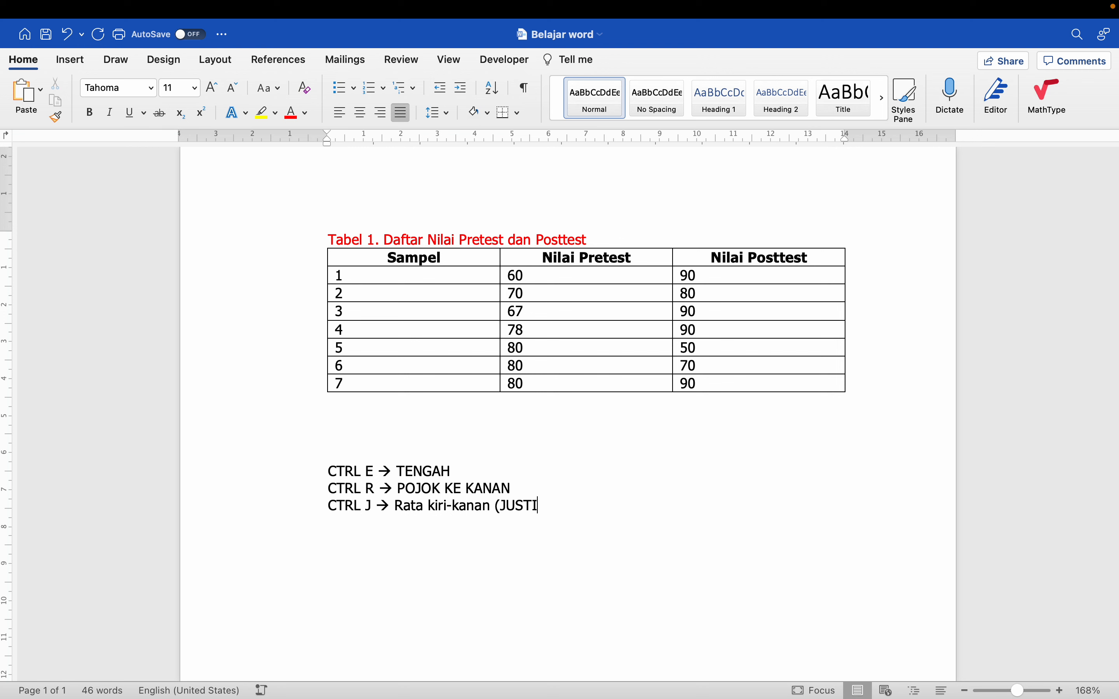
text(FIE)
key(BackSpace)
key(BackSpace)
text(Y)
right_click(314, 513)
key(Escape)
- Add a left-aligned paragraph below the notes: "Saya sedang belajar mengetik hari ini. Saya memperhatikan apa yang telah dijelaskan oleh dosen saya."
key(ctrl+e)
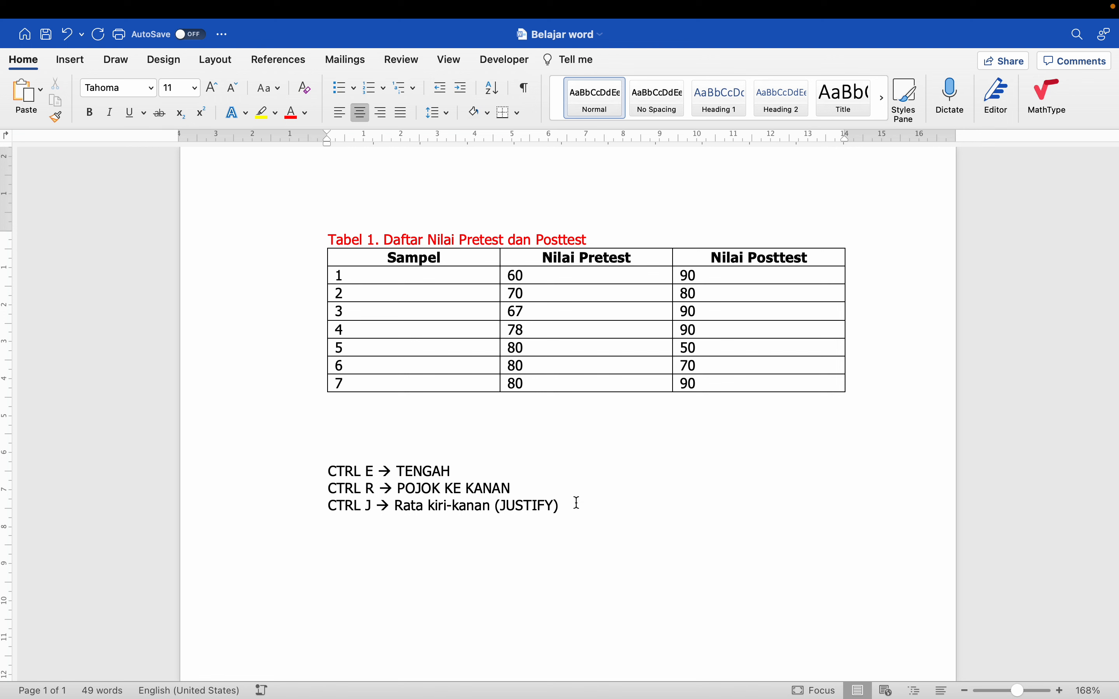
key(ctrl+l)
text(Saya)
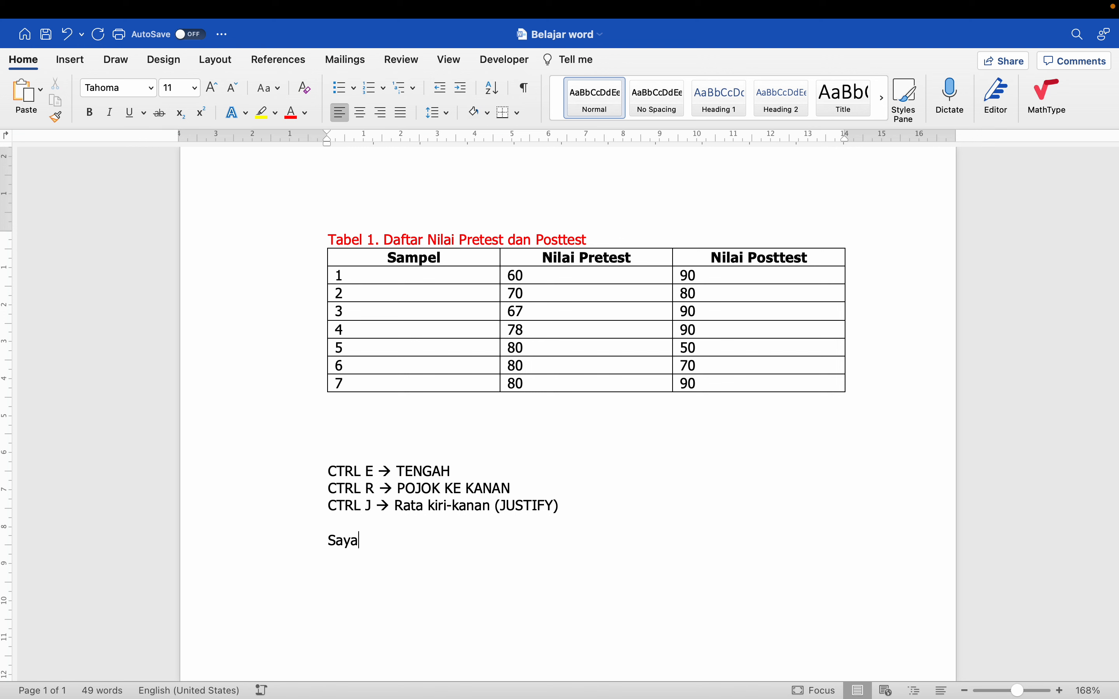
text( sedang belajar mengetik hari ini.)
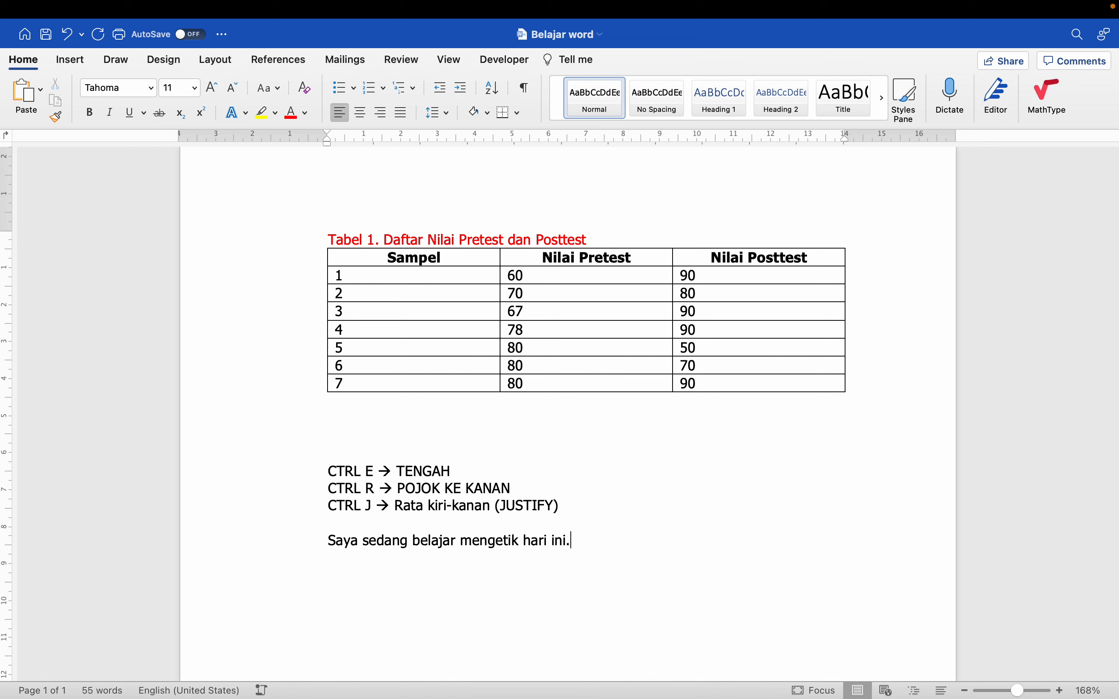
text( Saya memperhatikan ap)
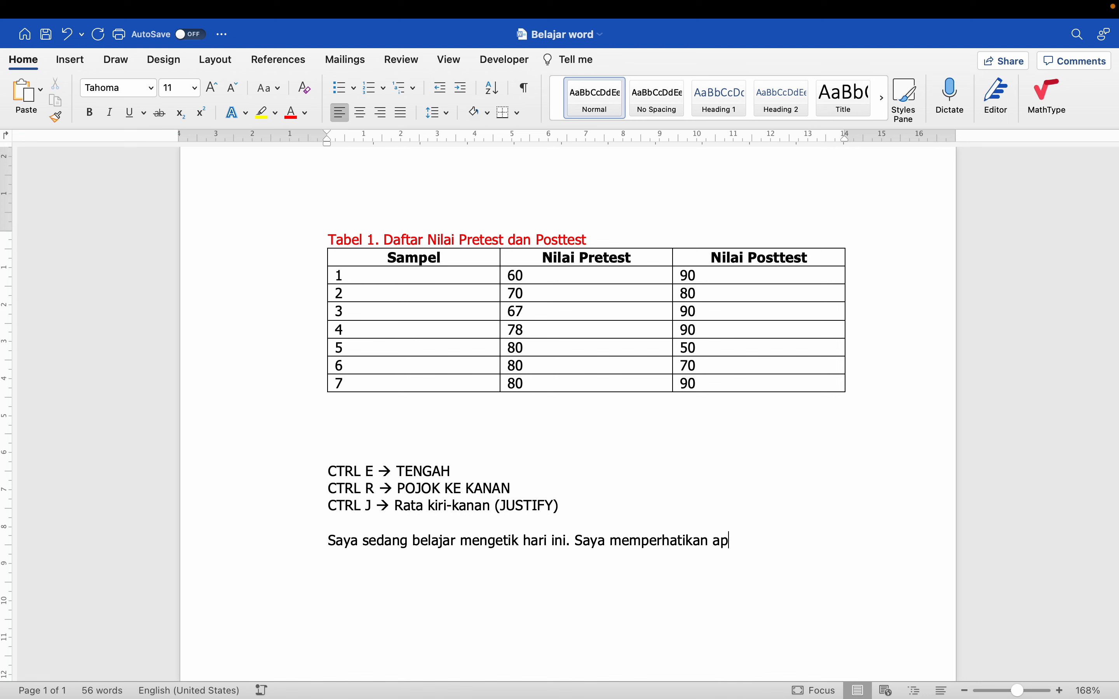
text(a yang telah dij)
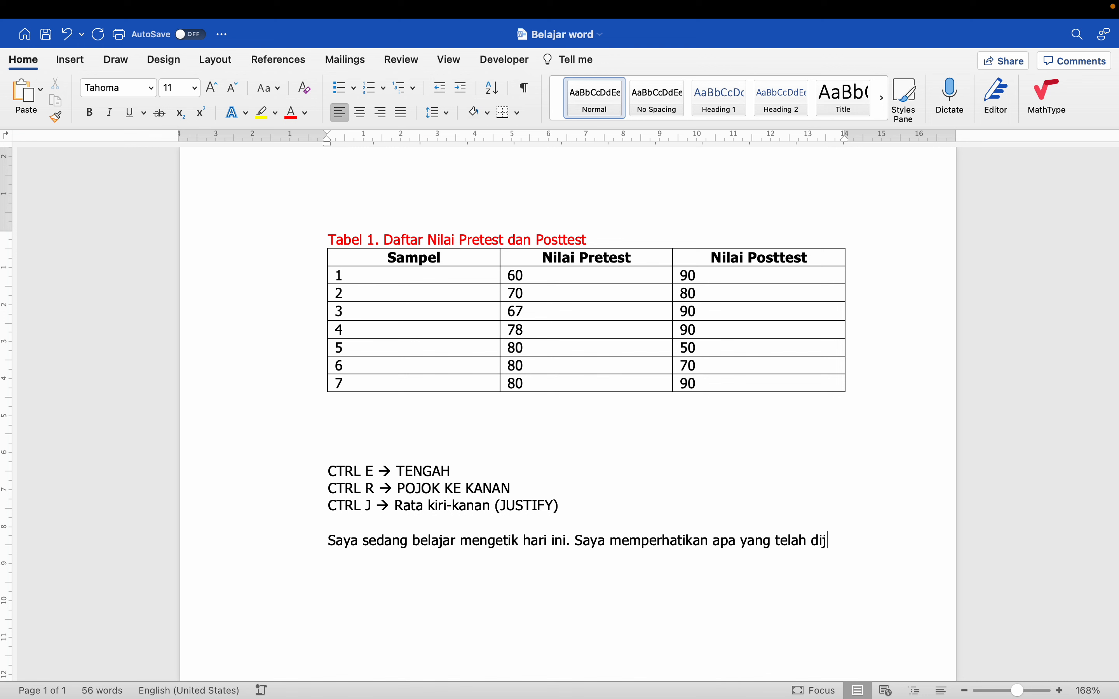
text(elaskan oleh)
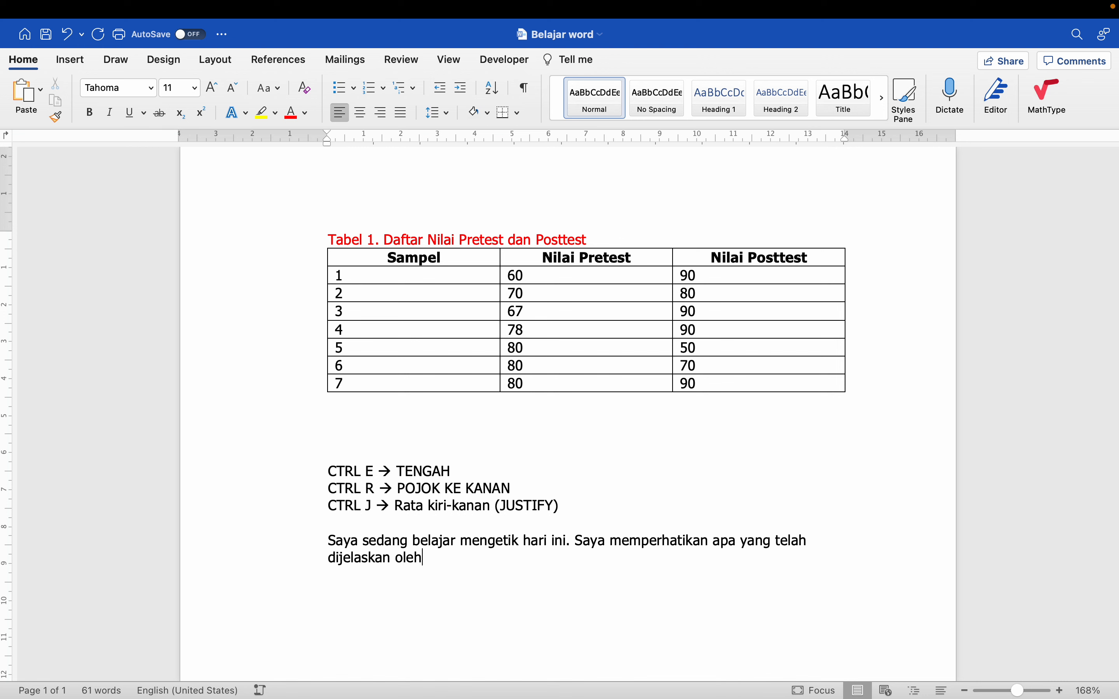
text( dosen saya.)
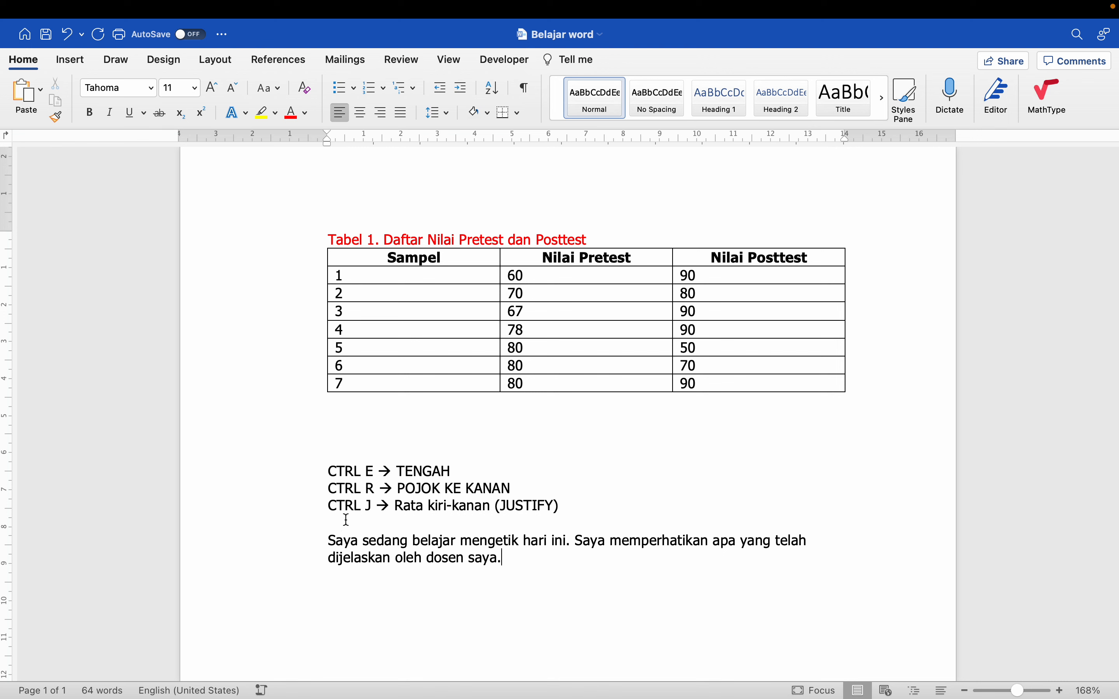
- Justify the paragraph beginning "Saya sedang belajar" and return it to left alignment
double_click(311, 561)
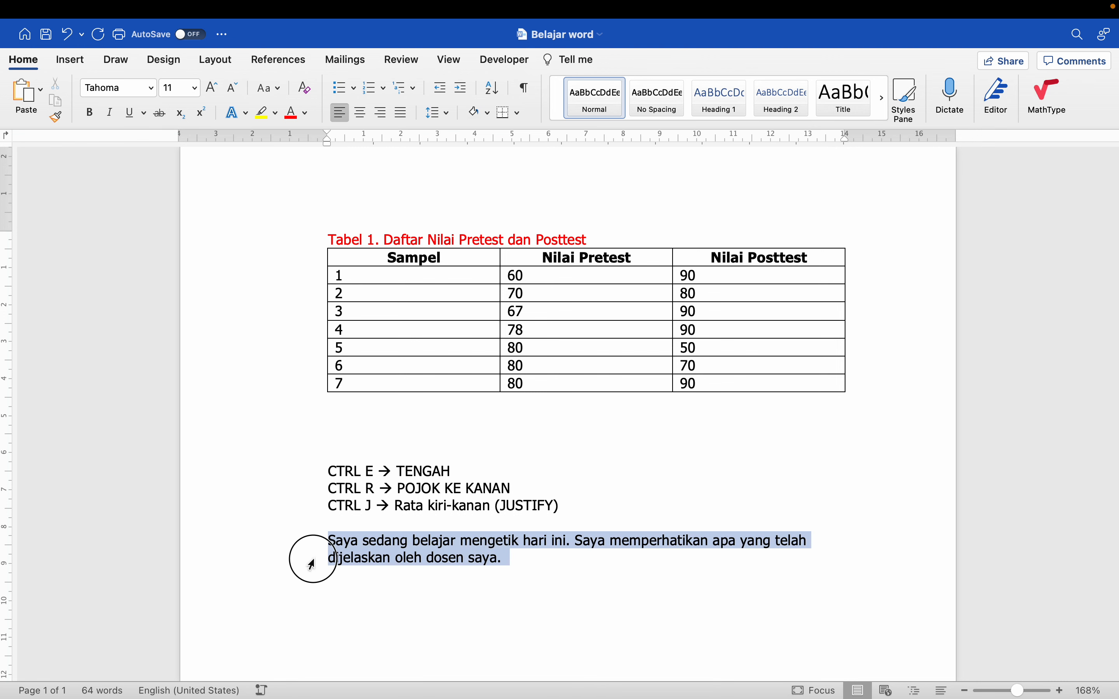
click(388, 516)
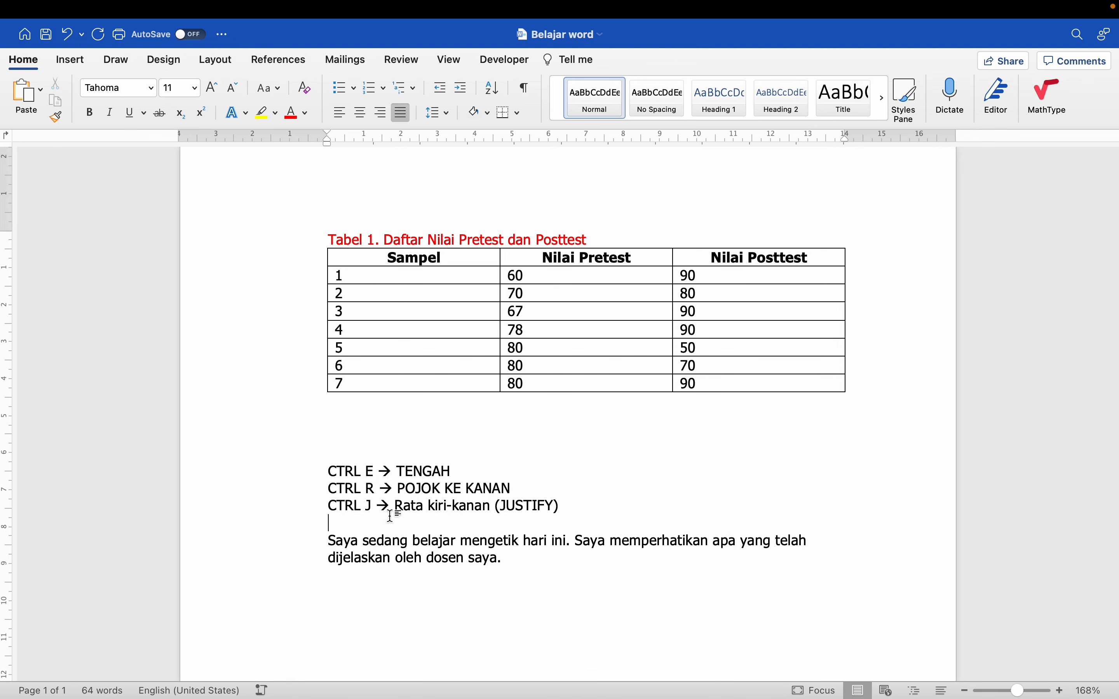
click(344, 541)
scroll(367, 393, up, 4)
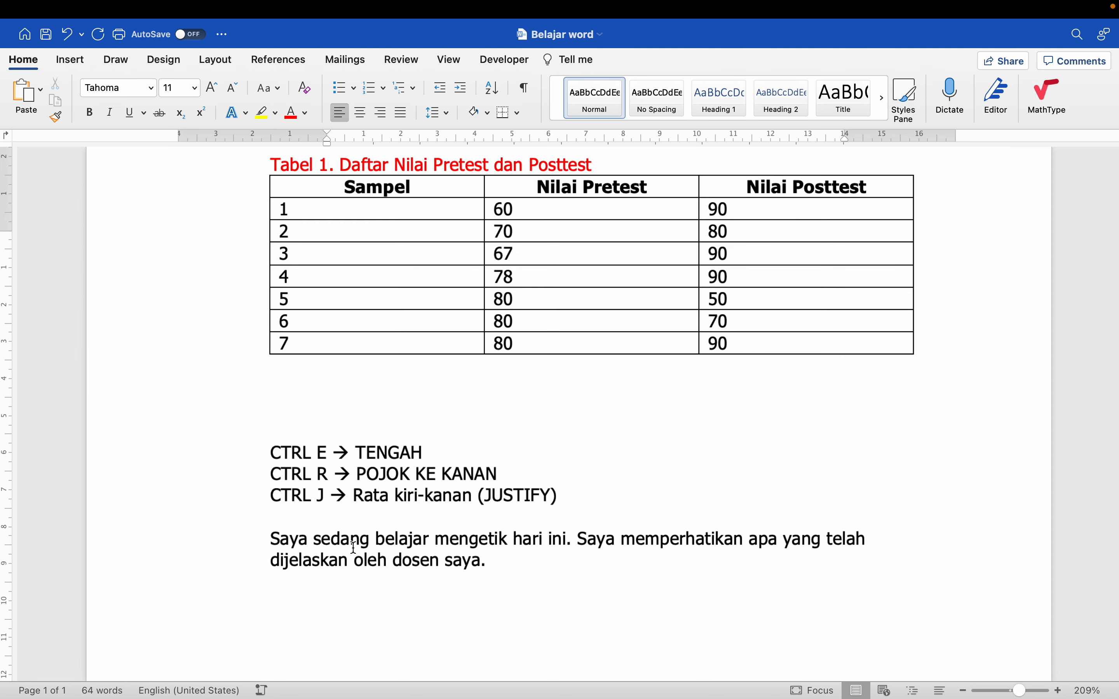
click(367, 393)
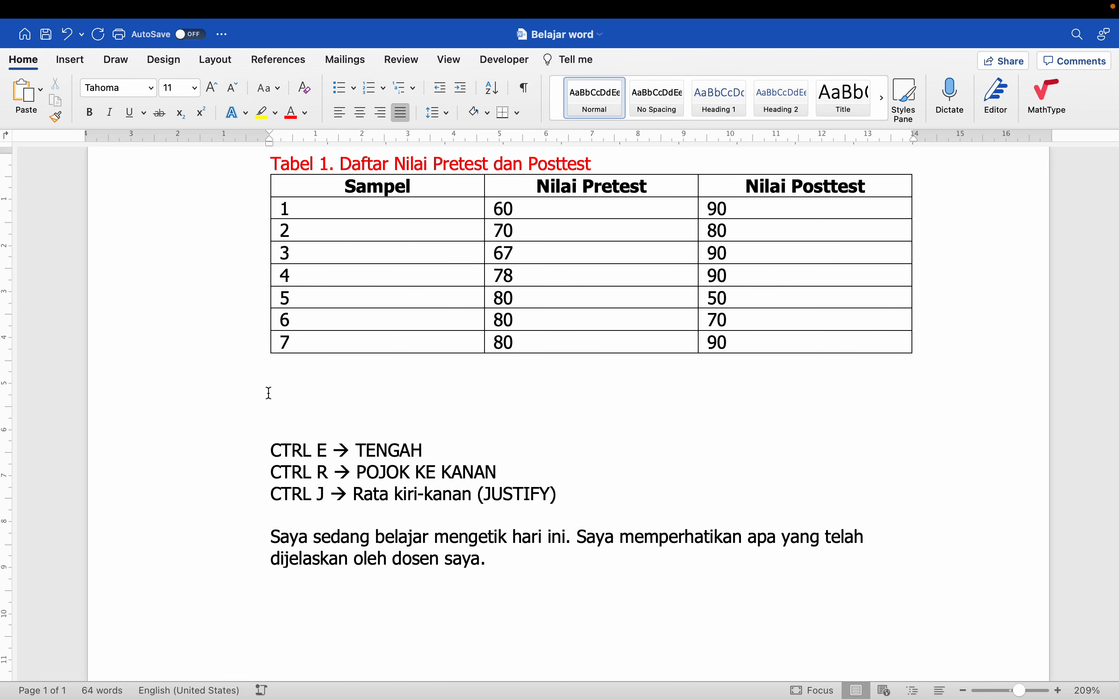
click(282, 538)
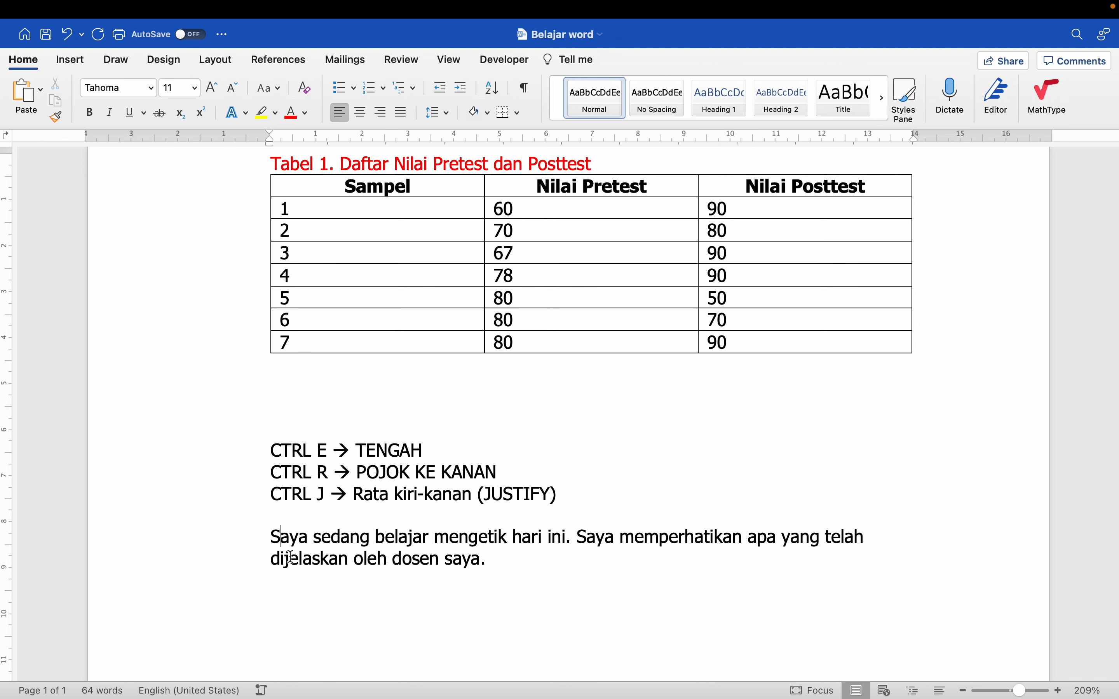
key(ctrl+j)
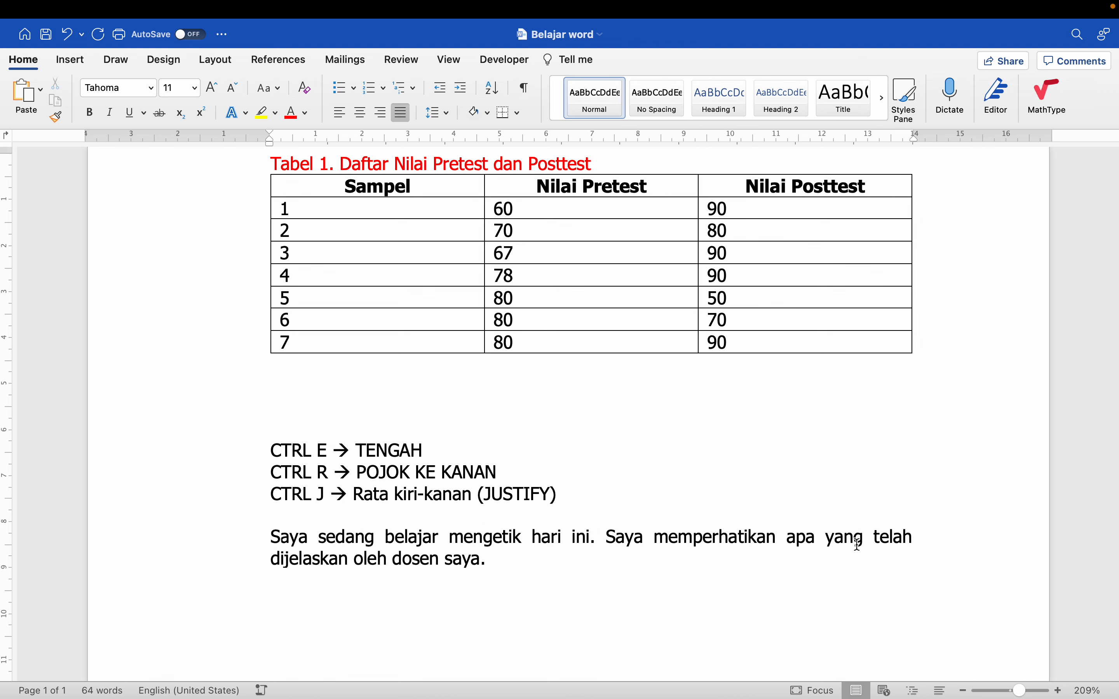
key(ctrl+l)
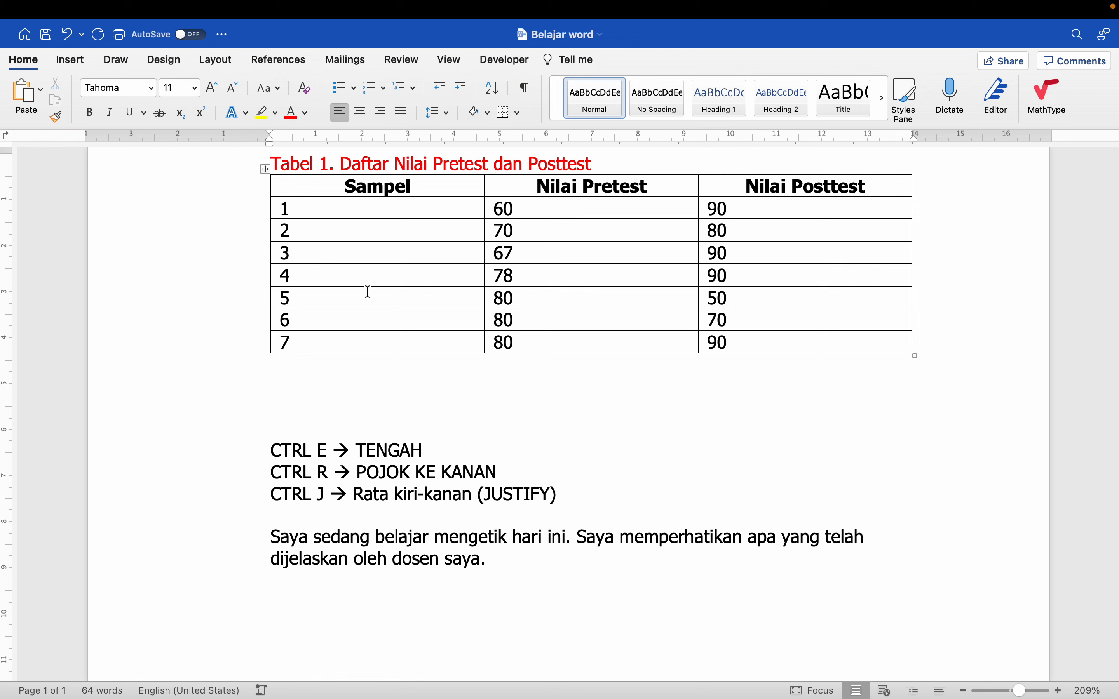
- Add the note "CTRL L → Rata ke sebelah kiri" on the line above the CTRL E note
click(424, 447)
key(Up)
text(CTR)
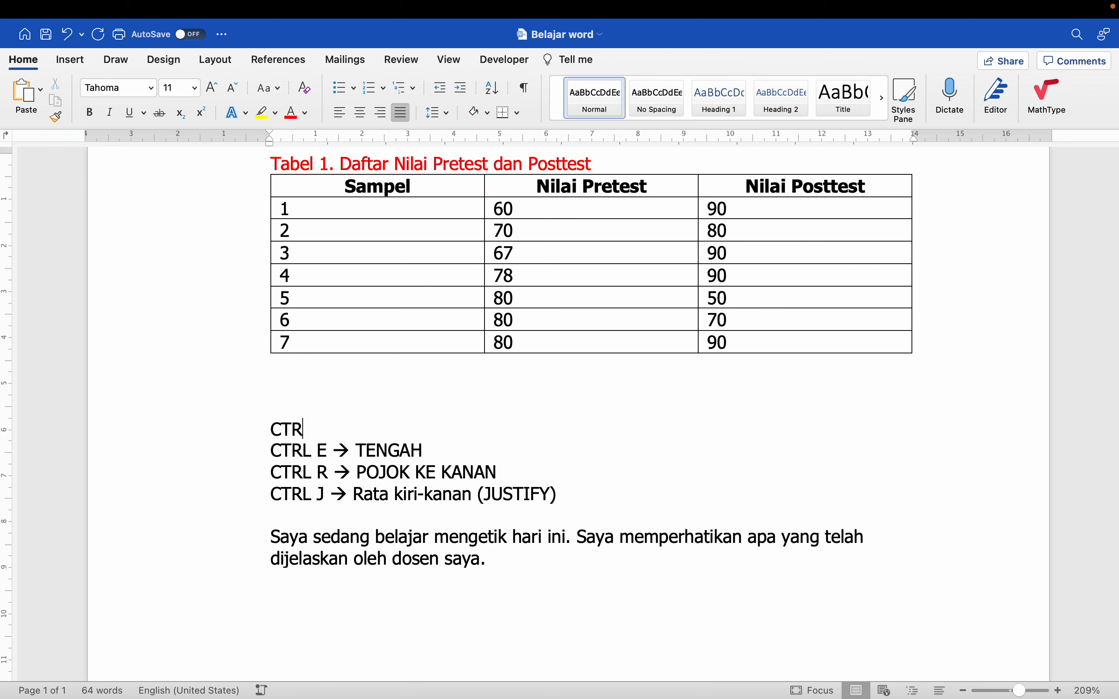
text(L L )
text(--> Rata ke)
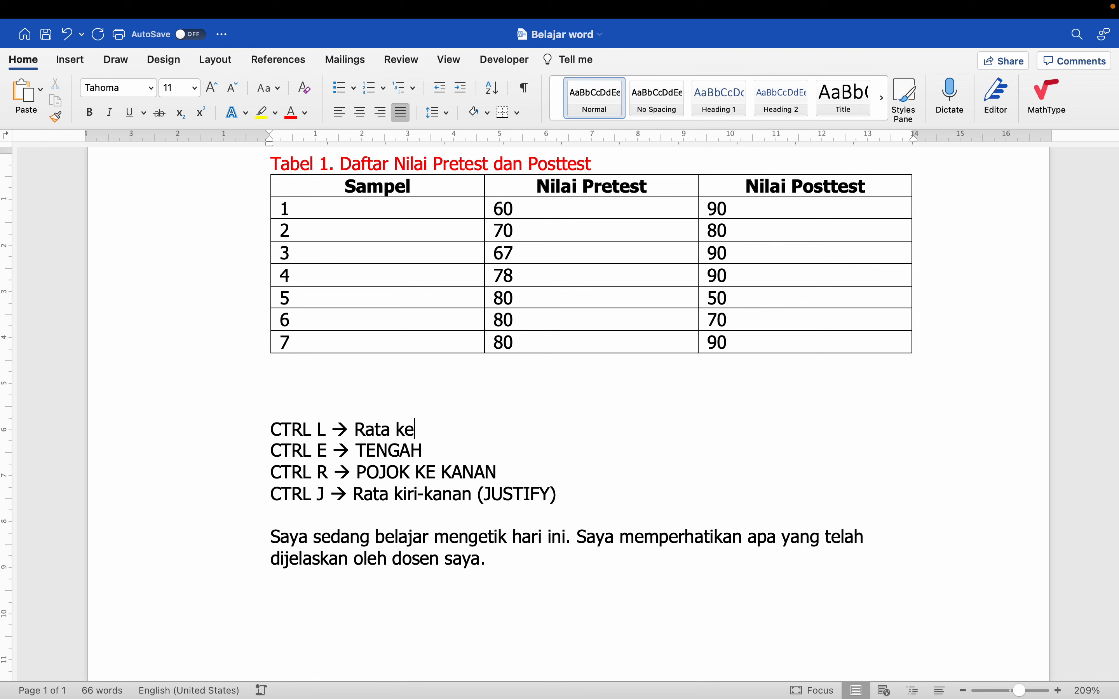
text( sebelah kiri)
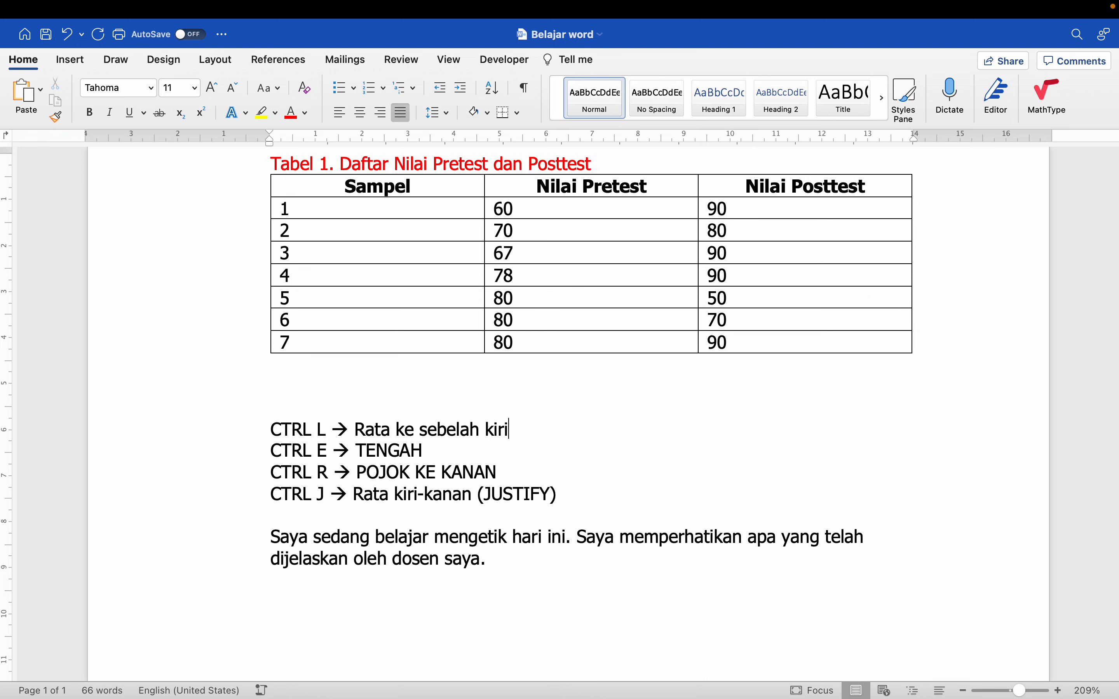
- Try justified, right and left alignment on the paragraph beginning "Saya sedang belajar", finishing with it centered
click(492, 561)
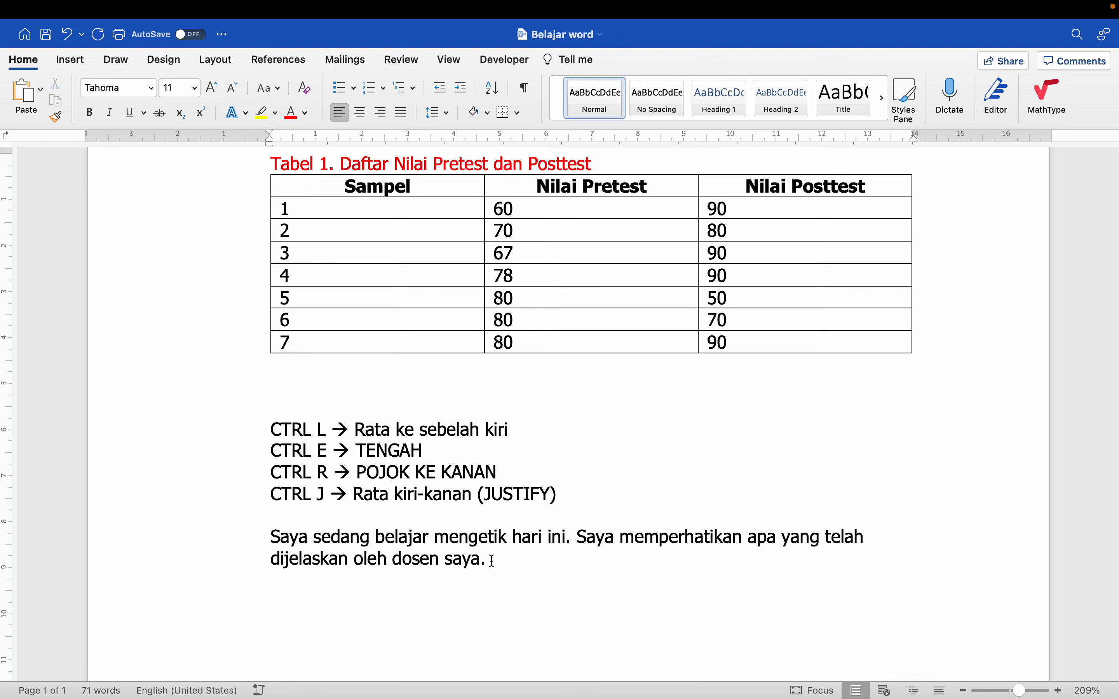
key(ctrl+j)
click(341, 113)
key(ctrl+j)
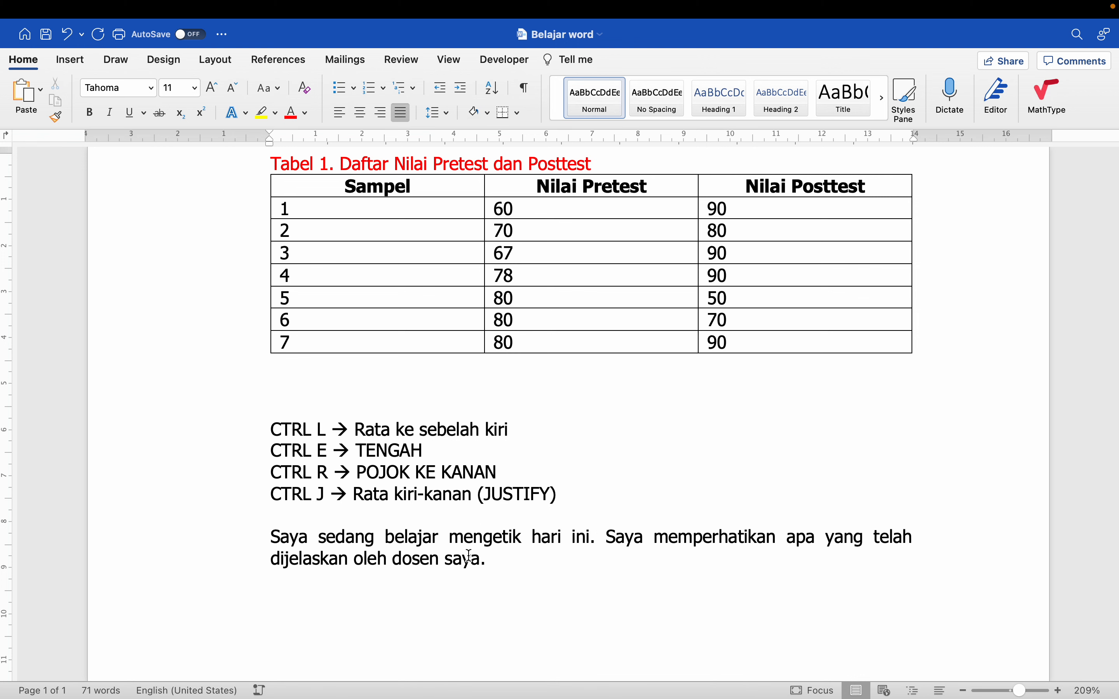
key(ctrl+r)
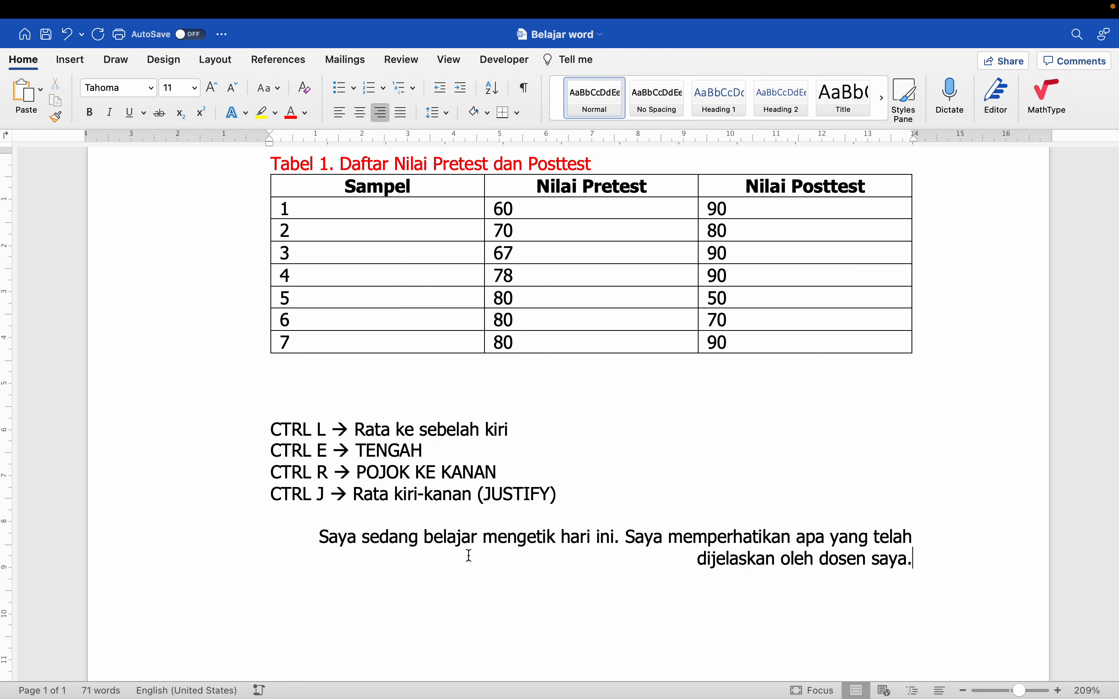
key(ctrl+l)
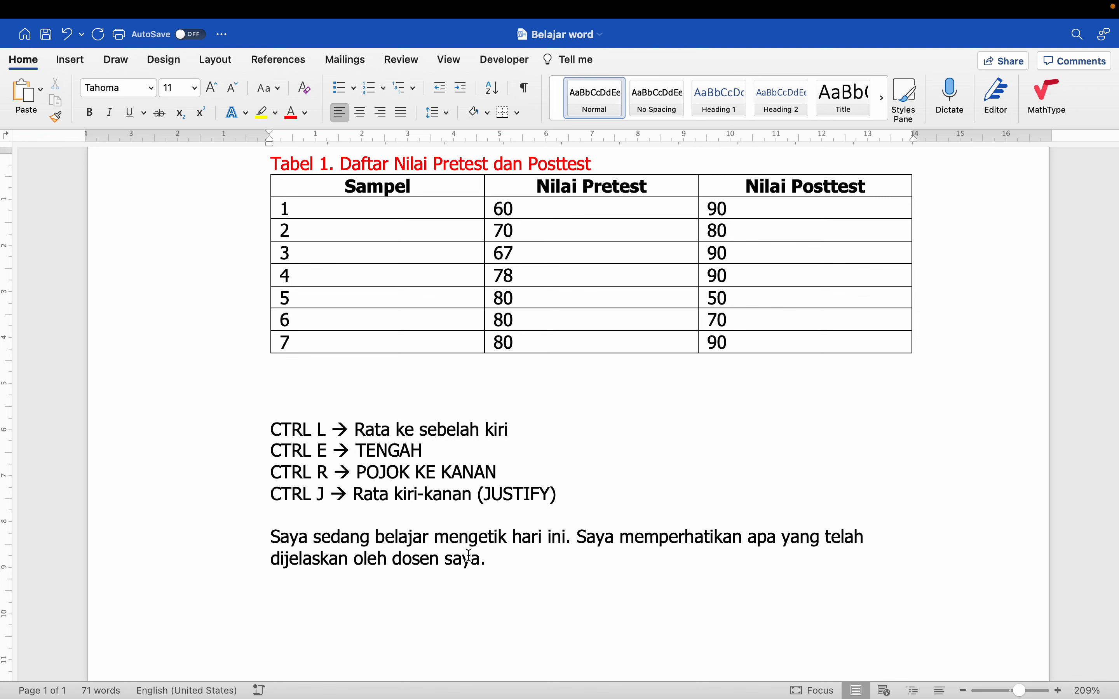
key(ctrl+e)
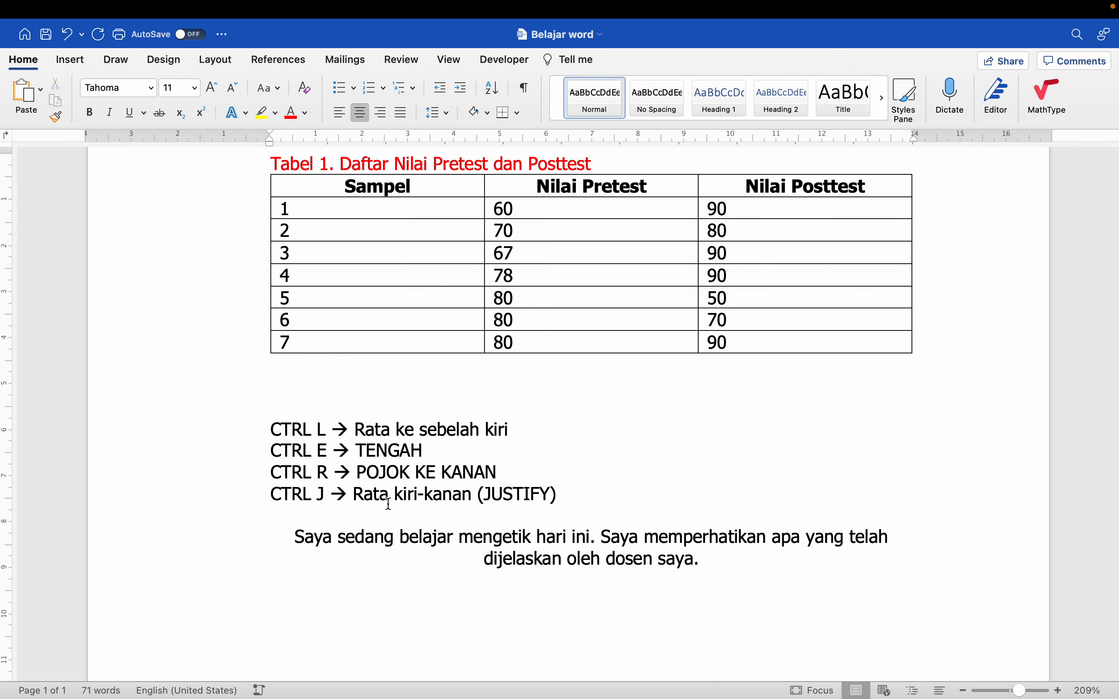
- Center the values in all rows below the header of the score table
scroll(388, 503, up, 2)
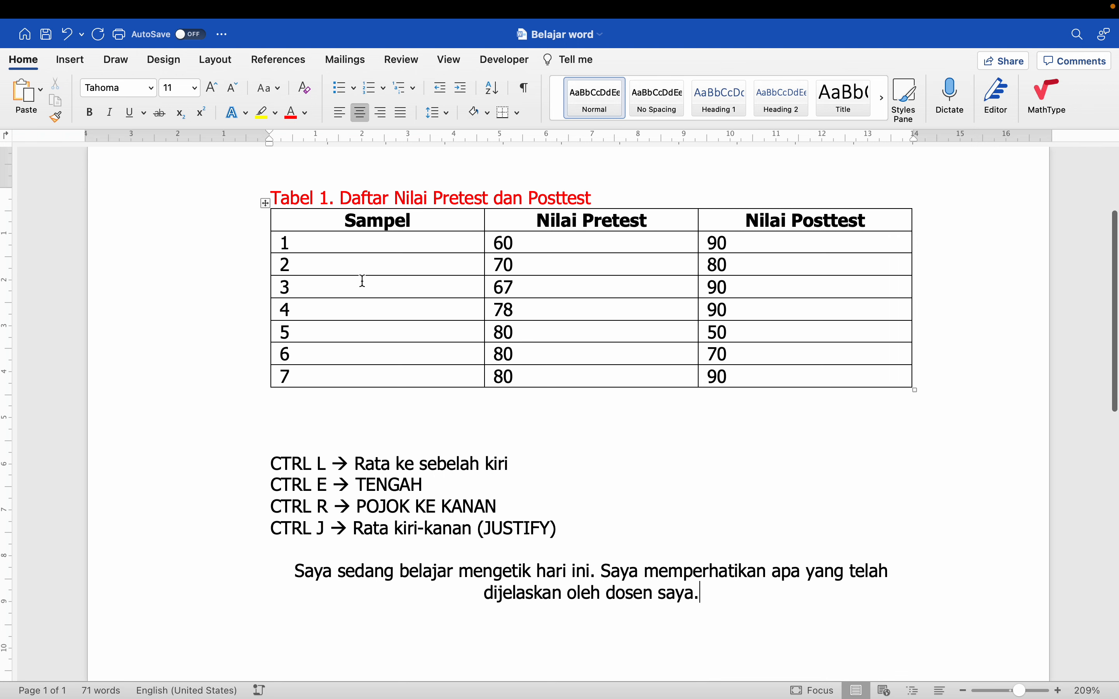
drag(342, 250, 709, 378)
click(355, 251)
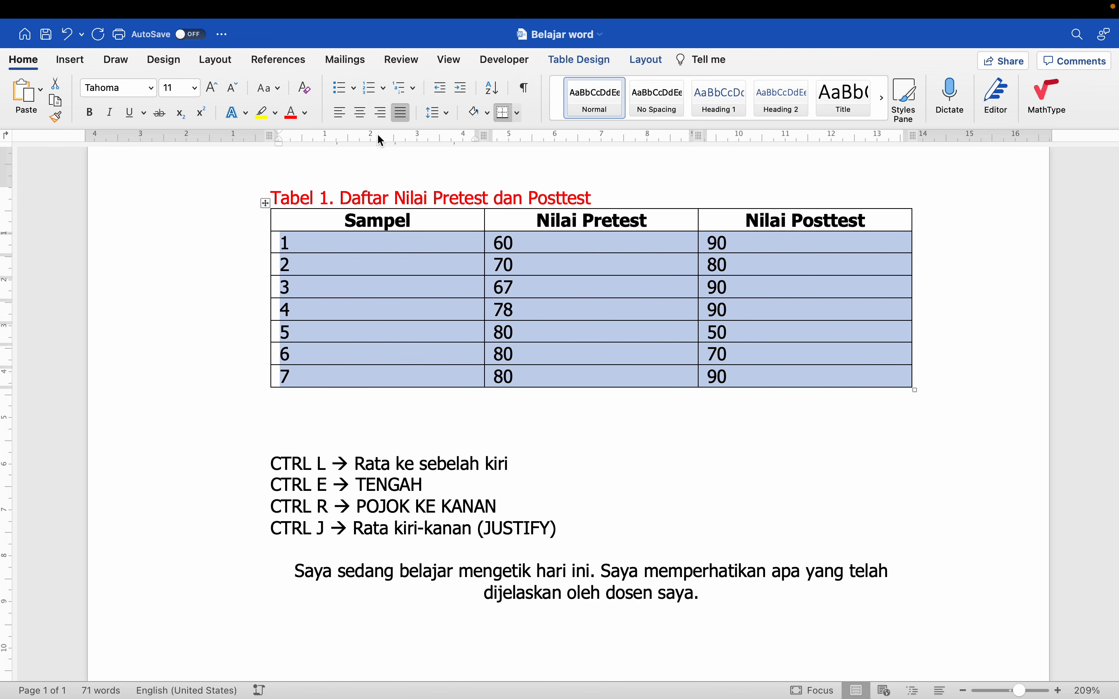
click(363, 114)
click(476, 443)
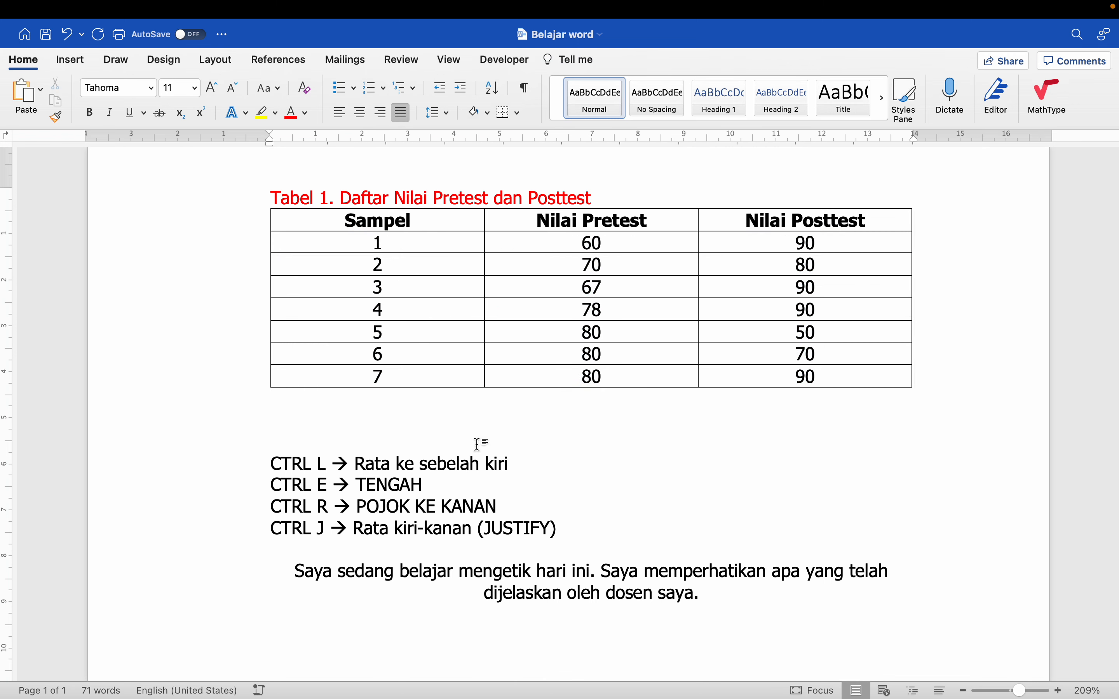
scroll(479, 443, up, 1)
scroll(477, 445, up, 2)
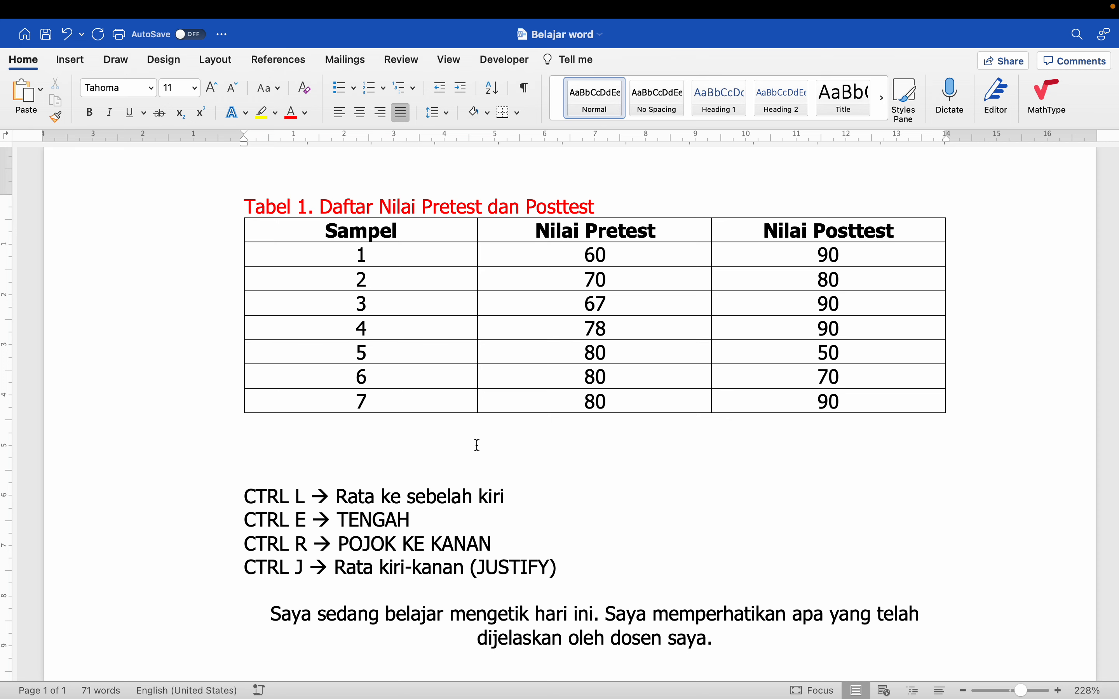
scroll(266, 234, up, 5)
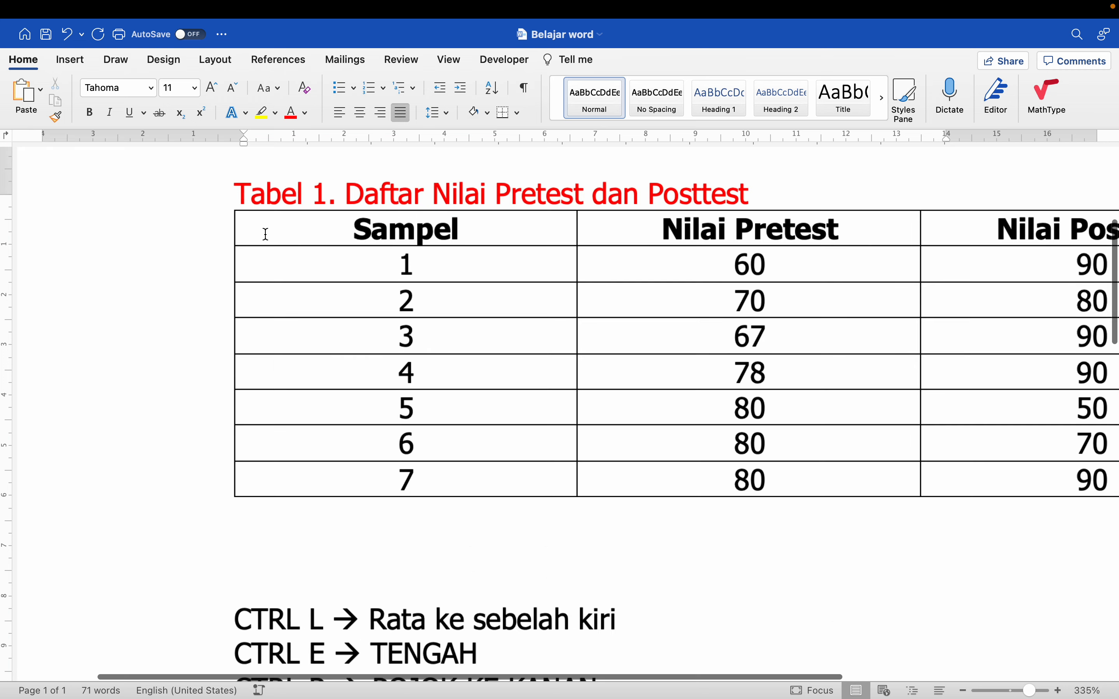
scroll(265, 235, up, 2)
scroll(263, 235, left, 3)
scroll(382, 226, right, 2)
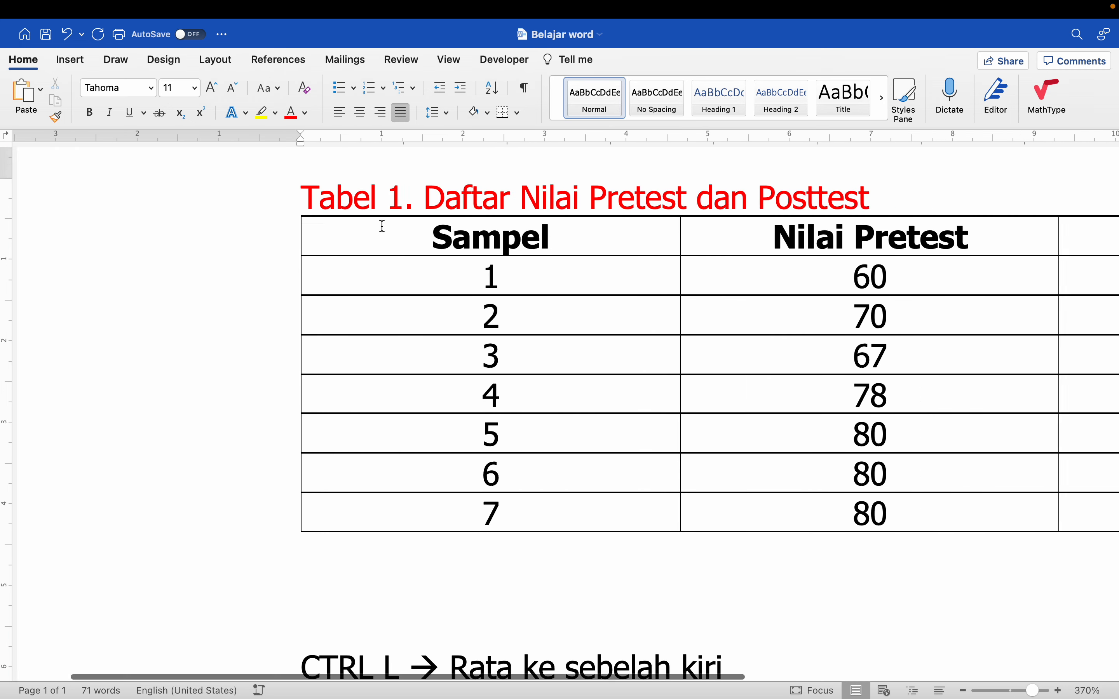
scroll(382, 226, down, 5)
scroll(435, 214, up, 3)
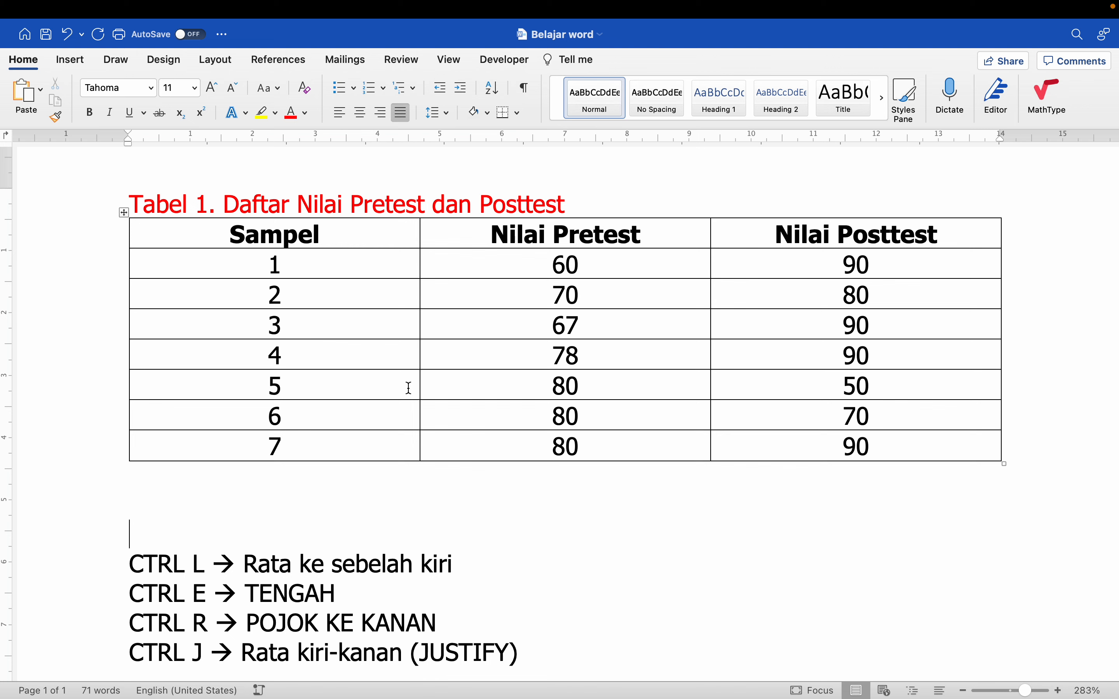
click(124, 213)
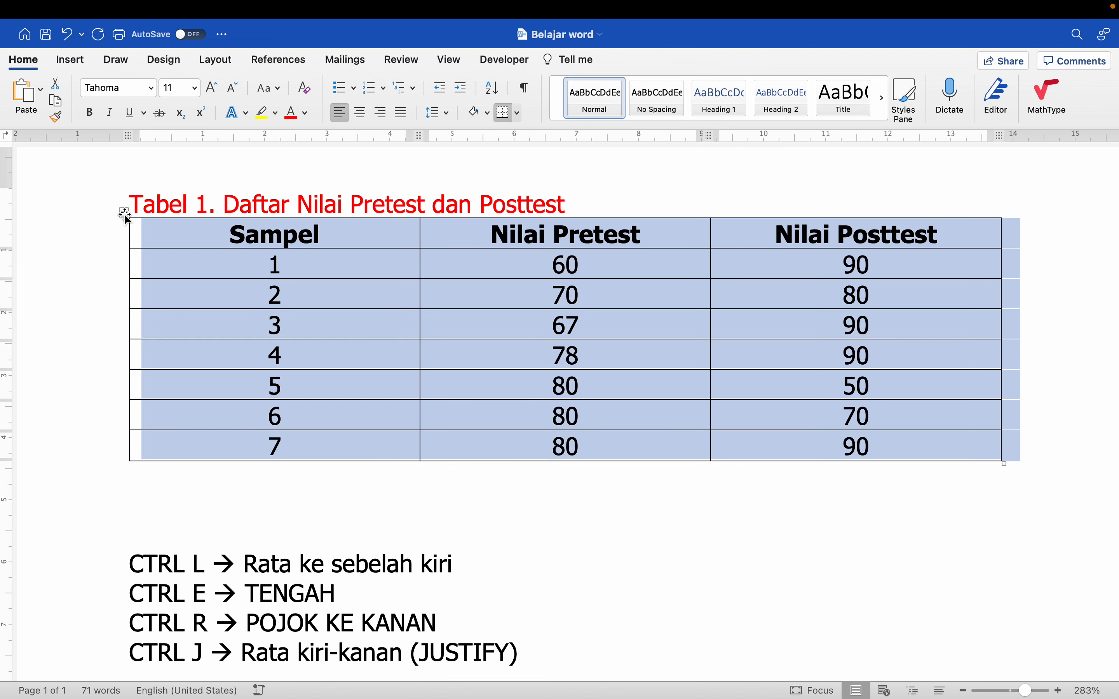
click(199, 295)
click(211, 482)
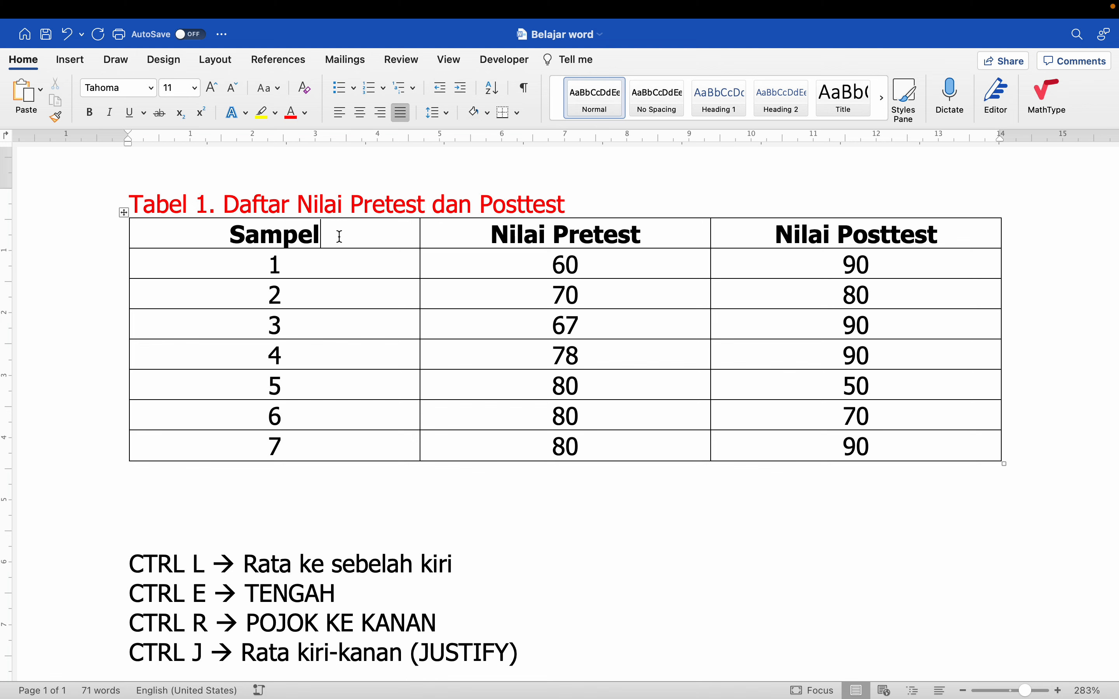
- Remove the left and right borders from the whole score table
click(124, 216)
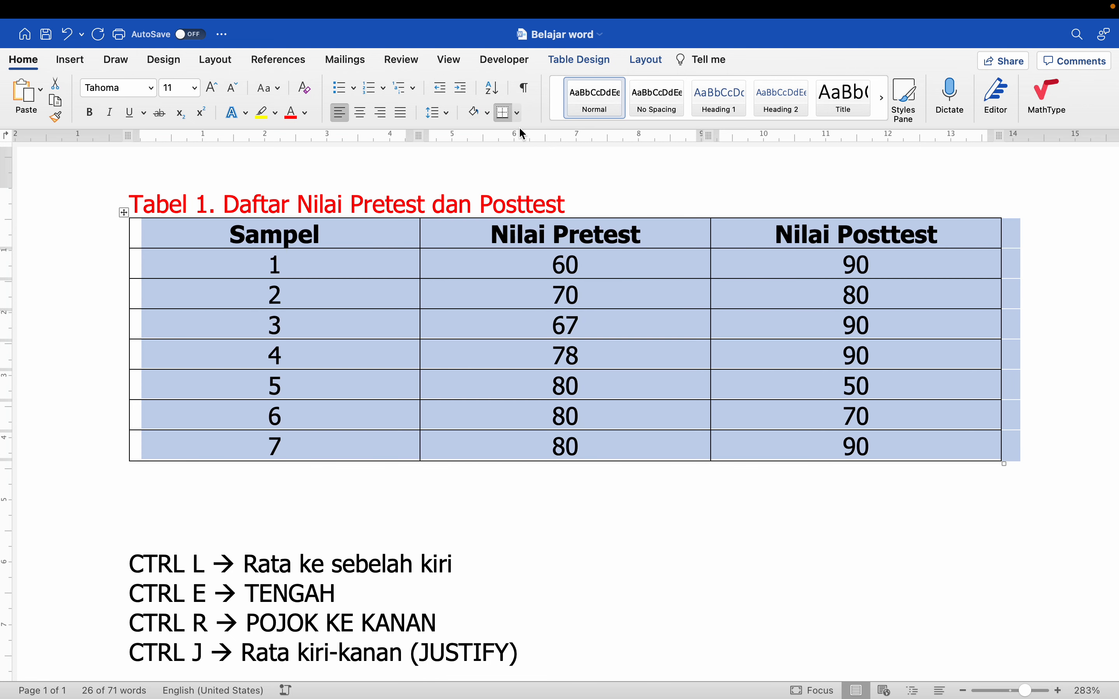
click(519, 113)
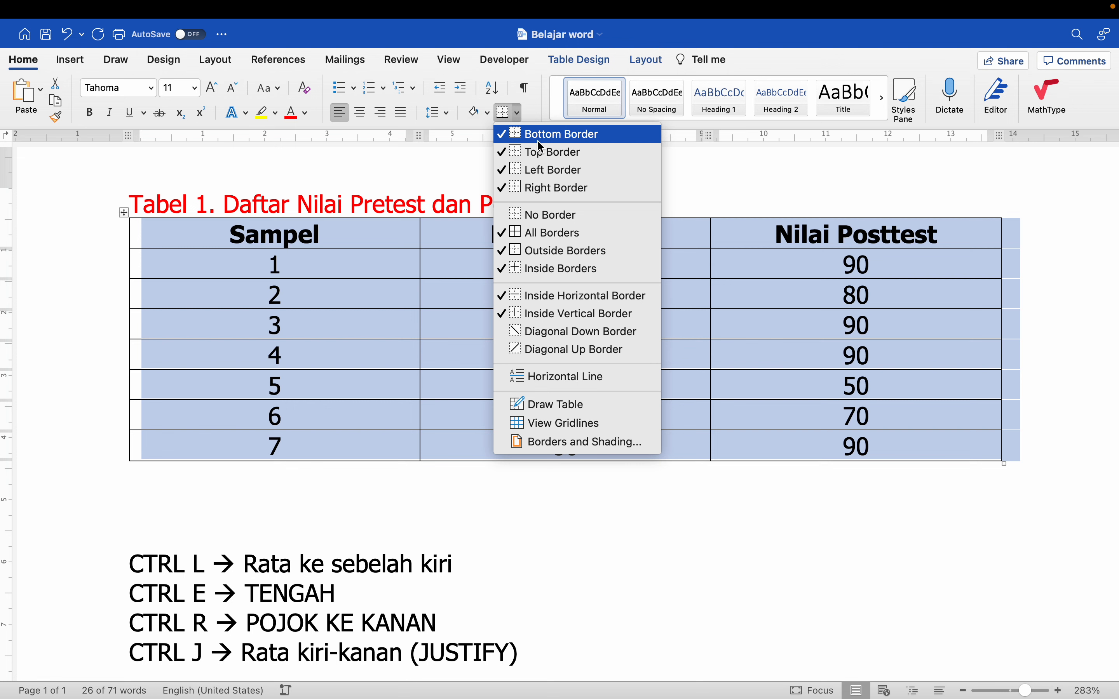
click(540, 170)
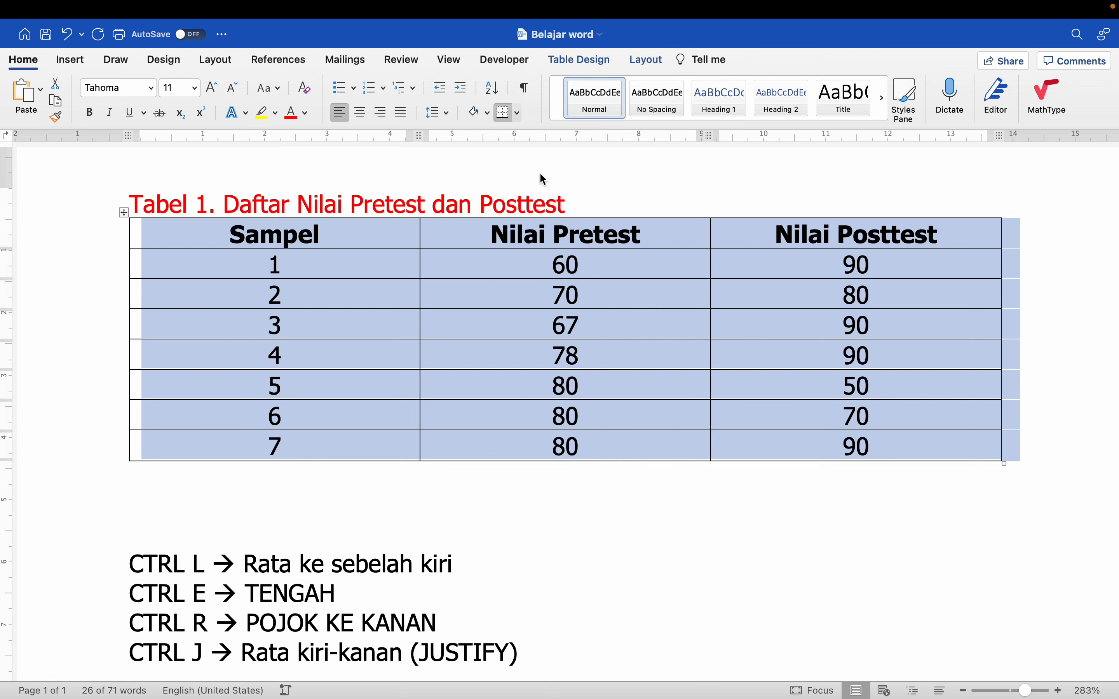
click(519, 114)
click(539, 185)
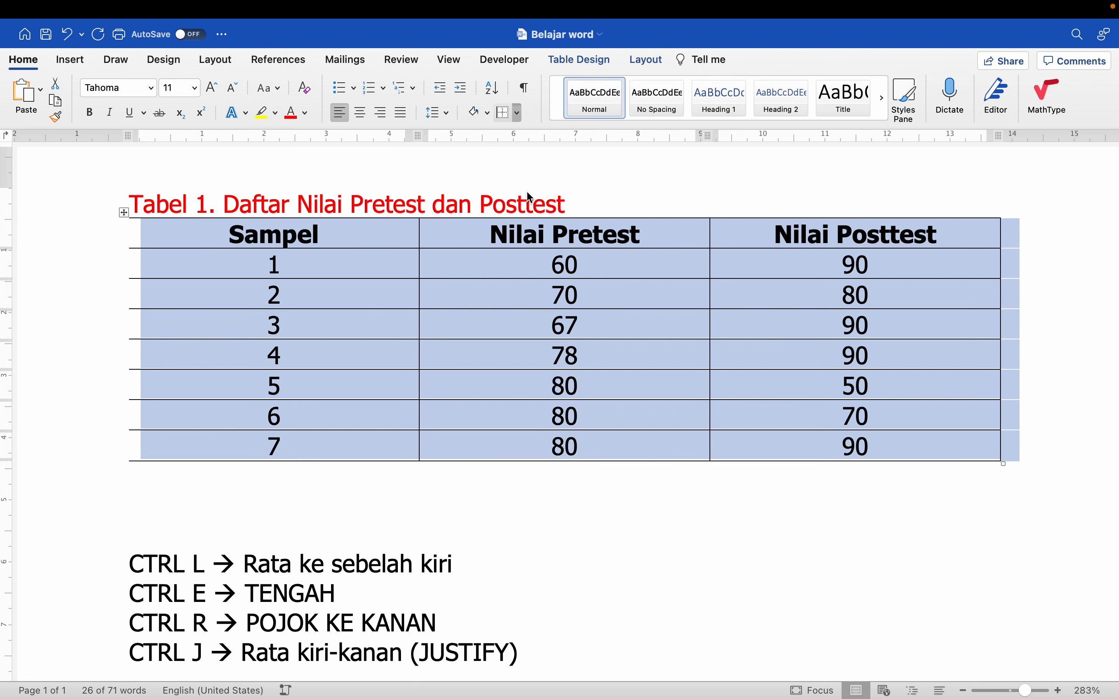
- Remove the score table's inside borders and reapply only the inside horizontal borders
click(519, 116)
click(534, 267)
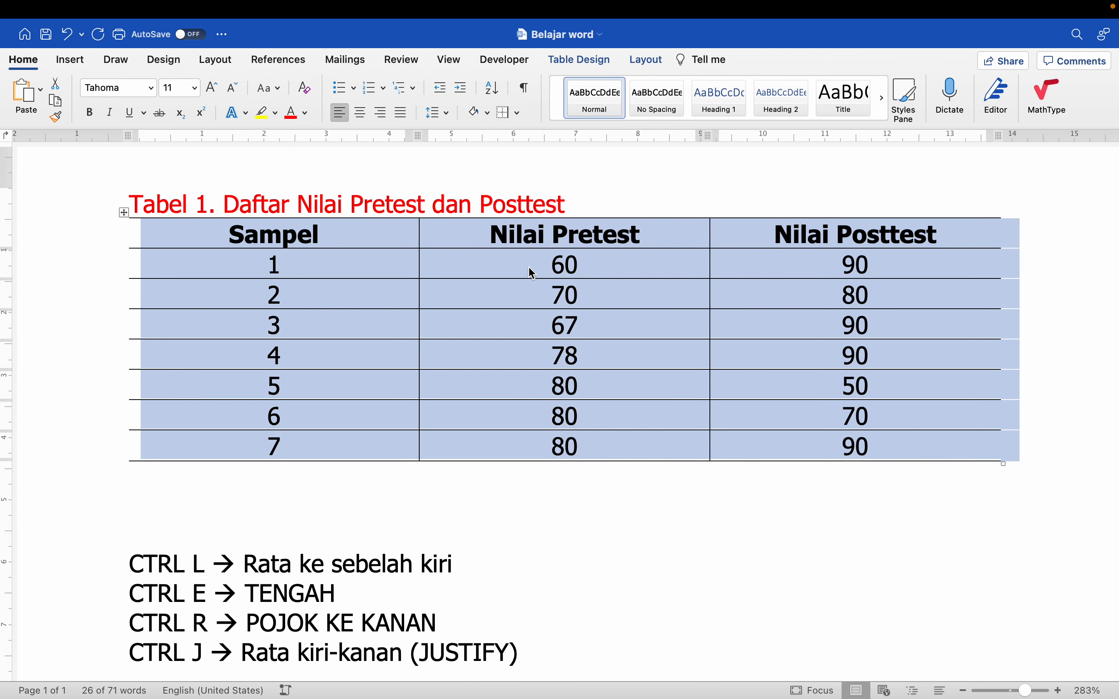
click(518, 115)
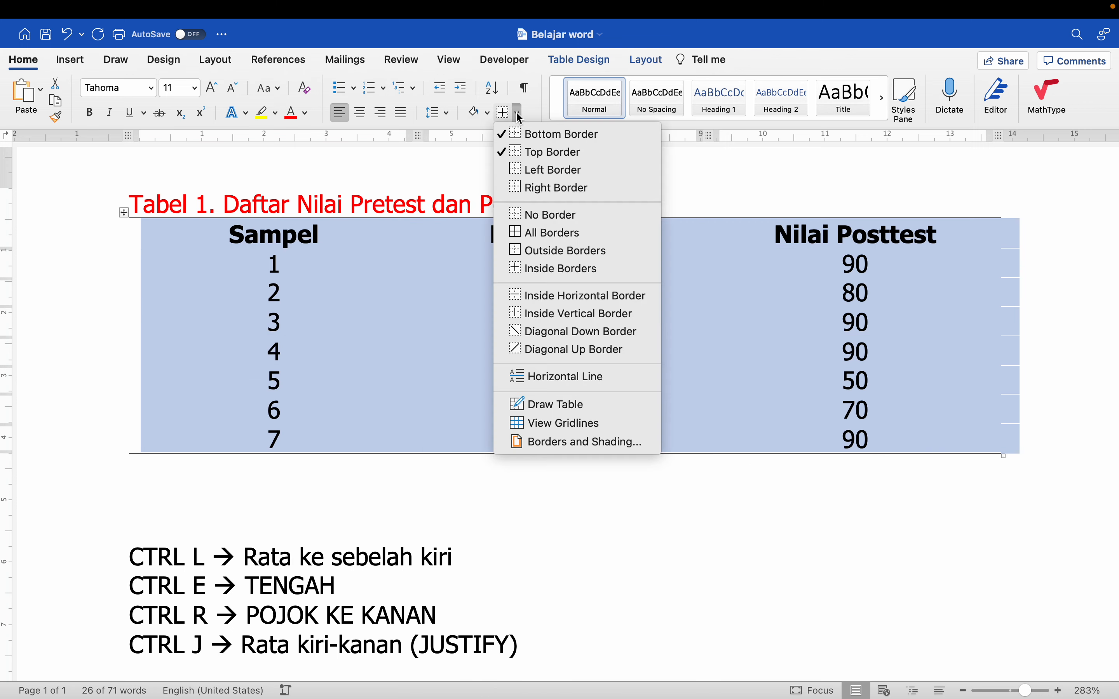
click(548, 296)
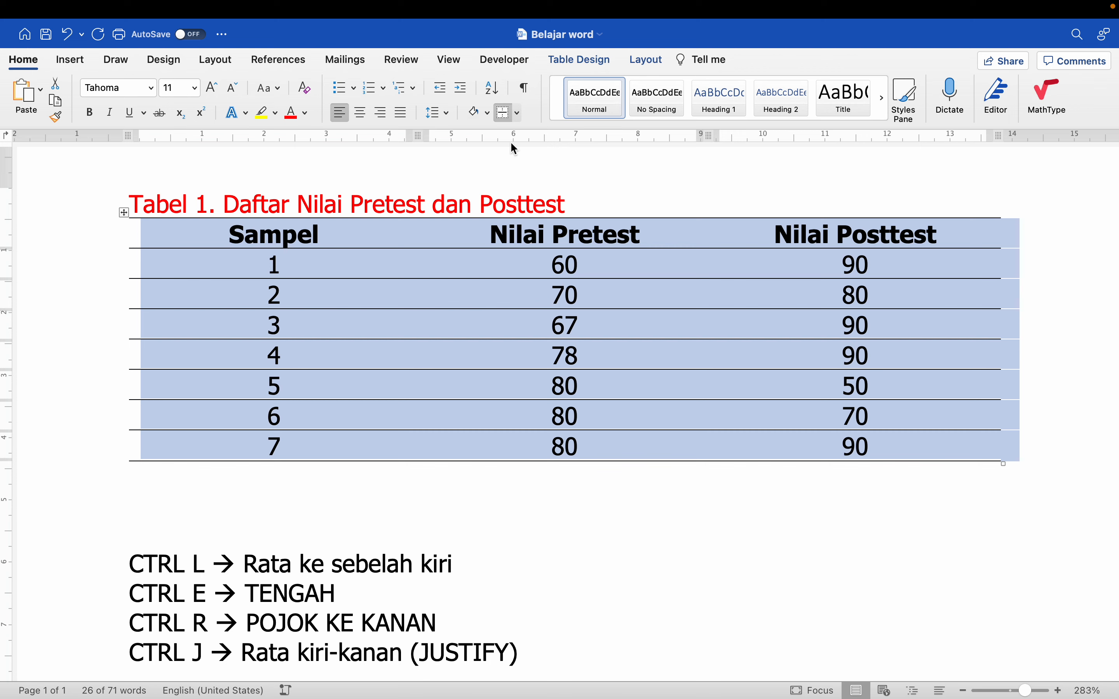
click(518, 114)
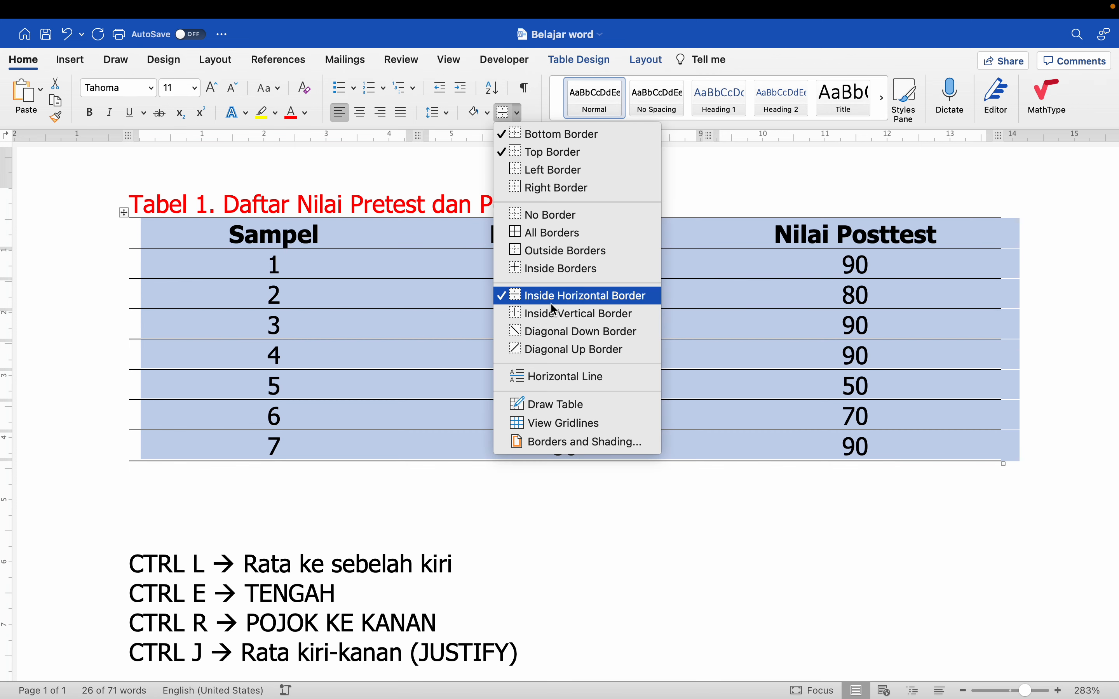
click(415, 510)
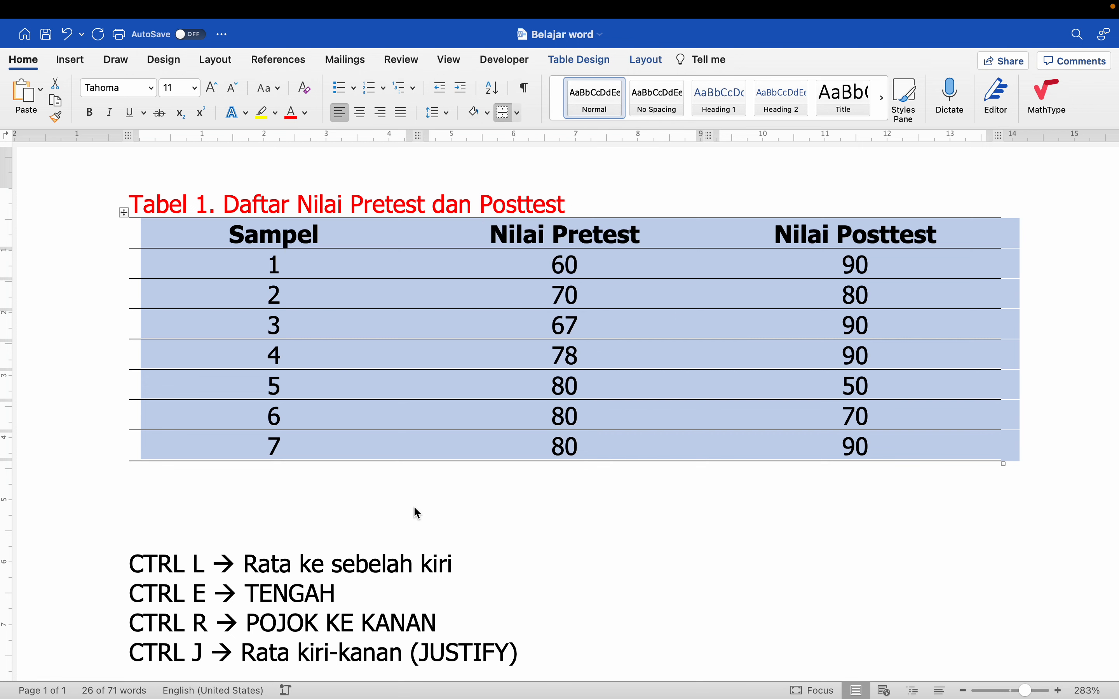
click(416, 493)
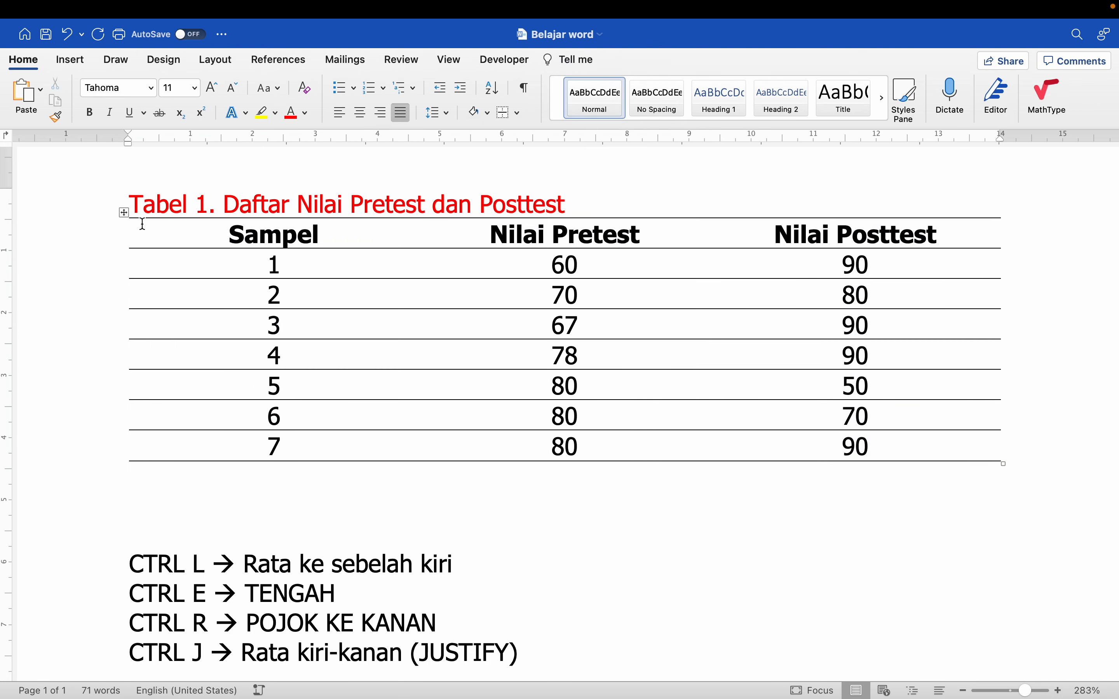
- Examine which border options are applied to the whole score table
click(229, 232)
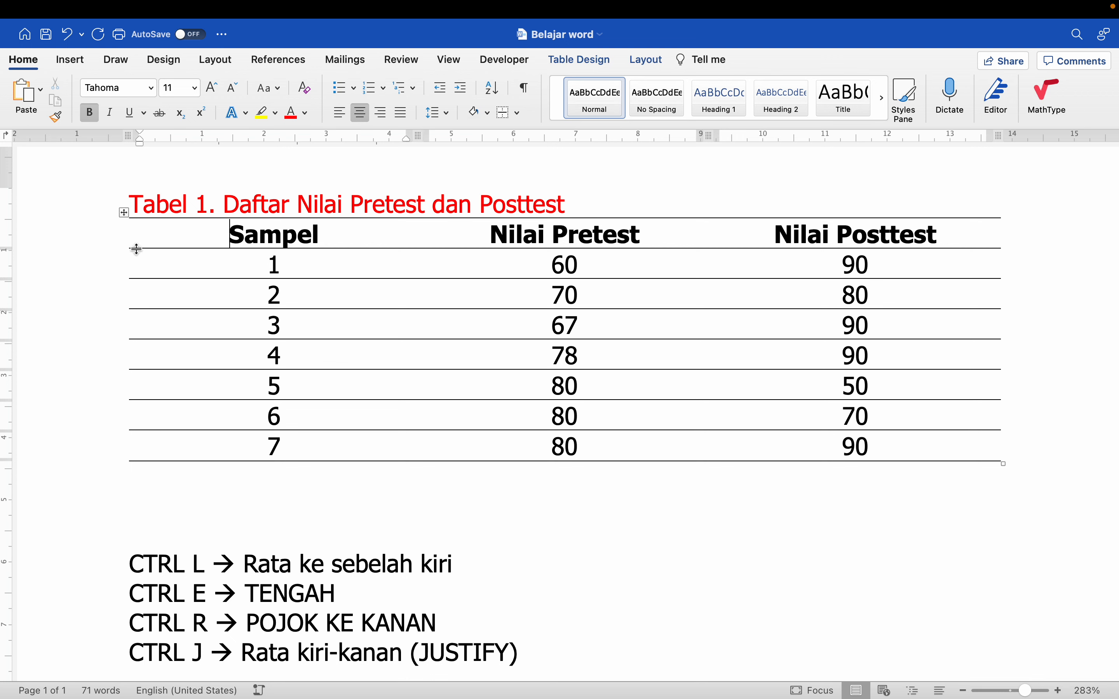
drag(119, 261, 841, 452)
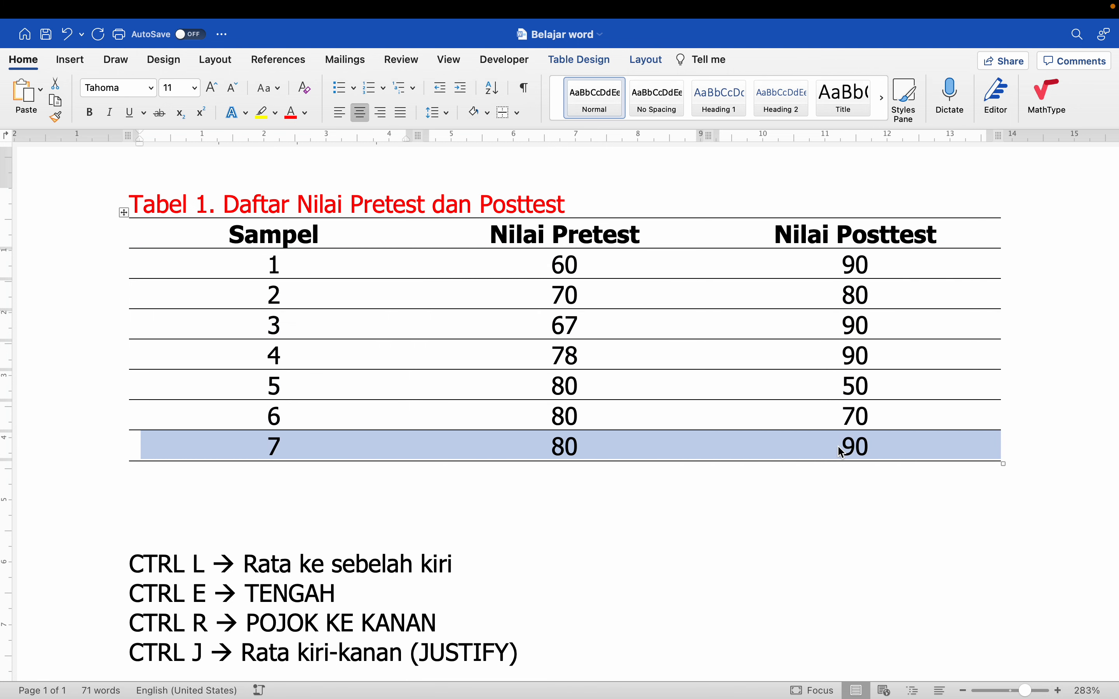
click(269, 267)
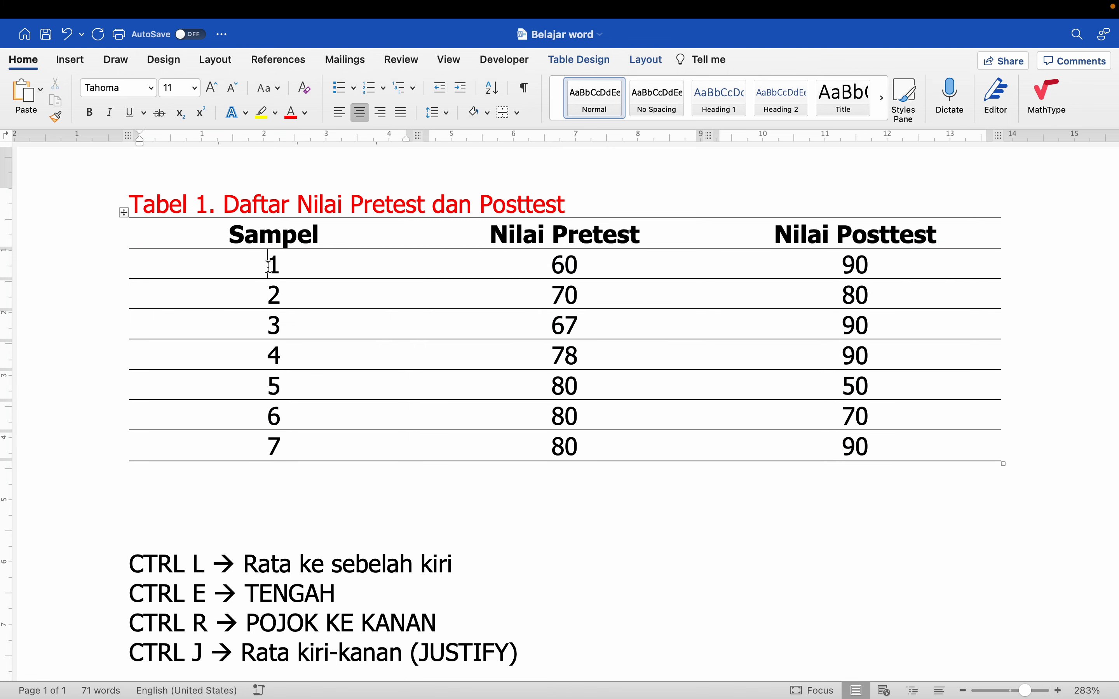
click(124, 214)
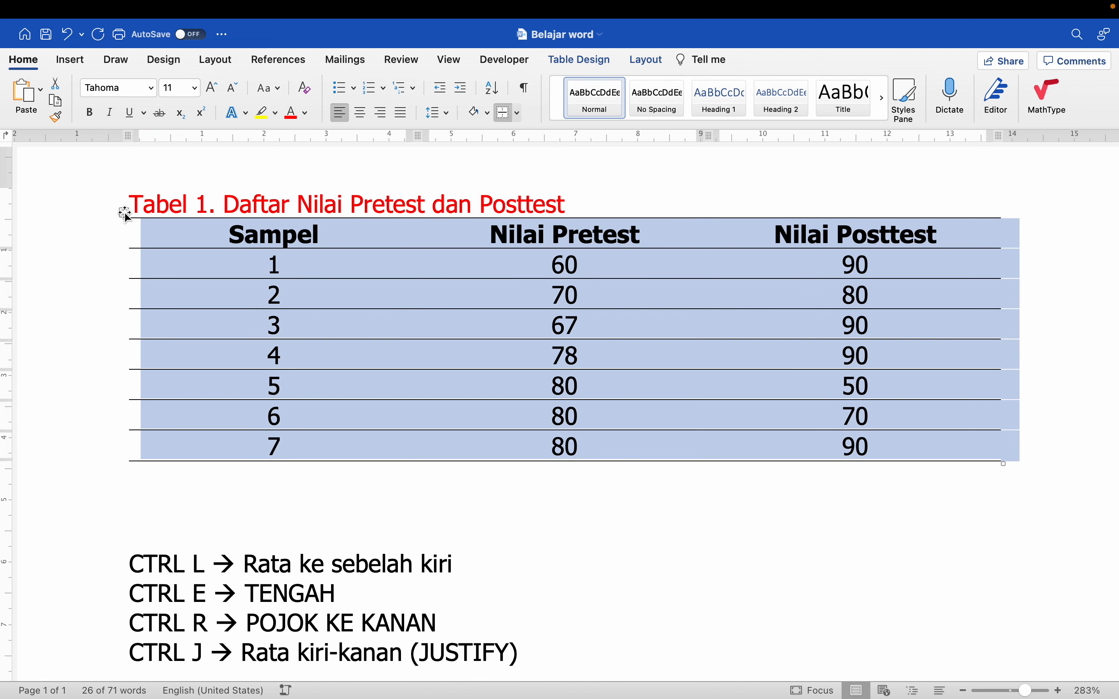
click(517, 112)
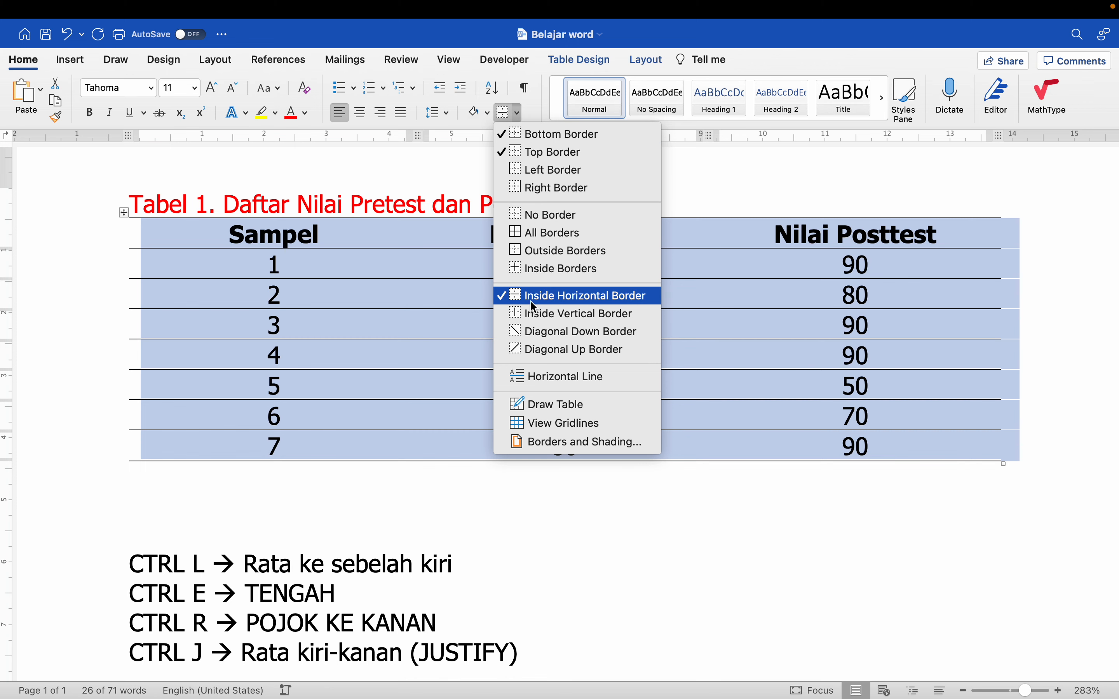
click(356, 520)
scroll(356, 520, down, 3)
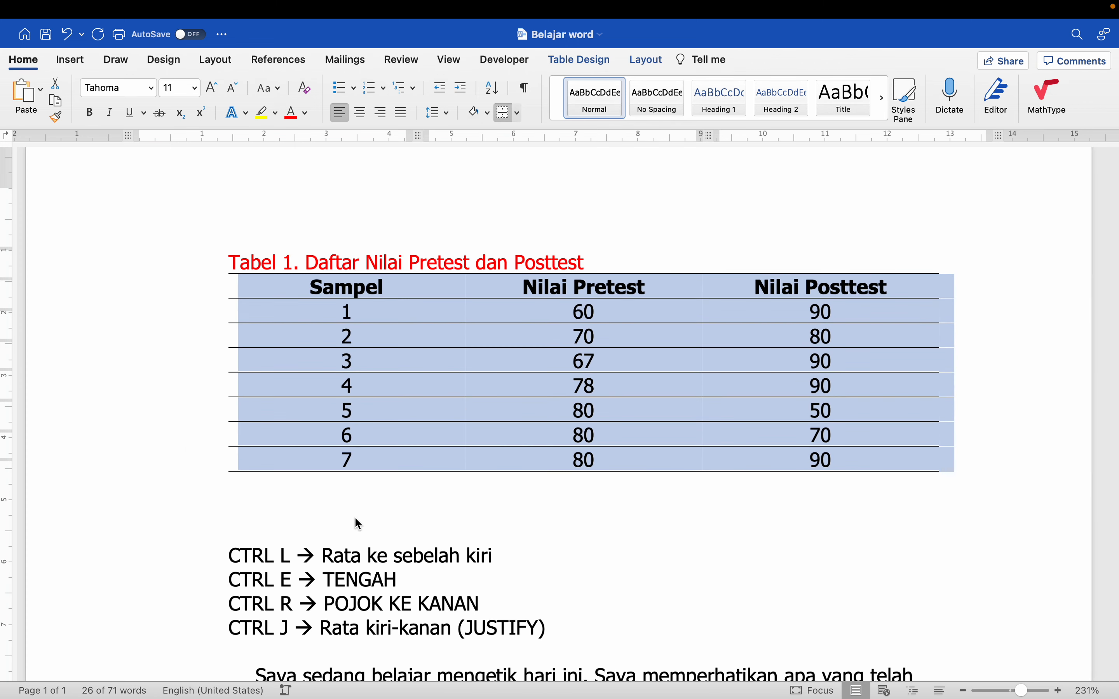
click(381, 467)
scroll(381, 468, down, 2)
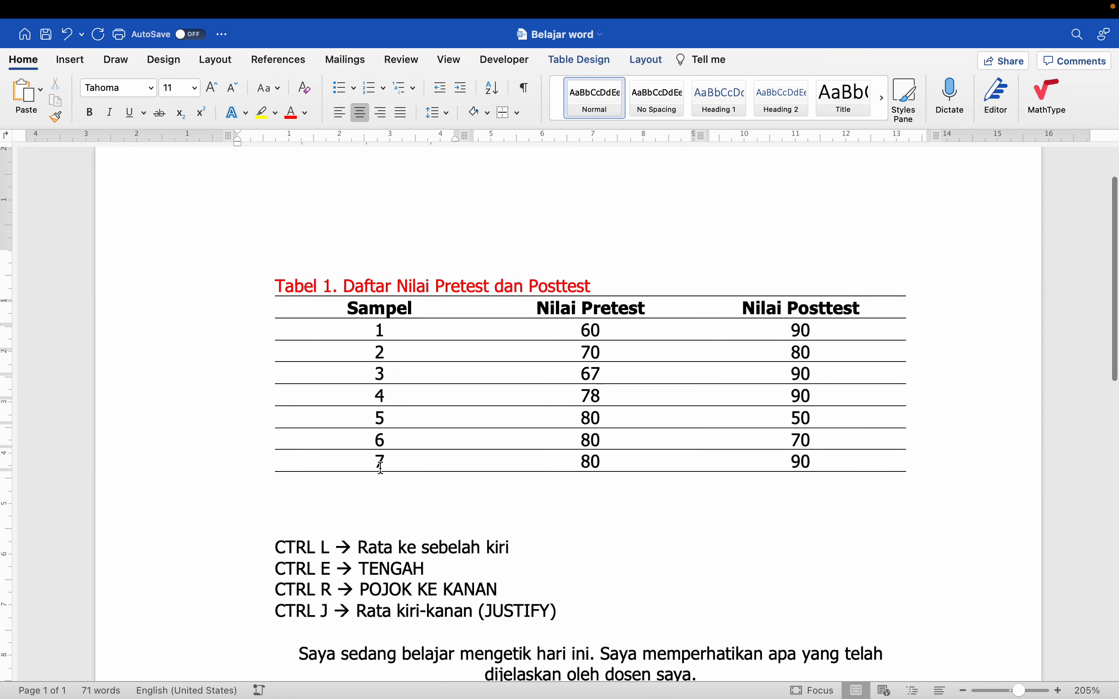
- Add the justified line "Cara menempatkan gambar dan keterangan gambar" below the centered paragraph, followed by blank lines
scroll(376, 500, down, 6)
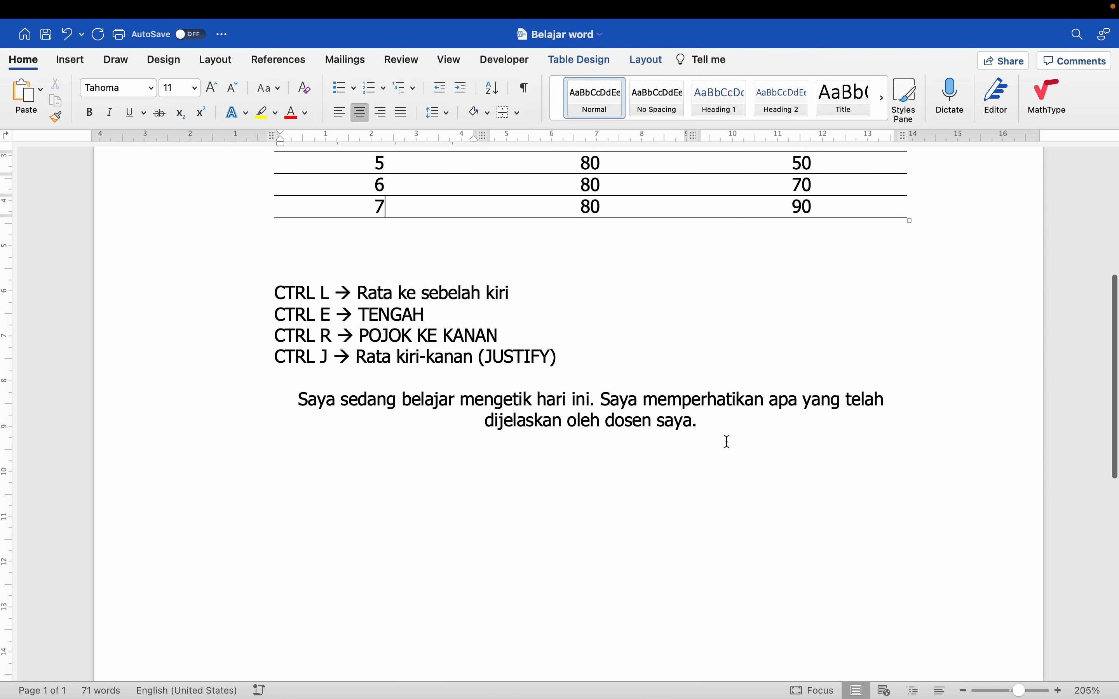
key(Return)
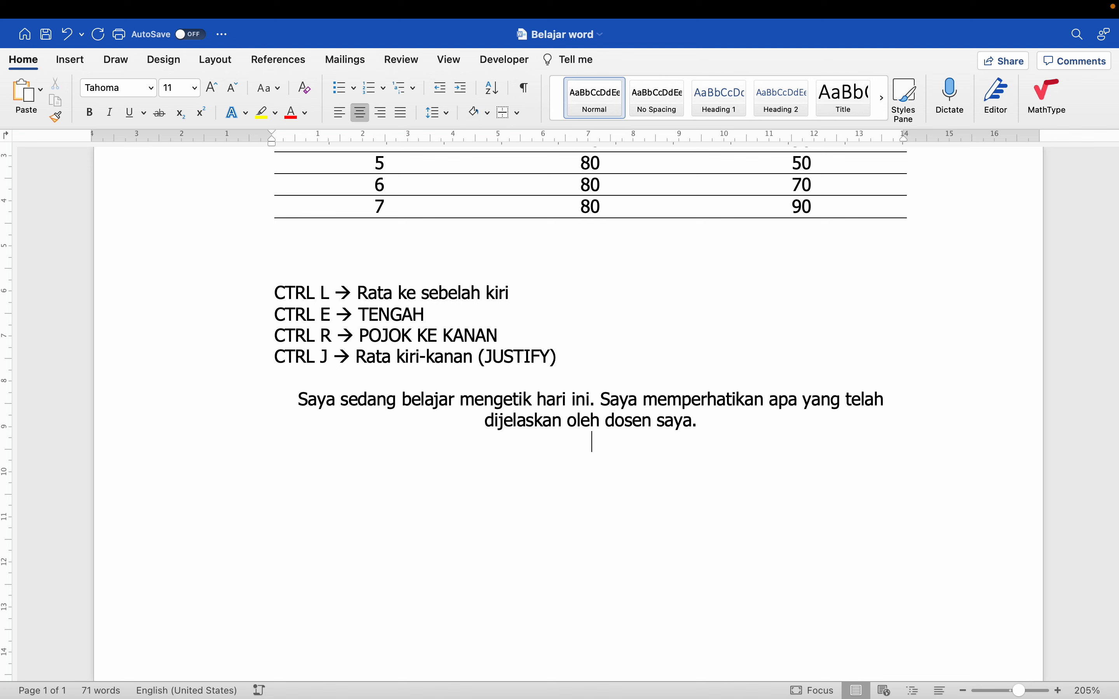
key(ctrl+j)
text(Cara )
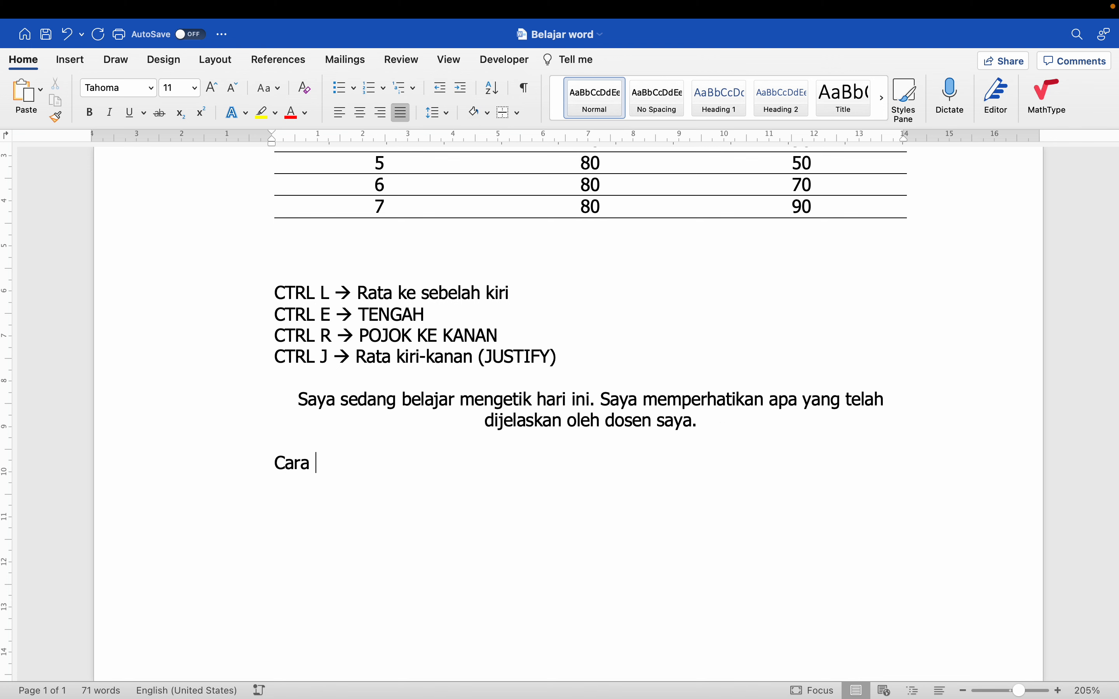
text(menempatkan)
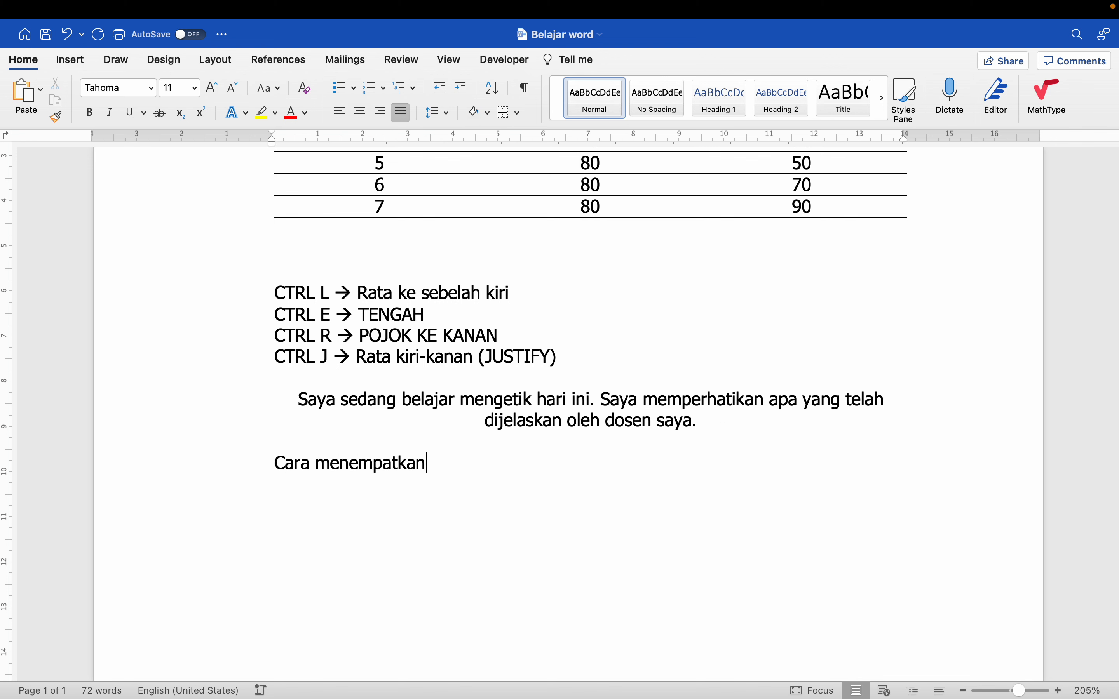
text( gambar dan keterangan gam)
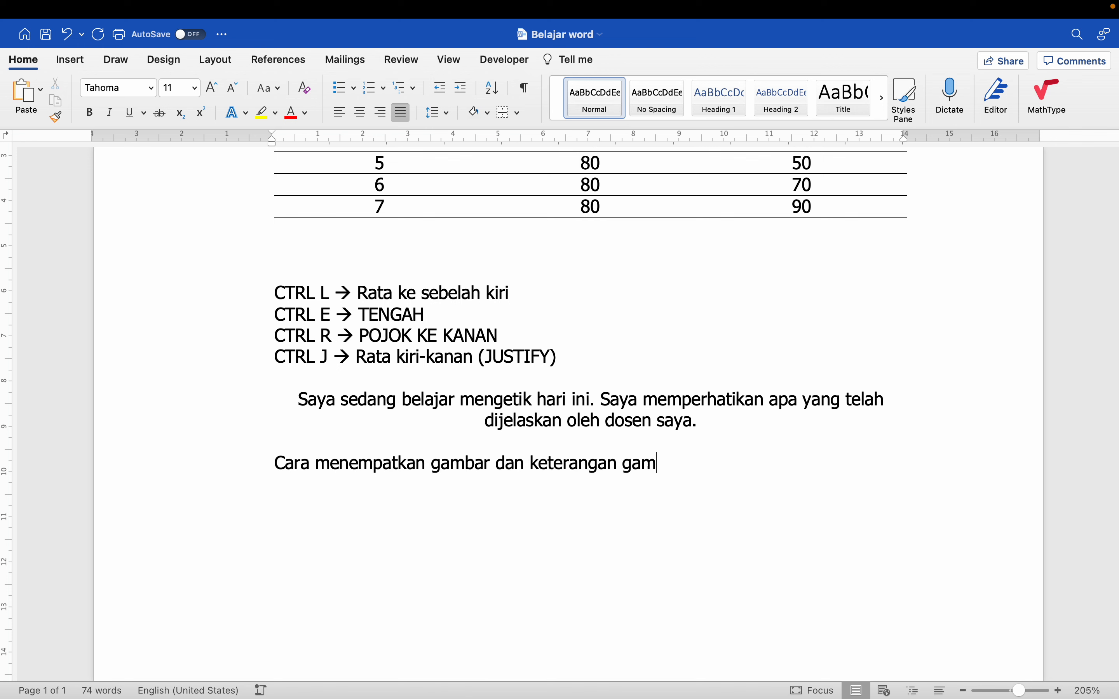
text(bar)
key(Return)
key(Return)
- Insert the stock image of white family figures on a green background below the new line
click(69, 65)
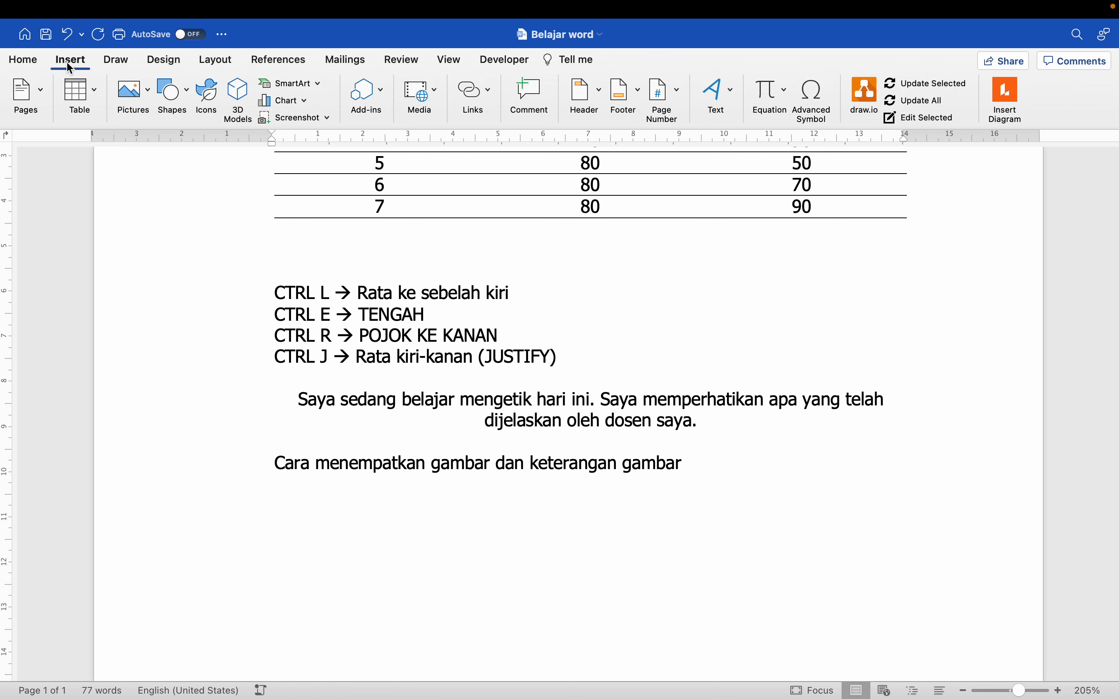
click(123, 104)
click(131, 95)
click(206, 97)
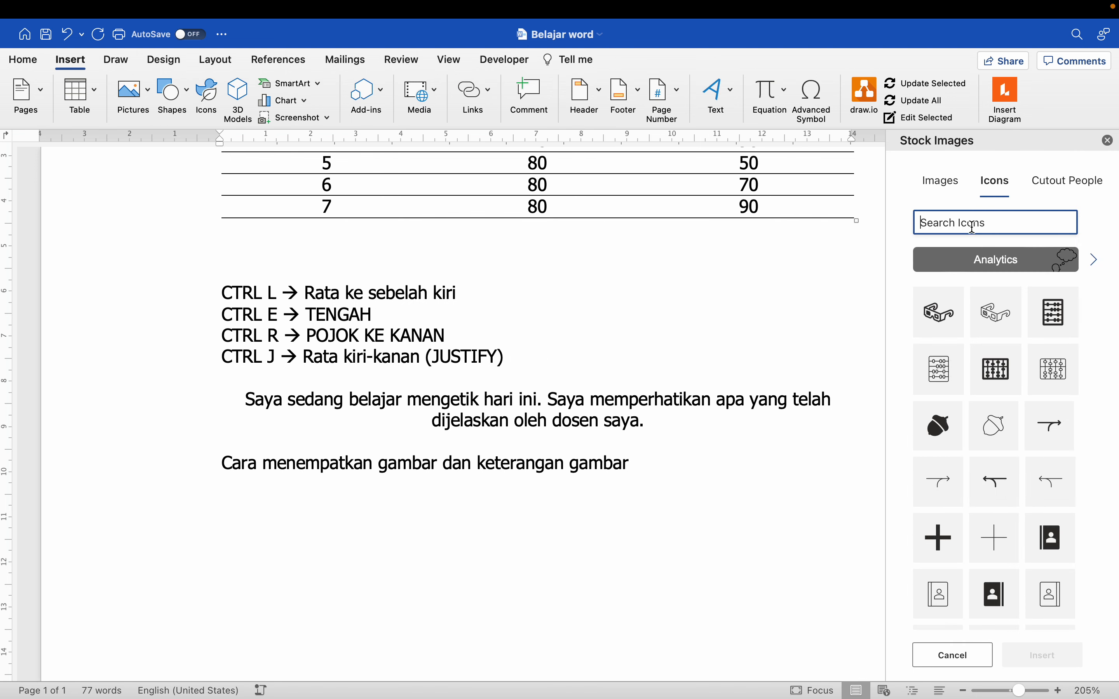
click(948, 182)
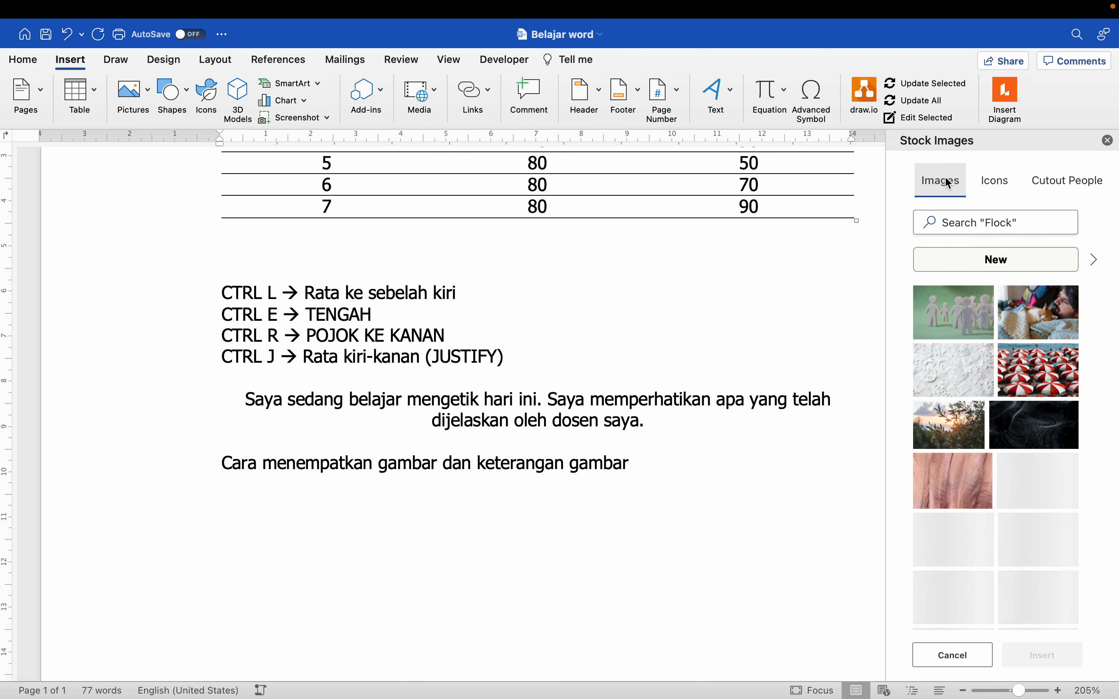
click(971, 321)
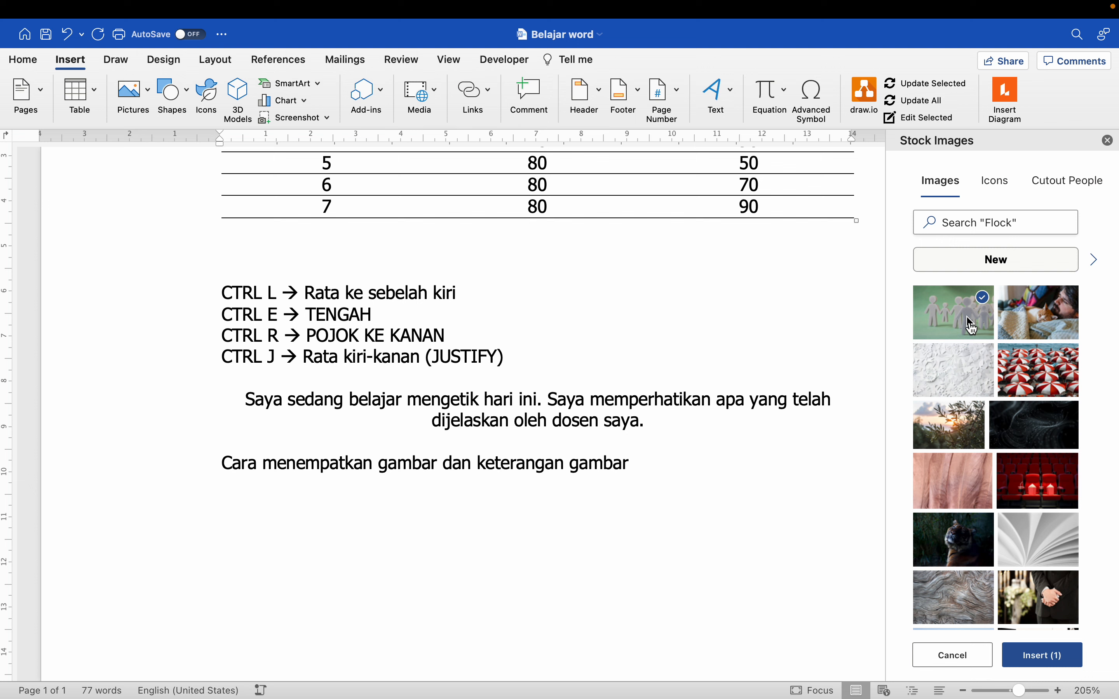
click(1031, 661)
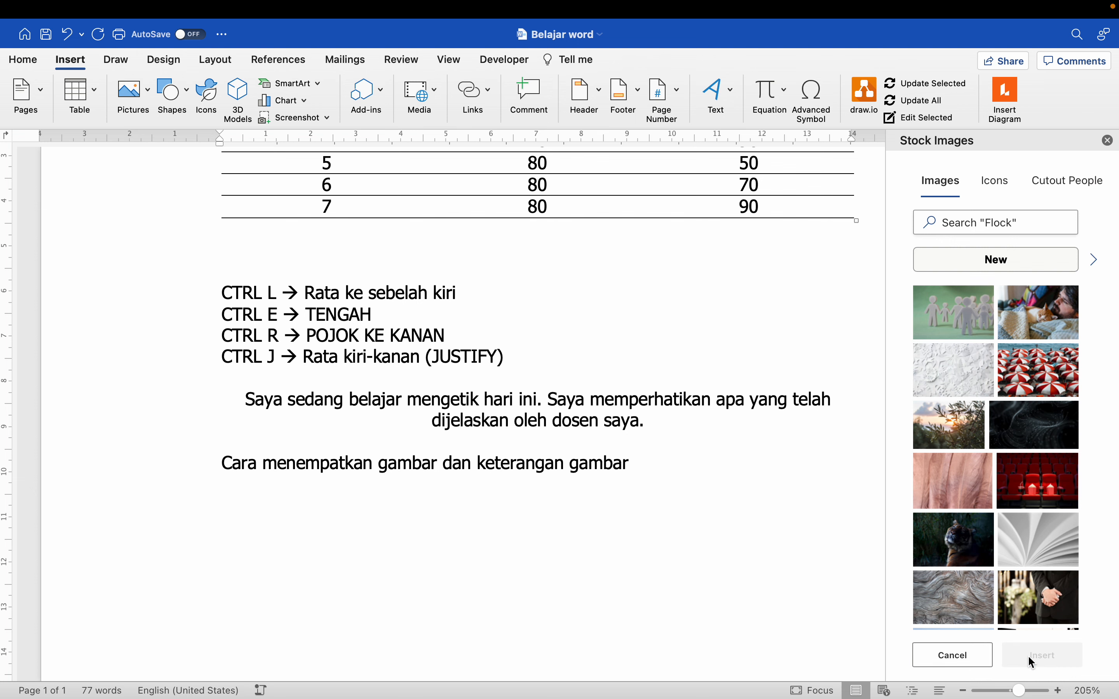
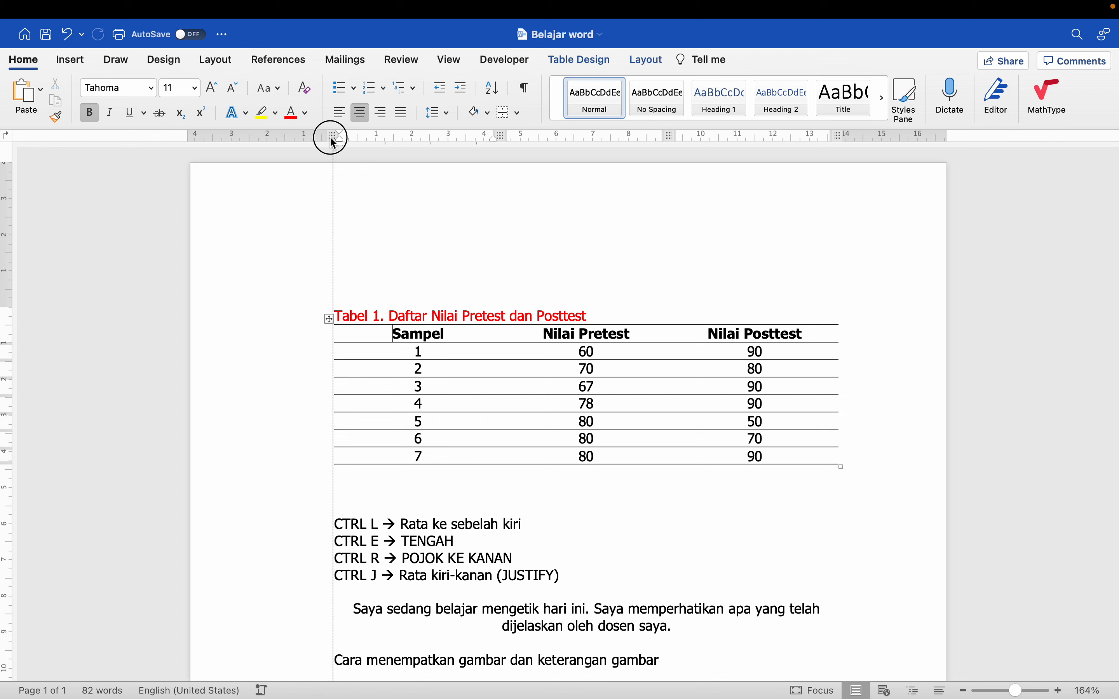
- Check the score table's left and right edges against the page margins using the ruler guides
drag(332, 143, 333, 143)
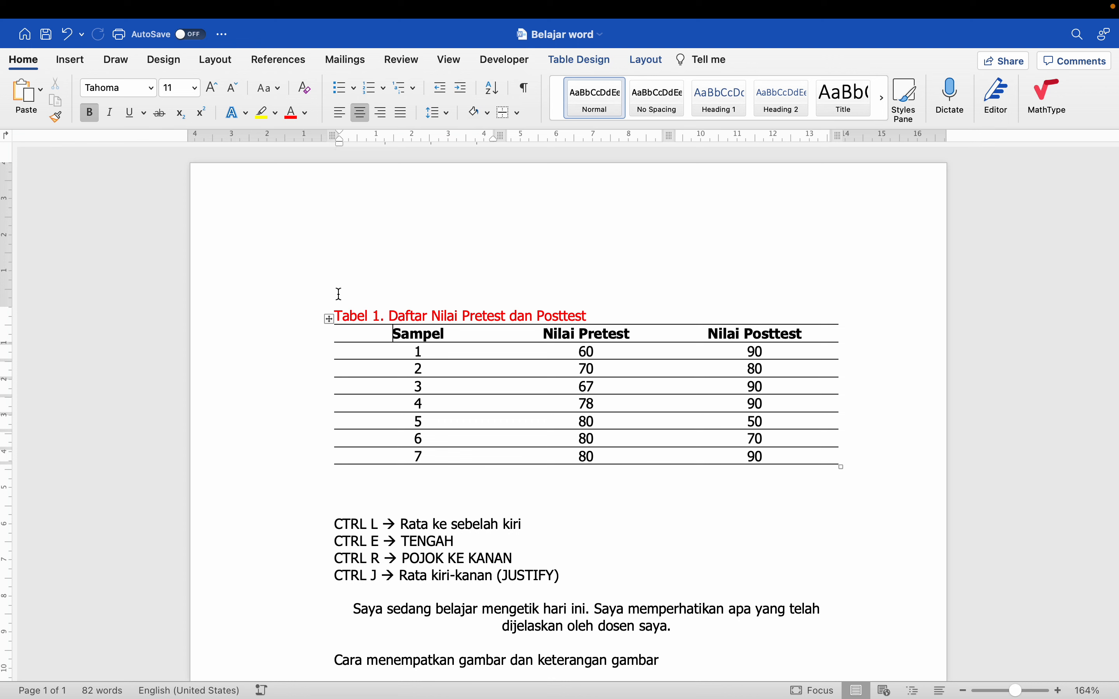
click(331, 133)
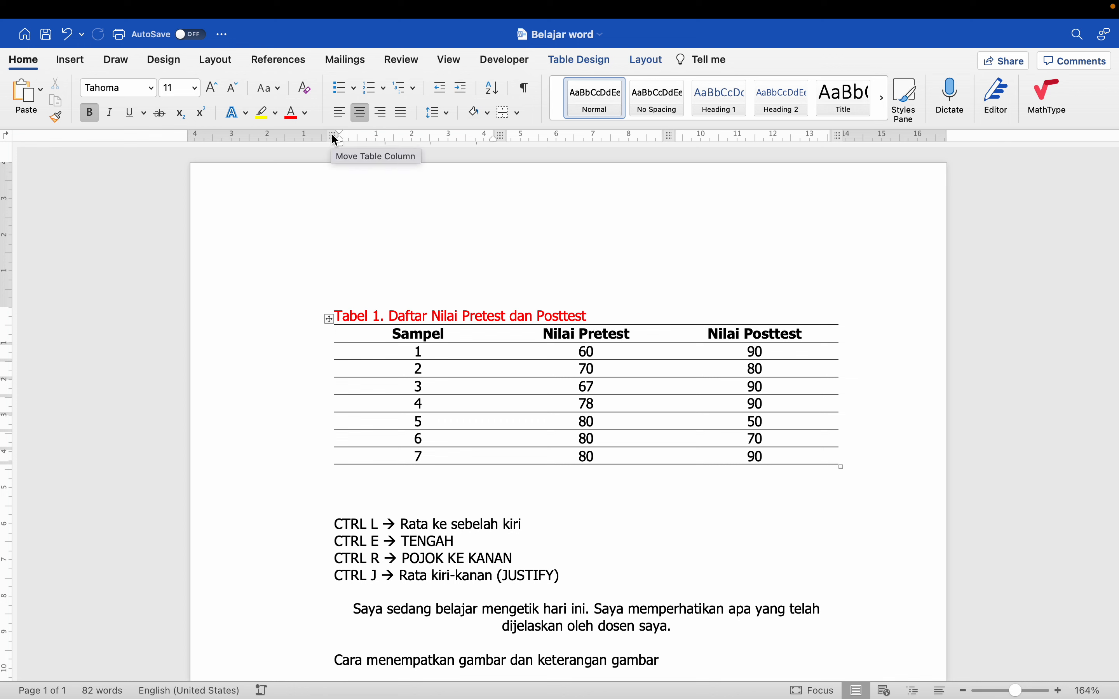
click(330, 137)
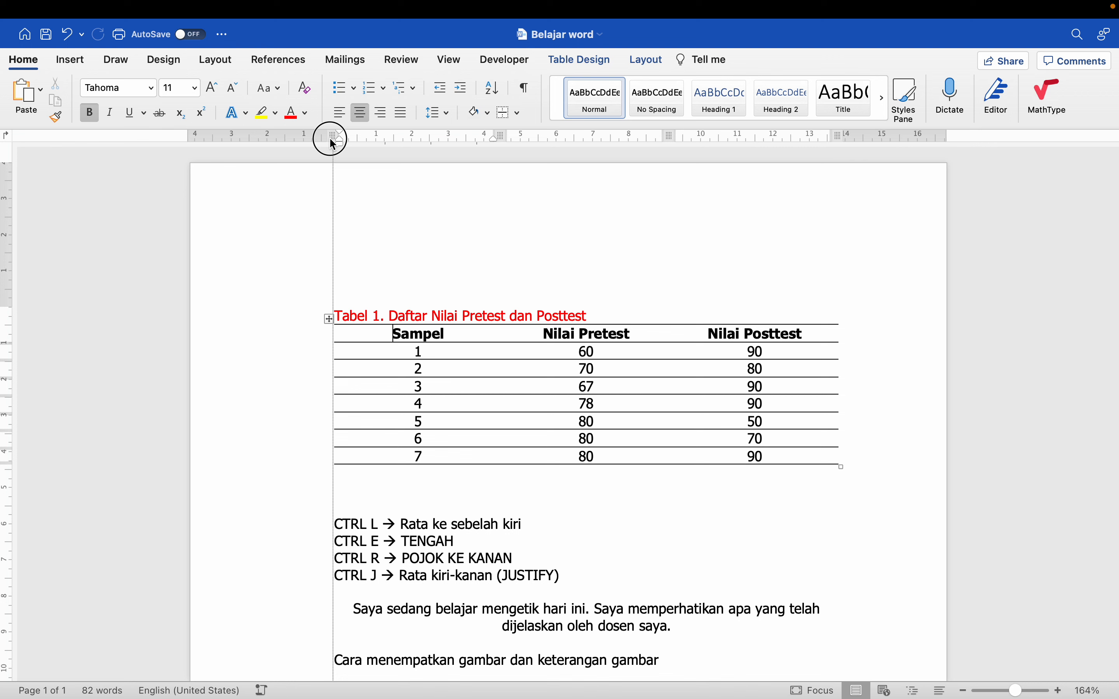
click(838, 133)
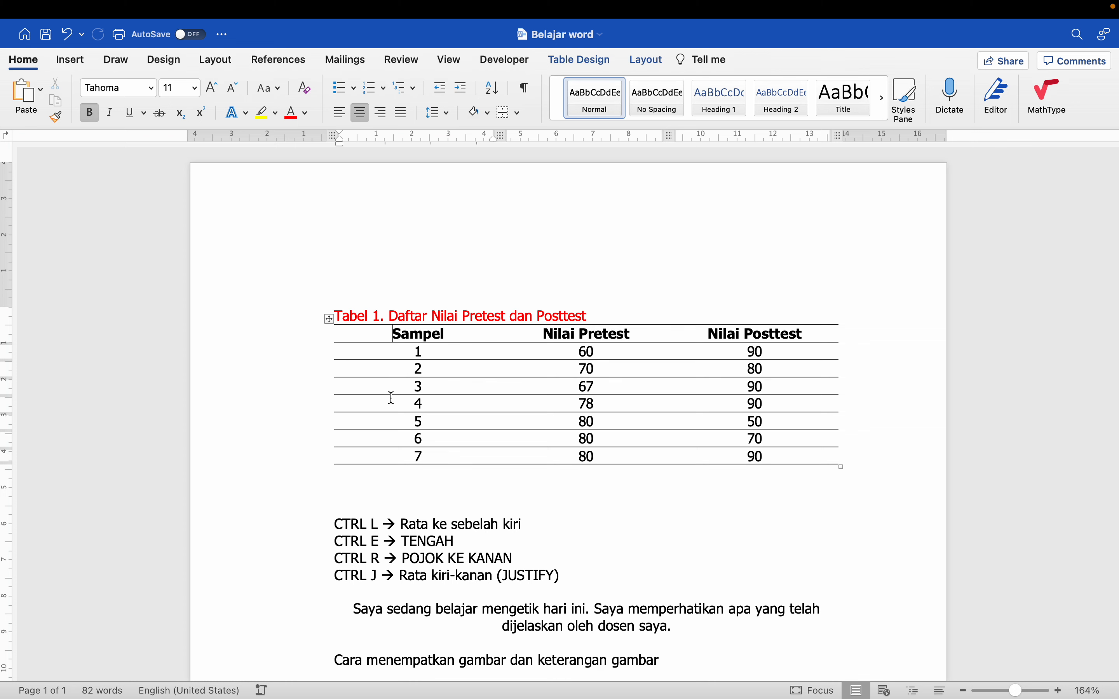
- Add the bold heading "Memunculkan garis pinggir di microsoft Word" below the picture caption
scroll(392, 397, down, 15)
click(370, 348)
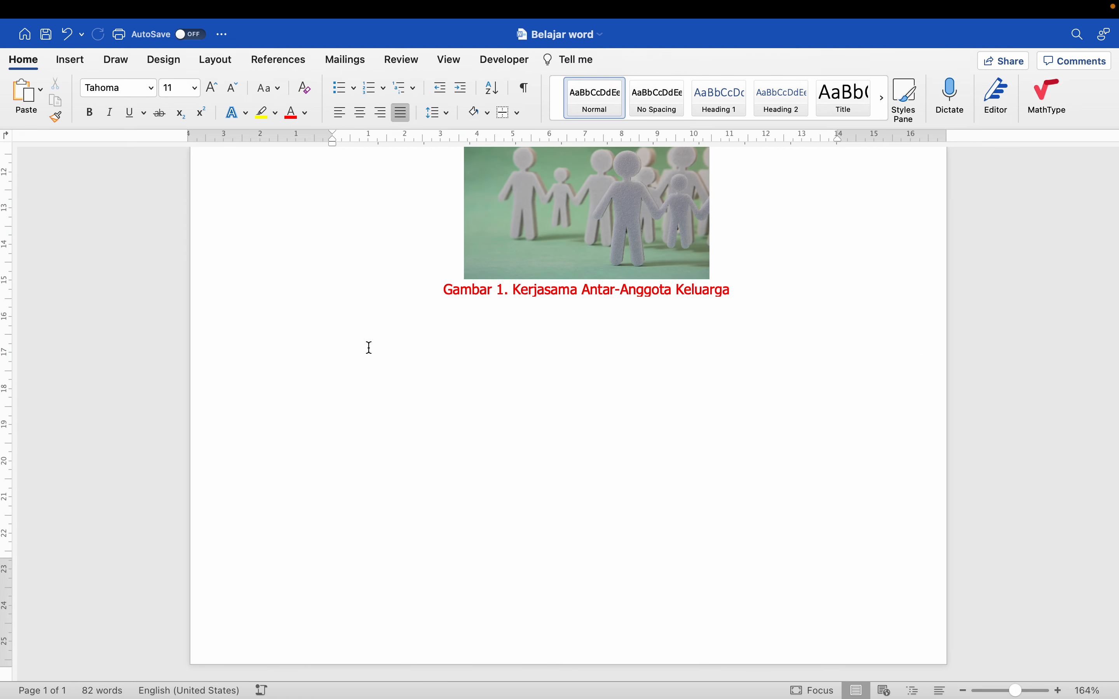
text(Memn)
key(BackSpace)
text(unculkan garis)
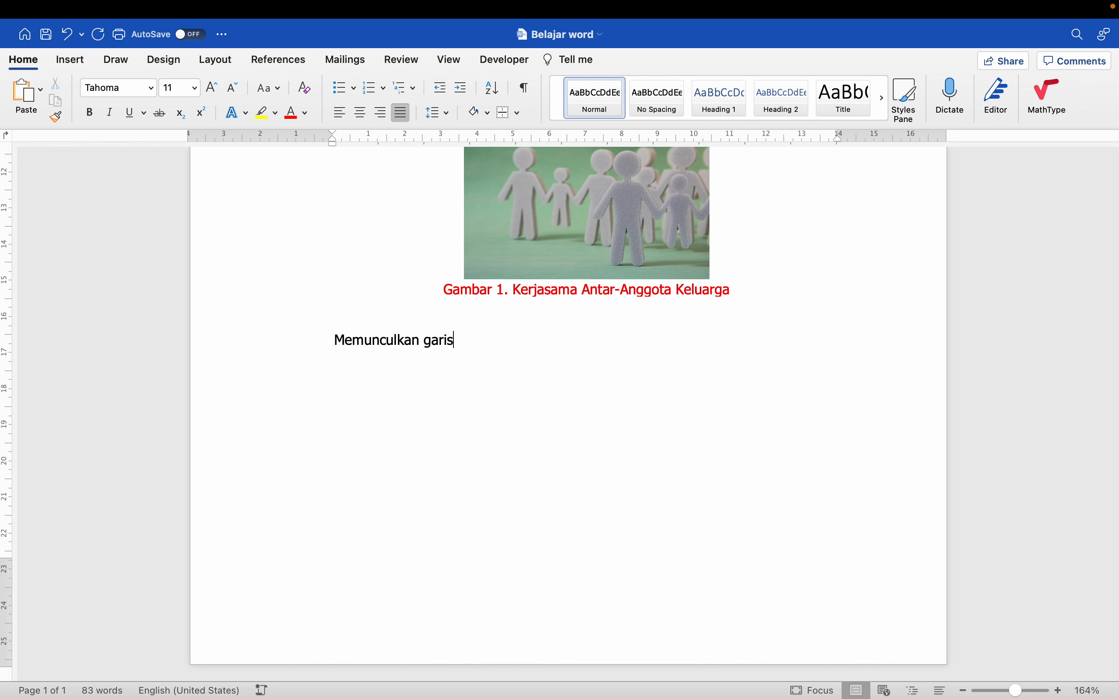
text( pinggir di microsoft Word)
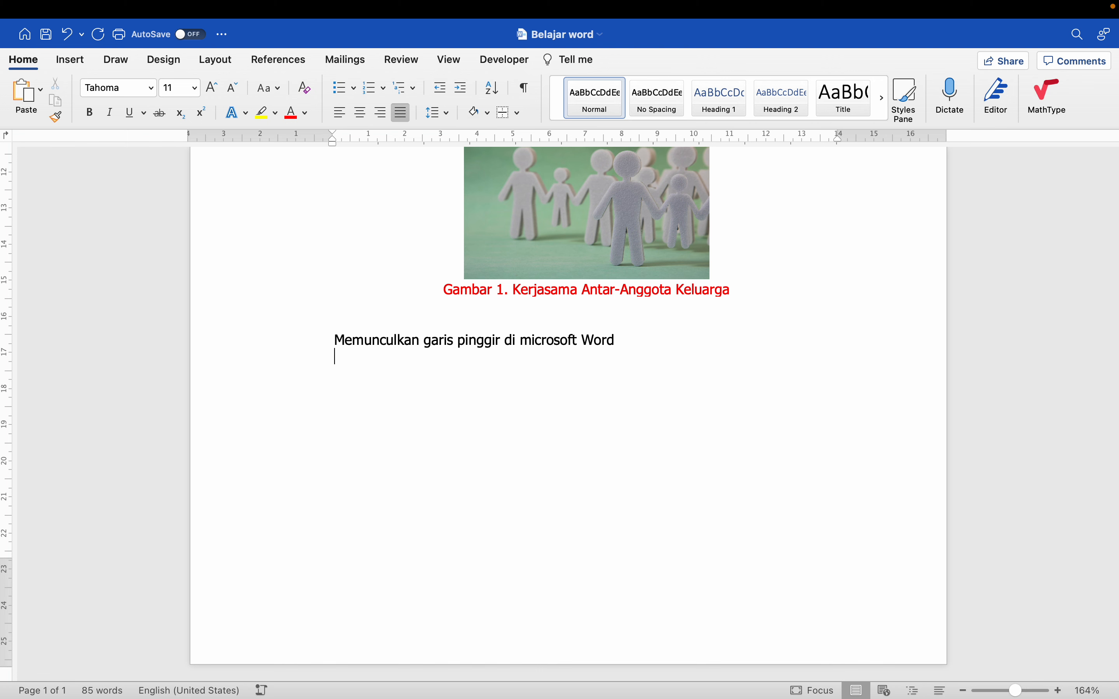
click(270, 357)
click(280, 343)
key(super+b)
click(372, 357)
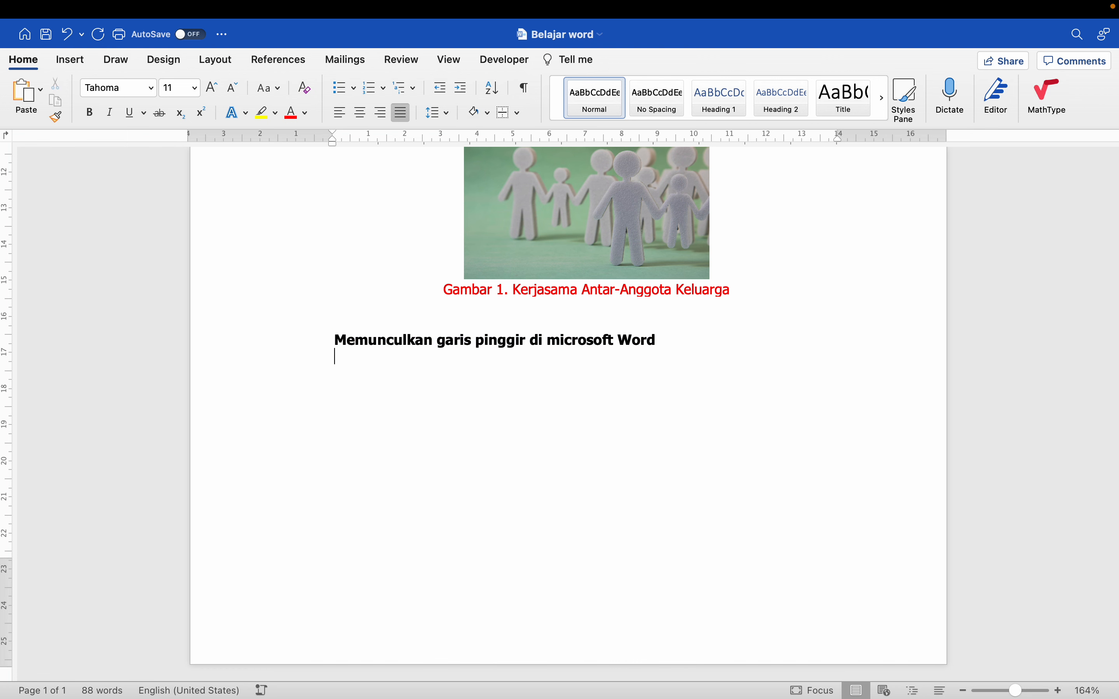
- Write the lines "File > Options" and "Advanced" under the heading about showing border lines
text(File > Option)
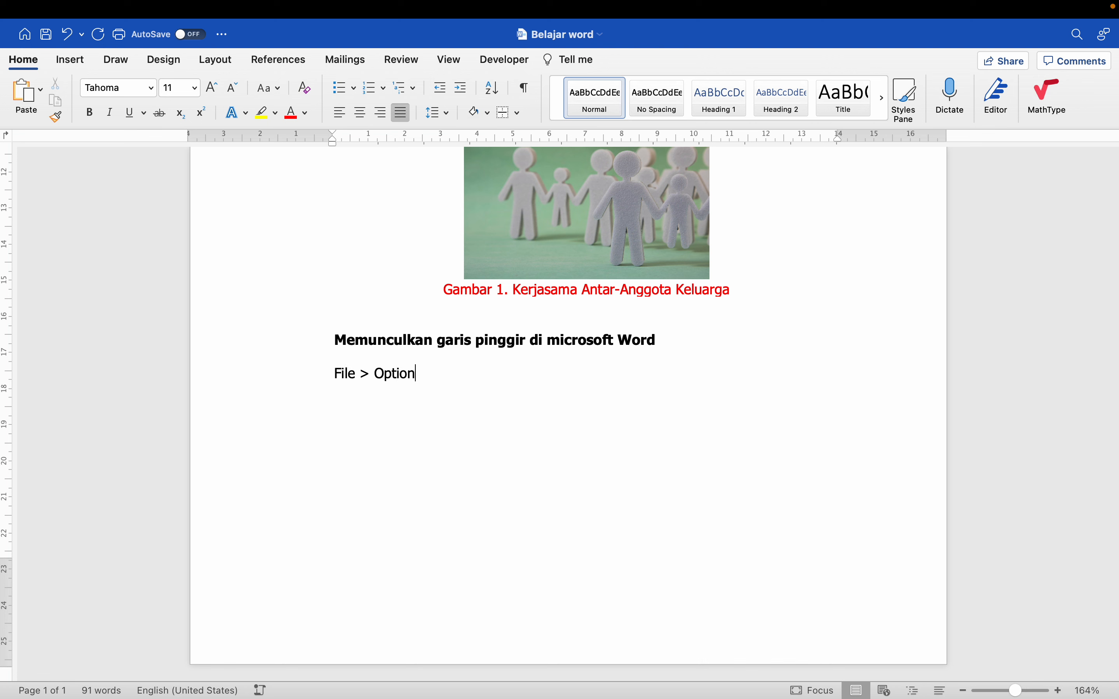
text(s)
key(Return)
text(Advan)
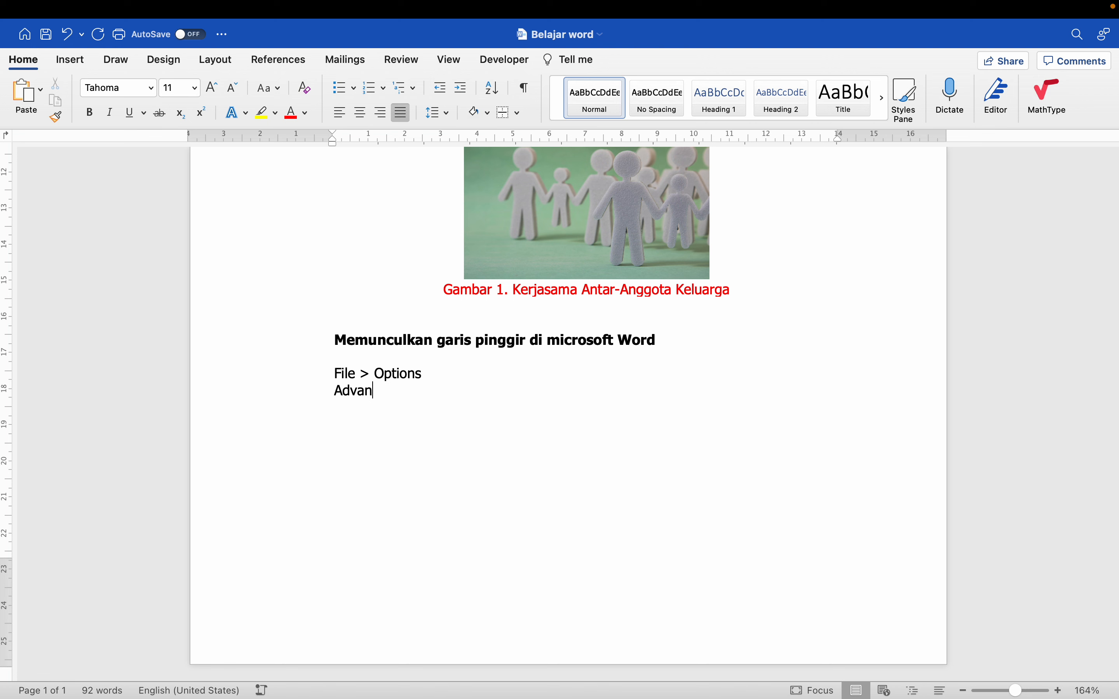
text(ced)
key(Return)
- Add the line "Show text boundaris" below "Advanced" and make it bold
text(Show text bpun)
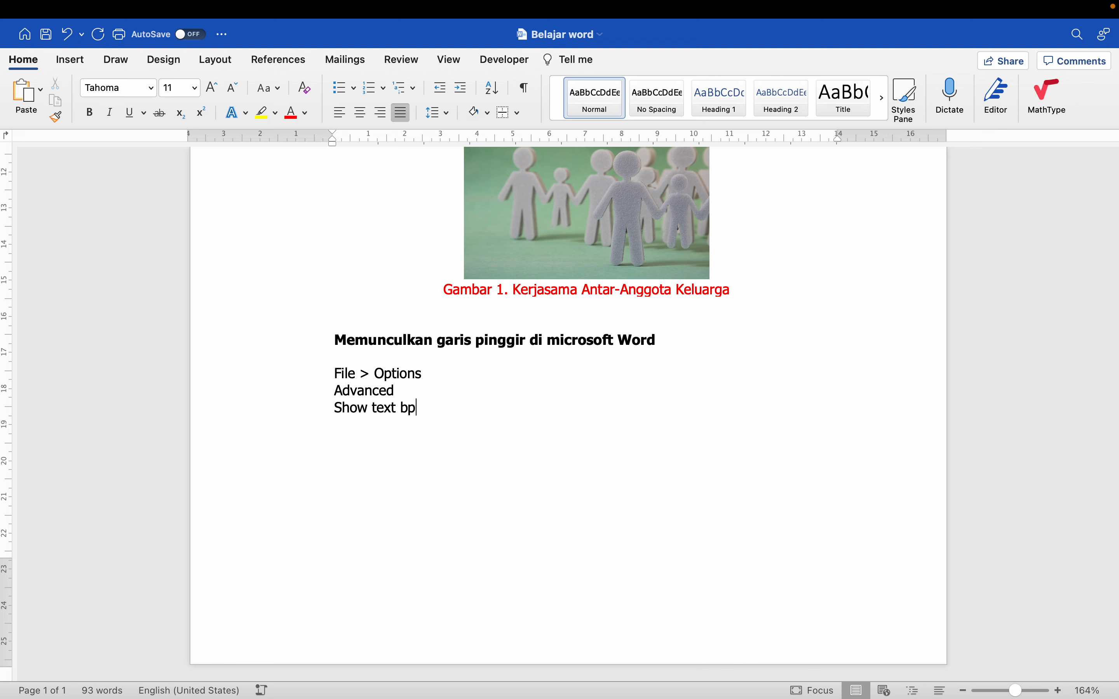
key(BackSpace)
key(BackSpace)
key(BackSpace)
text(pu)
key(BackSpace)
key(BackSpace)
text(oundaris)
key(super+shift+Left)
key(super+b)
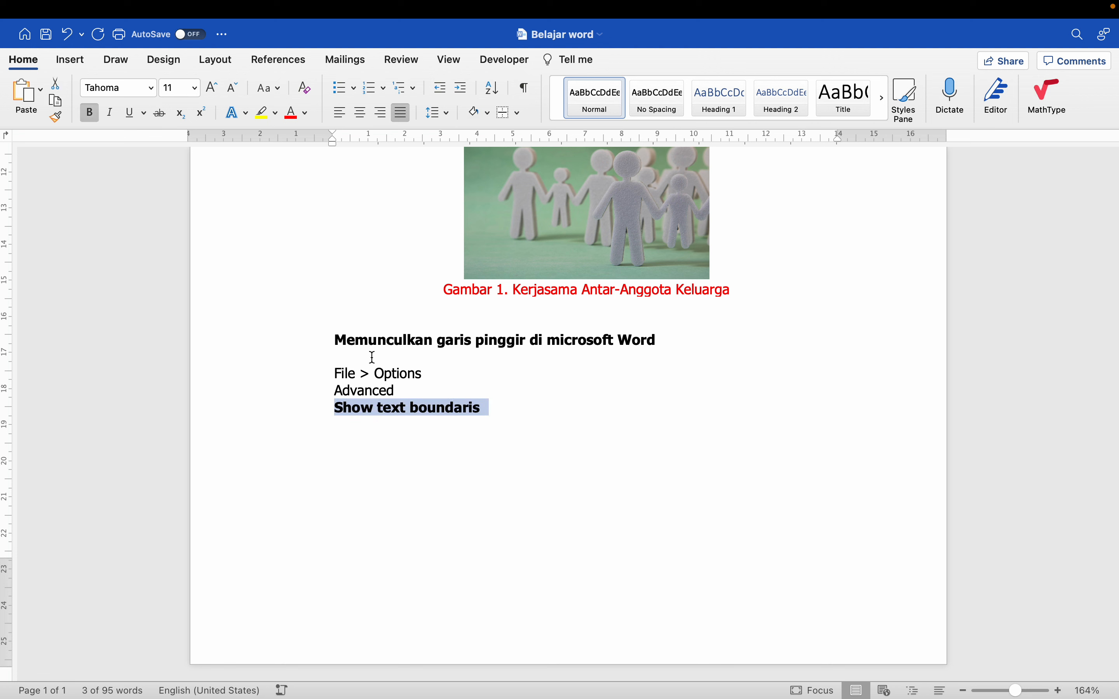
click(373, 357)
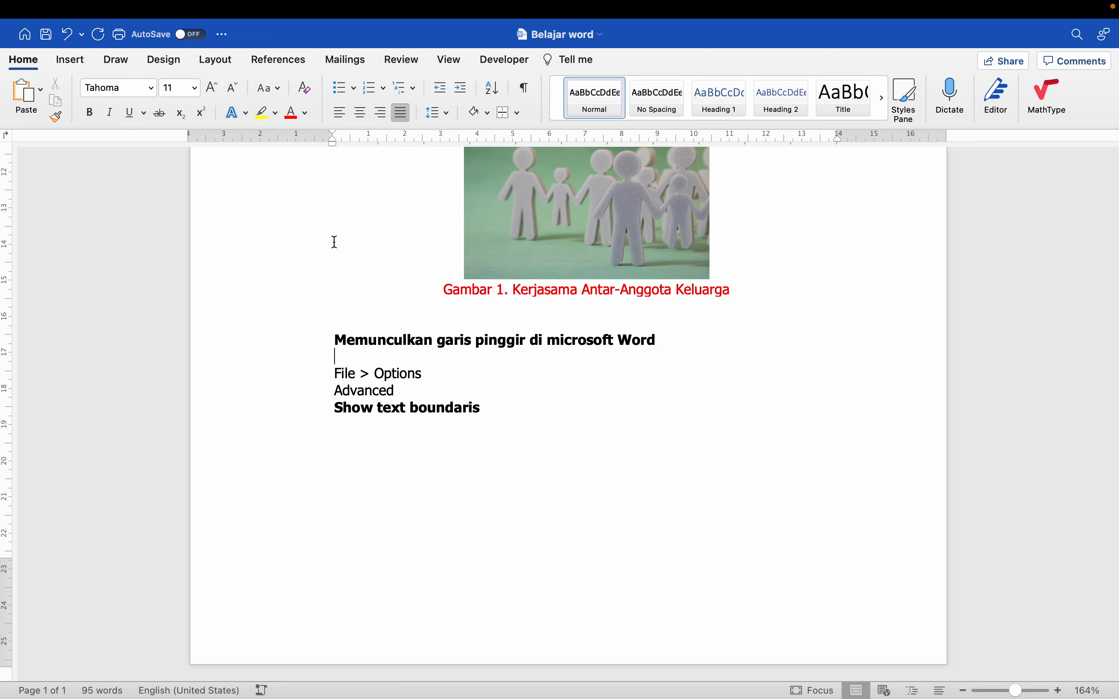
- Turn on the display of text boundaries in the View preferences and close the preferences
click(69, 11)
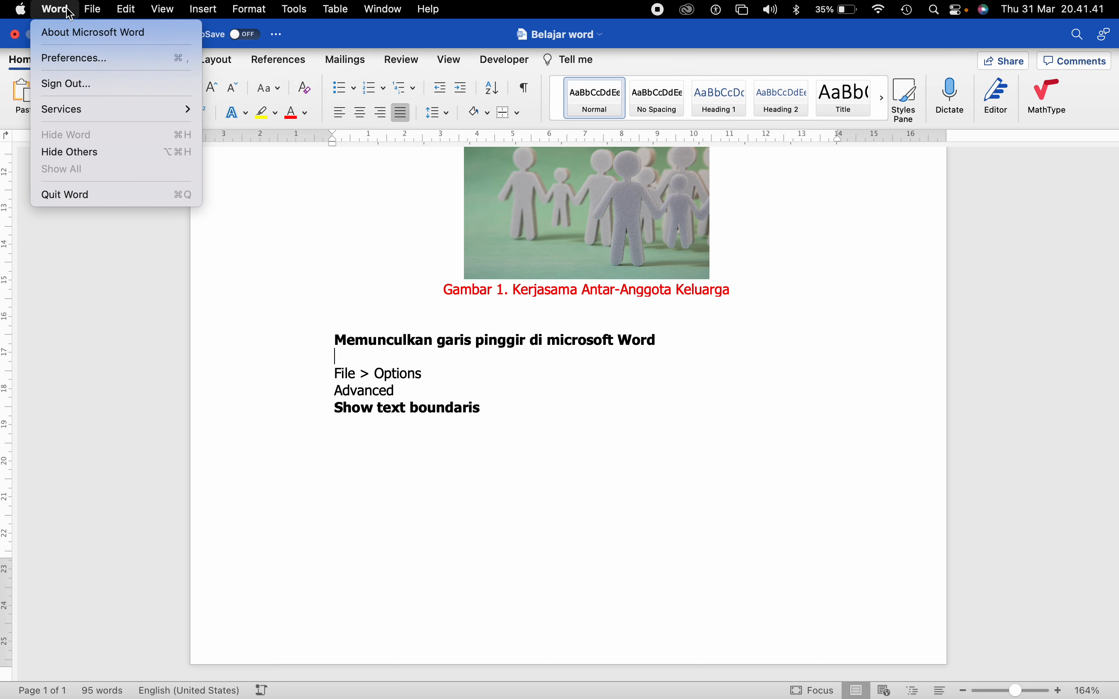
click(80, 56)
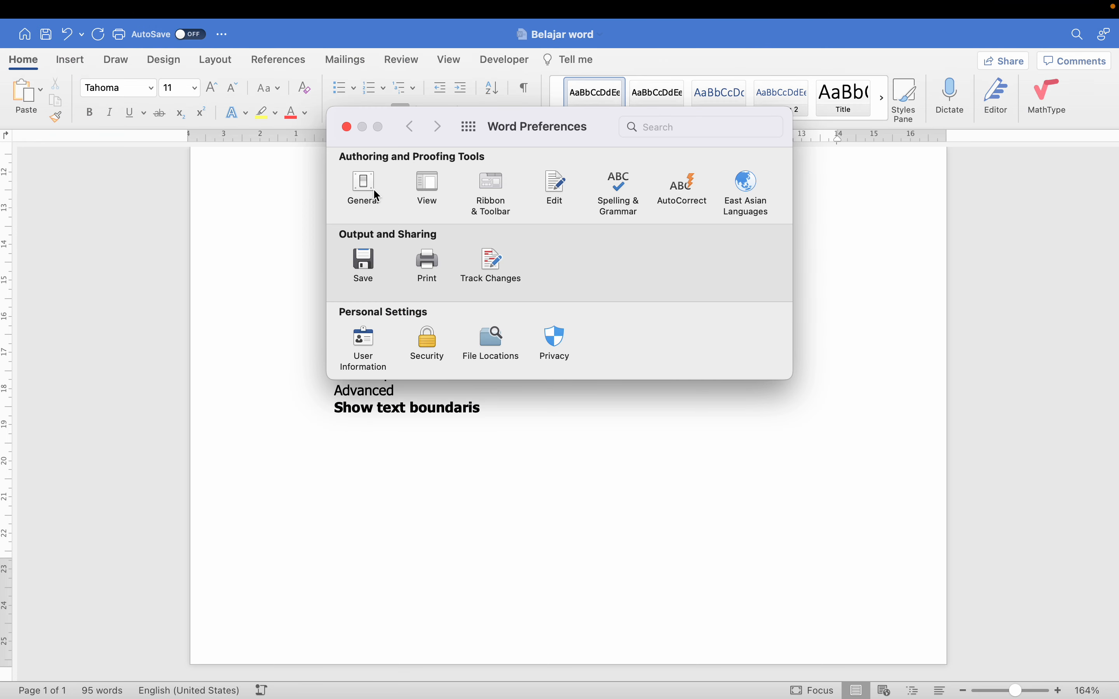
click(434, 185)
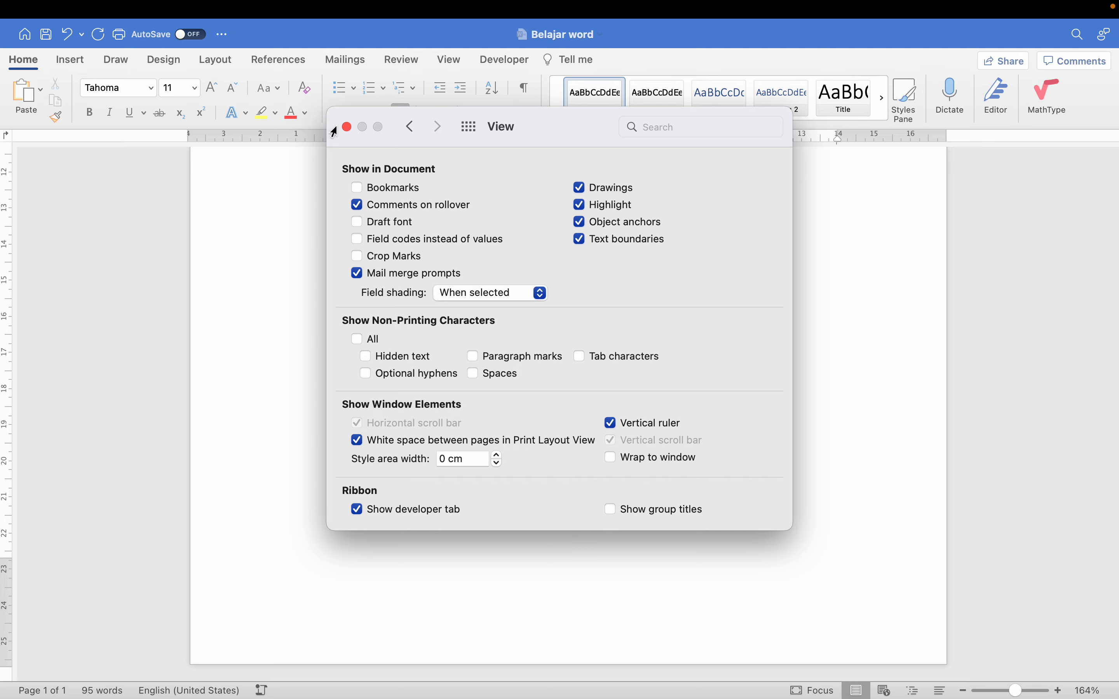
click(346, 126)
- Examine the text boundary lines around the score table, paragraphs and picture throughout the document
scroll(387, 259, up, 10)
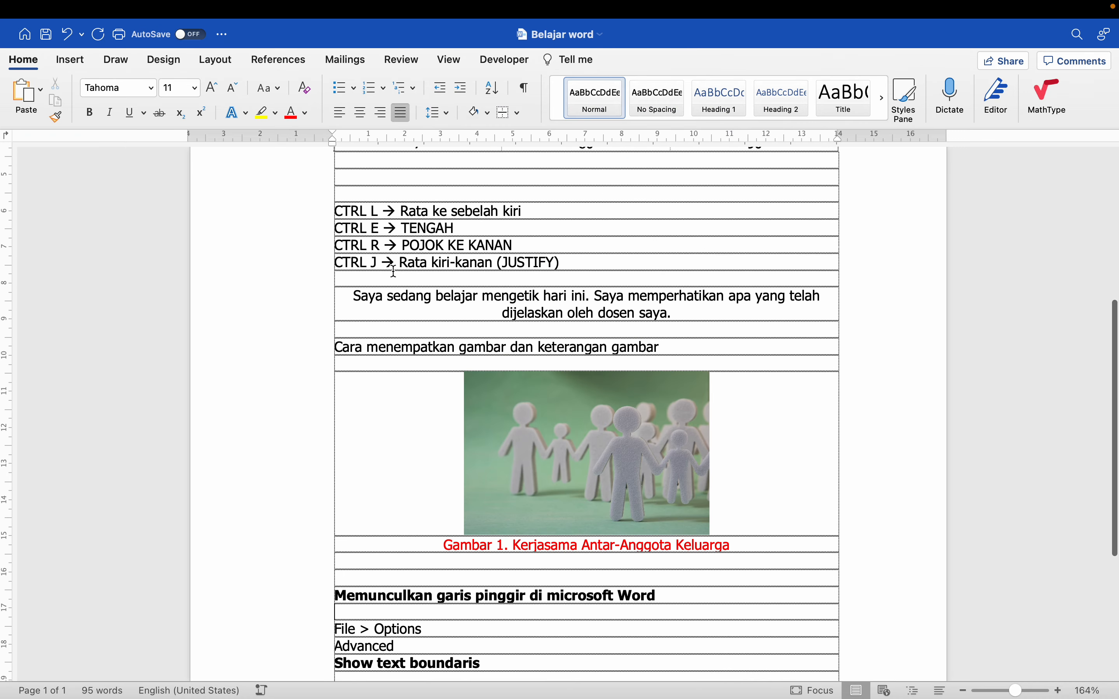
scroll(379, 309, down, 5)
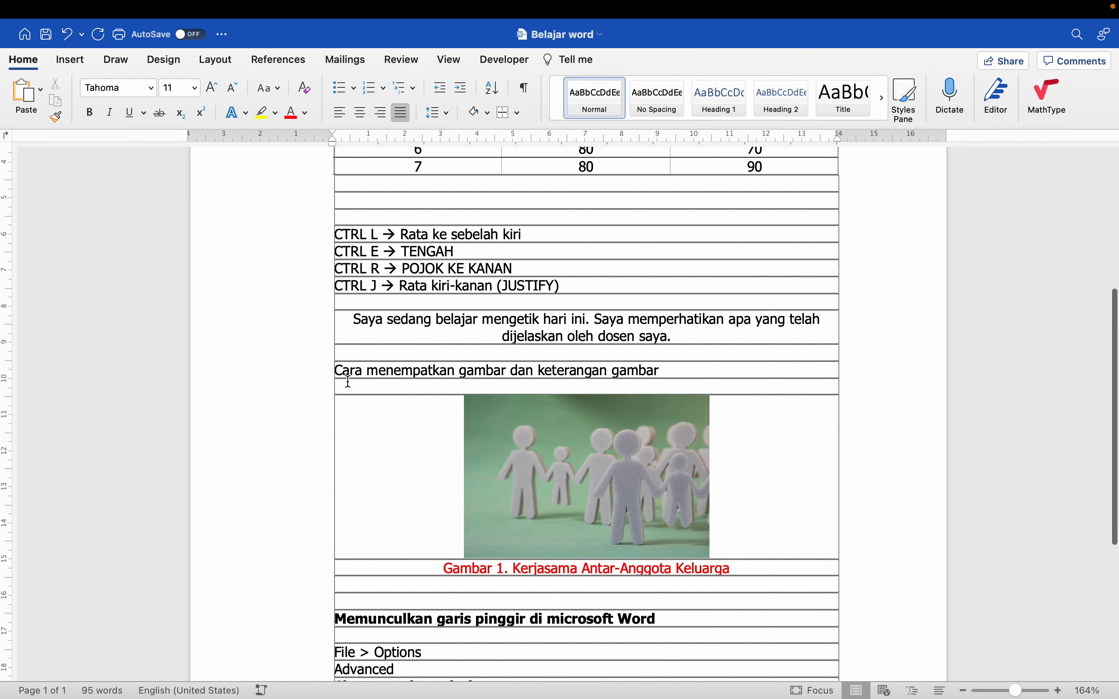
click(335, 422)
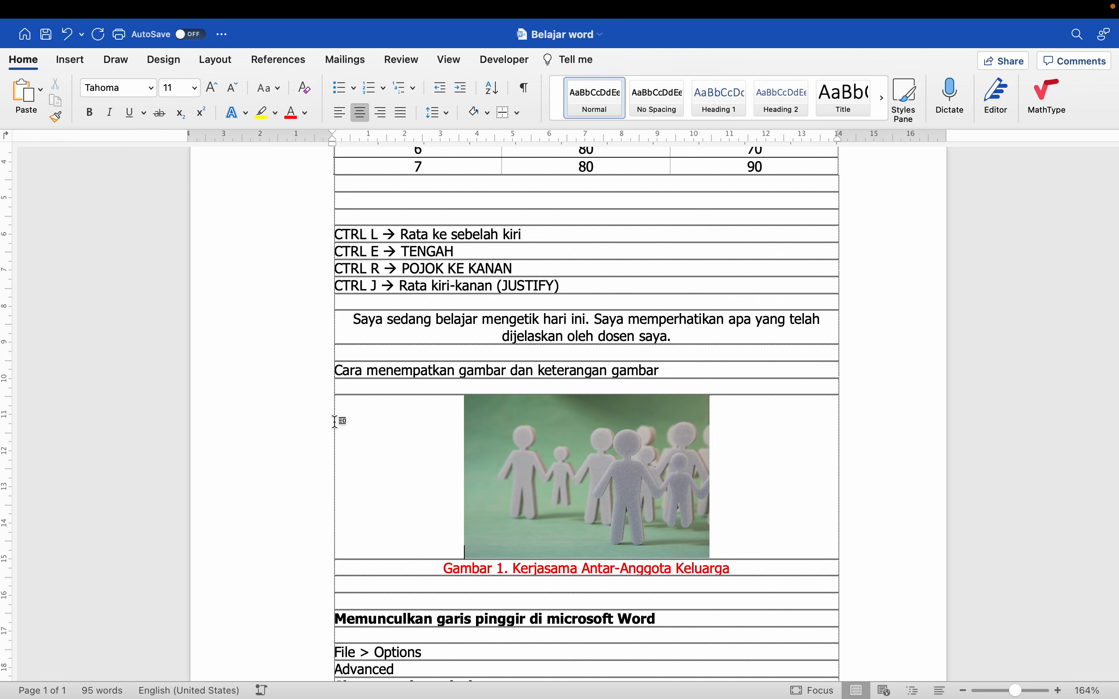
scroll(336, 422, down, 1)
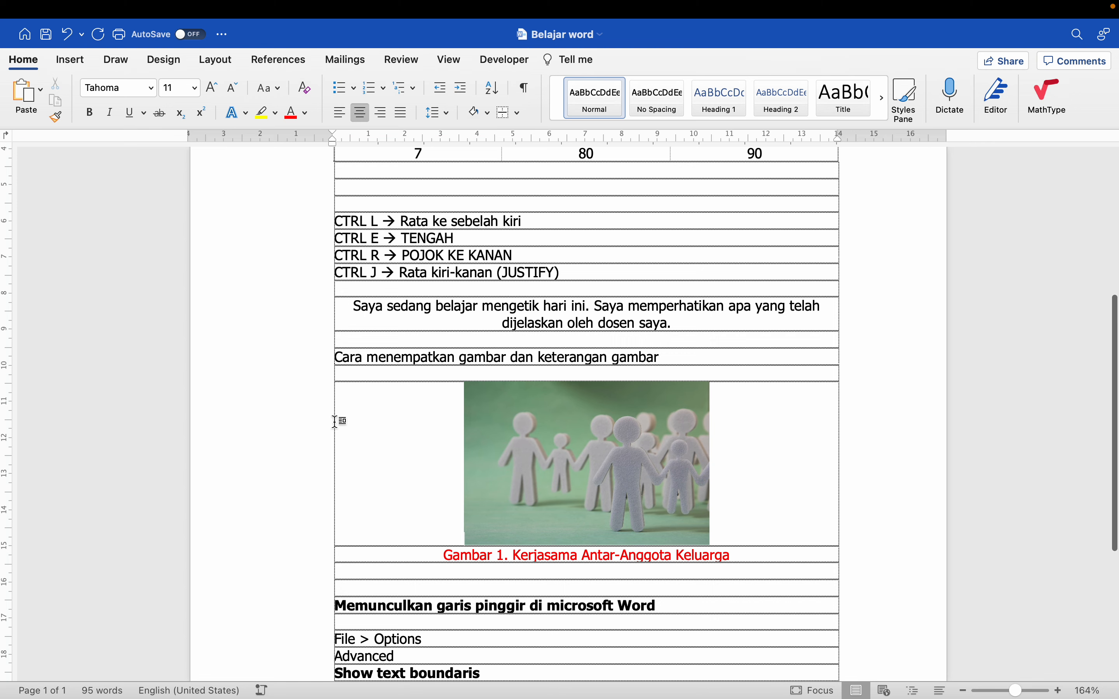
scroll(336, 422, down, 5)
scroll(336, 422, up, 10)
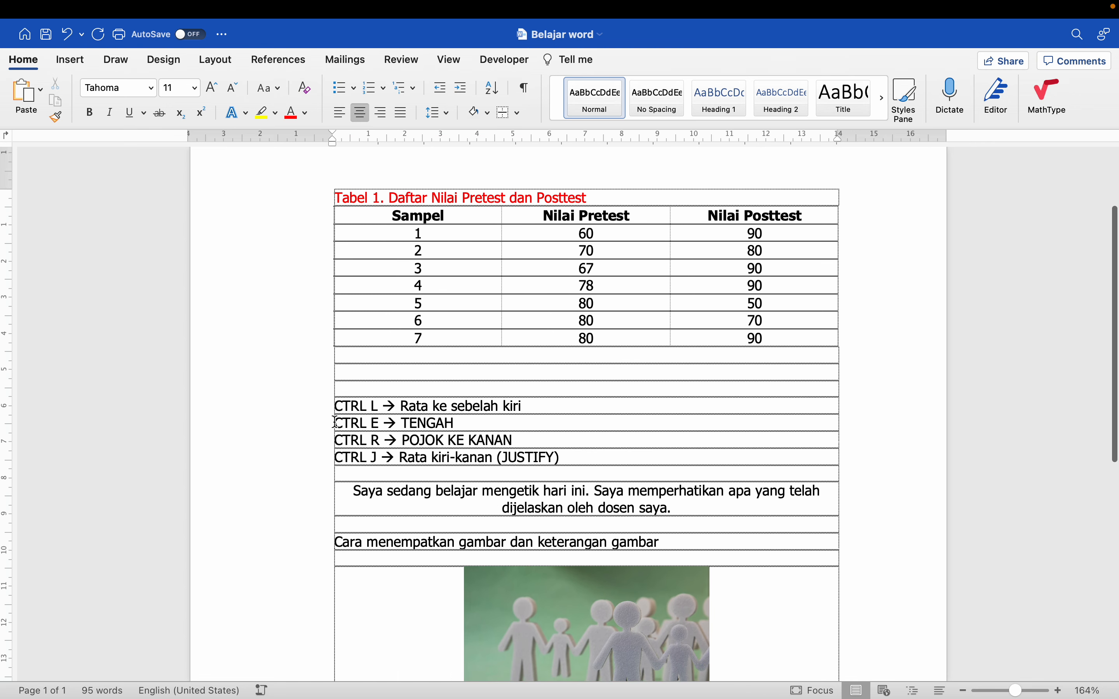
- Justify the paragraph beginning "Saya sedang belajar mengetik hari ini" between the left and right margins
scroll(336, 422, down, 5)
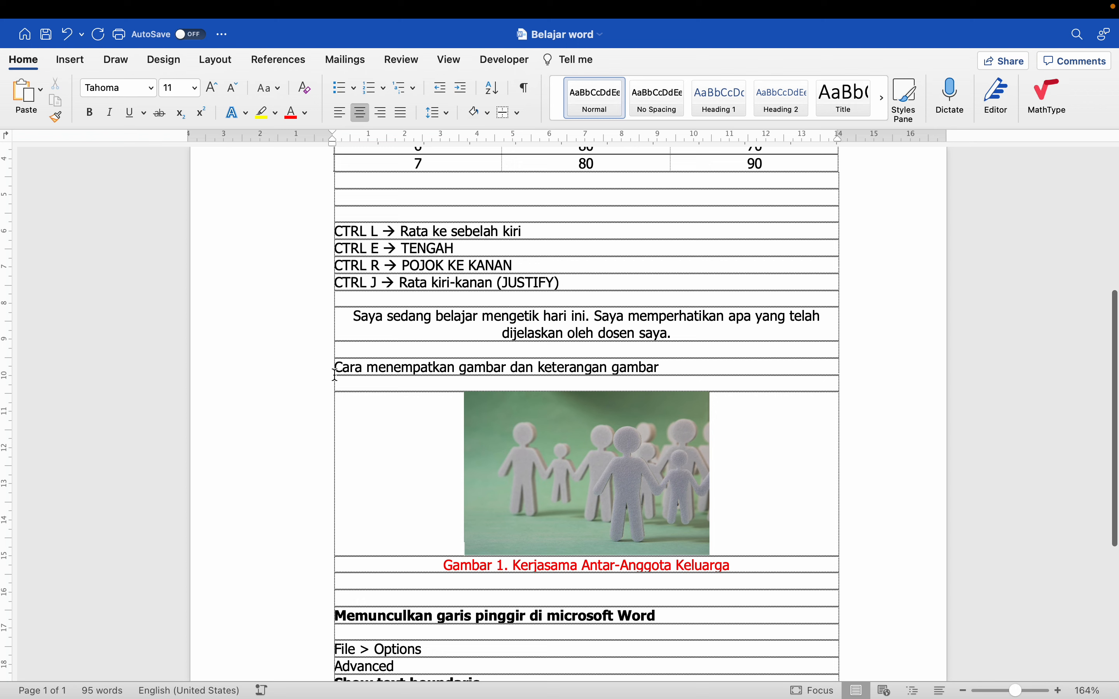
scroll(393, 365, up, 2)
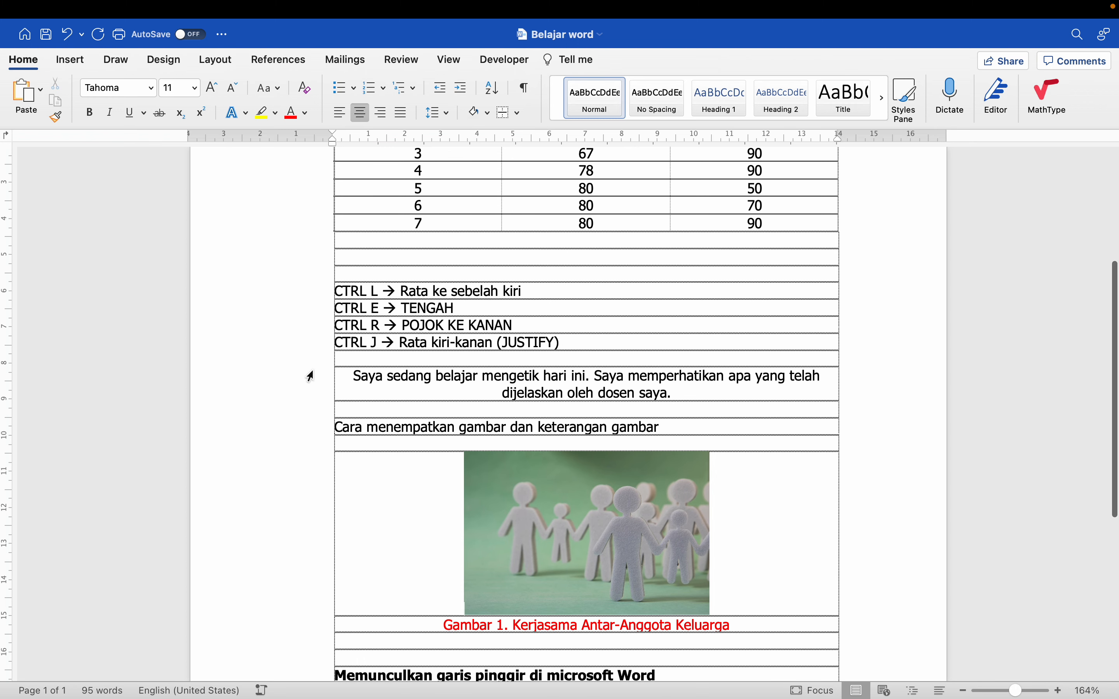
drag(310, 376, 318, 390)
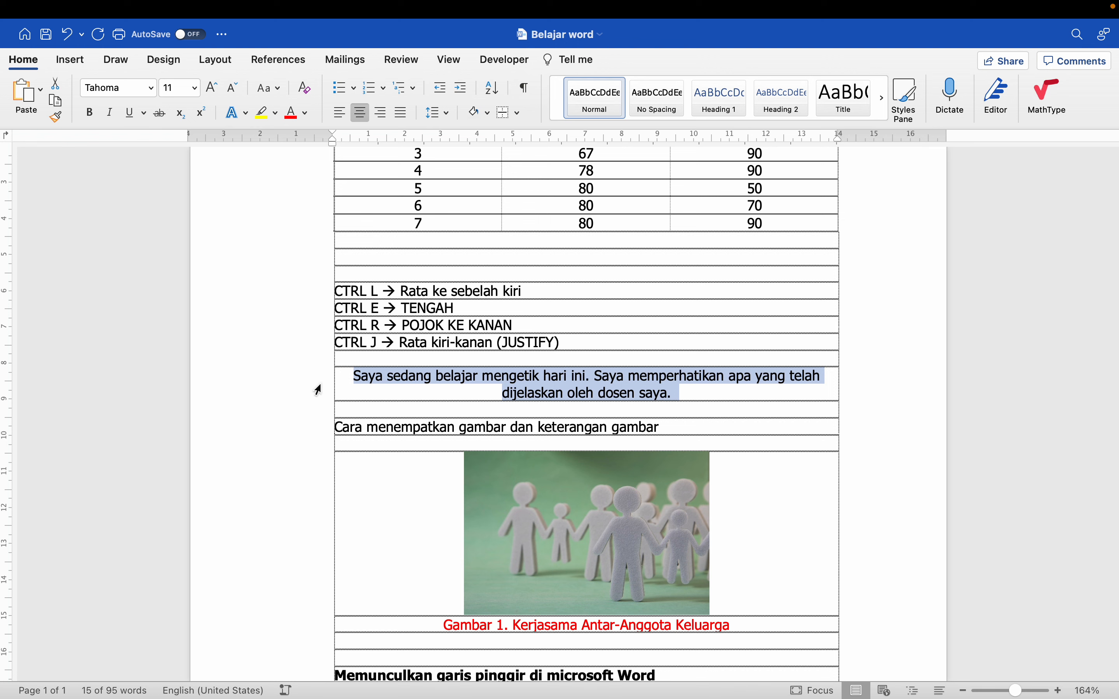
key(super+j)
click(341, 377)
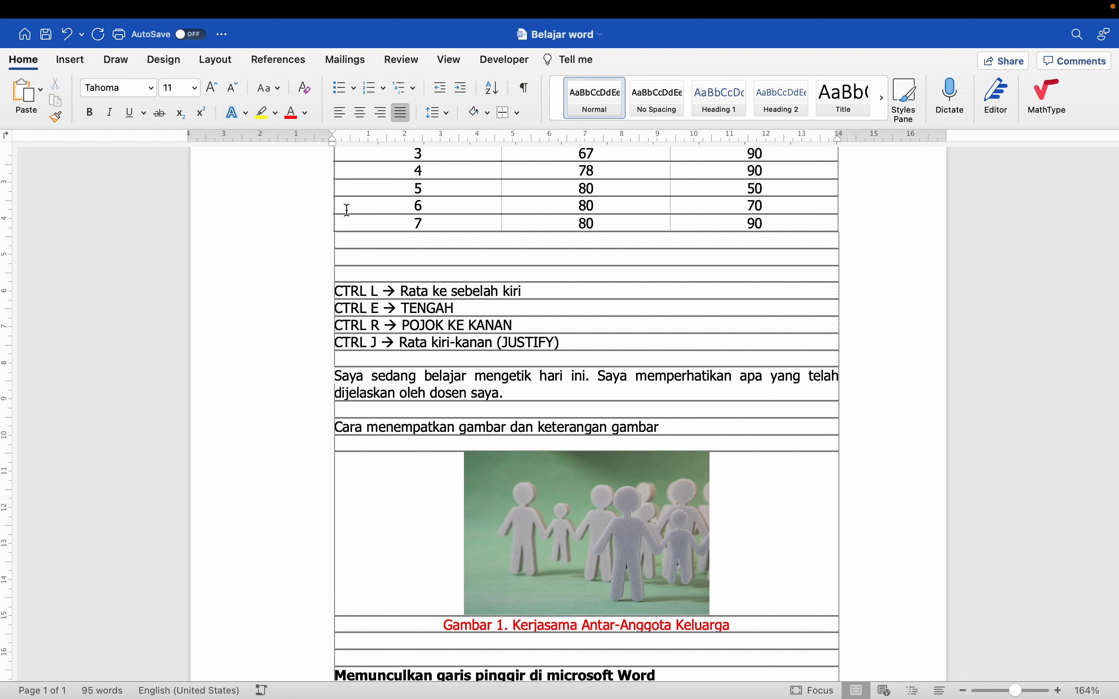
drag(333, 143, 335, 148)
drag(838, 141, 843, 146)
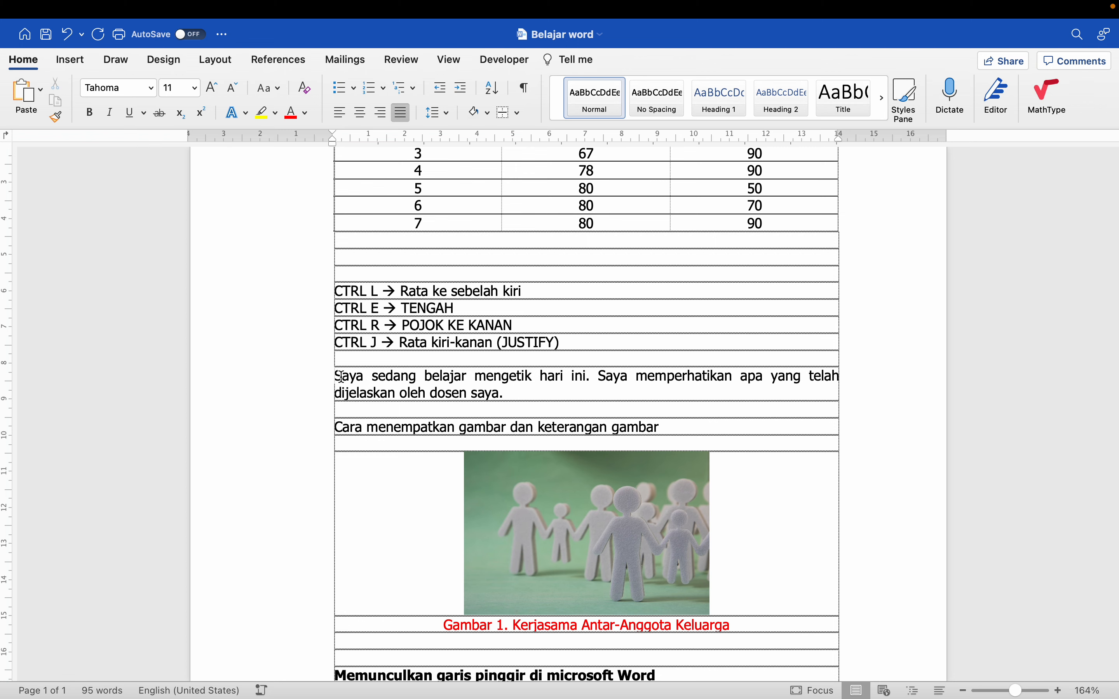
- Turn off the display of text boundaries in the View preferences and close the preferences
scroll(341, 377, down, 10)
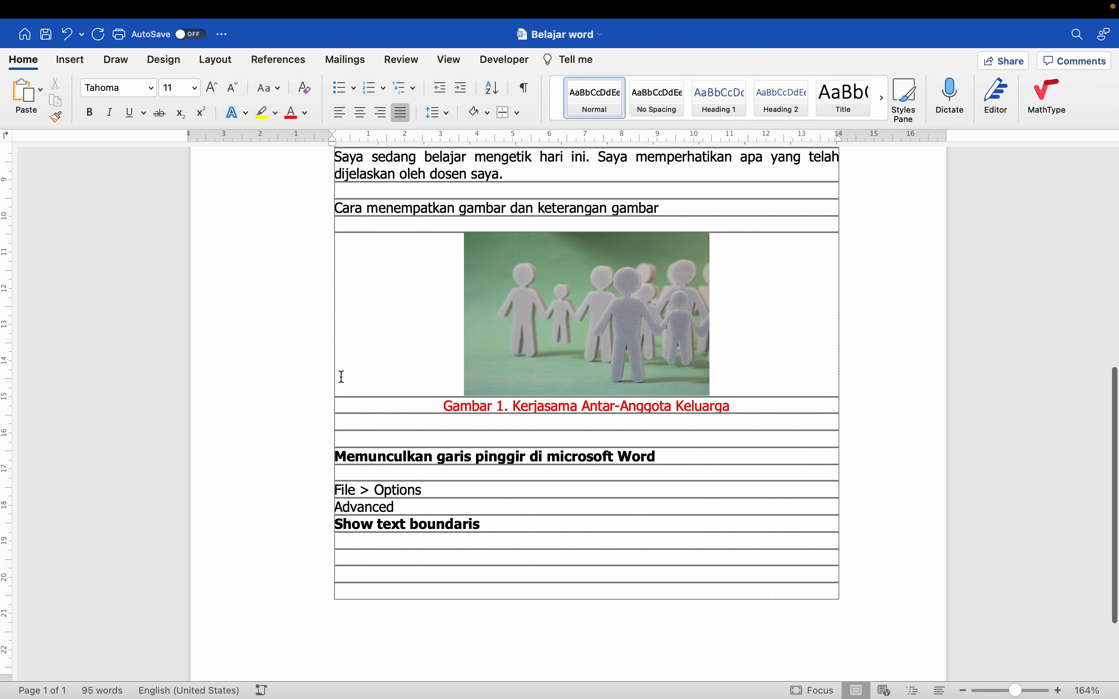
click(322, 379)
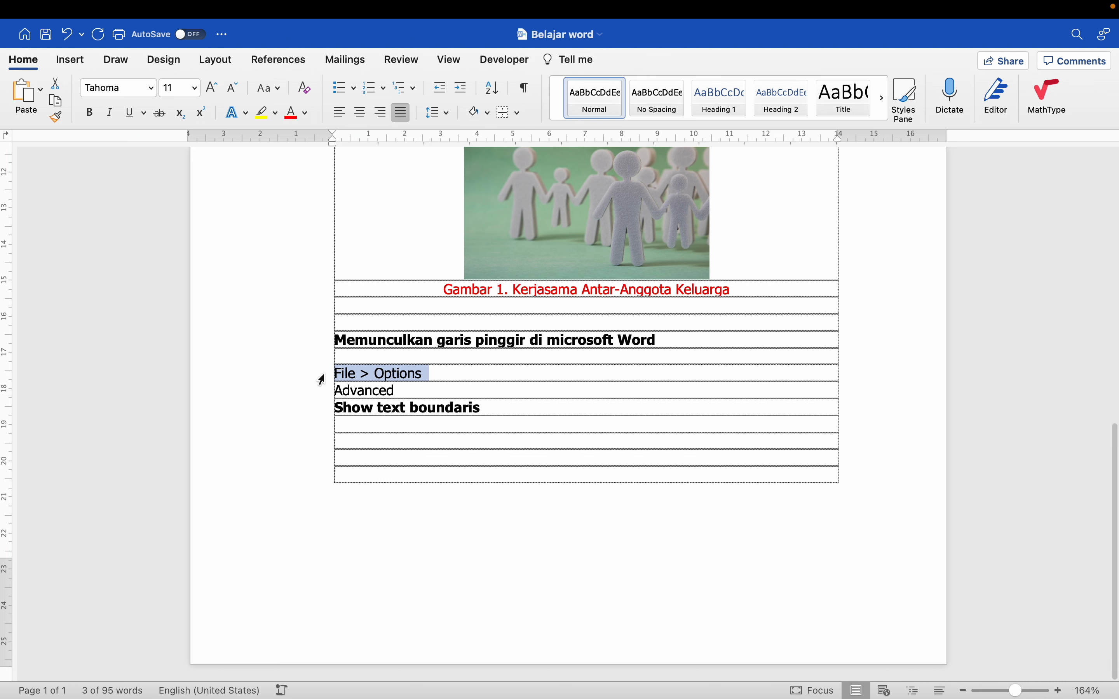
click(323, 394)
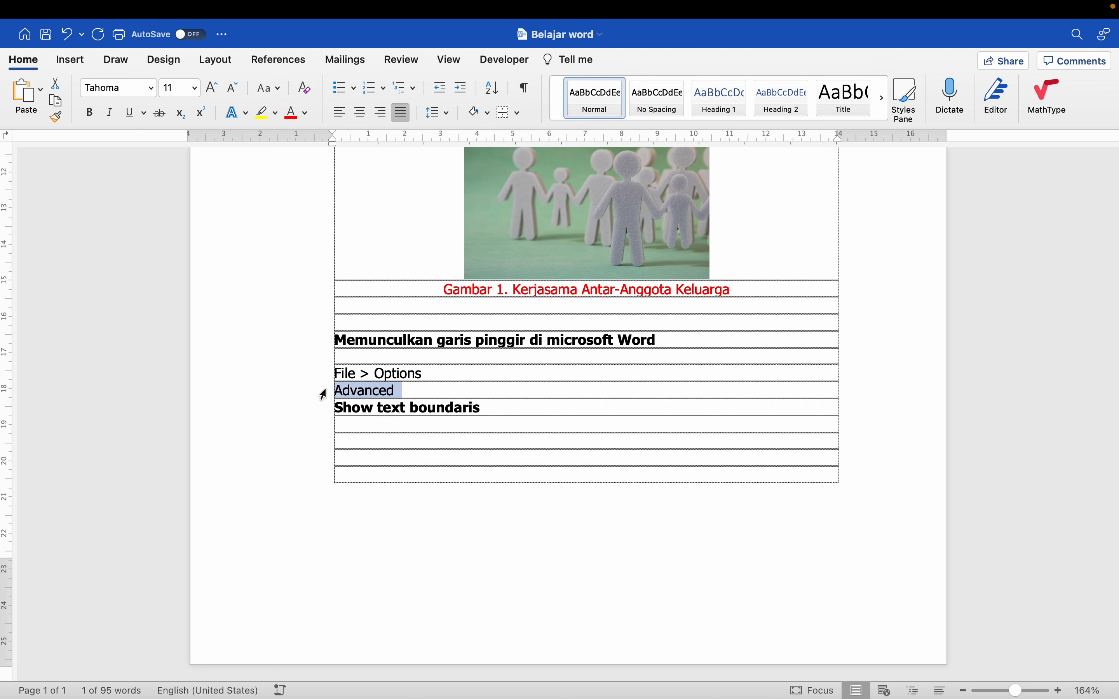
click(328, 408)
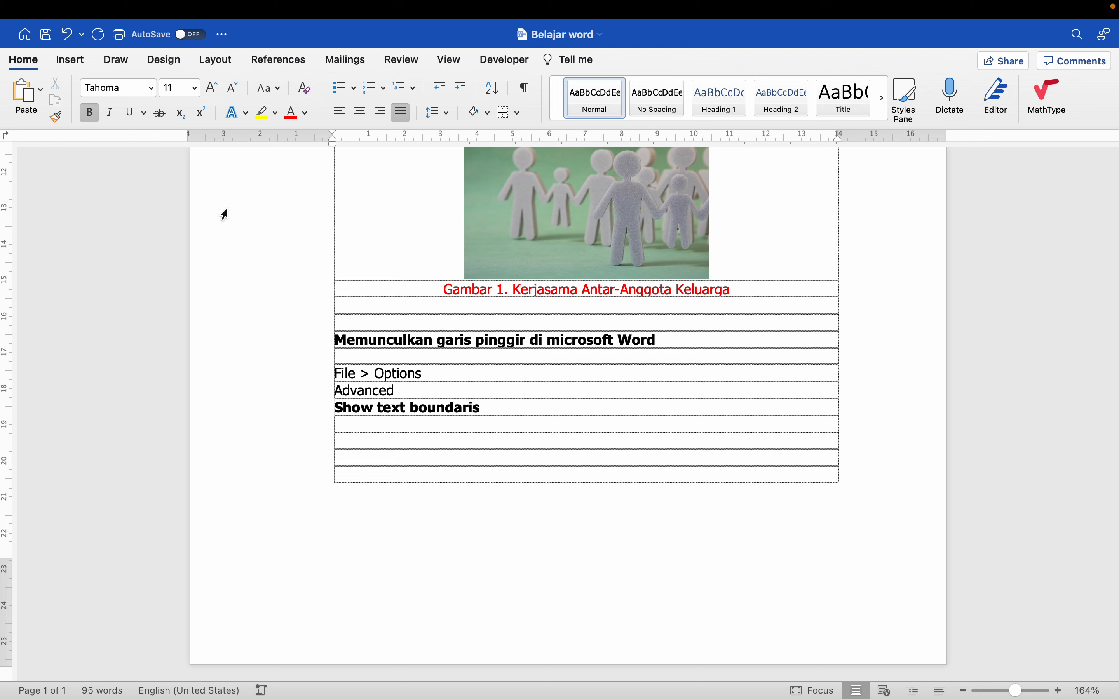
mouse_move(67, 14)
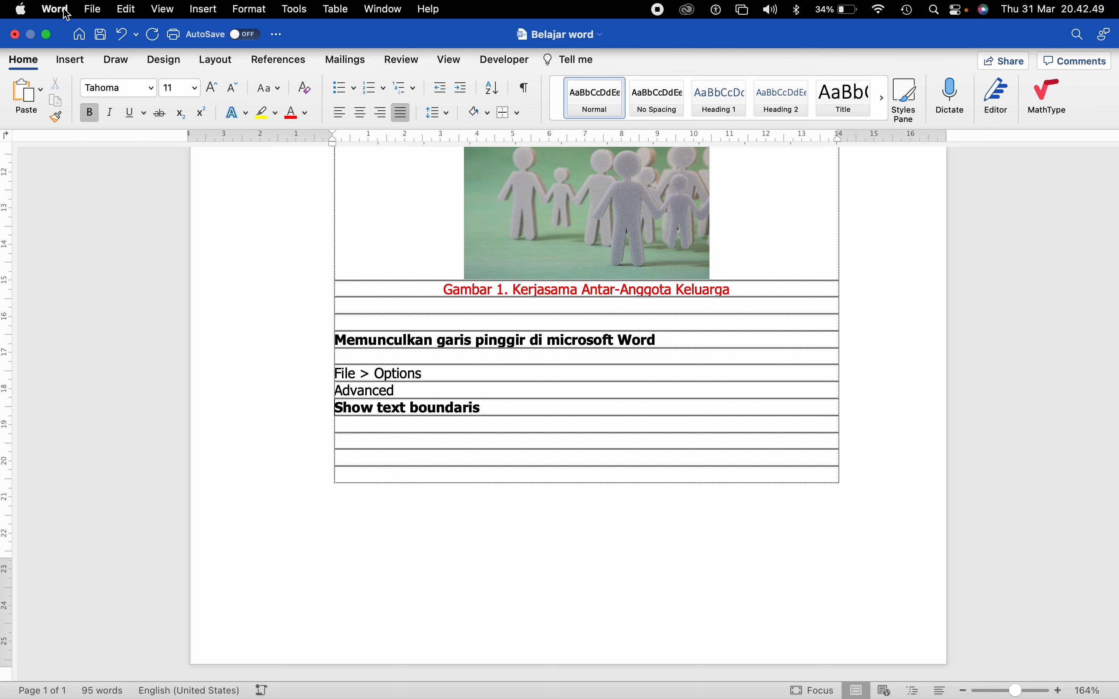
click(66, 14)
click(74, 55)
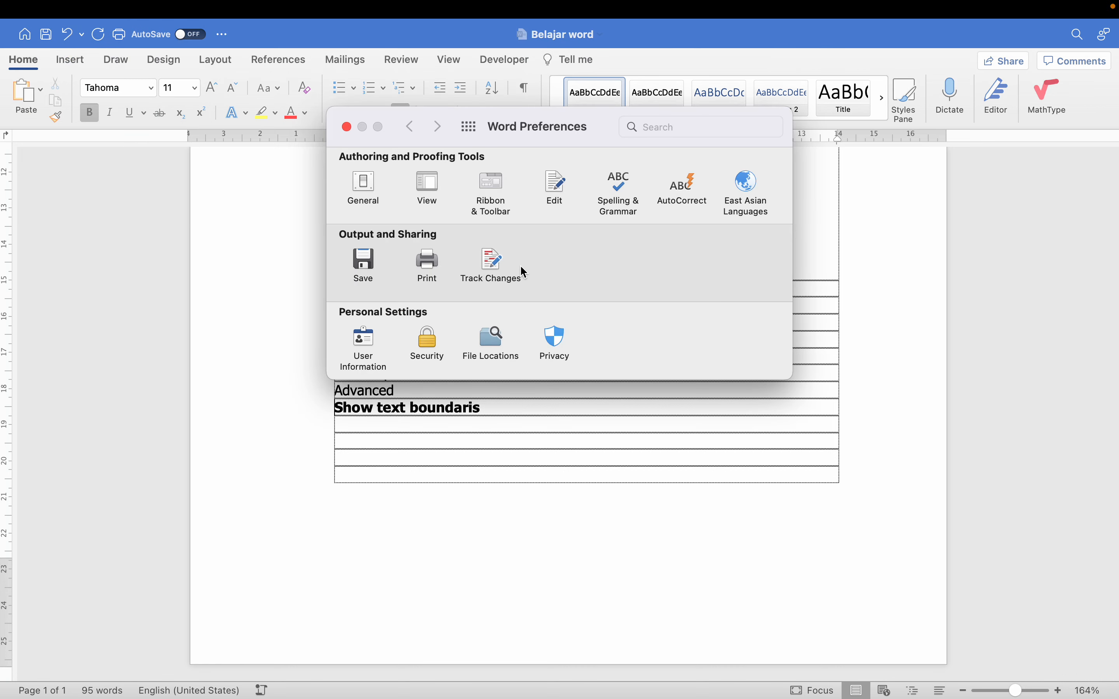
click(425, 187)
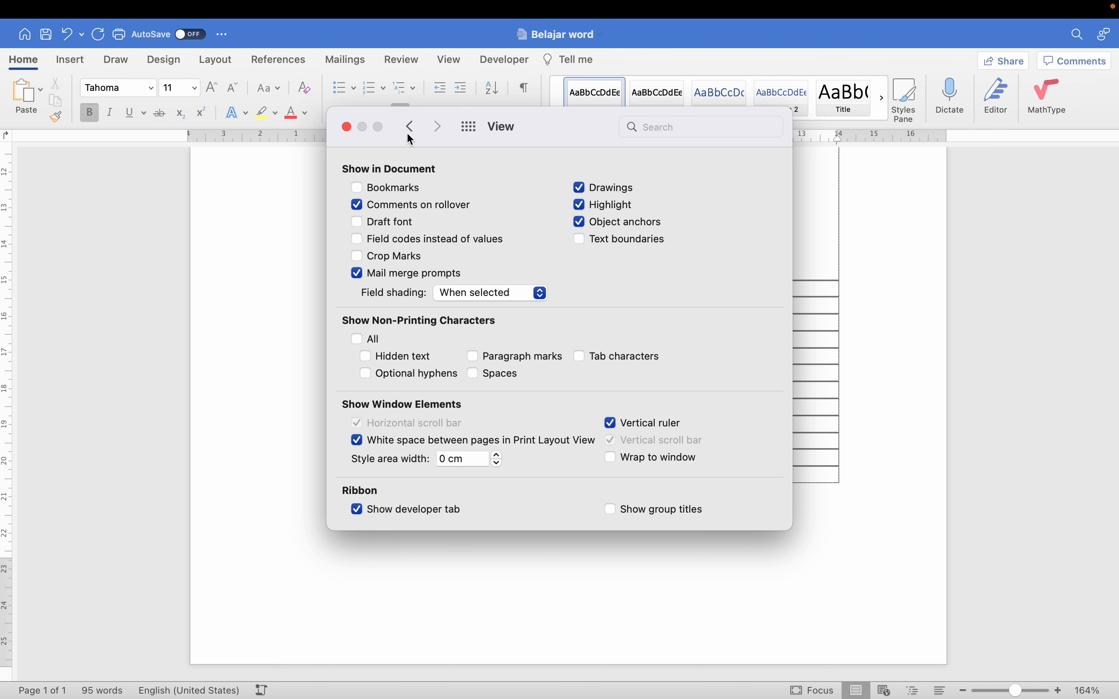
click(347, 127)
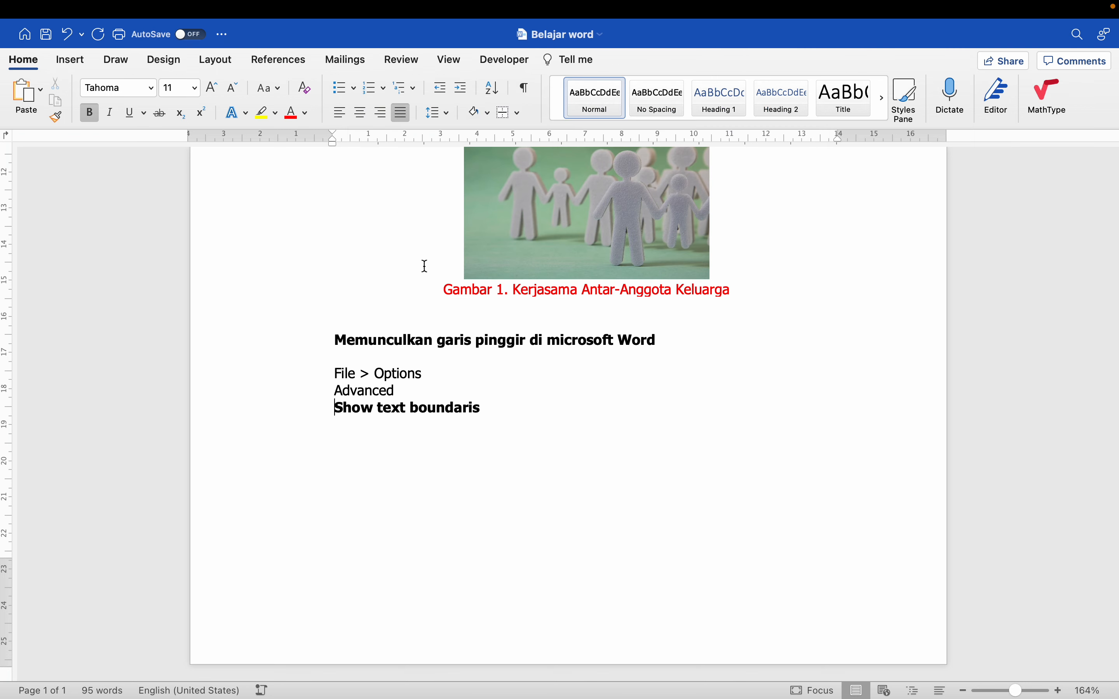
- Add the lines "CTRL C" and "CTRL V" in the blank space between the score table and the alignment shortcuts
scroll(470, 390, down, 3)
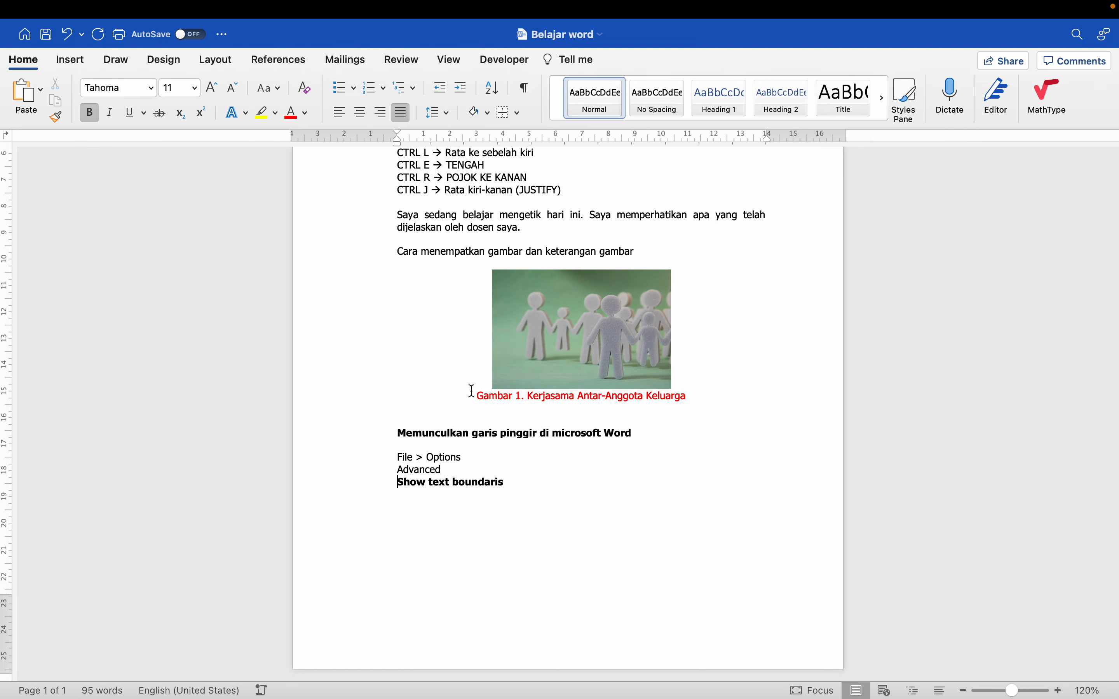
scroll(545, 435, up, 5)
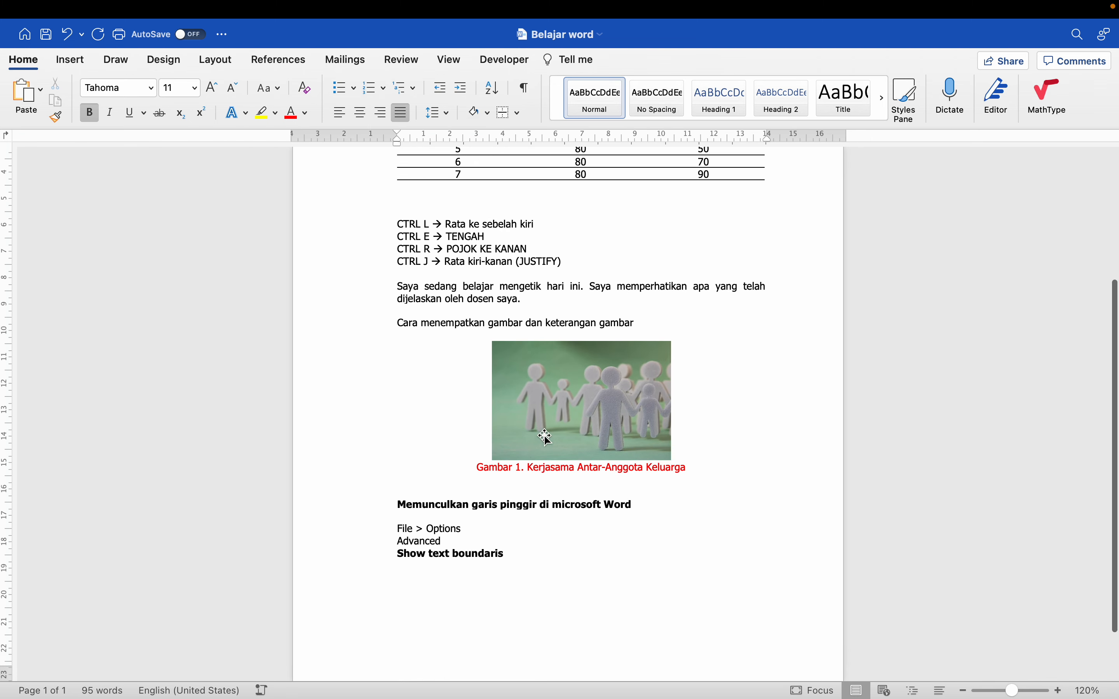
scroll(545, 435, down, 3)
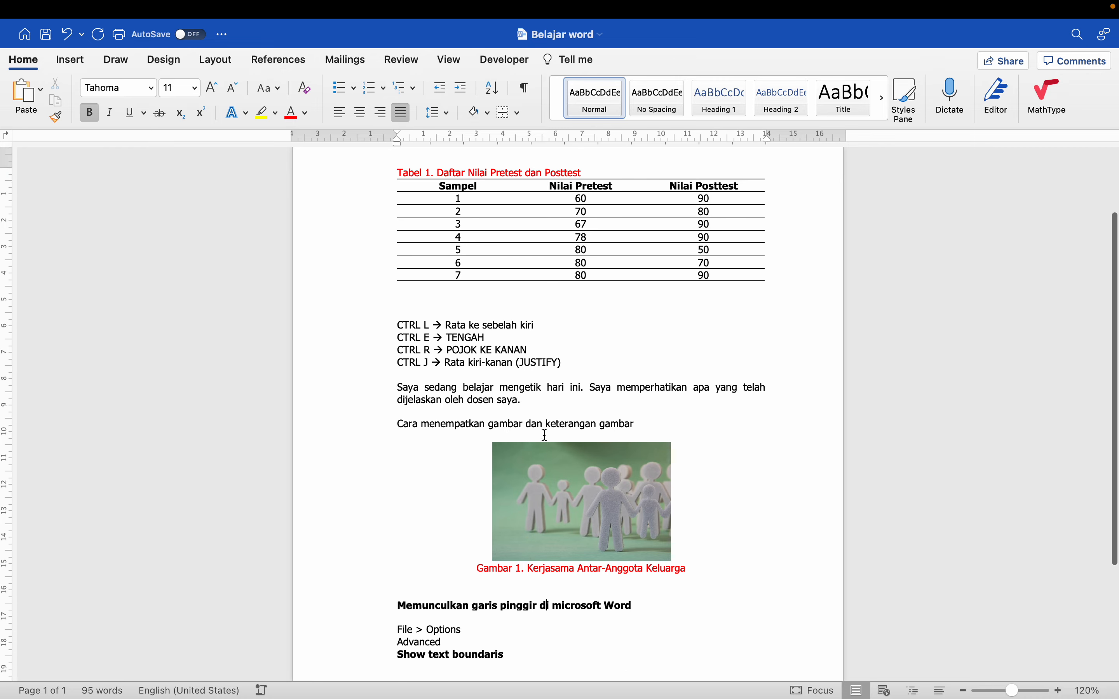
scroll(545, 437, up, 3)
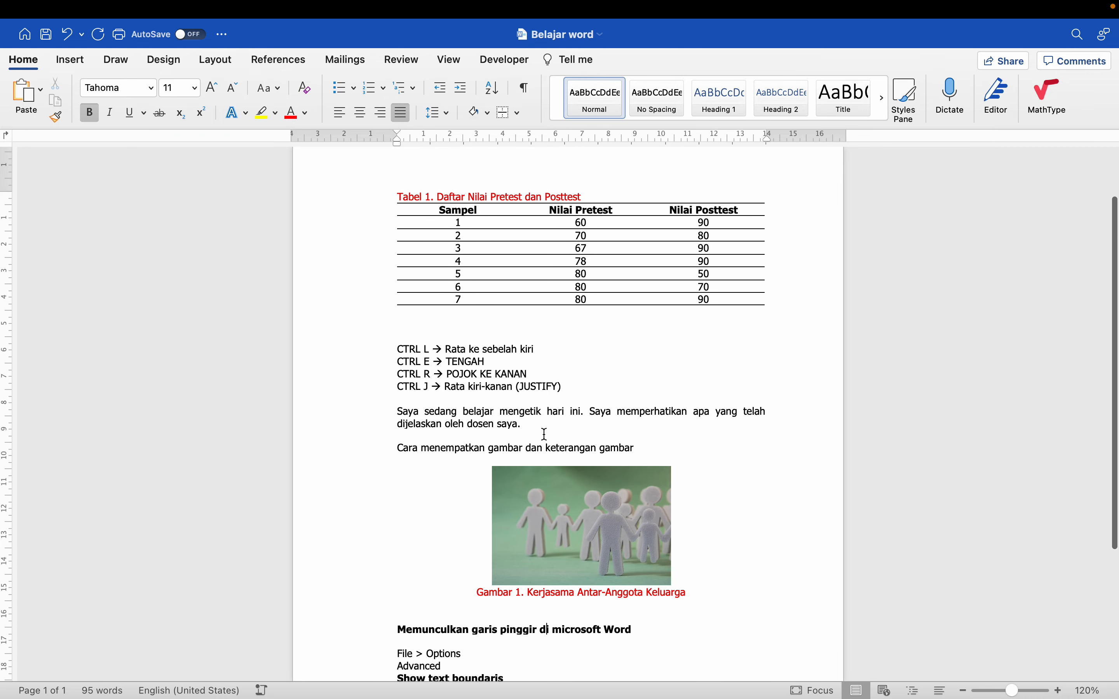
click(462, 329)
key(Return)
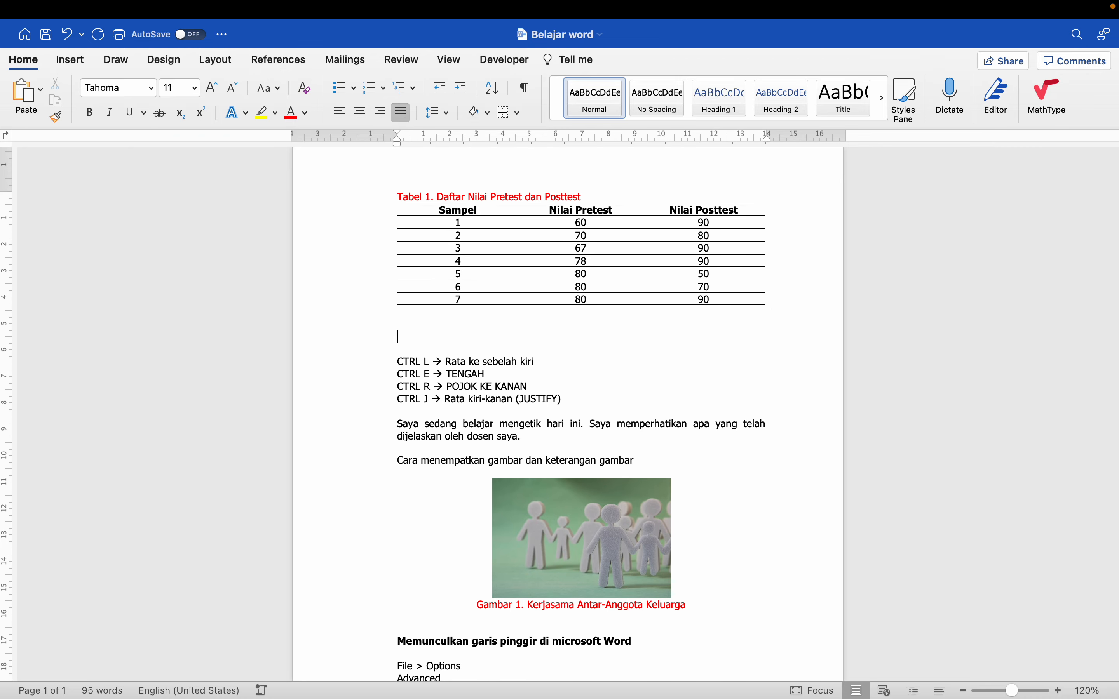
text(CTRL C)
key(Return)
text(CTR)
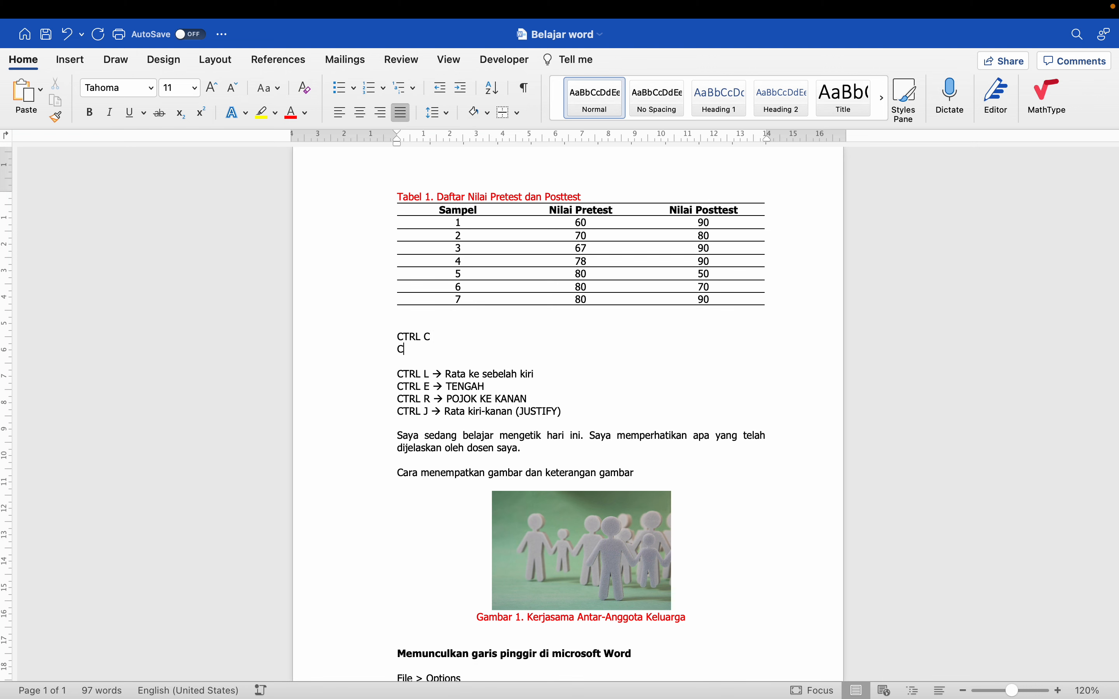
text(L V)
key(Return)
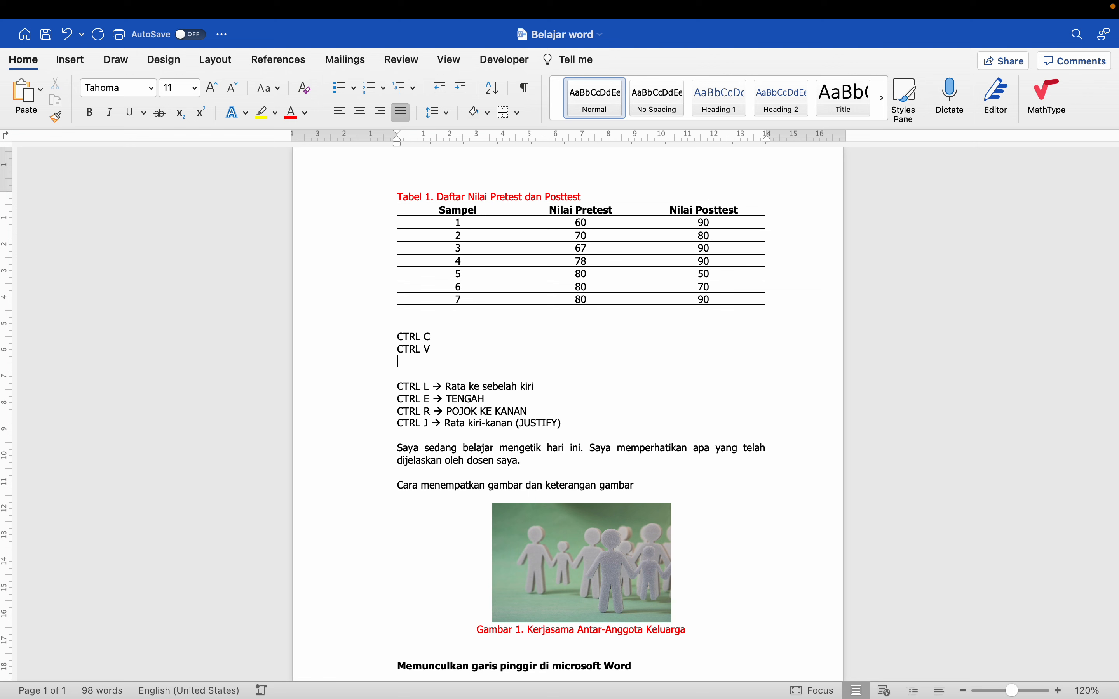
- Continue the new shortcut list with the lines "CTRL B", "CTRL I" and "CTRL U"
text(CTRL)
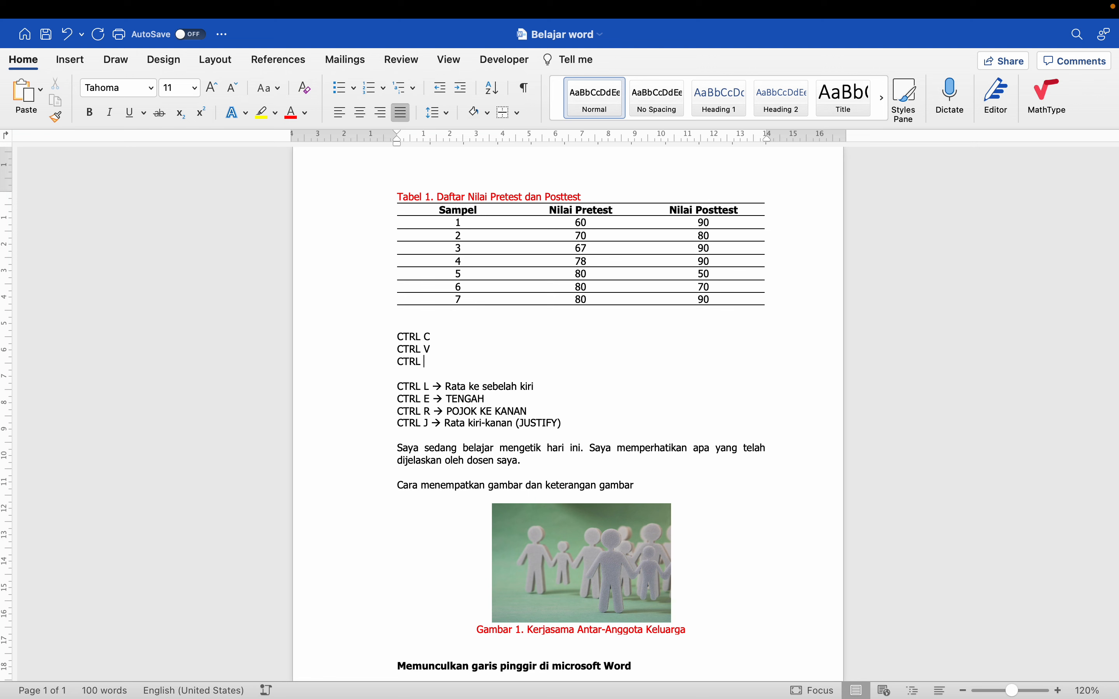
text( B)
key(Return)
text(CTRL)
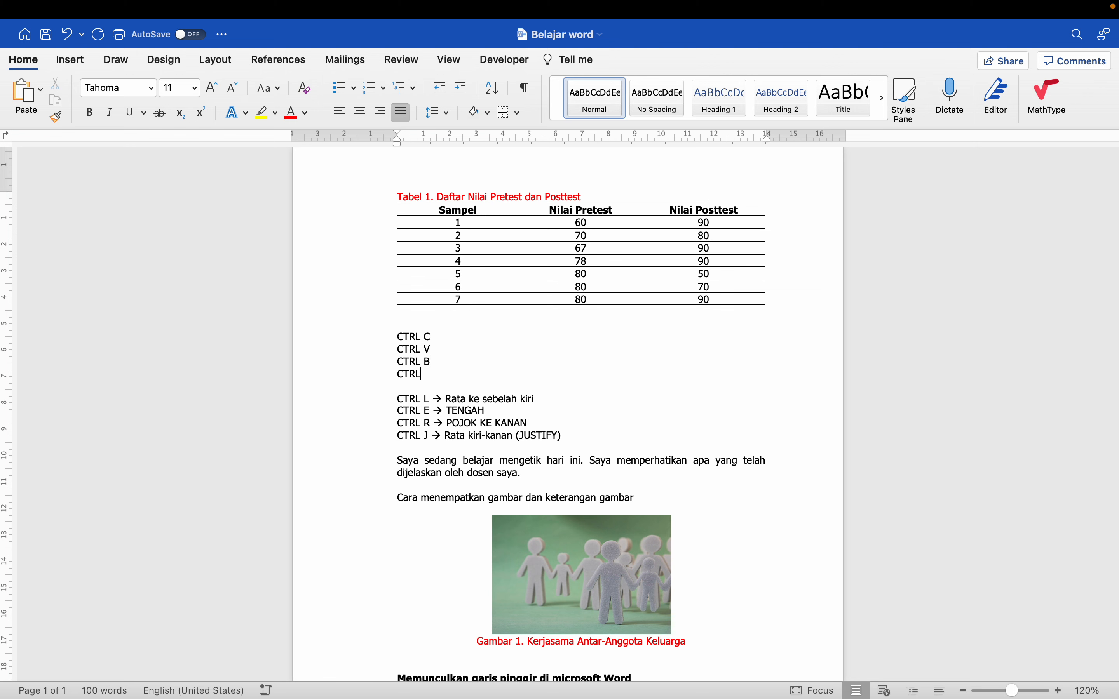
text( I)
key(Return)
text(CTR)
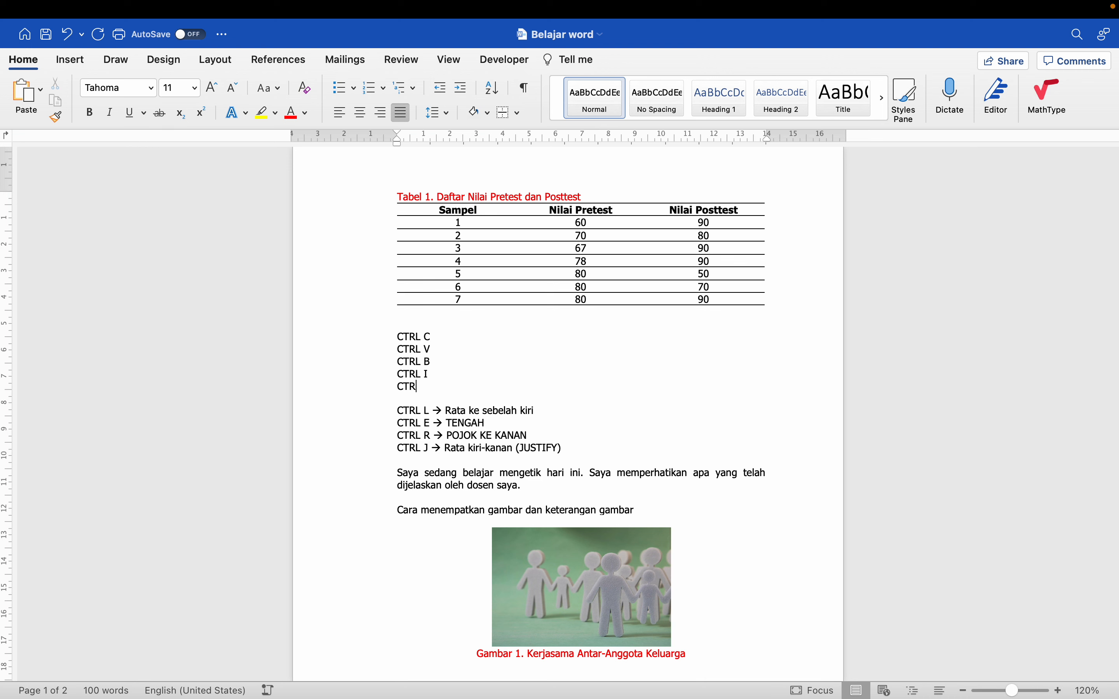
text(L U)
key(Return)
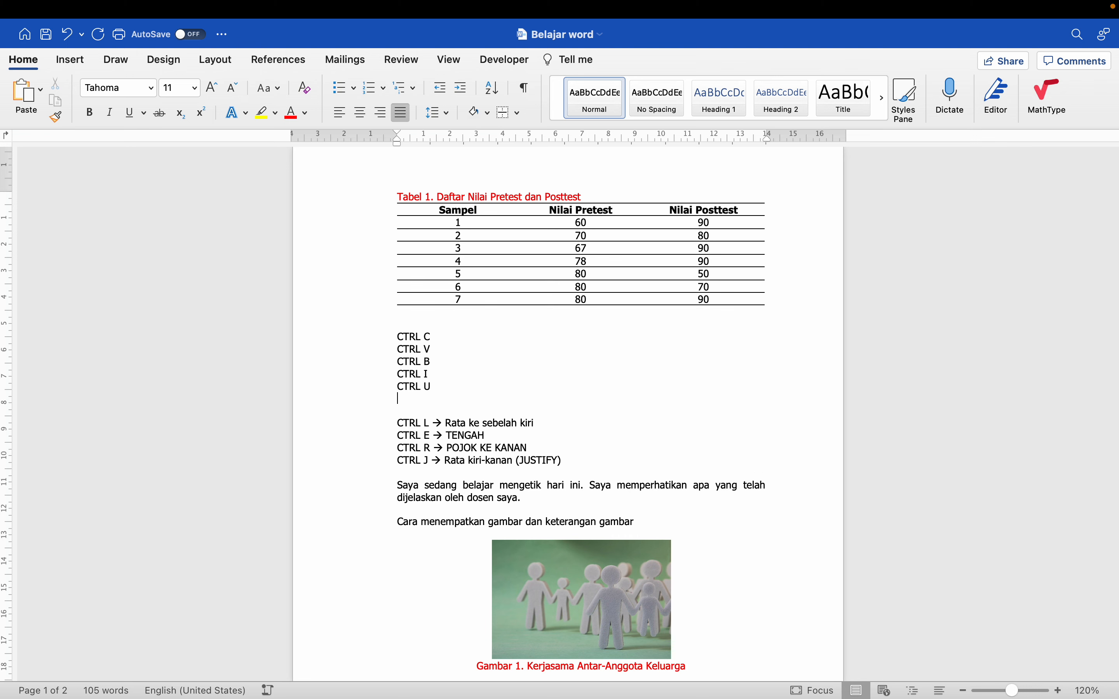
- Append an arrow with "COPY" to the CTRL C line and an arrow with "PASTE" to the CTRL V line
click(471, 336)
text(-> COPY)
key(Down)
text(-> PASTE)
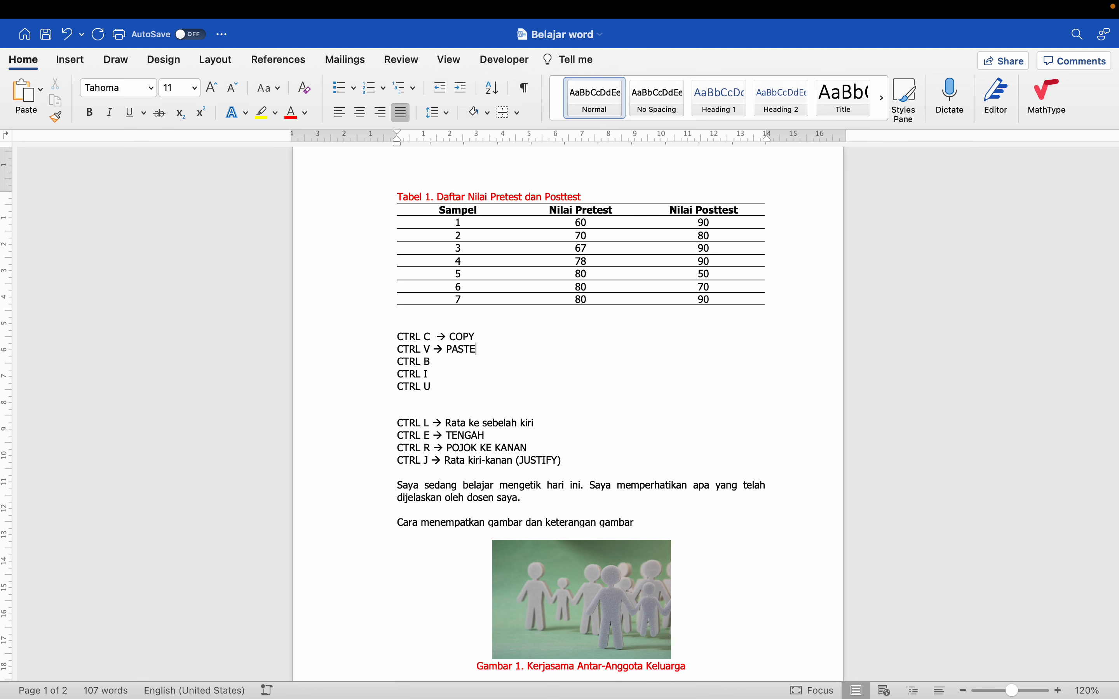
- Append an arrow with "BOLD" to the CTRL B line, removing the stray characters before the arrow
key(Down)
text(__> BO)
key(BackSpace)
key(BackSpace)
key(BackSpace)
key(BackSpace)
key(BackSpace)
key(BackSpace)
text(-)
text(--> BOL)
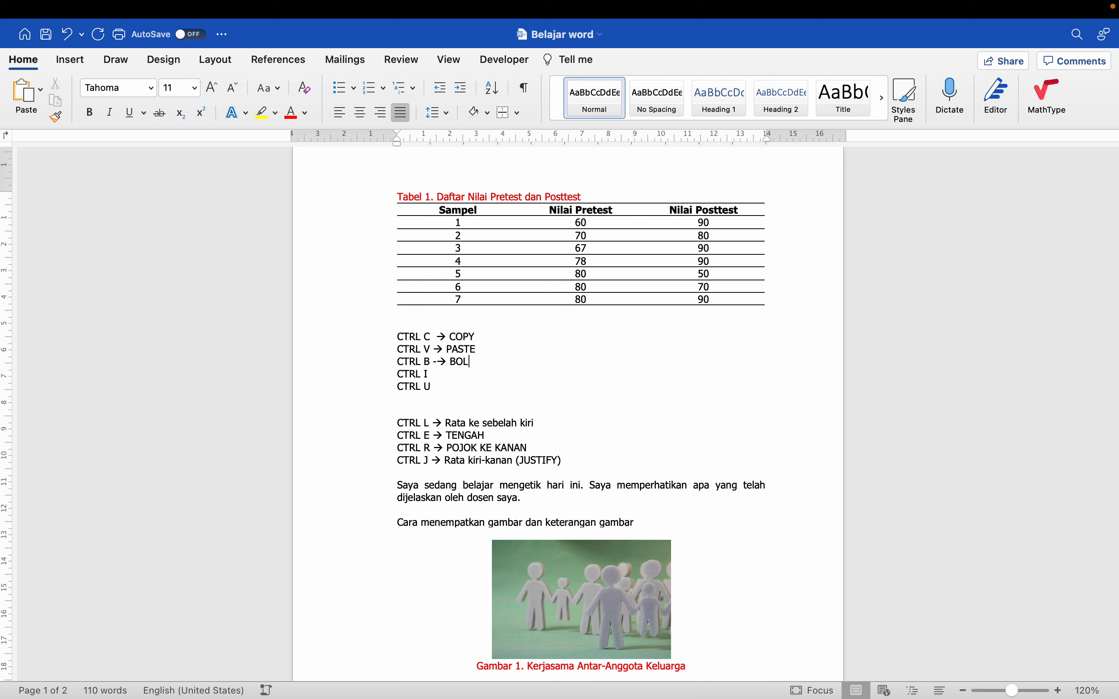
key(BackSpace)
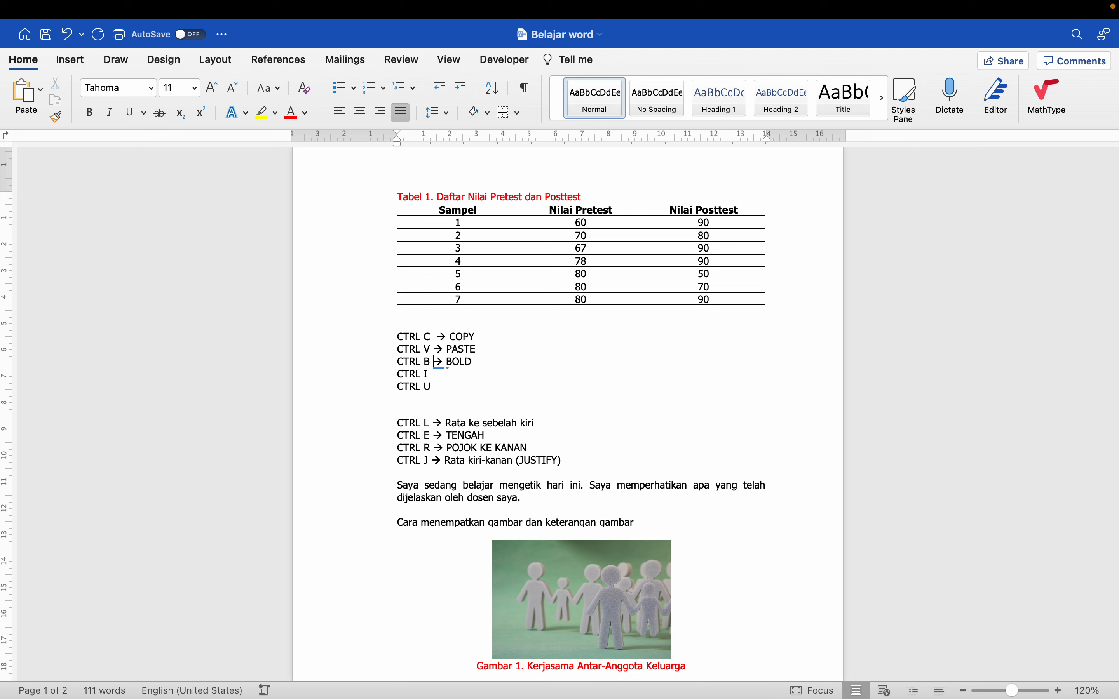
- Copy the arrow and "BOLD" text to the CTRL I line and replace the word with "MIRING"
key(Down)
key(Up)
key(Left)
key(super+shift+Right)
key(super+c)
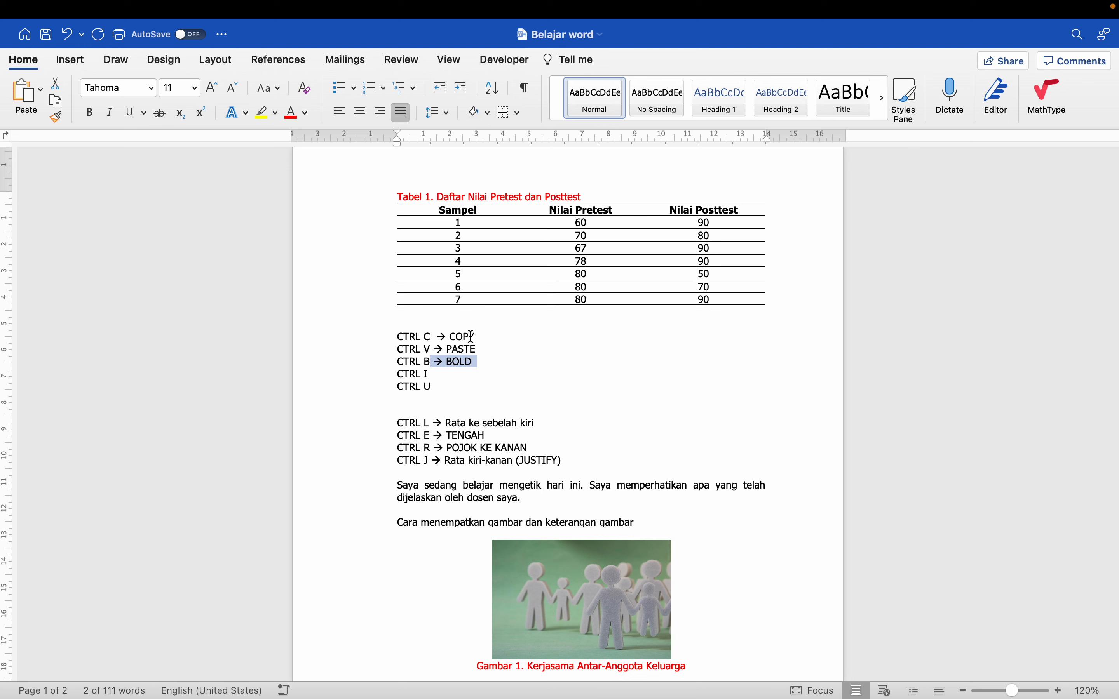
key(Down)
key(super+v)
key(BackSpace)
key(BackSpace)
key(BackSpace)
key(BackSpace)
key(BackSpace)
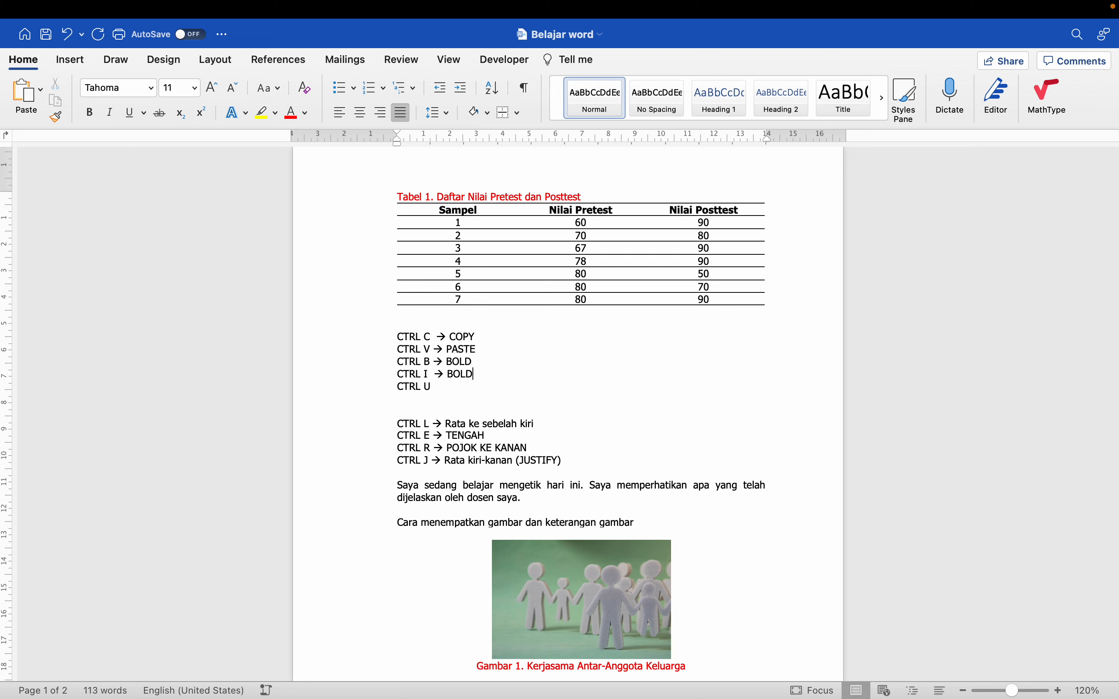
text(MIRING)
- Paste the copied arrow text on the CTRL U line and replace its word with "GARIS BAWAH"
key(Down)
key(super+v)
key(BackSpace)
key(BackSpace)
key(BackSpace)
key(BackSpace)
key(BackSpace)
text(GARIS BAWAH)
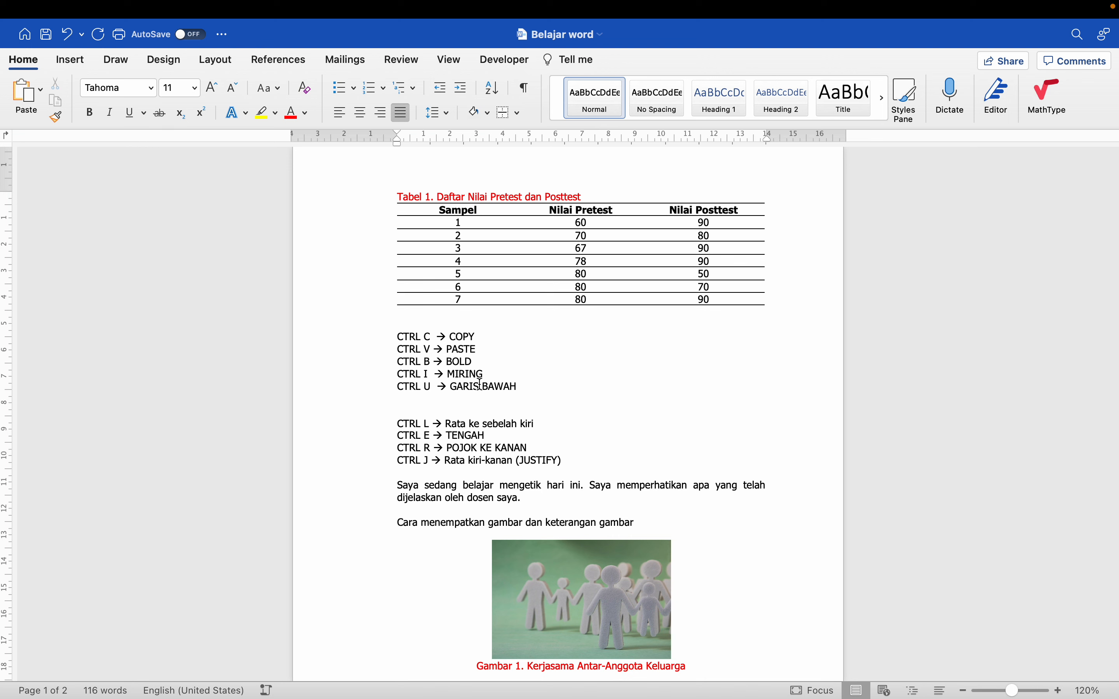
- Shade the sample 1 row of the score table with the lightest gold theme color
click(426, 411)
click(385, 230)
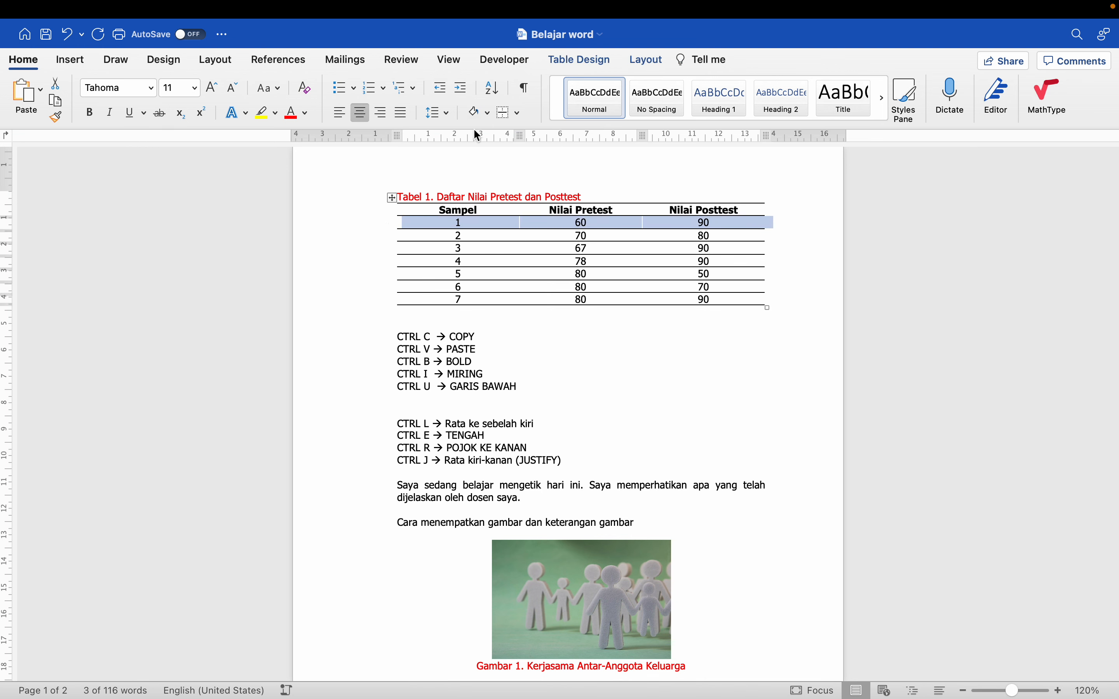
click(488, 113)
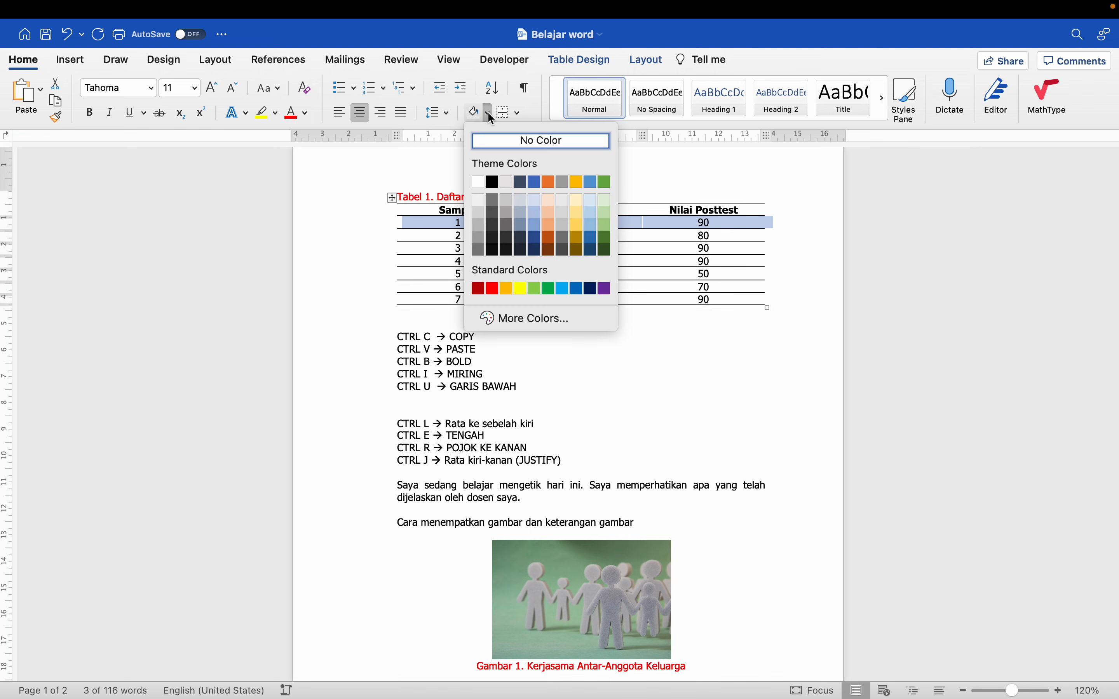
click(576, 201)
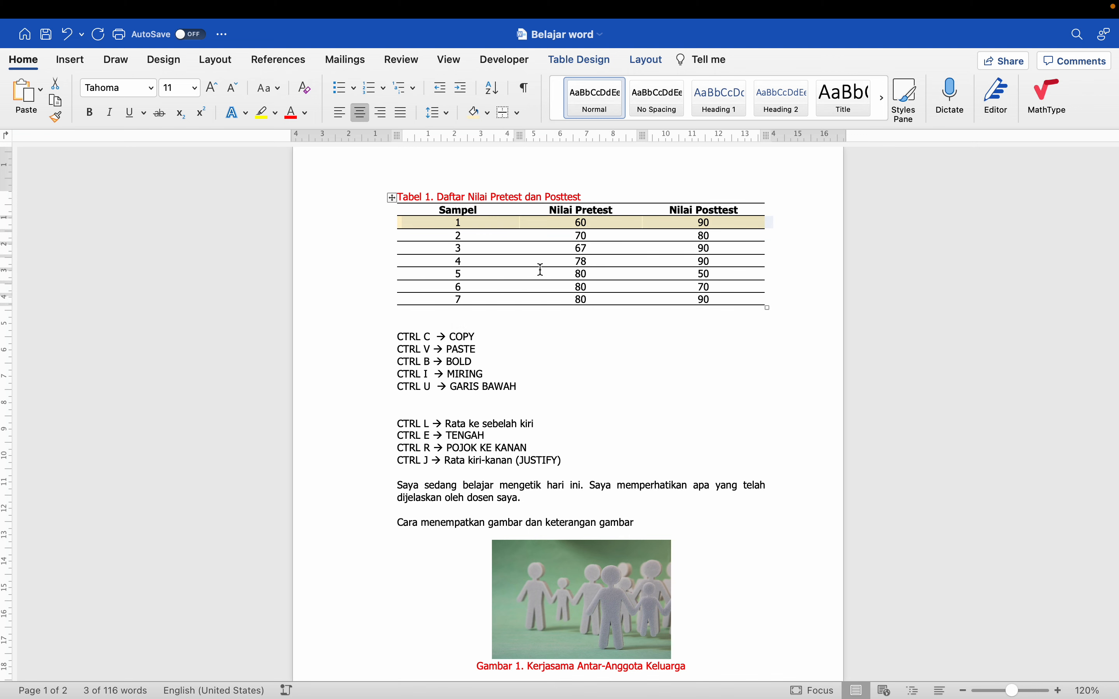
- Shade the sample 3 row of the score table with the lightest green theme color
click(539, 268)
click(387, 251)
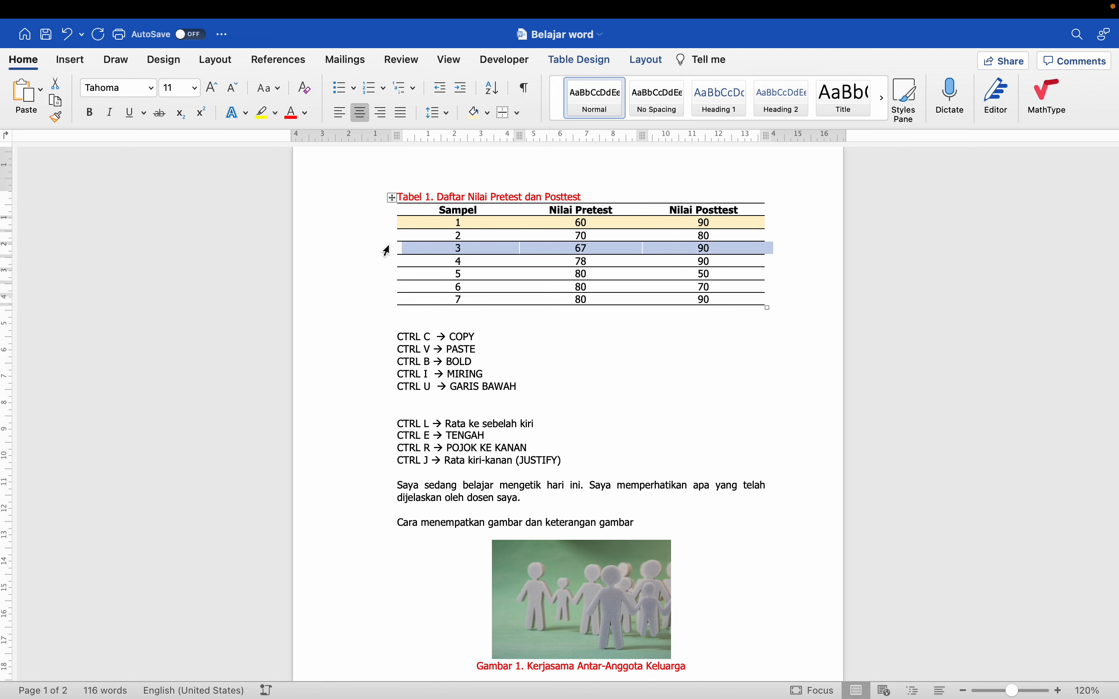
click(485, 115)
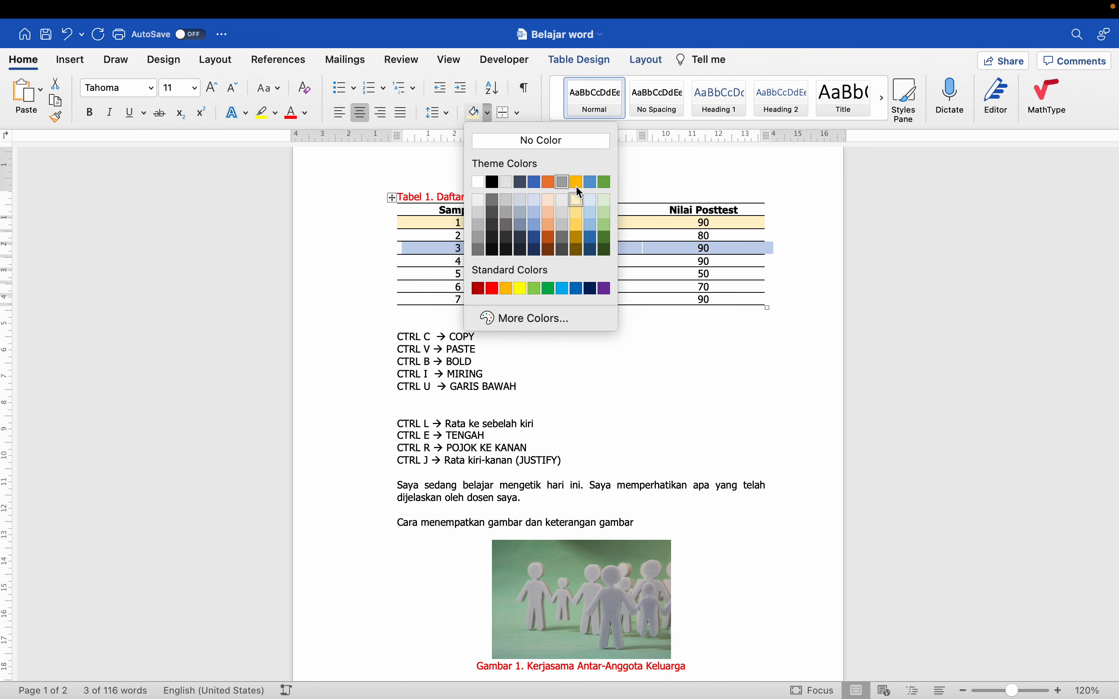
click(607, 202)
click(532, 354)
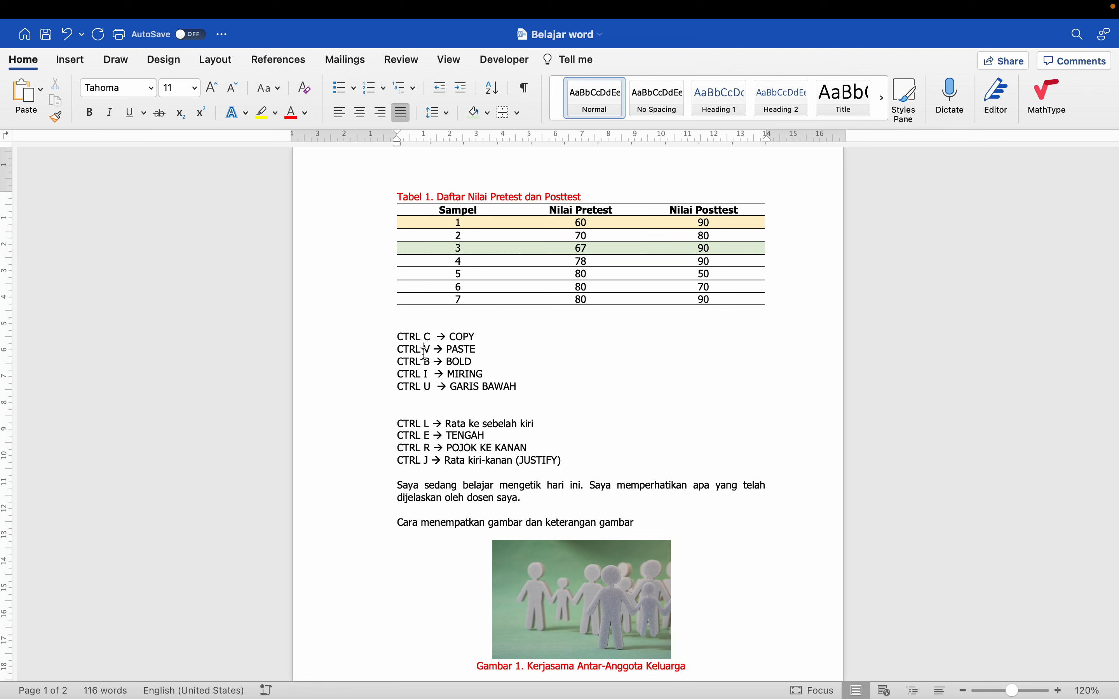
- Switch to Microsoft Excel, create a blank workbook and show its window in full screen
key(super+Tab)
key(super+Tab)
key(super+Tab)
key(super+Tab)
key(super+Tab)
key(super+Tab)
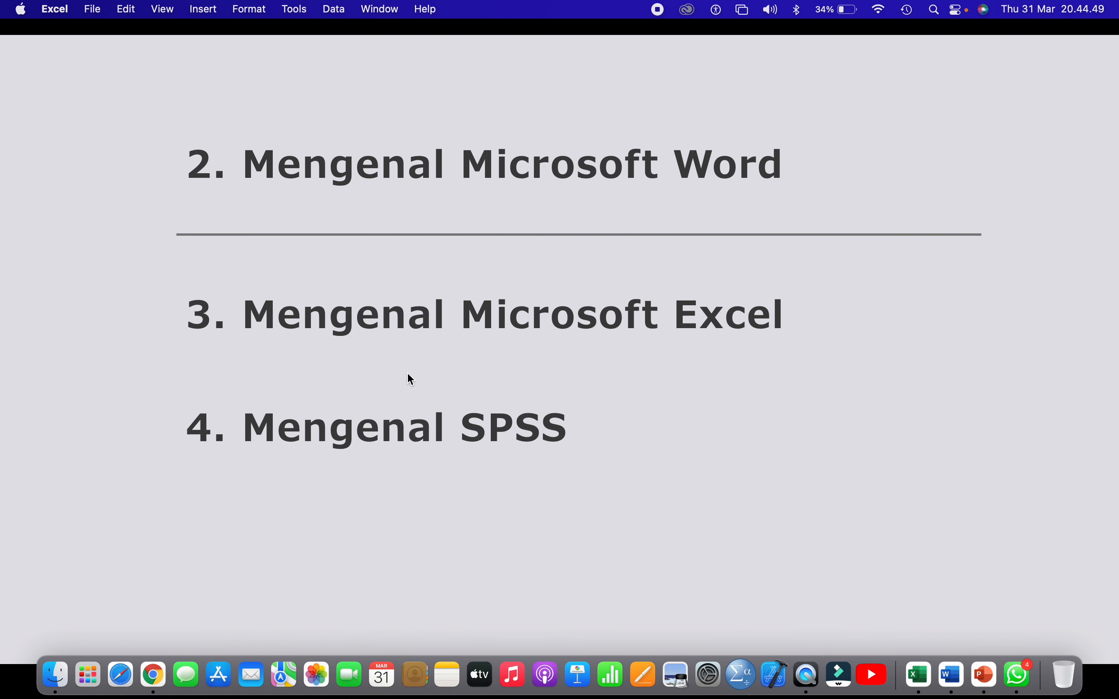
click(924, 675)
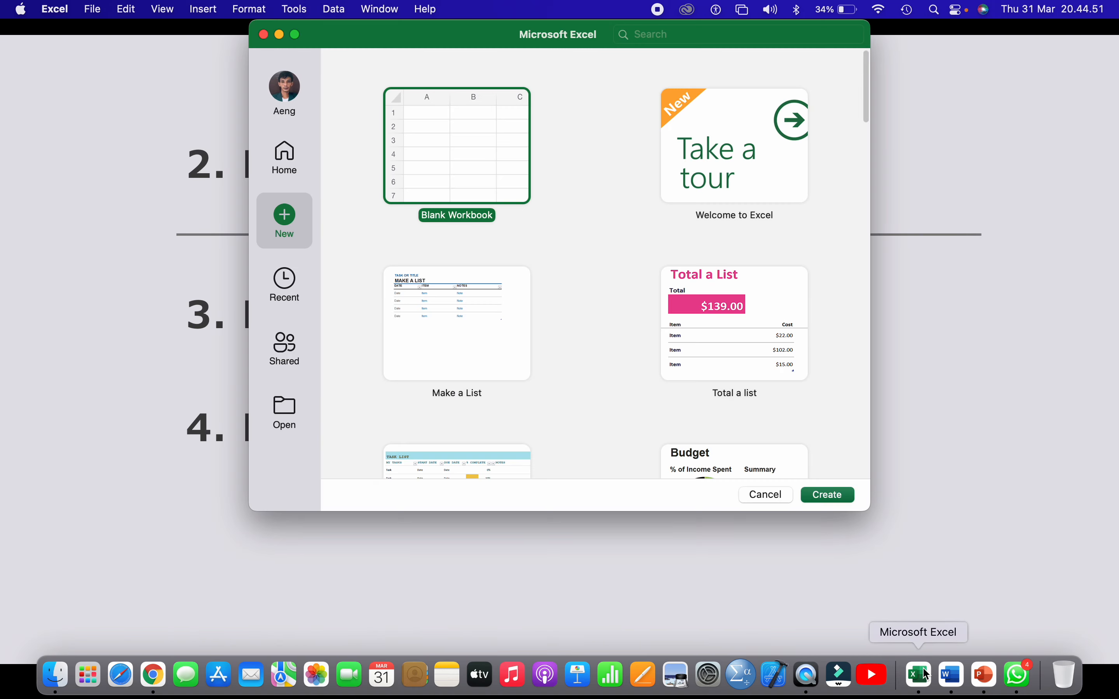
double_click(460, 174)
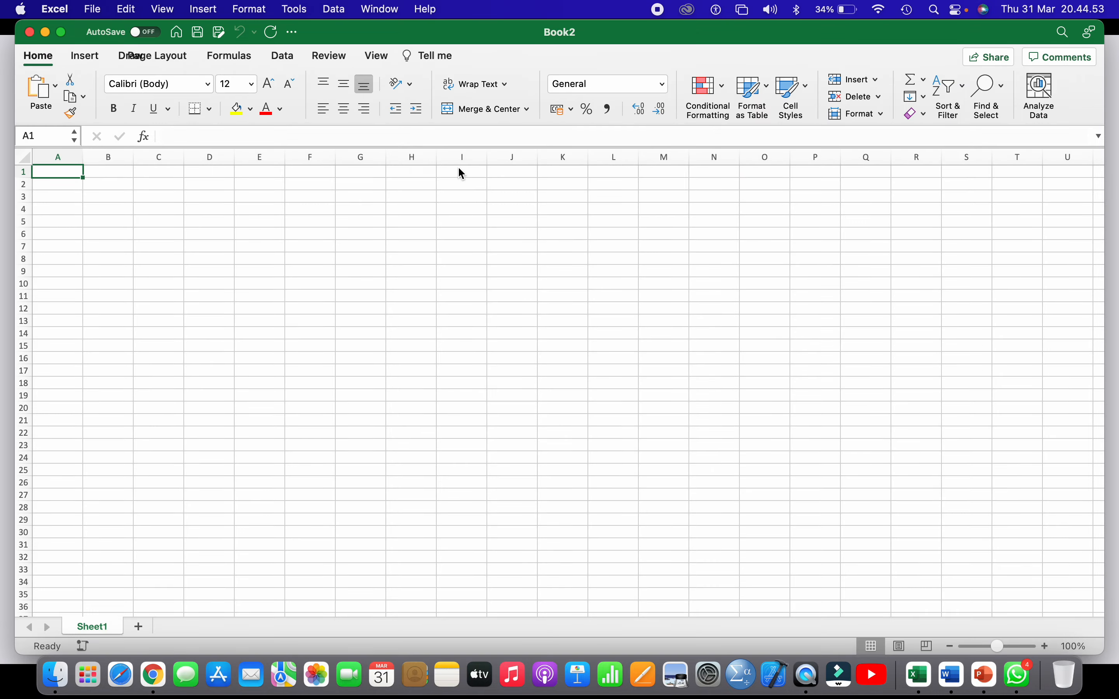
click(171, 234)
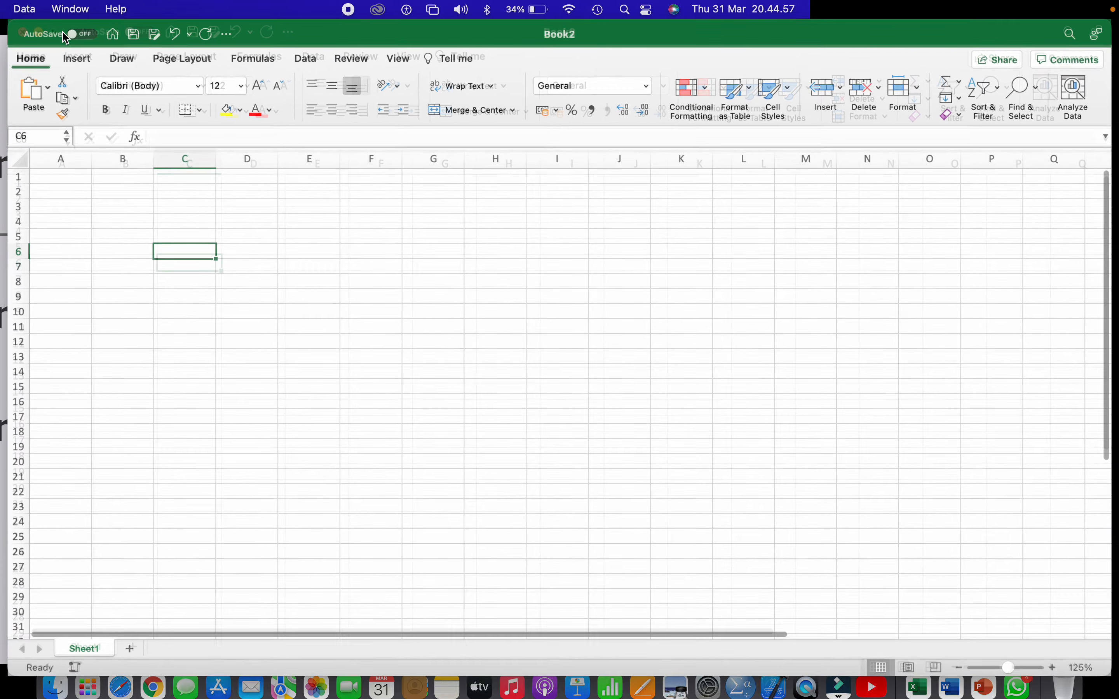
- Select cell A1, then columns A through E one at a time, and look through the column headings beyond column CZ
click(61, 178)
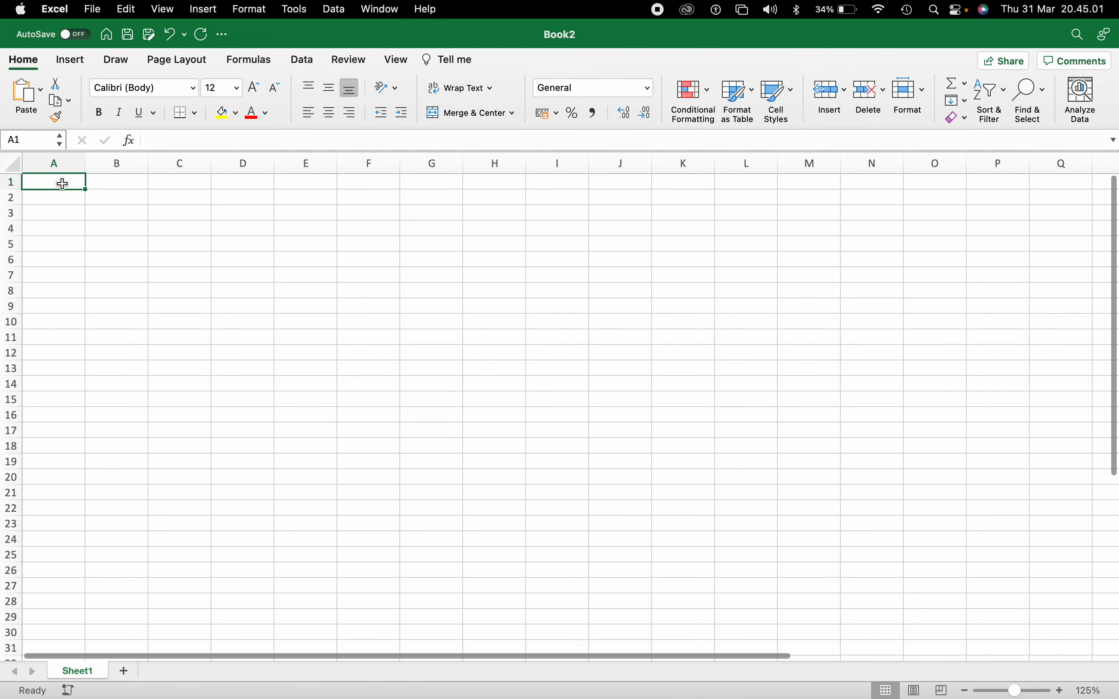
click(57, 162)
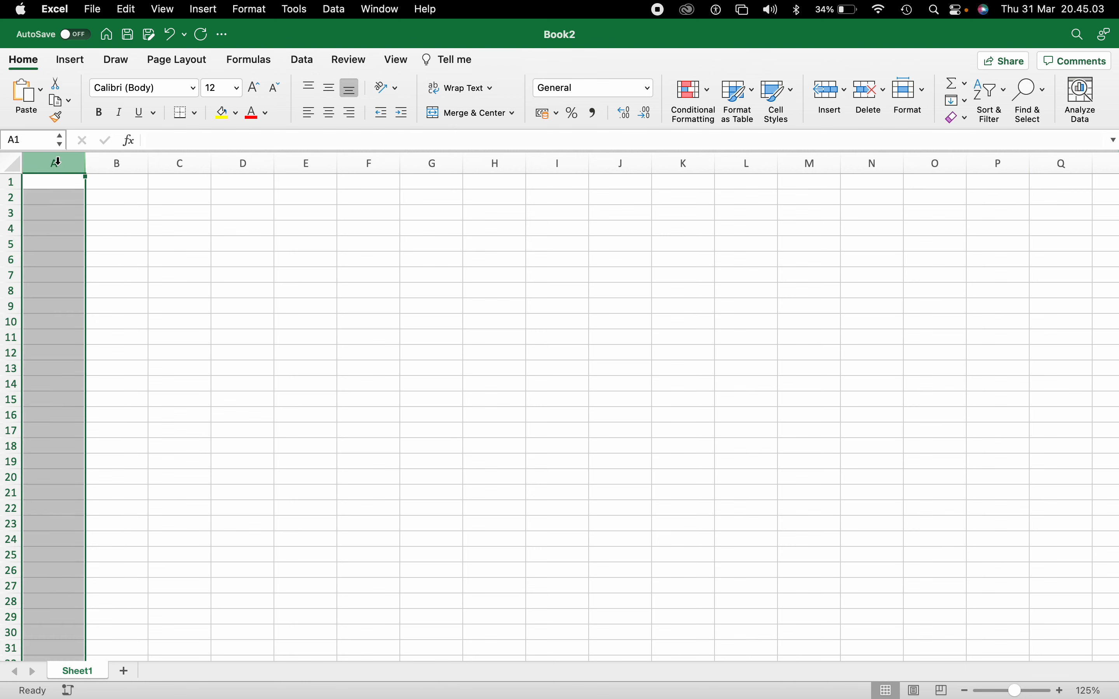
click(117, 163)
click(193, 165)
click(243, 163)
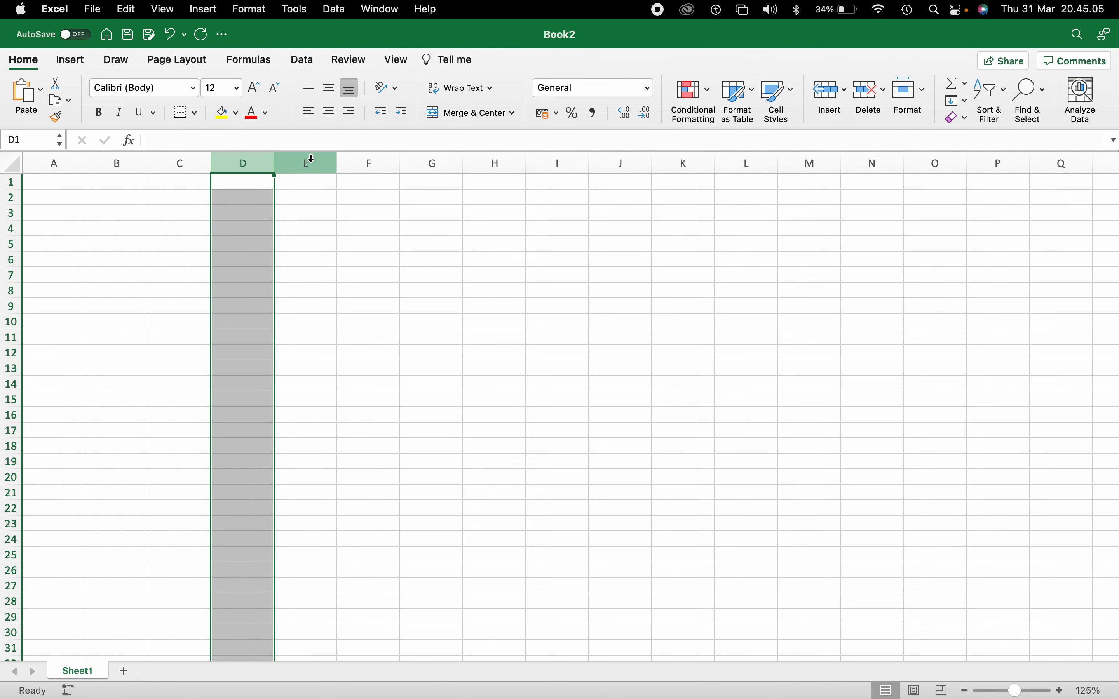
click(305, 163)
scroll(970, 229, right, 2)
scroll(971, 229, right, 20)
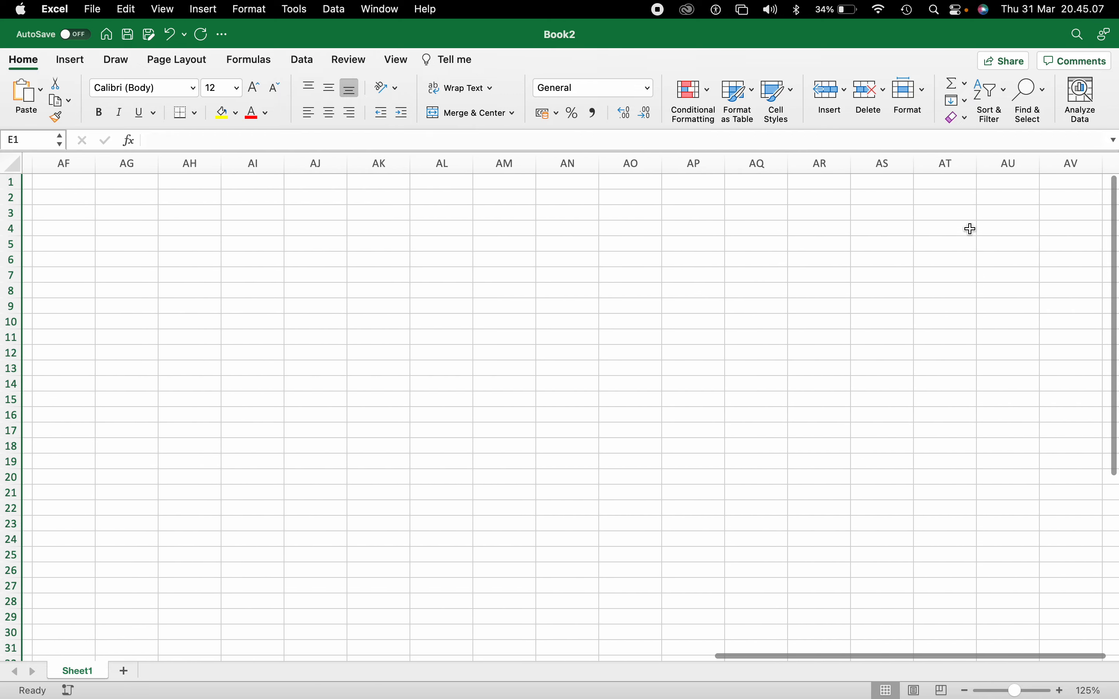
scroll(971, 228, right, 15)
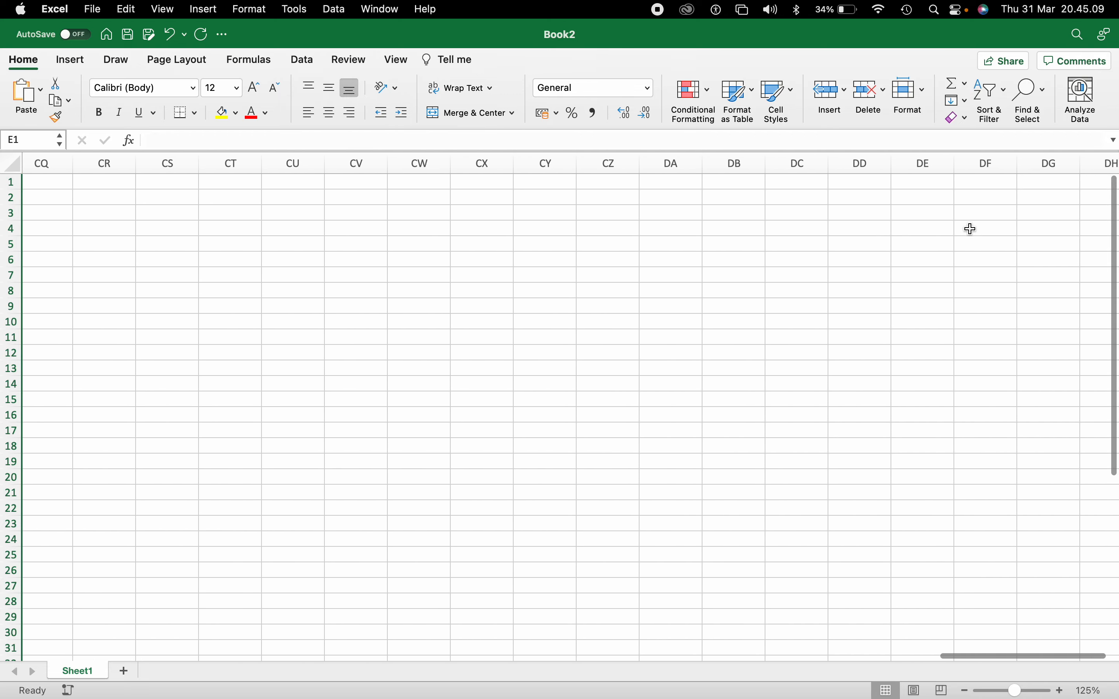
scroll(970, 229, left, 15)
scroll(970, 229, left, 20)
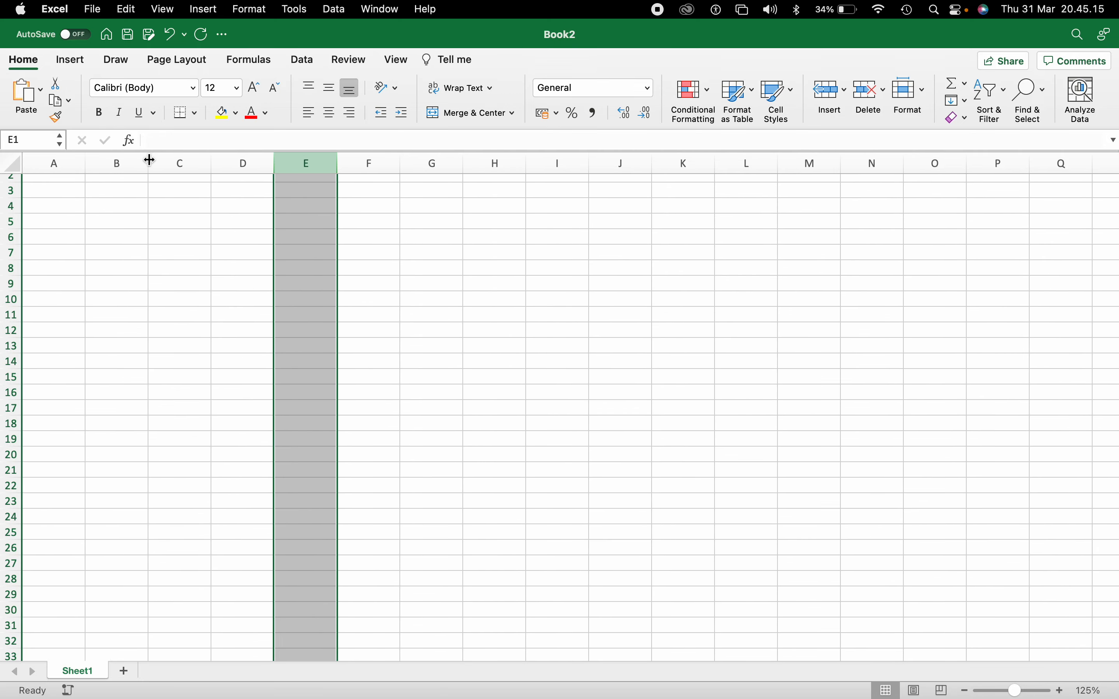
scroll(121, 281, up, 2)
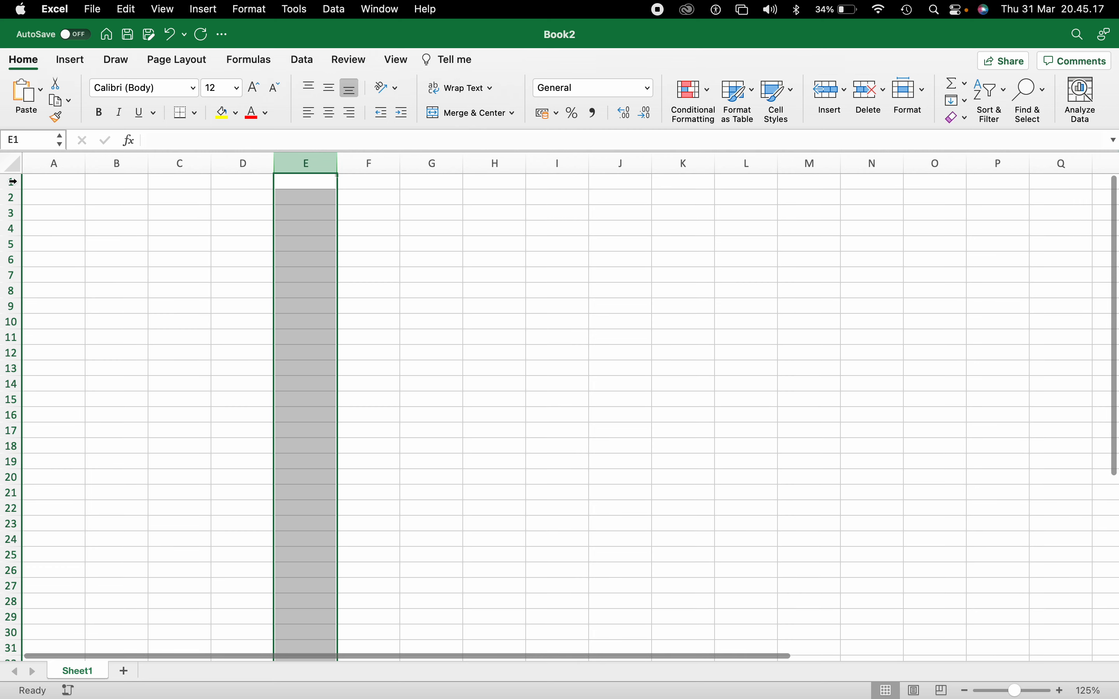
- Select rows 1, 2 and 3 one after another to examine how rows run across the sheet
click(12, 182)
click(11, 197)
click(10, 214)
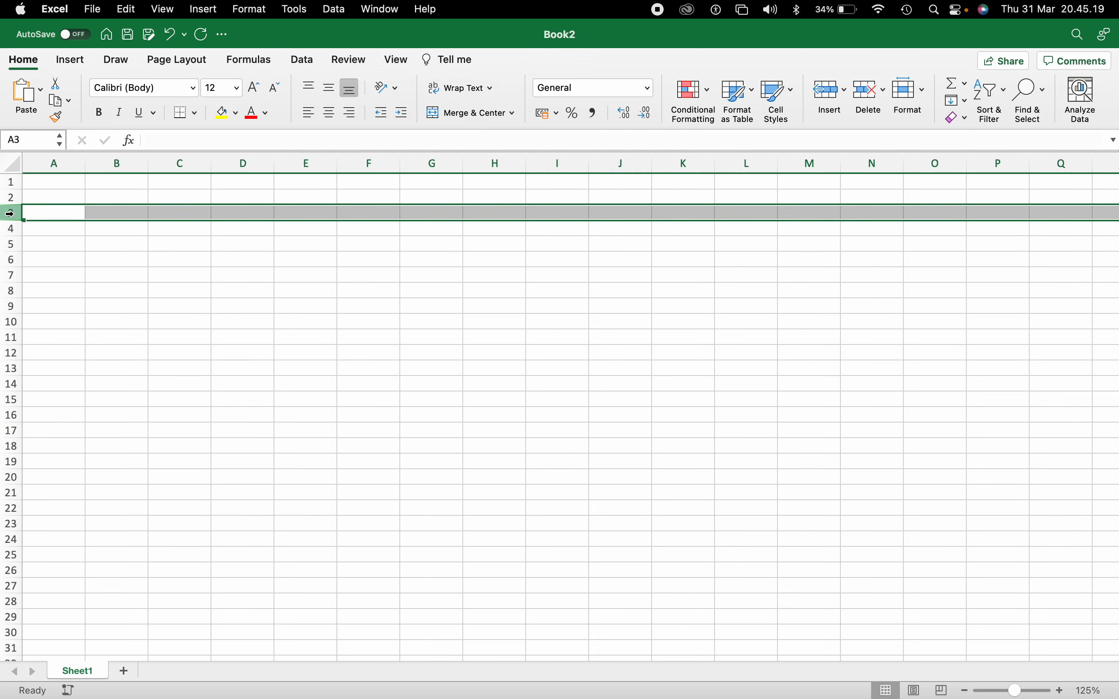
scroll(52, 255, right, 1)
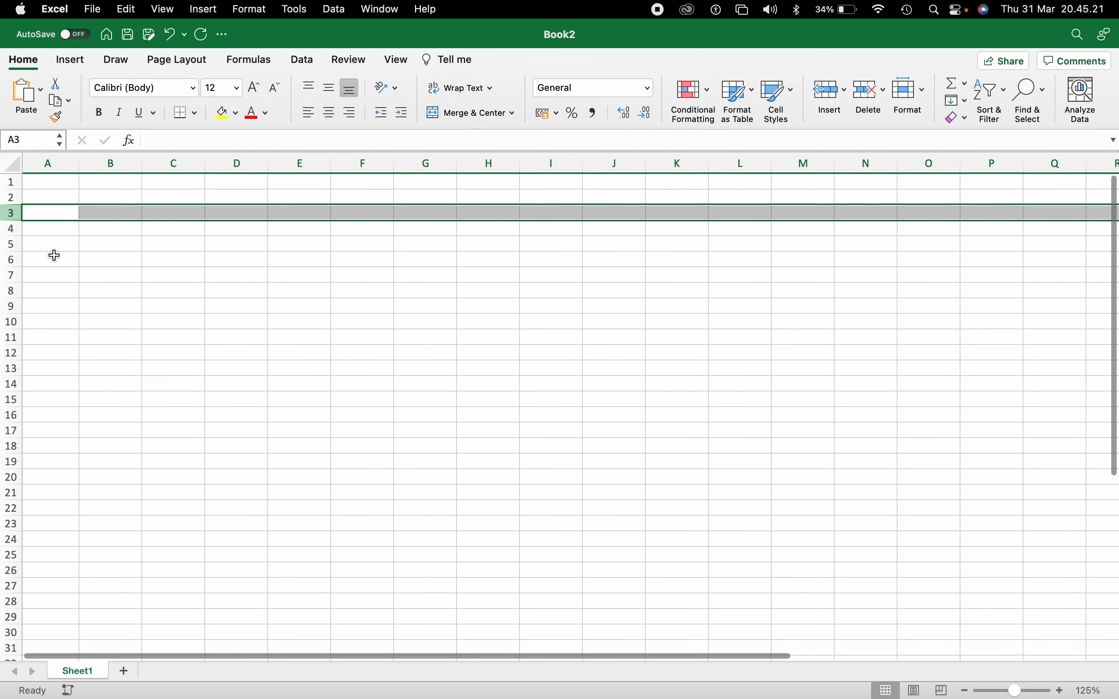
- Enter the number 4 in cell B2
click(107, 198)
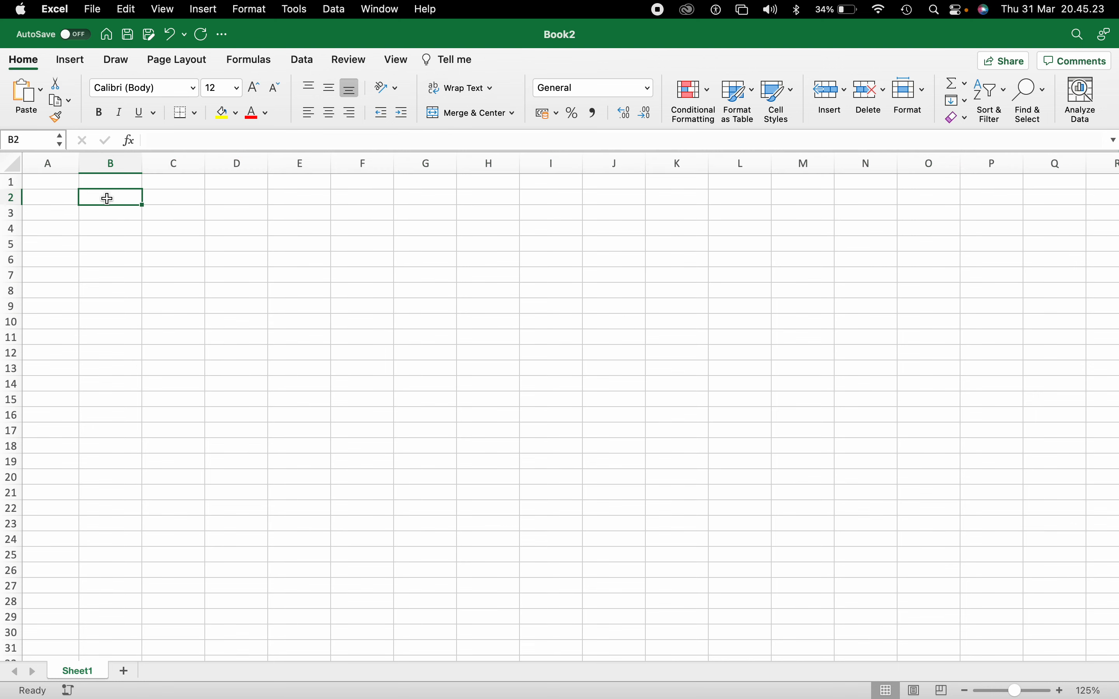
text(4)
click(110, 241)
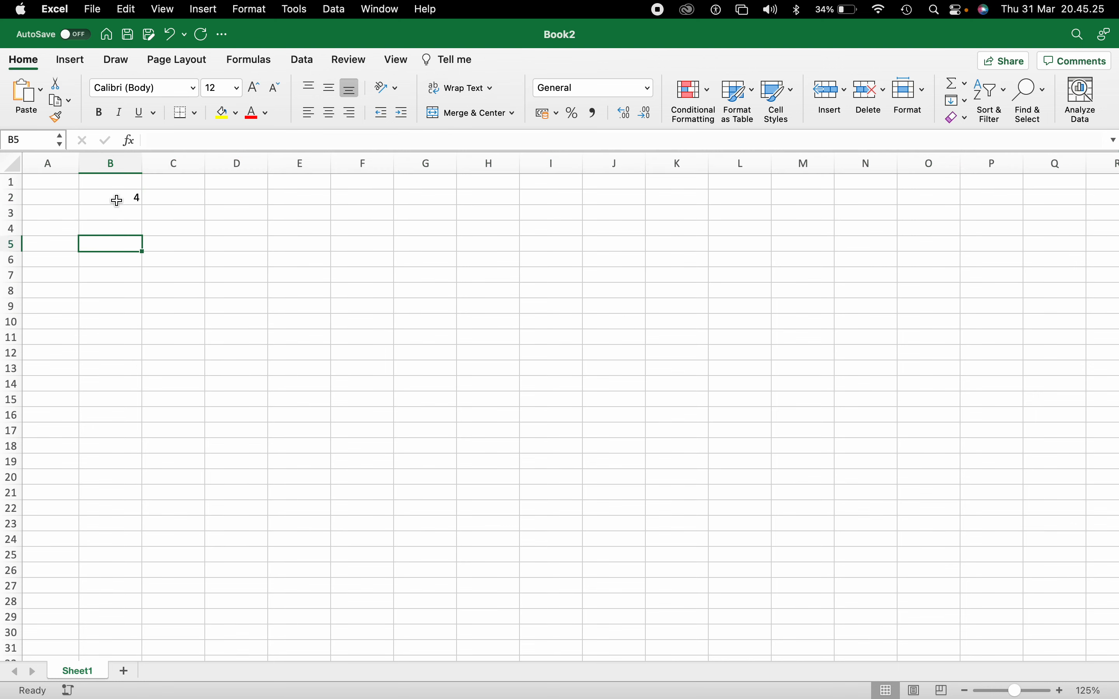
- Center the content of cell B2 horizontally and fill the cell with yellow
click(119, 196)
click(329, 112)
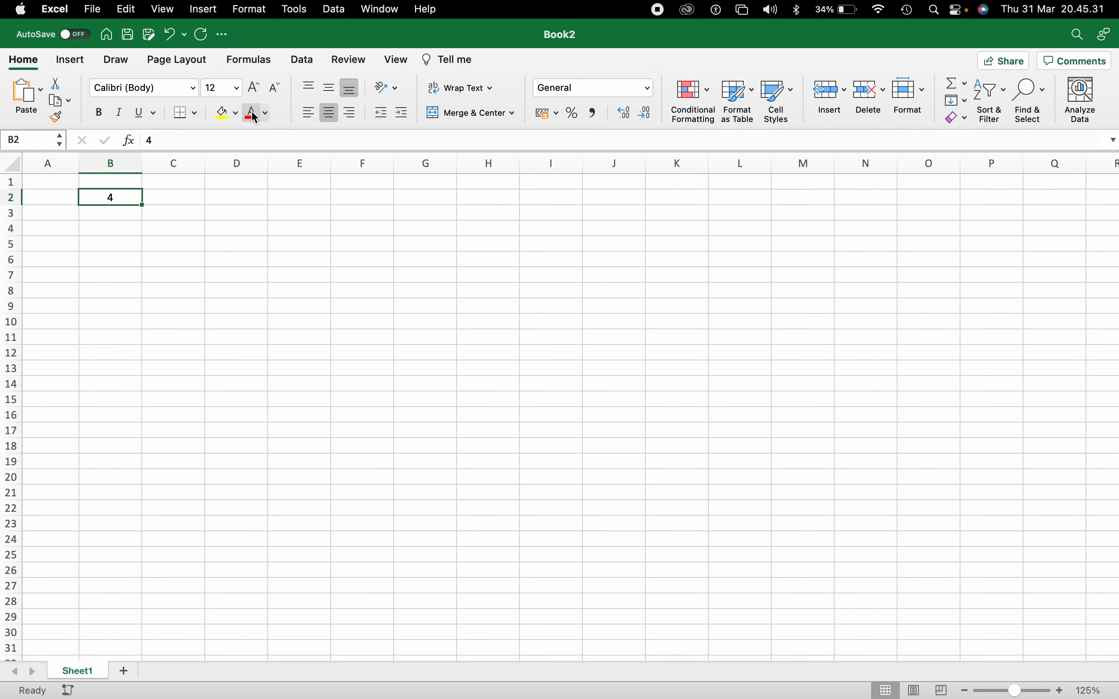
click(214, 119)
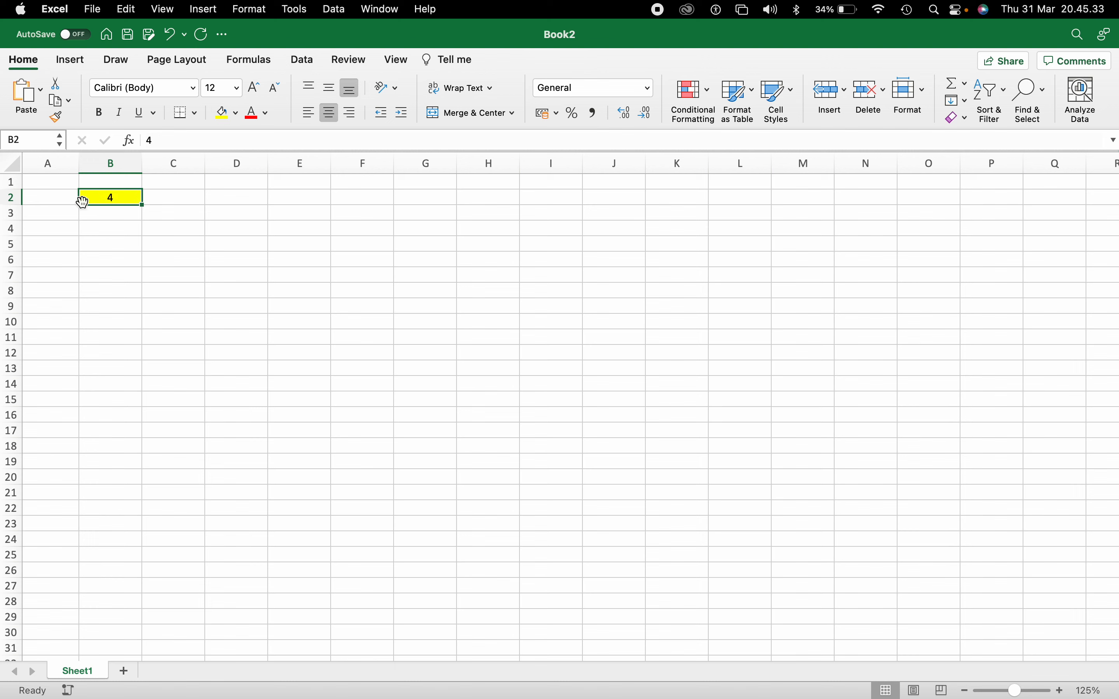
- Examine the yellow cell's address B2 by highlighting its column B and its row 2
click(31, 141)
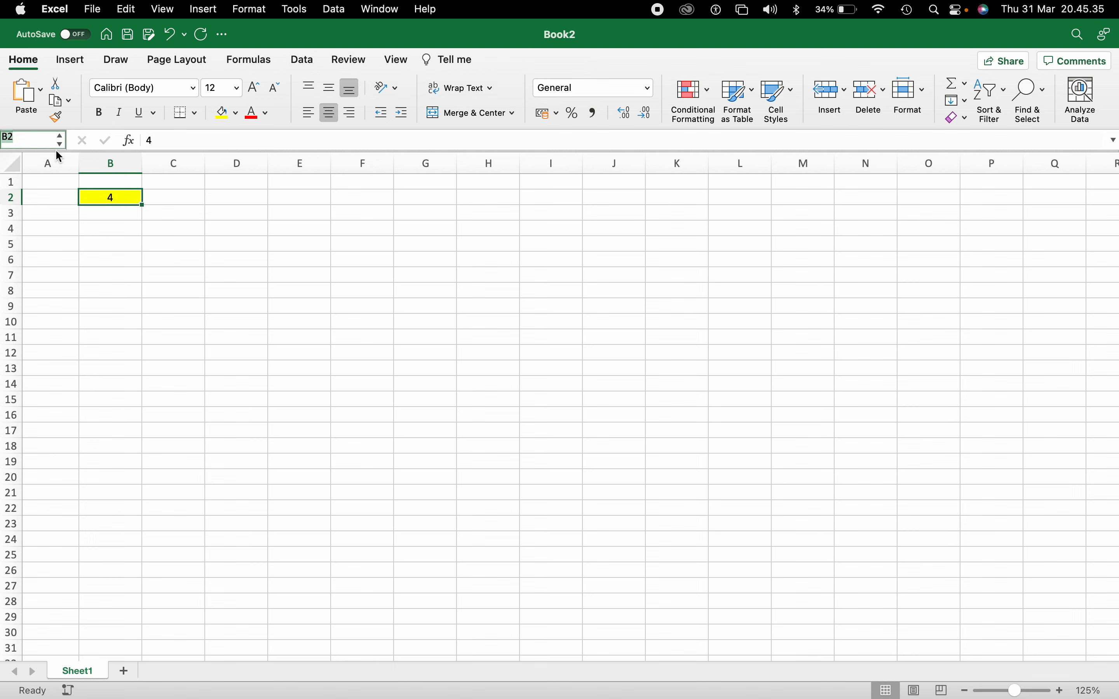
click(119, 163)
click(11, 197)
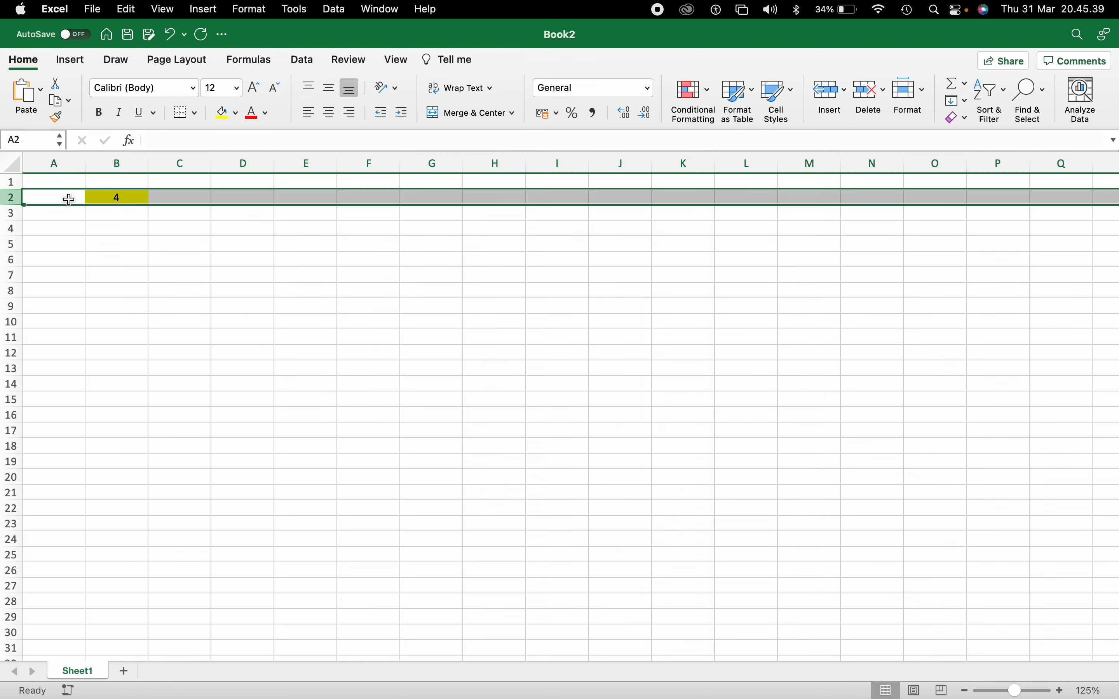
click(127, 199)
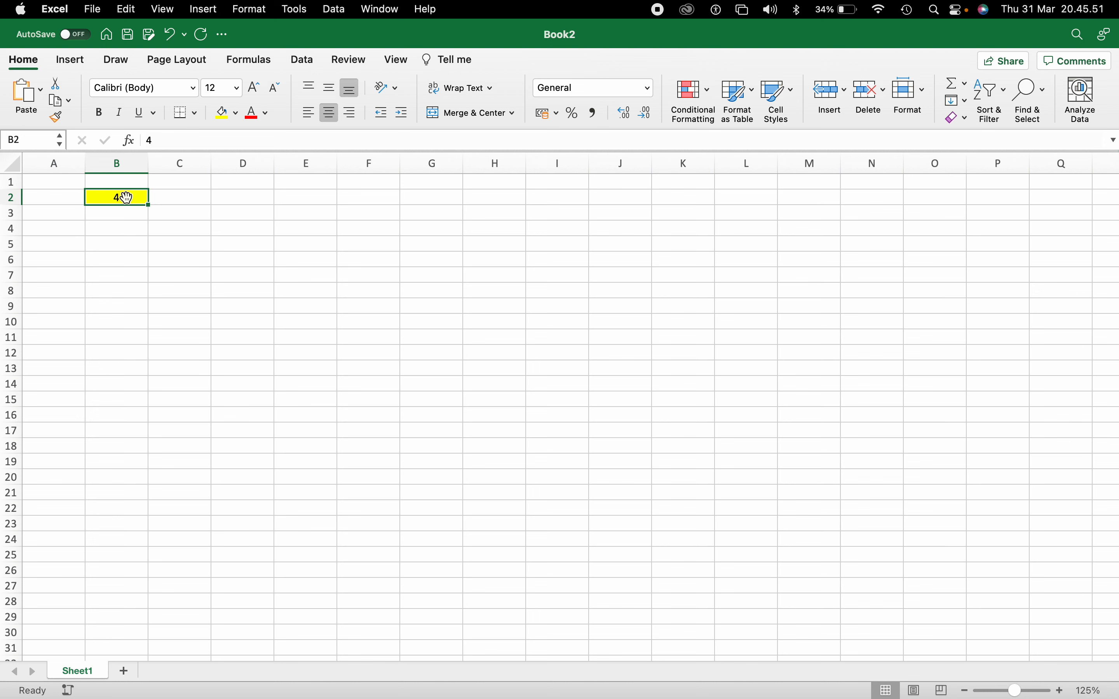
click(129, 163)
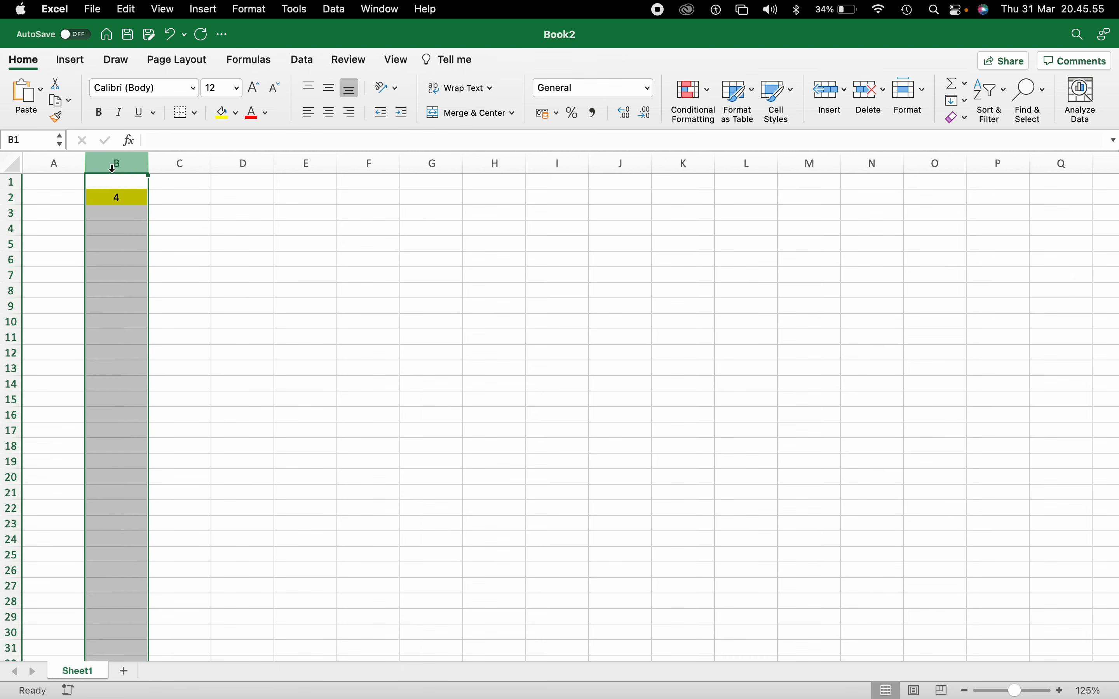
click(13, 197)
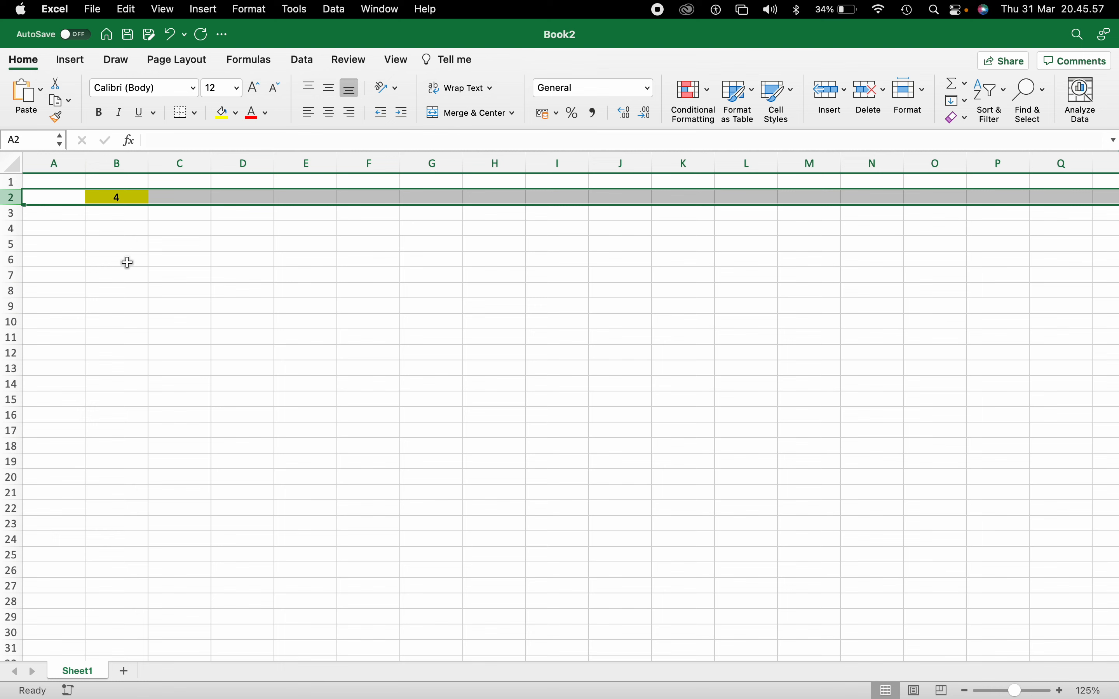
- Enter the number 5 in cell D5
click(223, 245)
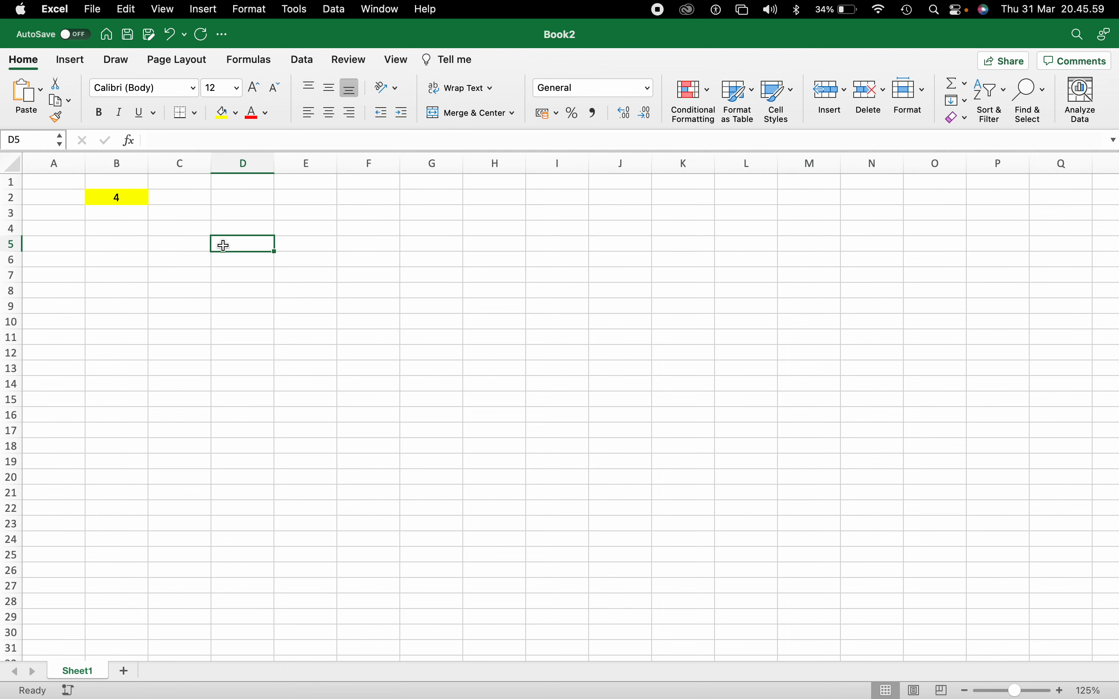
text(5)
key(Return)
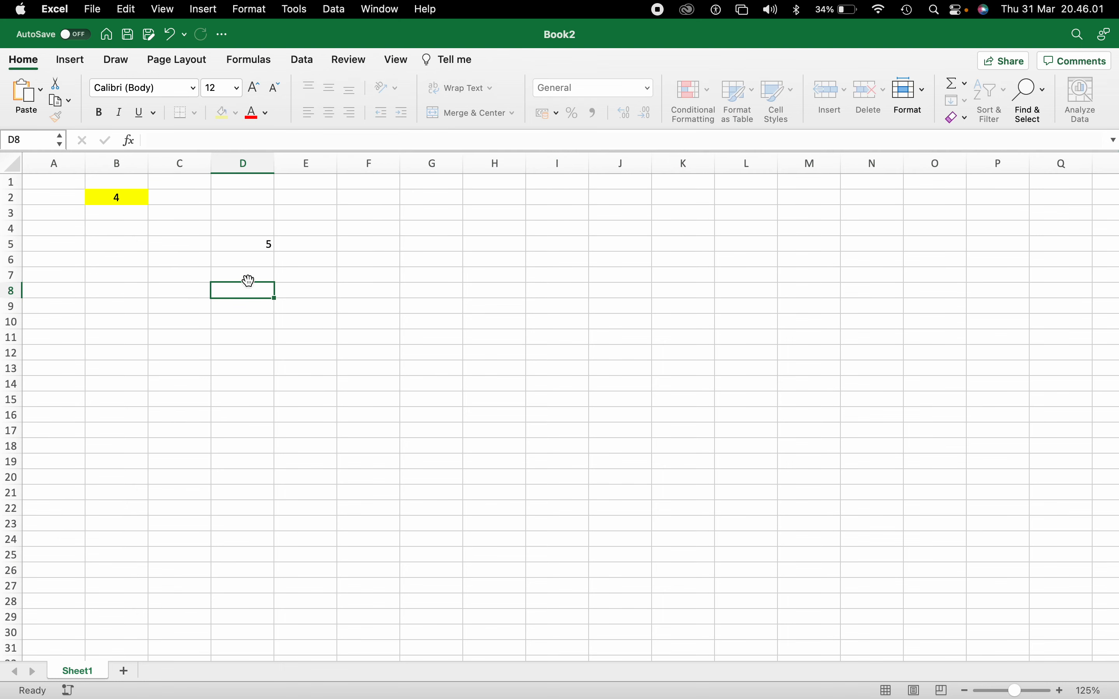
- Format cell D5 with a purple fill and a white font colour
click(244, 244)
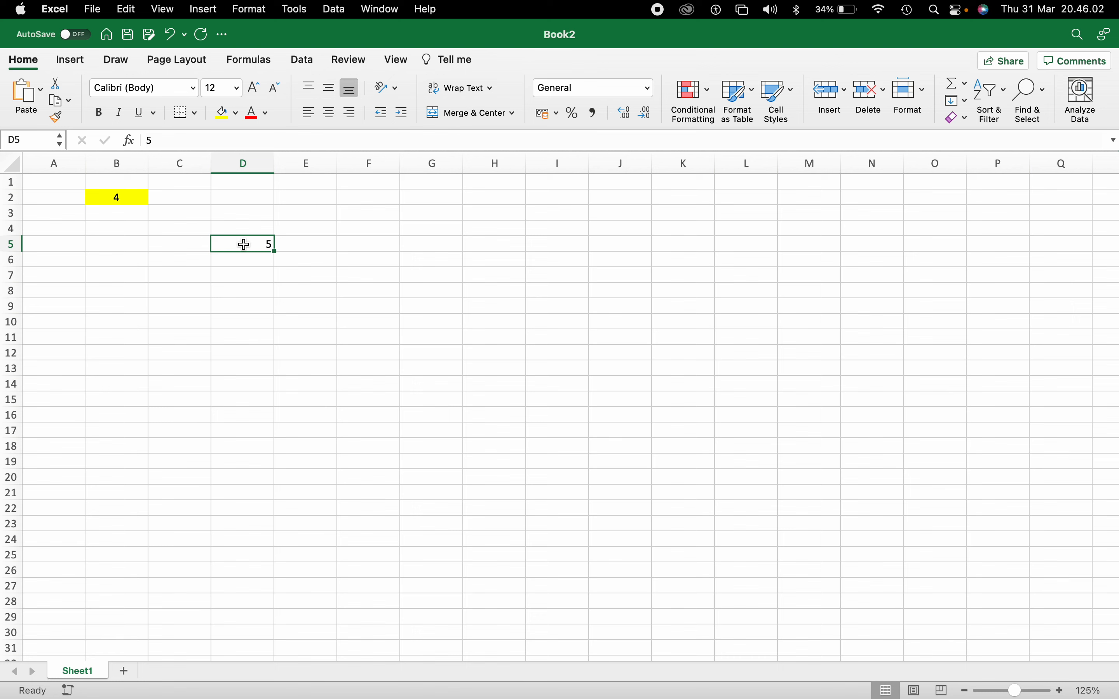
click(236, 113)
click(354, 289)
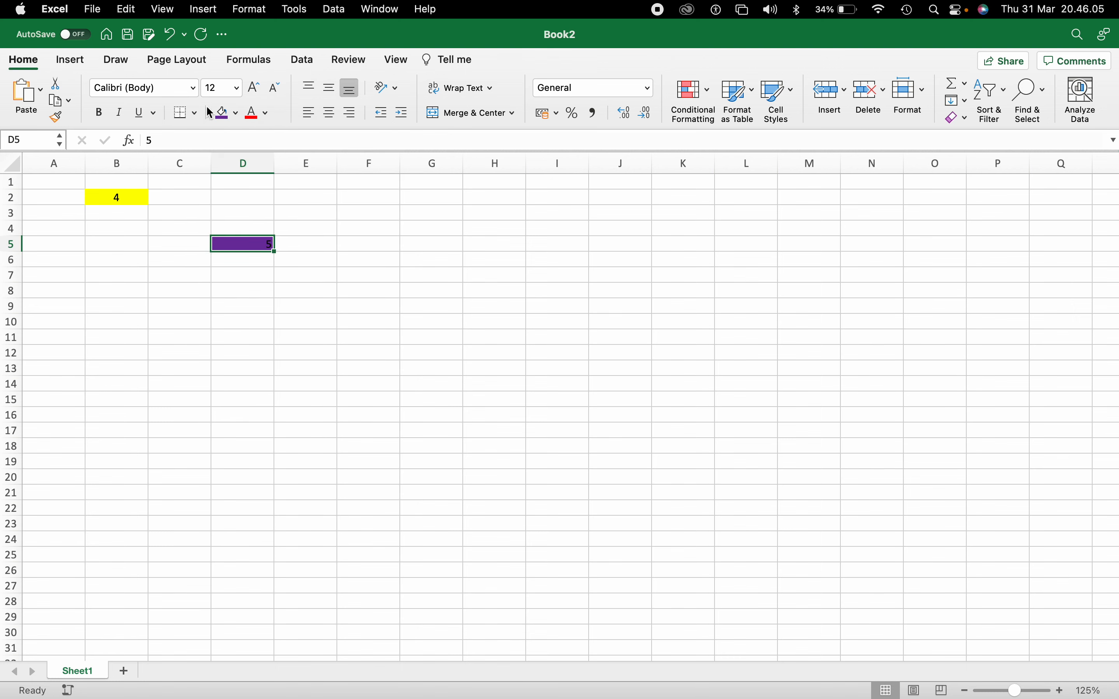
click(268, 116)
click(256, 182)
click(322, 289)
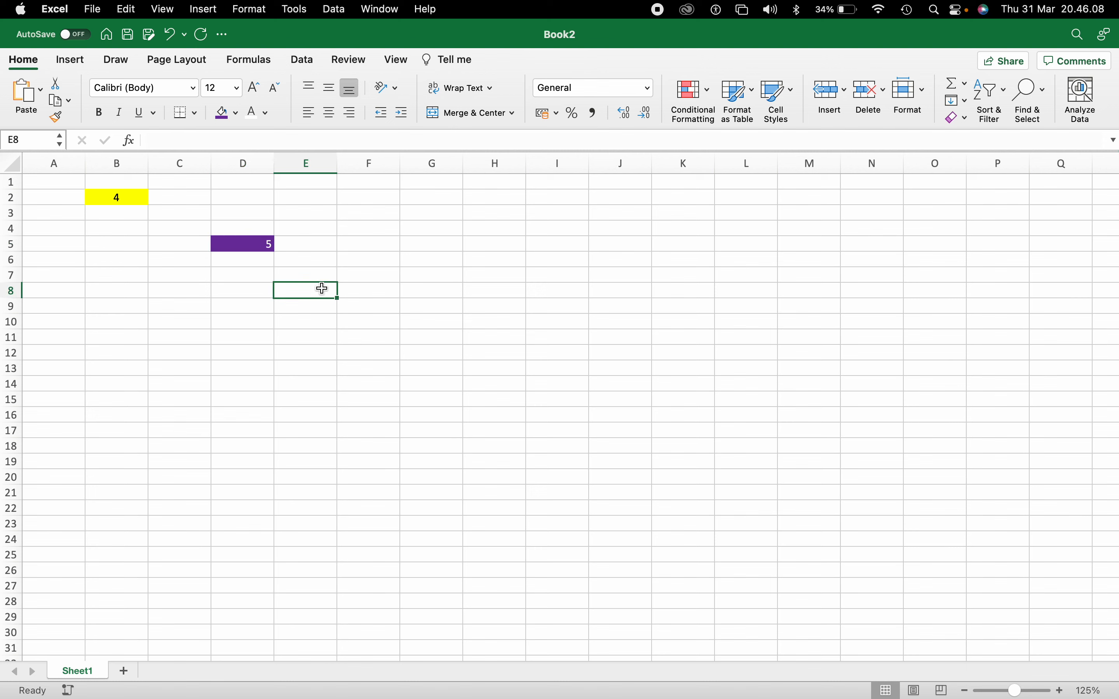
- Examine the address of the purple cell D5 by highlighting column D together with row 5
click(253, 244)
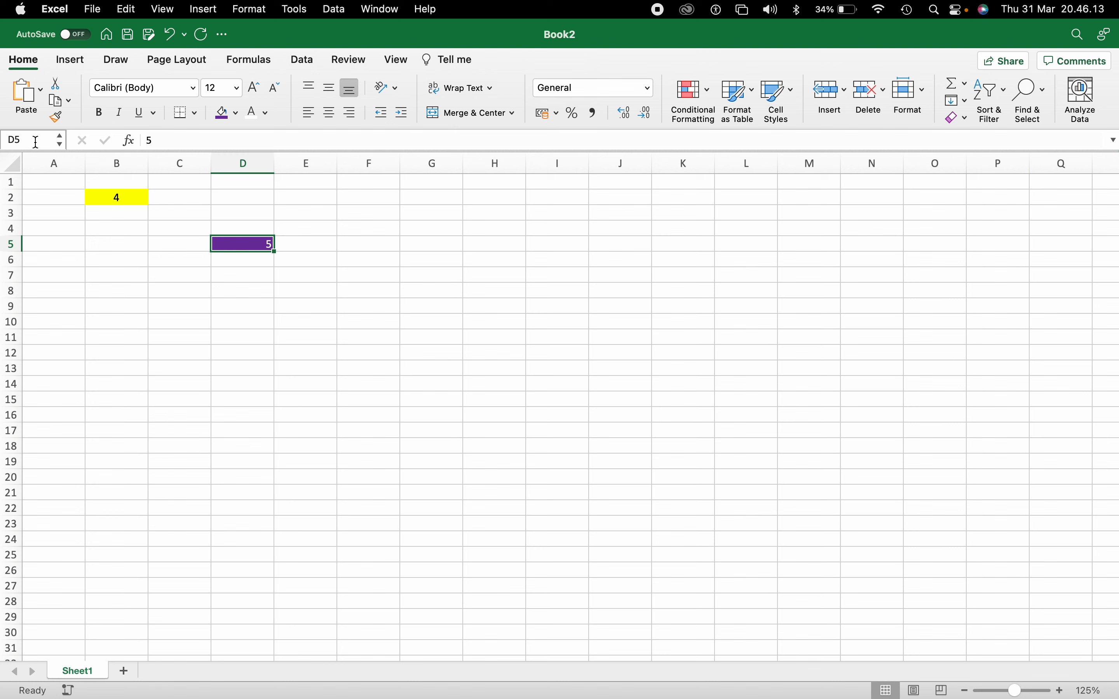
click(229, 160)
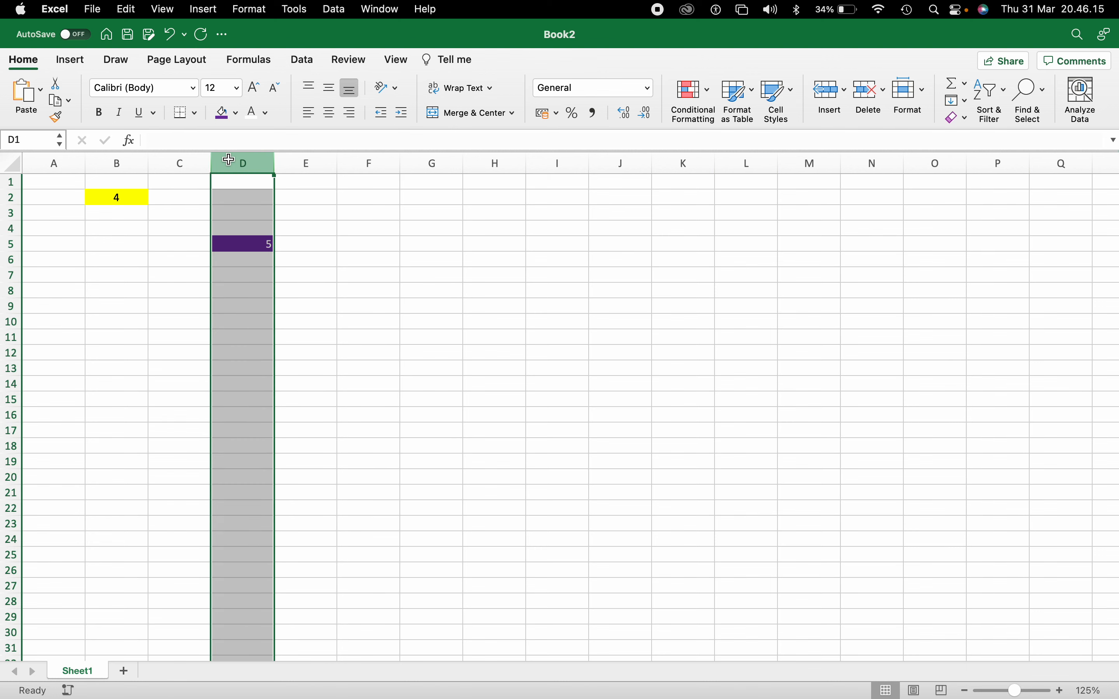
super+click(12, 244)
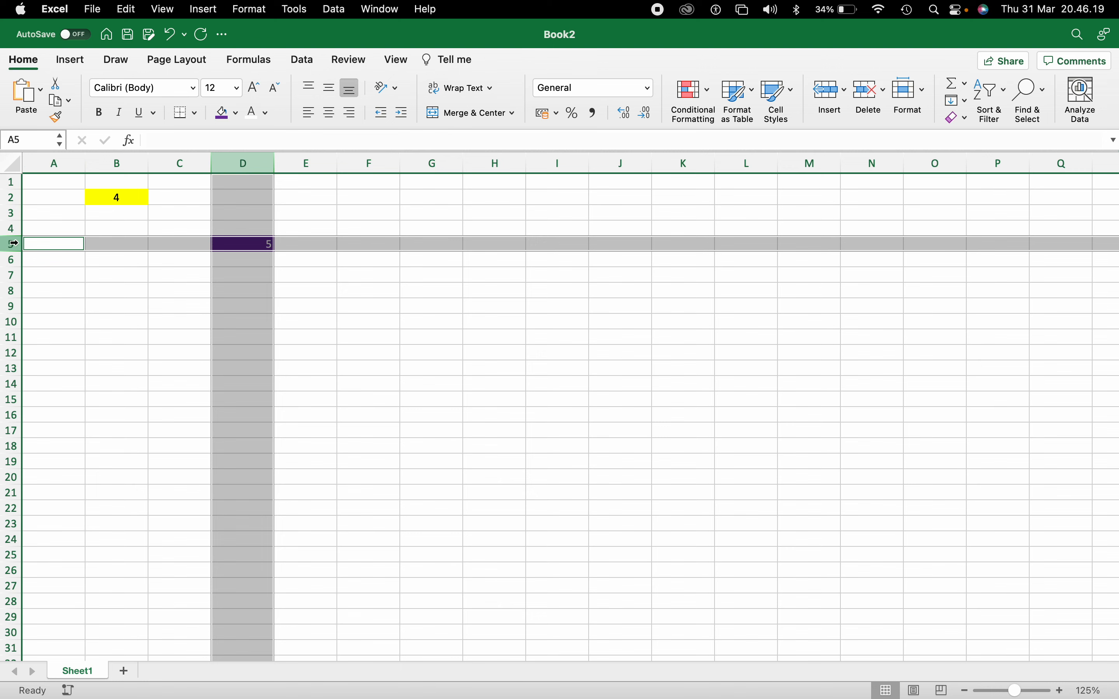
click(163, 287)
- Start a formula in cell C11 with an equals sign
click(176, 334)
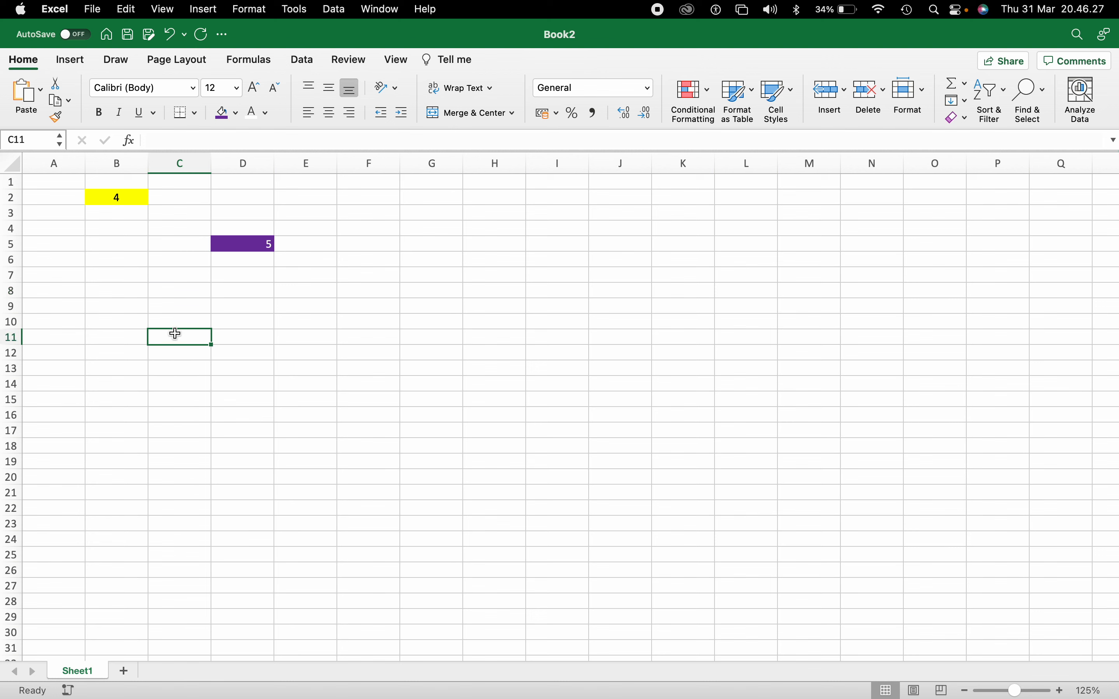
text(=)
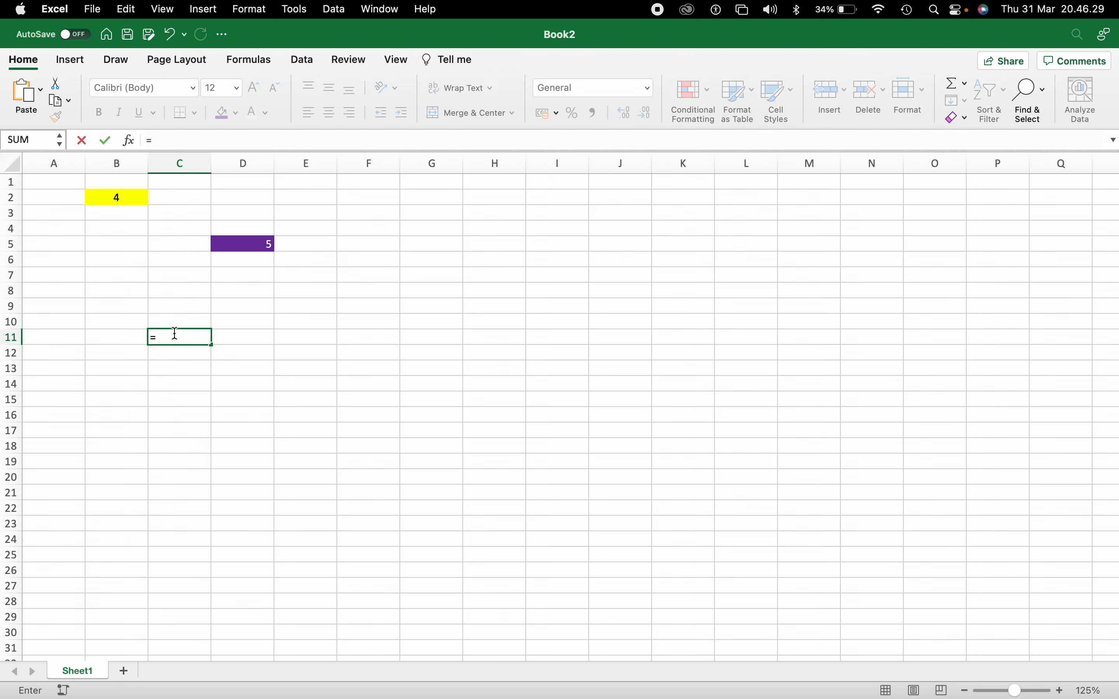
text(4x5)
key(BackSpace)
key(BackSpace)
key(BackSpace)
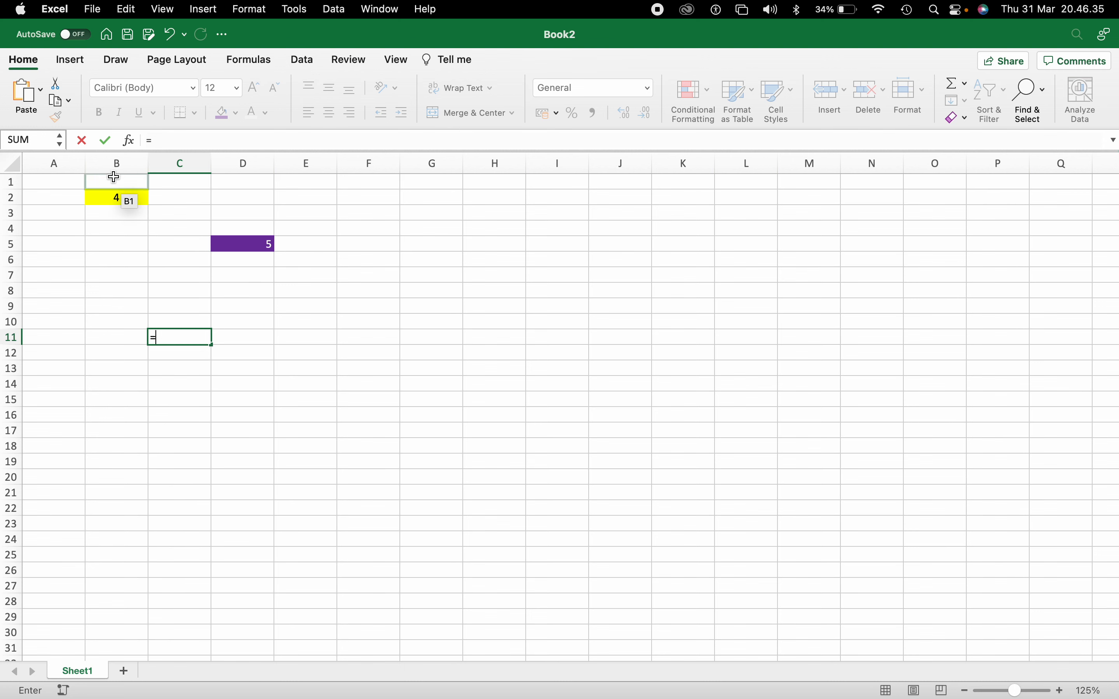
- Complete the formula in C11 as =B2*D5 to multiply the yellow cell by the purple cell
click(115, 199)
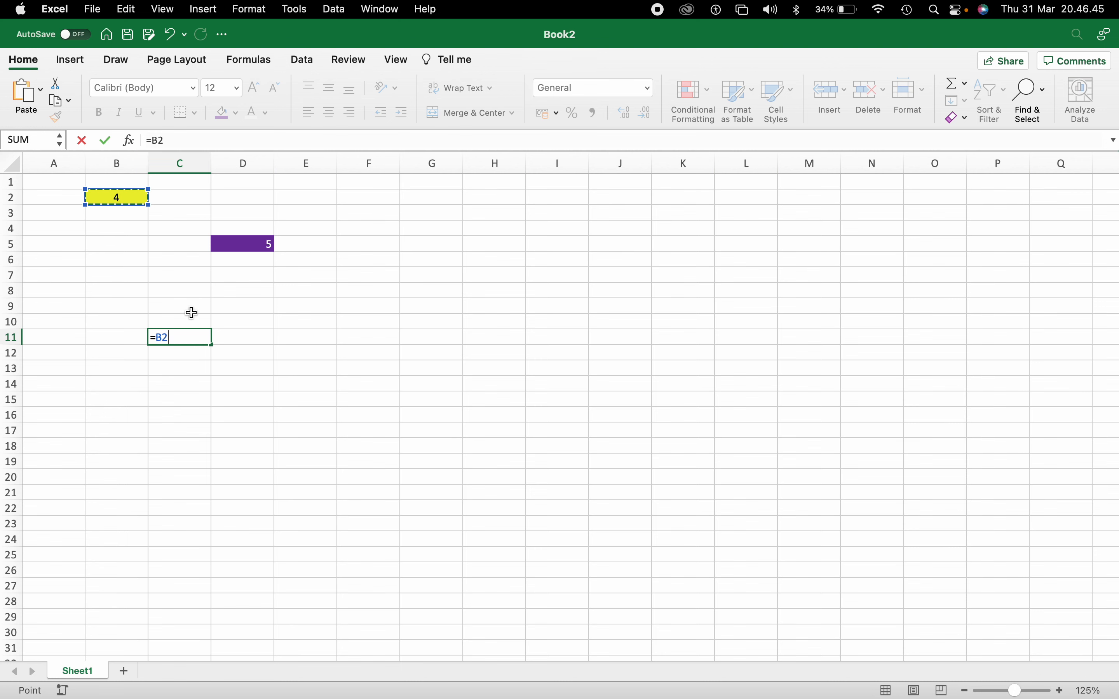
text(*)
click(253, 245)
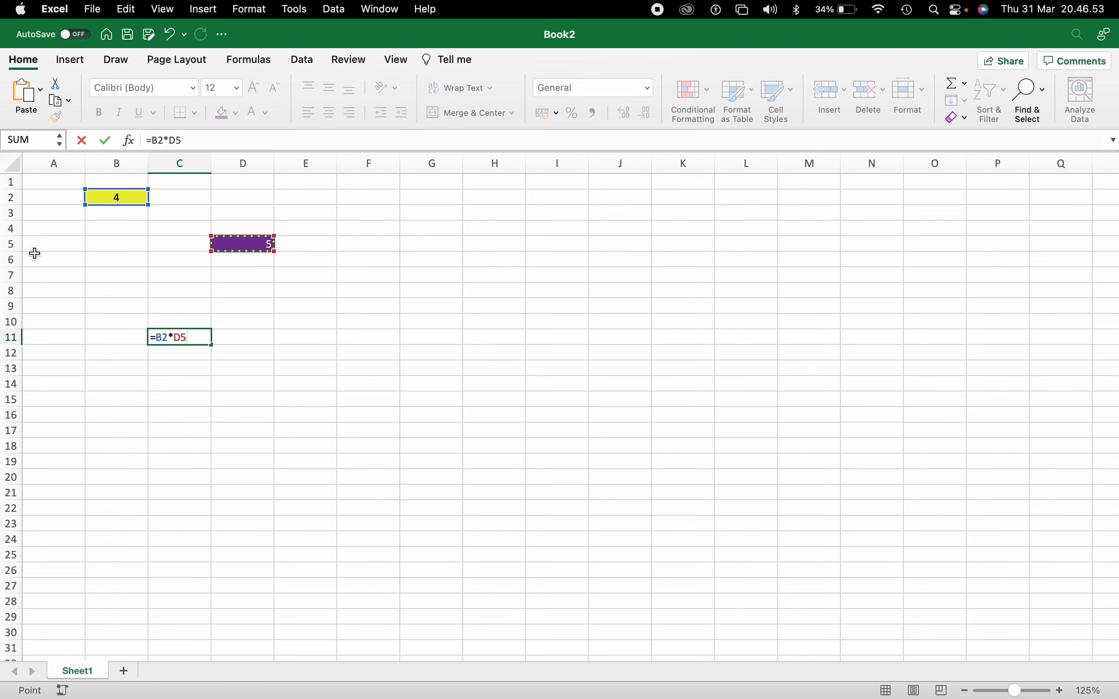
key(Return)
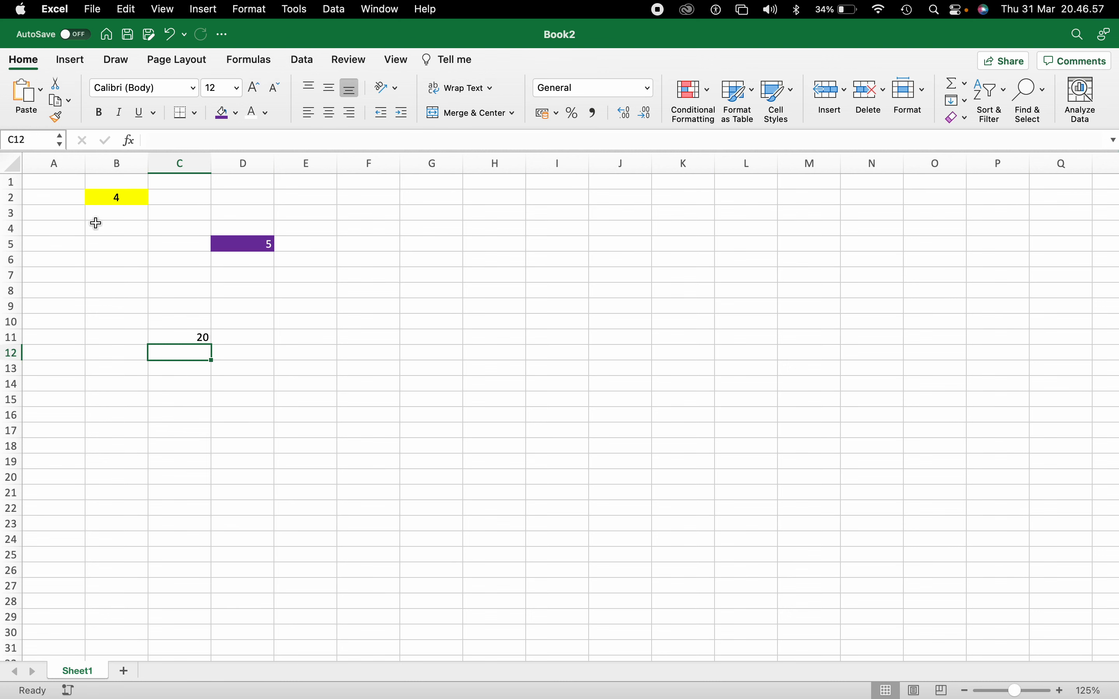
- Inspect the formula in cell C11 and the cells it refers to, leaving it as it is
click(183, 339)
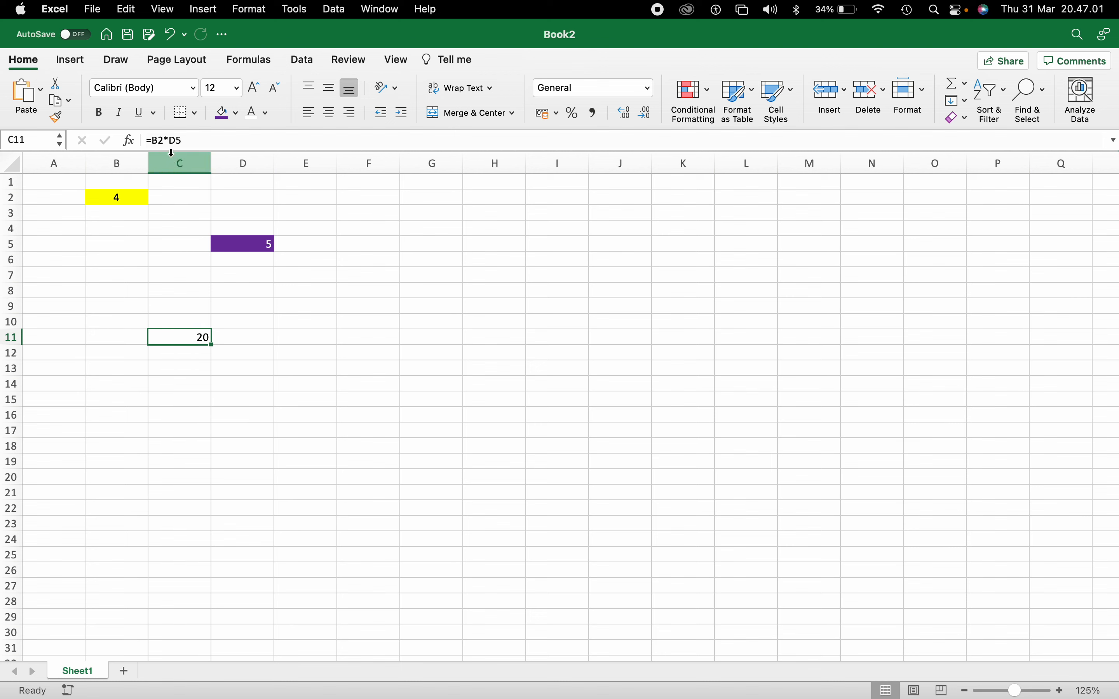
click(170, 139)
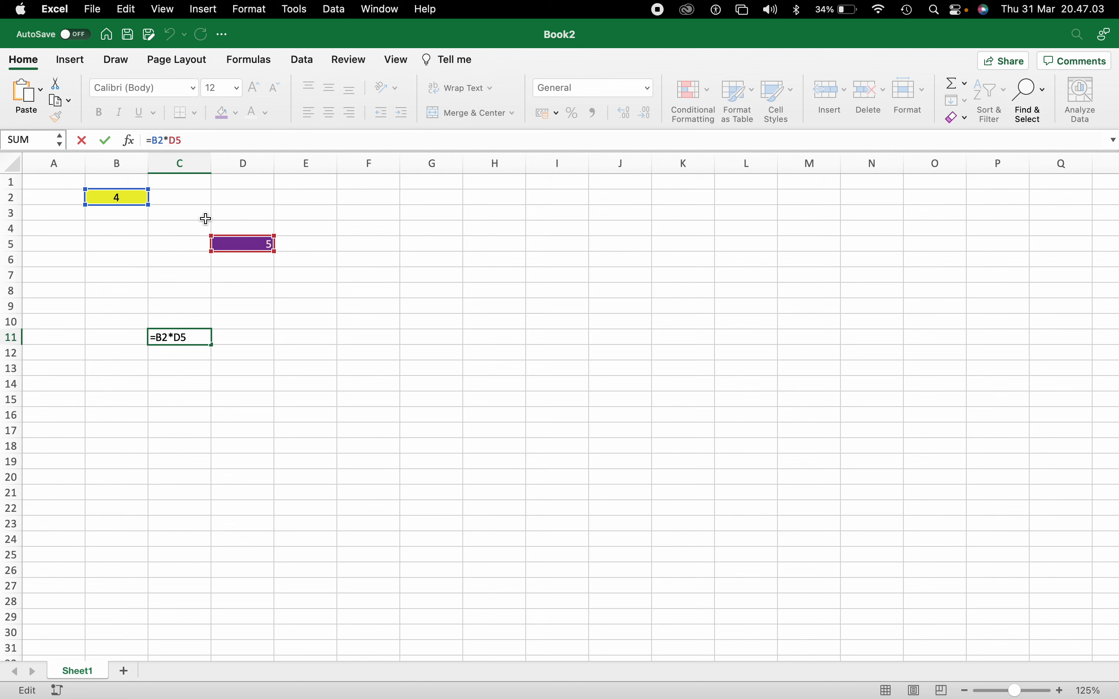
key(Return)
- Label the multiplication row by entering "Kali" in cell B11
click(116, 337)
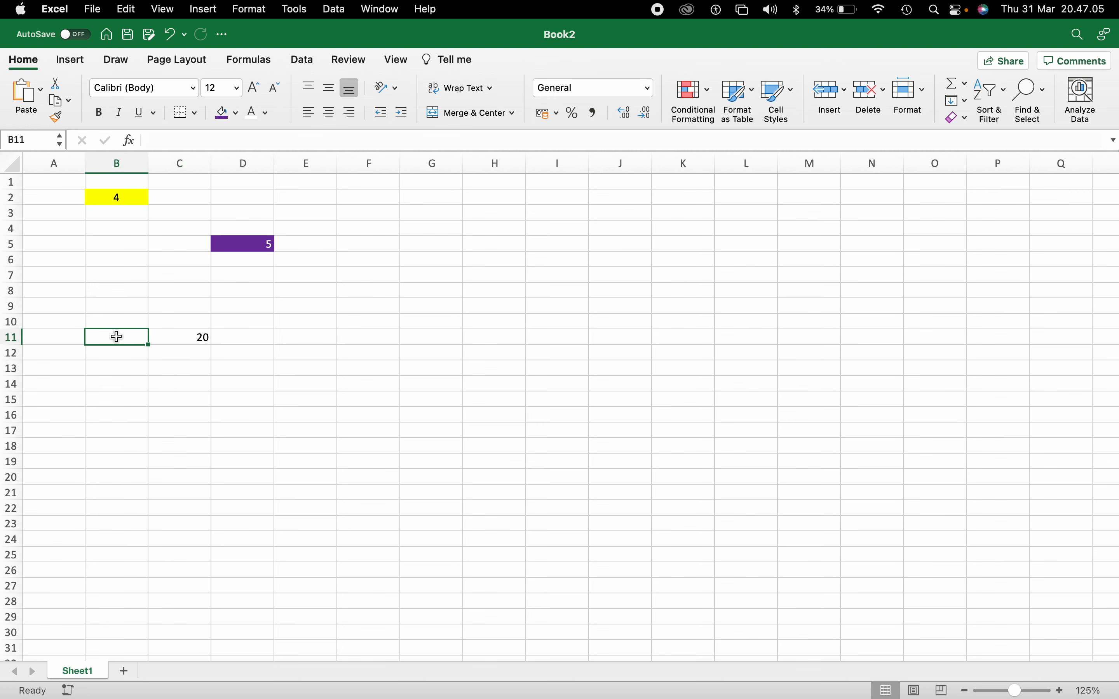
text(Kal)
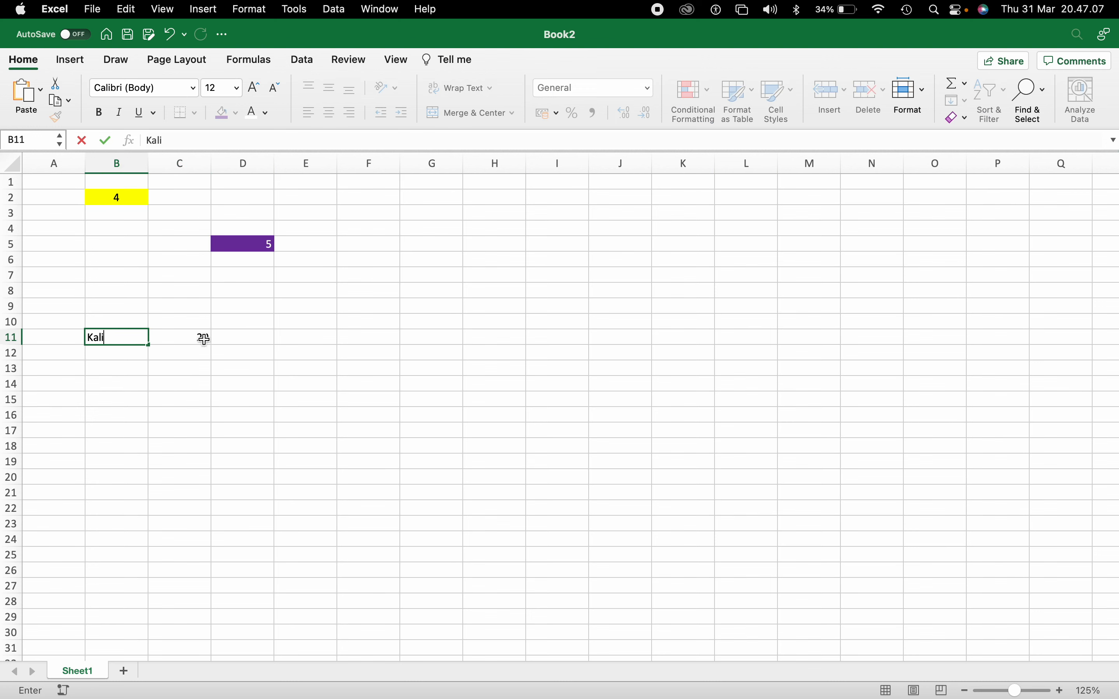
text(i)
click(203, 339)
- Add a division row with the label "Bagi" in B12 and the formula =B2/D5 in C12
click(123, 355)
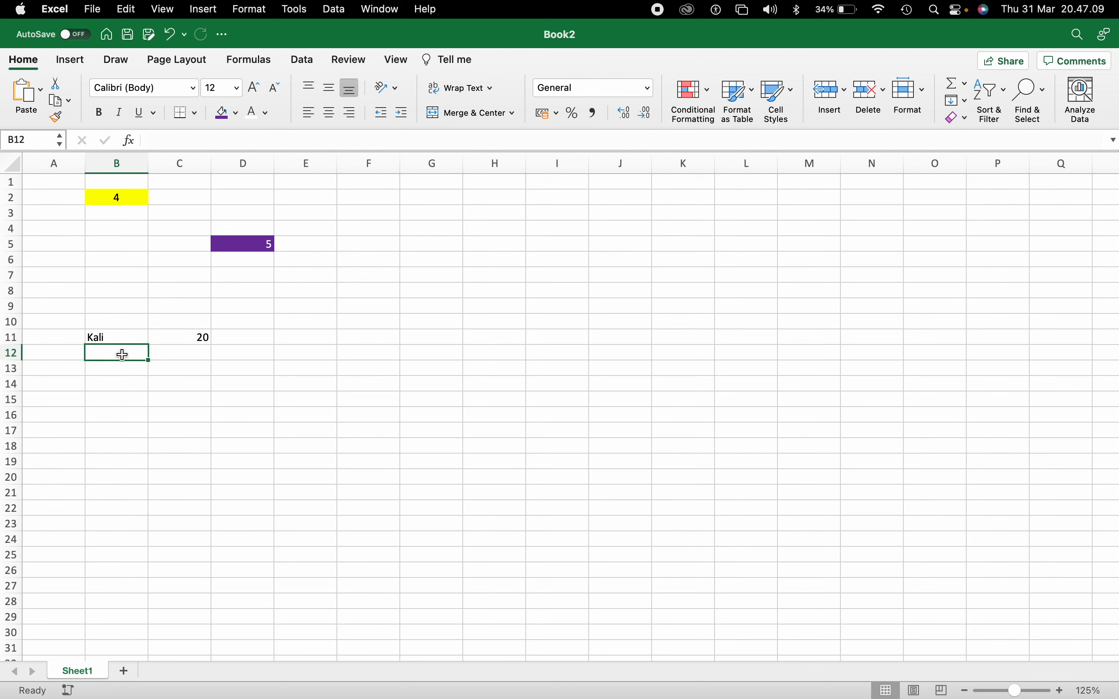
text(Bagi)
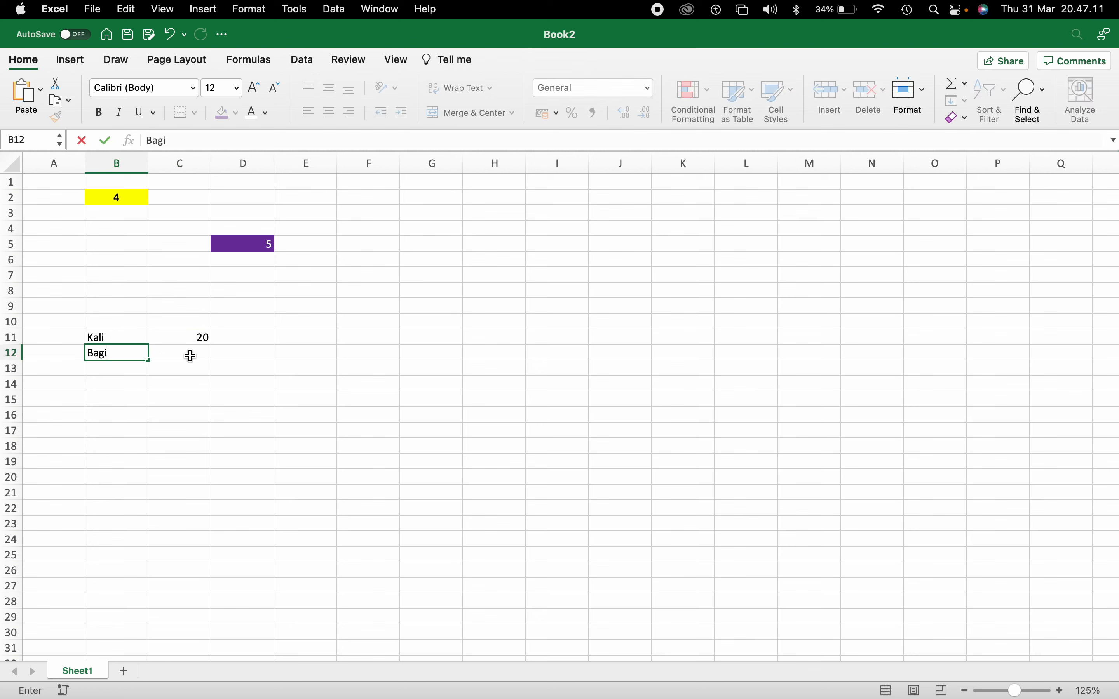
click(190, 355)
text(=)
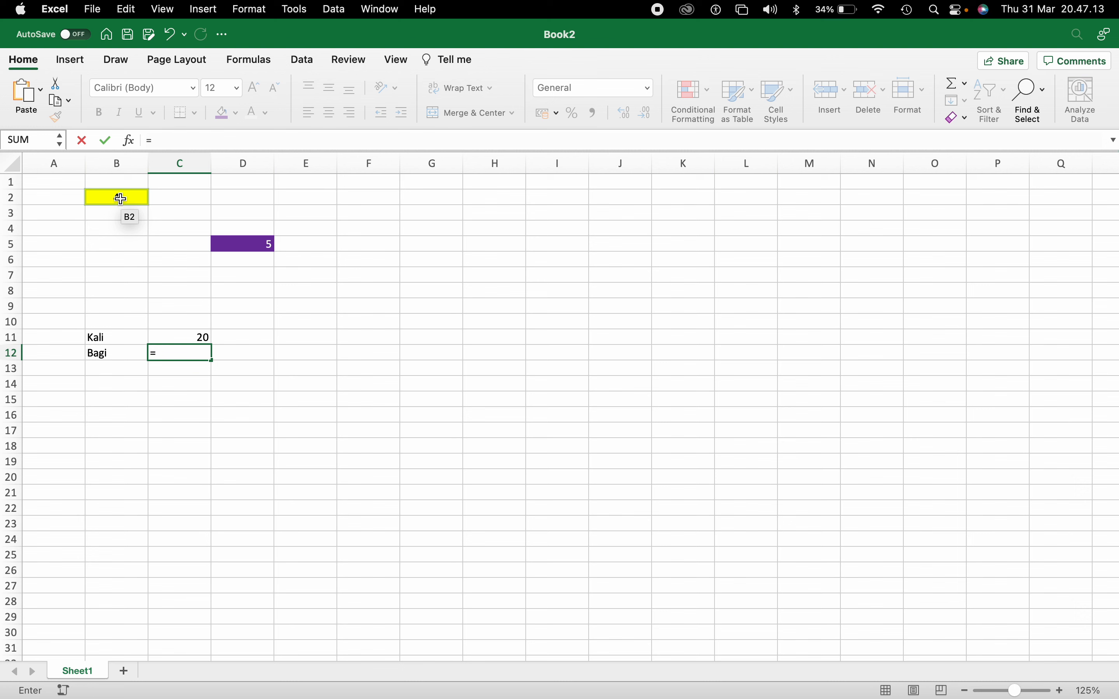
click(121, 199)
text(/)
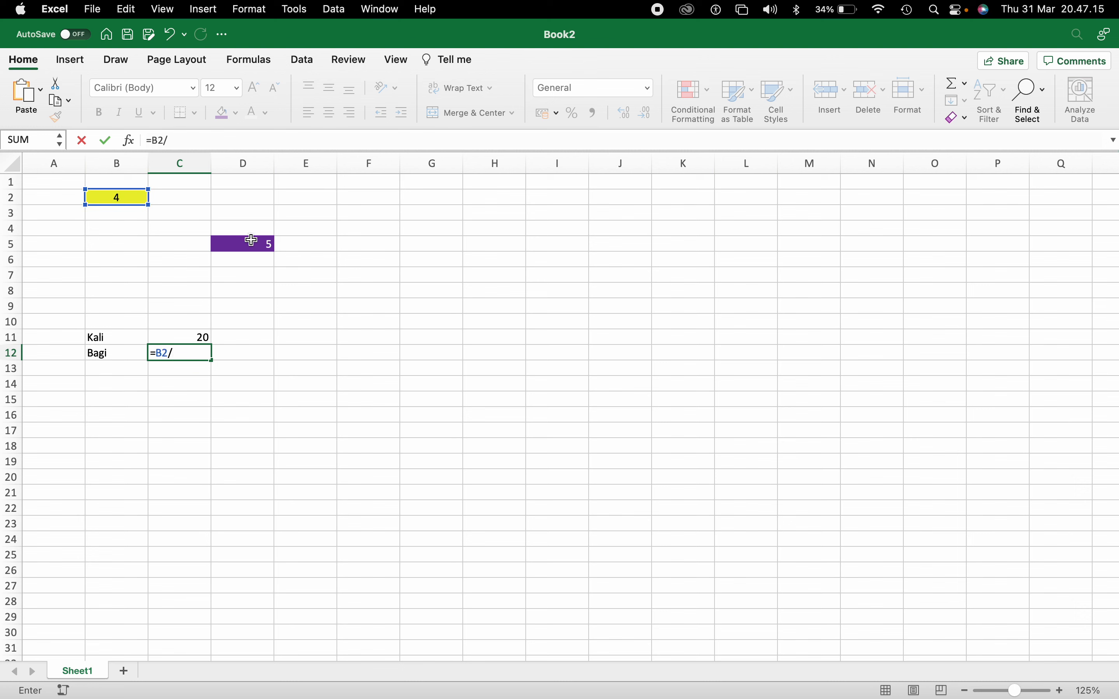
click(252, 240)
key(Return)
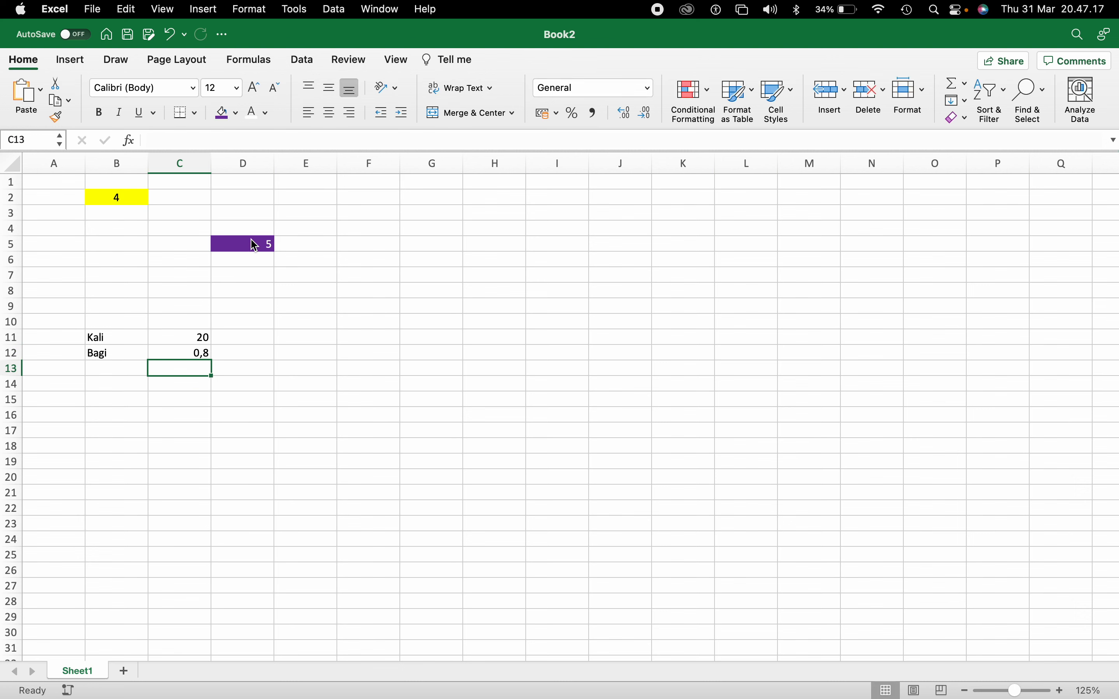
- Add an addition row with the label "Tambah" in B13 and the formula =B2+D5 in C13
click(110, 371)
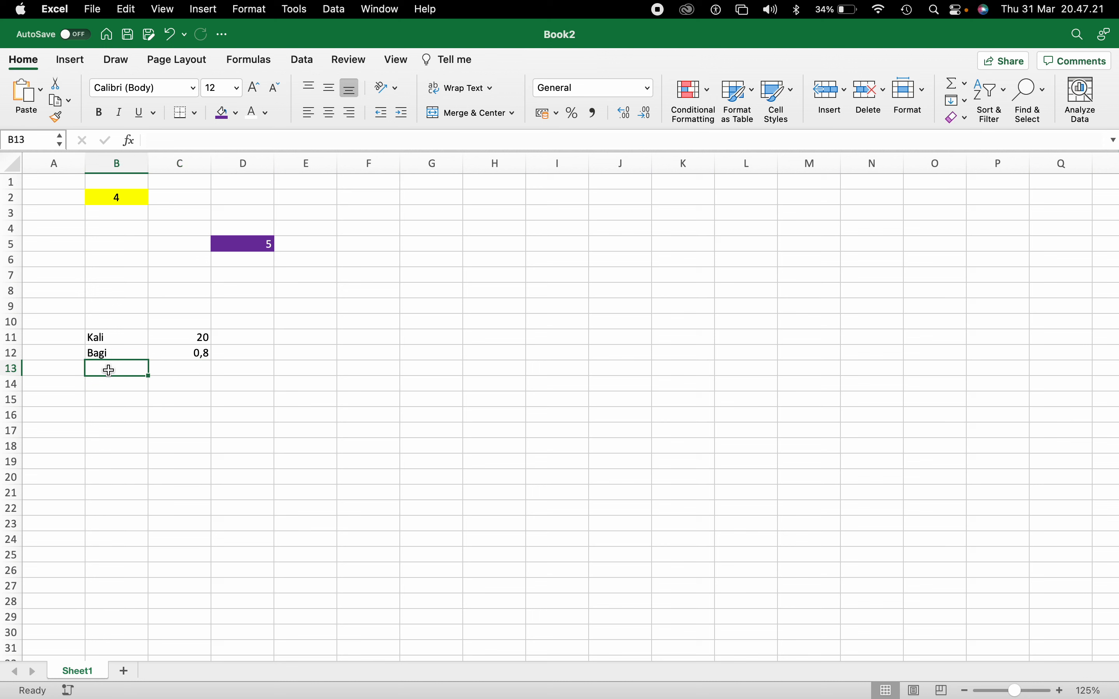
text(Tambah)
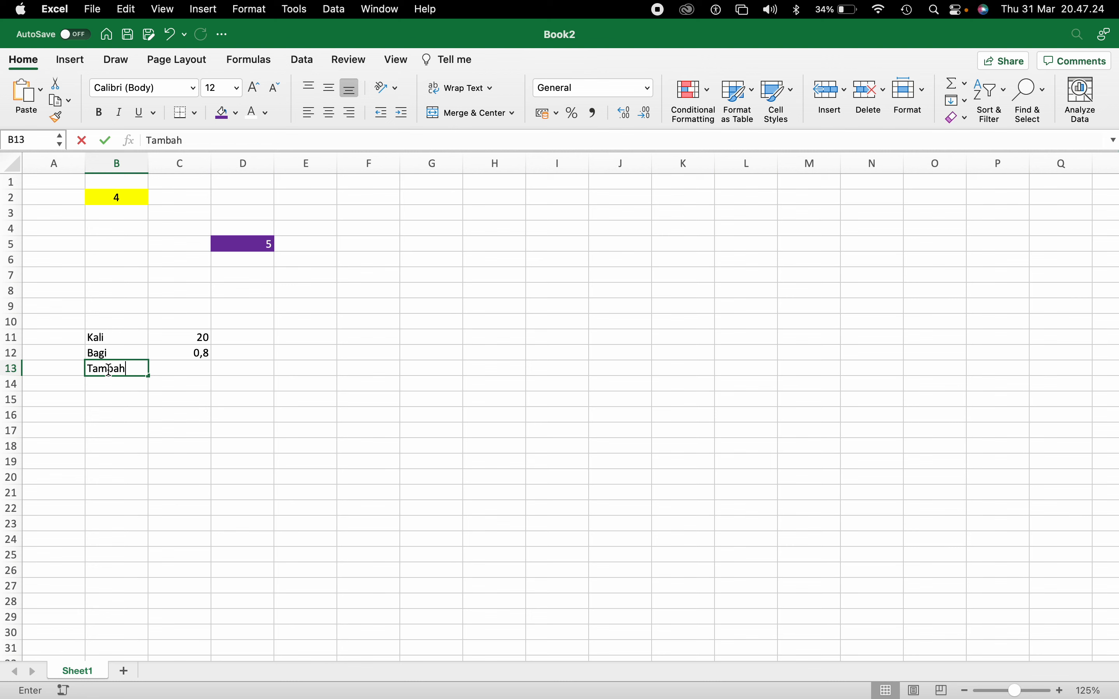
key(Tab)
text(=)
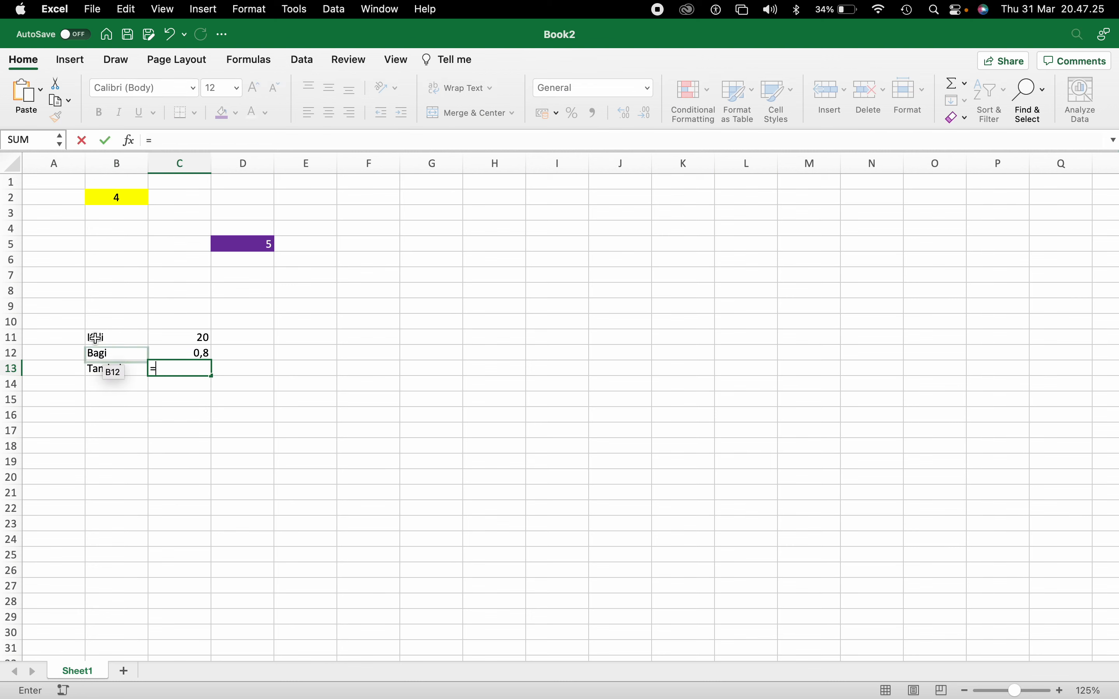
click(123, 197)
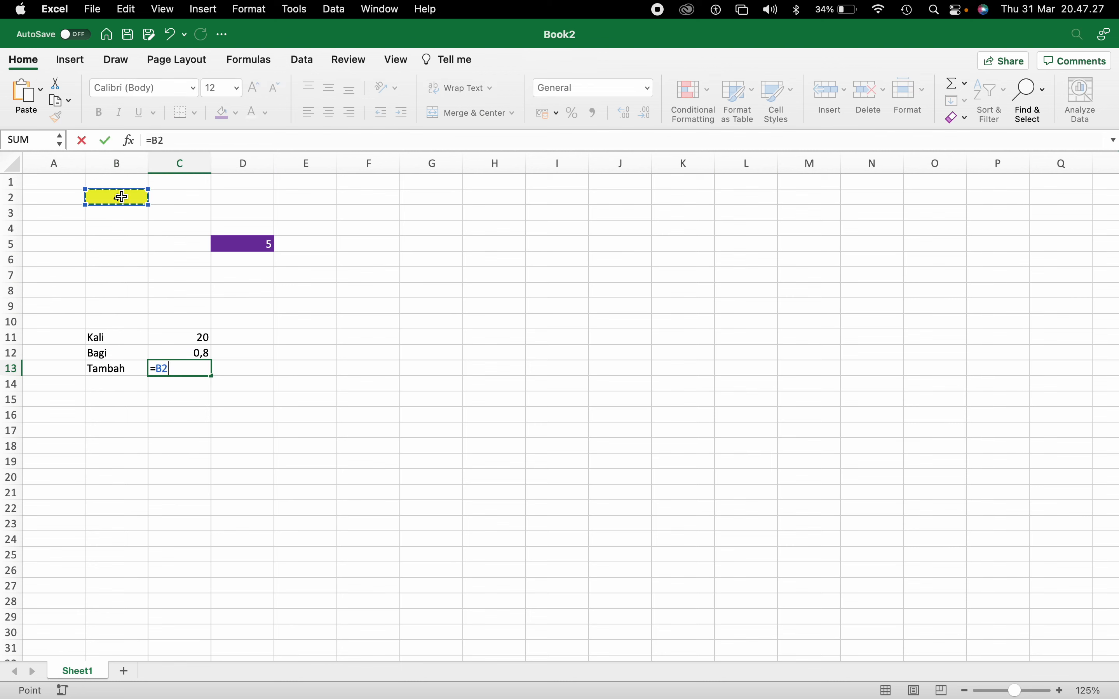
text(+)
click(246, 245)
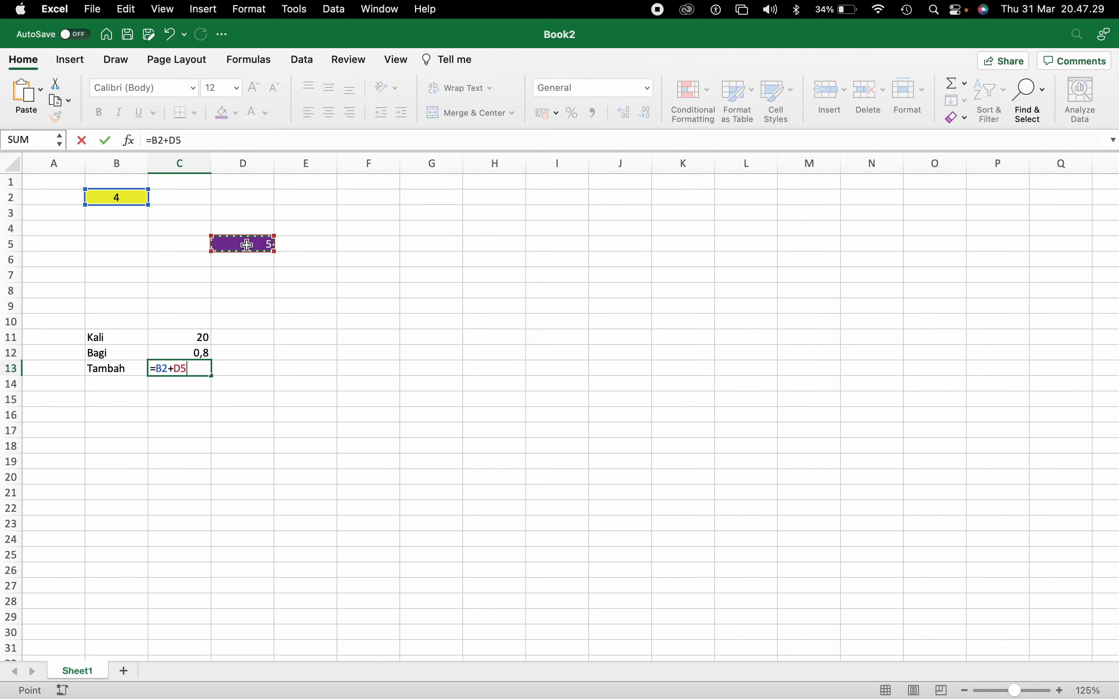
key(Return)
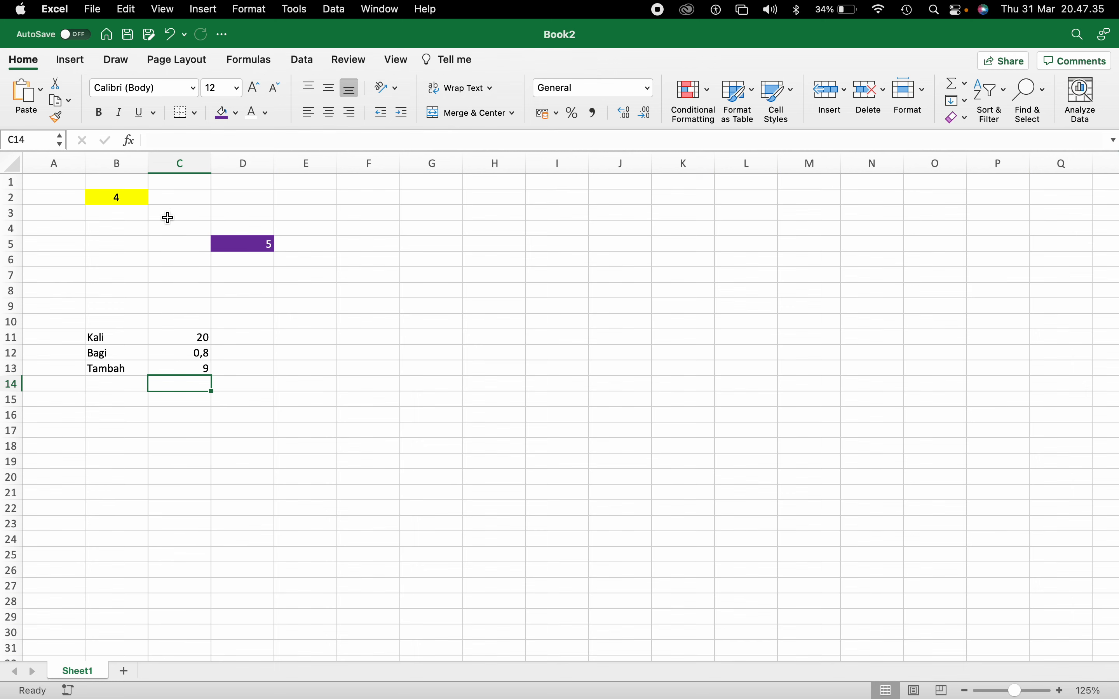
click(132, 198)
click(331, 338)
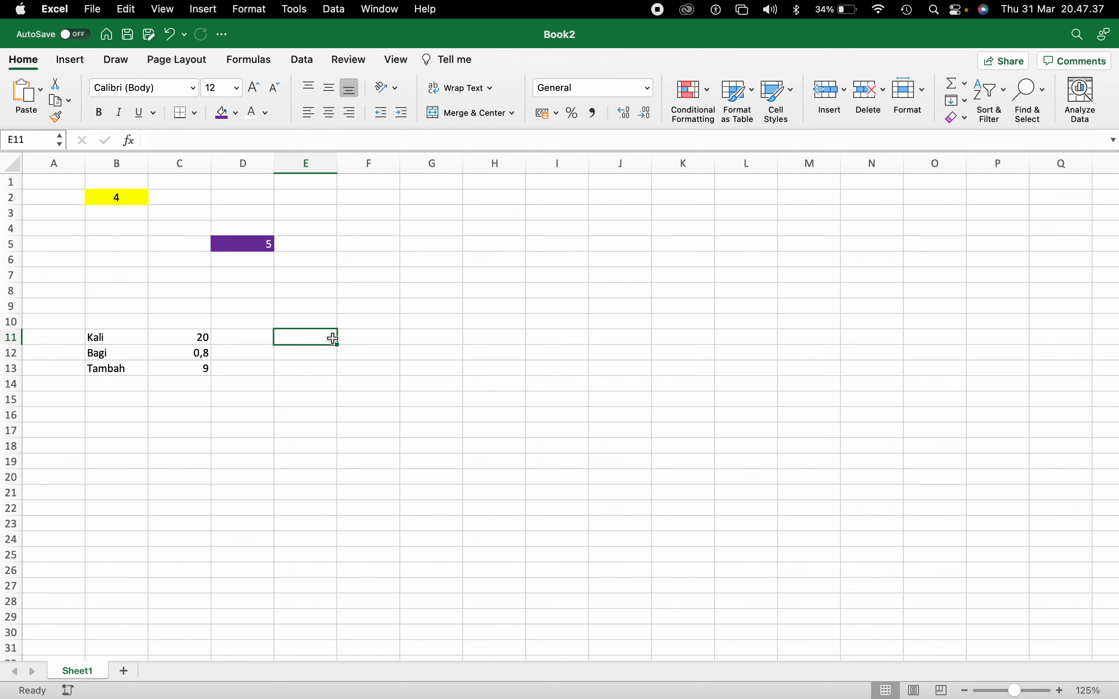
- Enter the column header "Sampel" in cell G8
scroll(333, 339, down, 1)
scroll(333, 339, right, 1)
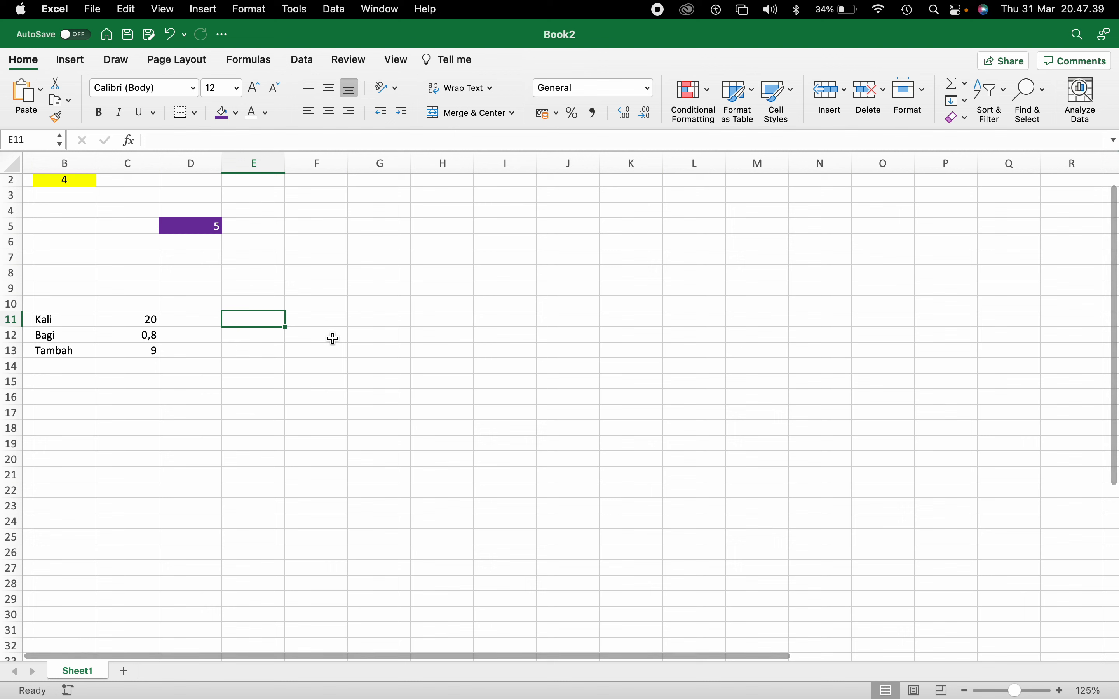
click(365, 267)
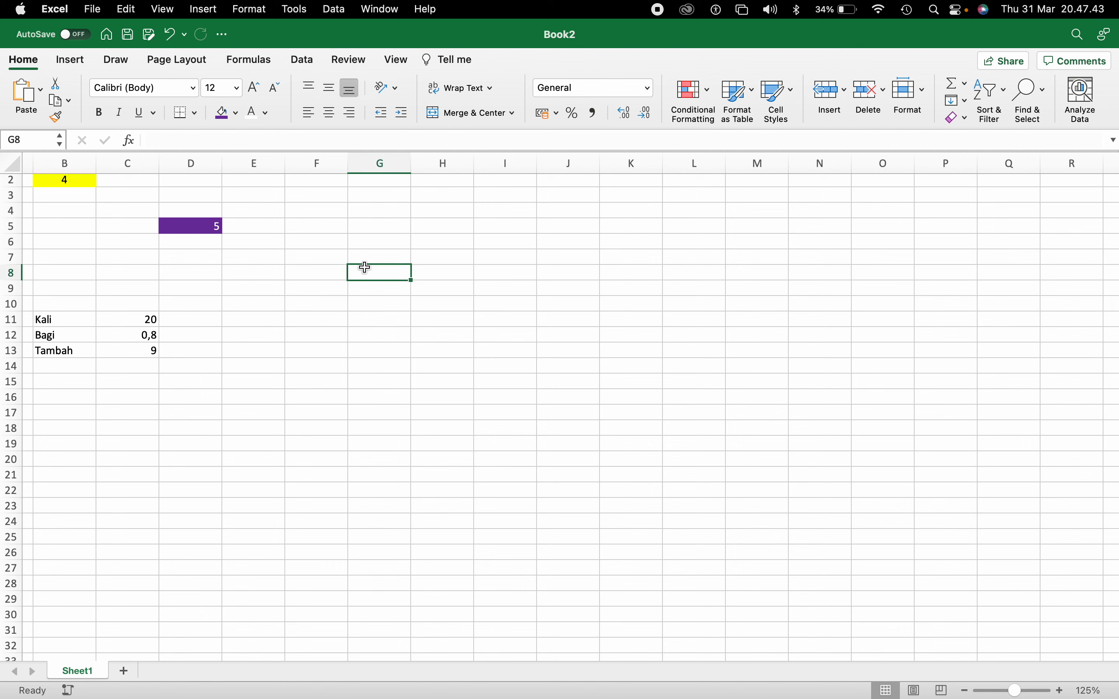
text(Sampel)
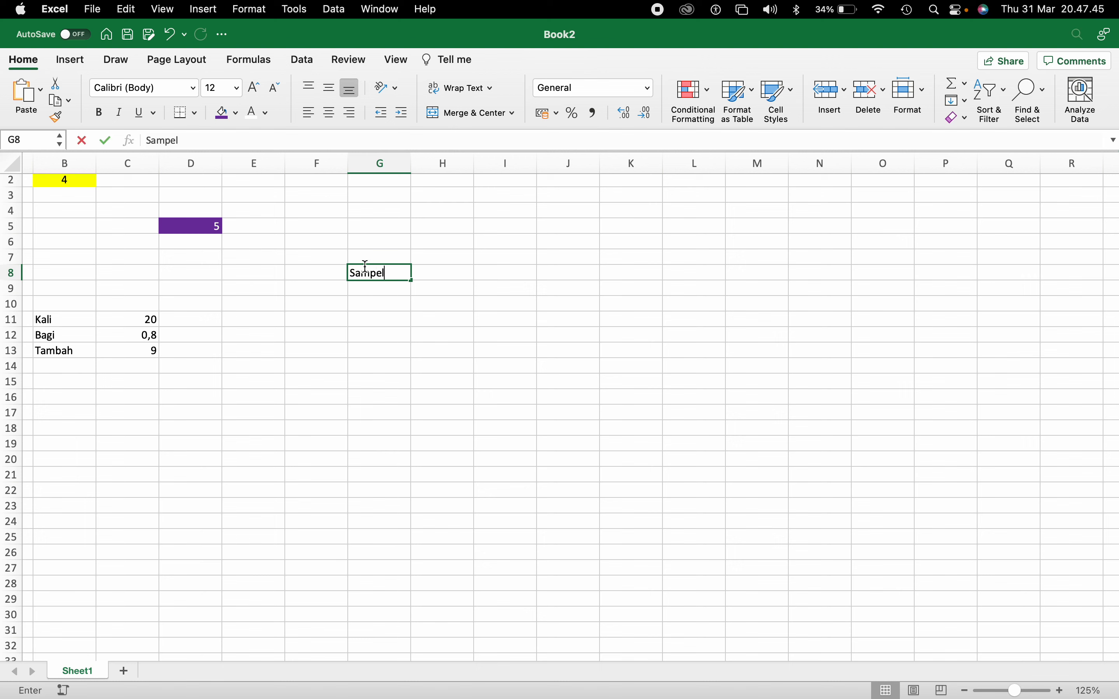
key(Return)
- Enter the value 10 in cell E8
click(270, 284)
click(269, 275)
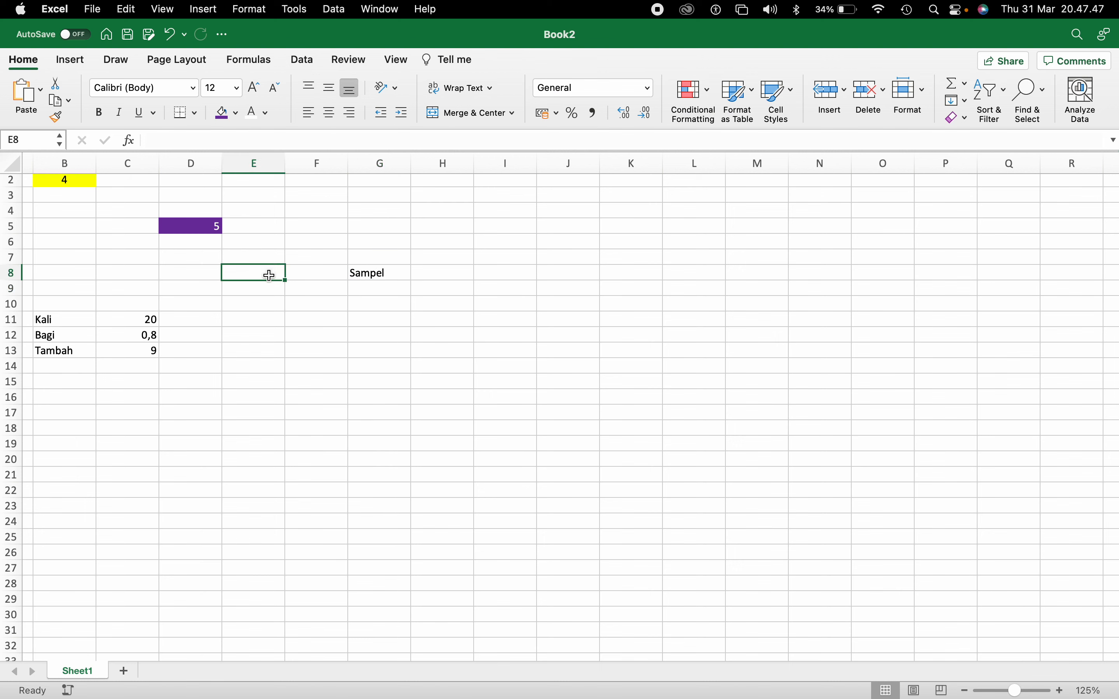
text(10)
click(290, 289)
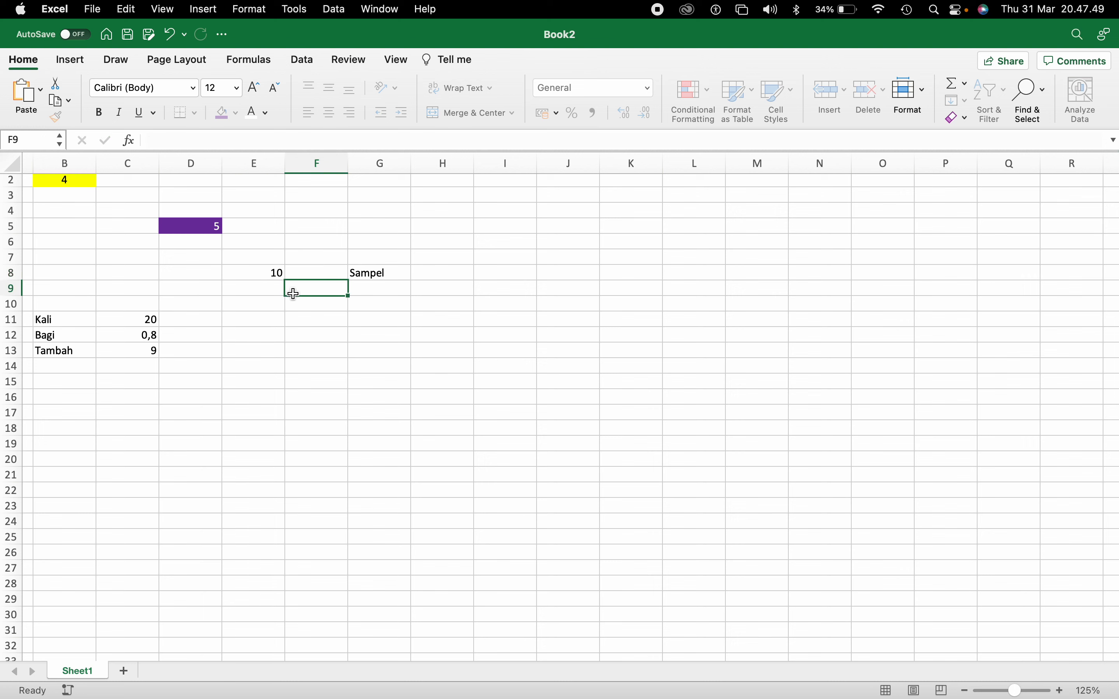
click(257, 252)
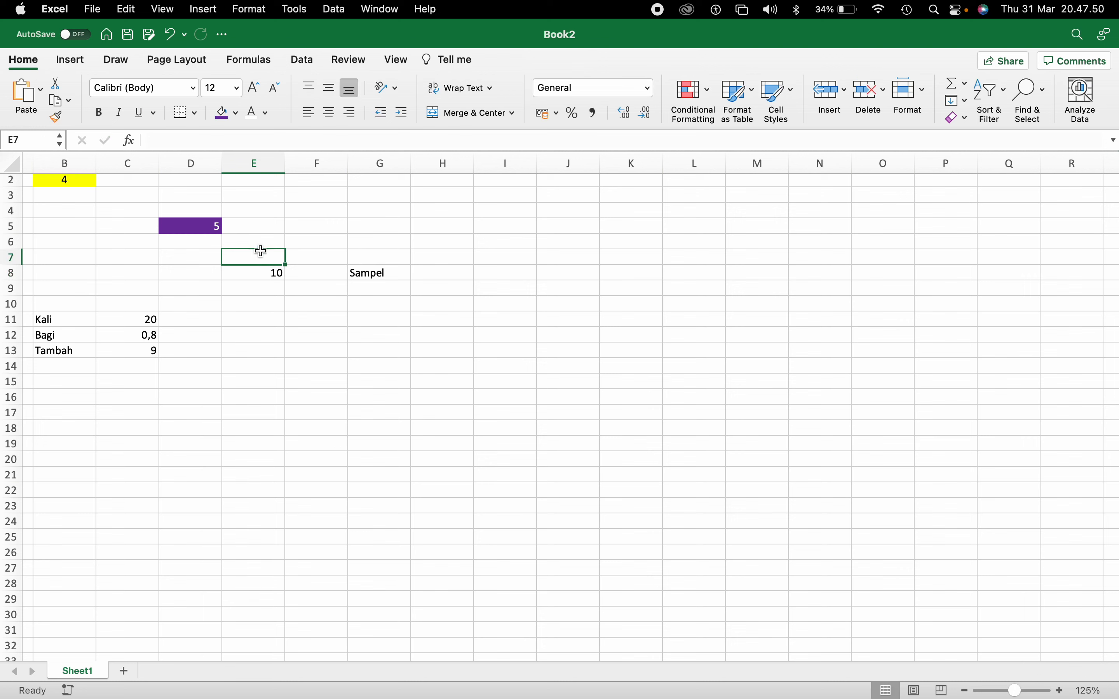
- Start the sample numbering under the Sampel header with 1 in G9 and 2 in G10
click(376, 283)
text(1)
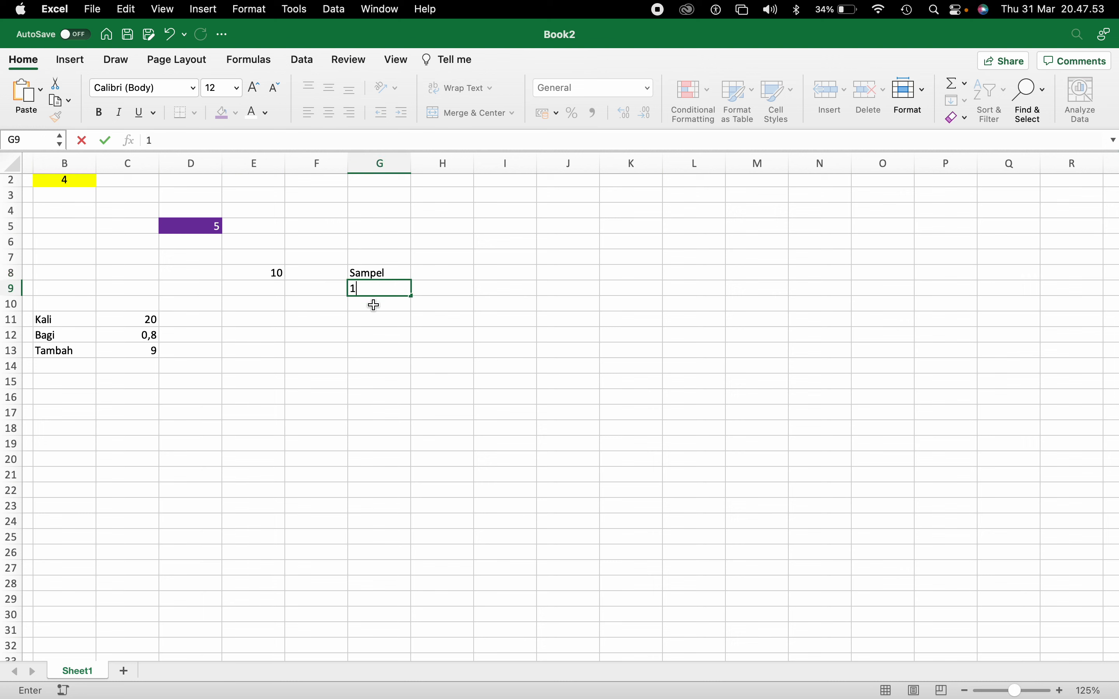
key(Return)
text(2)
key(Left)
key(Down)
key(Down)
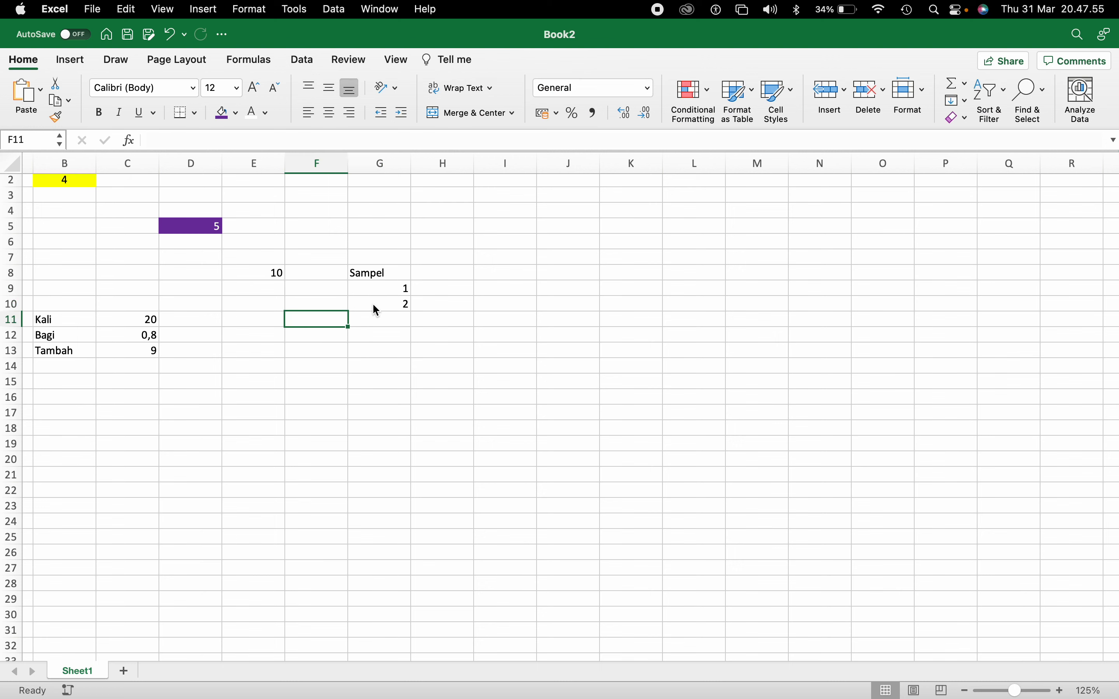
key(Right)
key(Up)
text(3)
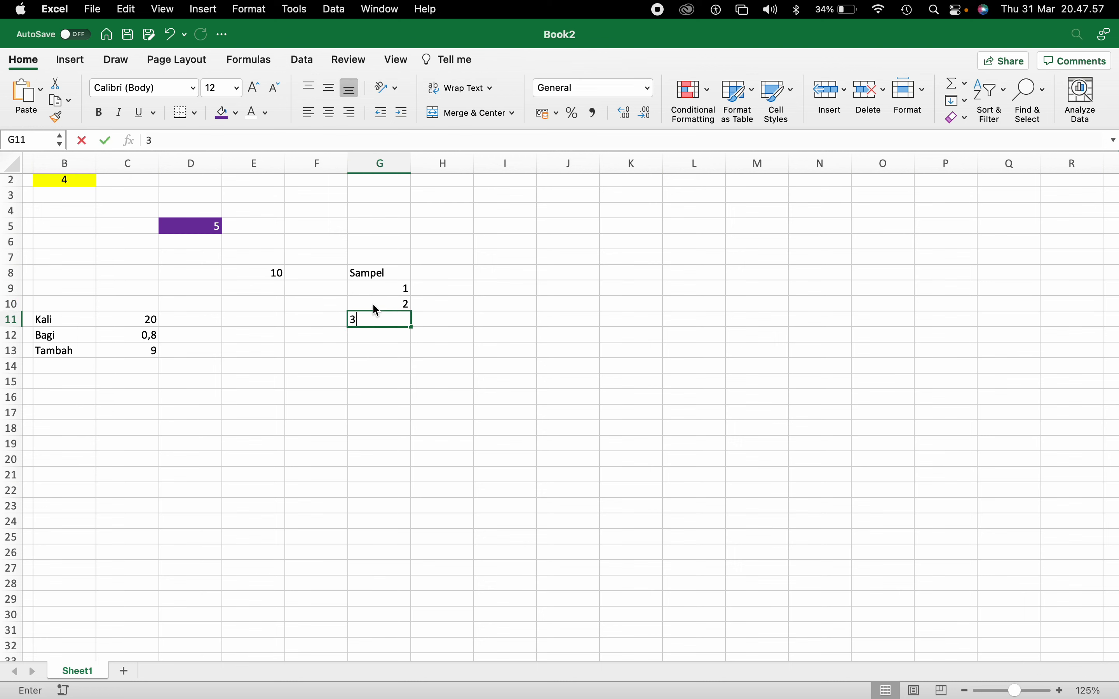
key(Return)
text(4)
key(Return)
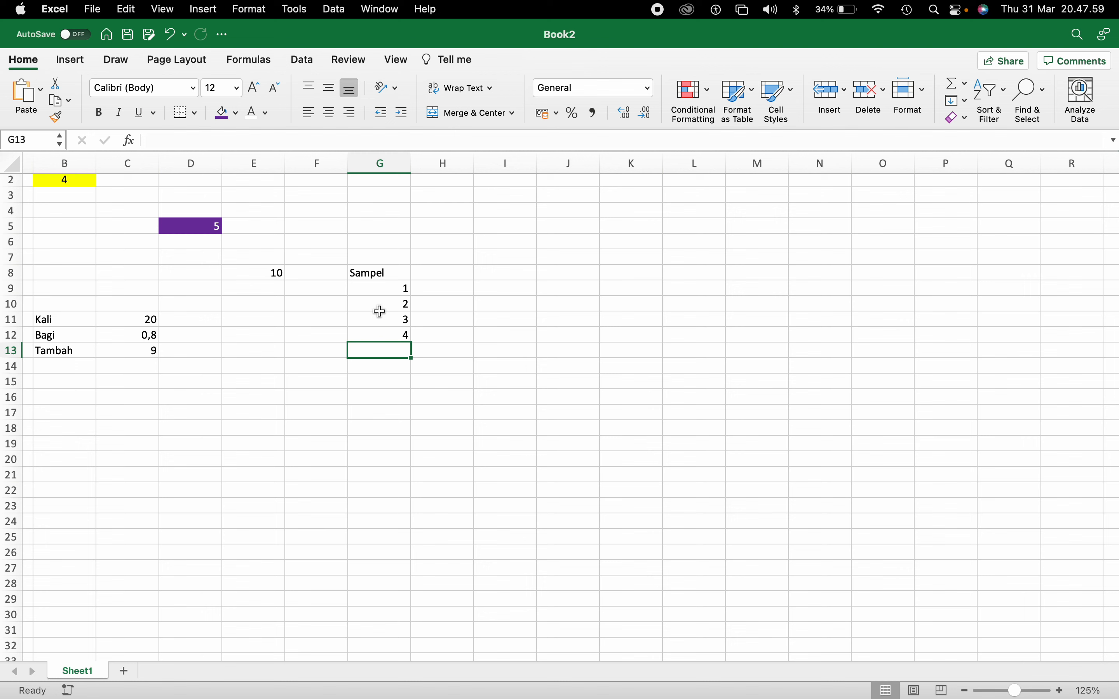
drag(397, 319, 398, 335)
key(Delete)
click(462, 346)
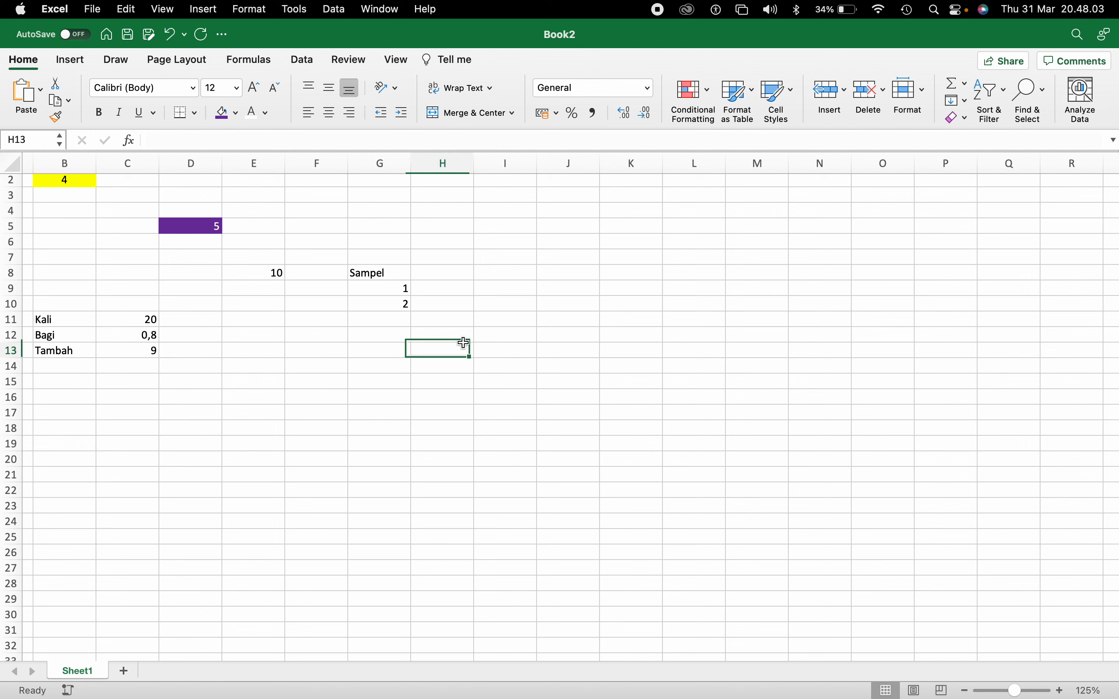
- Fill the number series from G9:G10 down through G18, up to sample 10
drag(391, 289, 391, 303)
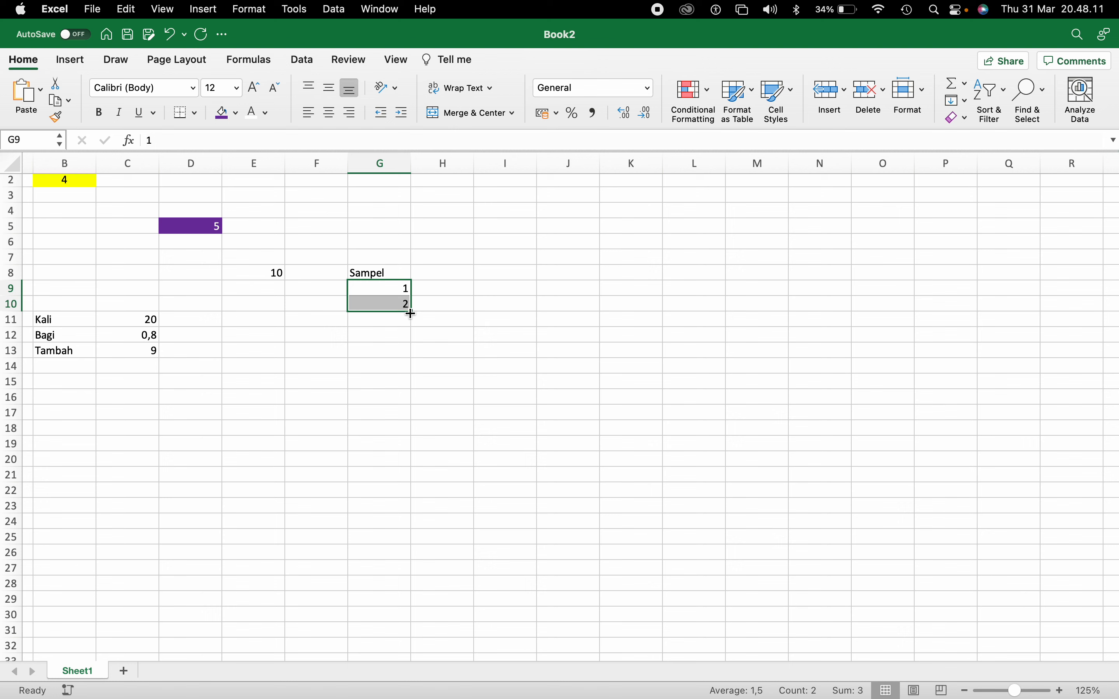
drag(411, 314, 398, 430)
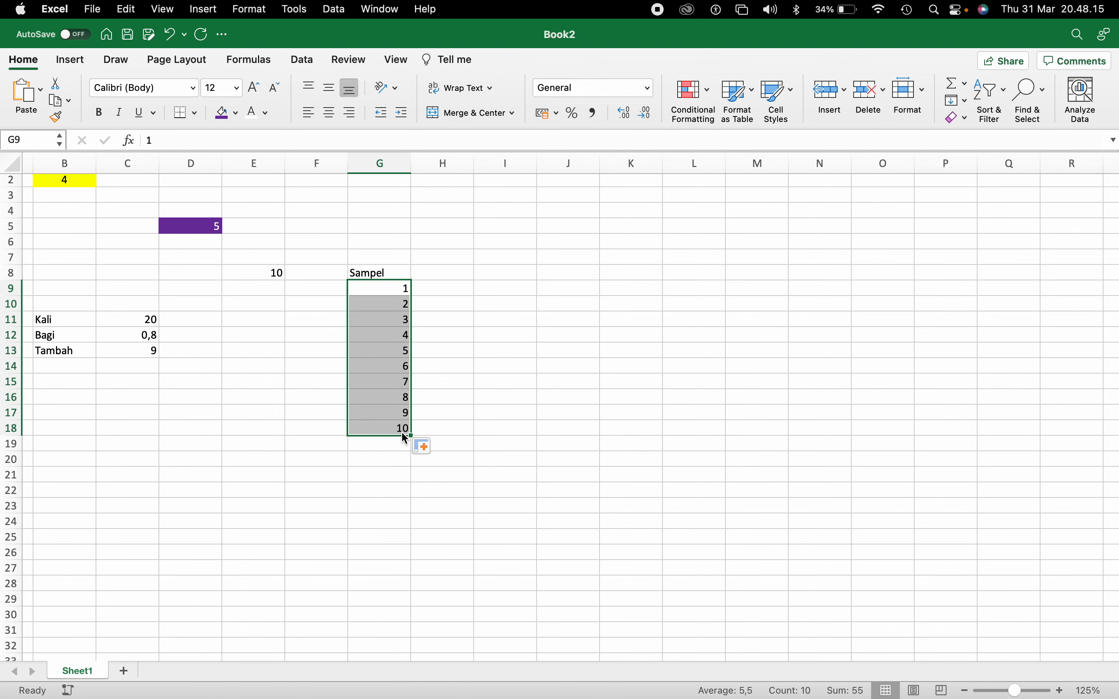
- Set the value in cell E8 to 40
click(273, 272)
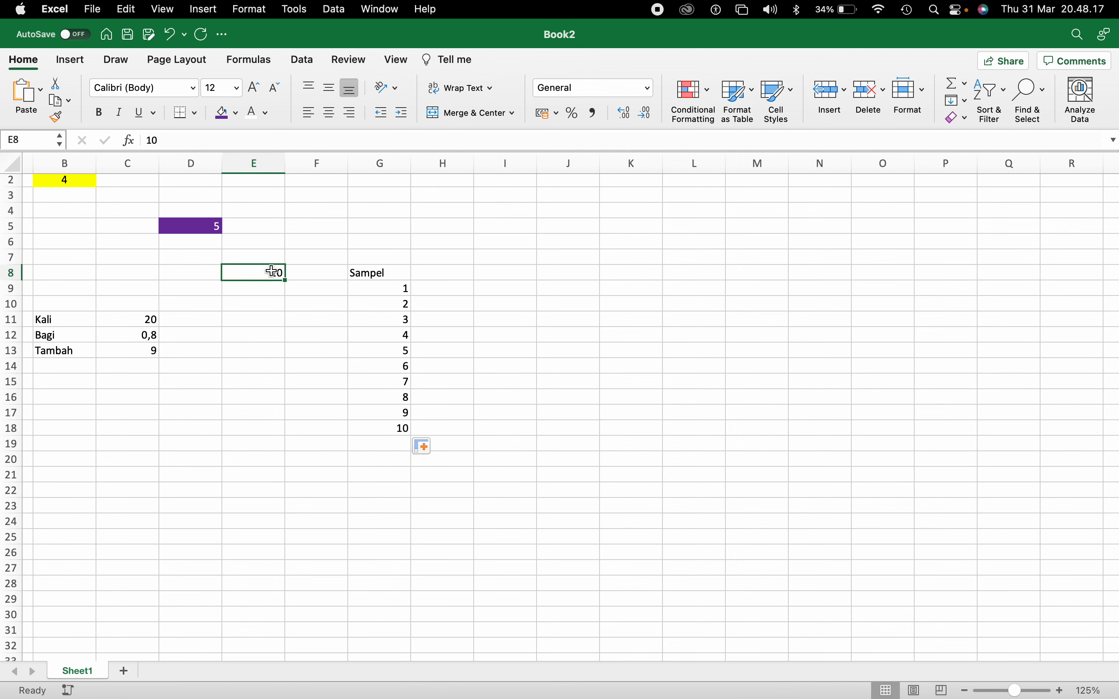
text(40)
click(554, 384)
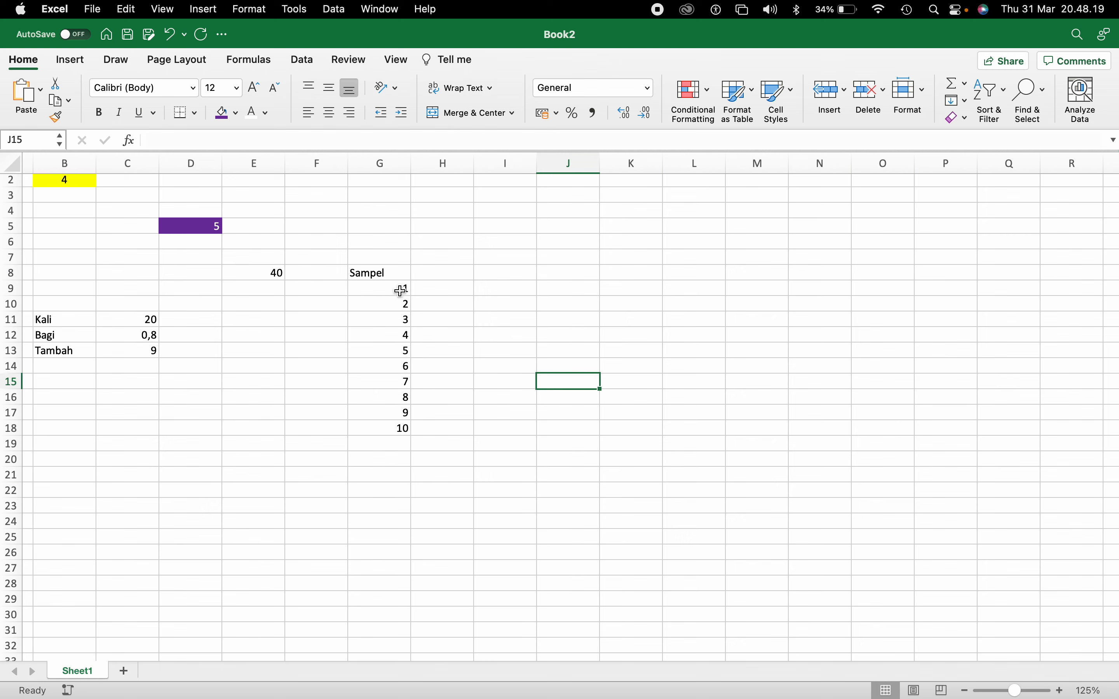
- Extend the Sampel number series down to 40 in G48 and center the numbers horizontally
drag(402, 290, 404, 425)
scroll(404, 422, down, 3)
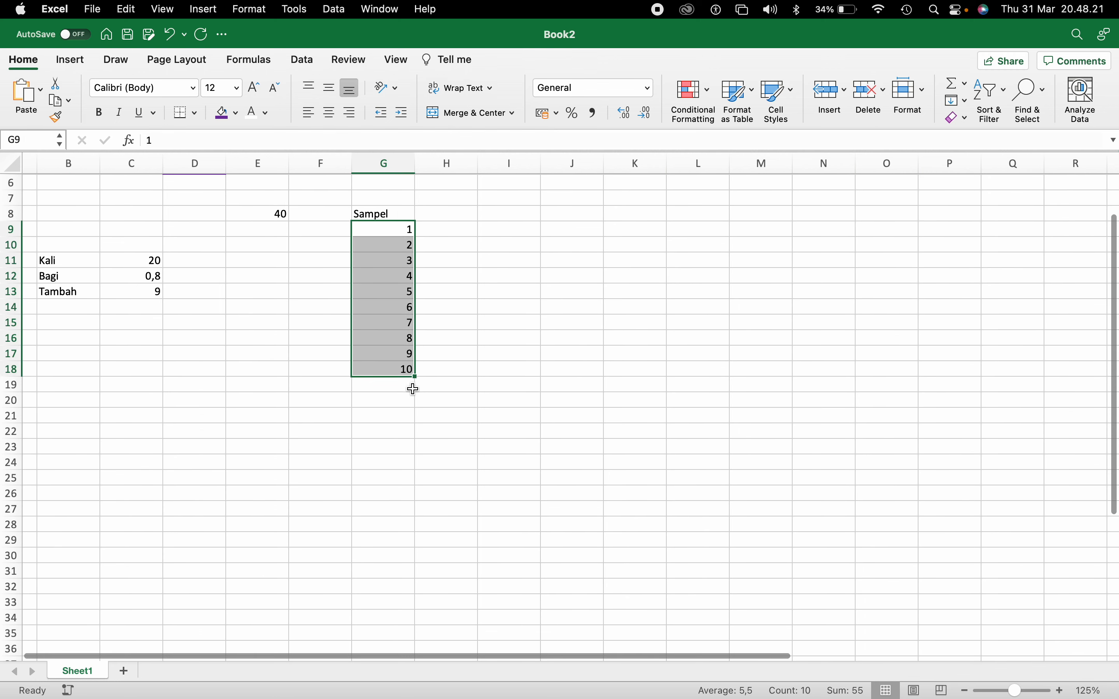
drag(413, 378, 416, 531)
scroll(411, 416, down, 5)
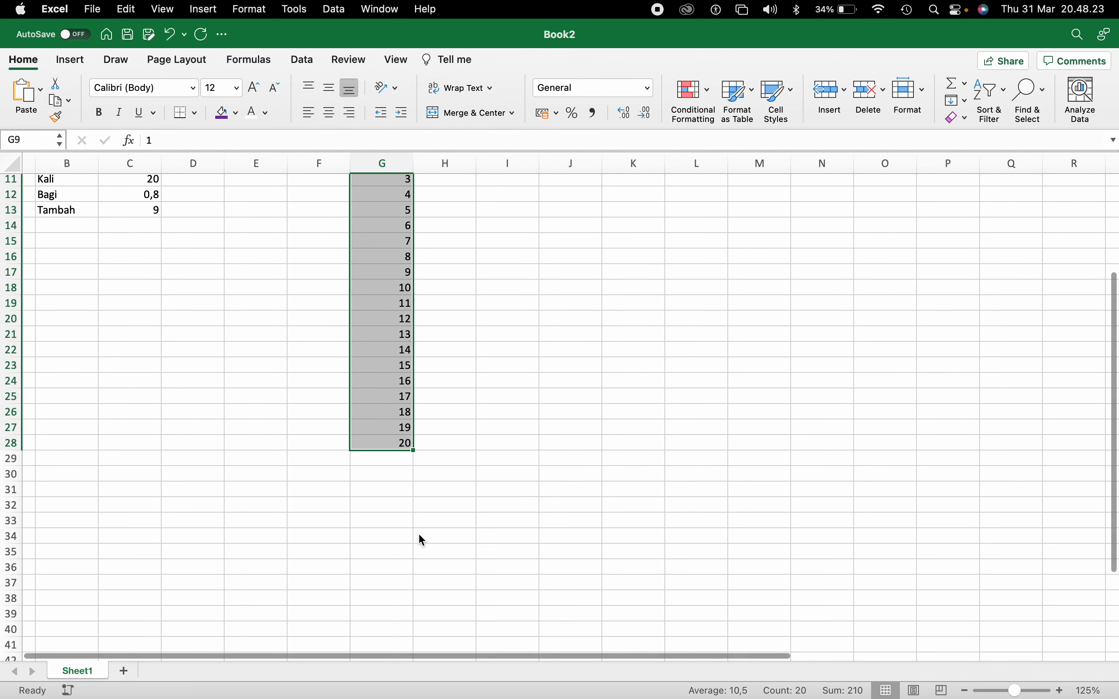
drag(414, 329, 408, 521)
scroll(410, 526, down, 5)
scroll(410, 527, down, 3)
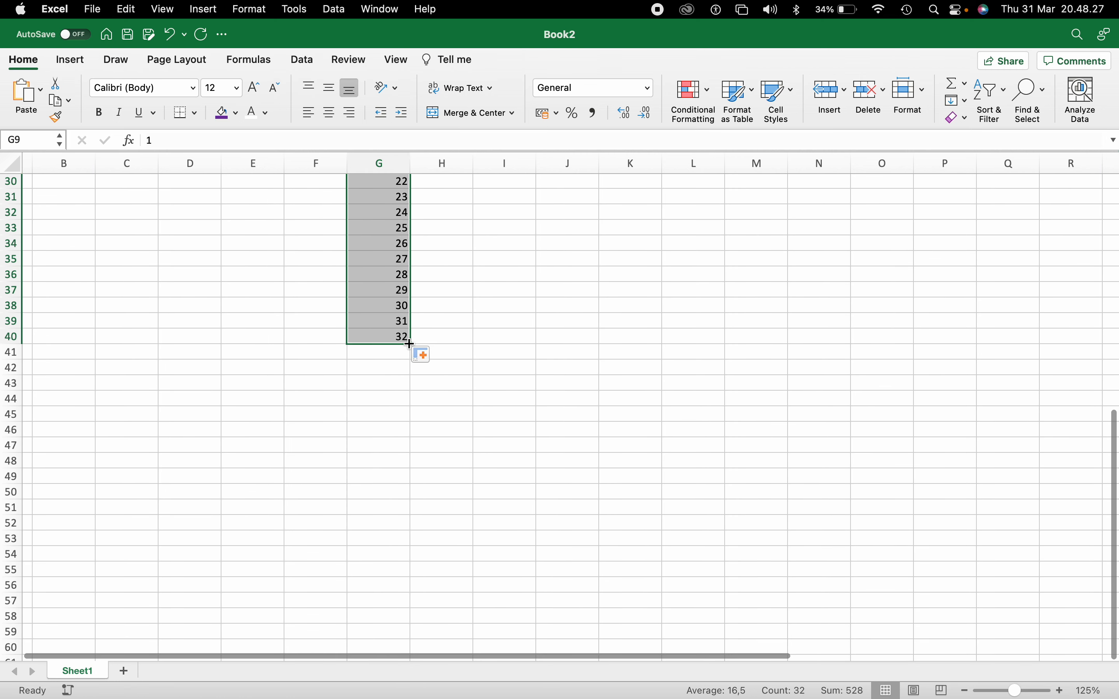
drag(410, 344, 407, 469)
scroll(406, 468, up, 10)
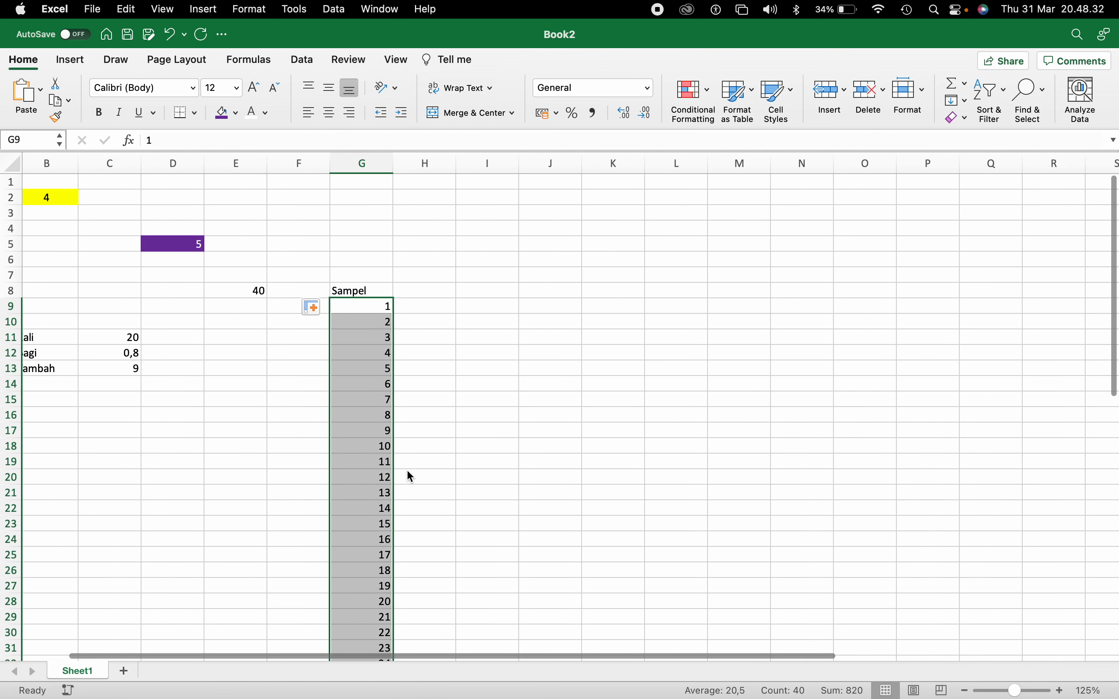
click(329, 112)
click(427, 275)
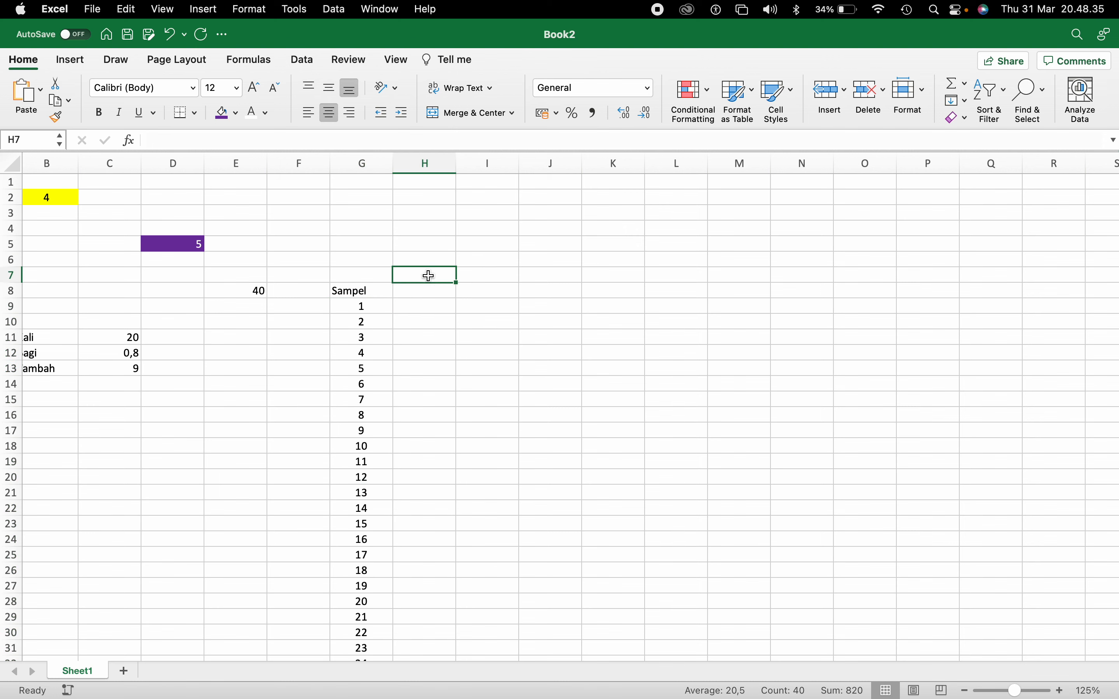
- Enter the question headers "Soal 1", "Soal 2" and "Soal 3" in cells H8 to J8
click(424, 291)
text(Soal 1)
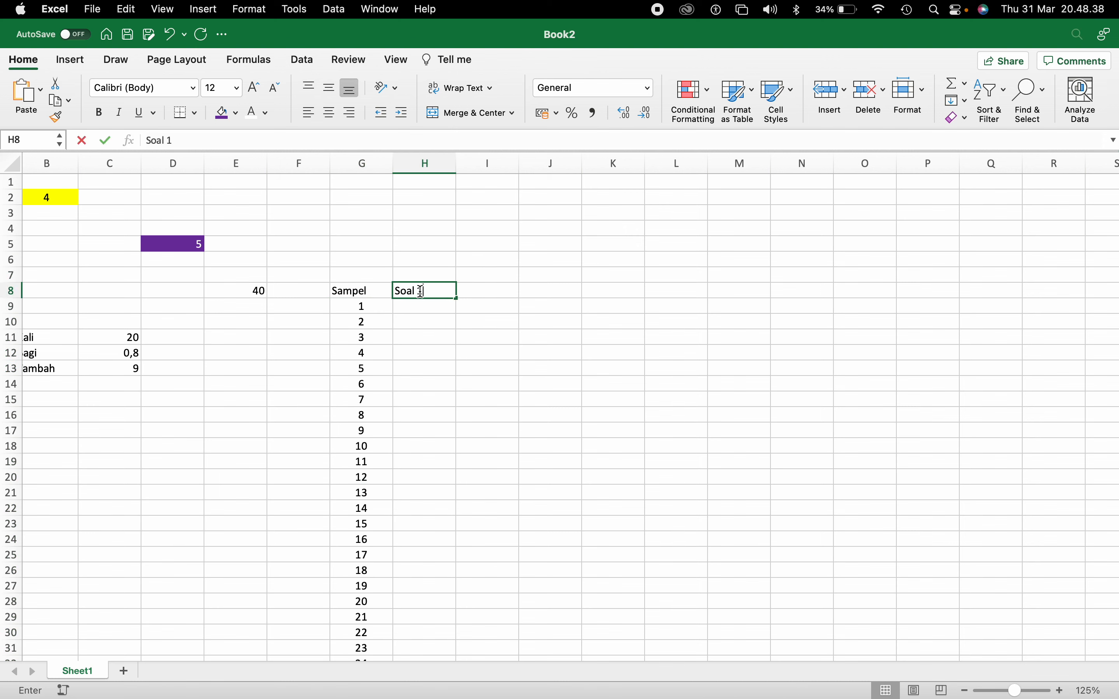
key(Tab)
text(Soal)
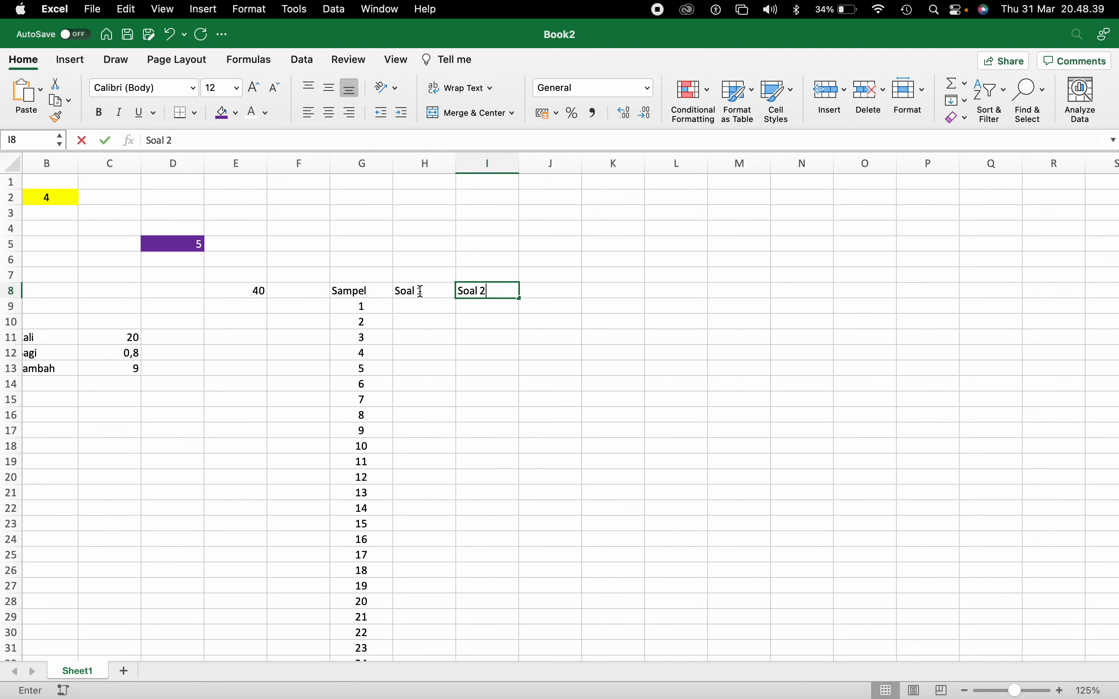
key(Tab)
text(Soal 3)
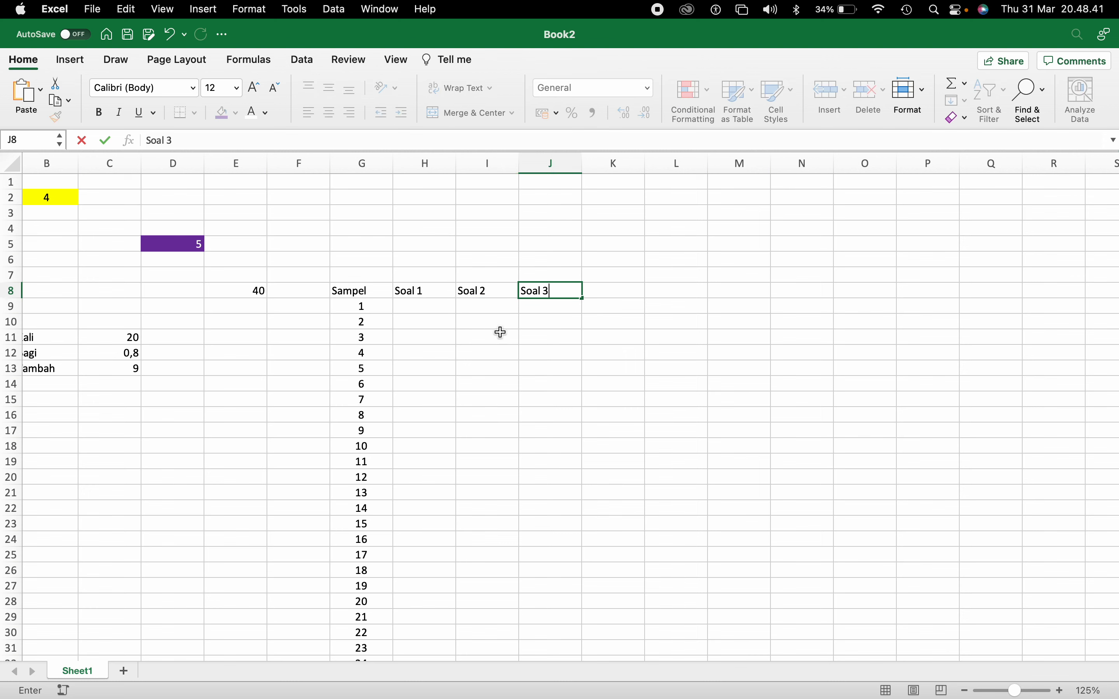
click(499, 332)
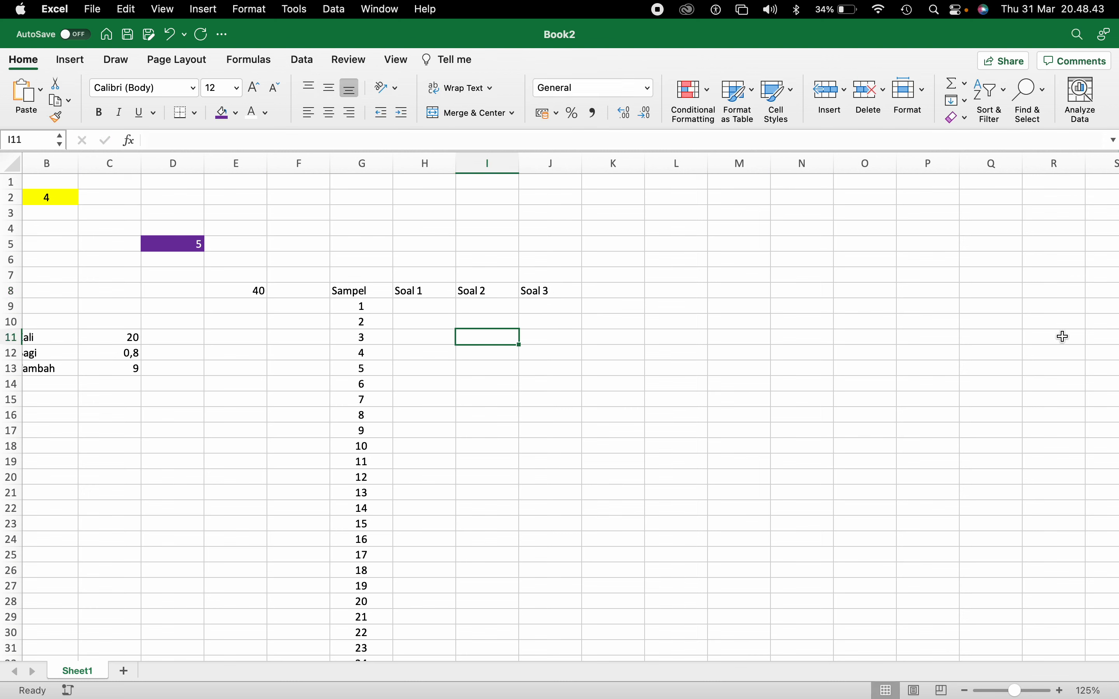
- Fill the Soal header series from H8:J8 across row 8 up to "Soal 40" in AU8
scroll(595, 312, right, 2)
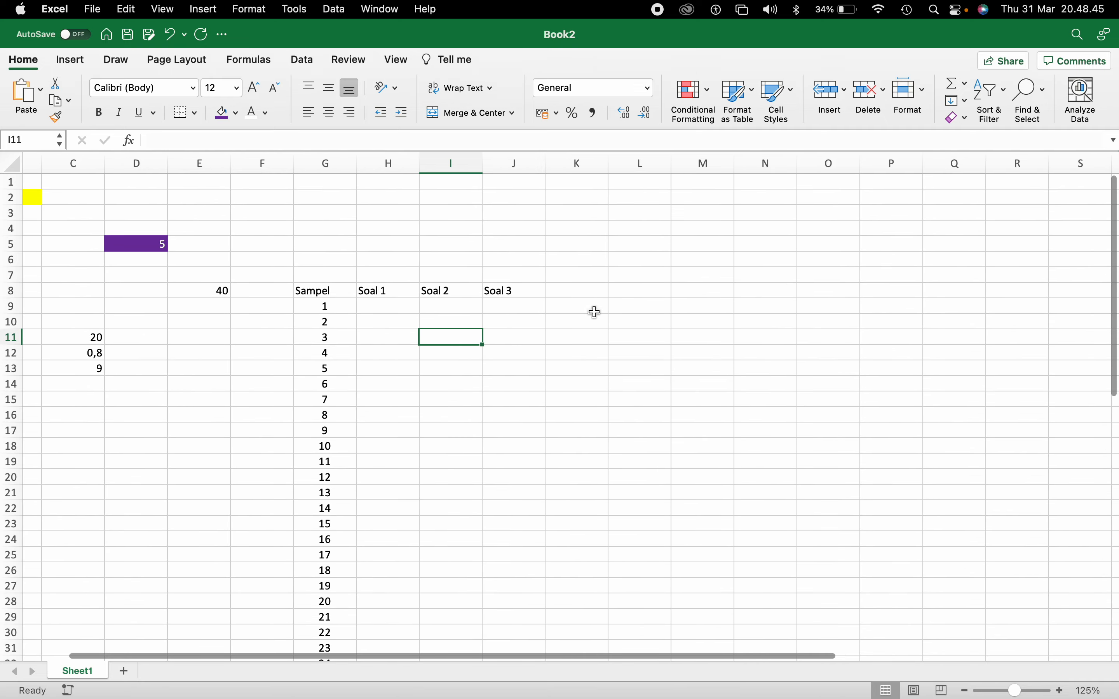
drag(372, 291, 900, 307)
scroll(904, 309, right, 3)
scroll(904, 308, right, 3)
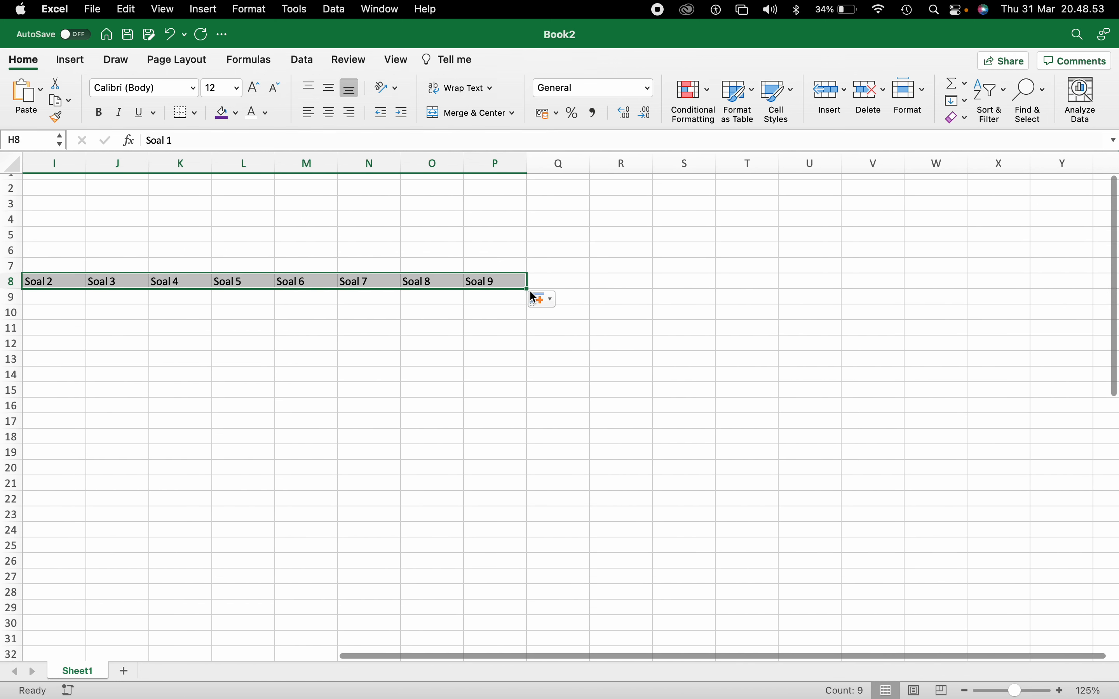
drag(527, 290, 939, 299)
scroll(938, 299, right, 10)
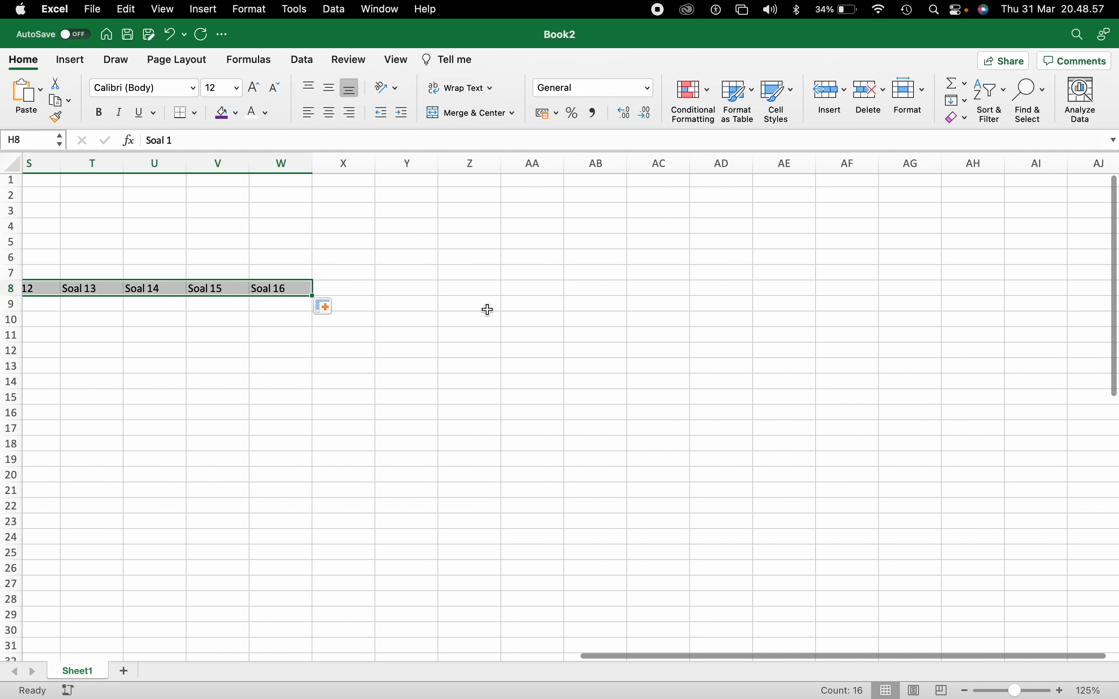
drag(312, 296, 914, 292)
scroll(653, 287, right, 10)
scroll(653, 287, left, 3)
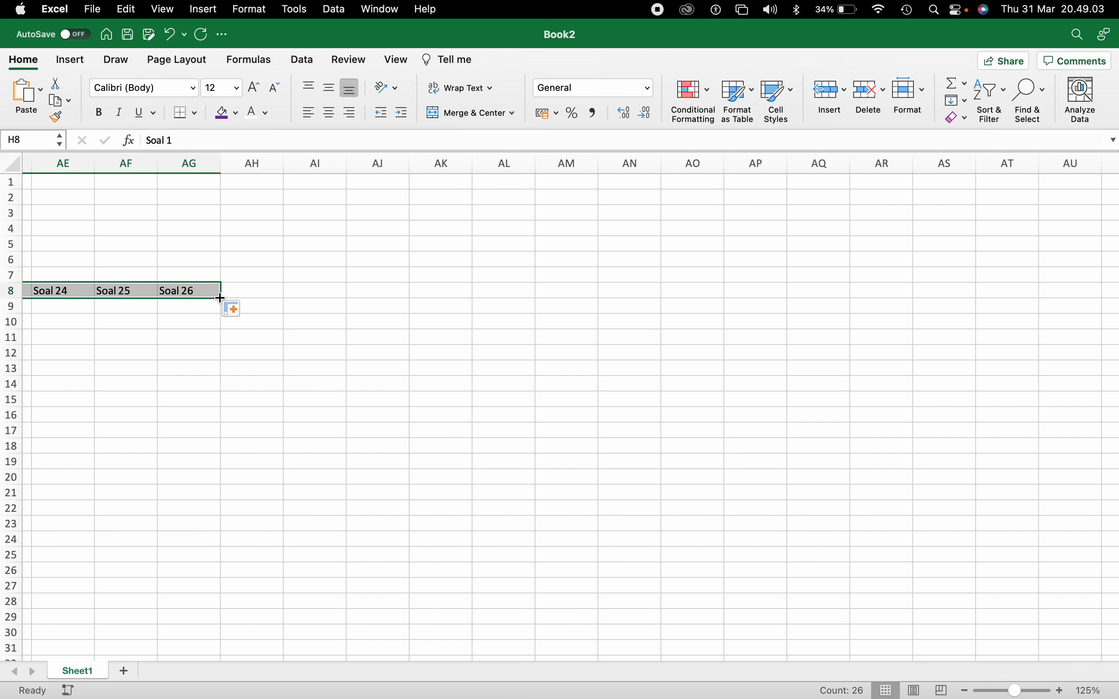
drag(220, 298, 974, 332)
scroll(971, 333, right, 10)
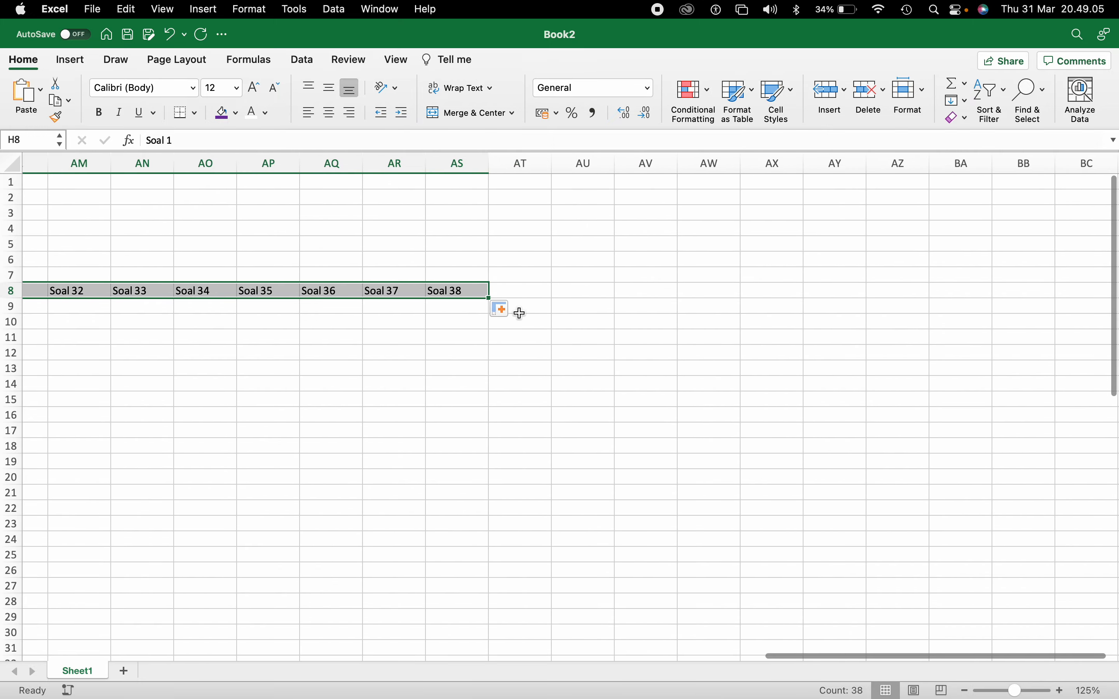
drag(484, 299, 603, 299)
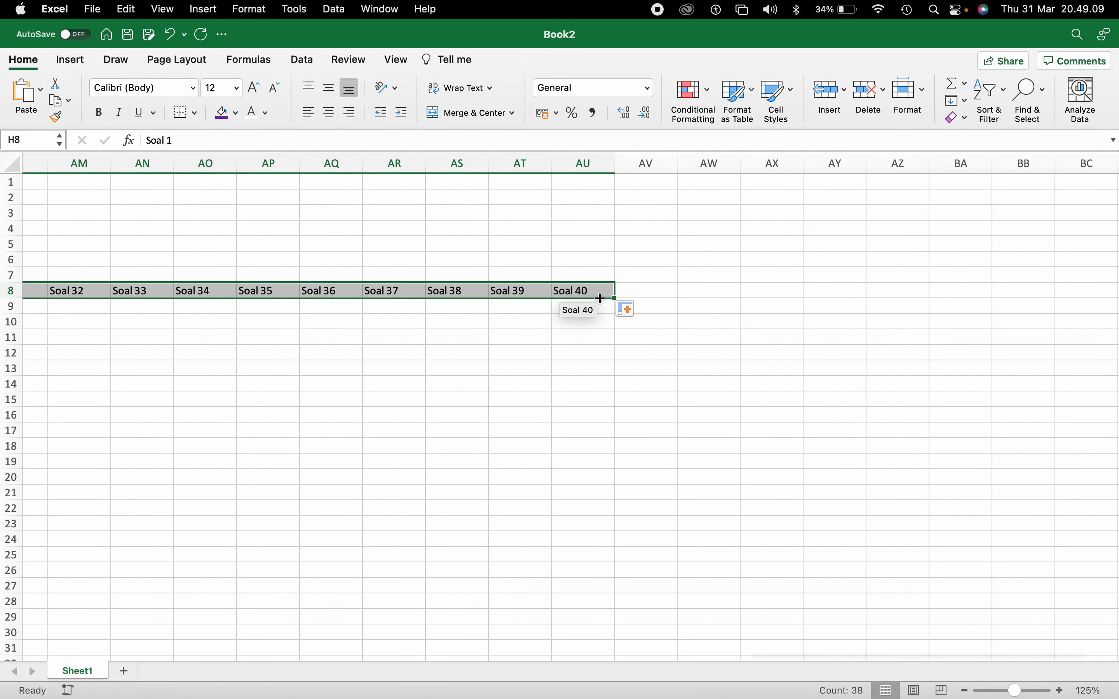
- Examine the overall table layout, covering the Soal headers across row 8 and the Sampel numbers down column G
scroll(658, 381, down, 2)
scroll(658, 382, left, 12)
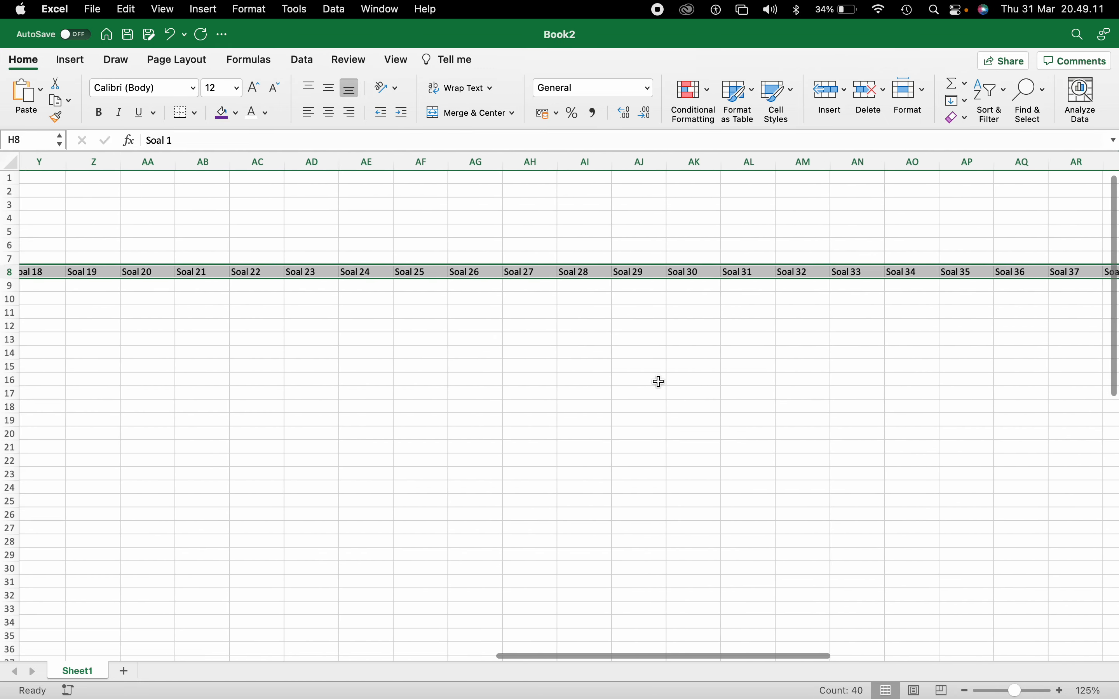
scroll(658, 382, down, 3)
scroll(660, 382, left, 10)
scroll(661, 381, up, 3)
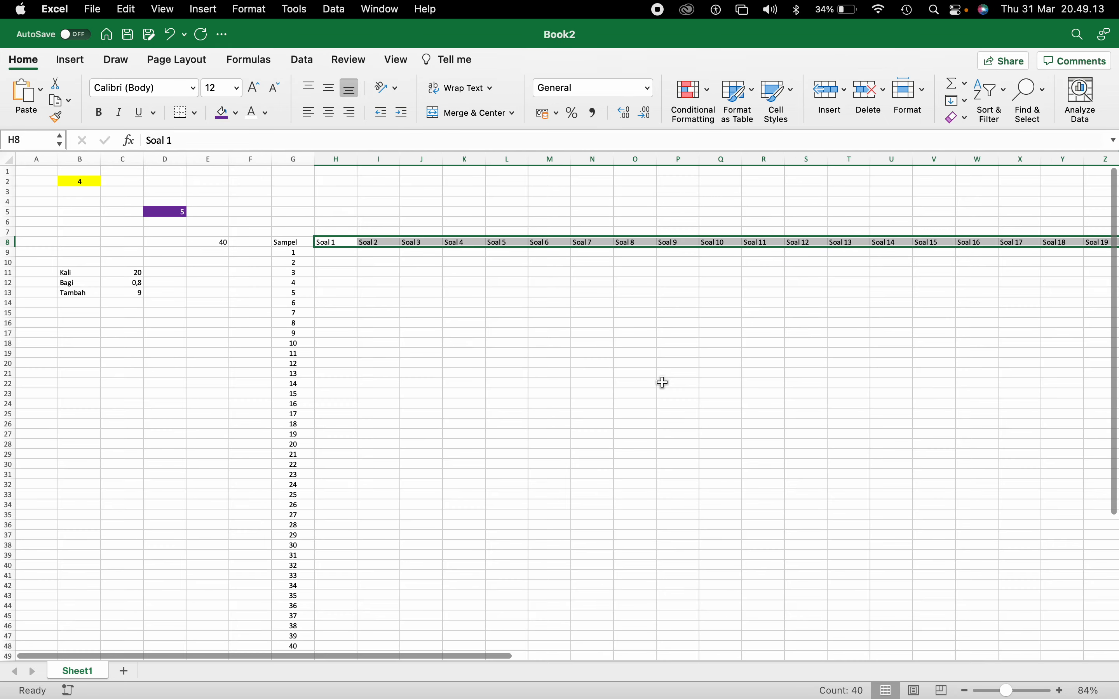
scroll(662, 382, up, 1)
scroll(618, 400, left, 1)
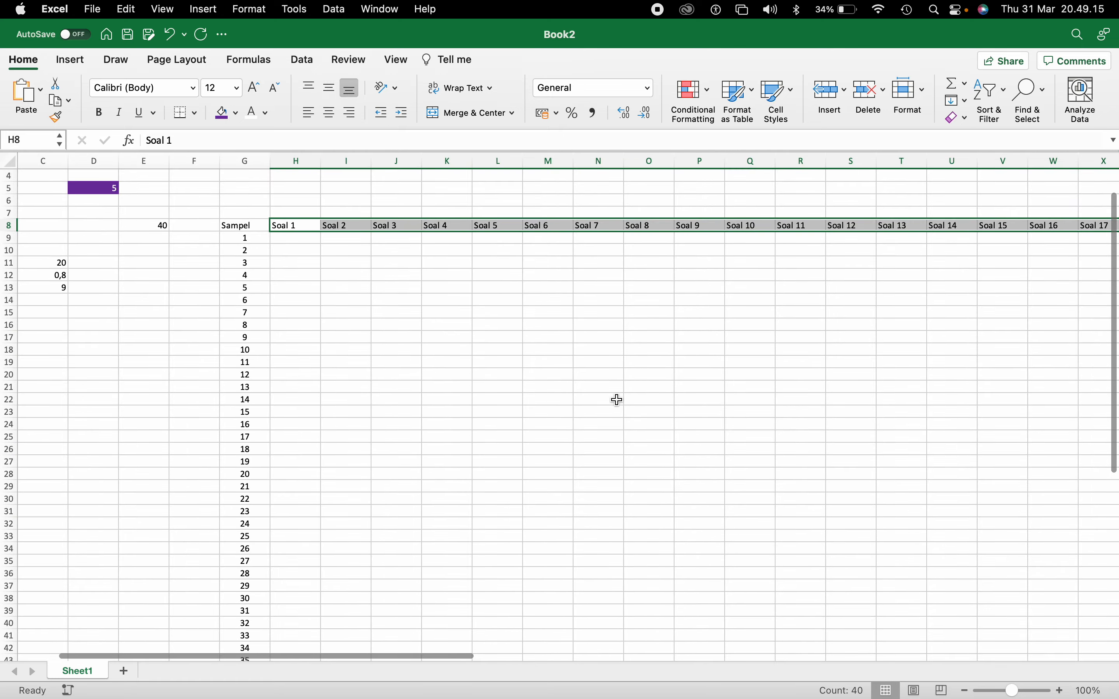
scroll(617, 399, down, 3)
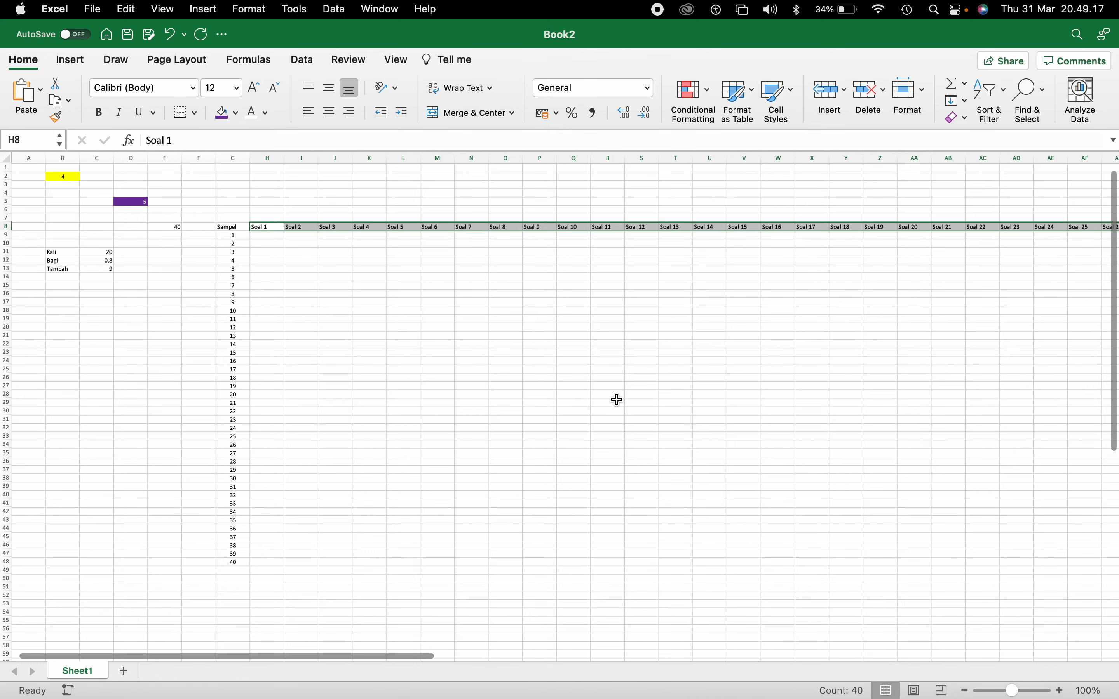
click(507, 322)
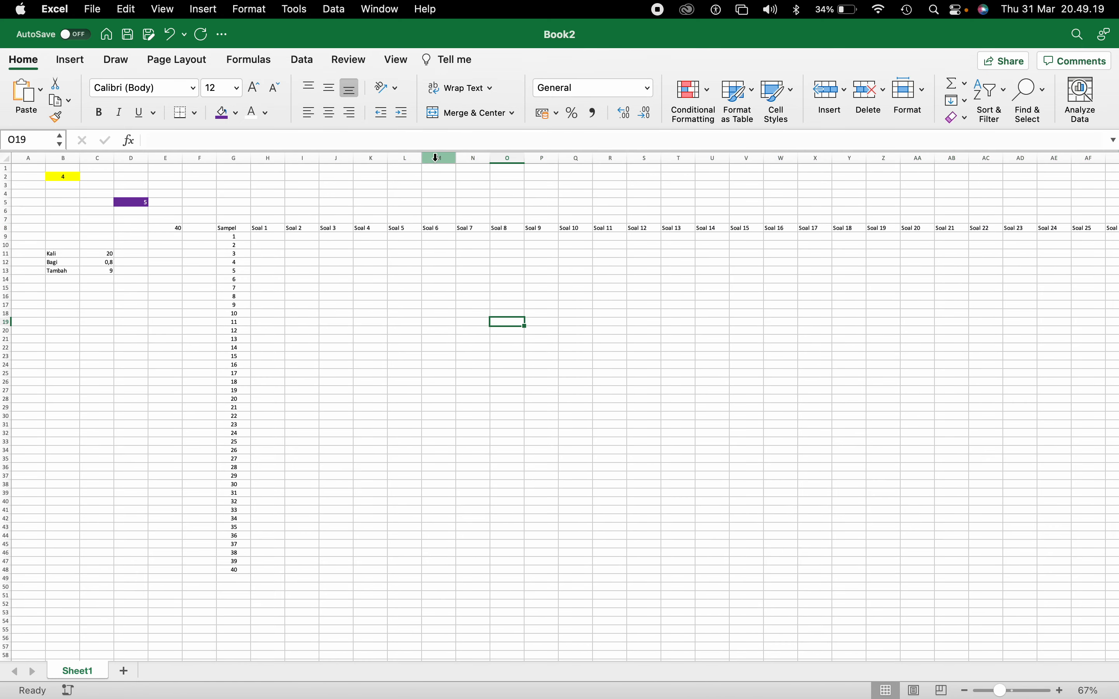
- Clear the contents of column M and all columns beyond it, removing the headers from "Soal 6" onward
drag(438, 157, 1117, 317)
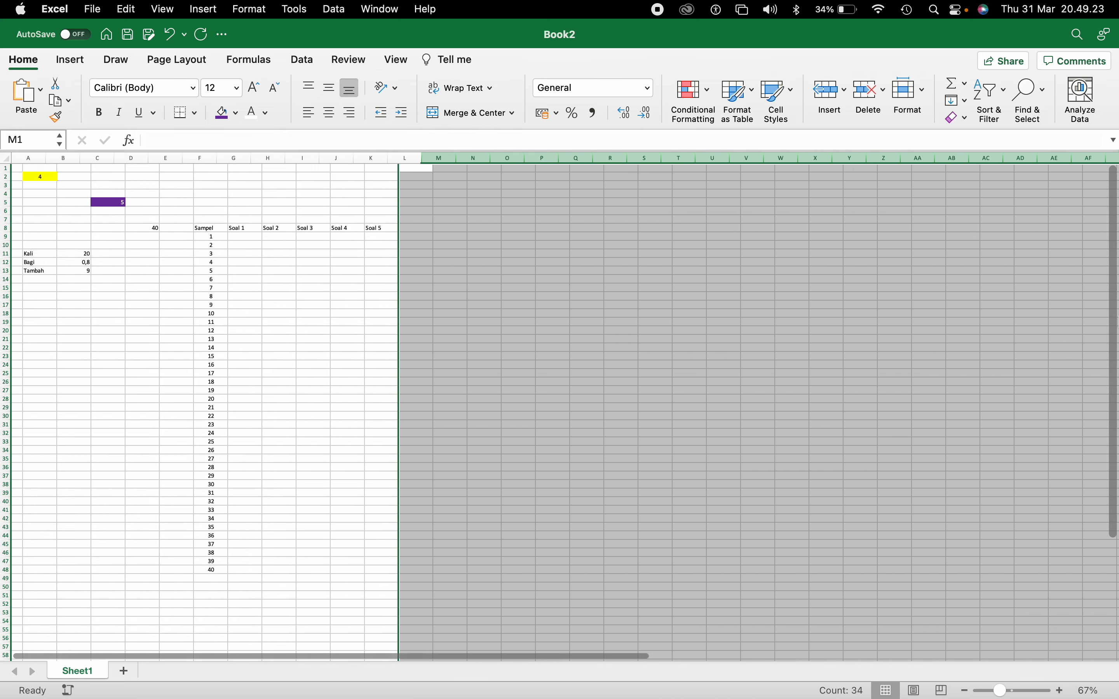
click(611, 354)
scroll(612, 354, up, 5)
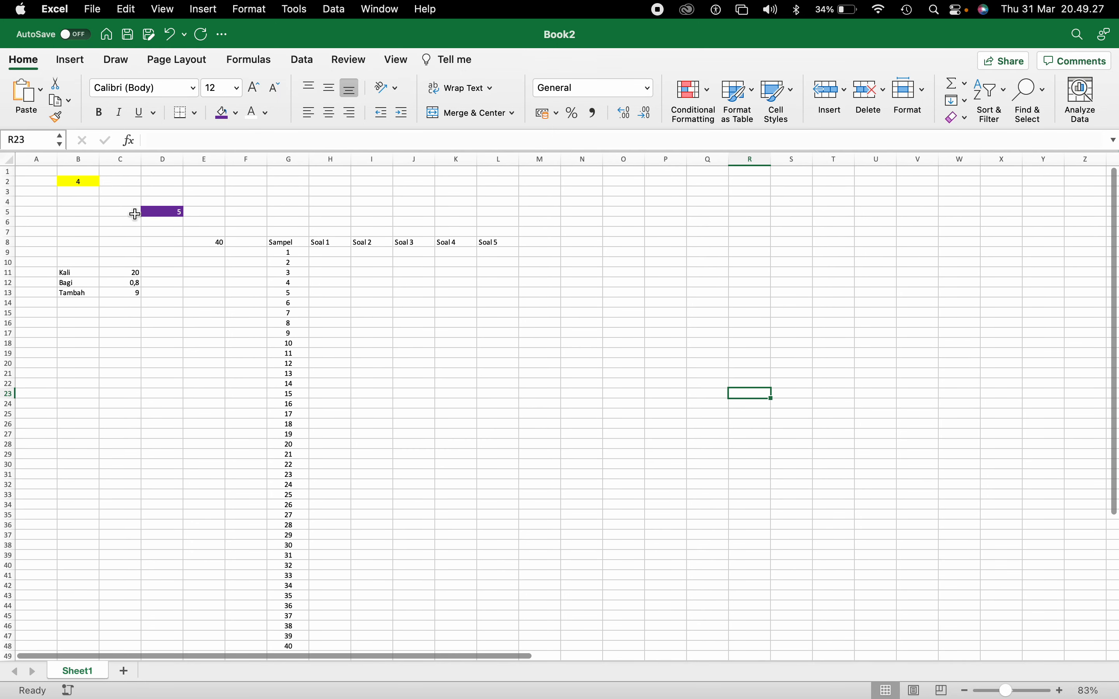
- Clear the remaining contents of B1:M48 and set its cell fill to No Fill
drag(63, 171, 525, 652)
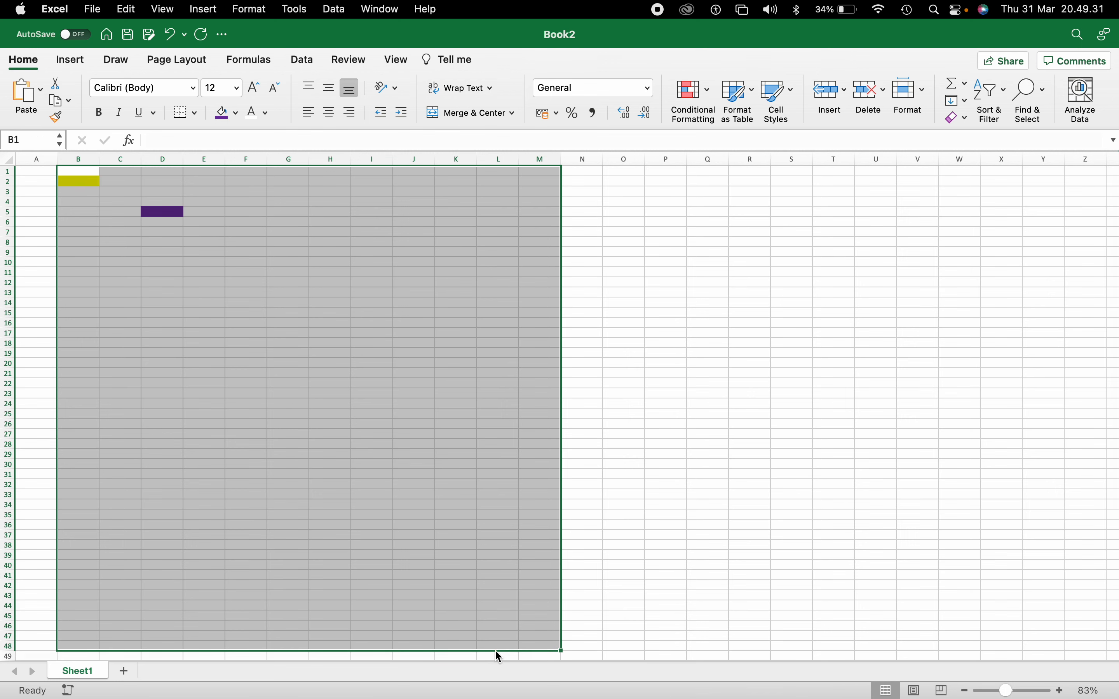
click(236, 114)
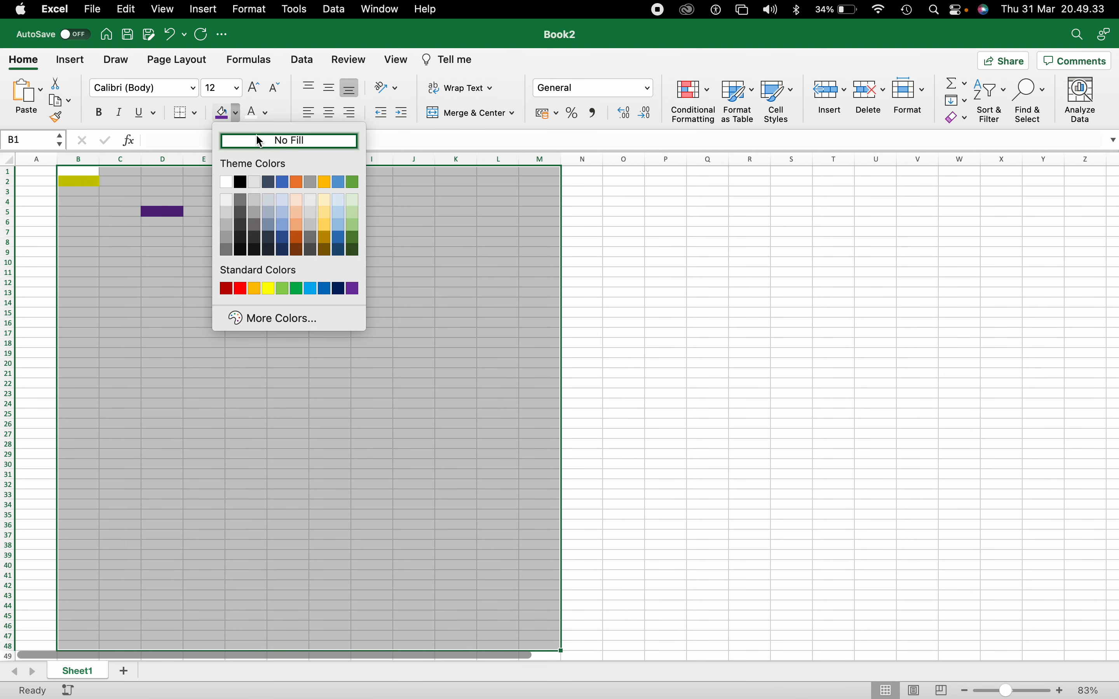
click(258, 140)
click(257, 262)
scroll(257, 262, up, 3)
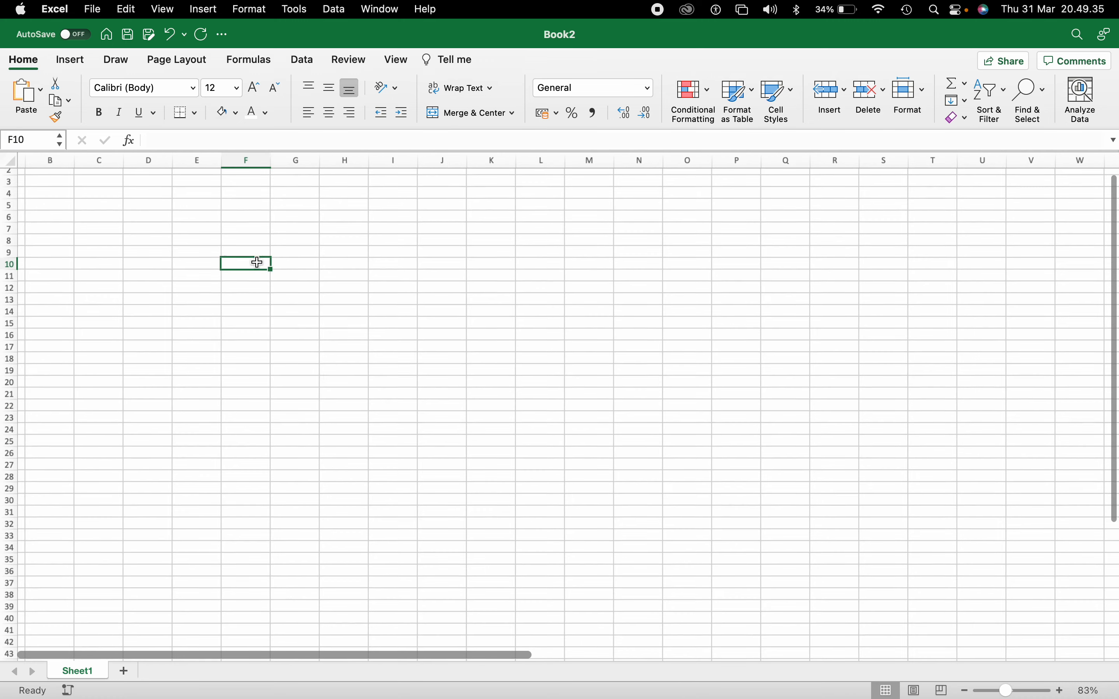
- Enter "Memasukan data secara acak" in E5 and "Masukan nilai antara 10 sampai dengan 80" in E8
click(244, 225)
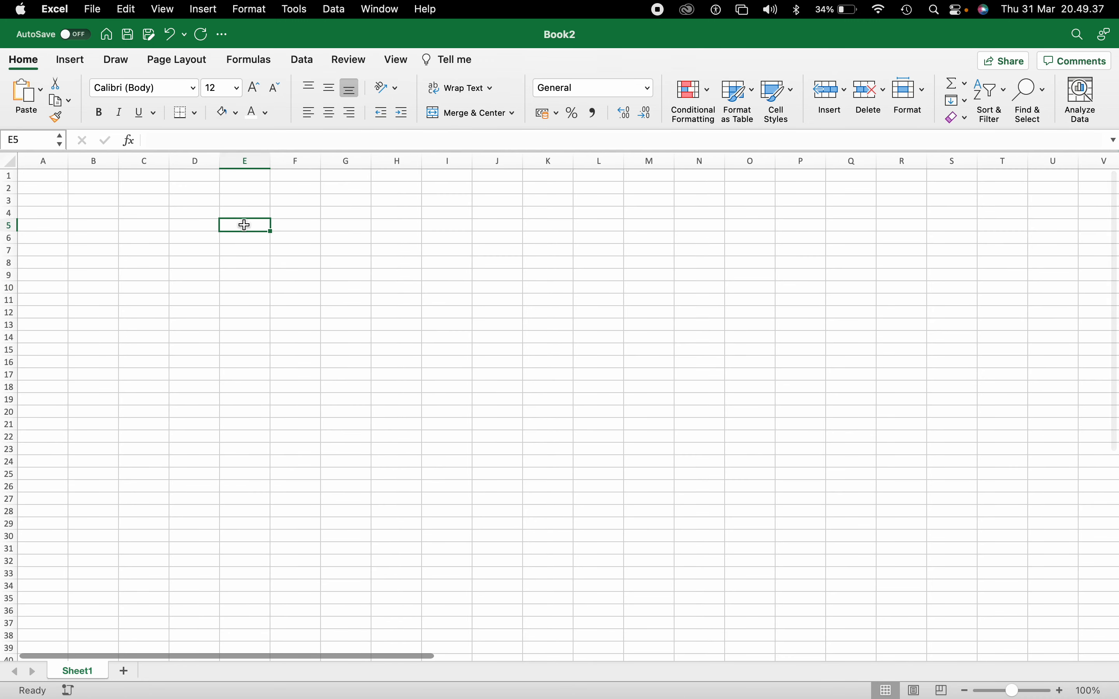
text(Memasukan data s)
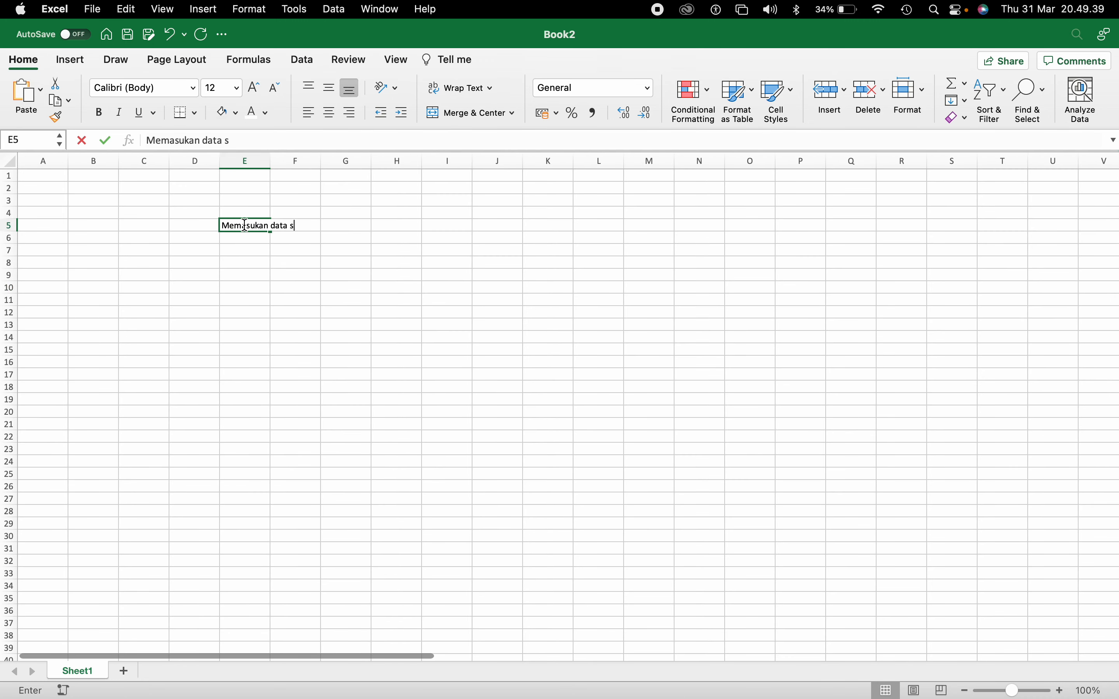
key(Return)
key(Return)
key(Return)
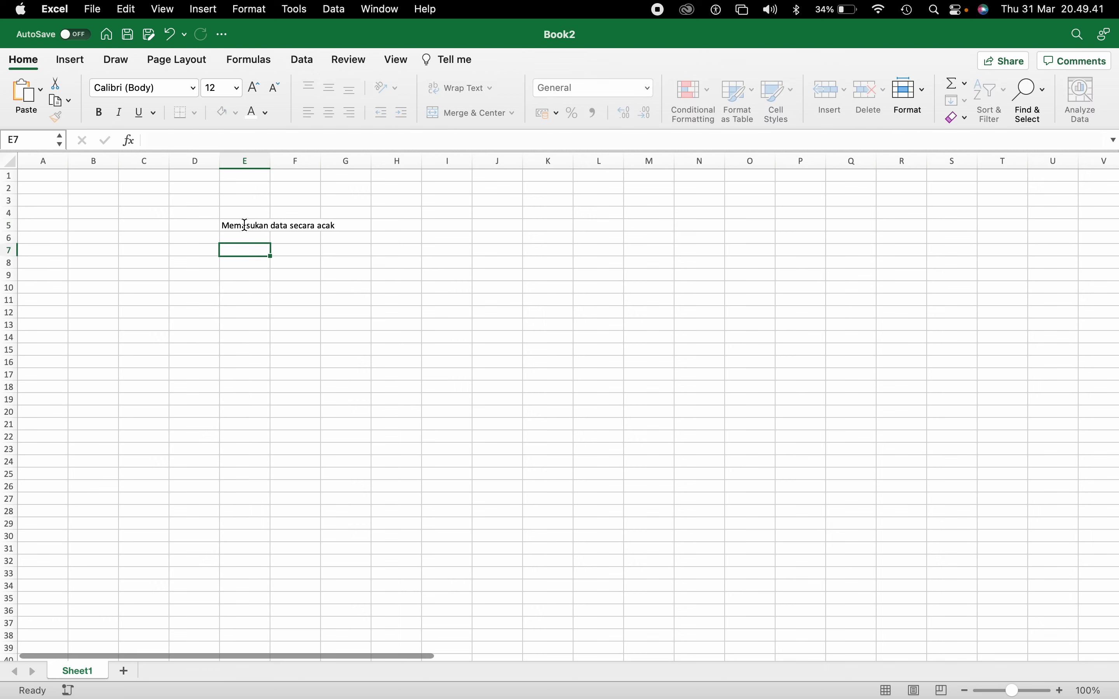
text(Masukan nilai antara 10 sampai dengan 80)
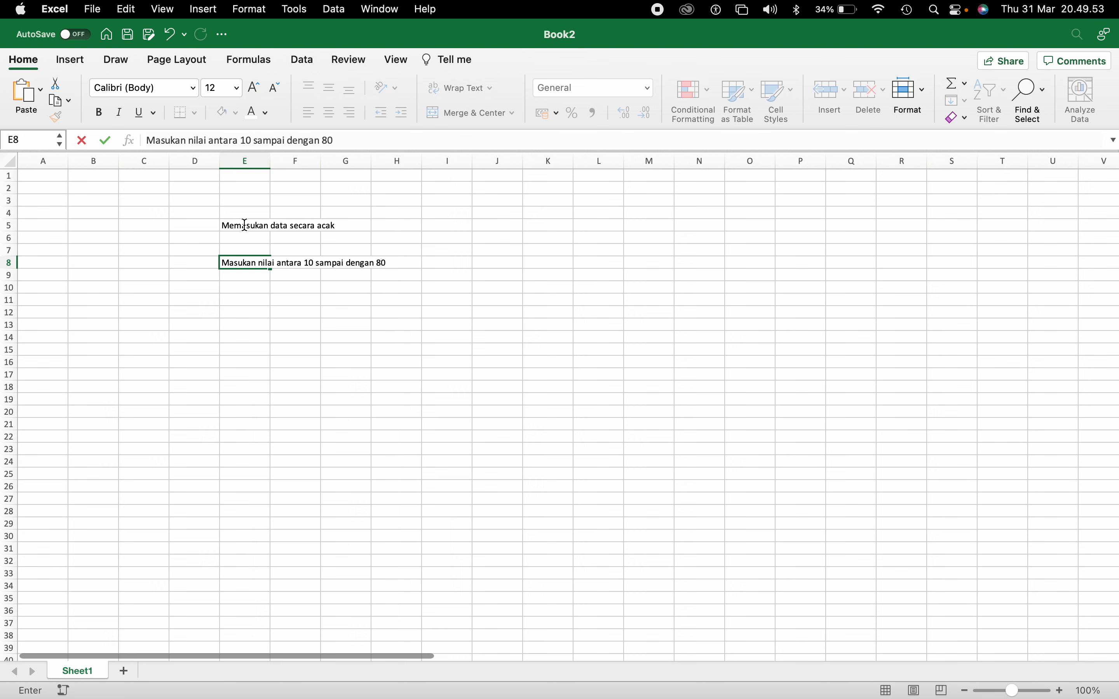
key(Return)
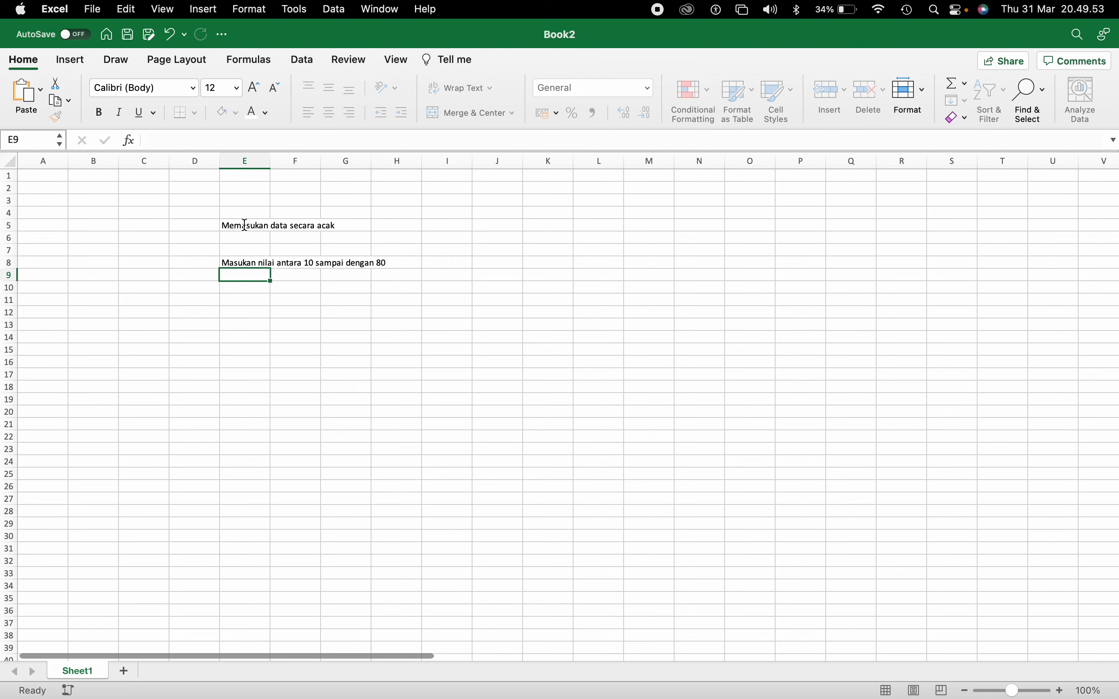
- Enter "Siswa 1" and "Siswa 2" in H10 and H11, and fill the series down to "Siswa 10" in H19
click(387, 279)
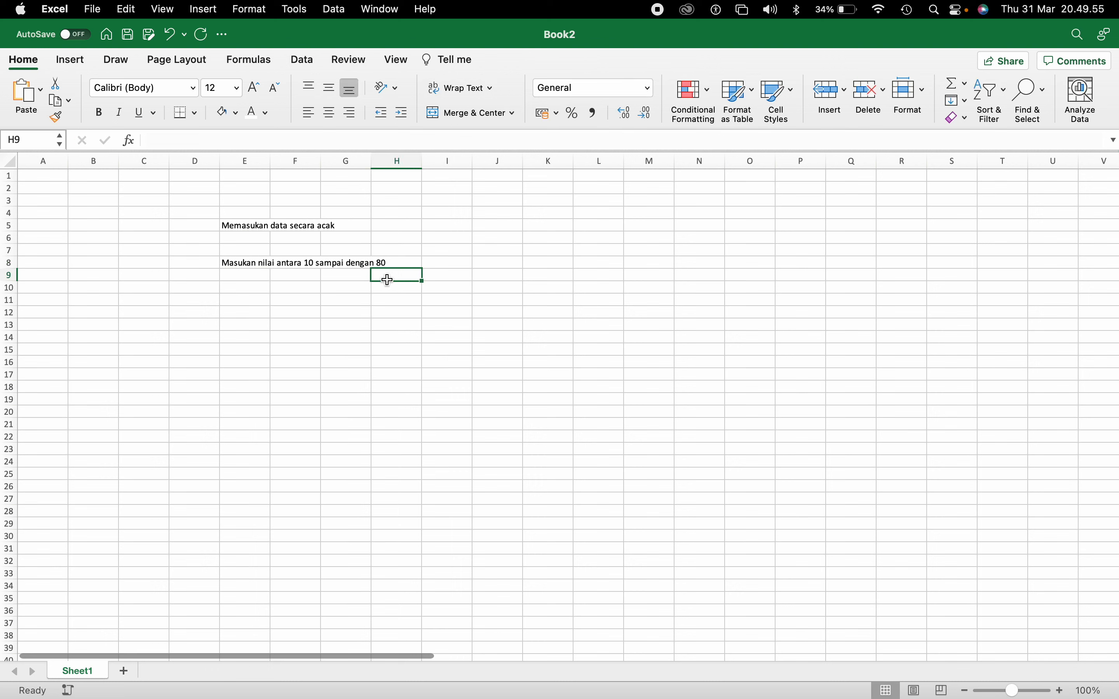
key(Return)
text(Siswa 1)
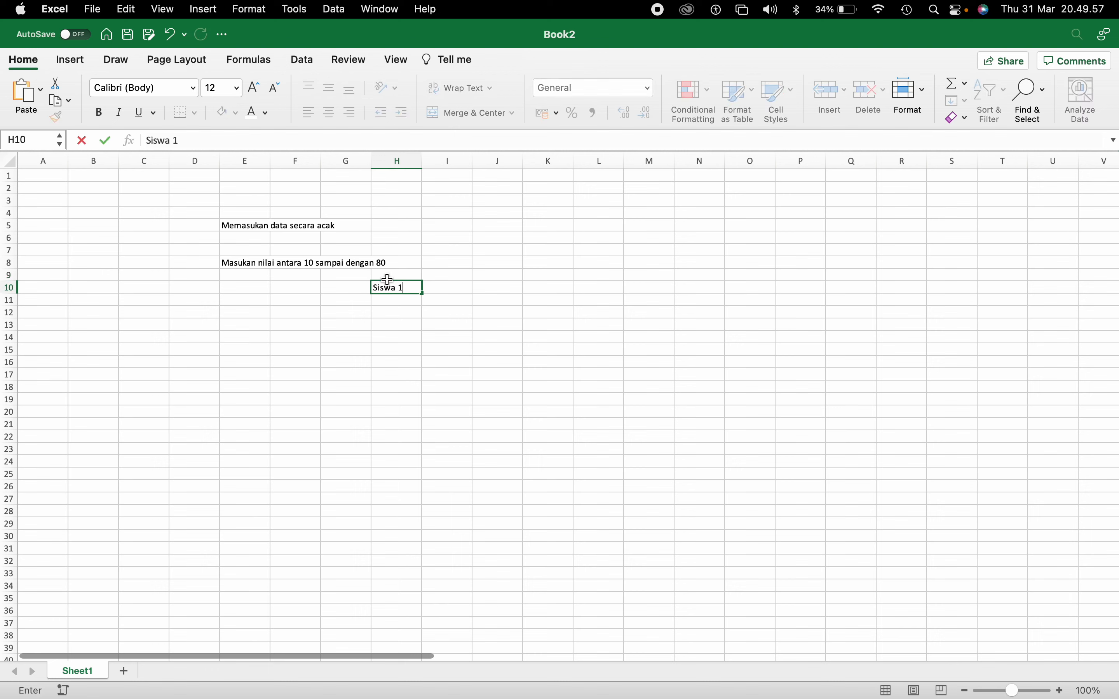
key(Return)
text(Sis)
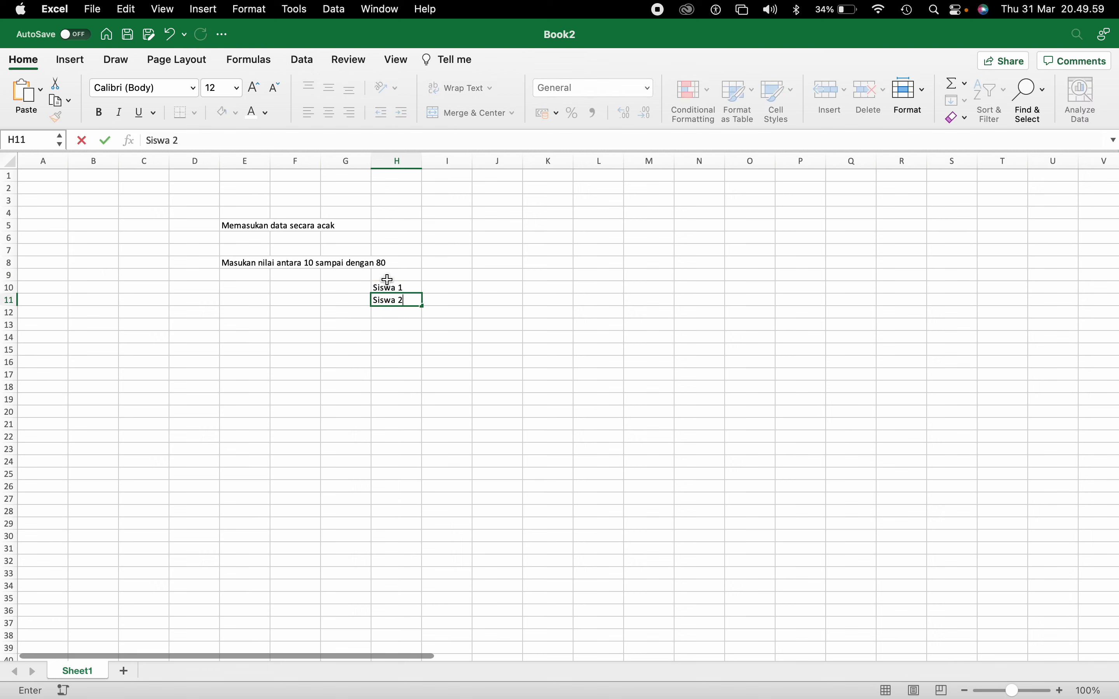
text(wa 2)
key(Return)
drag(393, 287, 421, 401)
- Enter the column header "Nilai" in cell I9
click(439, 277)
text(Nil)
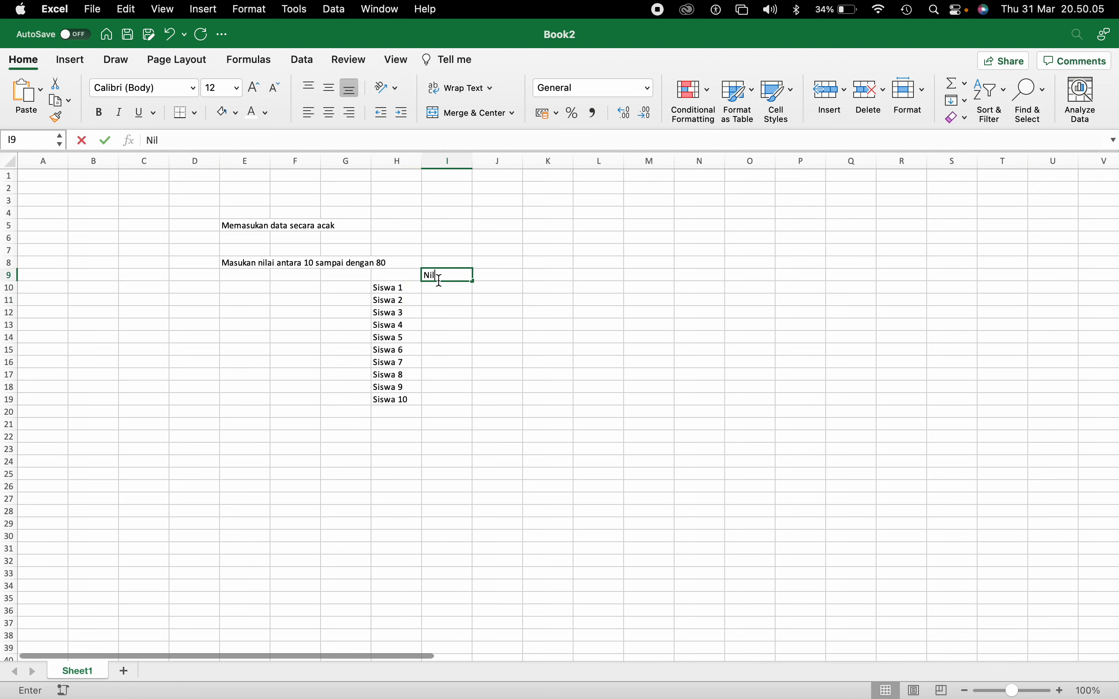
text(ai)
key(Return)
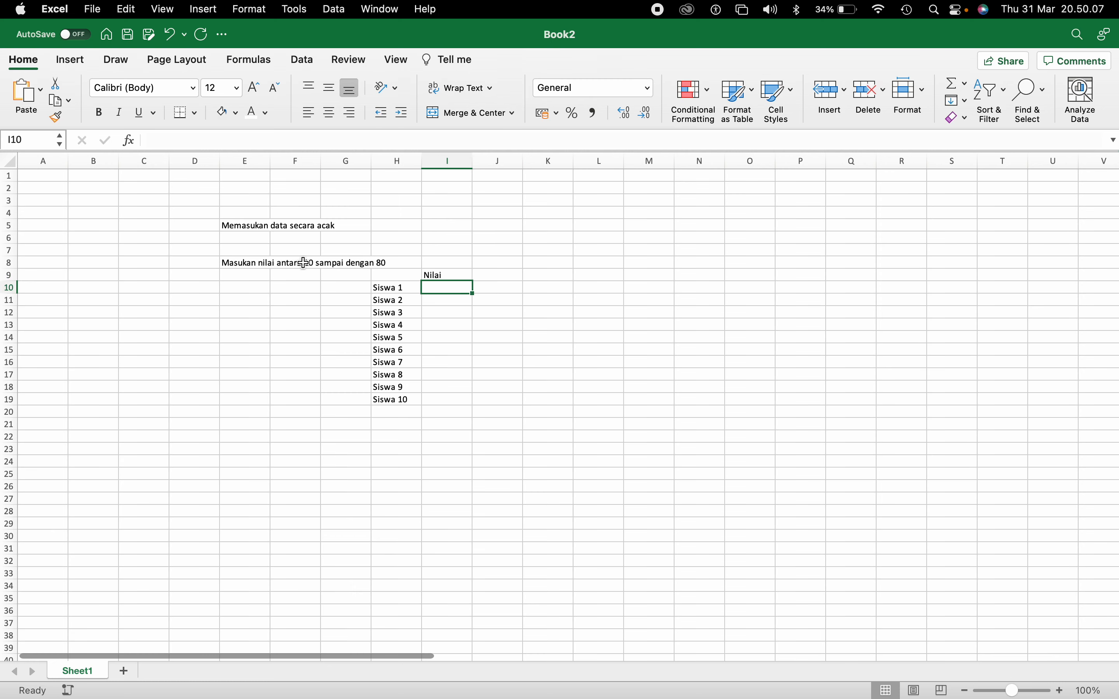
- Enter the formula =RANDBETWEEN(10;80) in I10 for Siswa 1
scroll(446, 330, up, 5)
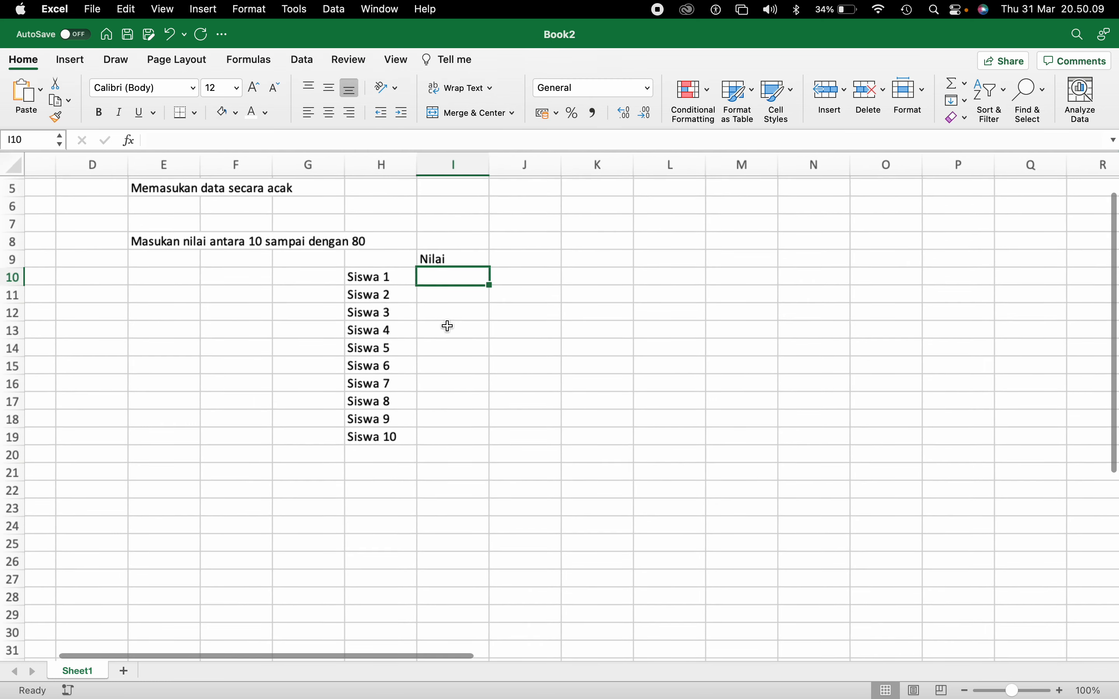
text(=RAND)
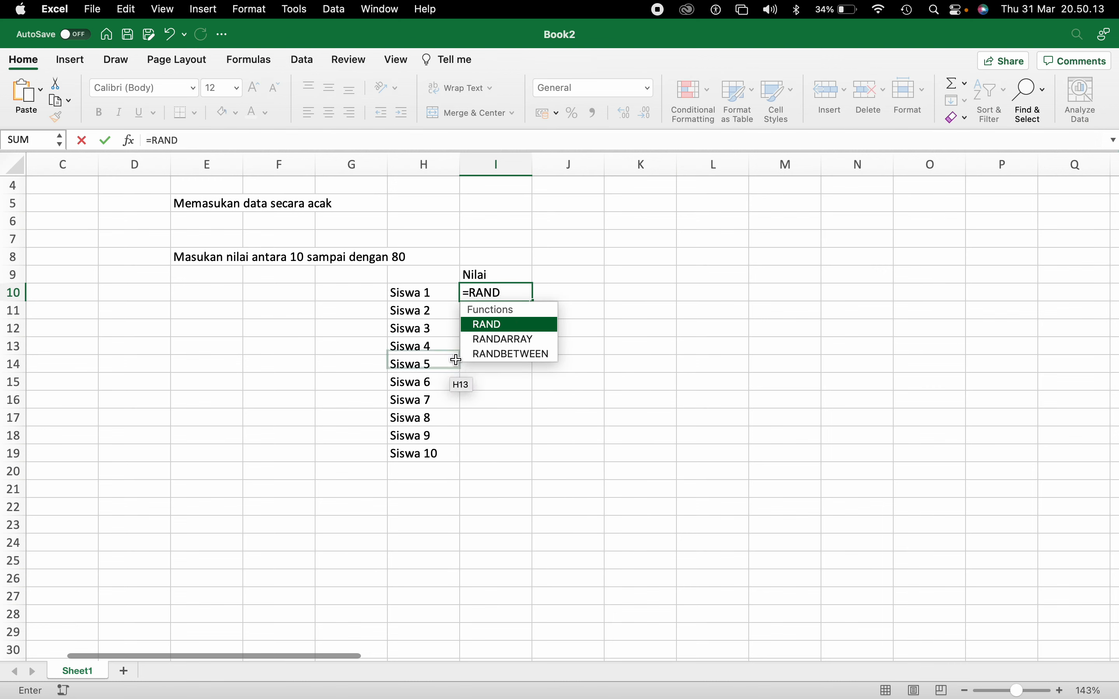
double_click(499, 353)
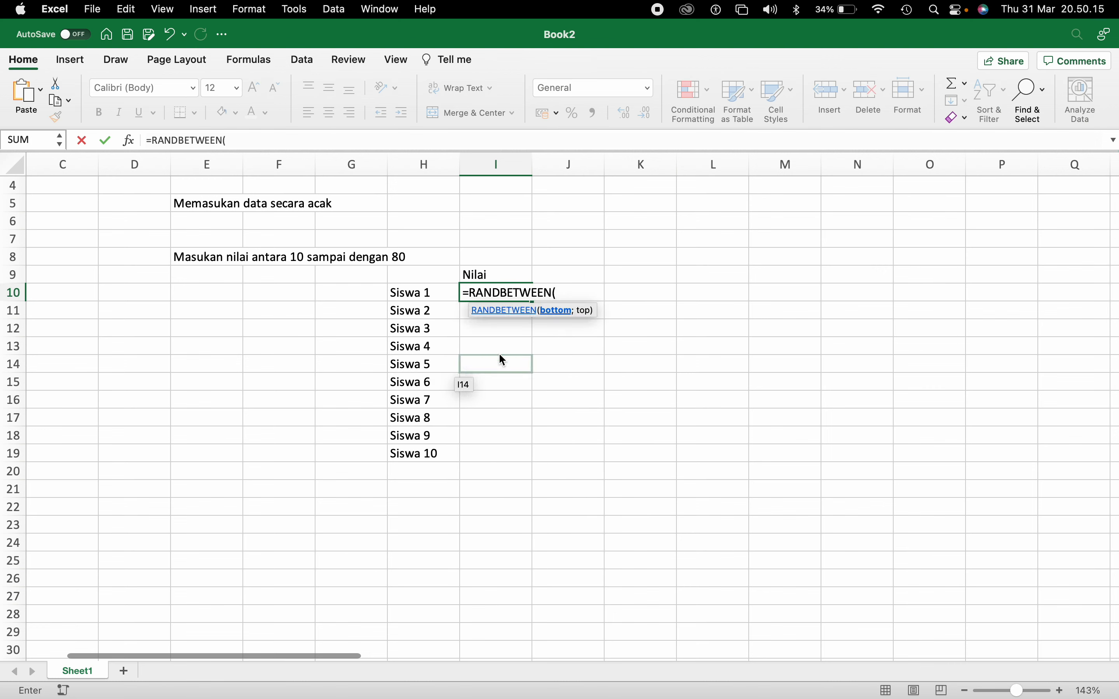
text(10;80)
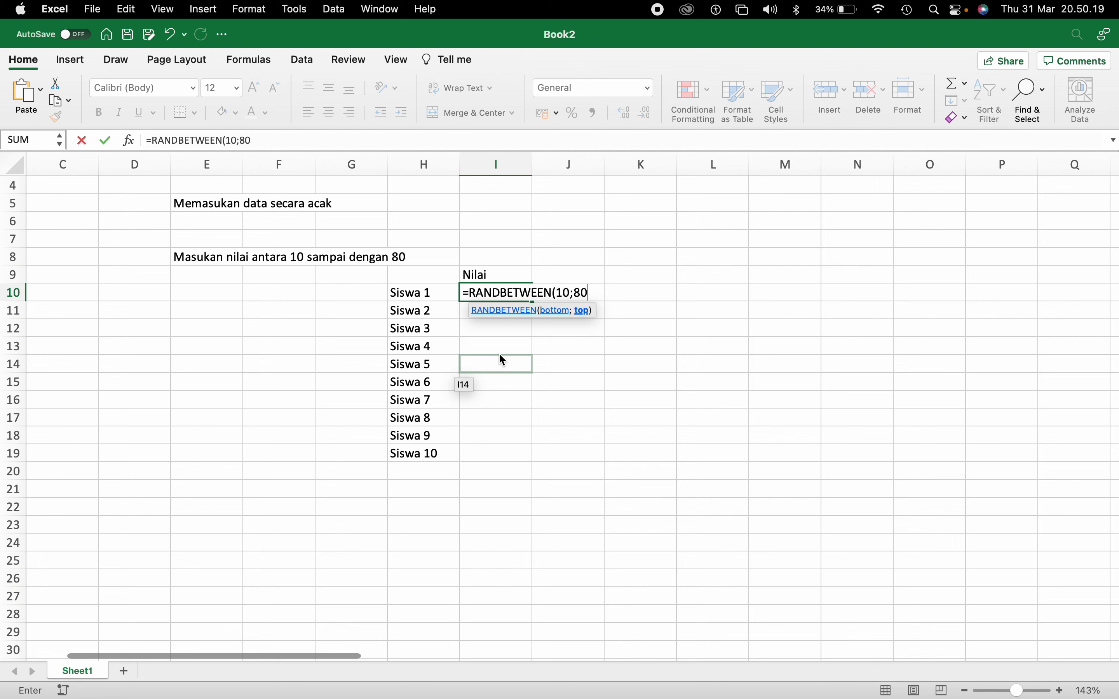
text())
click(498, 352)
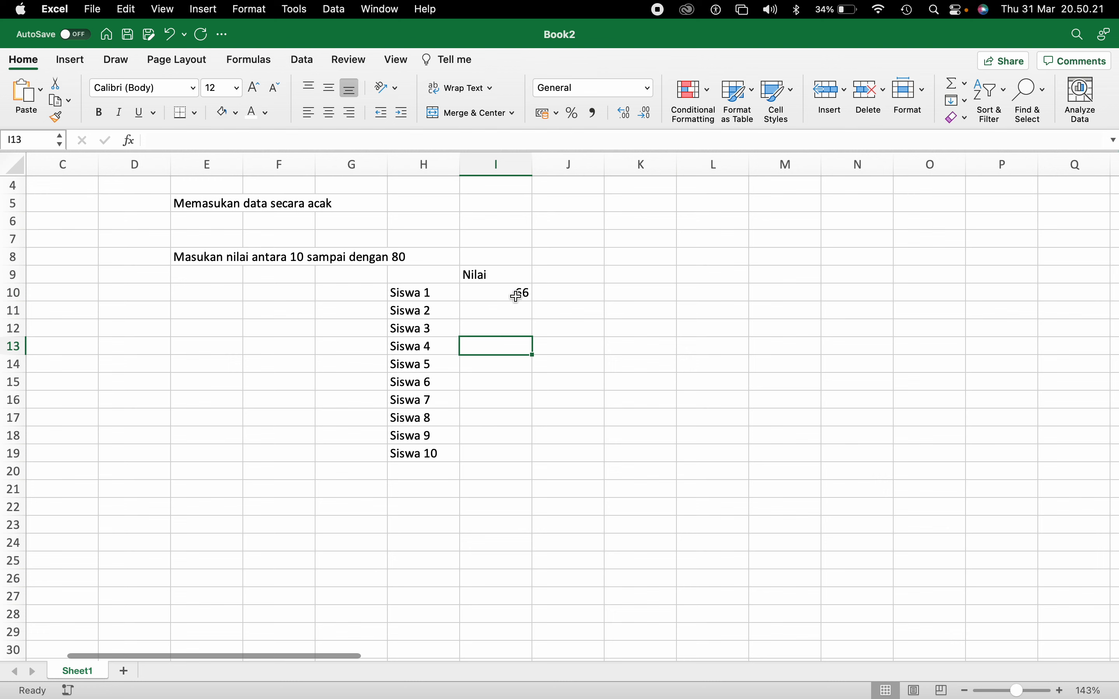
- Examine the bottom and top arguments of the RANDBETWEEN formula in I10 without changing them
click(517, 296)
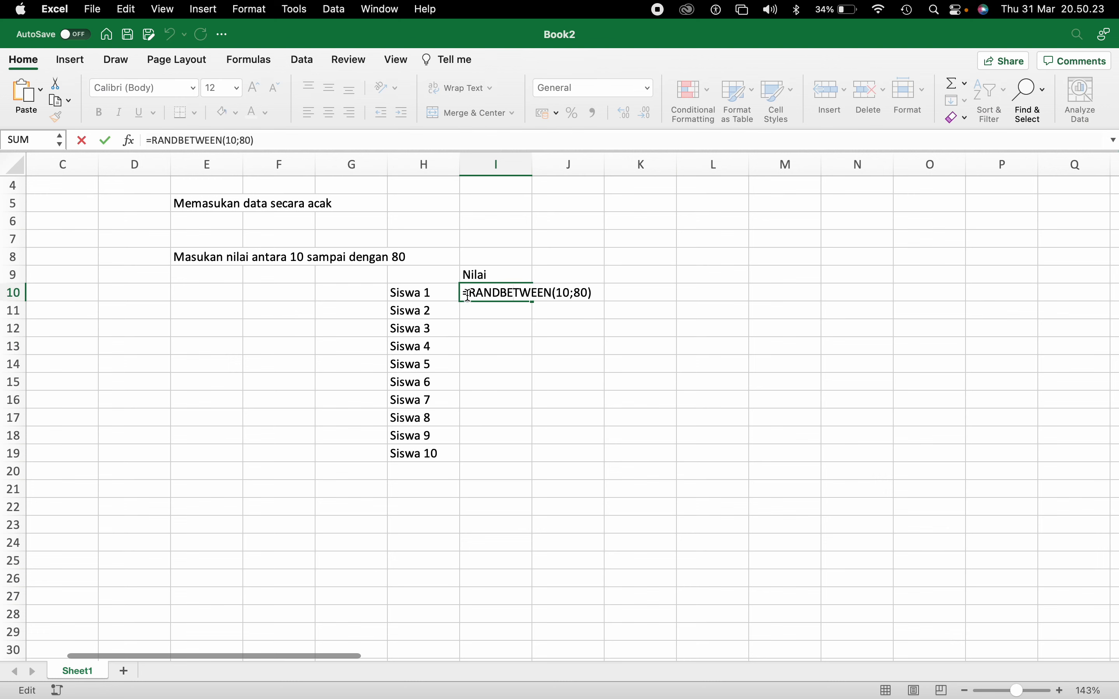
click(513, 292)
double_click(556, 289)
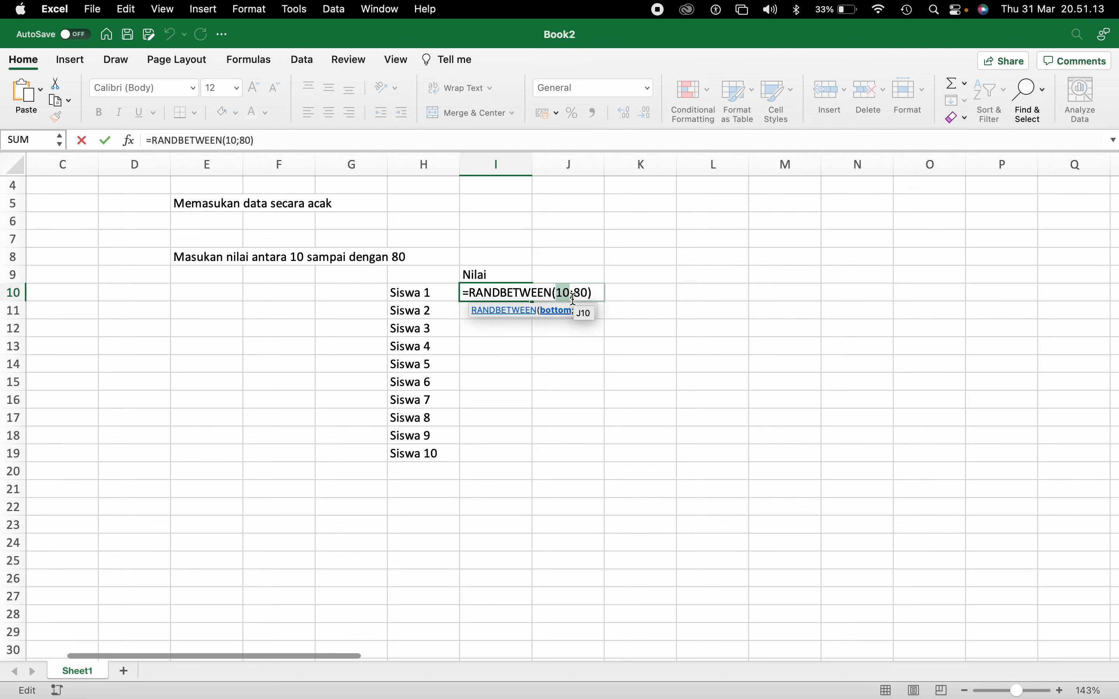
click(575, 295)
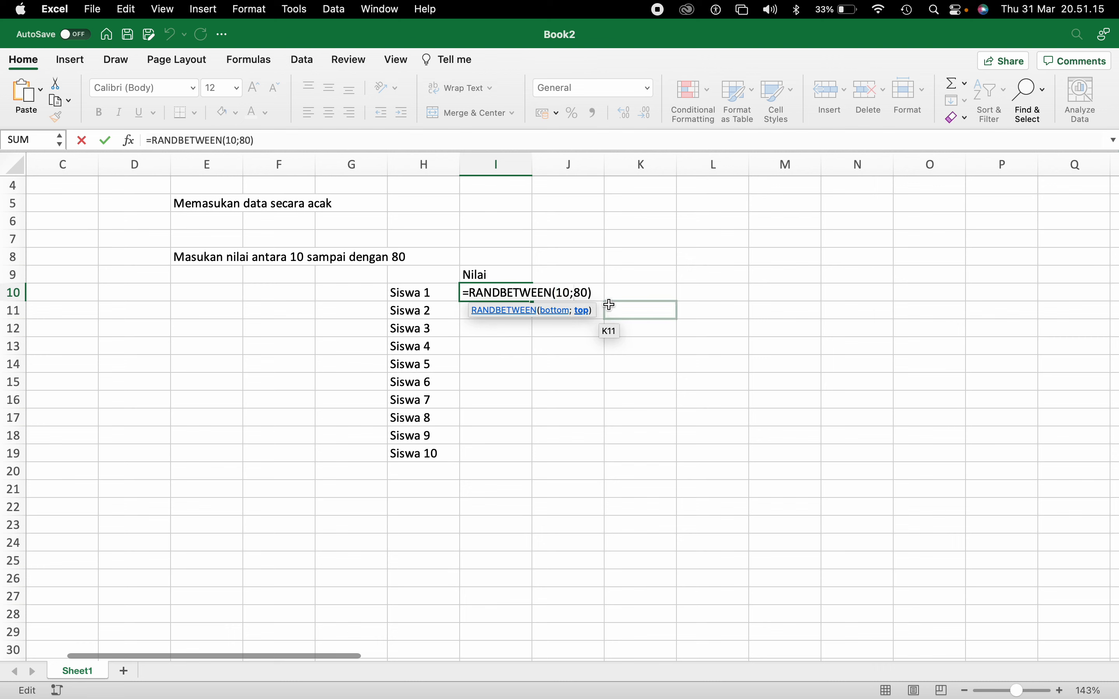
click(598, 290)
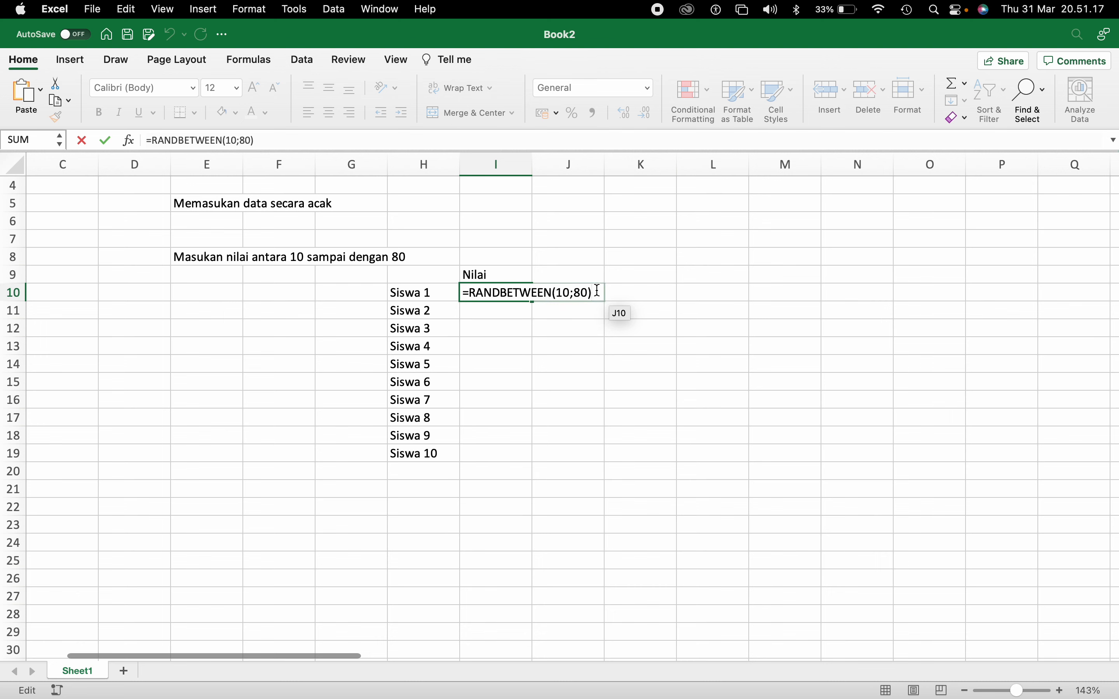
key(Return)
- Re-enter the formula in I10 unchanged and recalculate the sheet several times to regenerate its random value
click(513, 295)
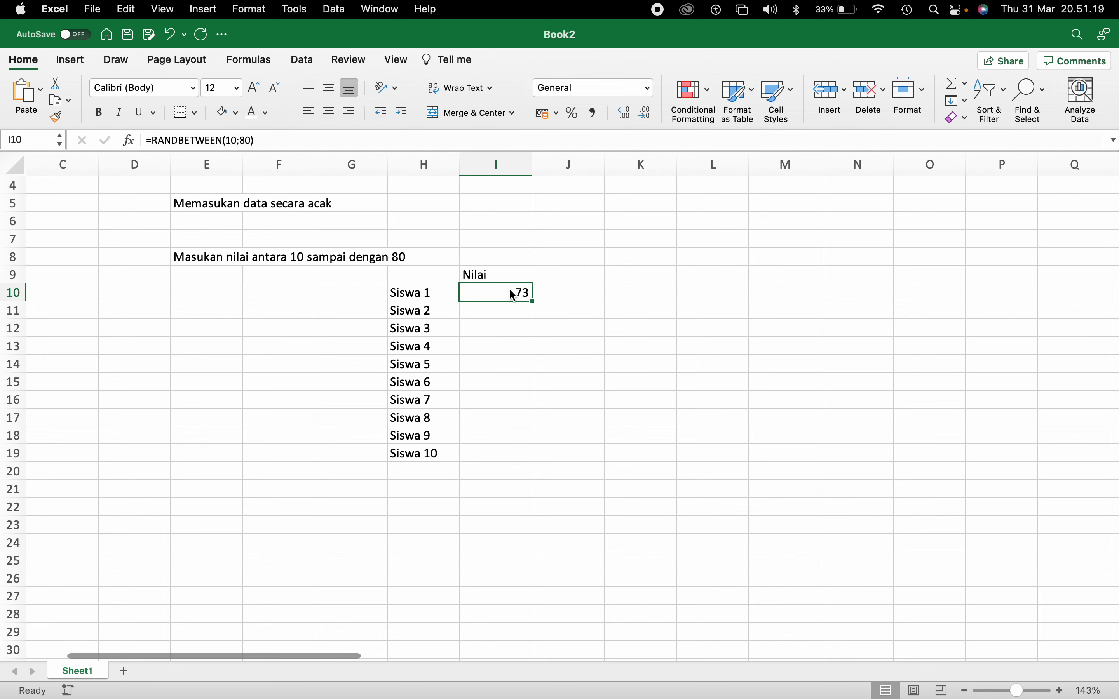
double_click(513, 295)
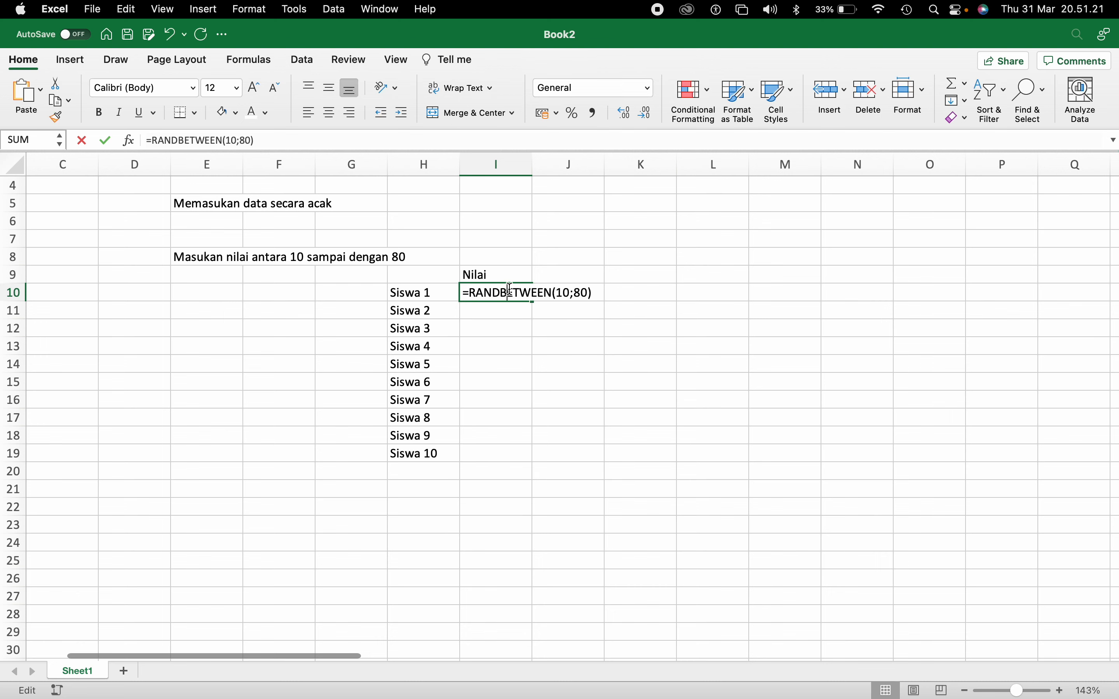
key(Return)
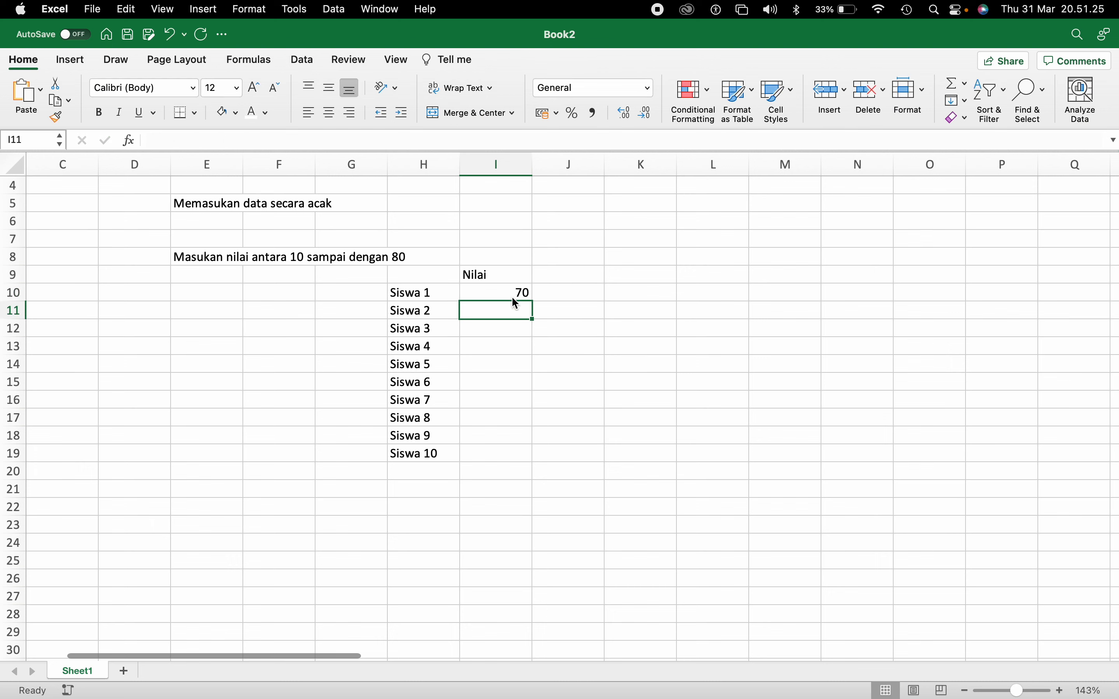
key(F9)
key(F9)
key(F9)
click(576, 326)
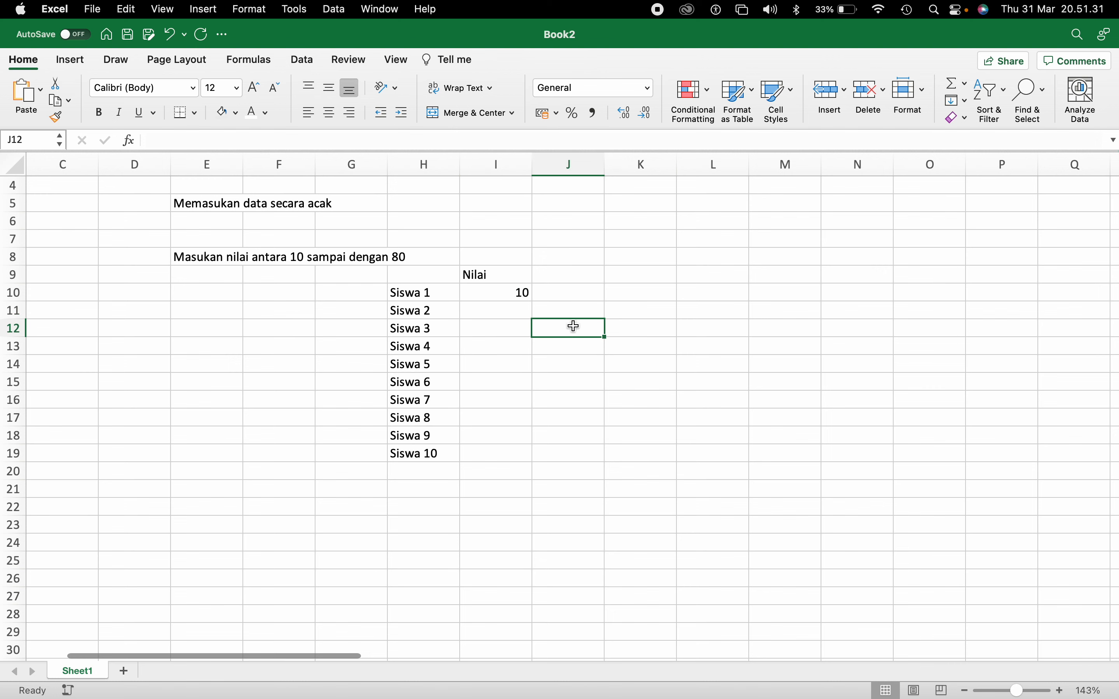
- Fill the RANDBETWEEN formula from I10 down to I19 and center column I horizontally
click(523, 294)
drag(530, 296, 521, 456)
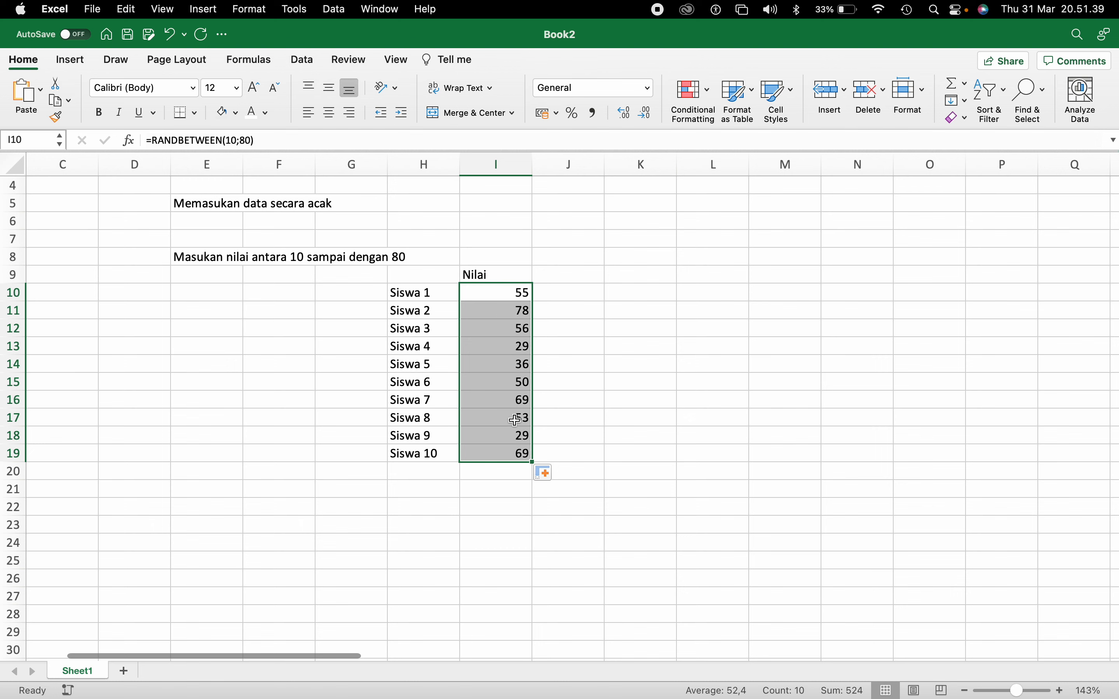
click(600, 343)
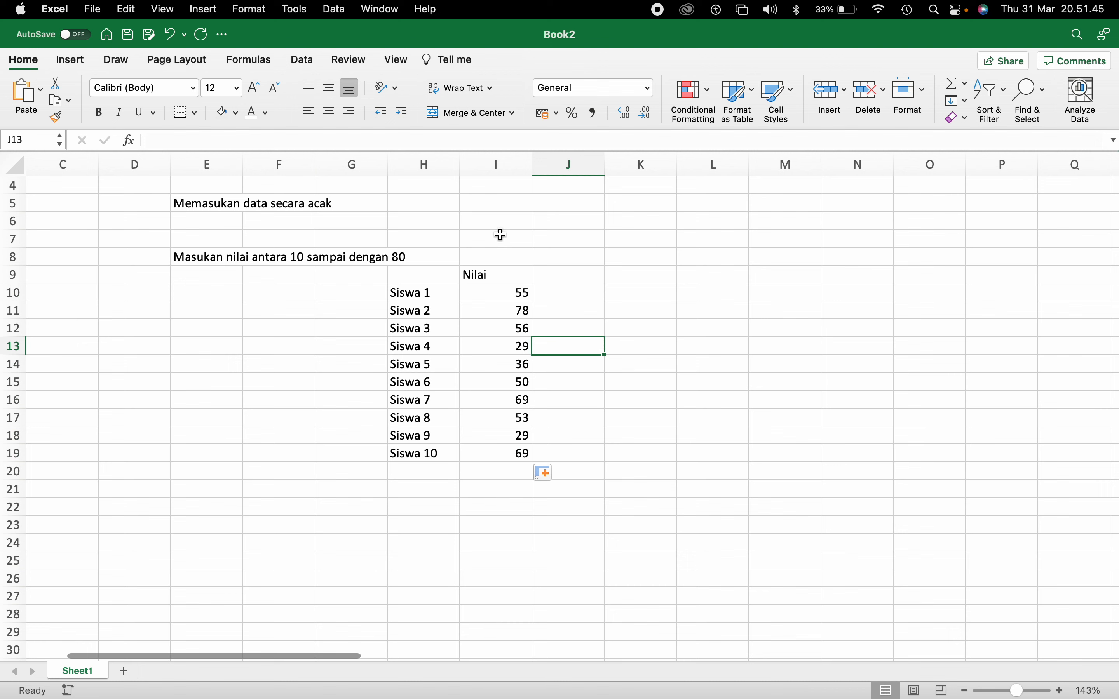
click(489, 162)
click(329, 112)
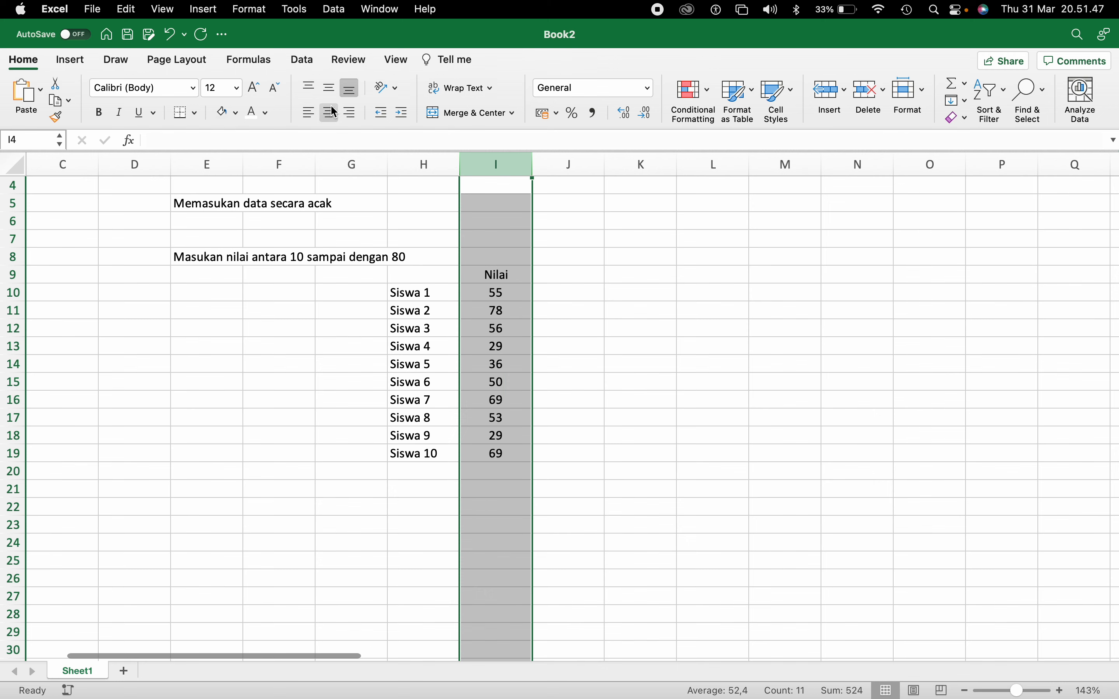
click(616, 380)
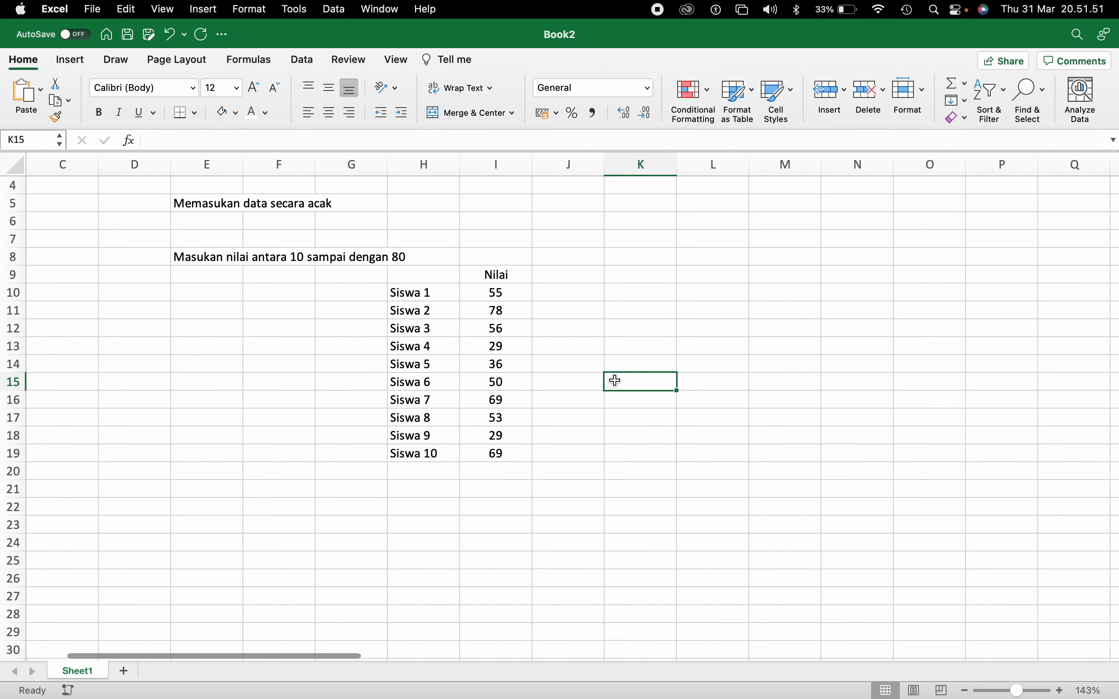
- Enter the label "Nilai" in cell D12, beside the student table
scroll(616, 381, up, 1)
scroll(615, 380, left, 1)
scroll(615, 381, left, 3)
scroll(615, 381, down, 1)
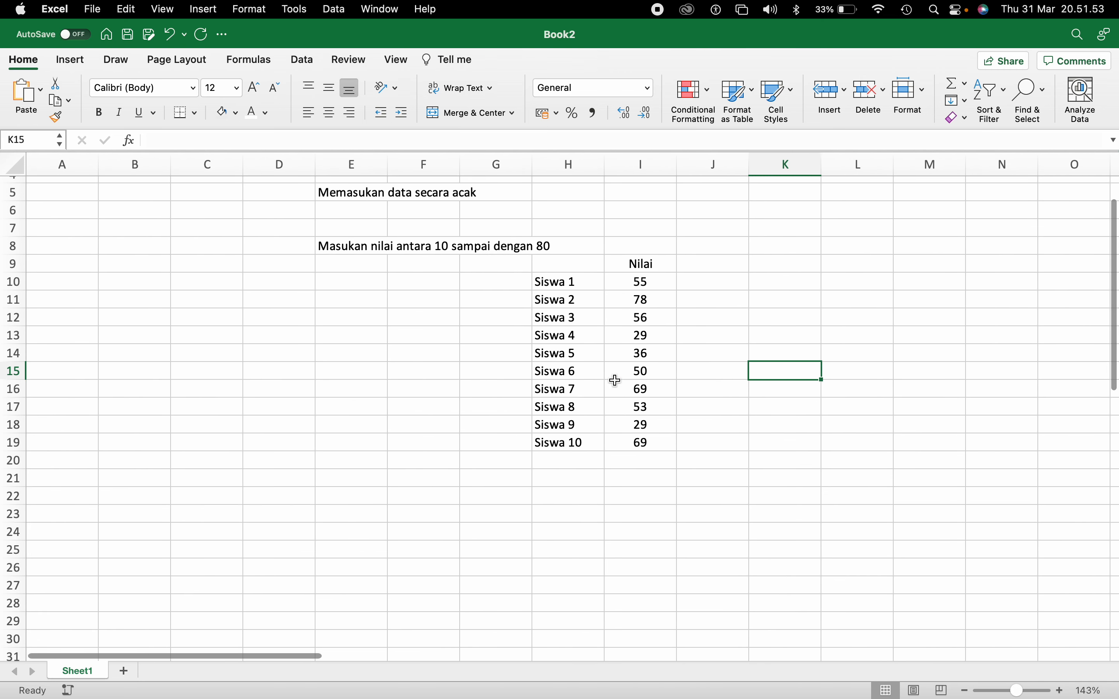
click(257, 318)
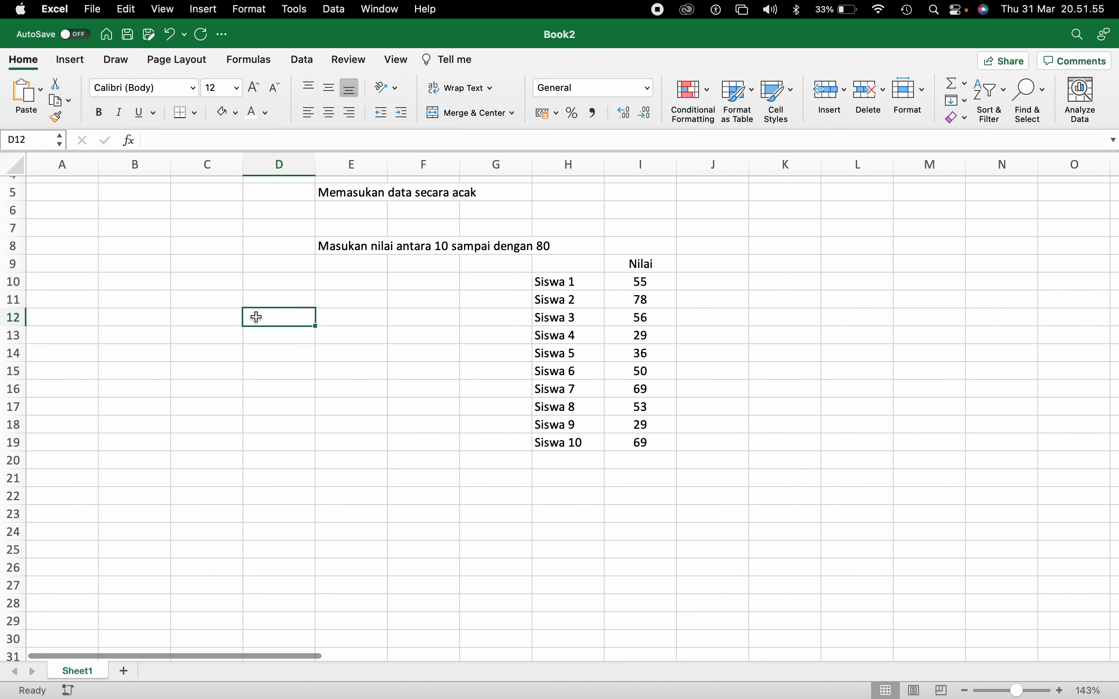
text(Nilai)
key(Return)
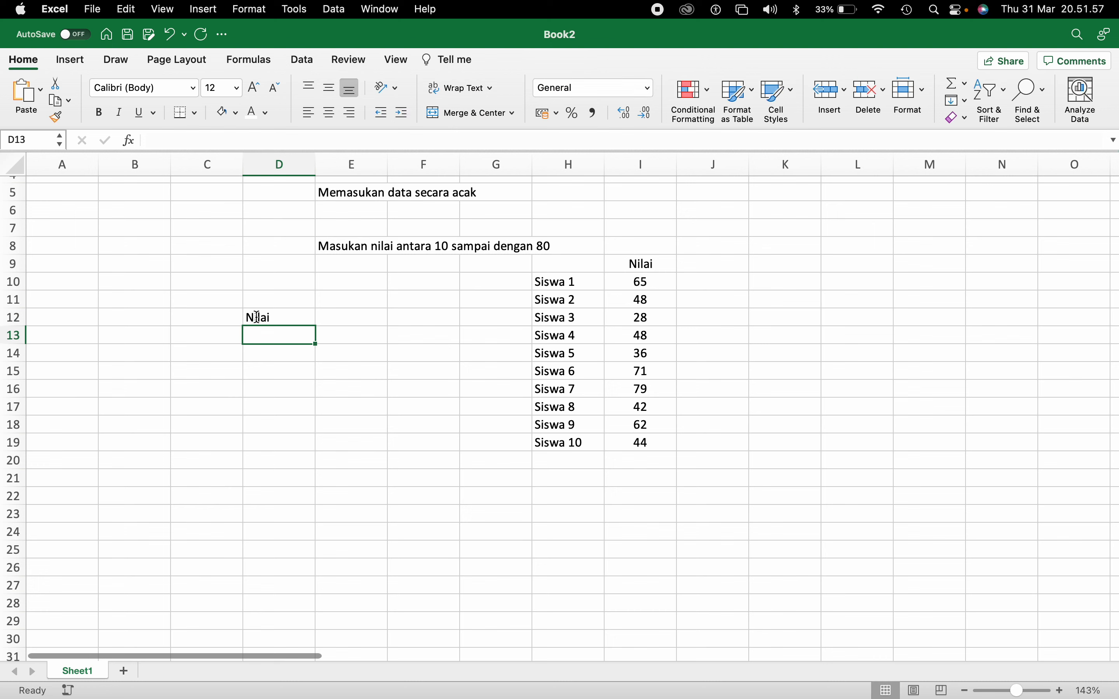
- Enter the scores 80, 65, 70, 90 and 40 in cells D13 to D17 below the "Nilai" label, correcting any mistyped entry
text(80)
key(Return)
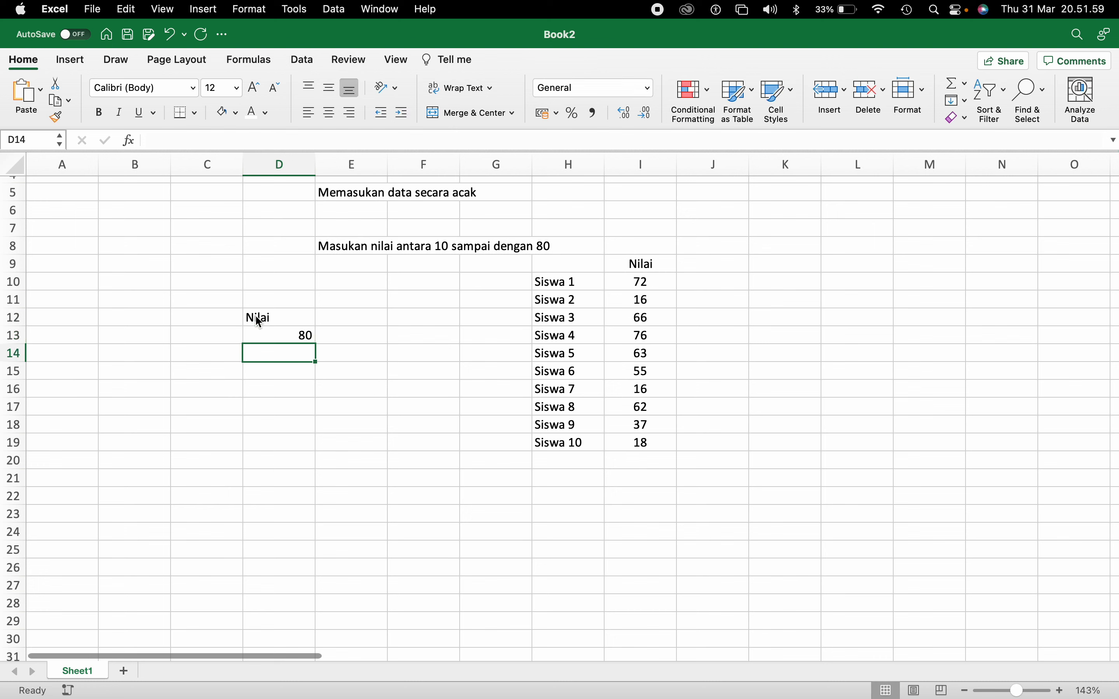
text(65)
key(Return)
text(70)
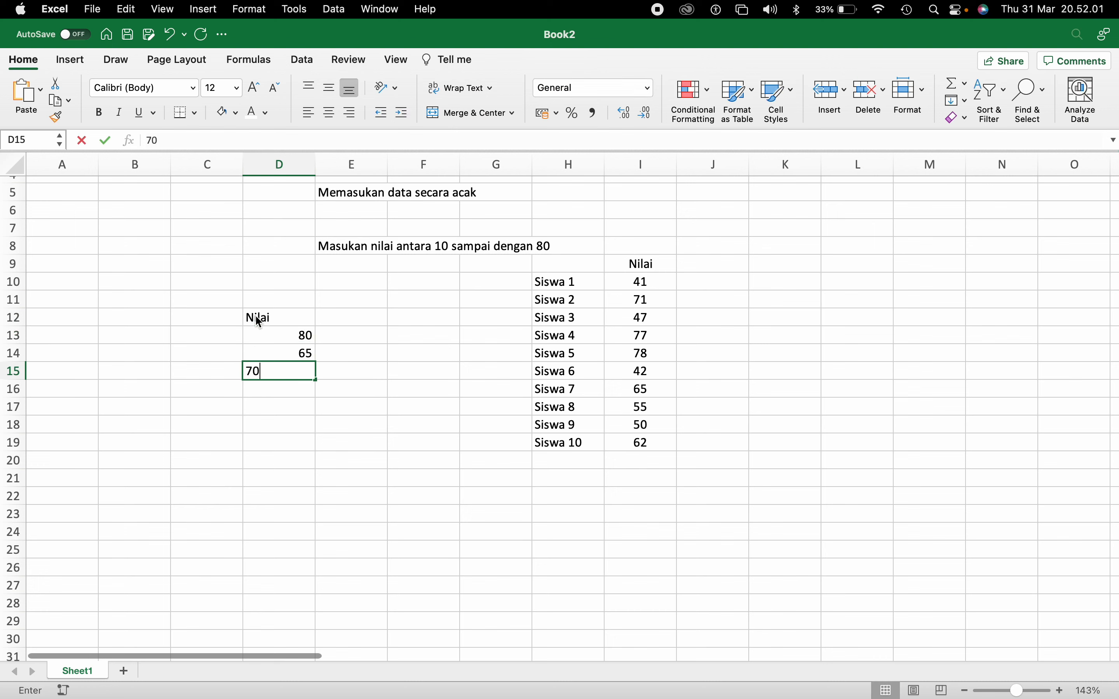
text(90)
key(Return)
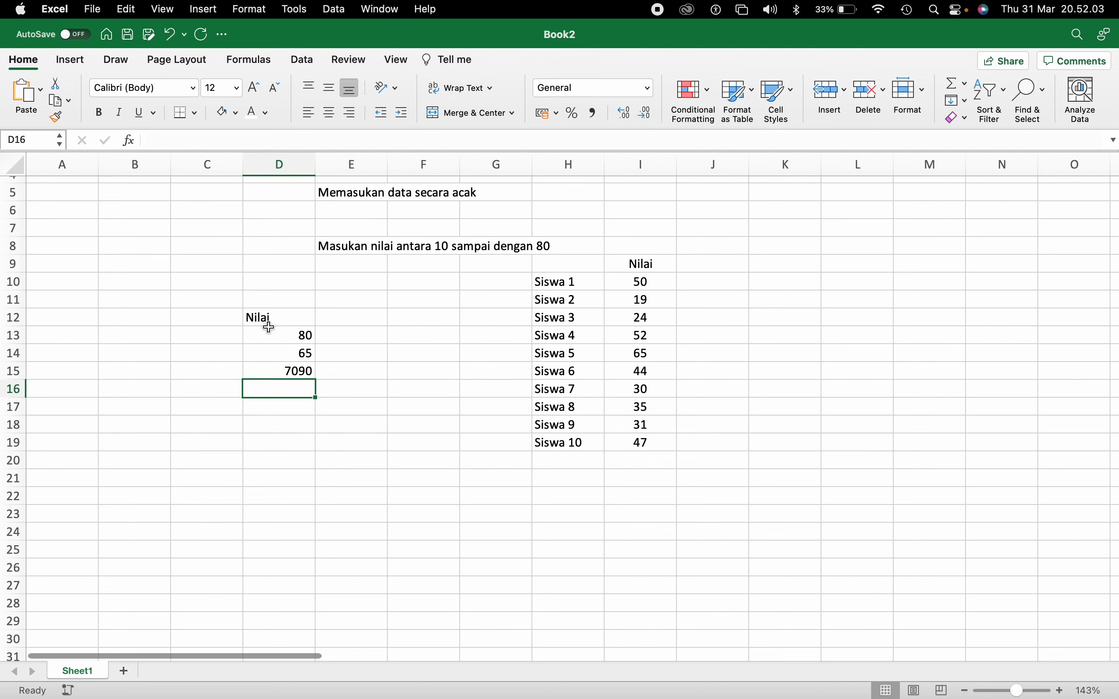
click(289, 376)
text(70)
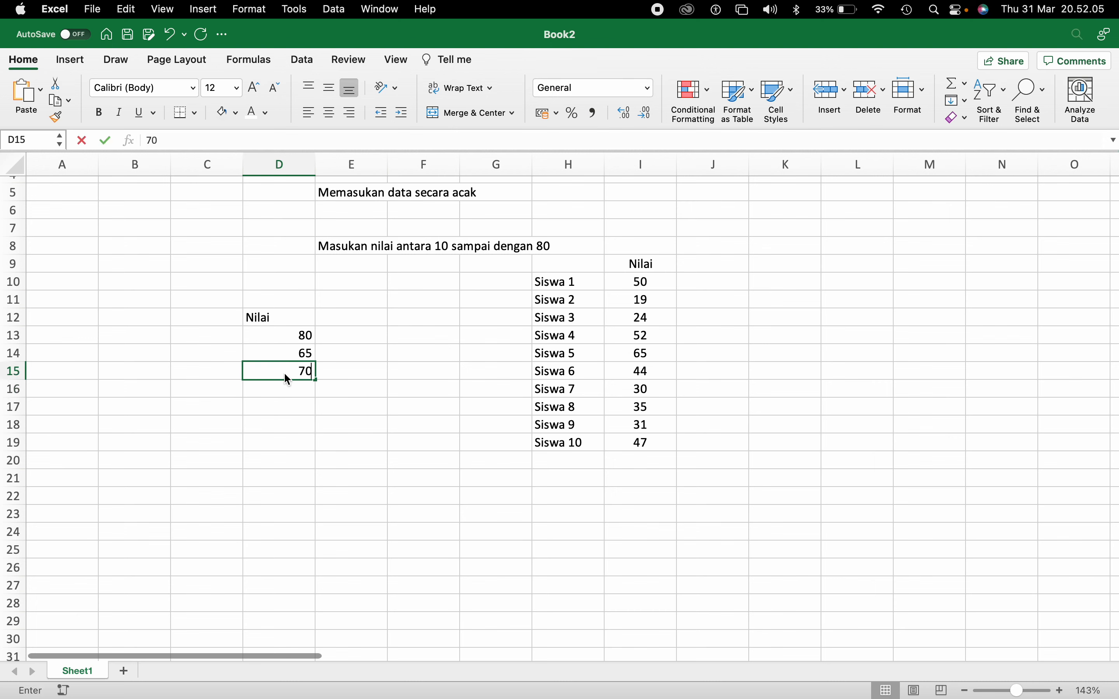
key(Return)
text(90)
key(Return)
text(4)
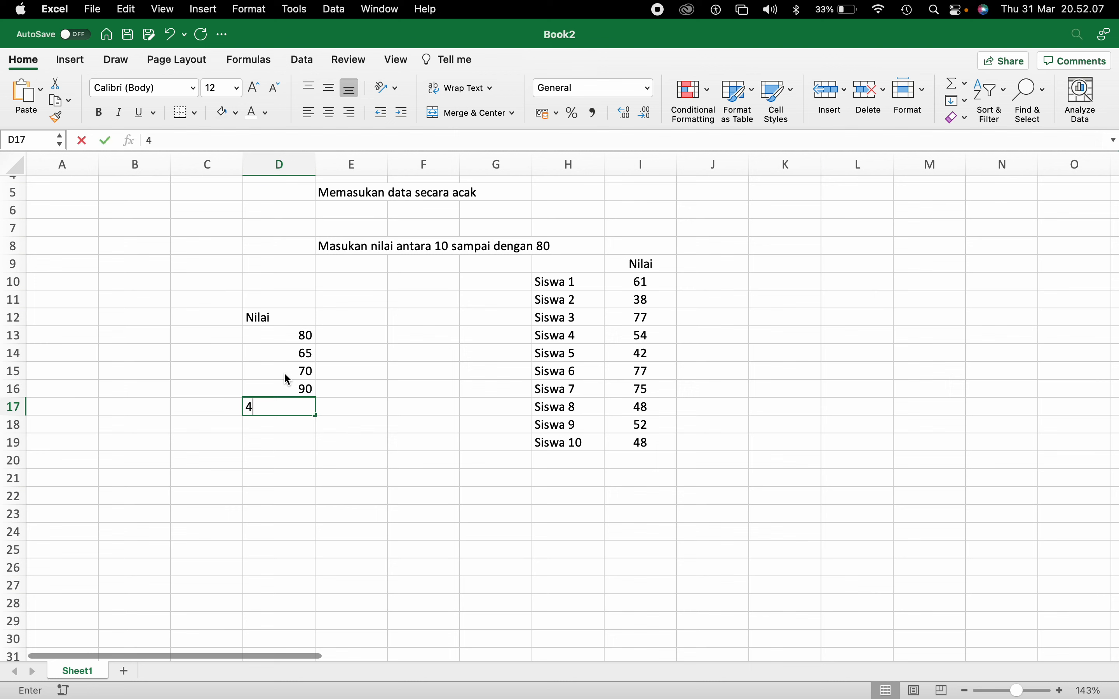
text(0)
key(Return)
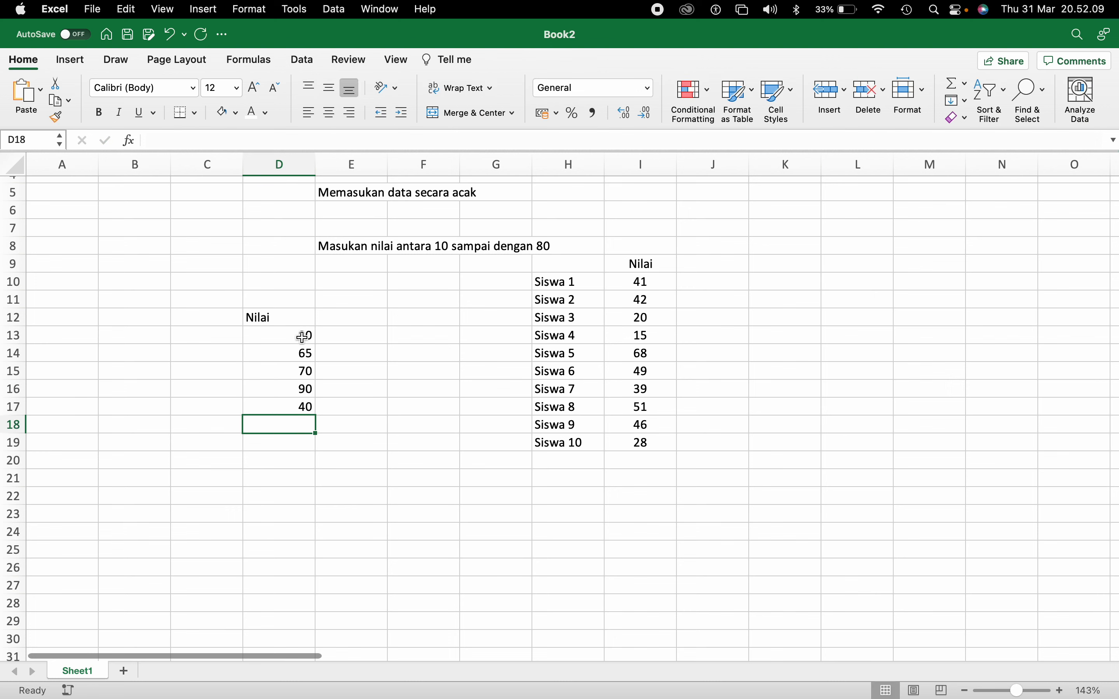
- Enter 80 in F13, replace it with 90, and enter 80 in F14
click(299, 333)
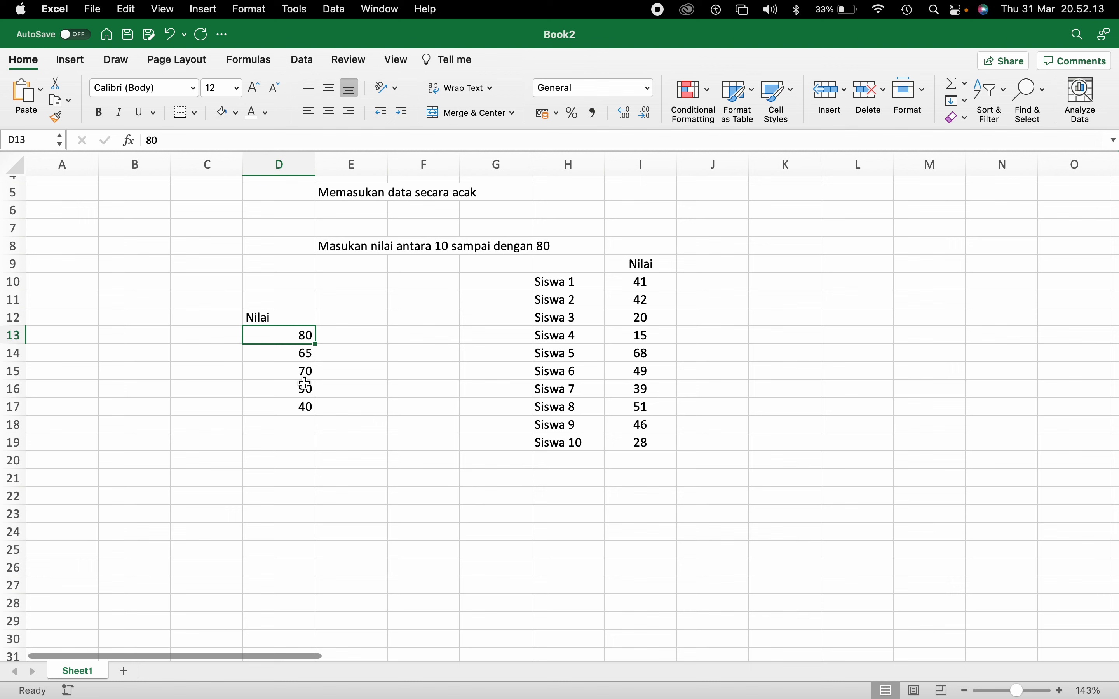
click(365, 342)
key(Right)
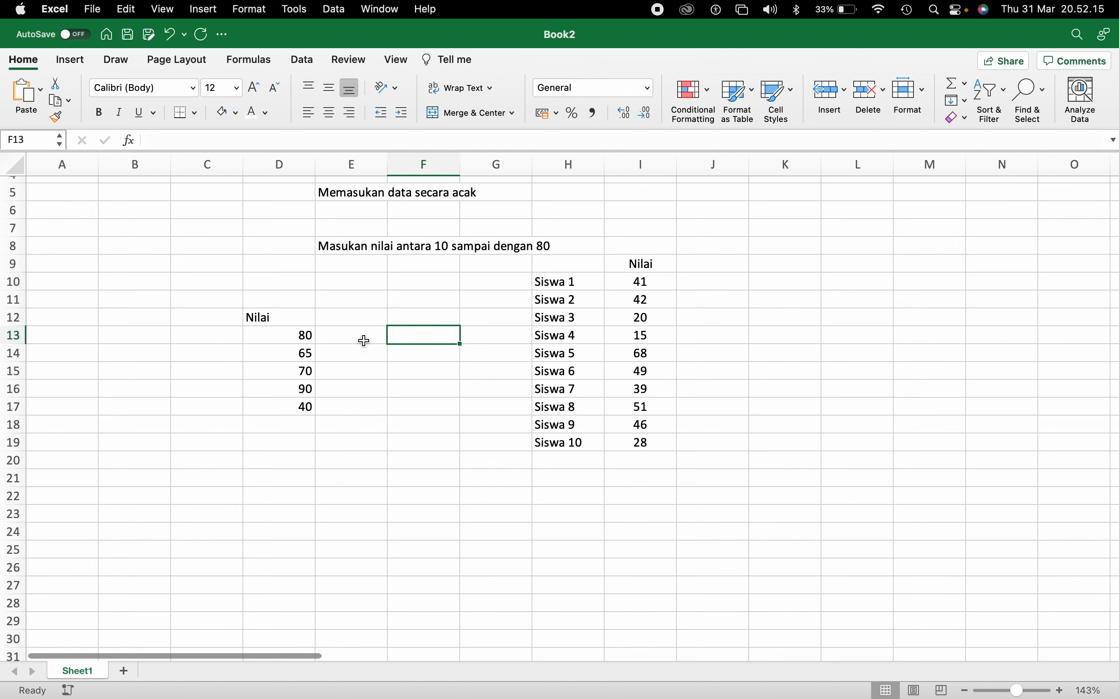
text(80)
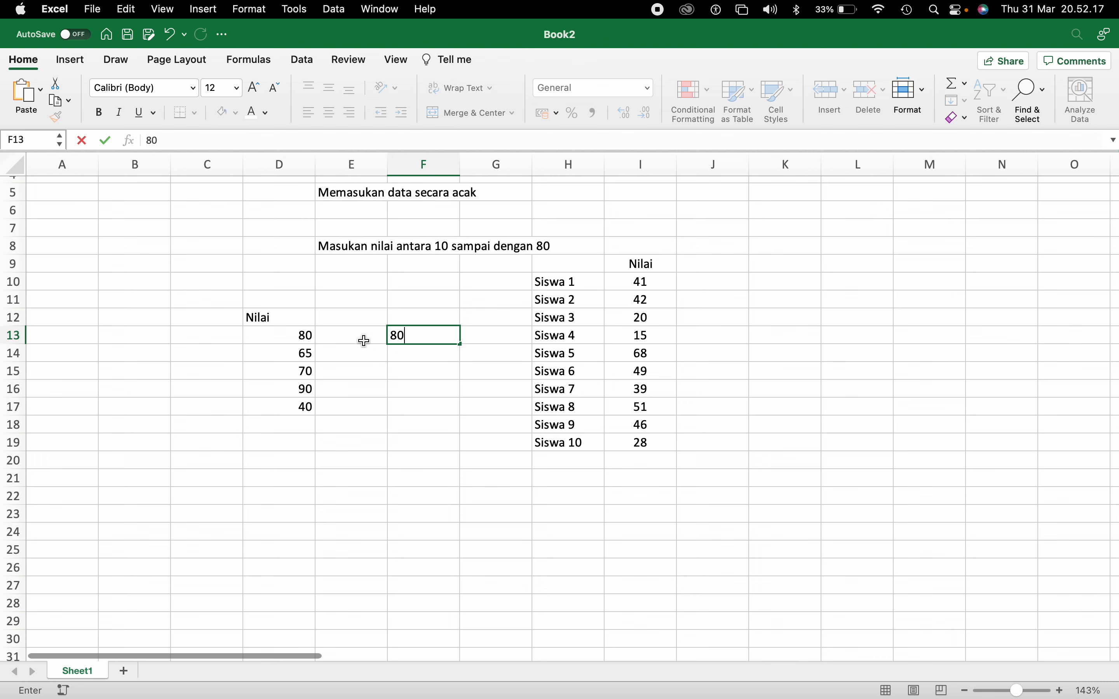
key(Return)
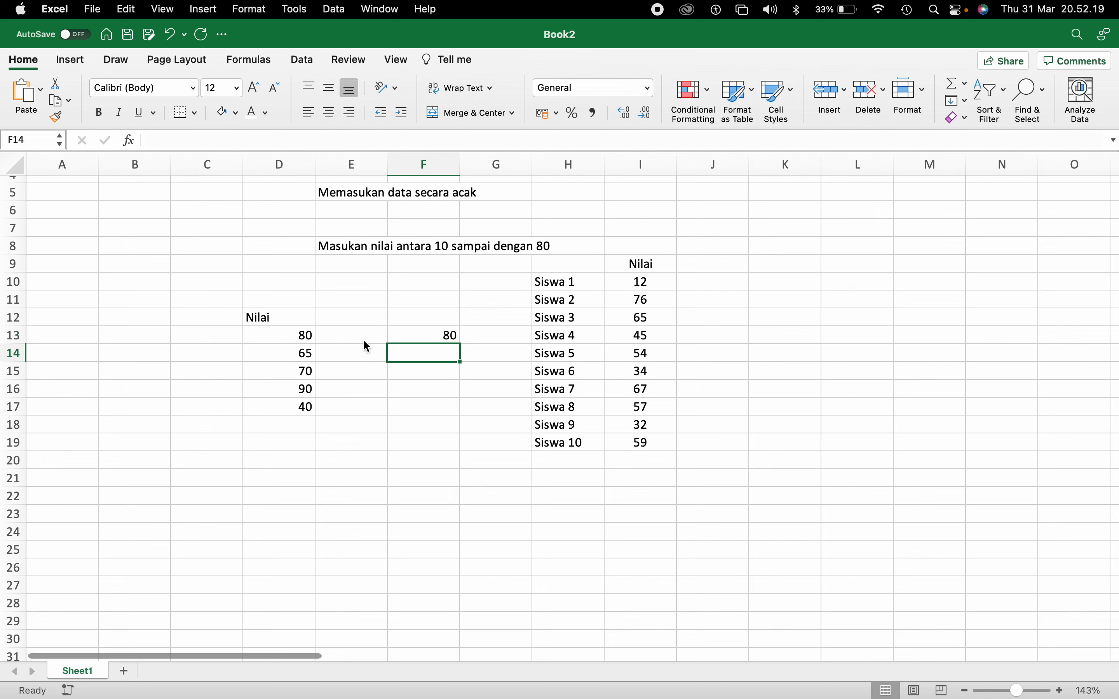
key(Up)
text(90)
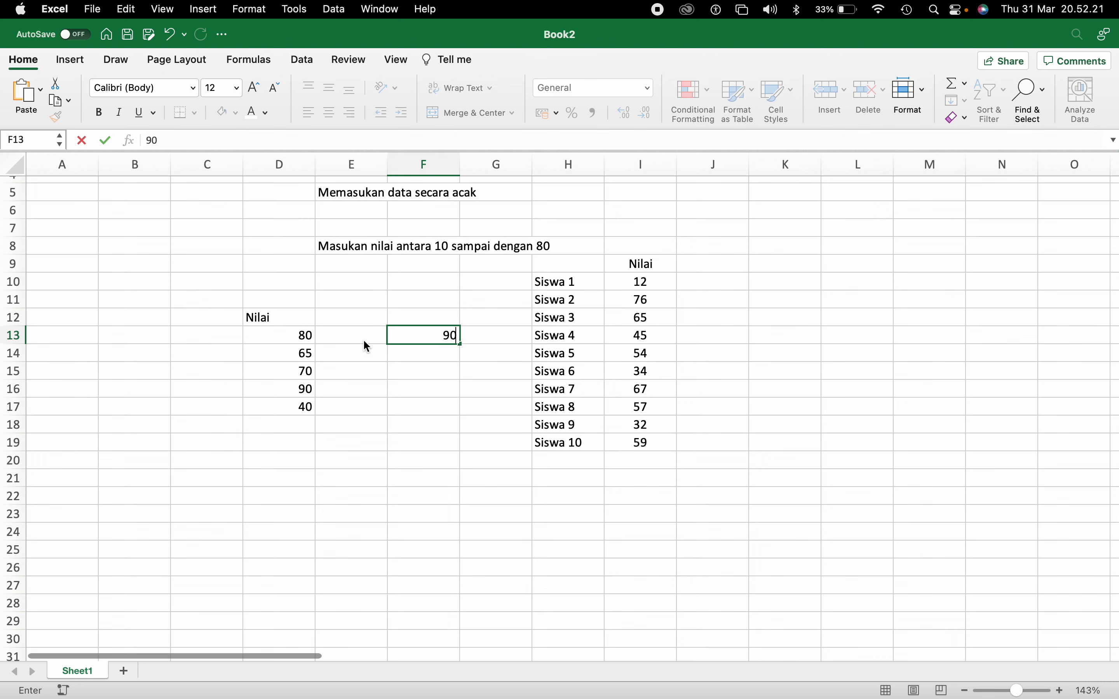
key(Return)
text(80)
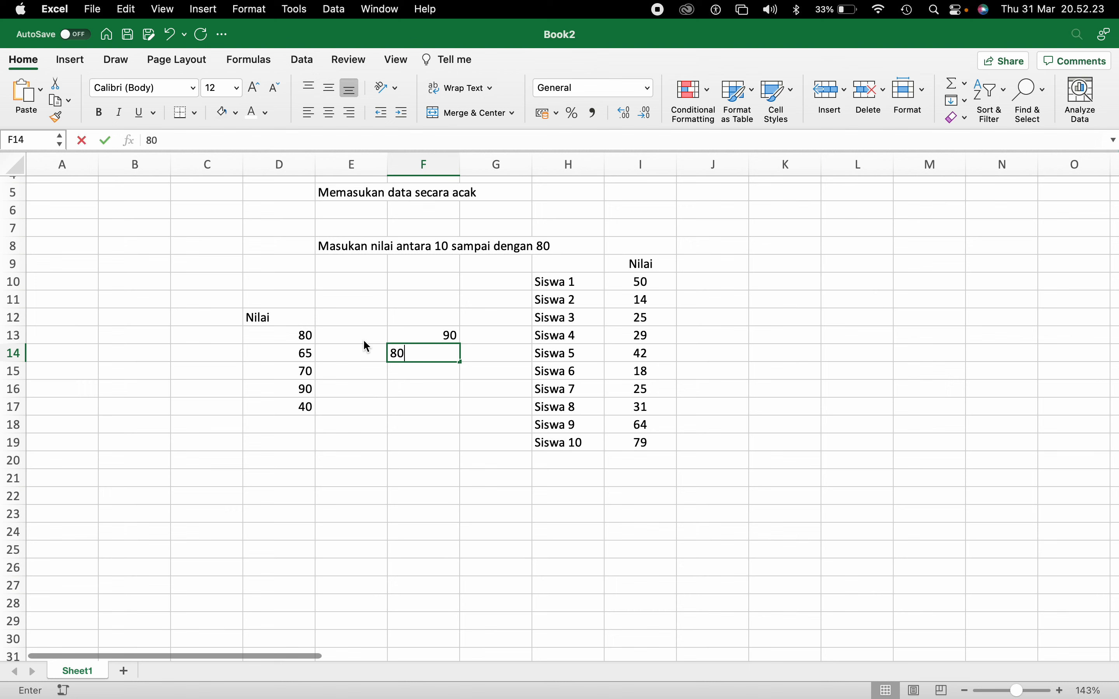
key(Return)
- Clear the sample numbers from cells F13 and F14
click(421, 335)
drag(420, 334, 419, 349)
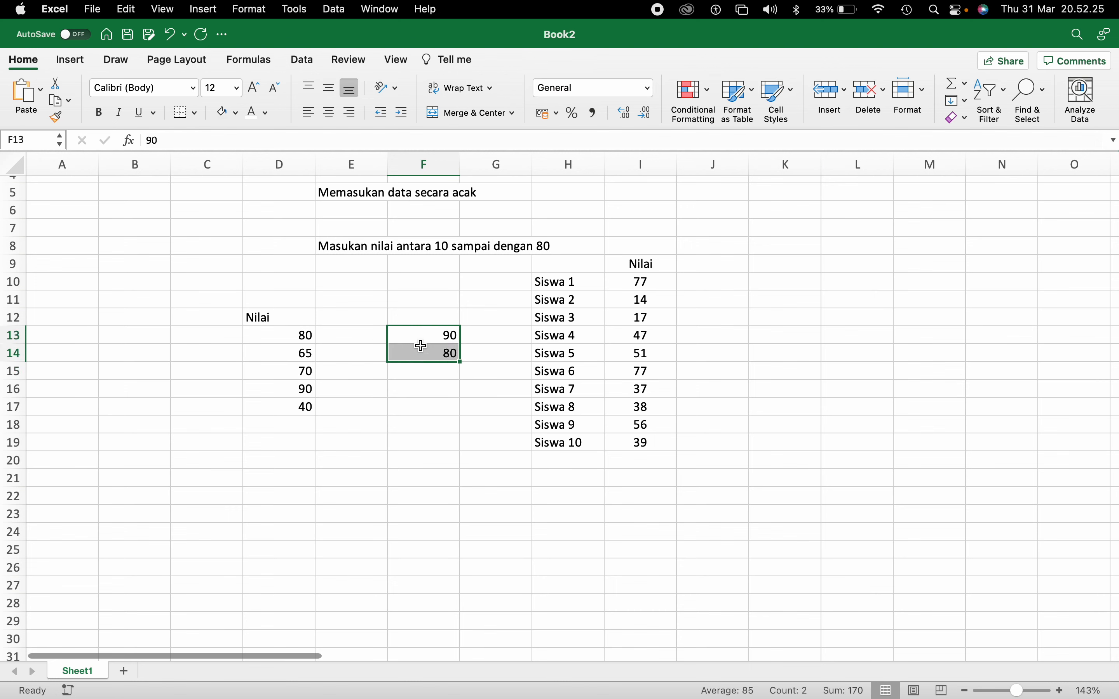
key(Delete)
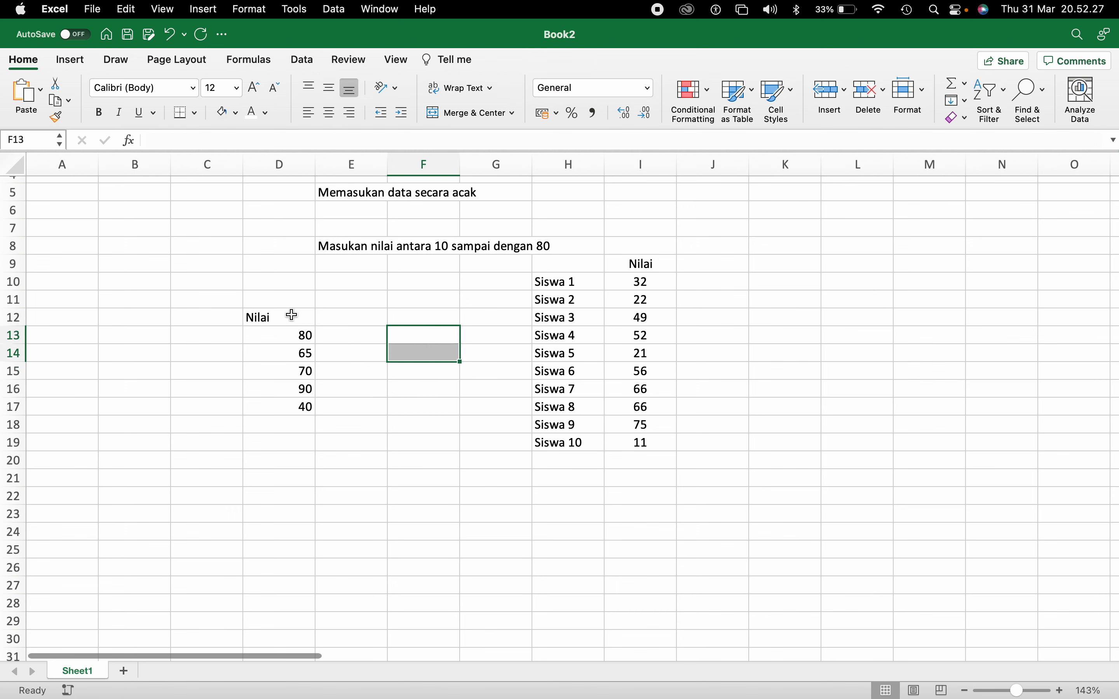
- Sort the "Nilai" scores in D12:D17 from smallest to largest, followed by a sort from largest to smallest
click(292, 315)
drag(292, 315, 306, 406)
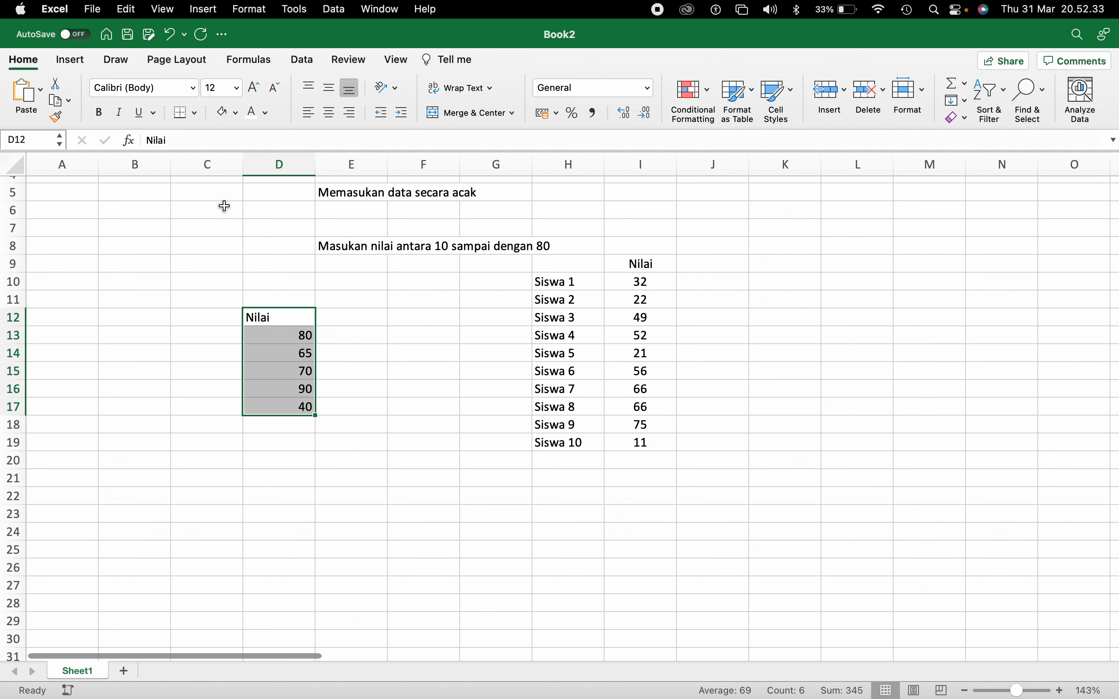
click(402, 367)
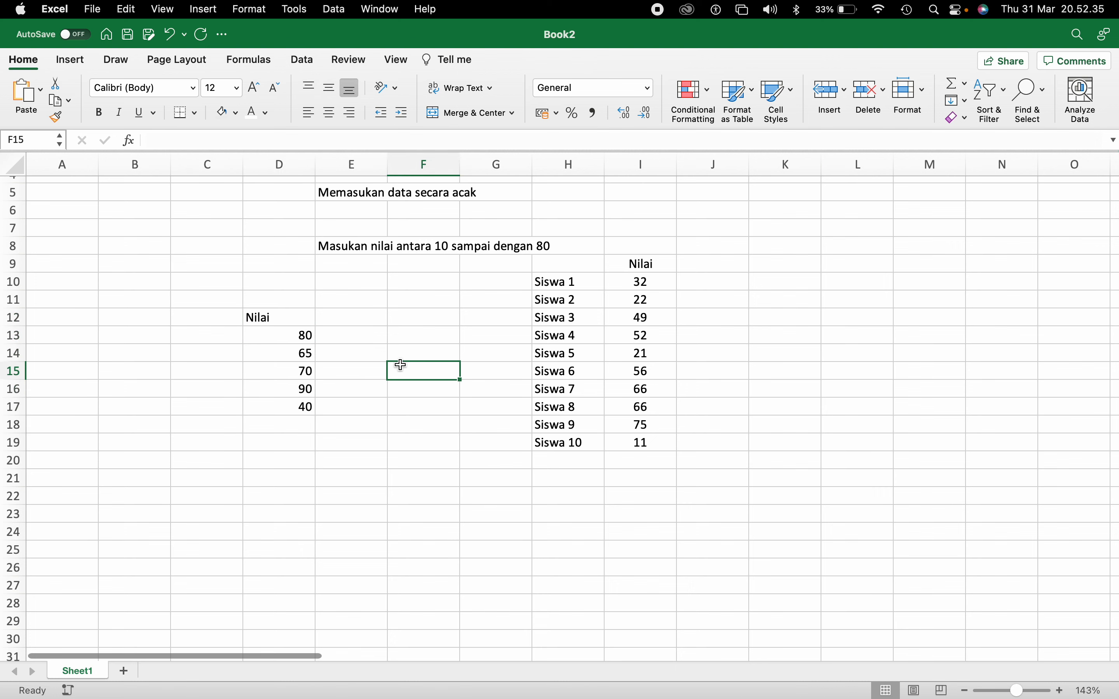
drag(290, 316, 292, 407)
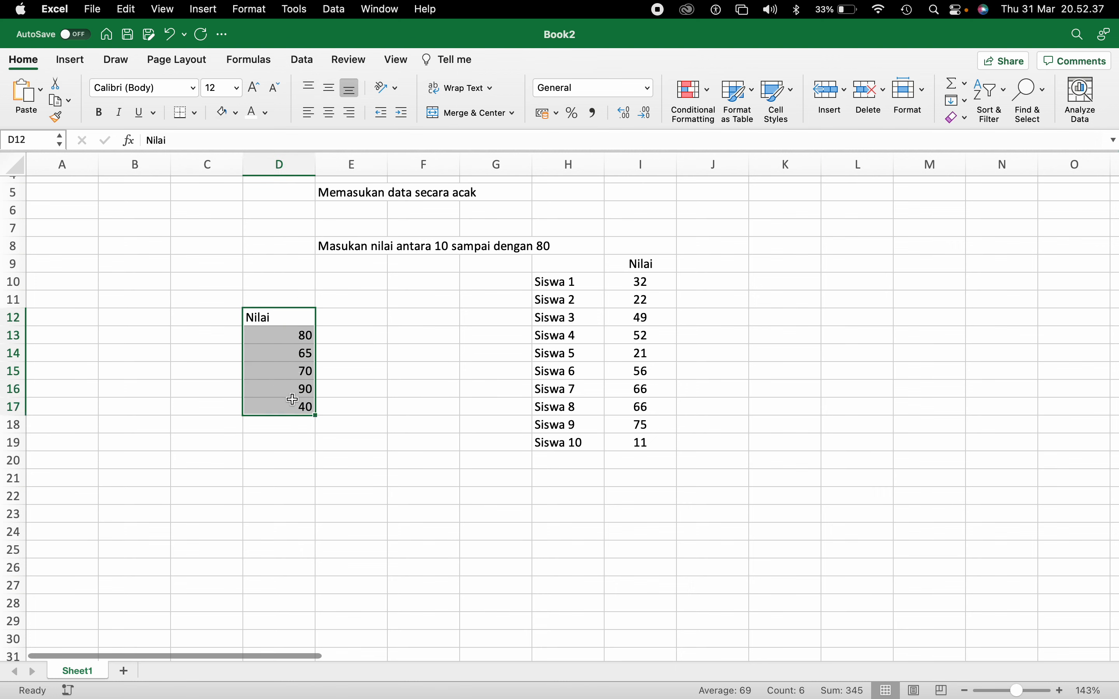
click(305, 62)
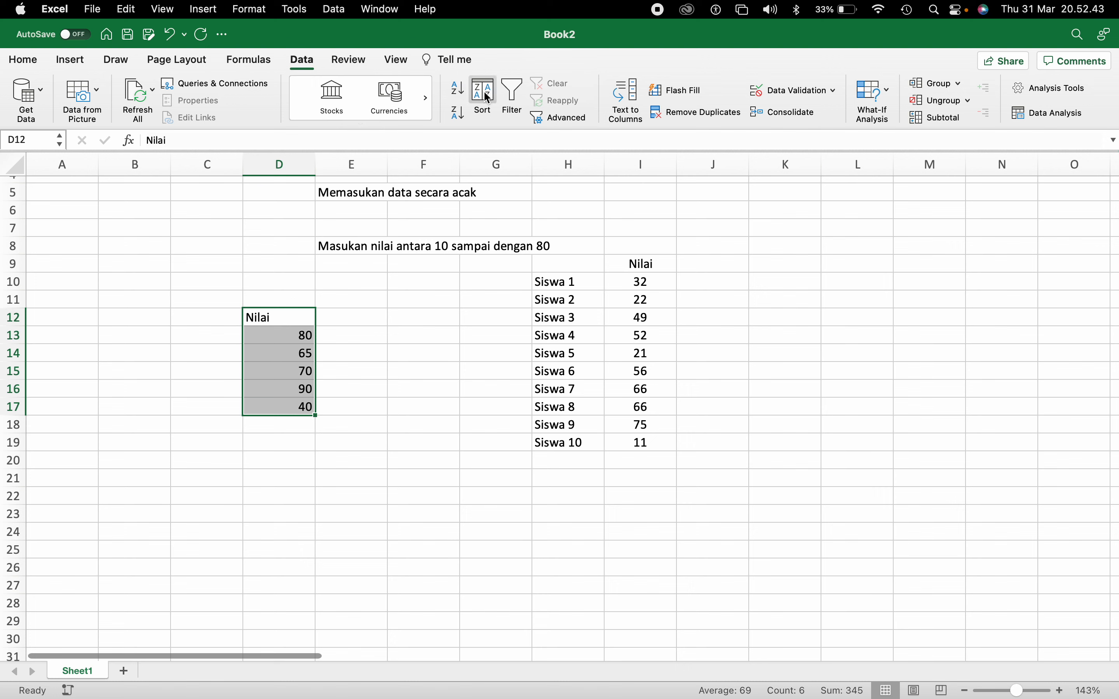
click(458, 95)
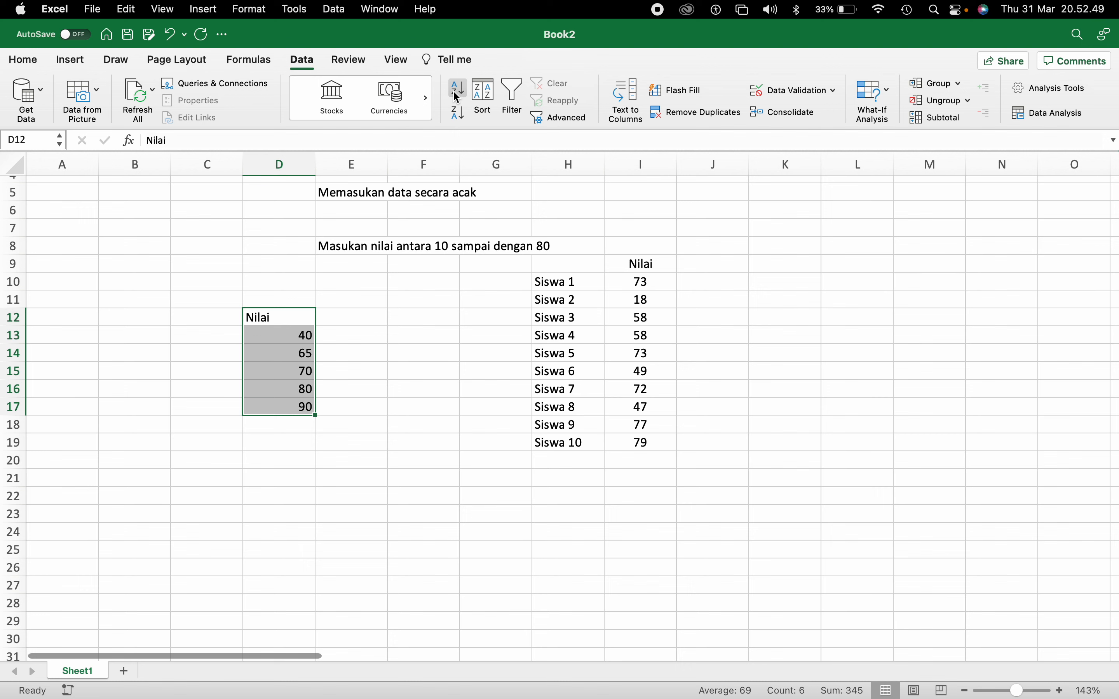
click(458, 114)
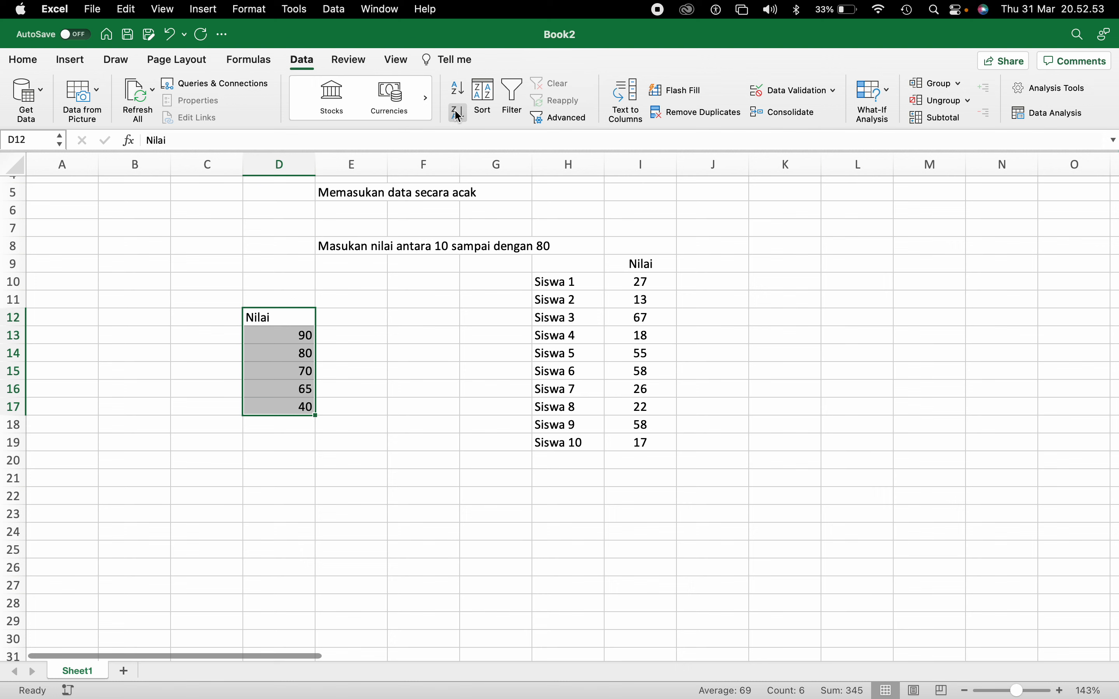
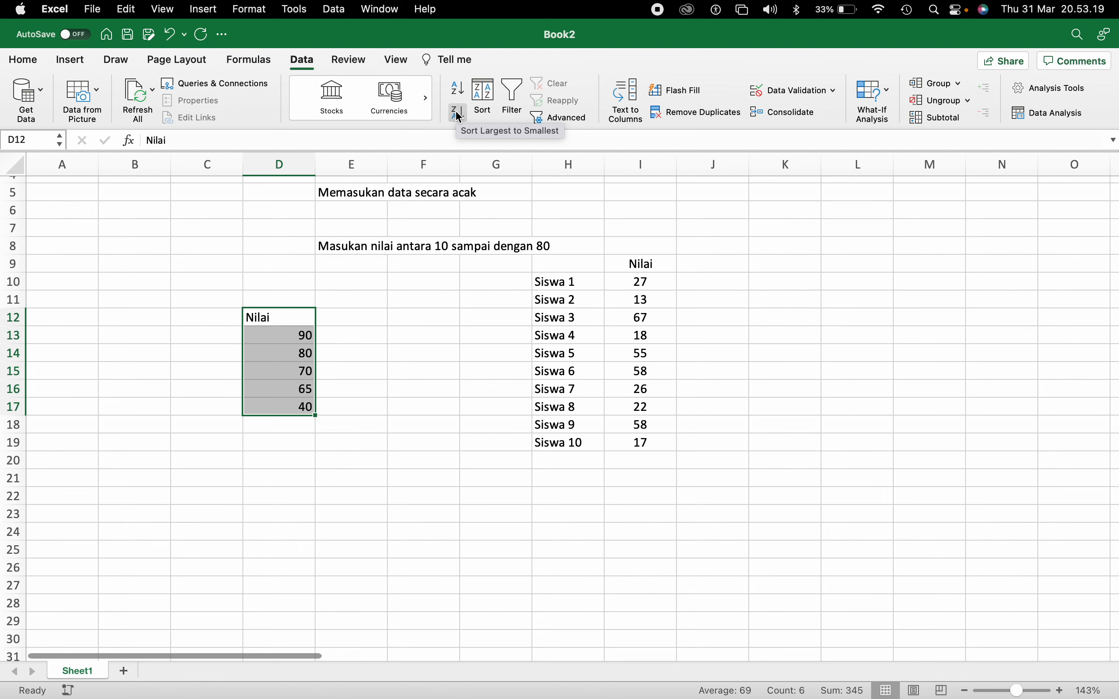
- Switch the D12:D17 sort to ascending order and back to descending order
click(457, 121)
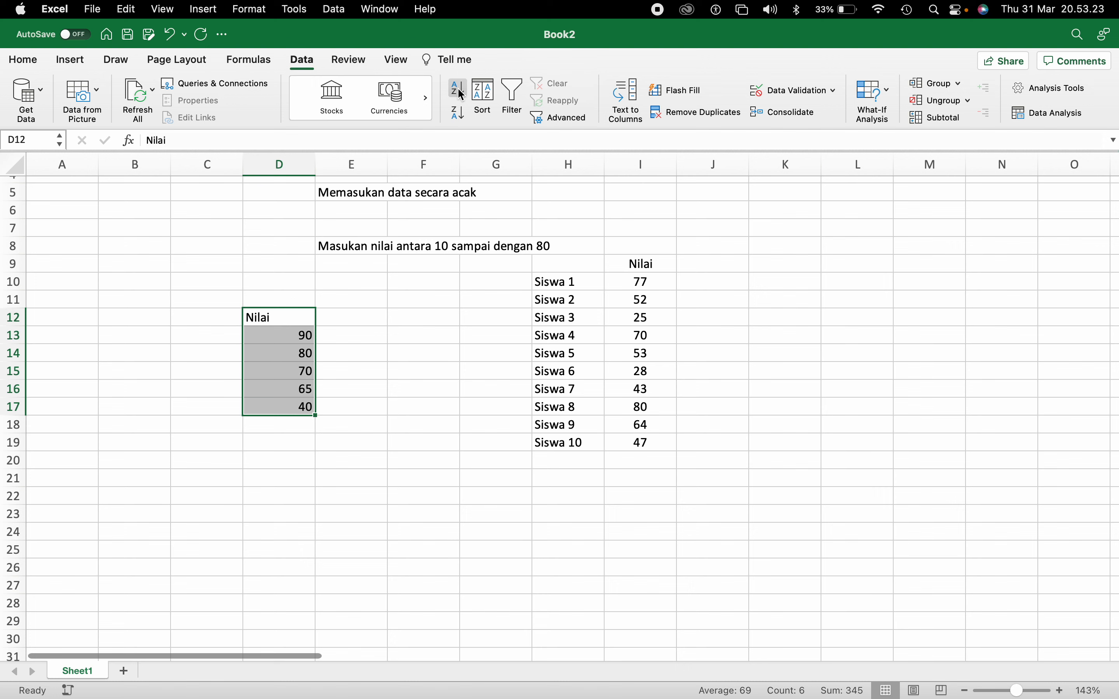
click(460, 93)
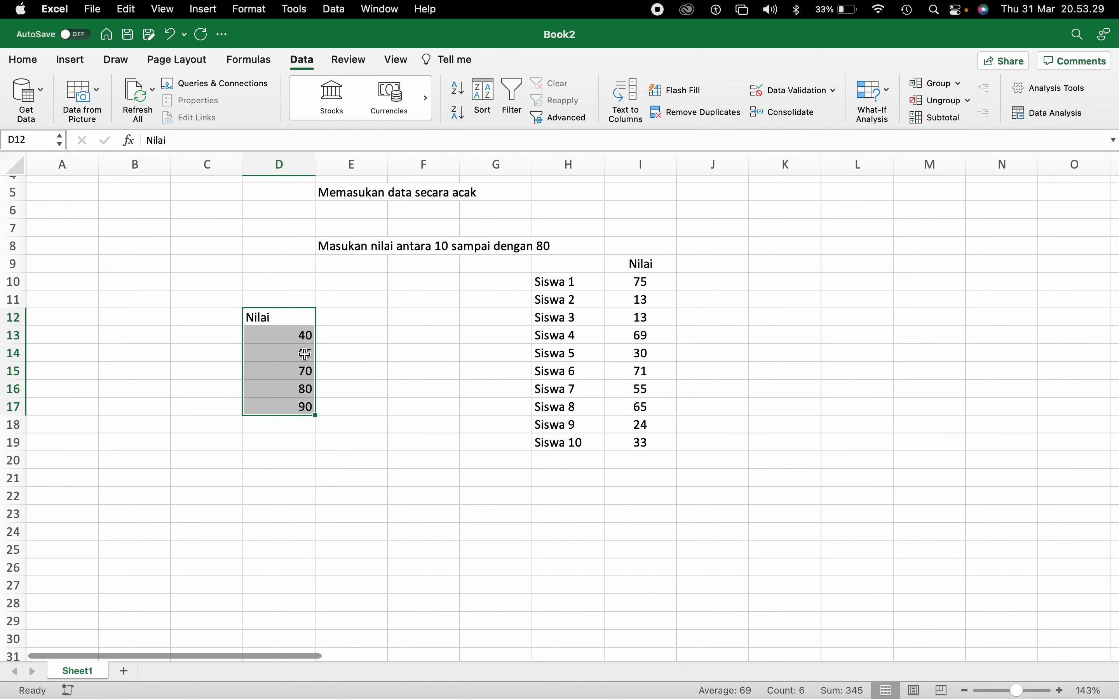
click(457, 113)
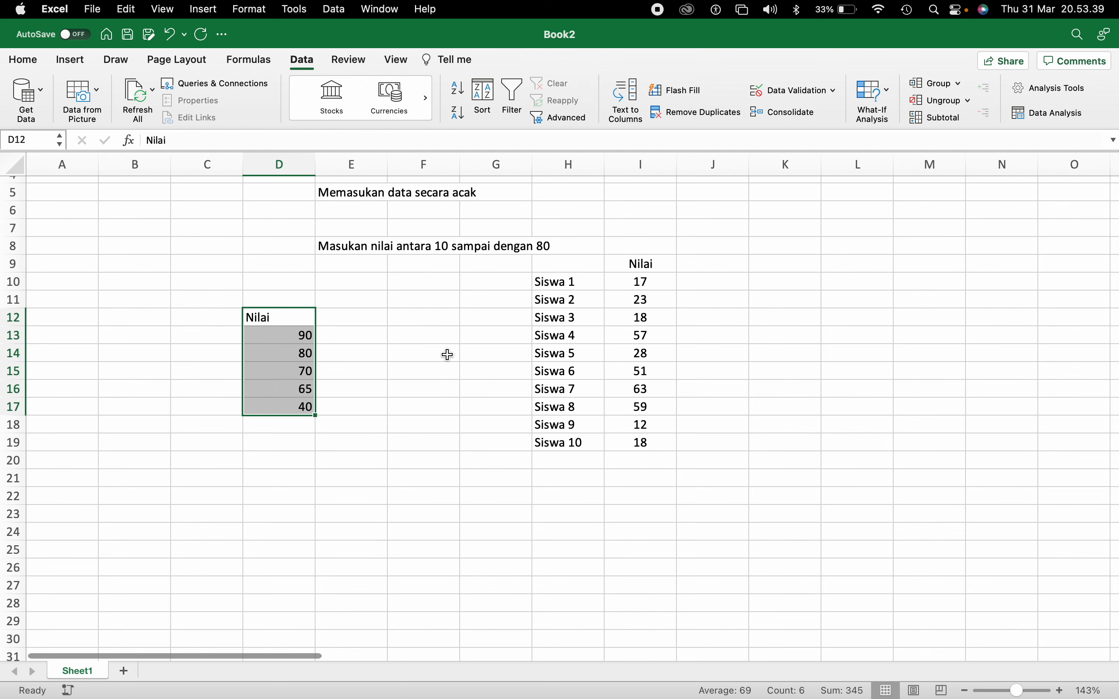
- Delete the instruction text "Masukan nilai antara 10 sampai dengan 80" from cell E8
scroll(447, 355, right, 2)
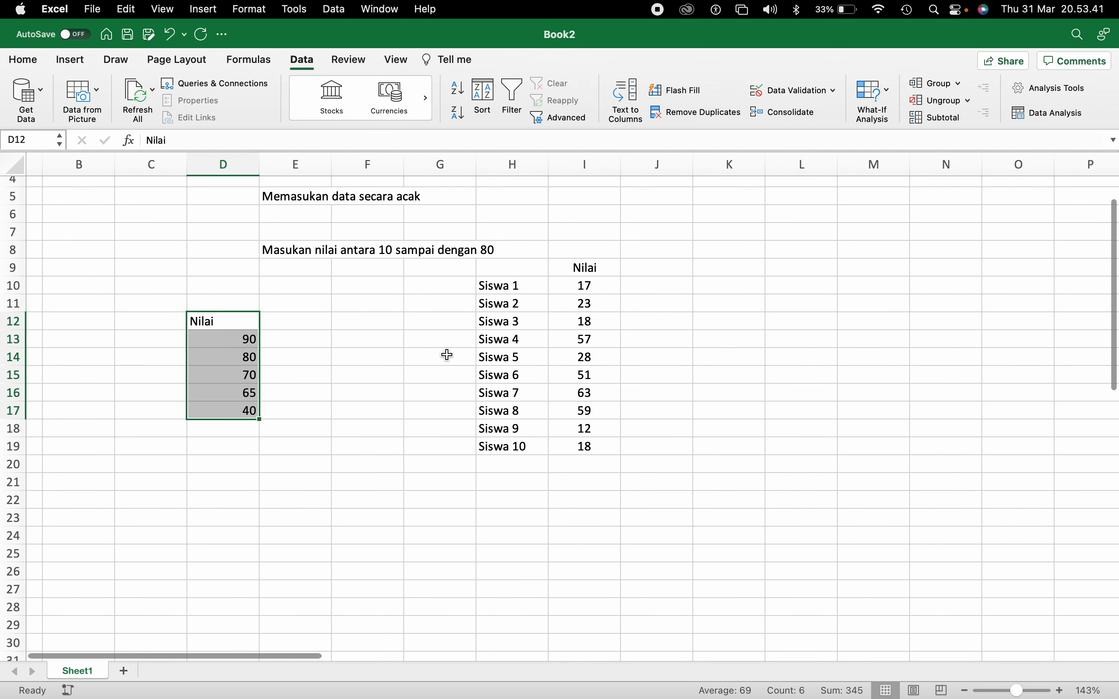
click(447, 355)
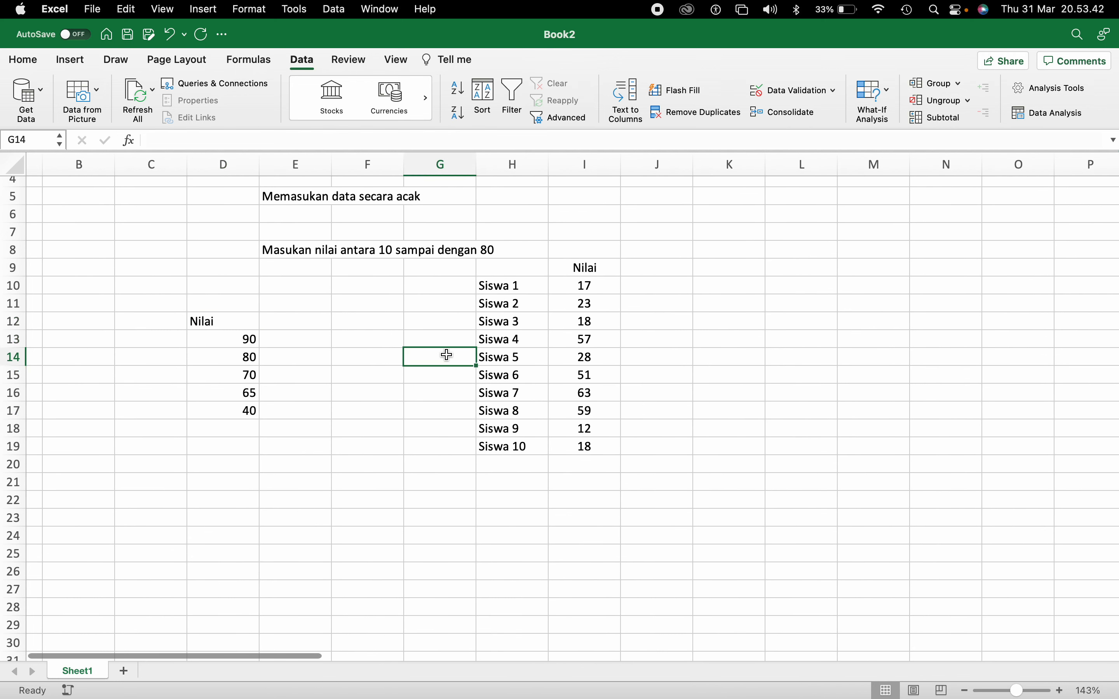
click(286, 251)
key(Delete)
click(504, 272)
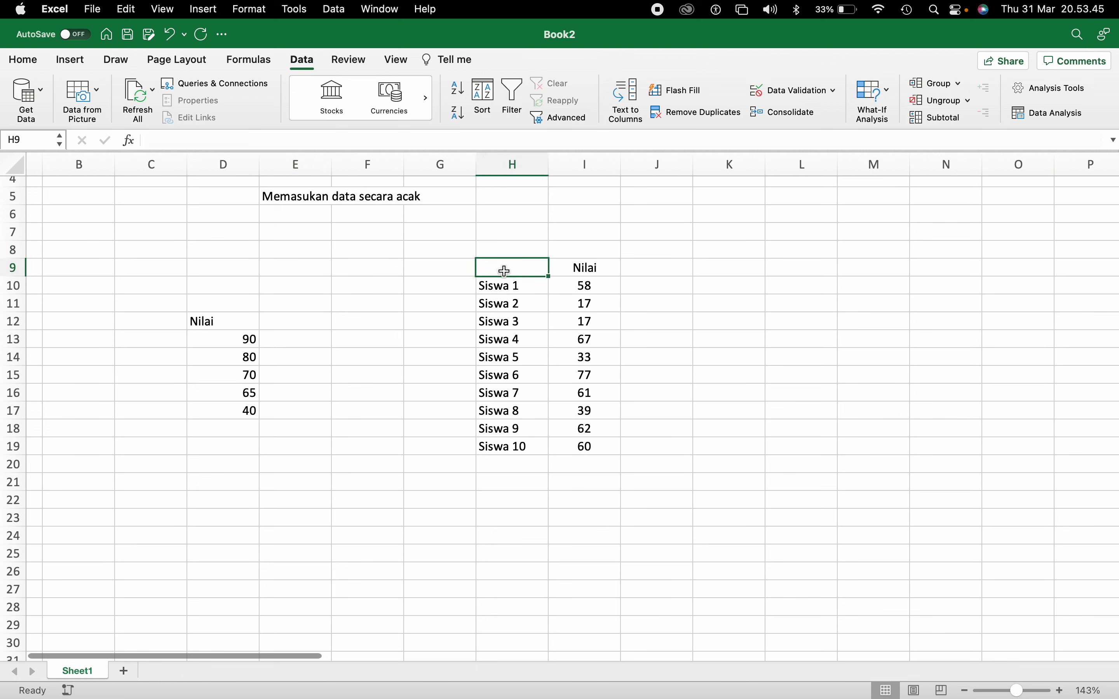
- Try pasting the copied scores in I10:I19 over their own RANDBETWEEN formulas as values only, and undo the paste
drag(579, 291, 578, 446)
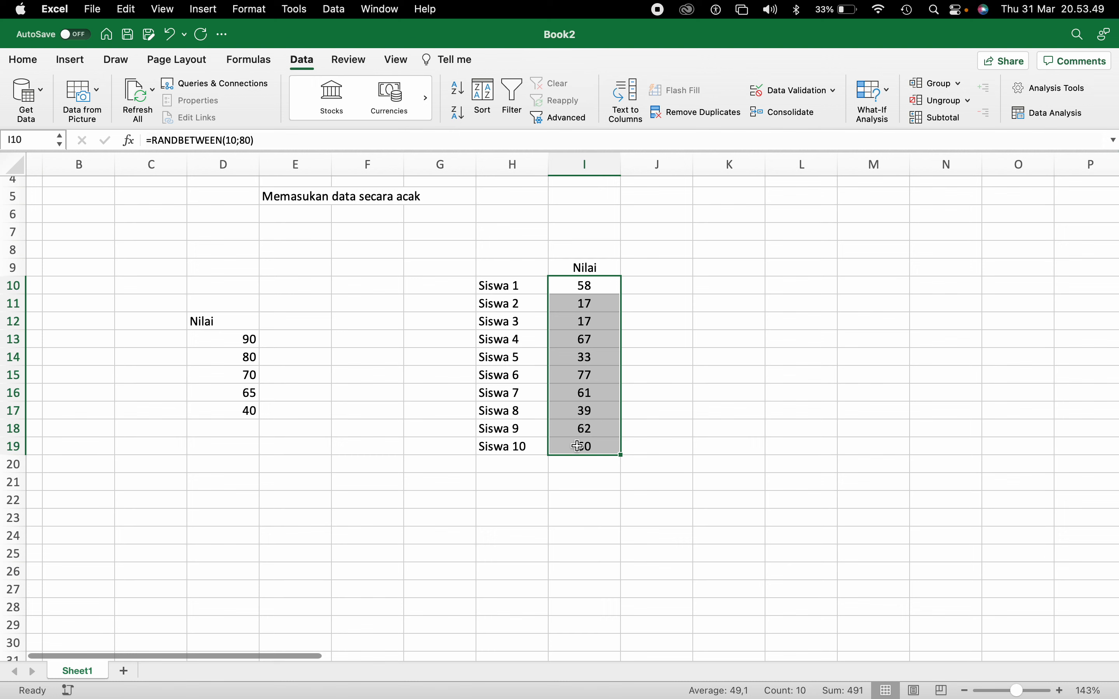
click(695, 343)
click(602, 283)
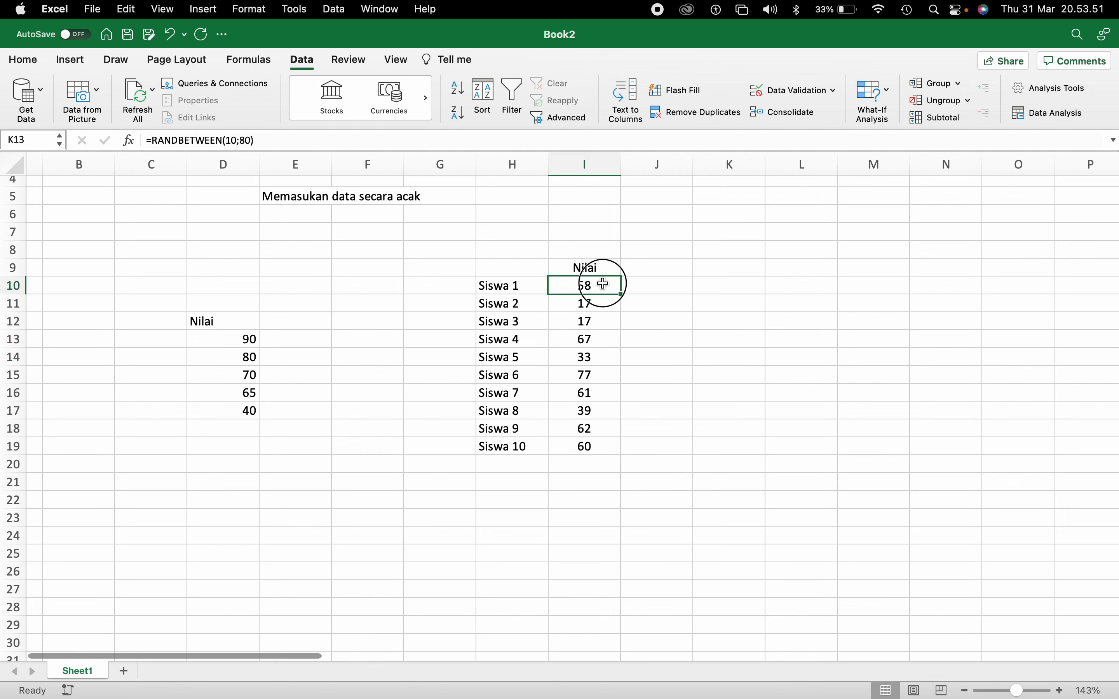
drag(602, 284, 592, 444)
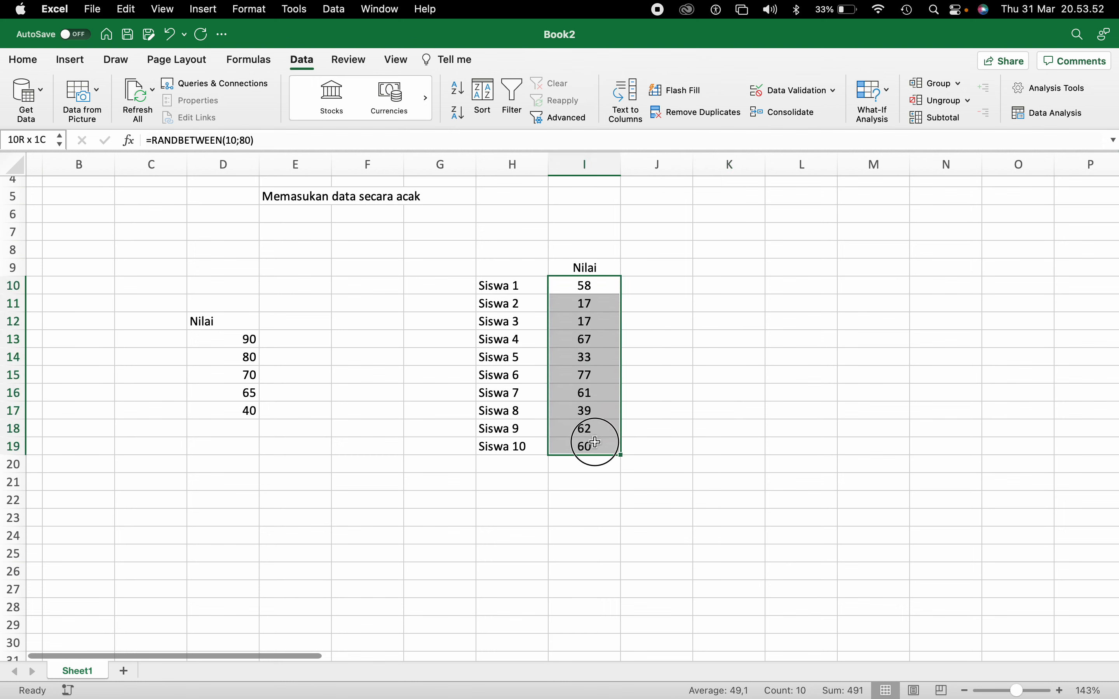
right_click(593, 314)
click(620, 335)
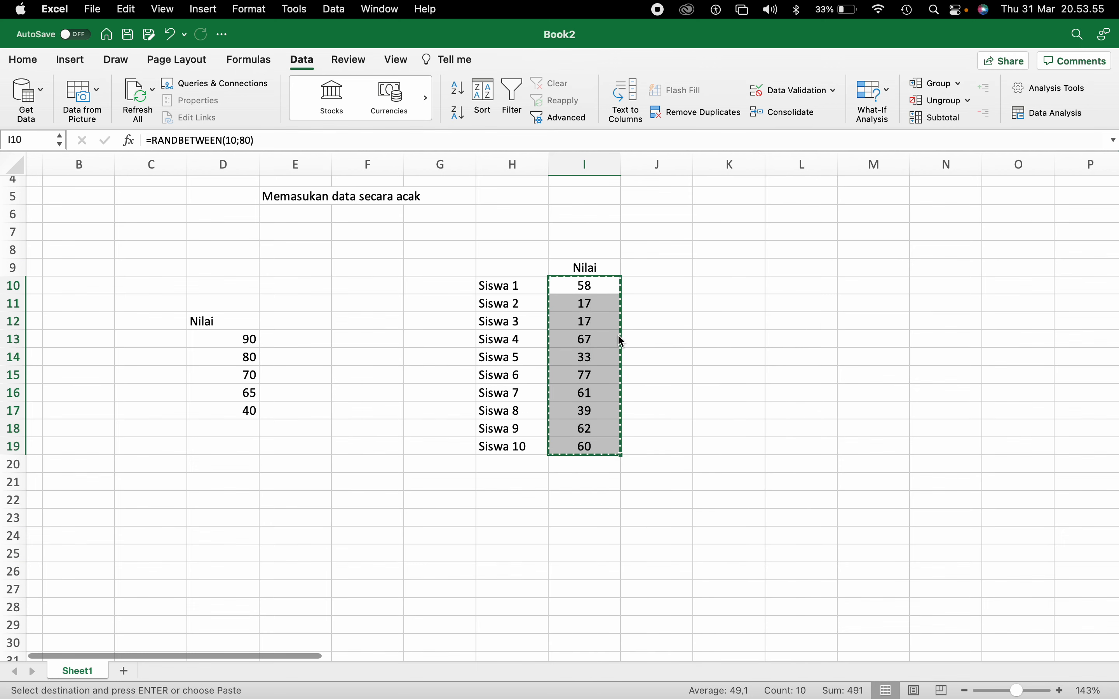
right_click(592, 294)
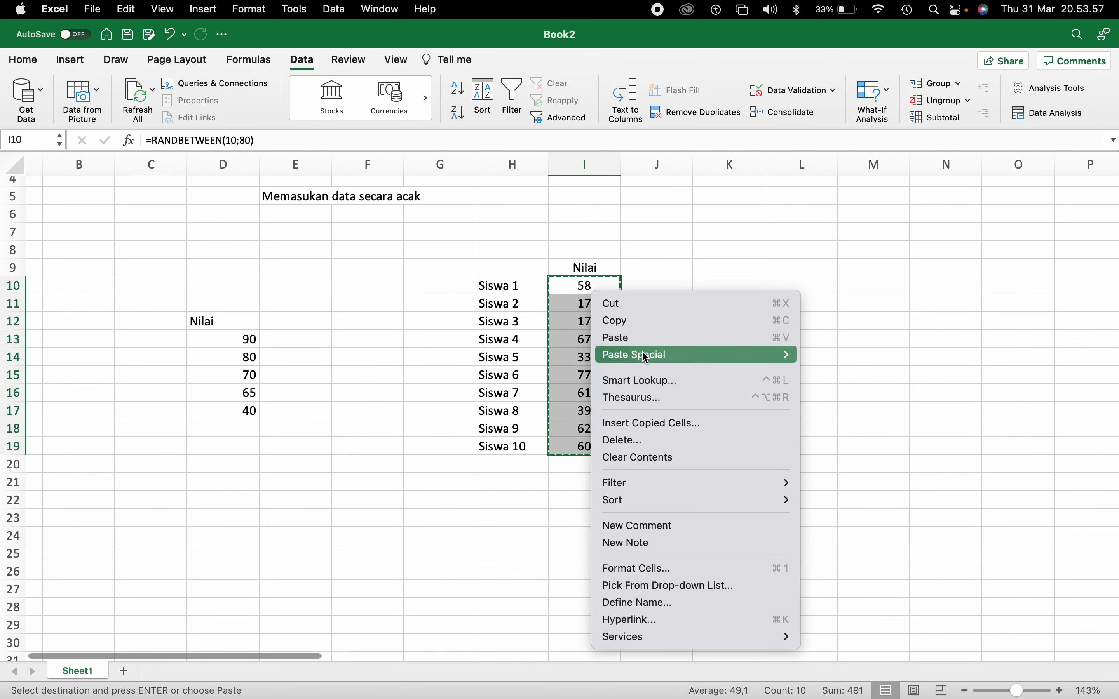
mouse_move(644, 354)
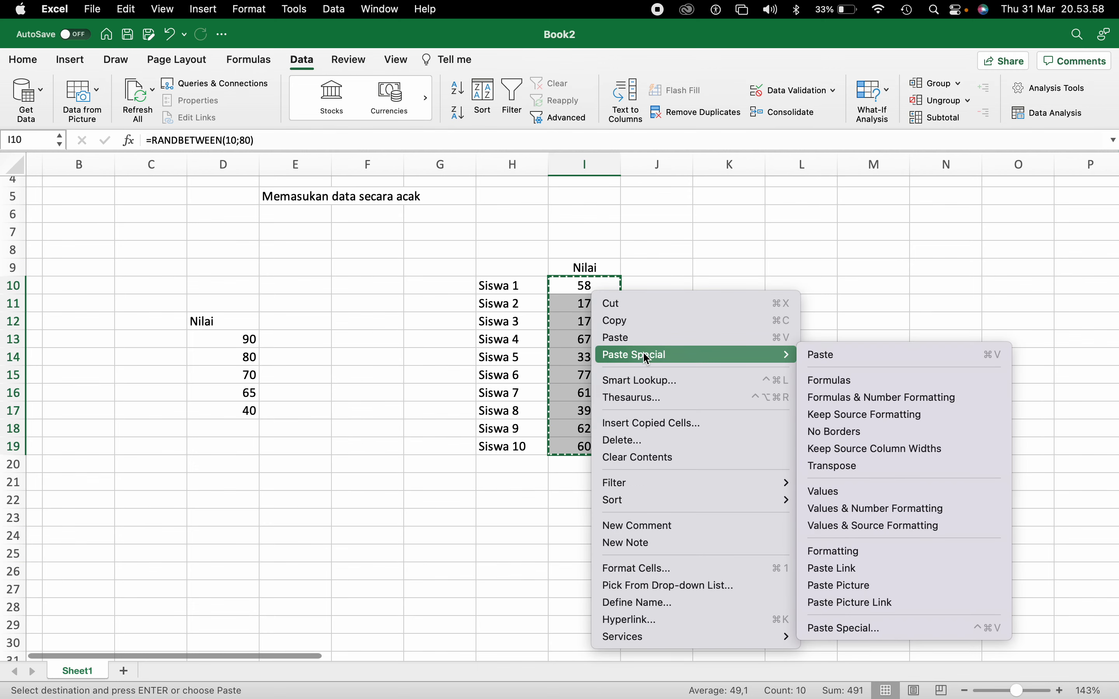
click(828, 492)
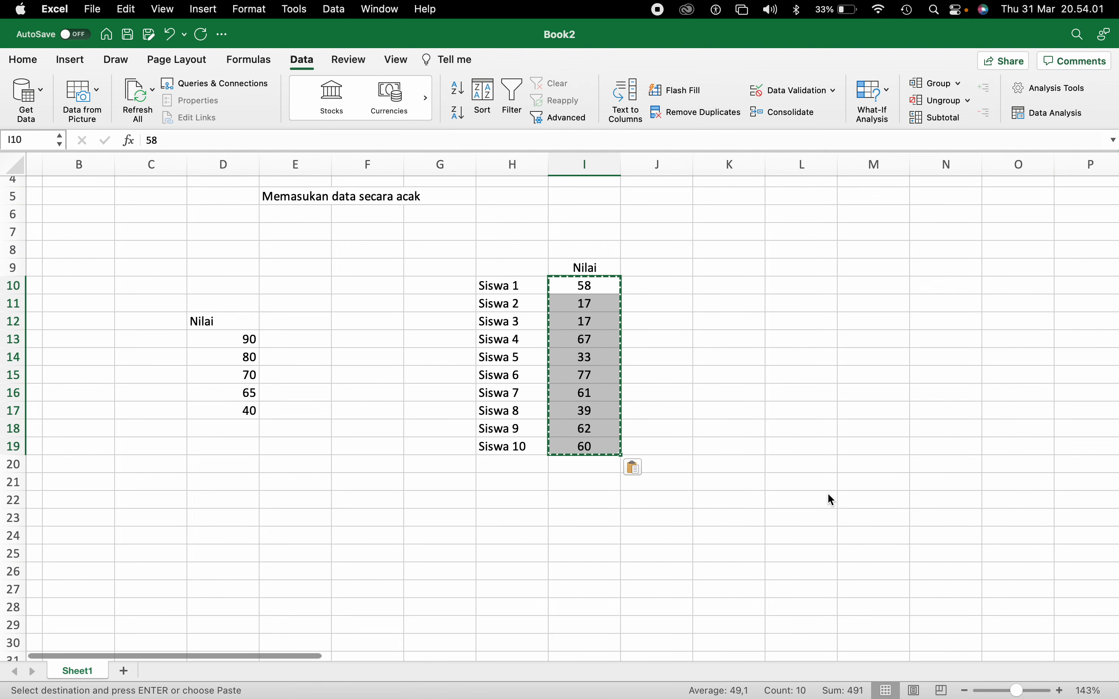
key(super+z)
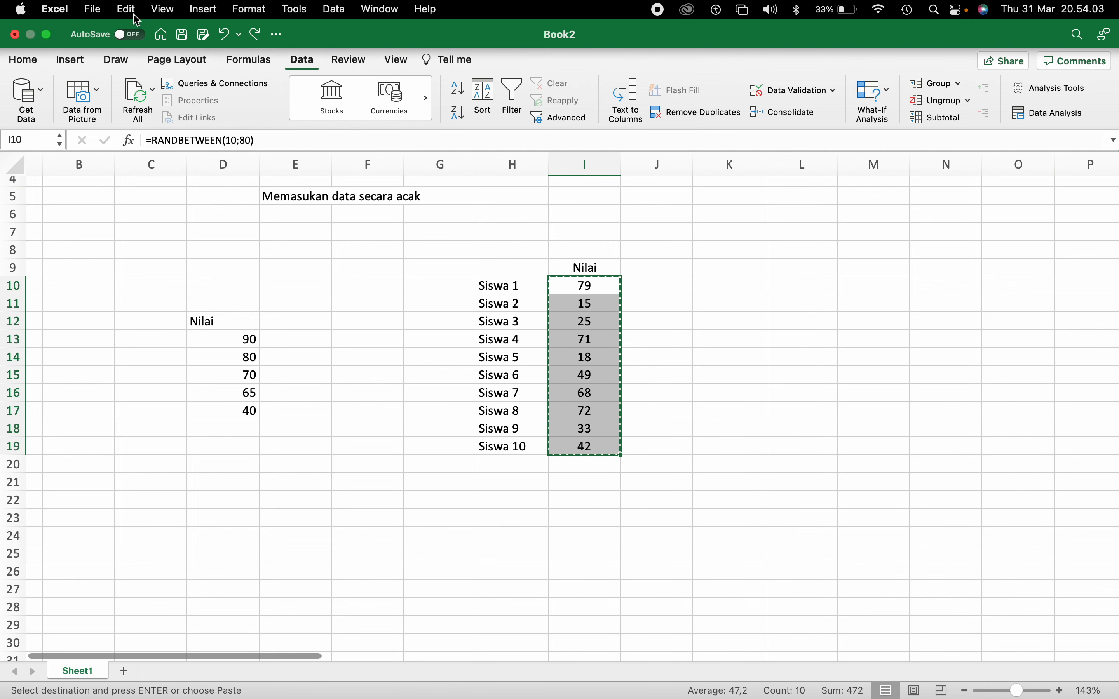
- Paste the copied scores in I10:I19 over their own RANDBETWEEN formulas as values only
click(130, 9)
click(134, 5)
click(133, 7)
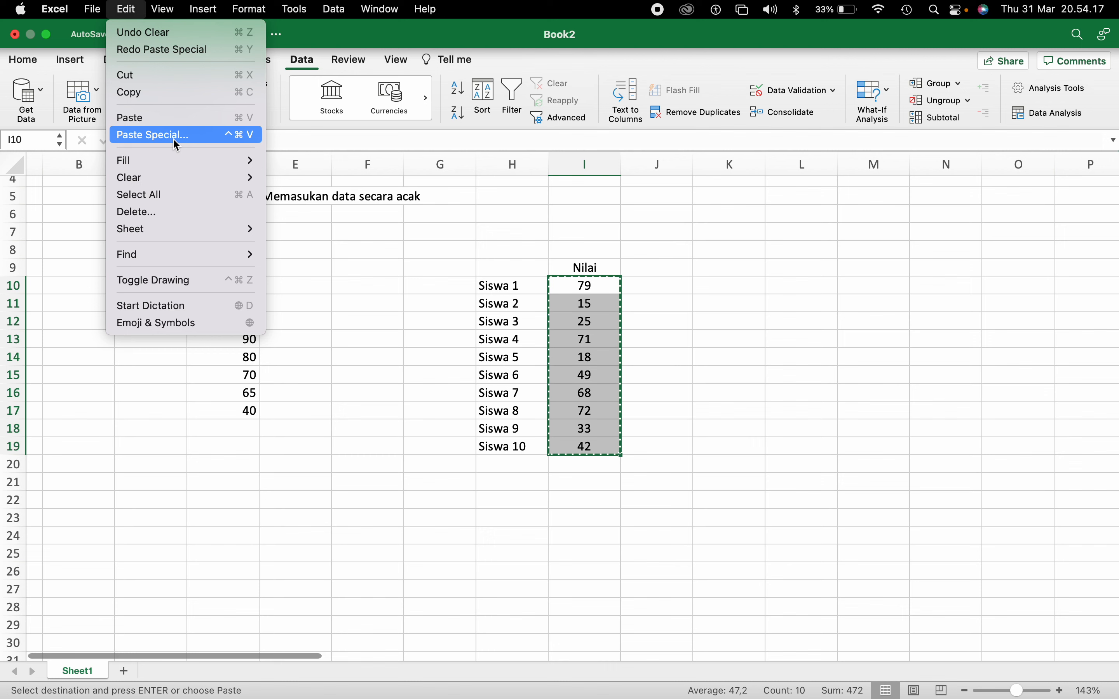
click(562, 282)
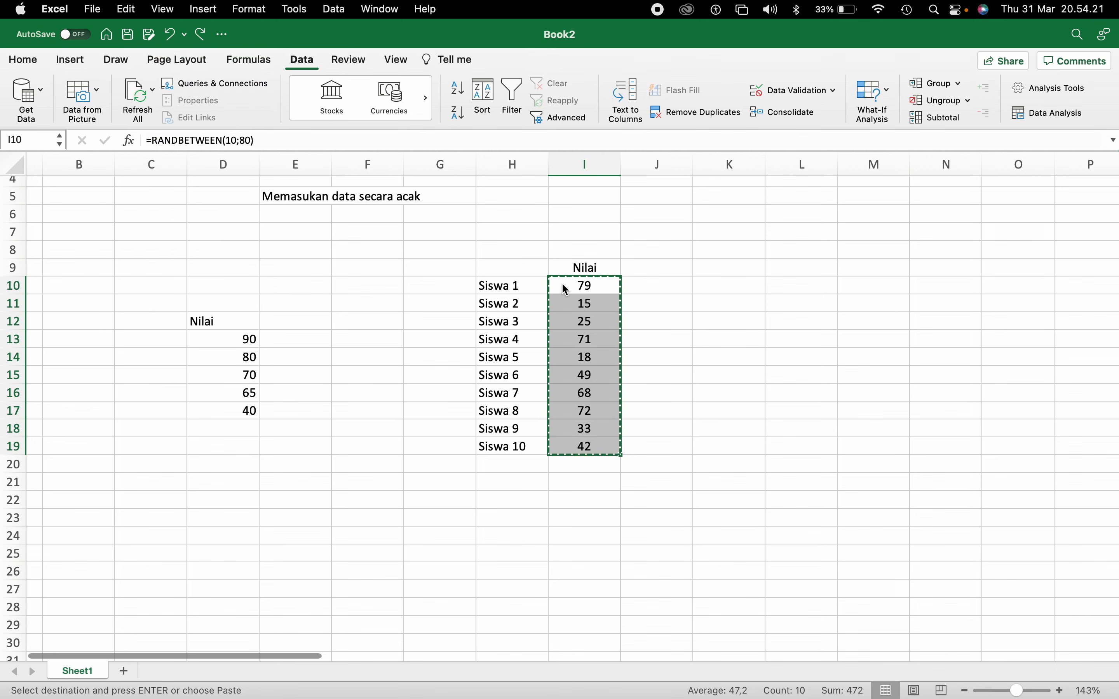
key(ctrl+super+v)
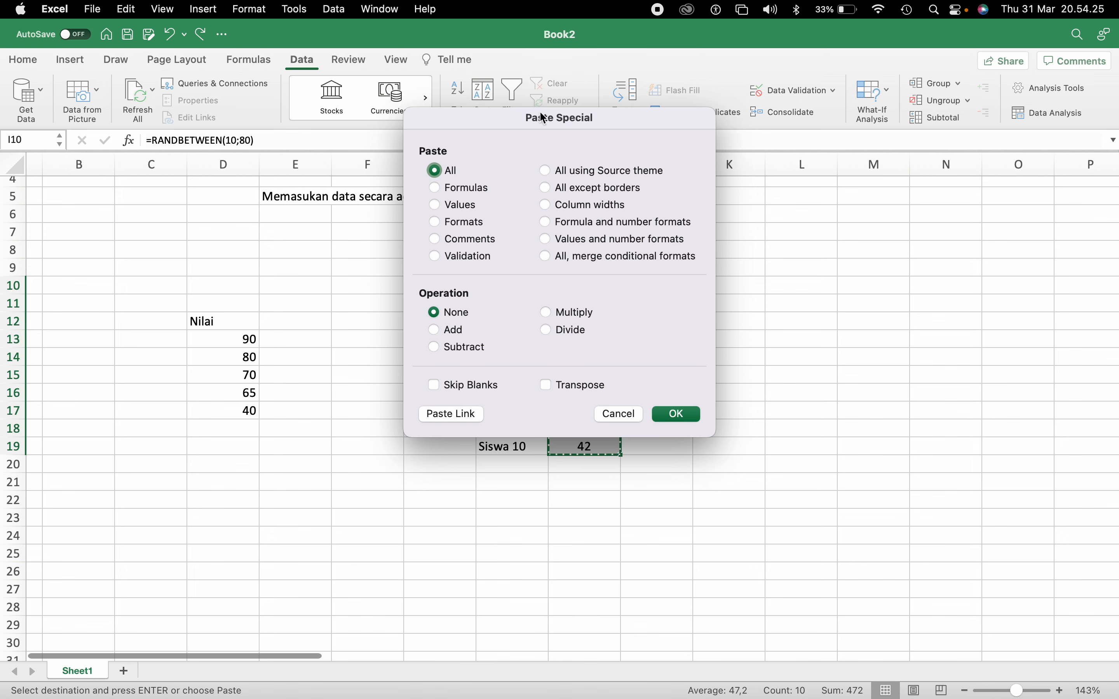
drag(541, 117, 500, 129)
click(424, 217)
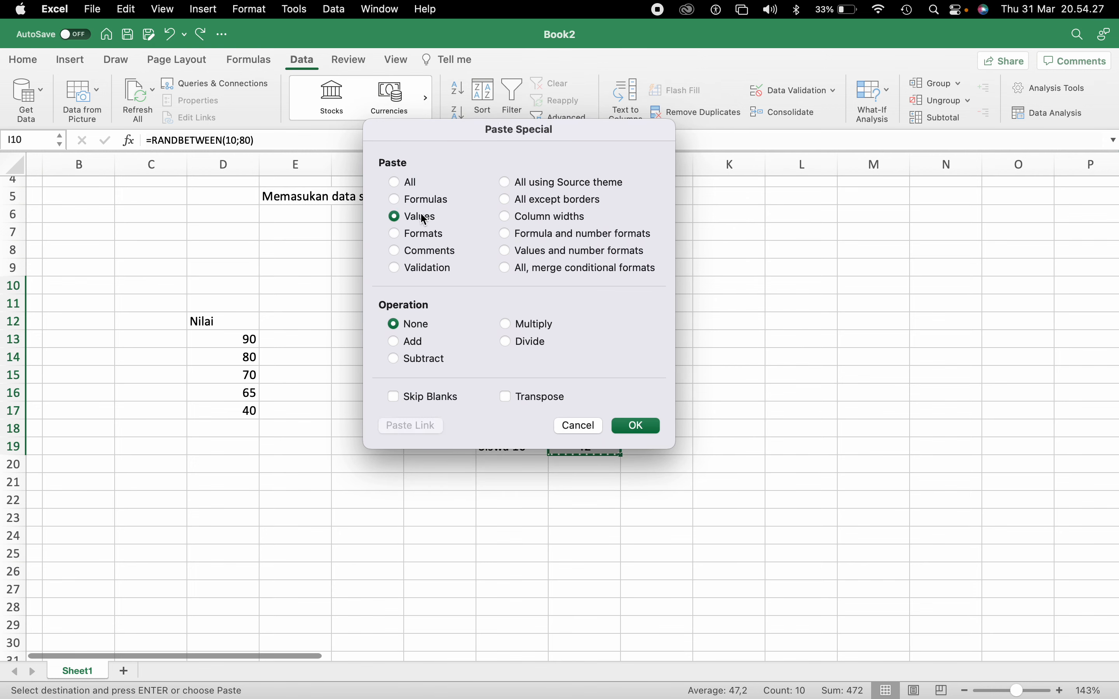
click(637, 426)
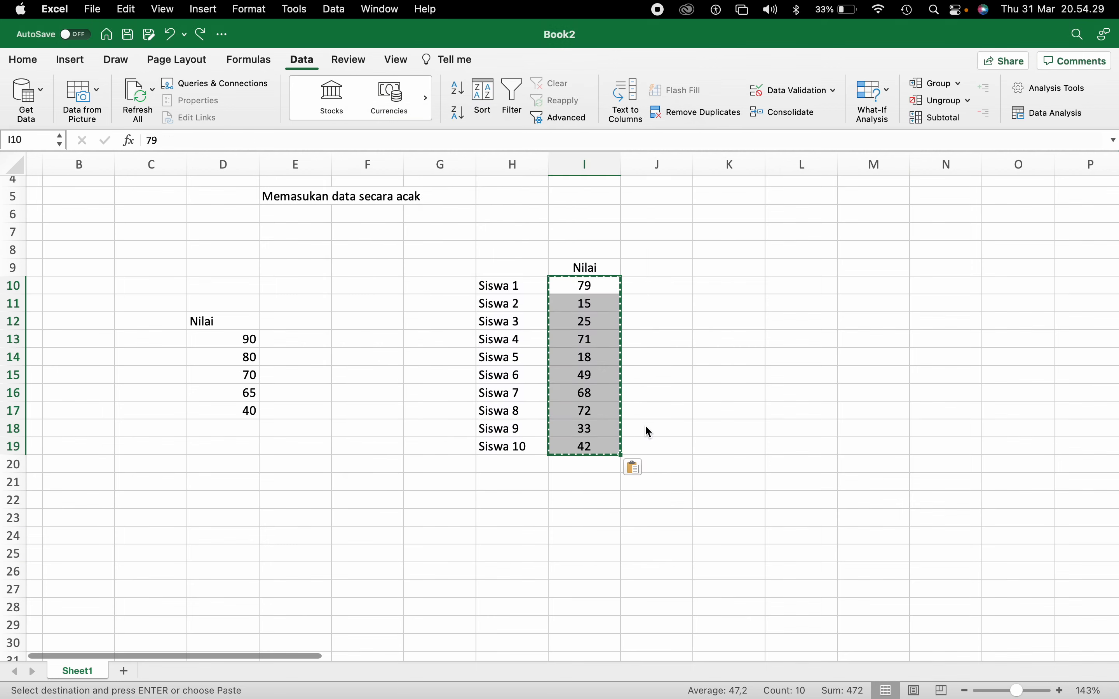
click(718, 366)
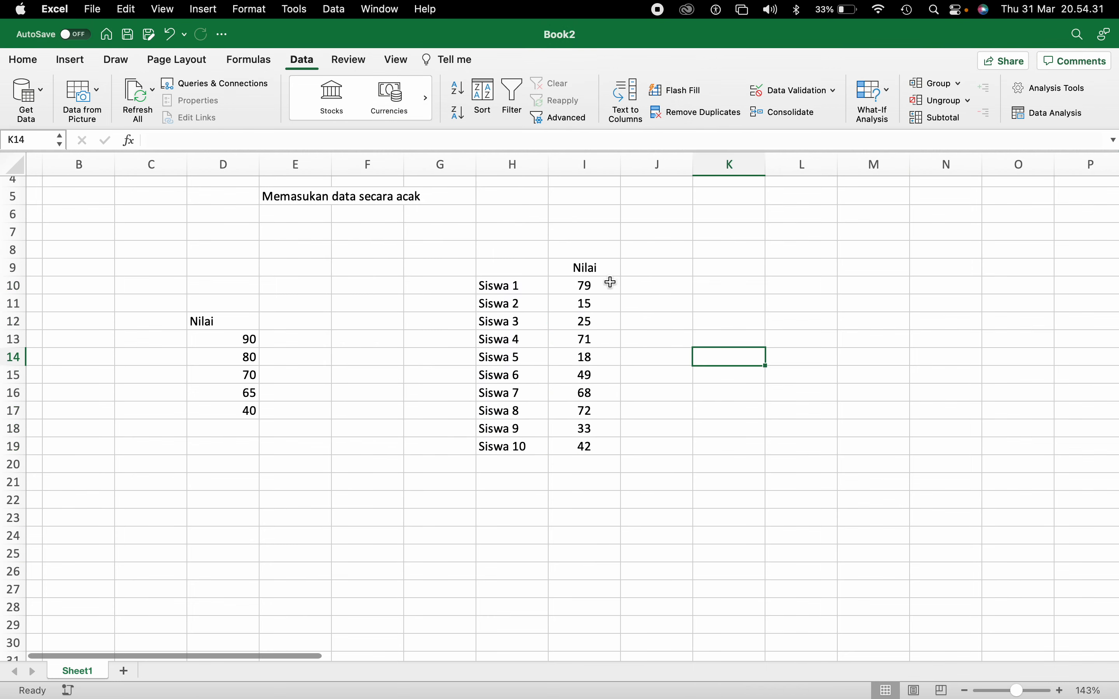
- Copy the fixed scores in I10:I19 and paste them over themselves twice as values only
drag(610, 283, 586, 453)
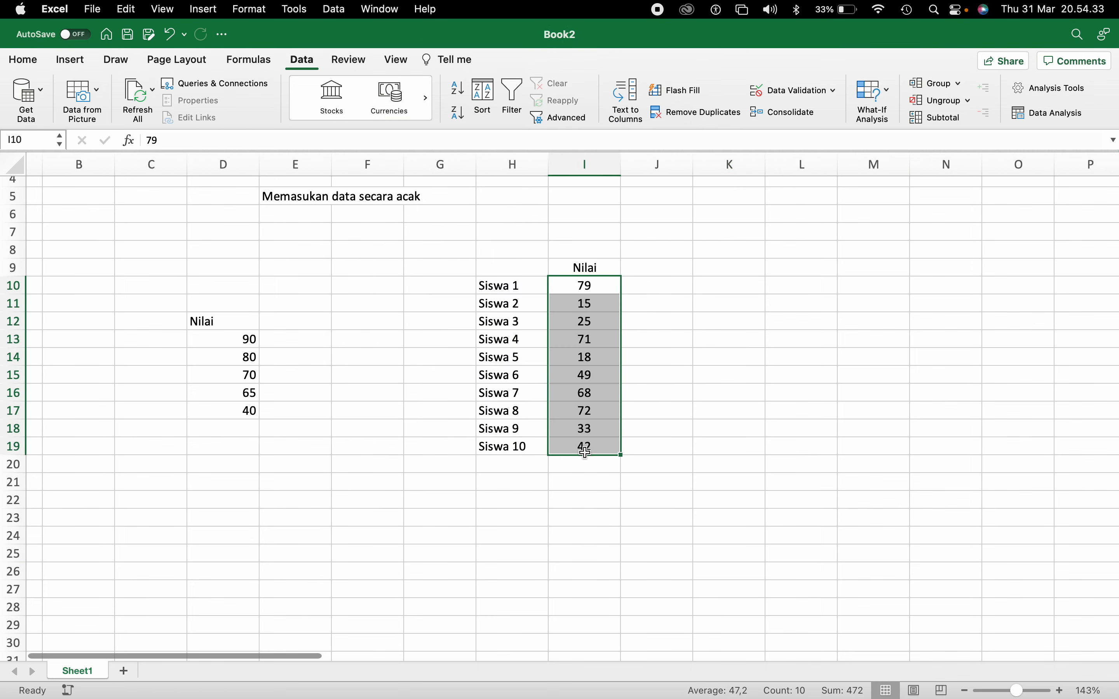
key(super+c)
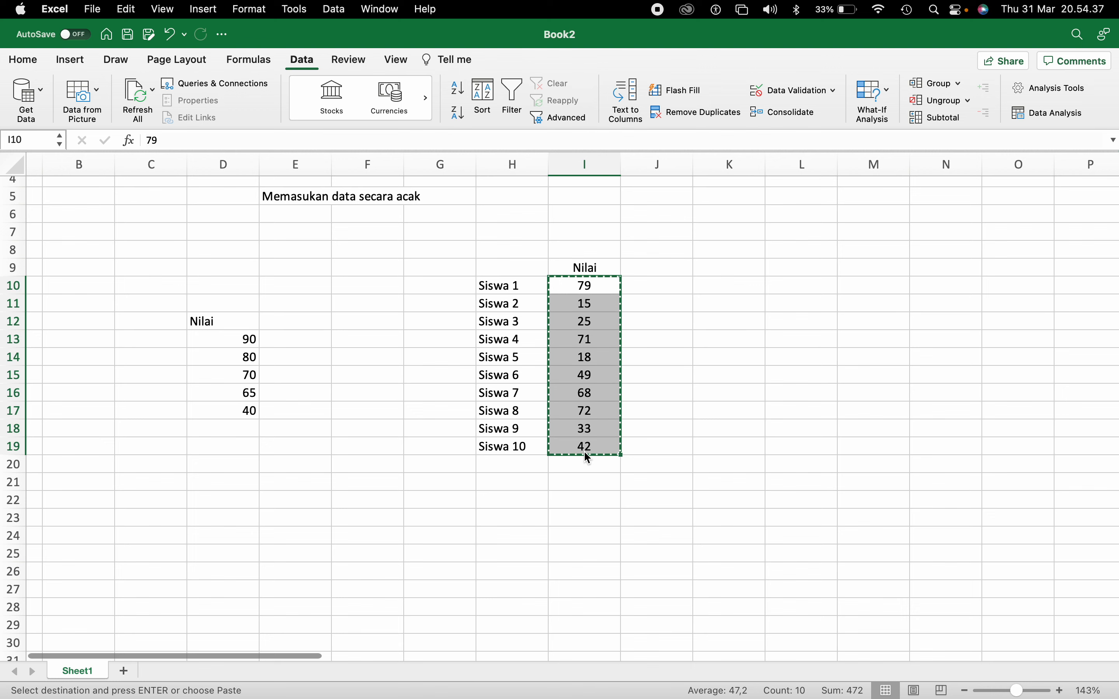
key(ctrl+super+v)
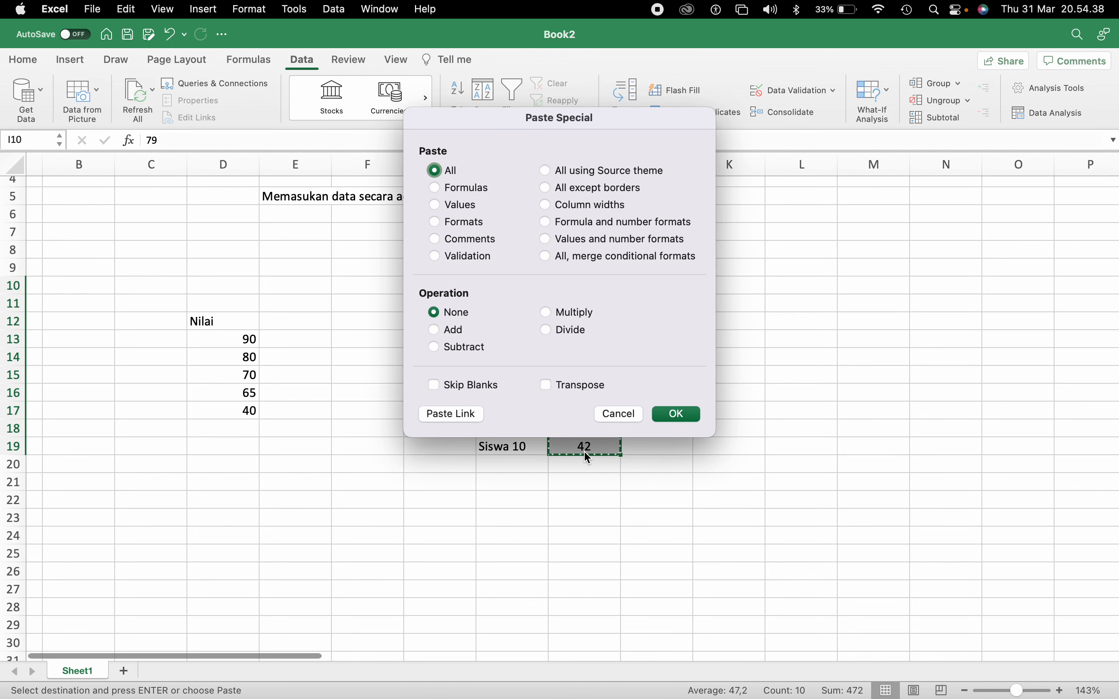
click(458, 207)
click(676, 413)
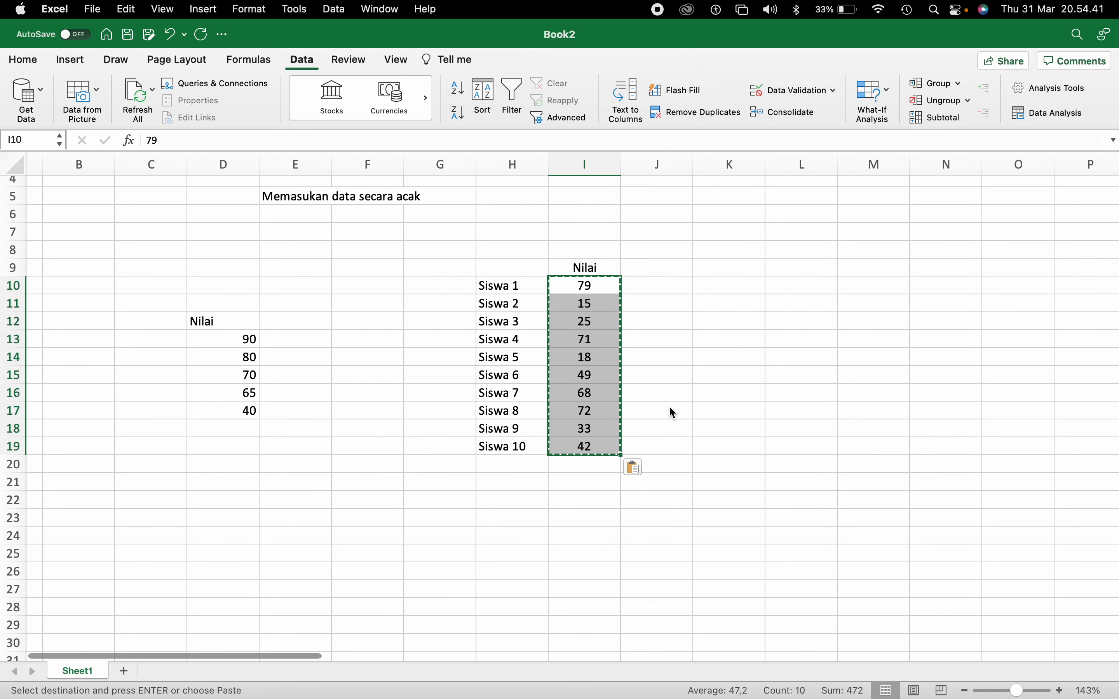
click(126, 9)
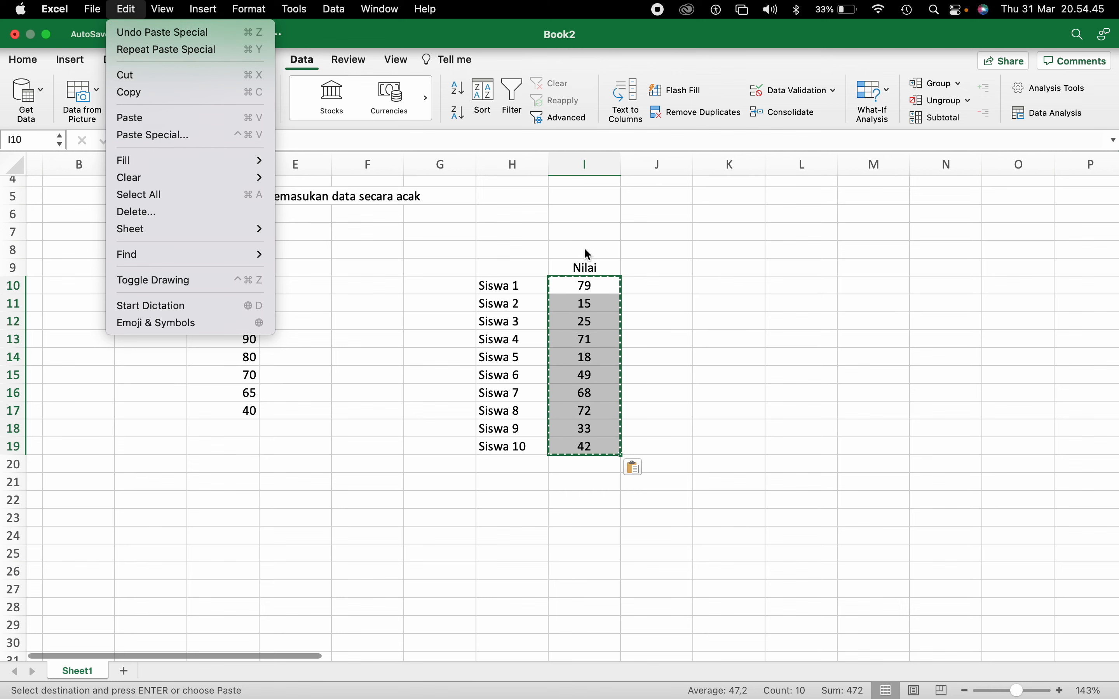
click(599, 286)
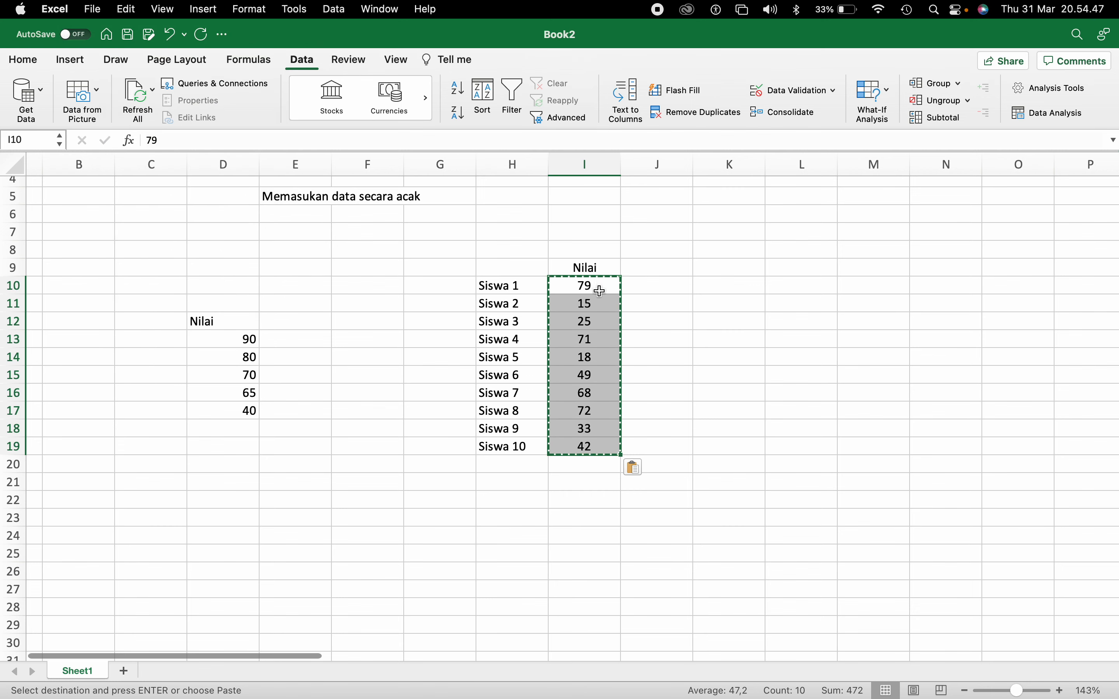
key(ctrl+super+v)
click(451, 204)
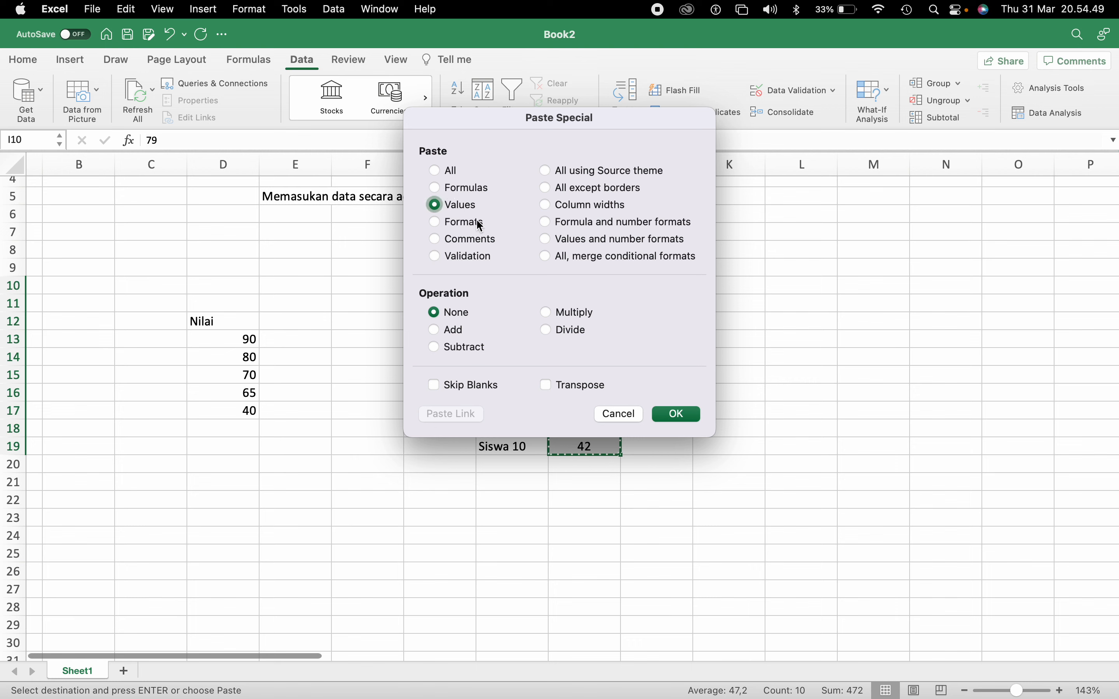
click(691, 415)
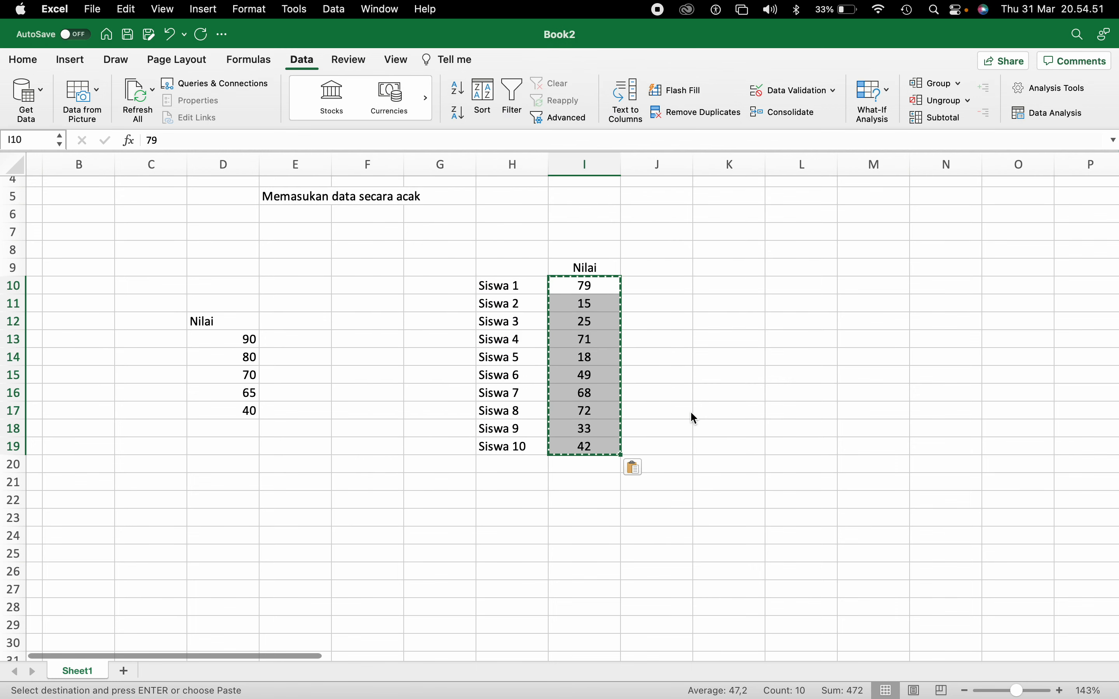
click(716, 321)
key(Escape)
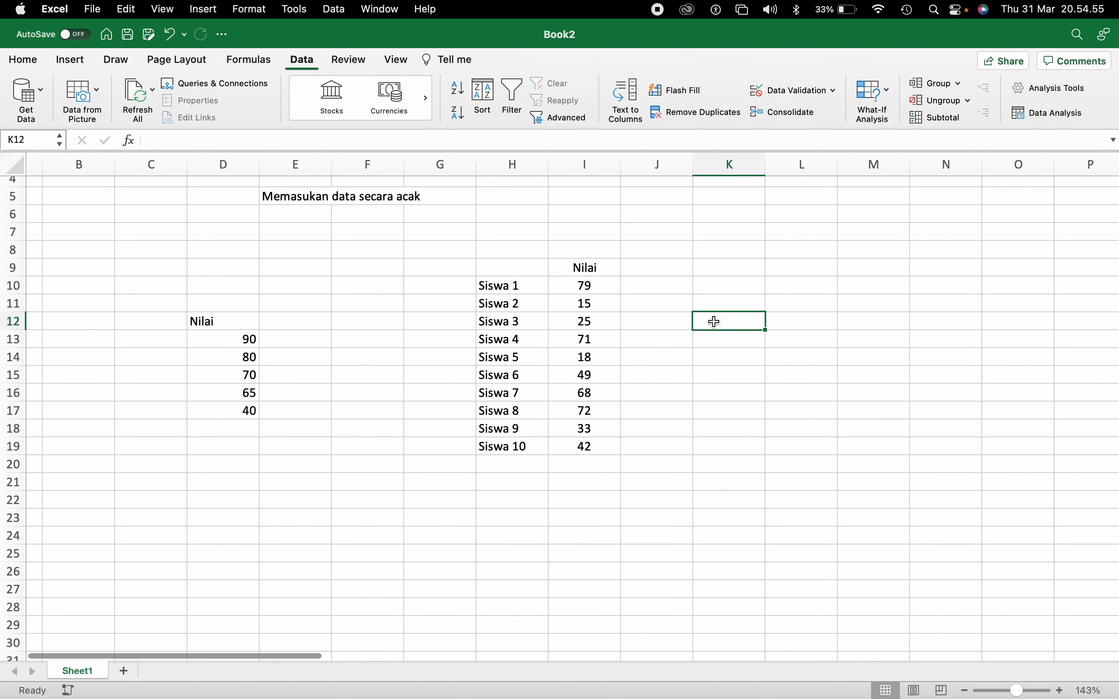
- Copy I10:I19 once more, repeat the values-only paste in place and clear the copy marker
drag(593, 285, 596, 442)
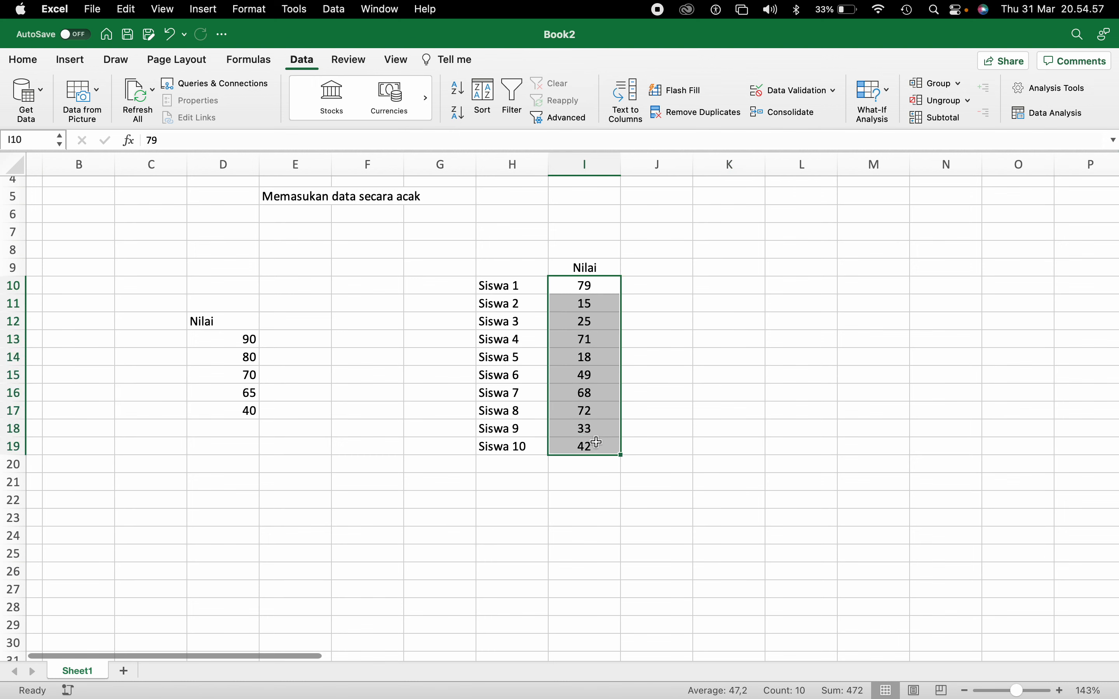
key(super+c)
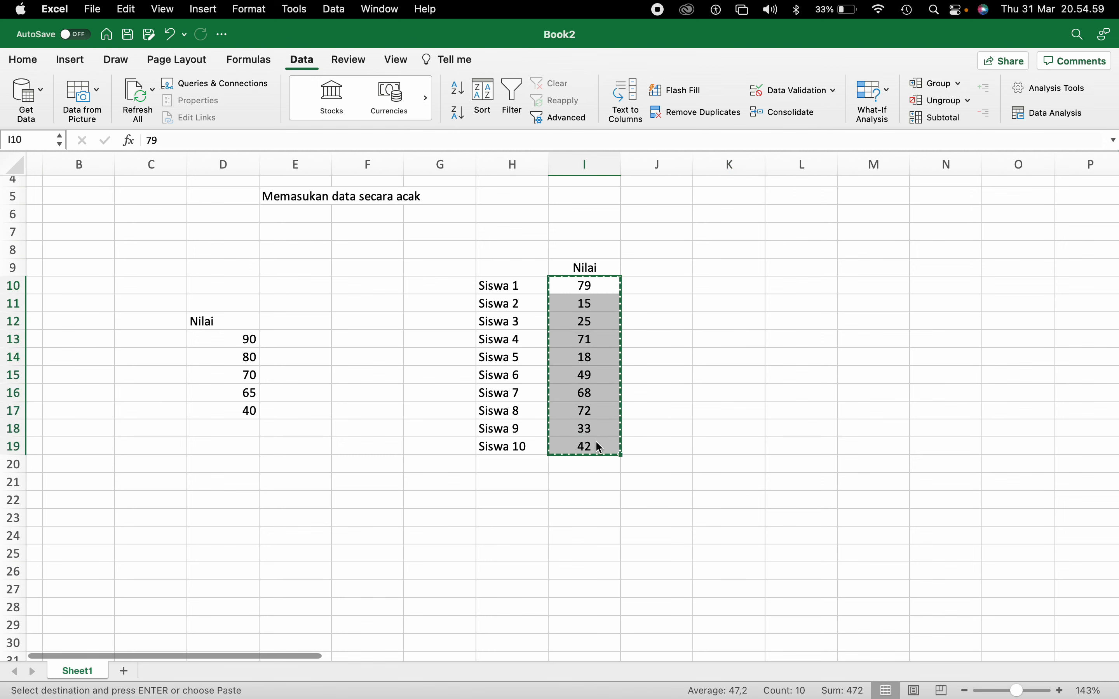
key(ctrl+super+v)
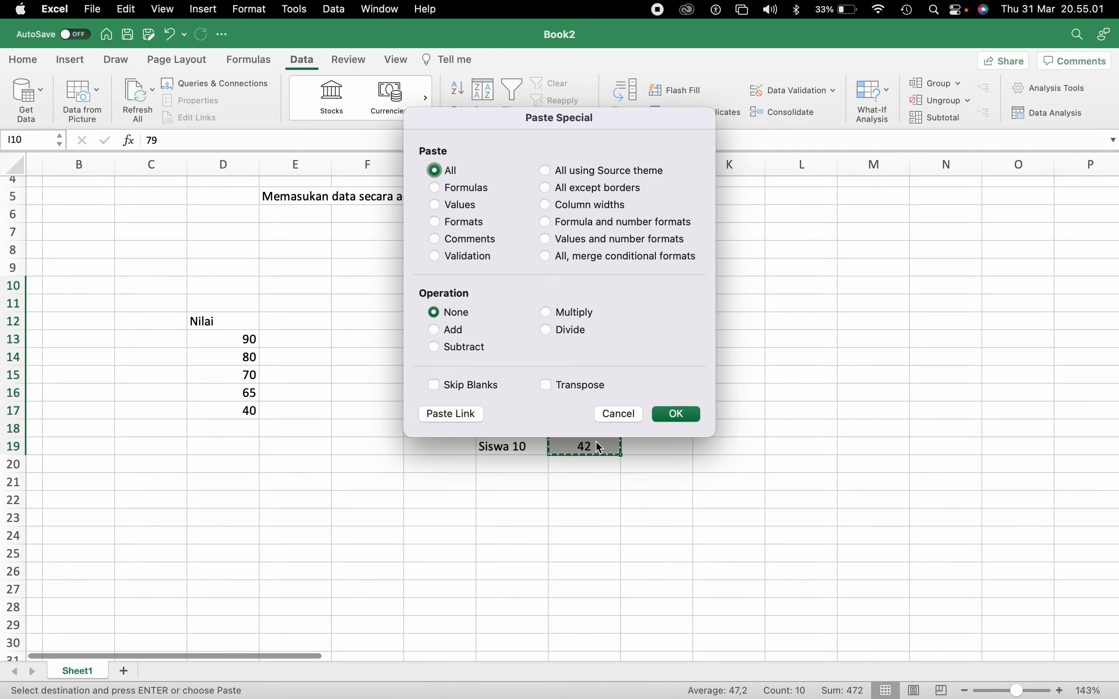
click(462, 205)
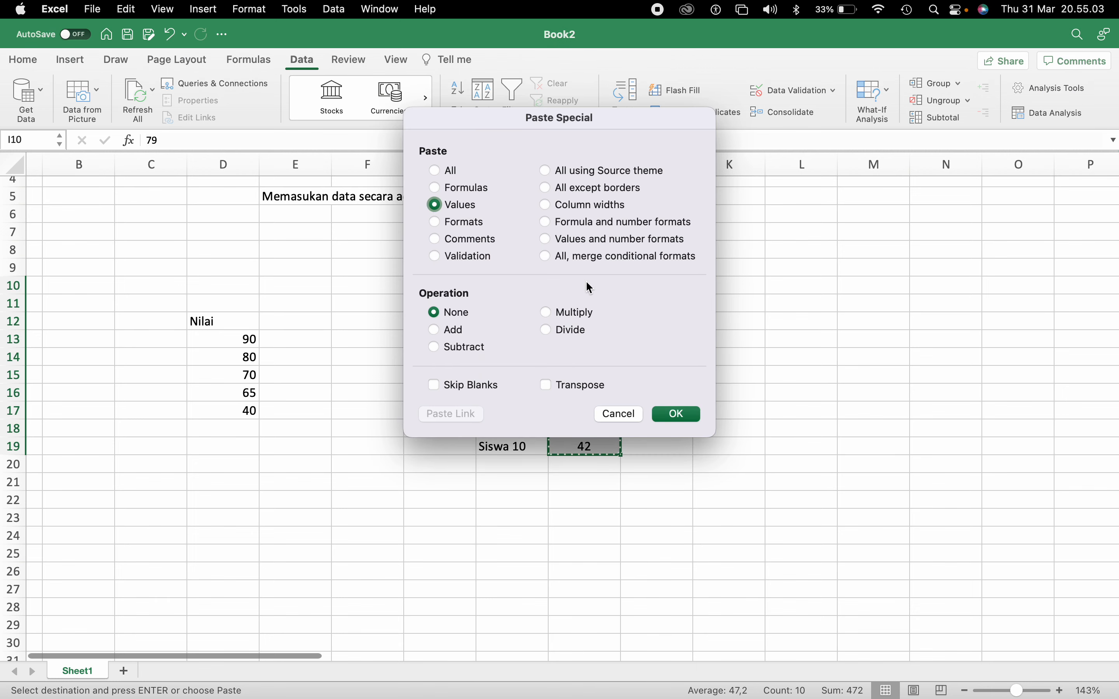
click(675, 413)
click(687, 376)
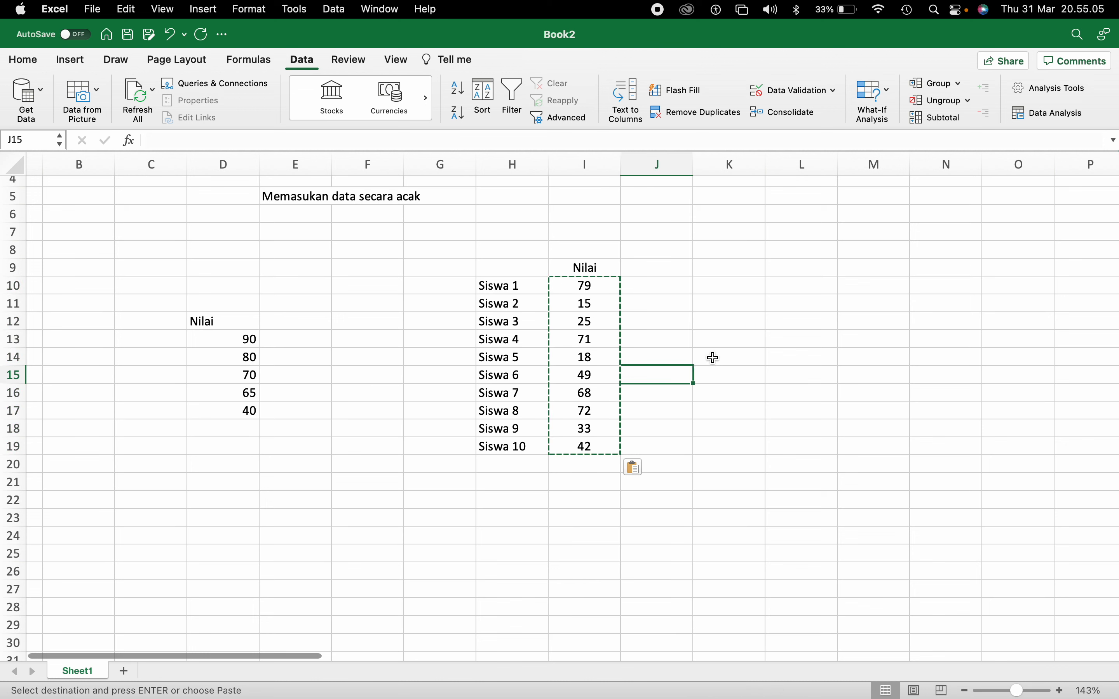
key(Escape)
- Enter the header "Sampel" in cell H9 above the student list
click(518, 263)
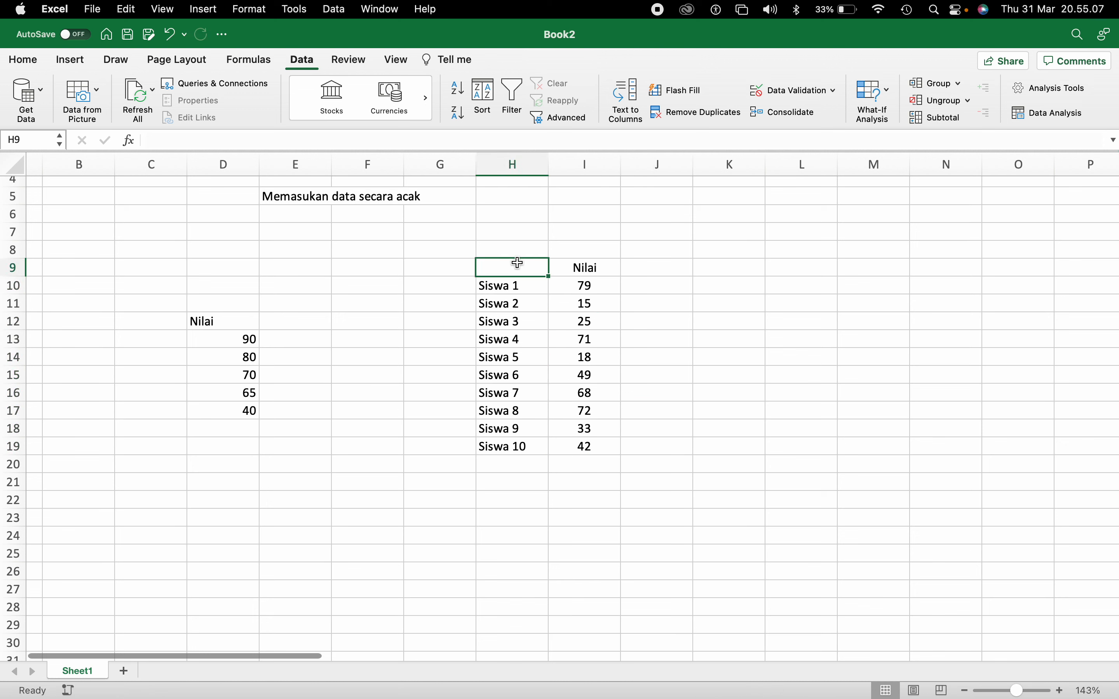
text(Nama)
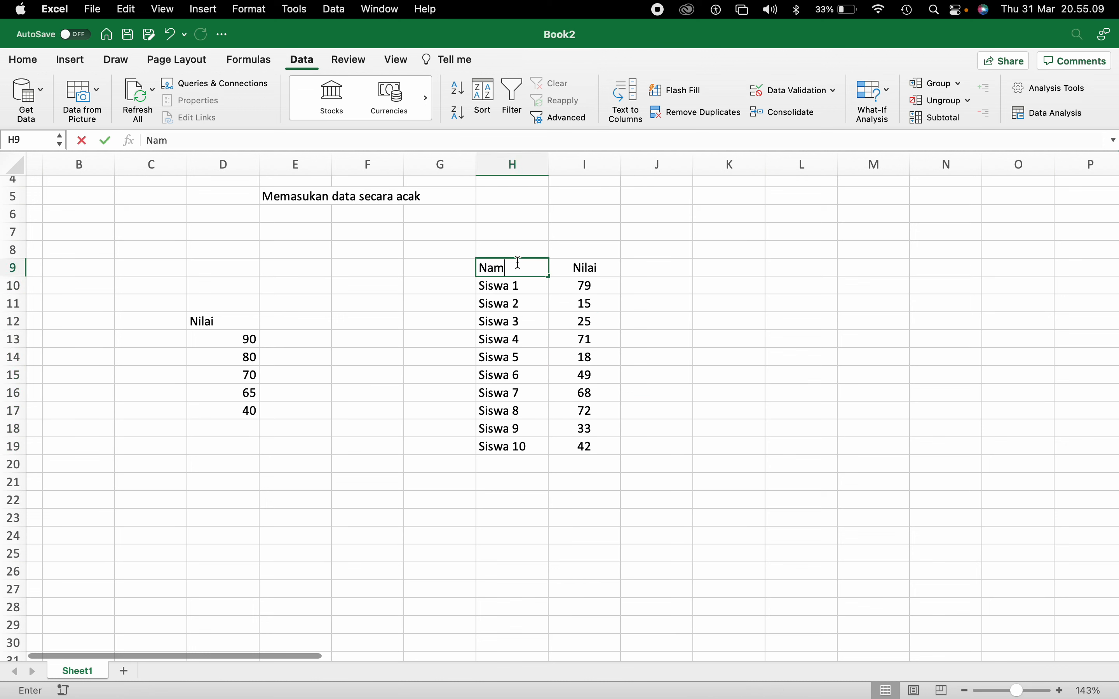
key(BackSpace)
key(BackSpace)
key(BackSpace)
key(BackSpace)
text(Sampel)
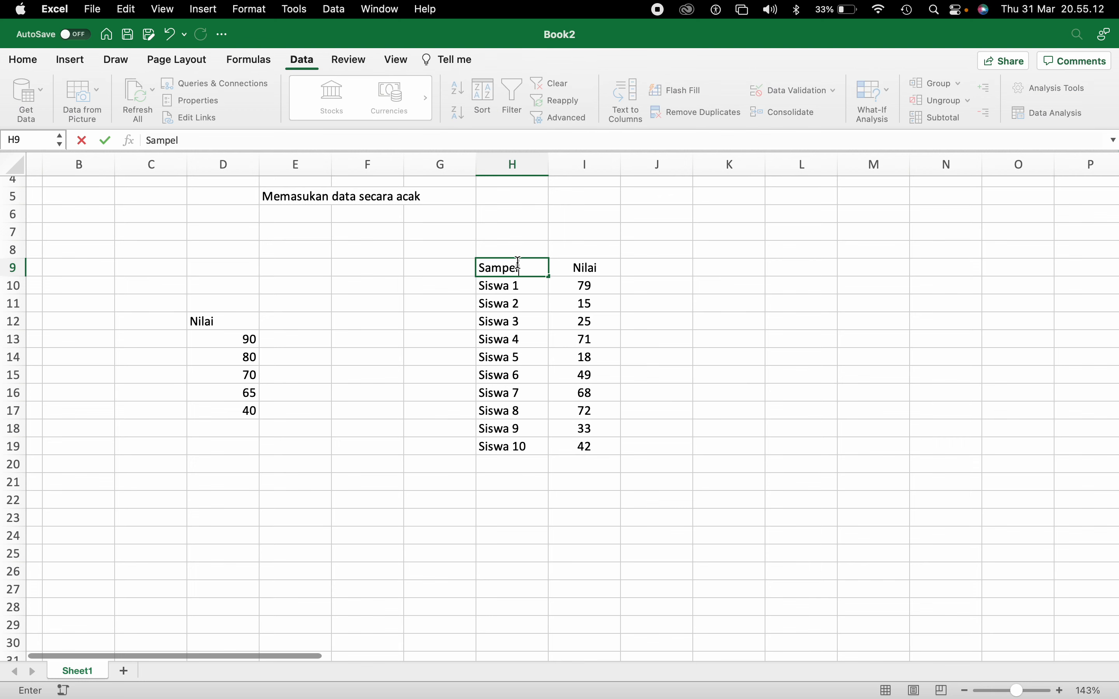
click(680, 298)
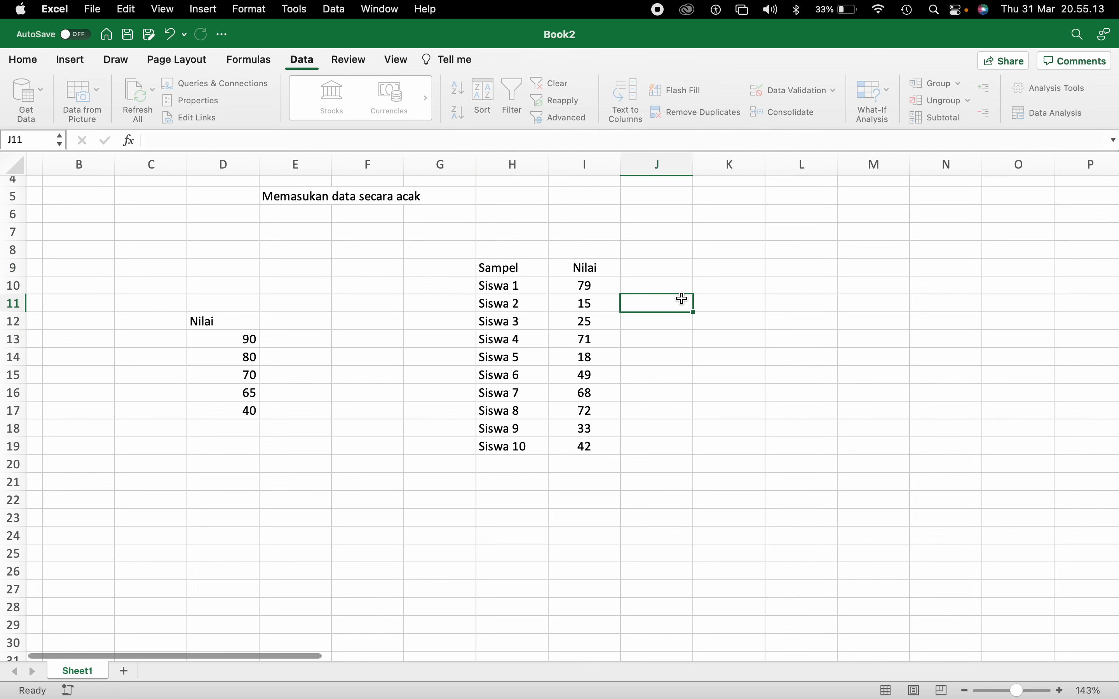
click(527, 267)
drag(527, 267, 592, 451)
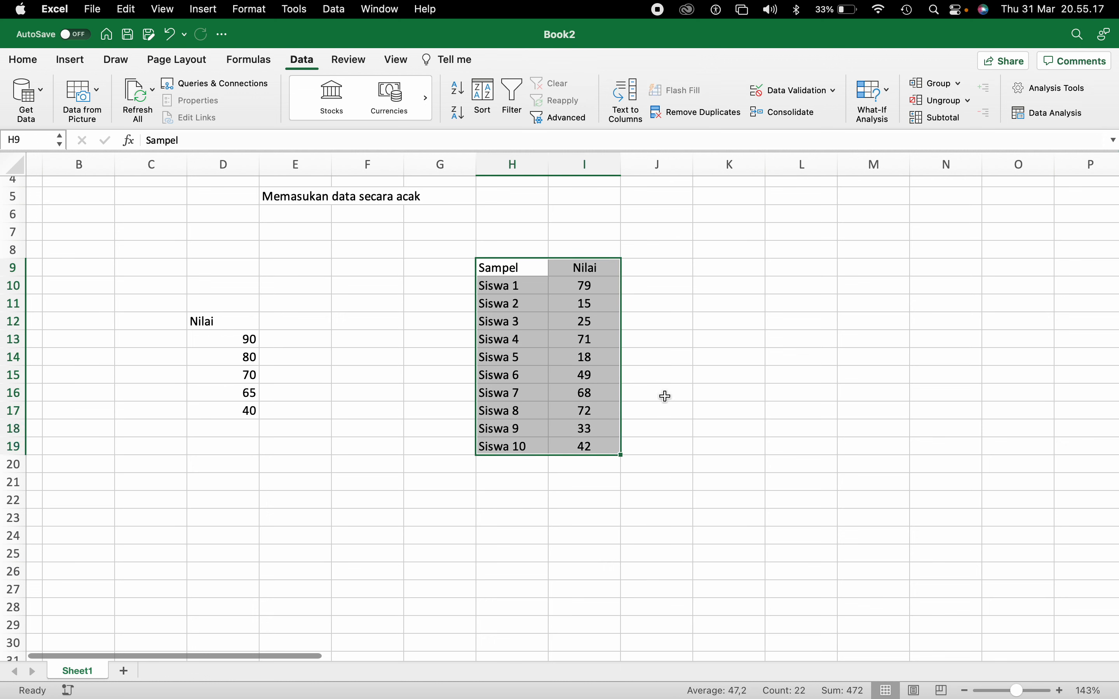
click(779, 320)
drag(508, 267, 585, 447)
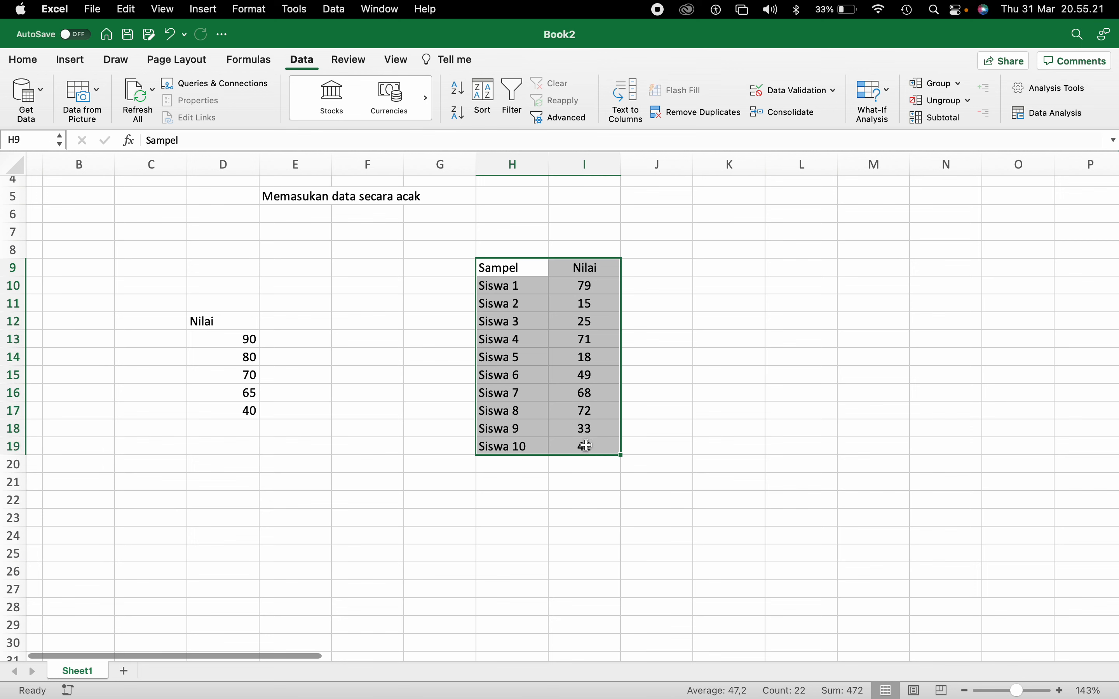
click(729, 335)
drag(506, 266, 584, 445)
right_click(502, 265)
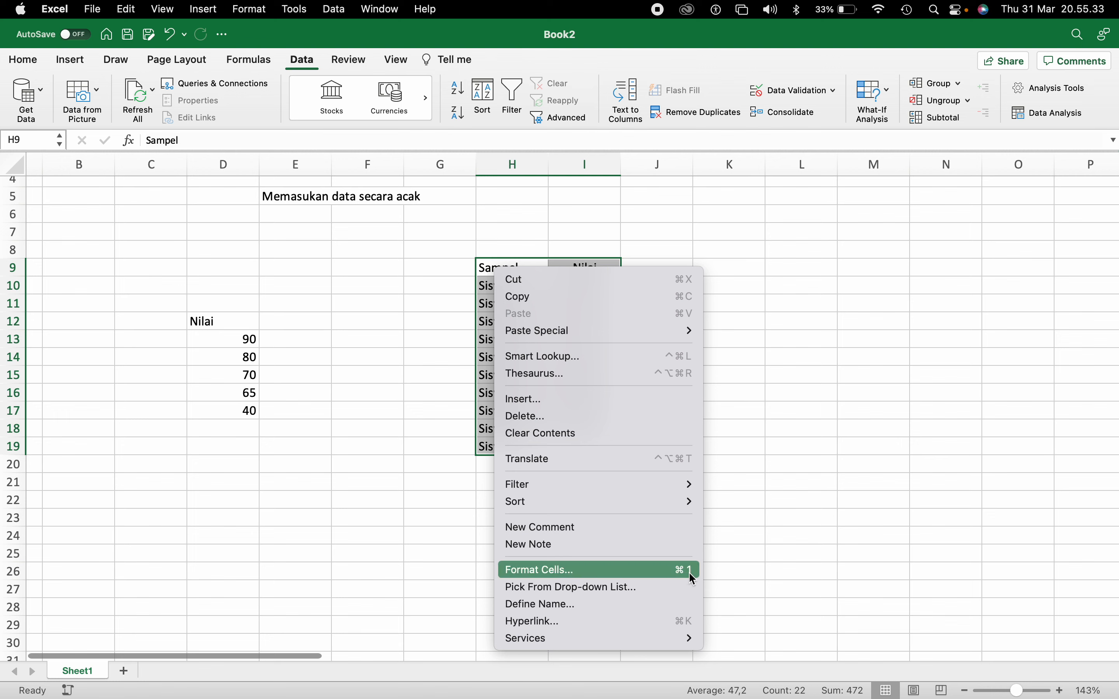
click(761, 419)
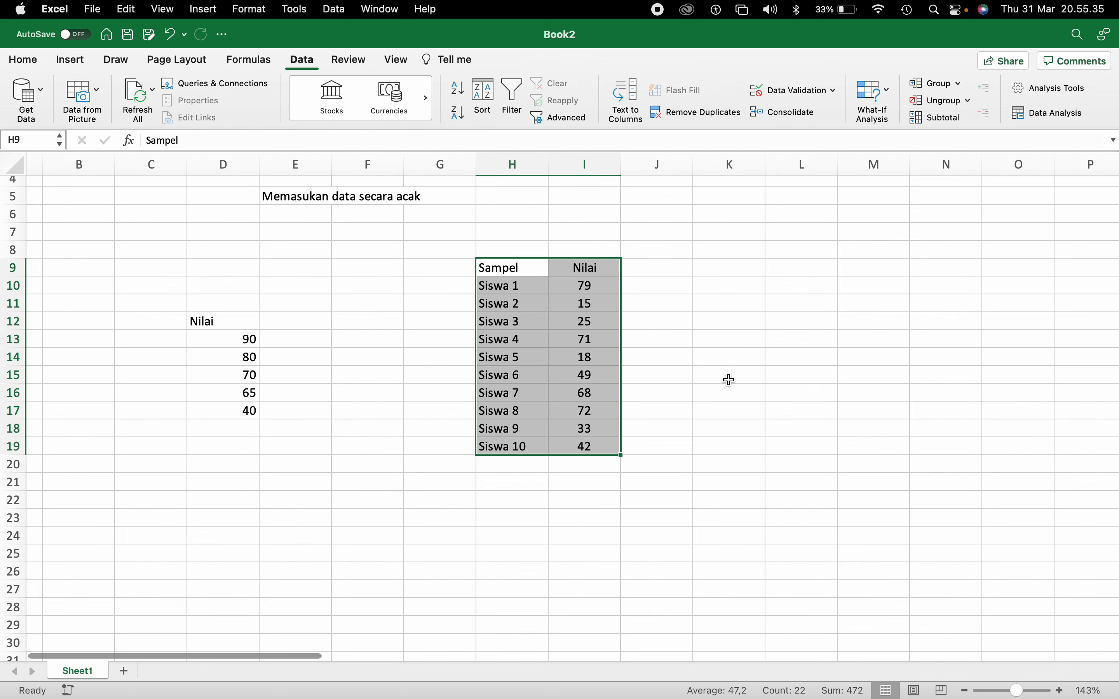
key(super+1)
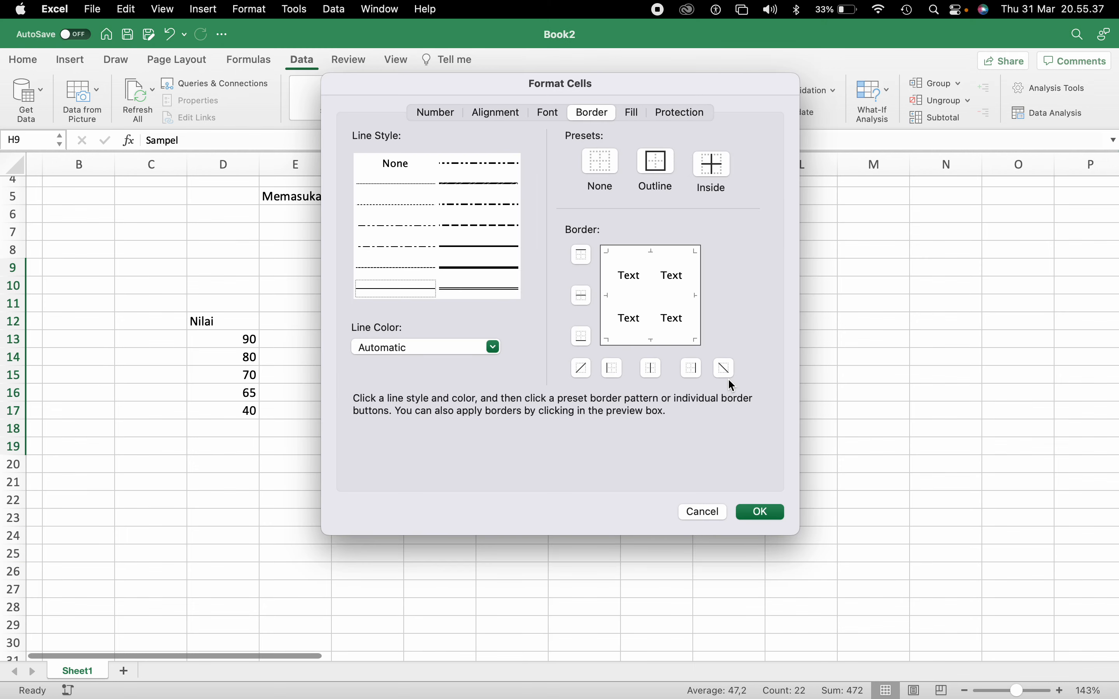
click(706, 508)
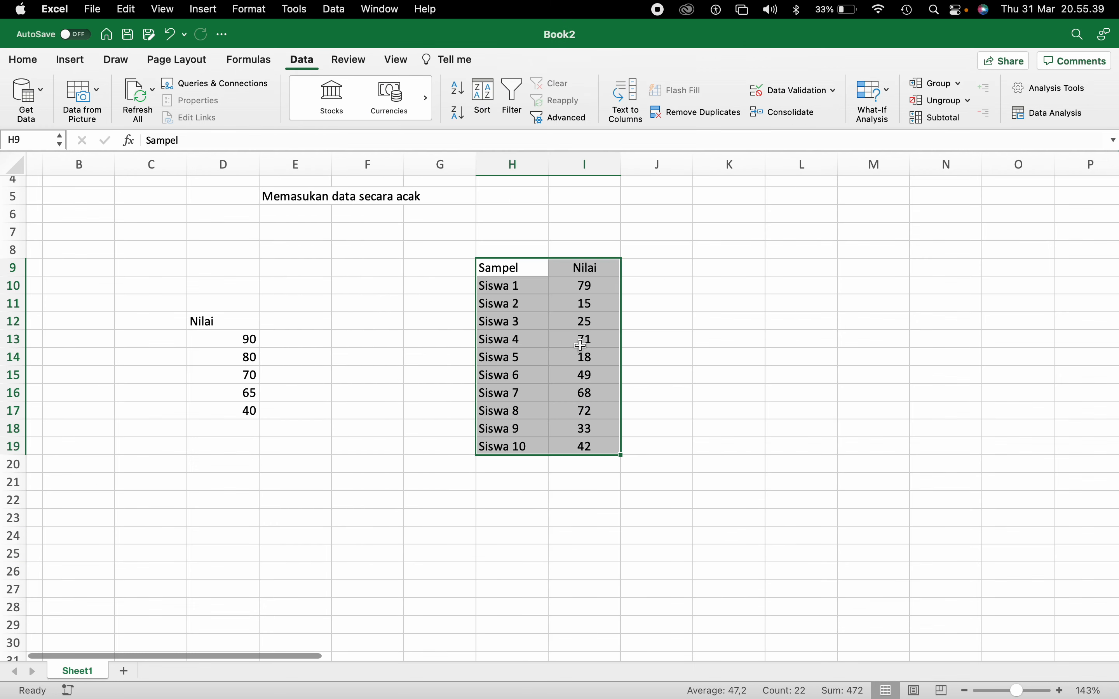
right_click(583, 345)
click(652, 617)
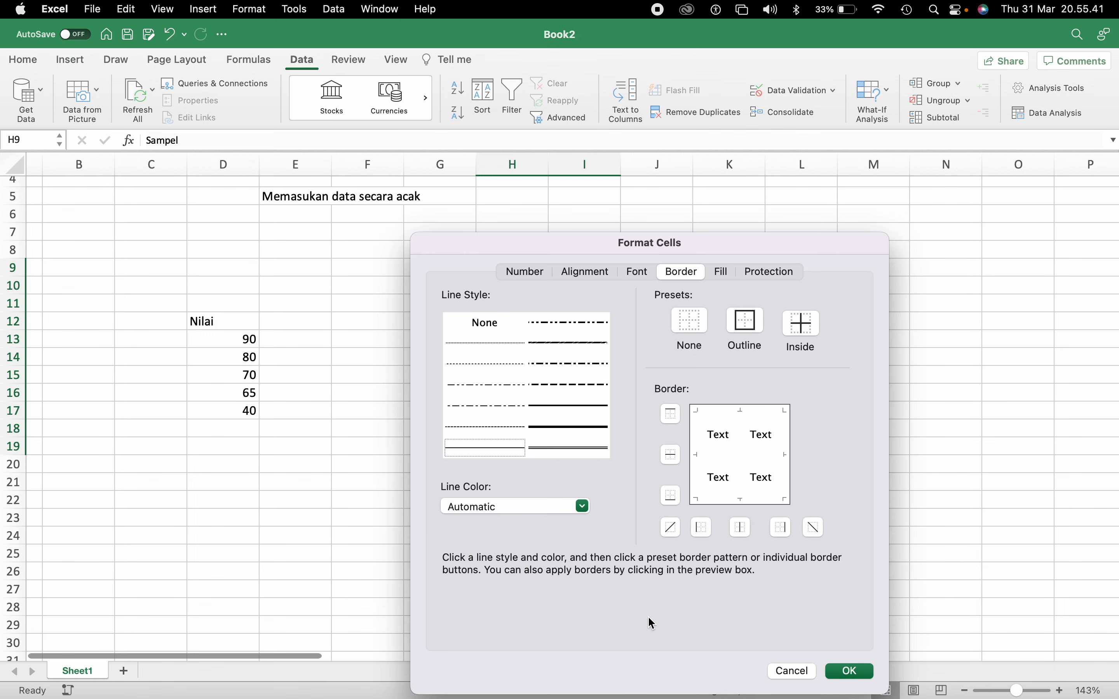
click(809, 676)
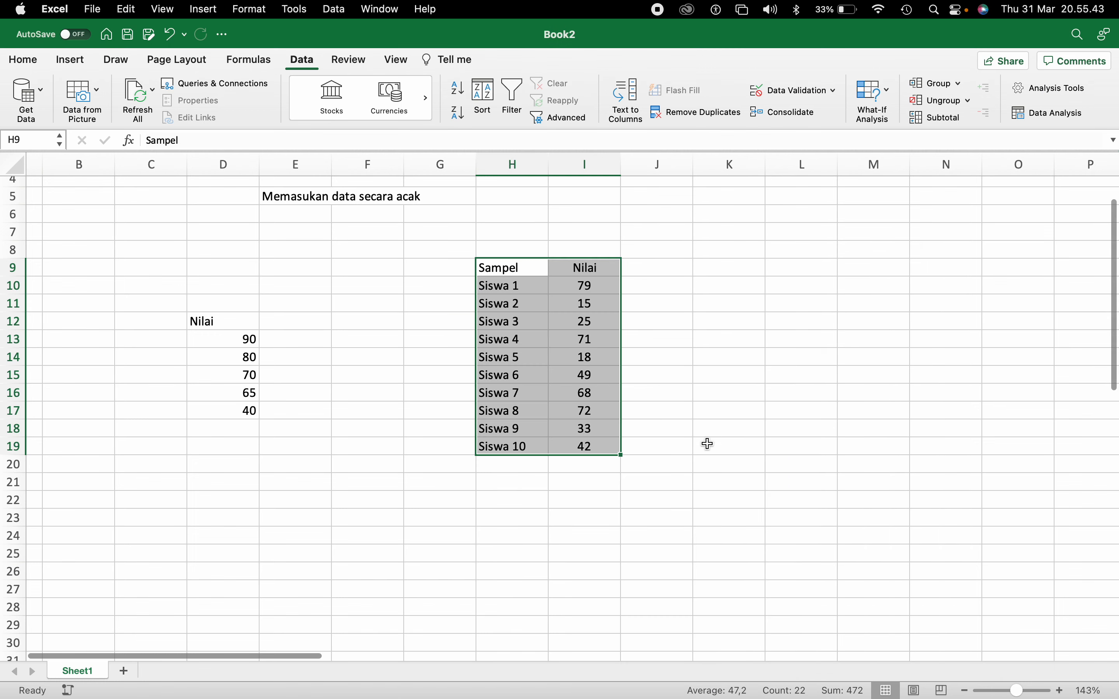
- Apply top, inner horizontal and bottom border lines to the Sampel and Nilai table in H9:I19
click(682, 344)
drag(532, 275, 601, 445)
key(super+1)
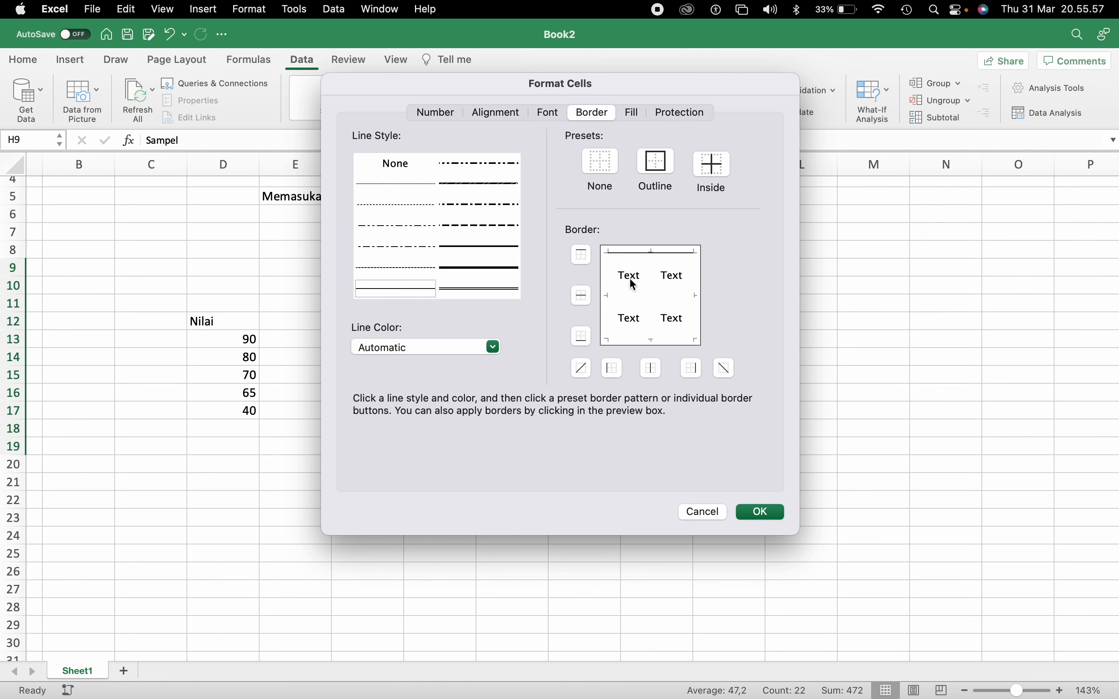
click(629, 295)
click(632, 337)
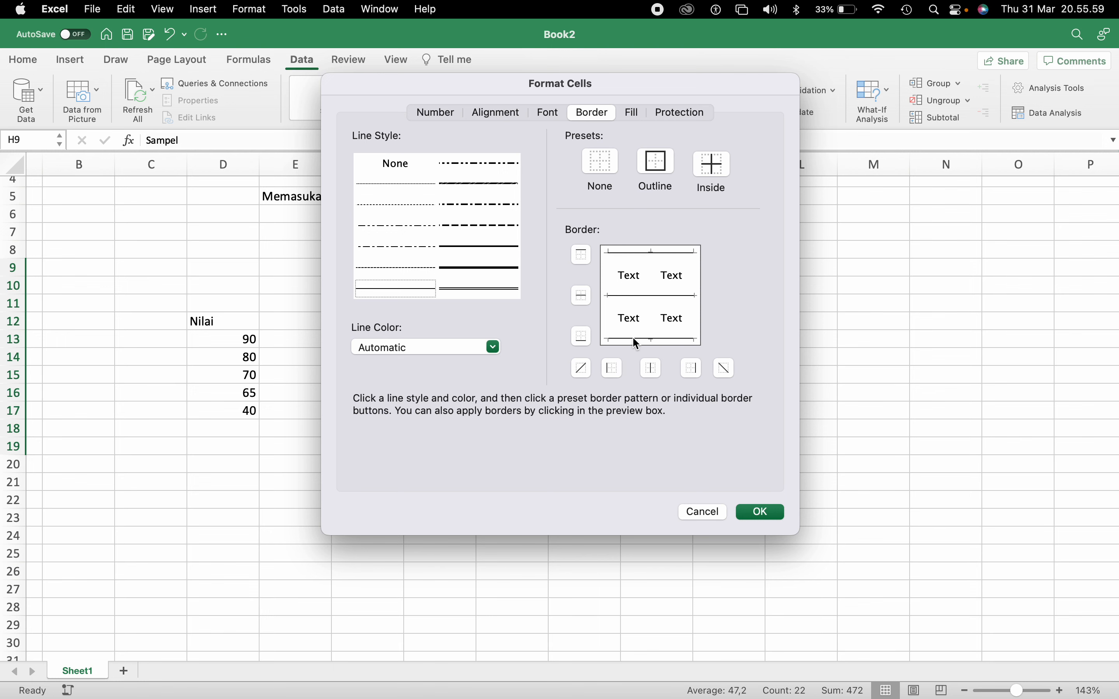
click(762, 511)
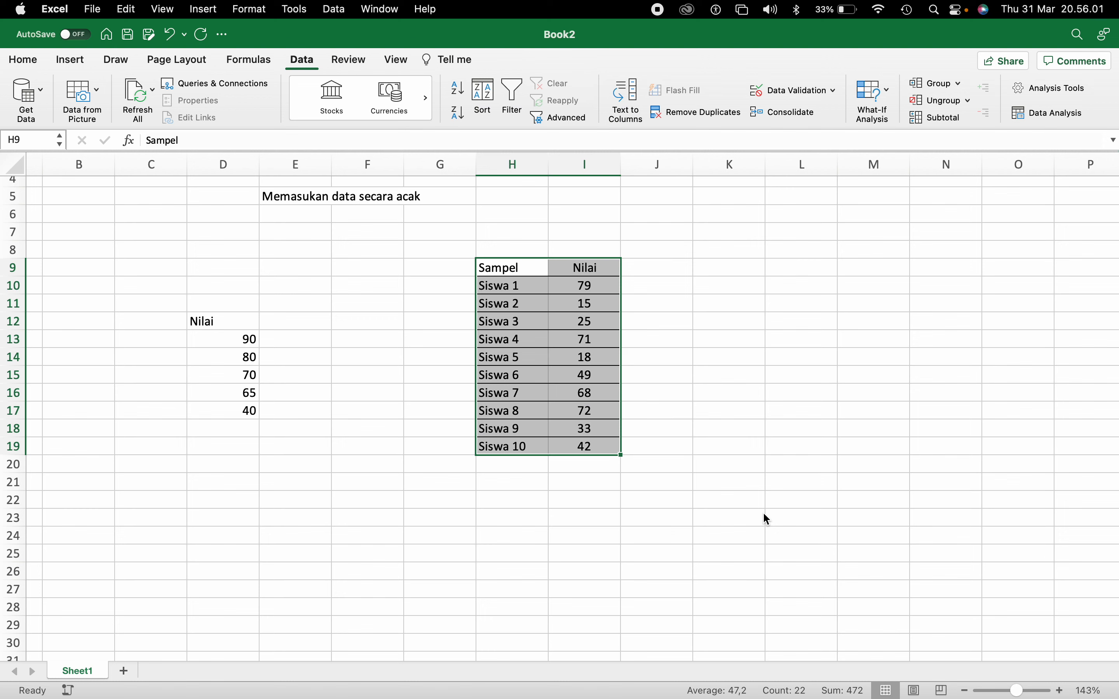
- Make the Sampel and Nilai headers in H9:I9 bold
click(689, 394)
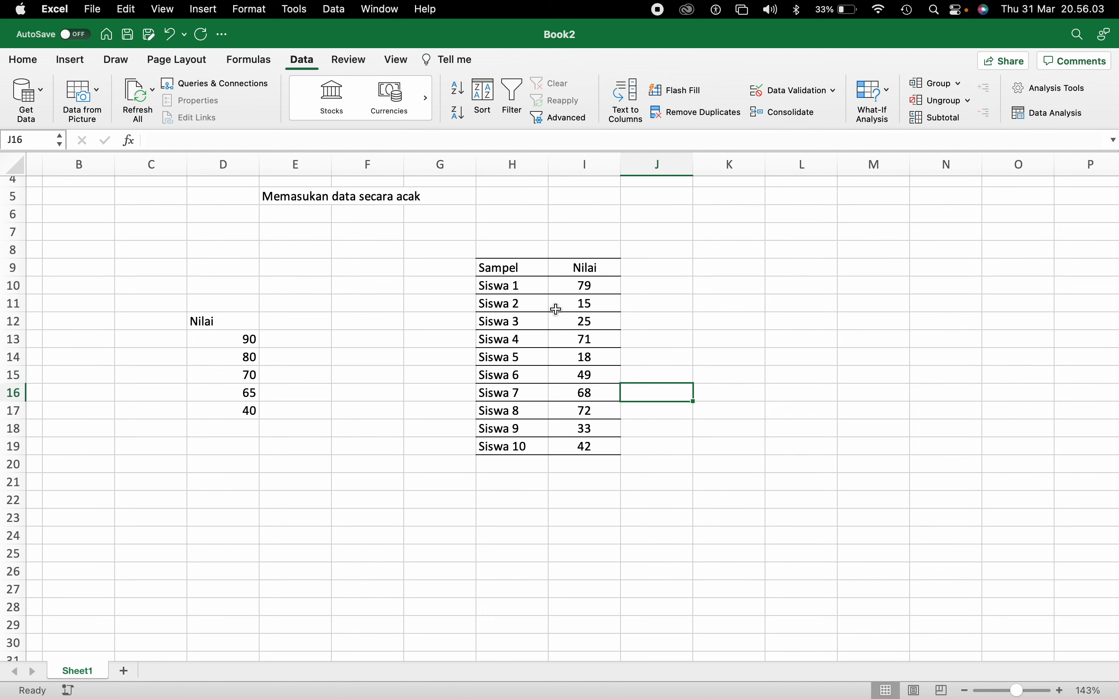
drag(511, 268, 578, 273)
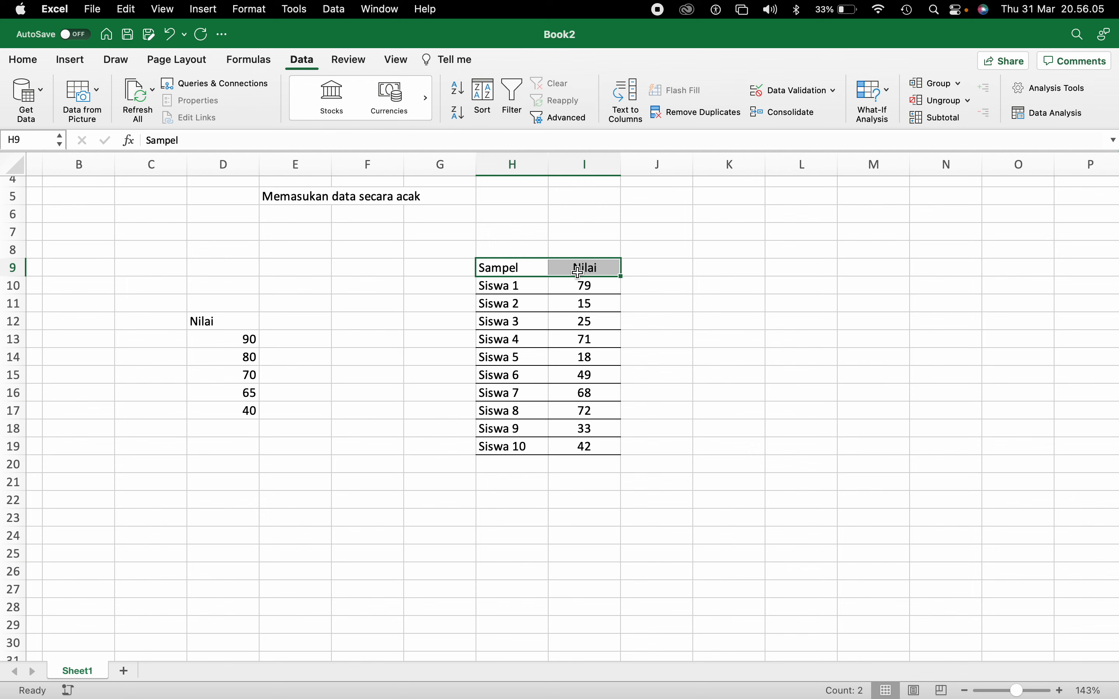
click(634, 327)
- Centre the contents of the Sampel and Nilai table in H9:I19 horizontally
drag(508, 268, 565, 441)
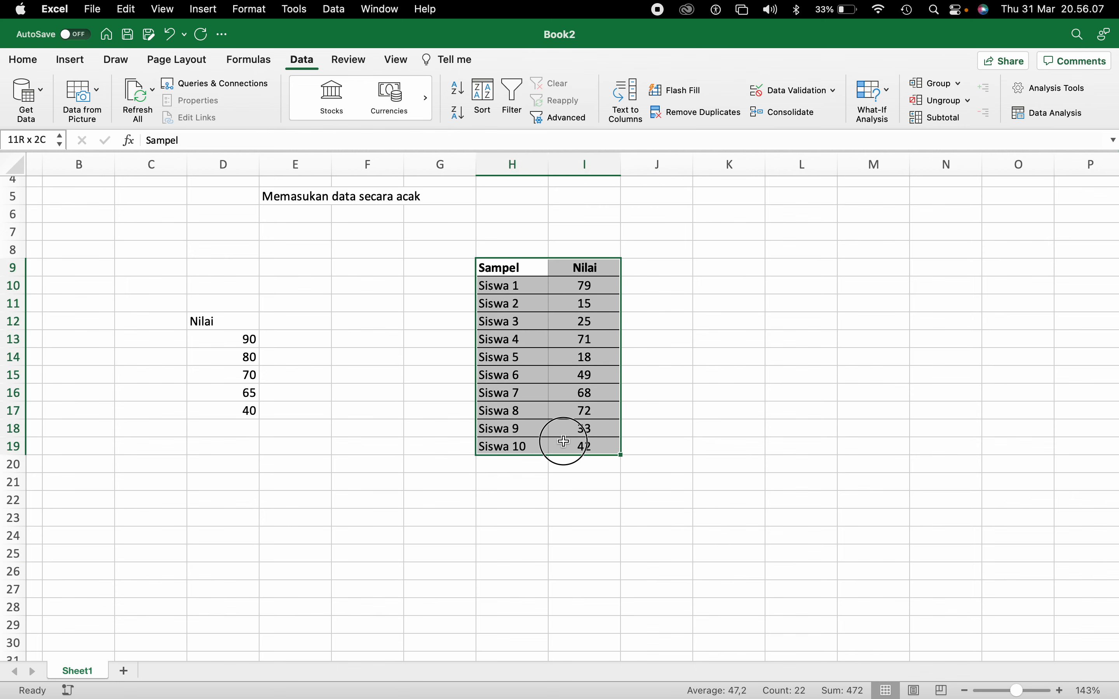
click(22, 60)
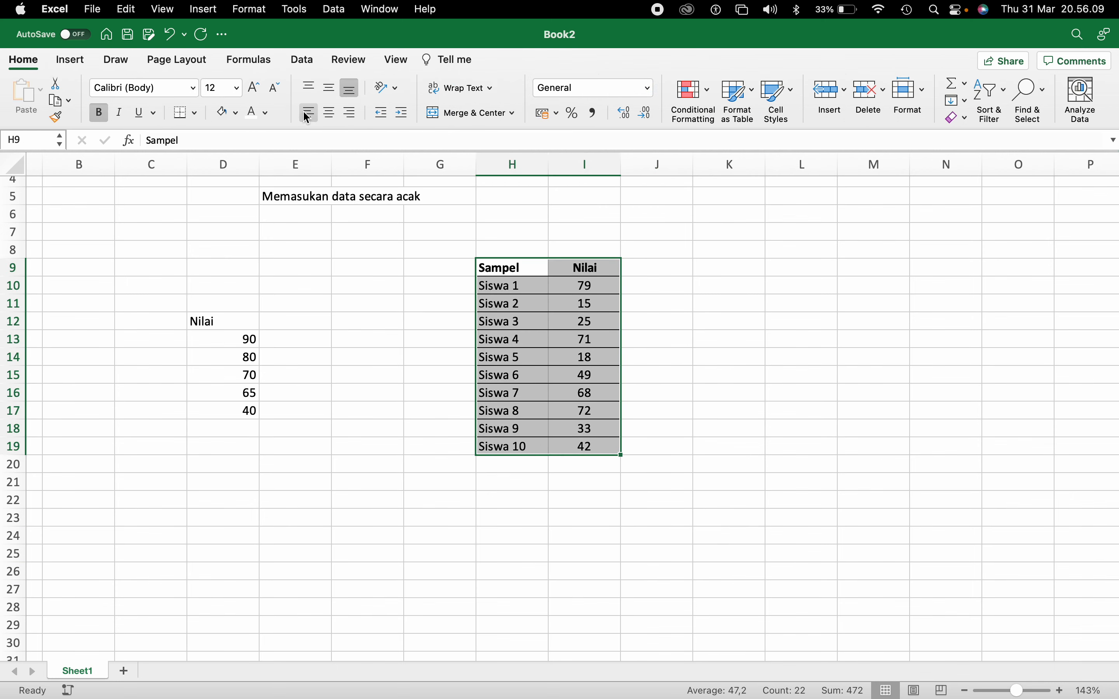
click(556, 254)
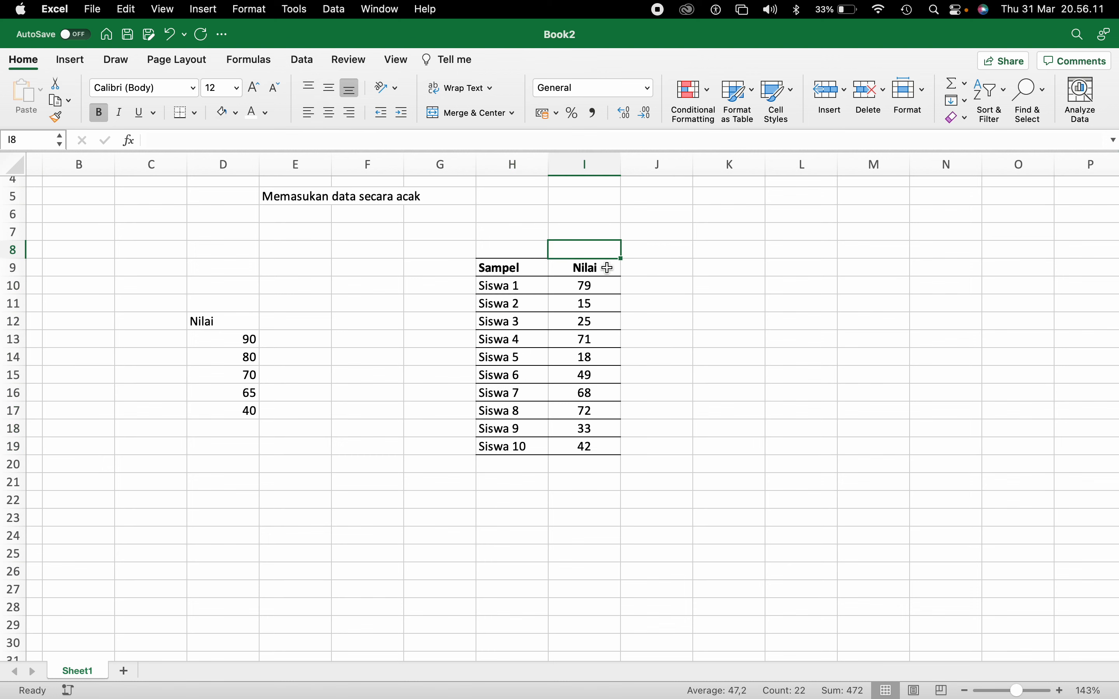
click(635, 320)
drag(526, 271, 581, 450)
key(super+e)
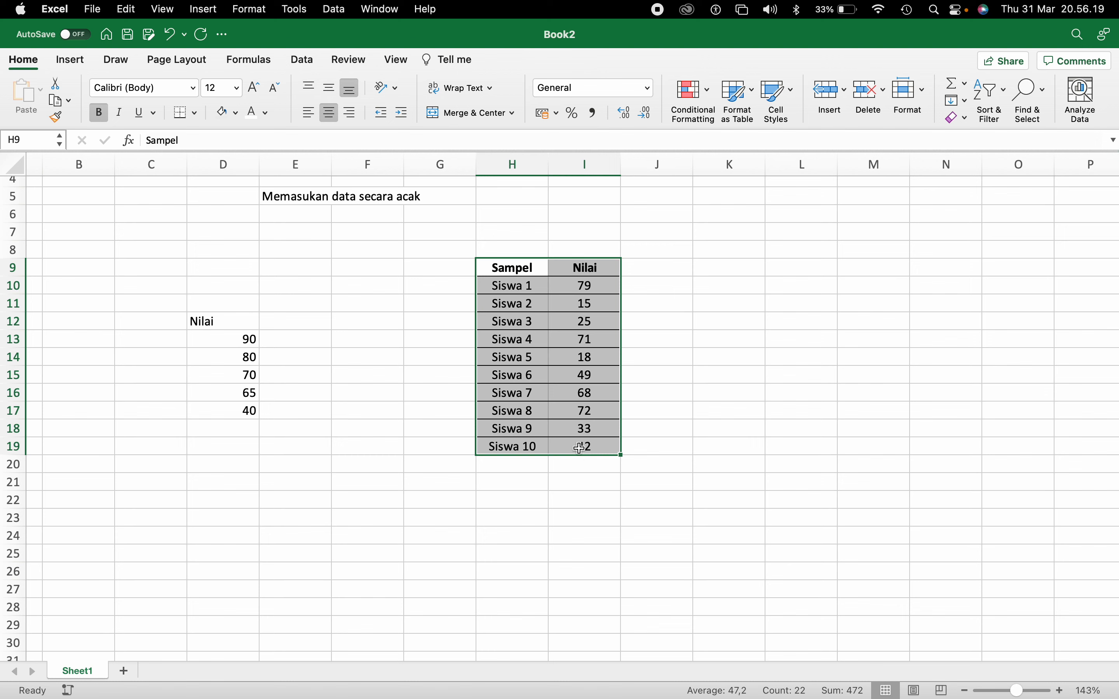
click(584, 338)
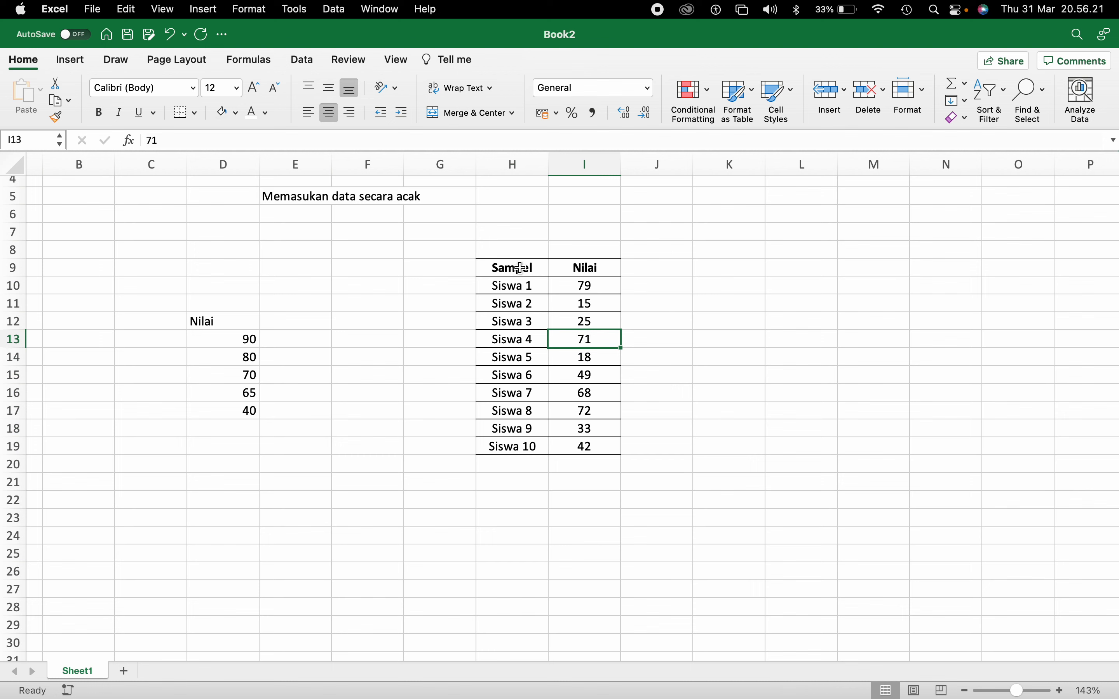
- Left-align the Sampel header in H9 and centre it again
drag(520, 267, 570, 436)
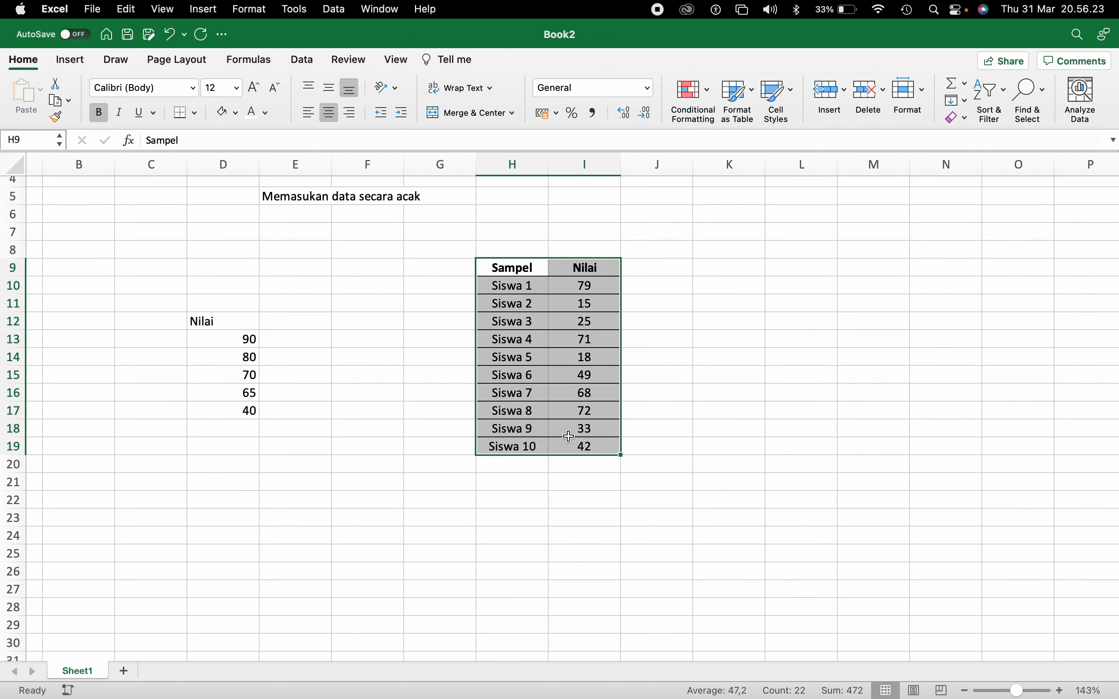
click(364, 398)
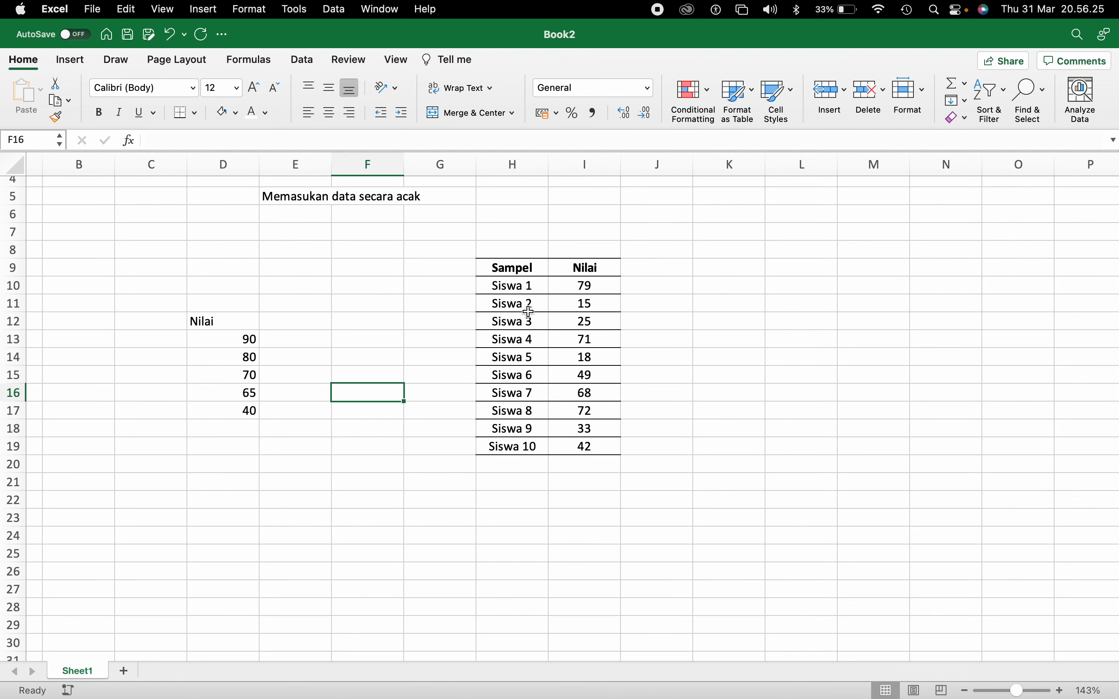
click(521, 271)
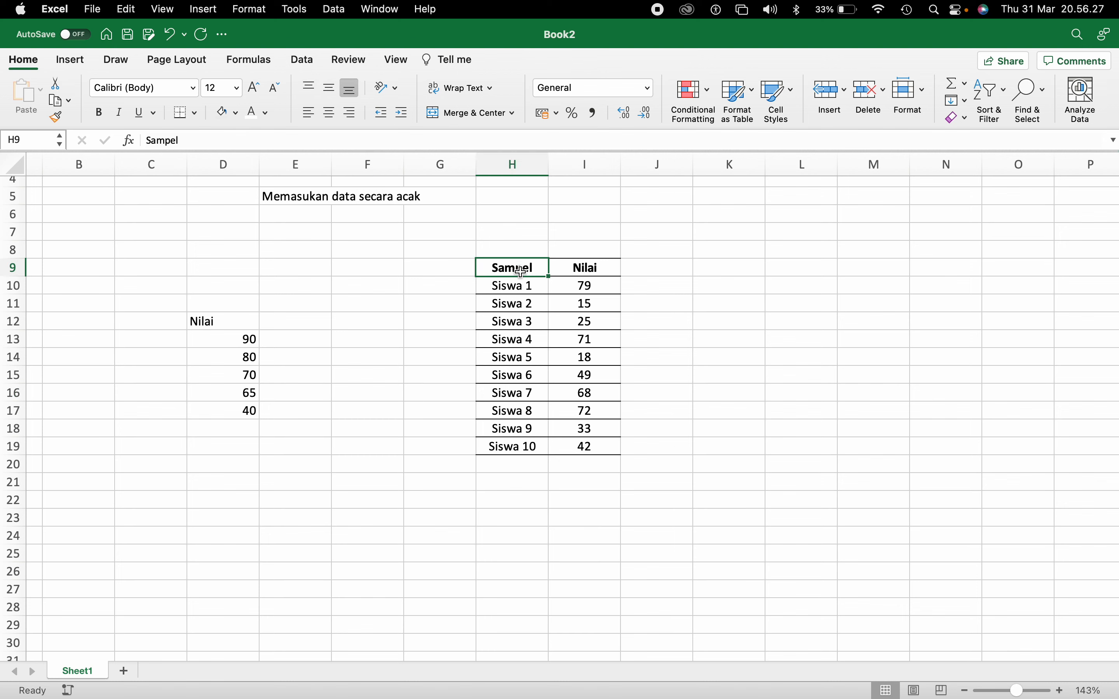
click(309, 112)
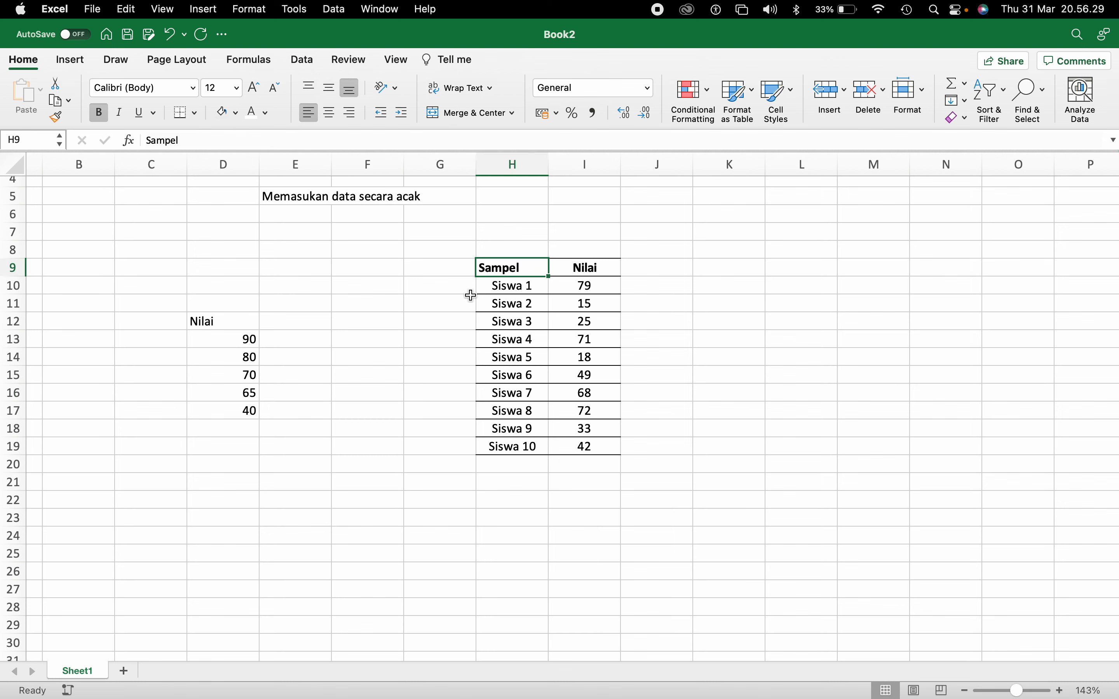
key(super+e)
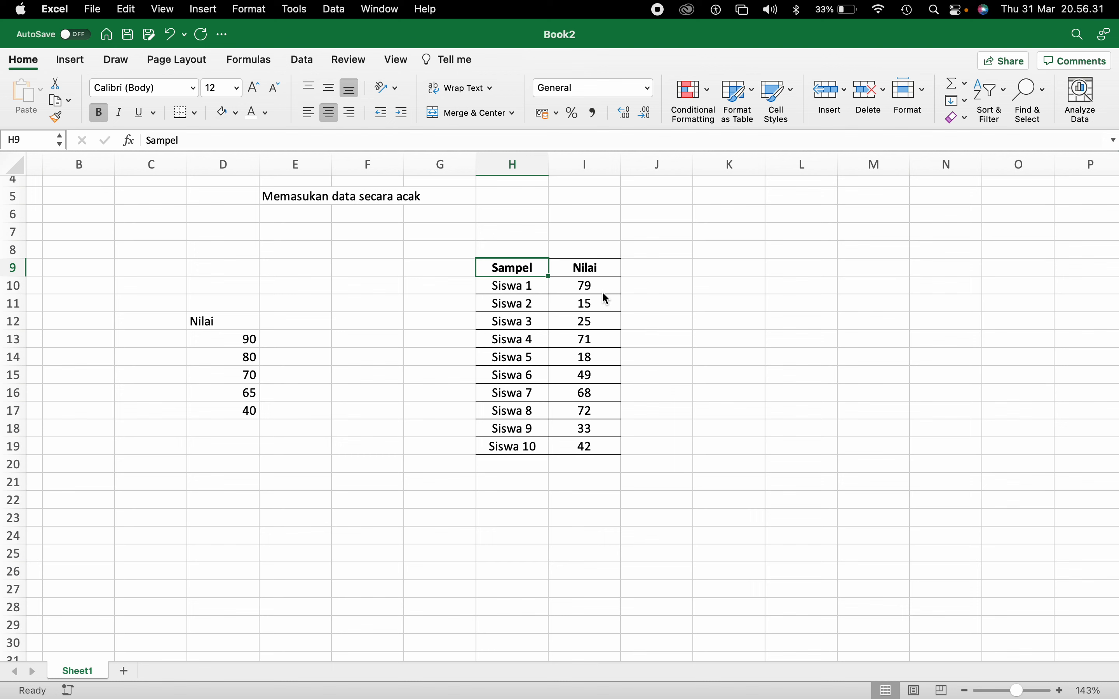
- Right-align the Nilai header in I9, centre it again and deselect the cell
click(583, 267)
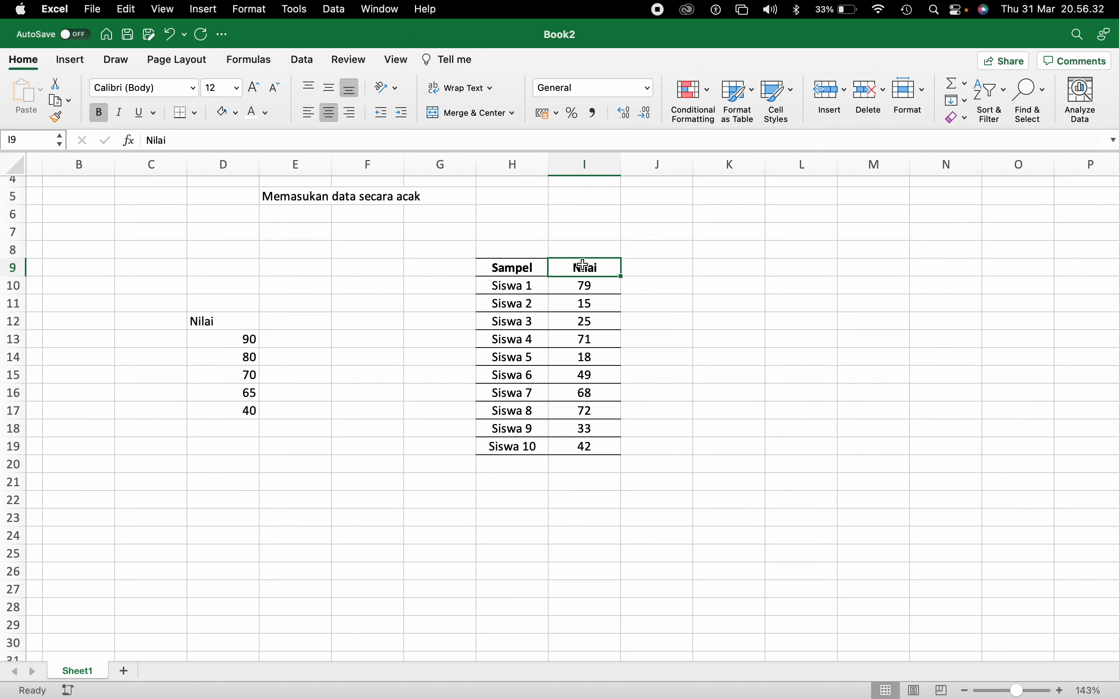
click(351, 114)
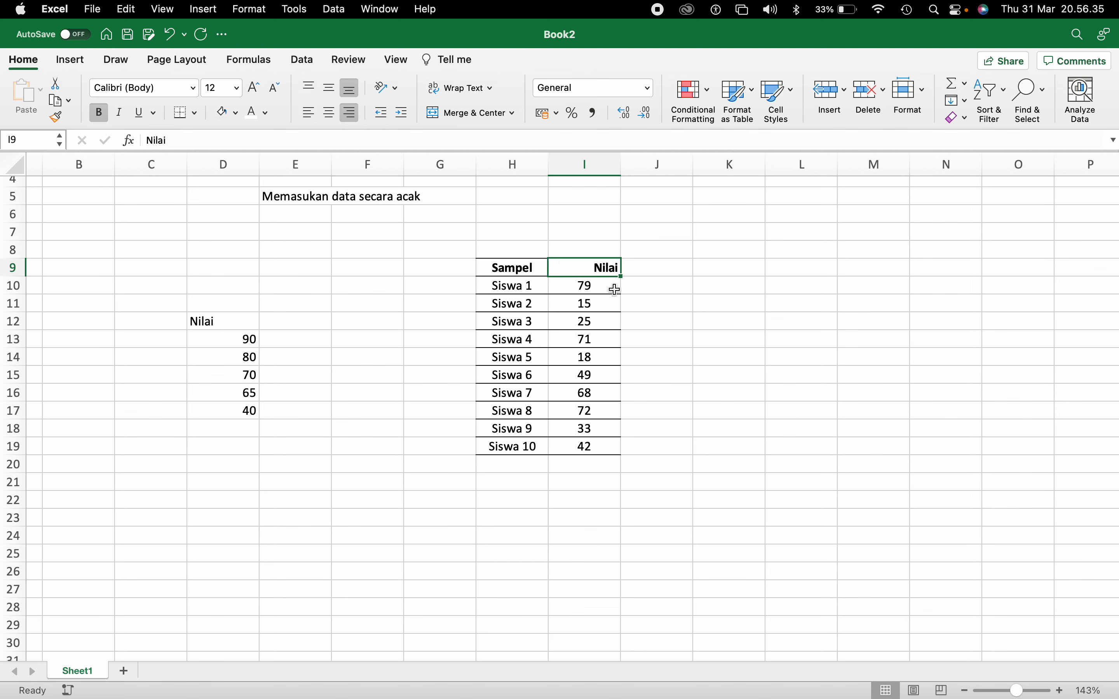
key(super+e)
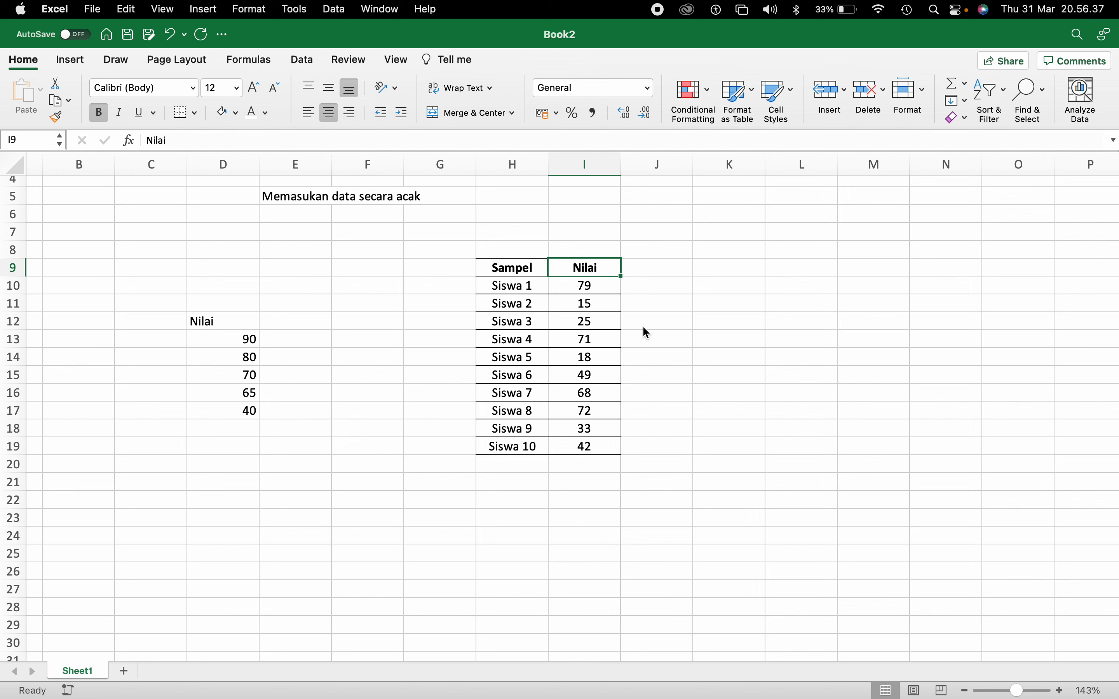
double_click(644, 327)
click(786, 364)
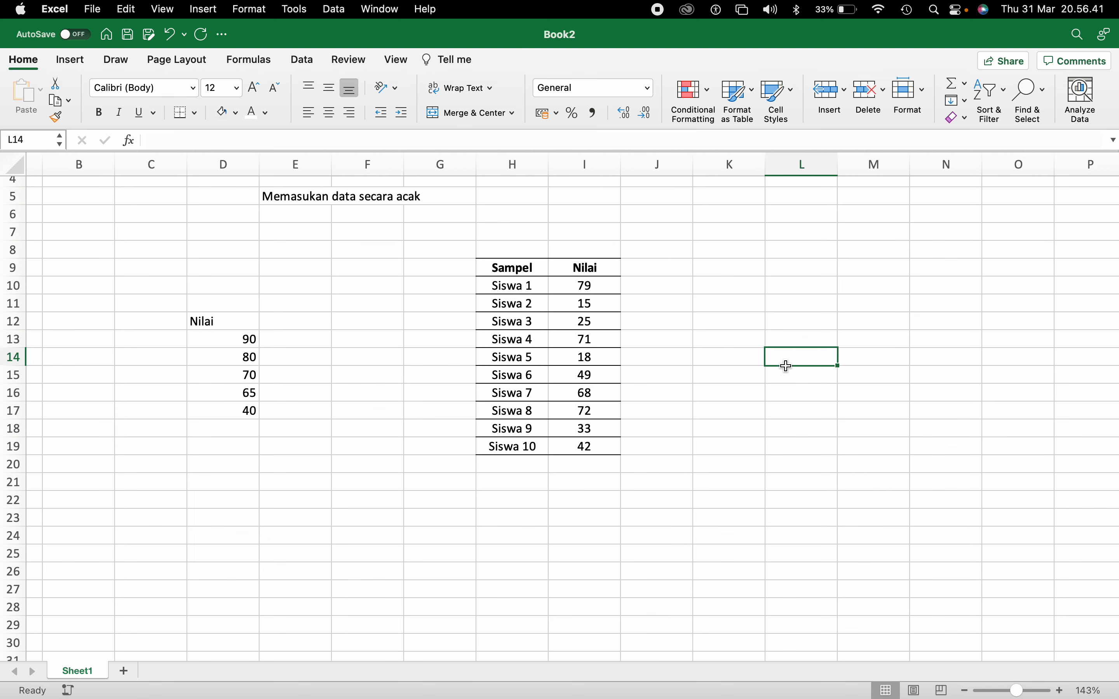
- Clear the contents of D5:I22 and close the Book2 workbook
drag(222, 194, 611, 493)
key(Delete)
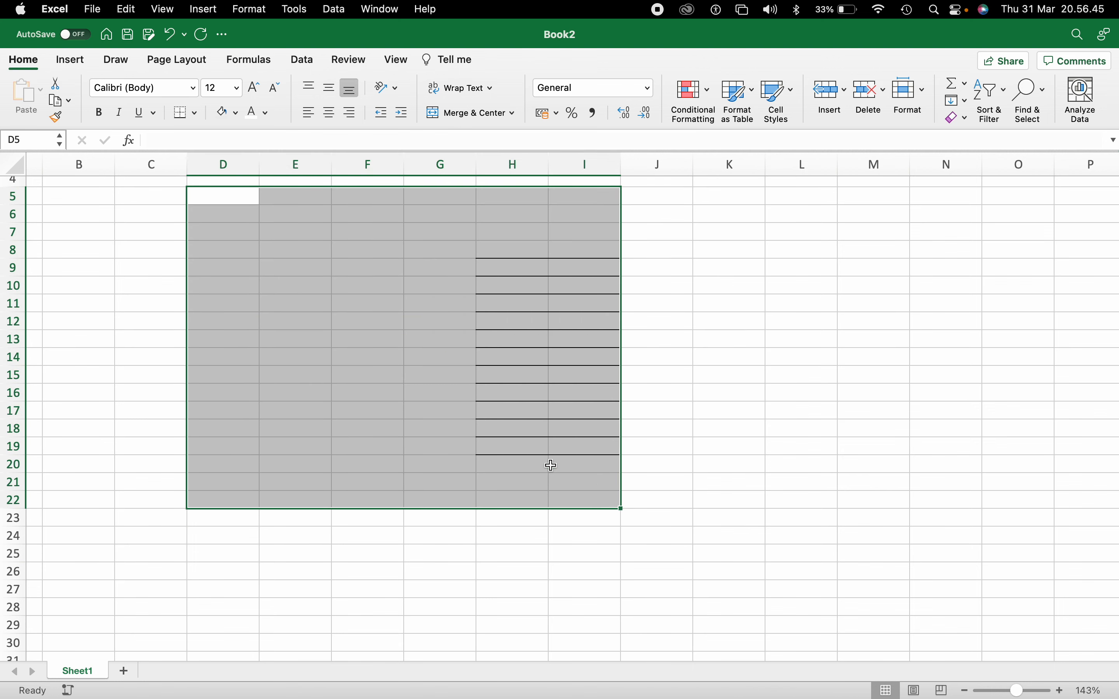
mouse_move(0, 1)
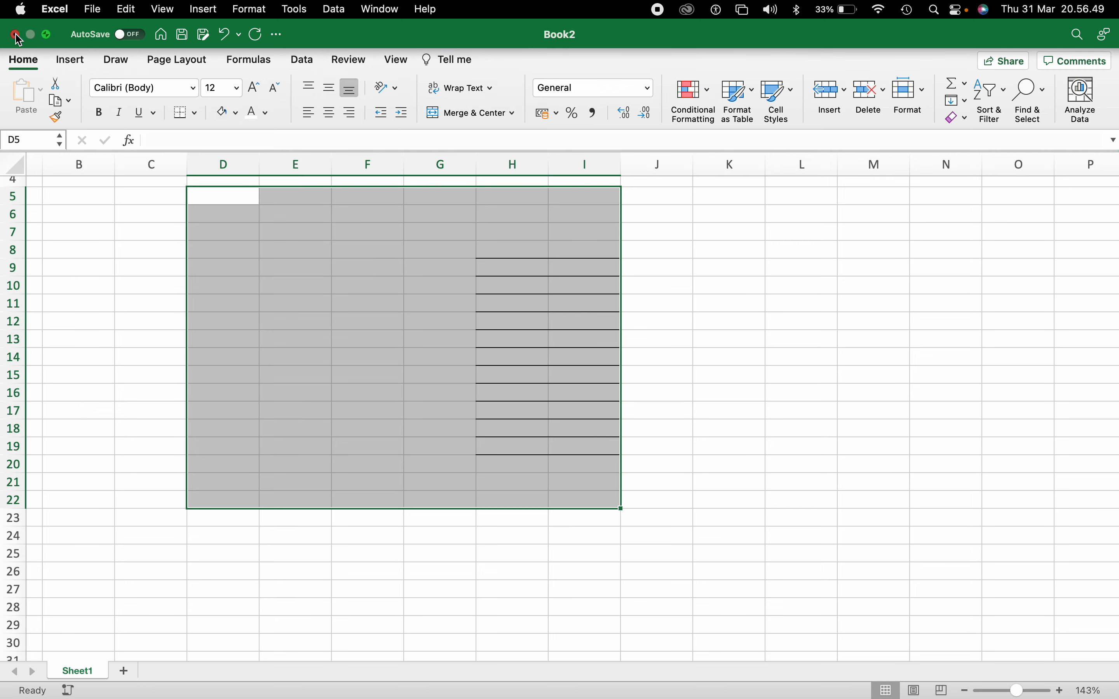
click(15, 35)
click(520, 418)
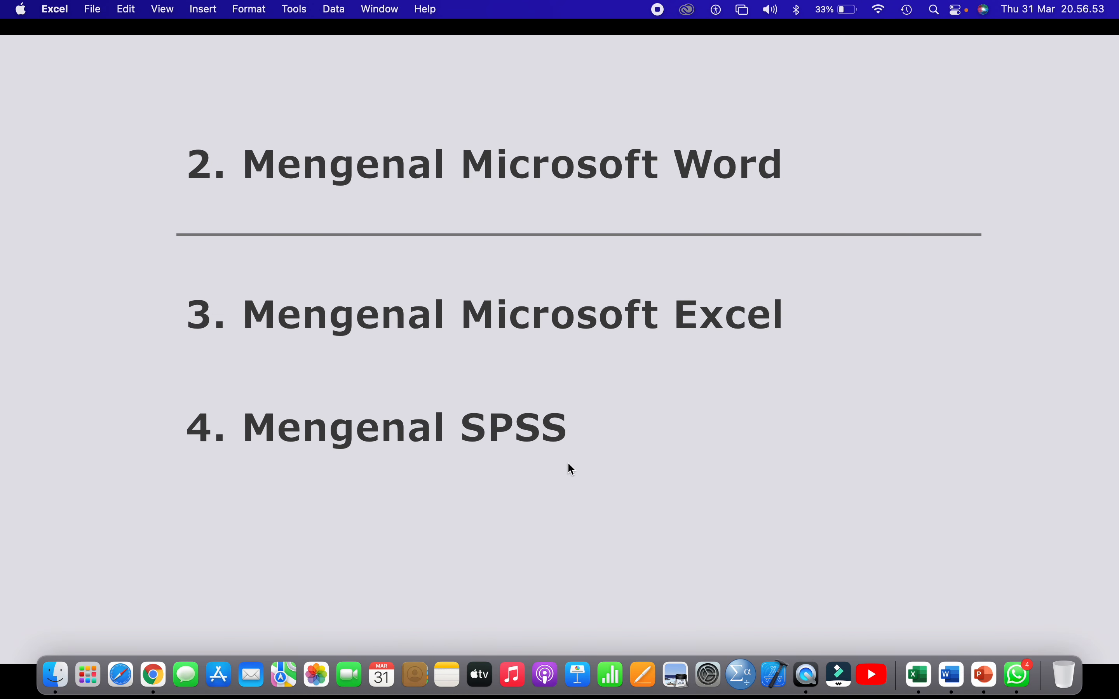
- Launch SPSS Statistics and enlarge the untitled Data Editor window to fill the screen
click(738, 678)
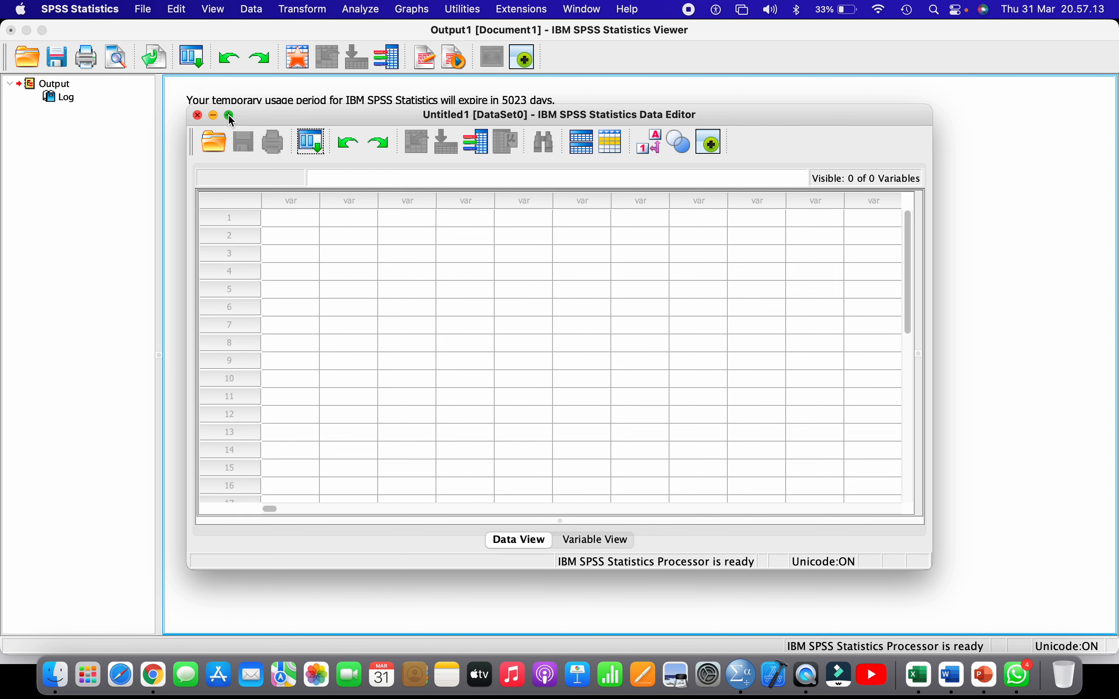
mouse_move(229, 116)
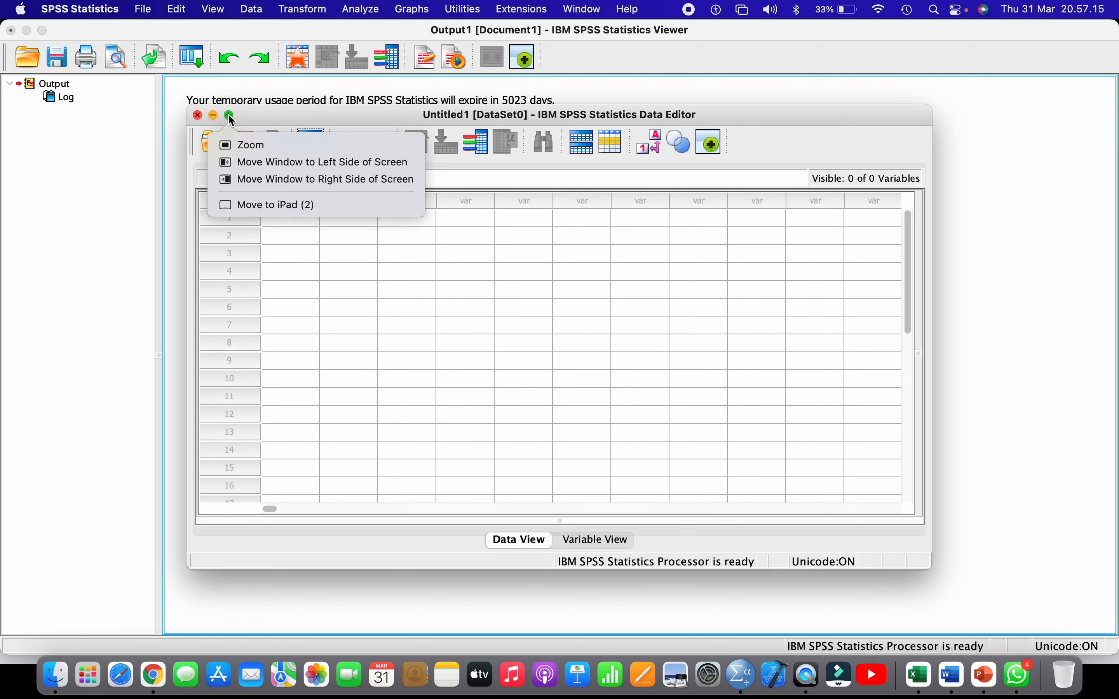
click(229, 116)
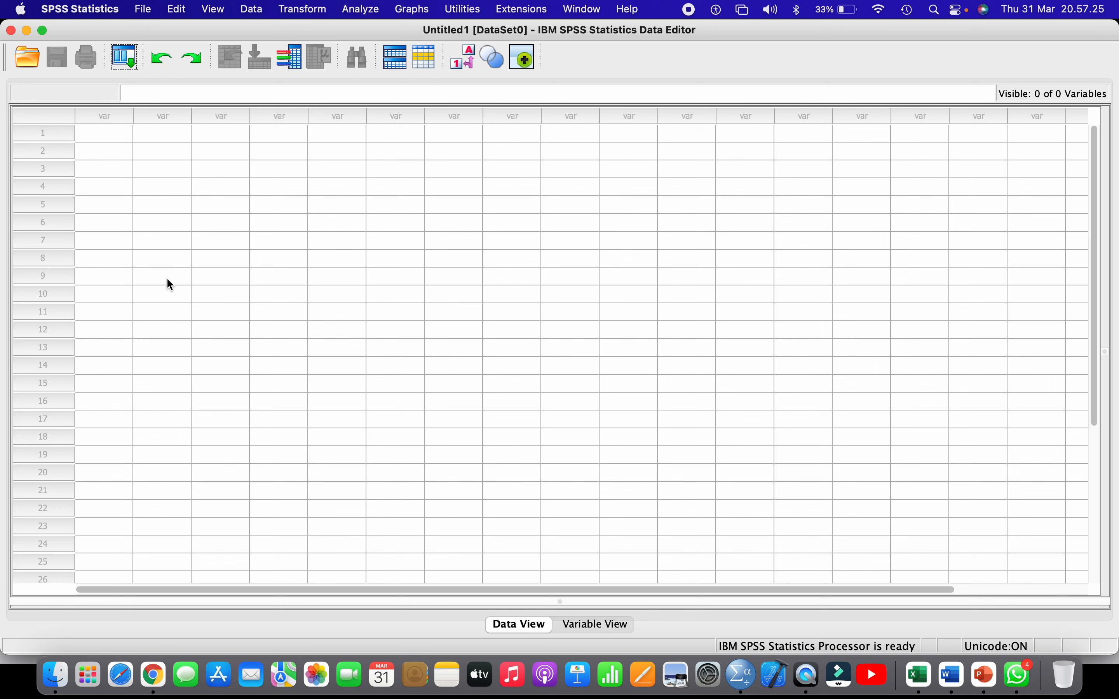
- In the SPSS preferences, set the decimal places for new numeric variables to 0 and apply the setting
click(145, 10)
mouse_move(132, 67)
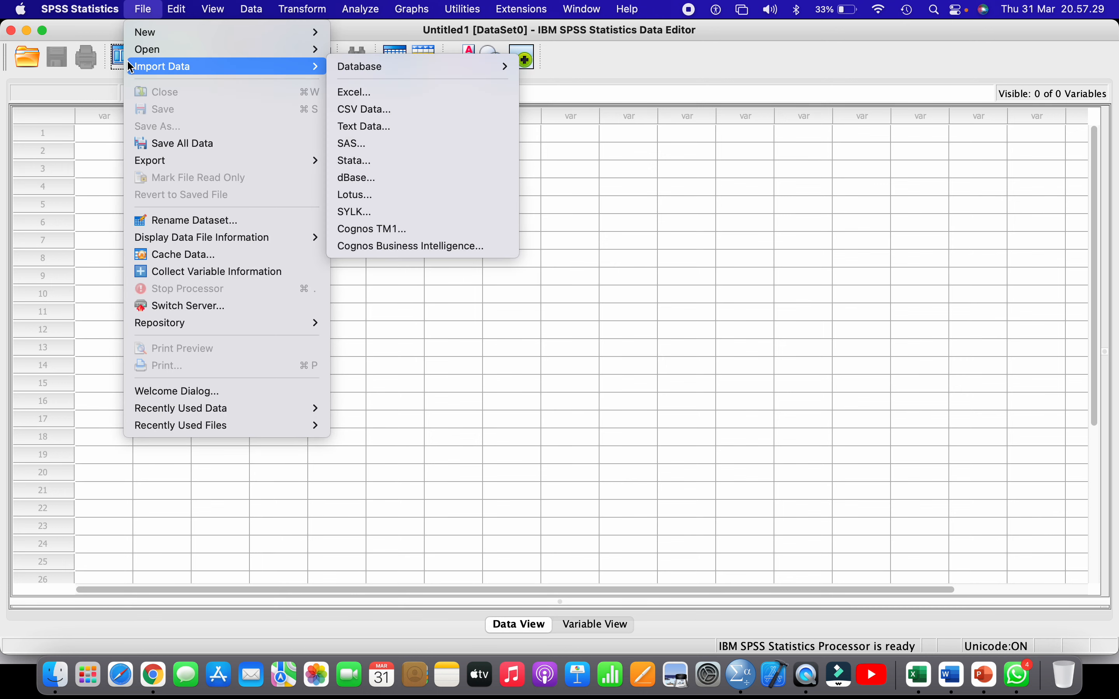
mouse_move(89, 5)
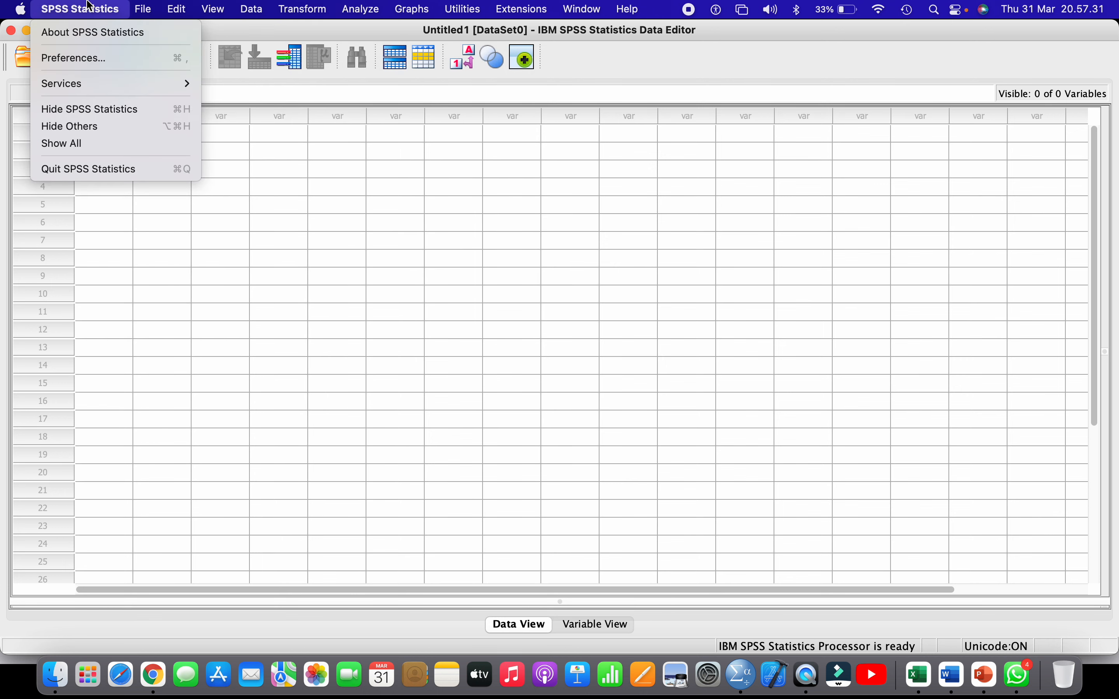
click(84, 60)
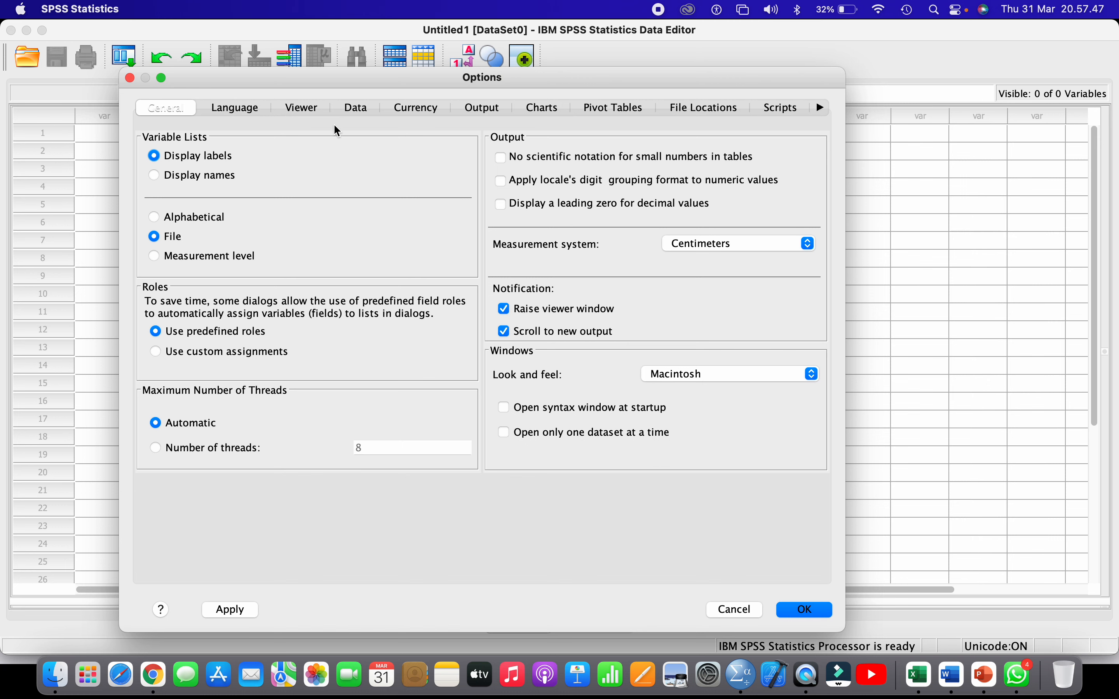
click(351, 107)
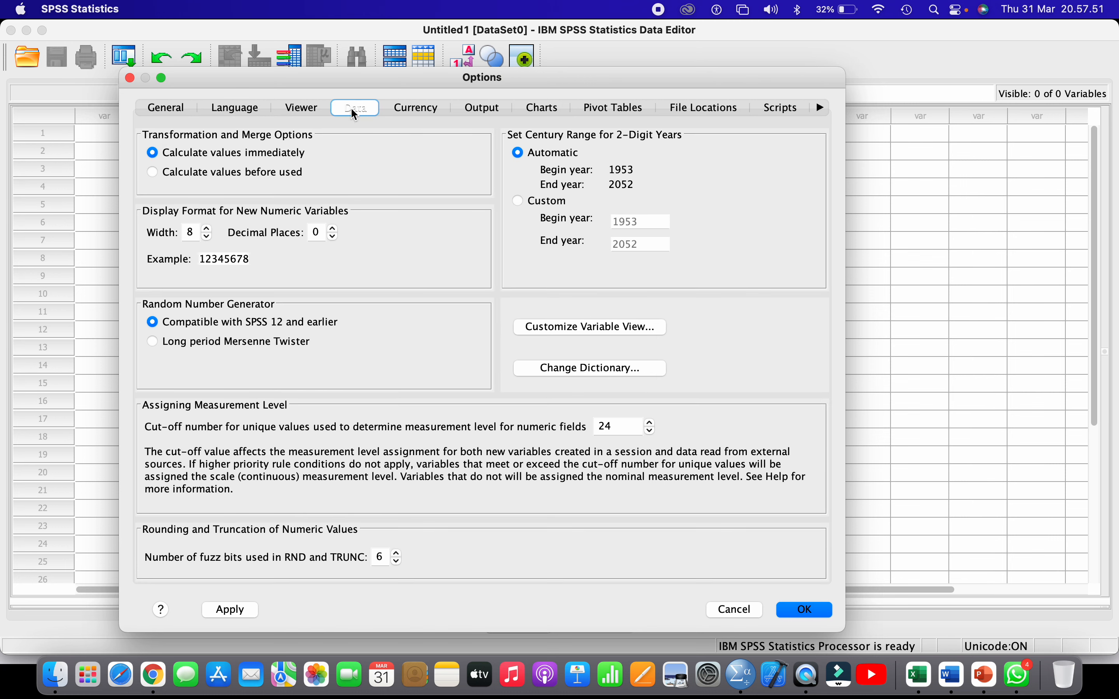
double_click(321, 232)
text(2)
key(BackSpace)
text(0)
click(236, 607)
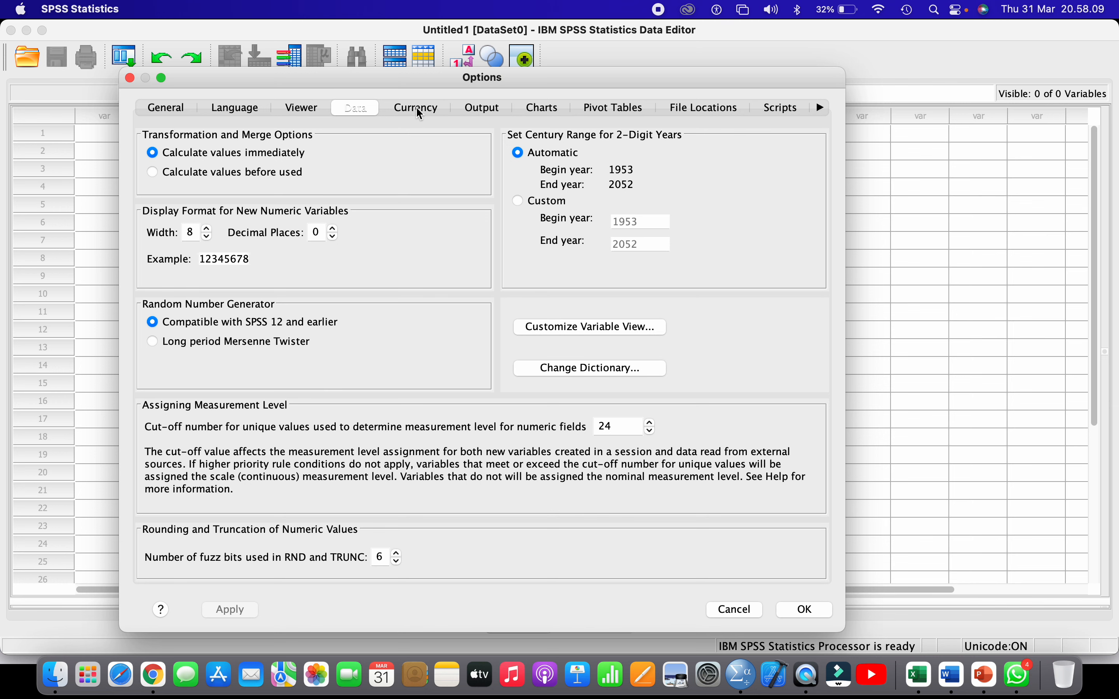
- In the pivot table preferences, preview the CompactBoxed and Report TableLooks and reselect Academic
click(479, 108)
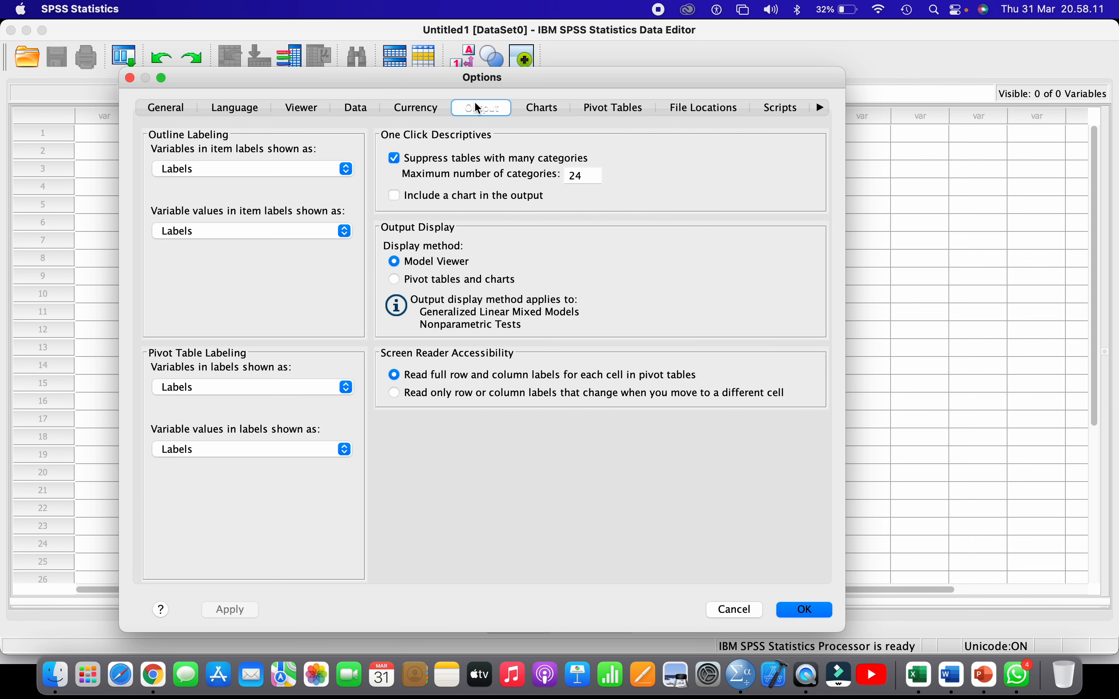
click(603, 109)
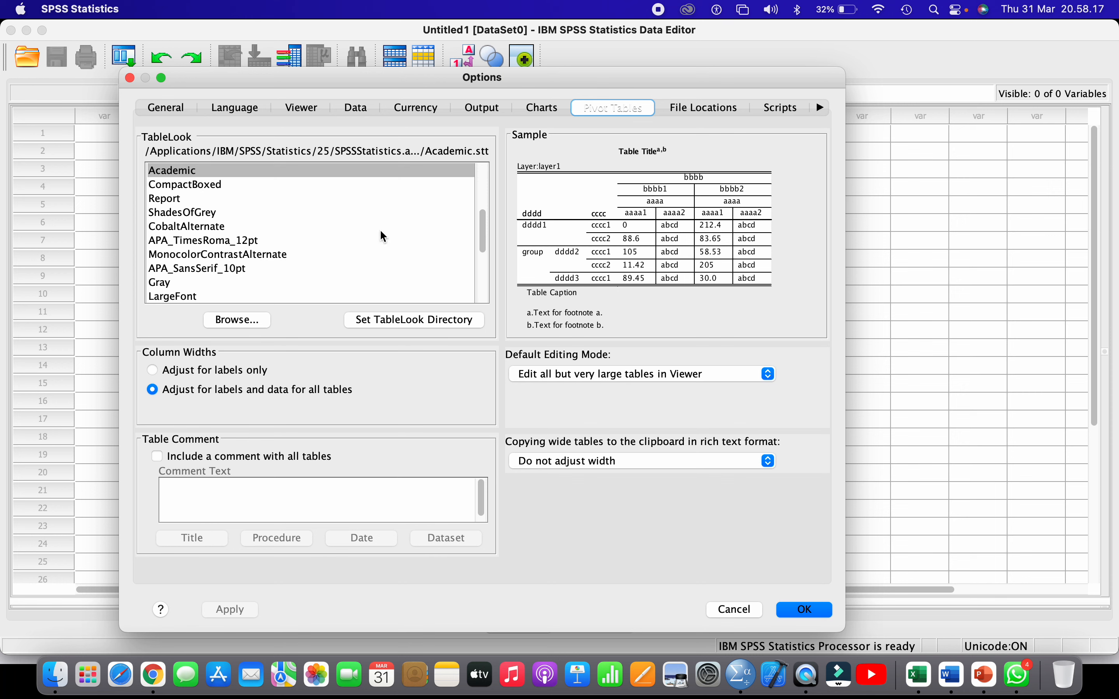
click(173, 175)
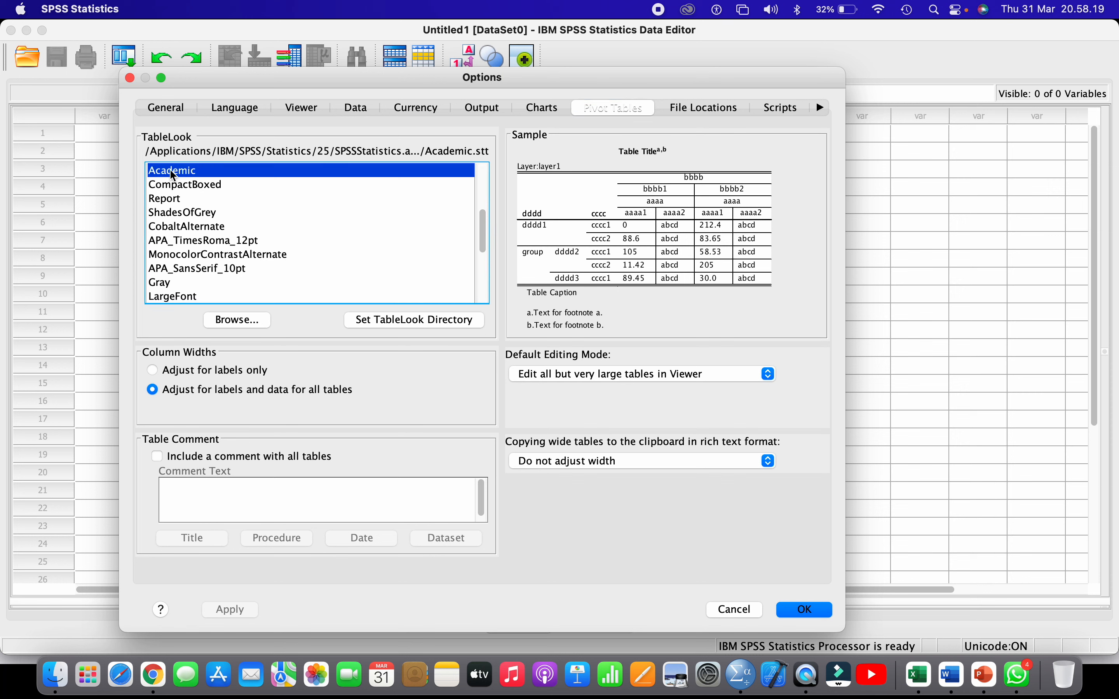
click(181, 186)
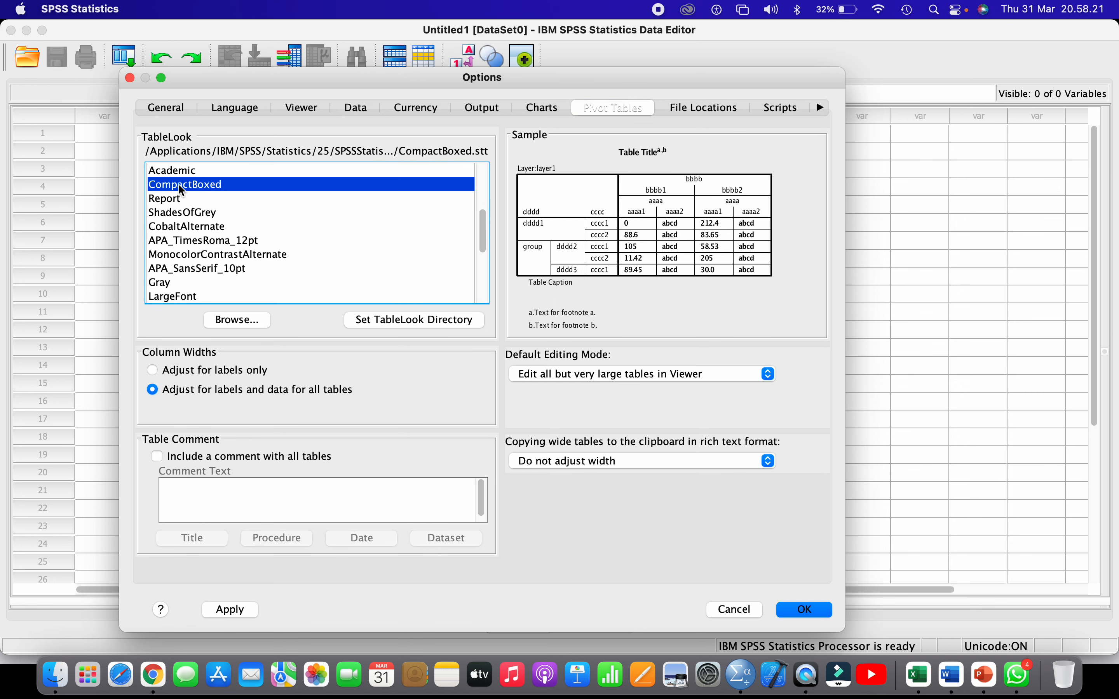
click(177, 202)
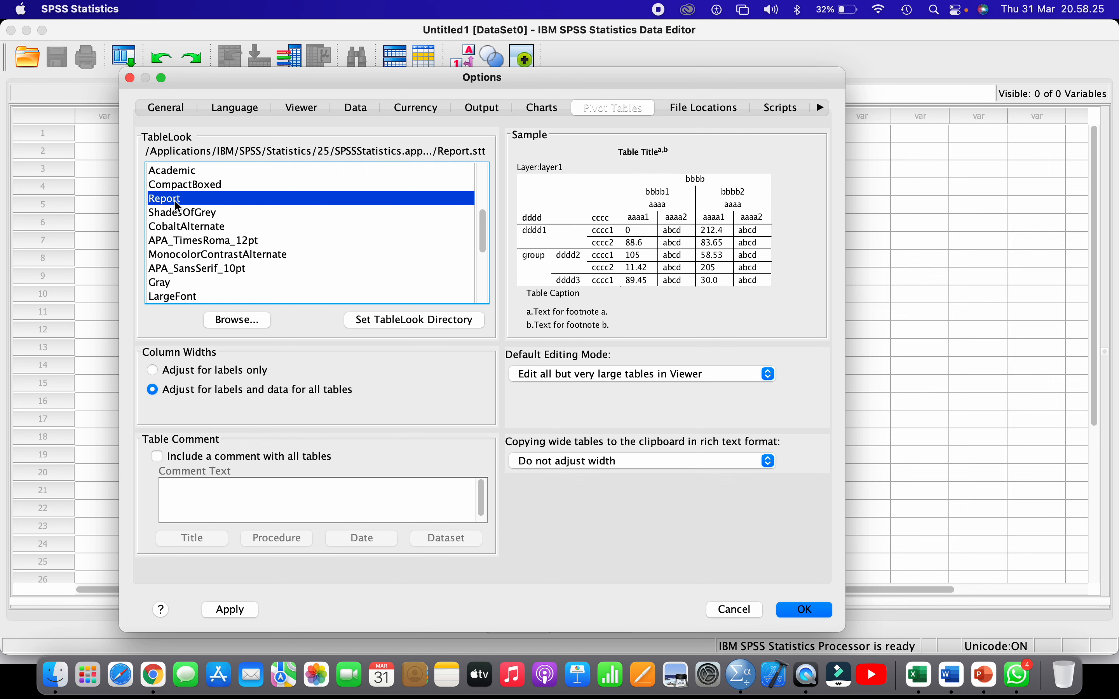
click(175, 170)
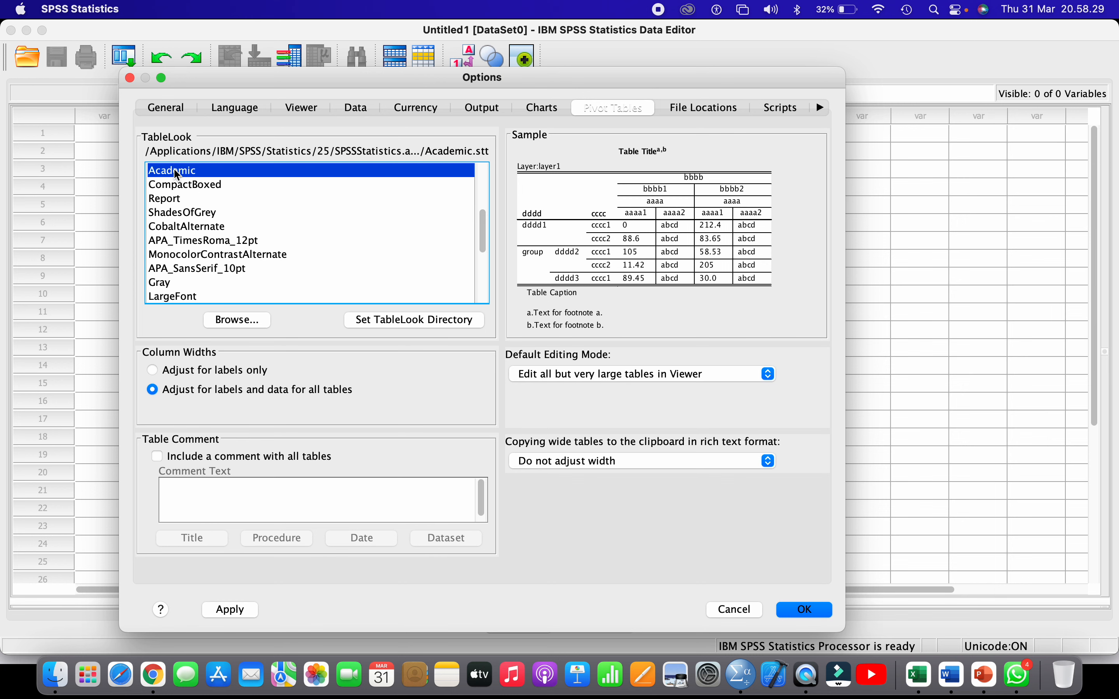
- Compare the System Default and Classic Default TableLooks, choose Academic for pivot tables and apply the setting
drag(484, 228, 483, 157)
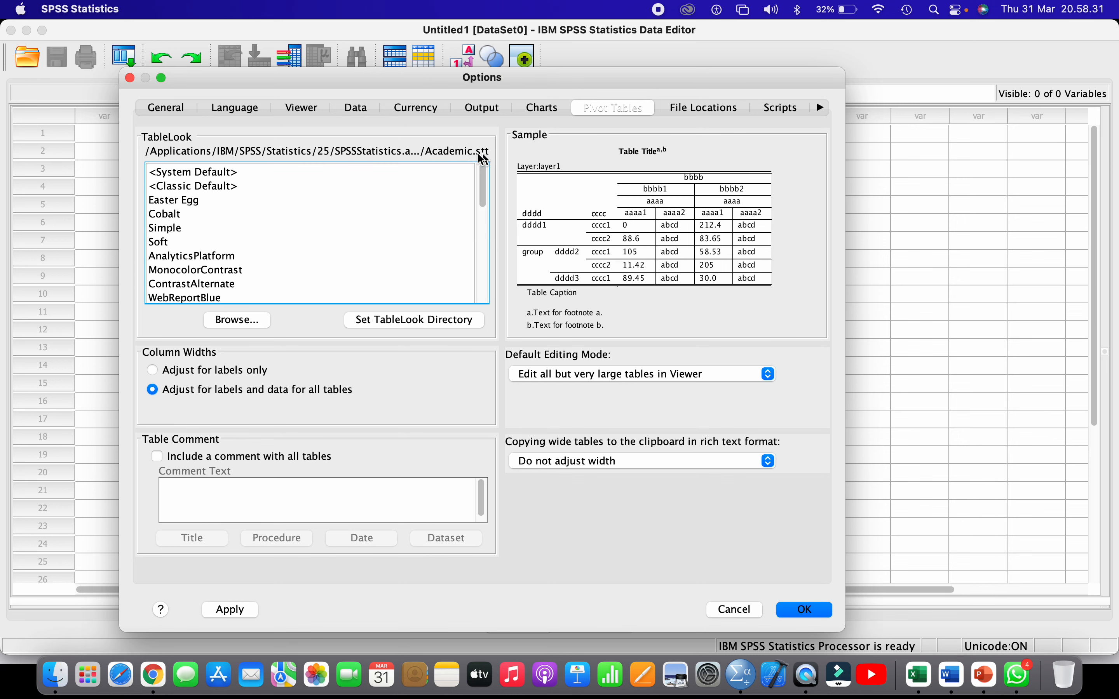
click(221, 174)
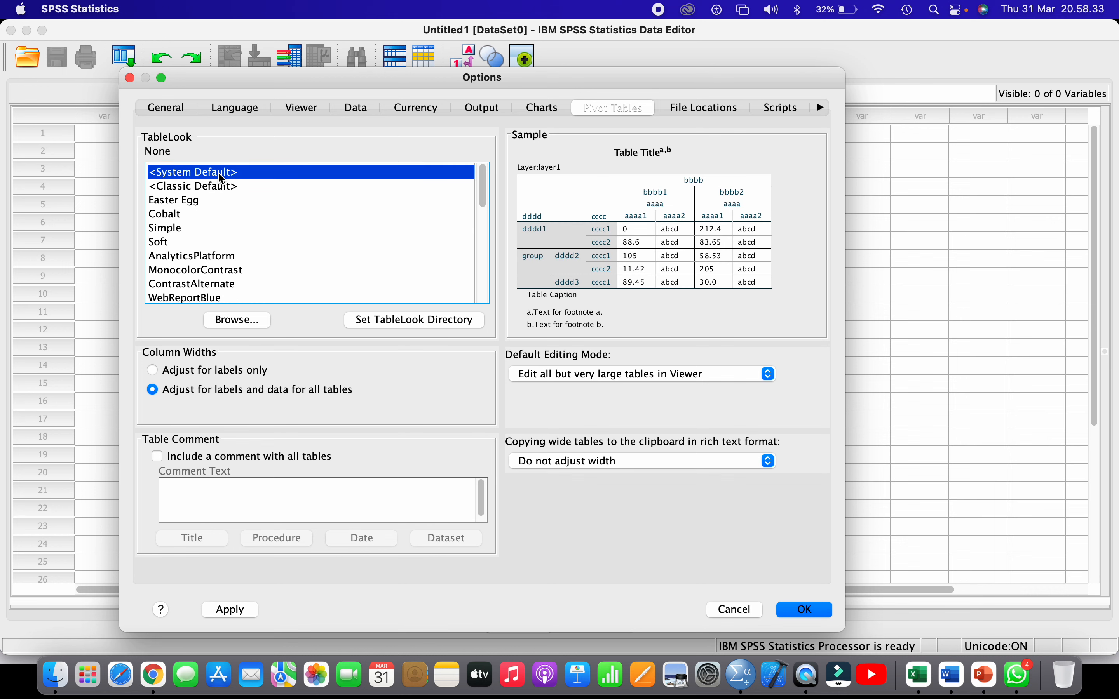
click(210, 188)
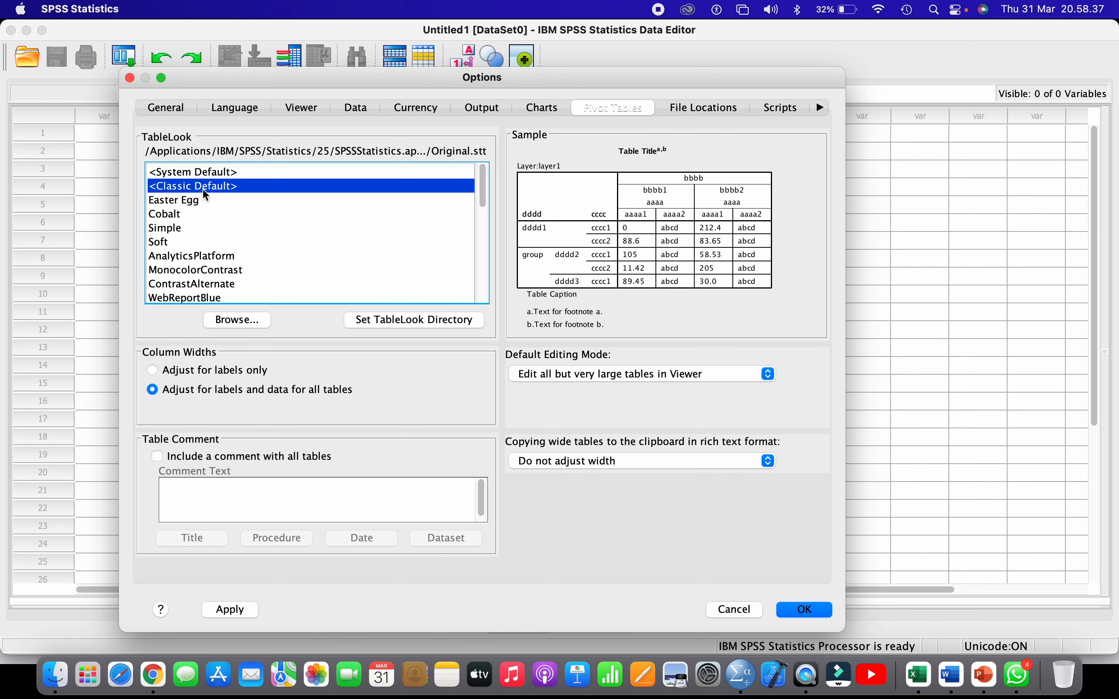
scroll(192, 228, down, 3)
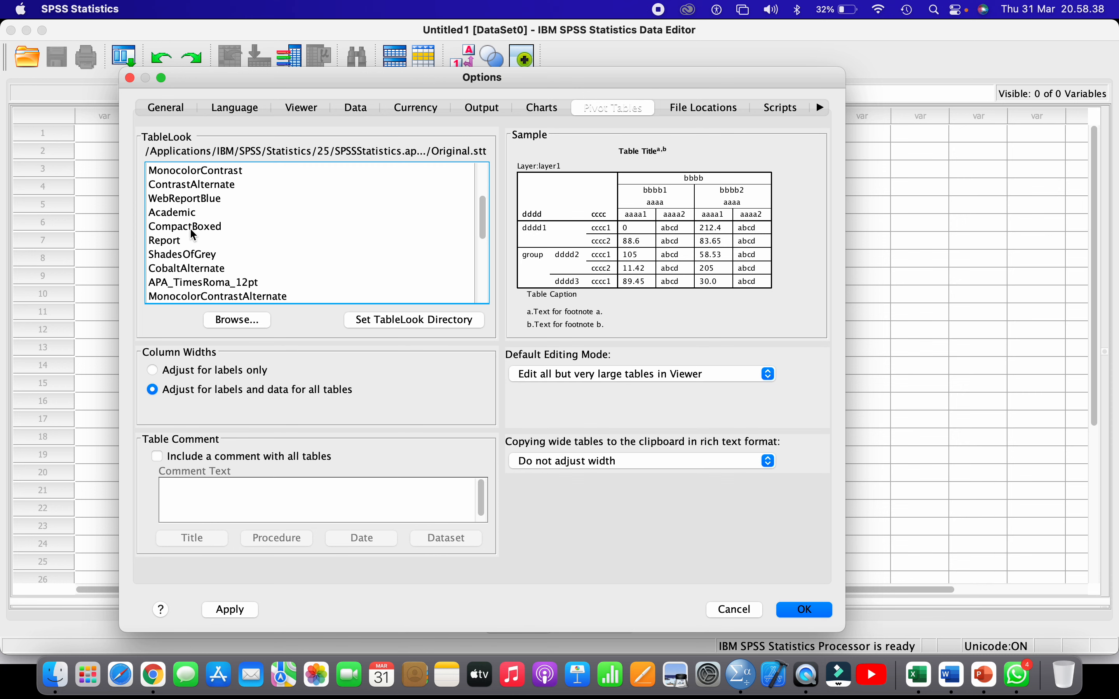
click(176, 212)
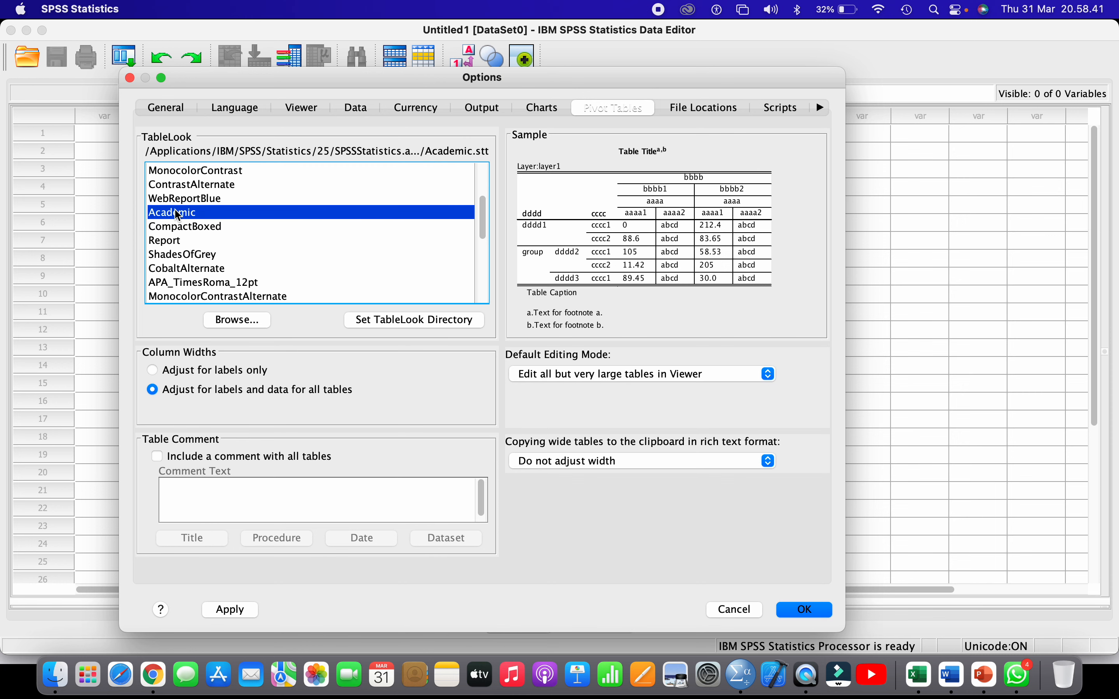
click(240, 610)
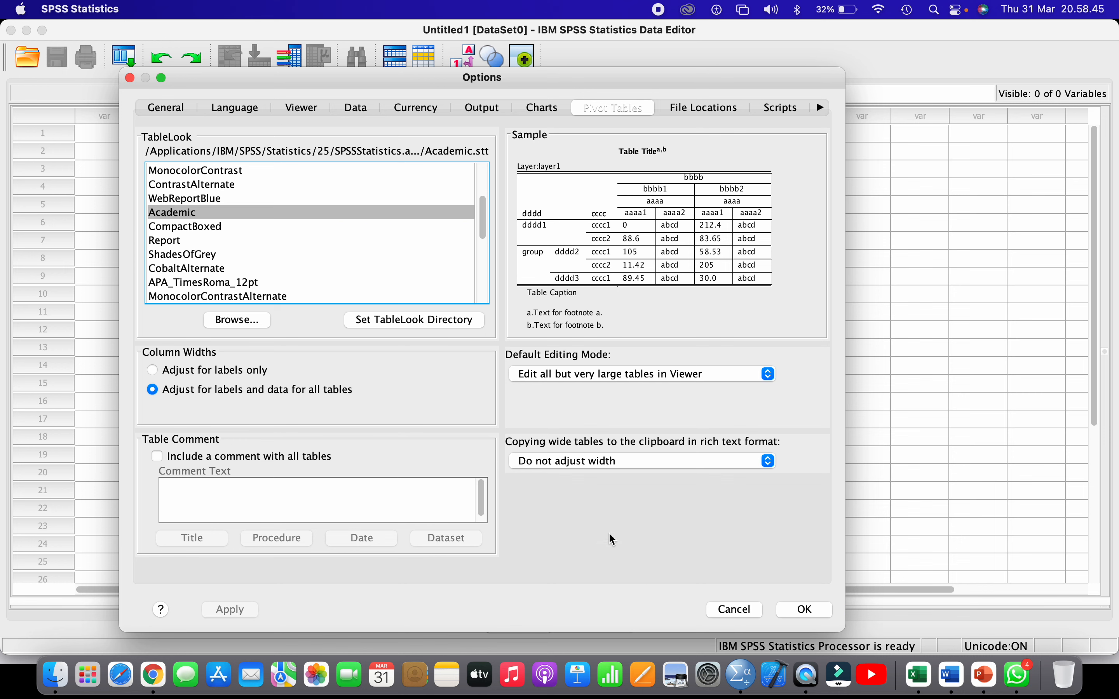
- Review the General, Language, Viewer and Pivot Tables preferences, including the output item types offered for the Viewer
click(178, 110)
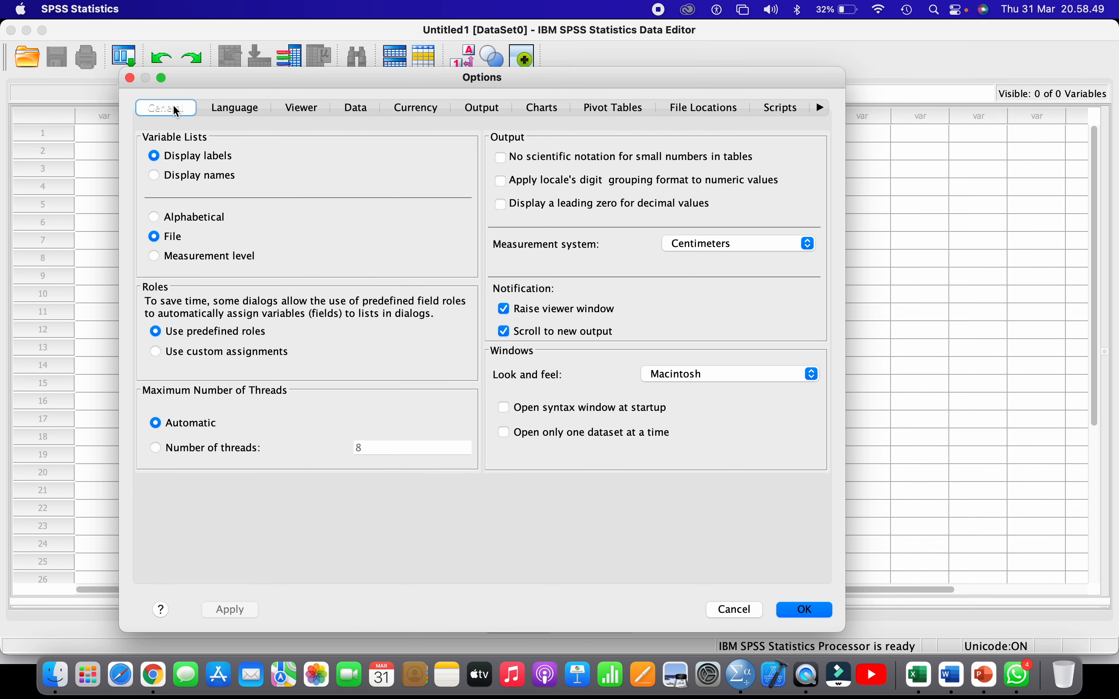
click(232, 110)
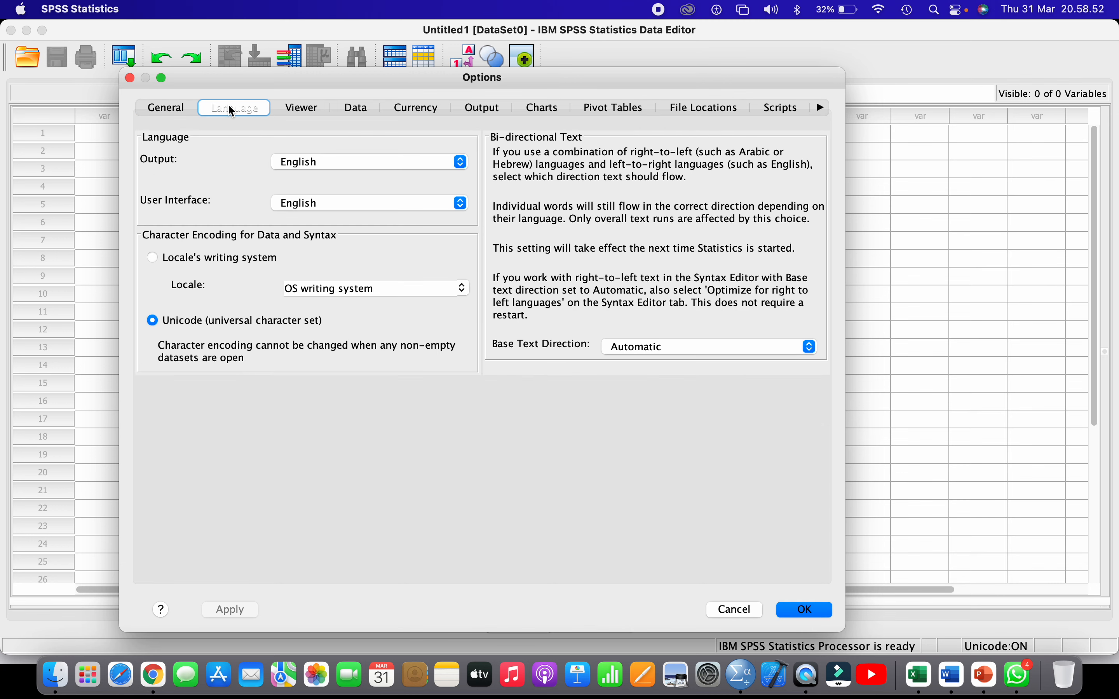
click(313, 113)
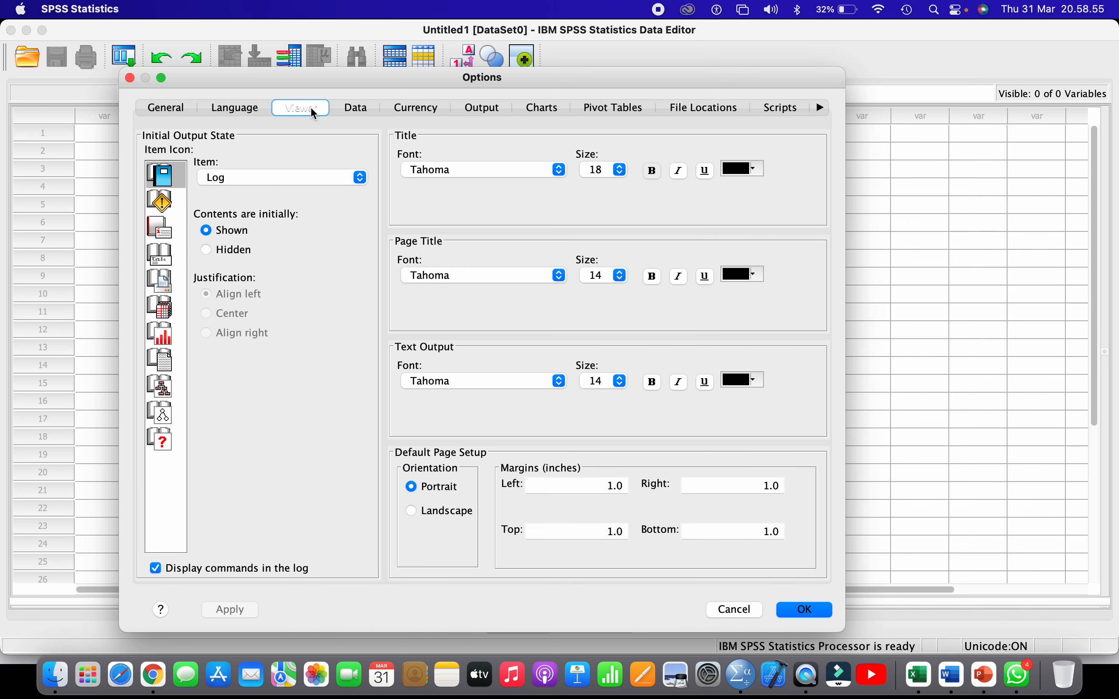
click(283, 179)
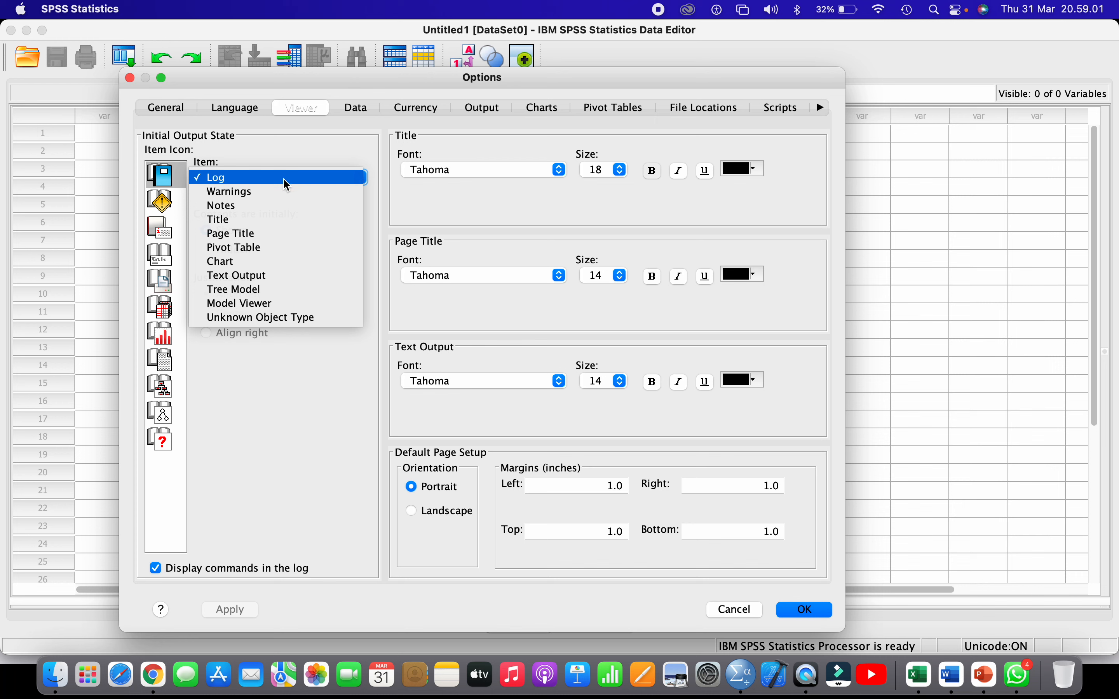
click(299, 134)
click(301, 107)
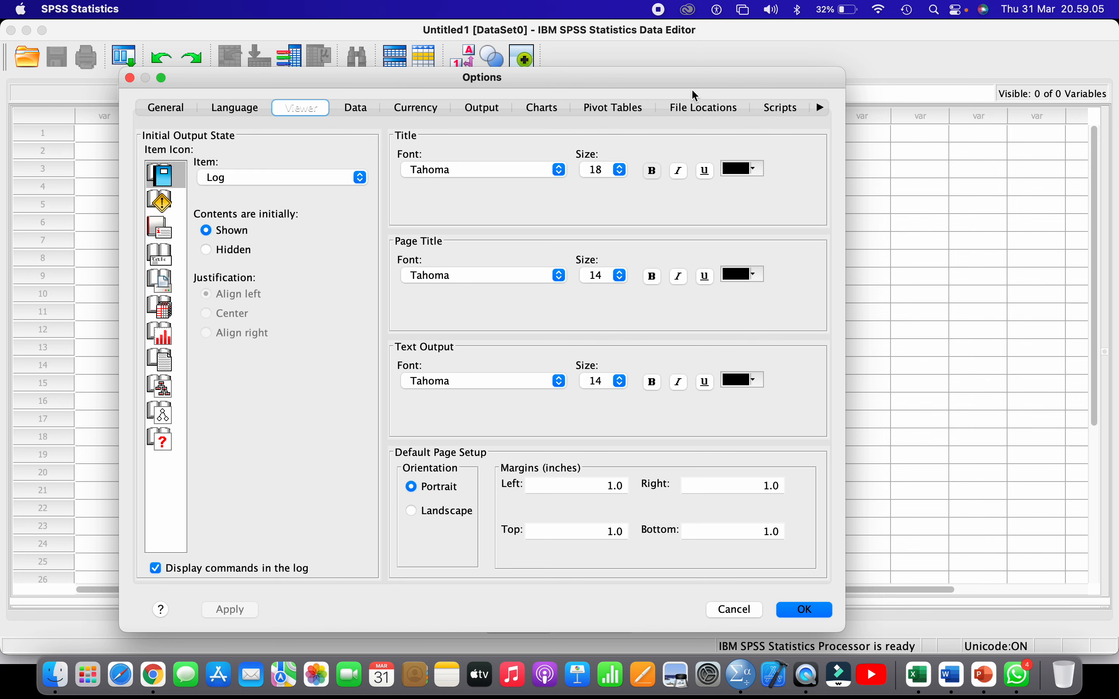
click(627, 110)
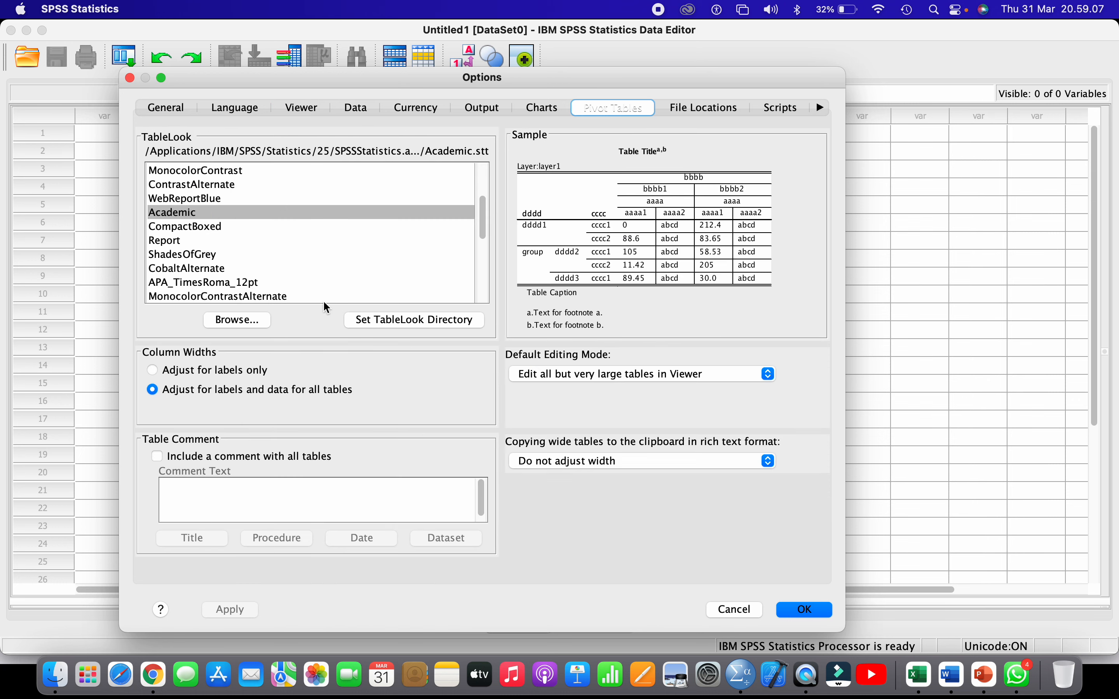
- In the Viewer preferences, select Pivot Table as the initial output item and choose Tahoma as the title font
click(293, 110)
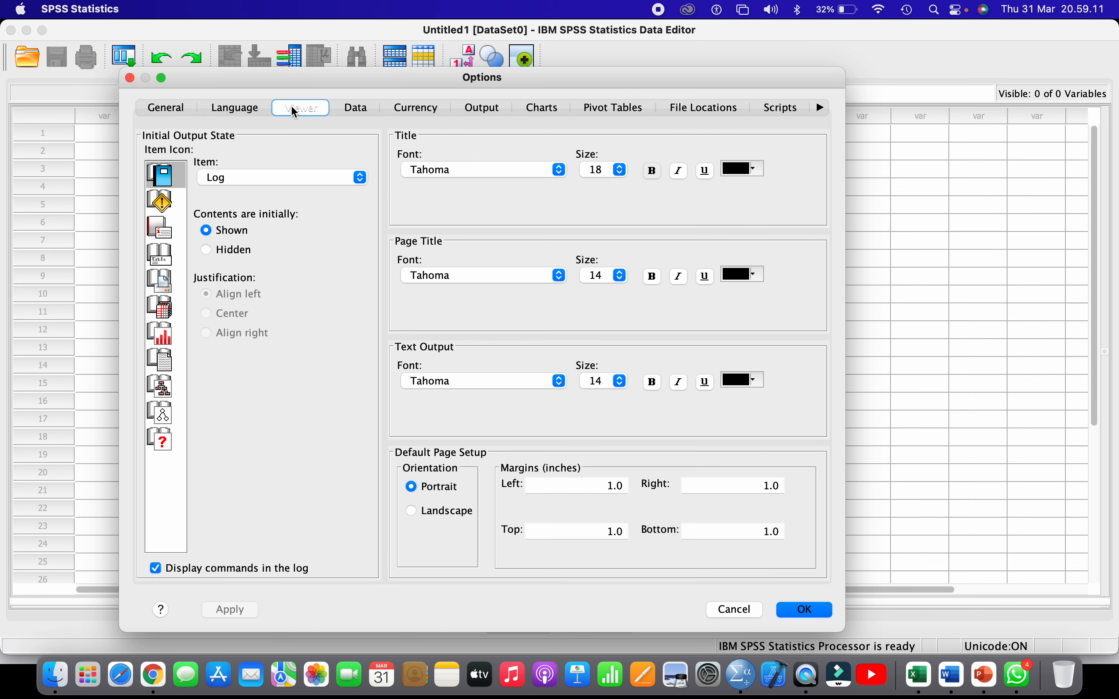
click(267, 176)
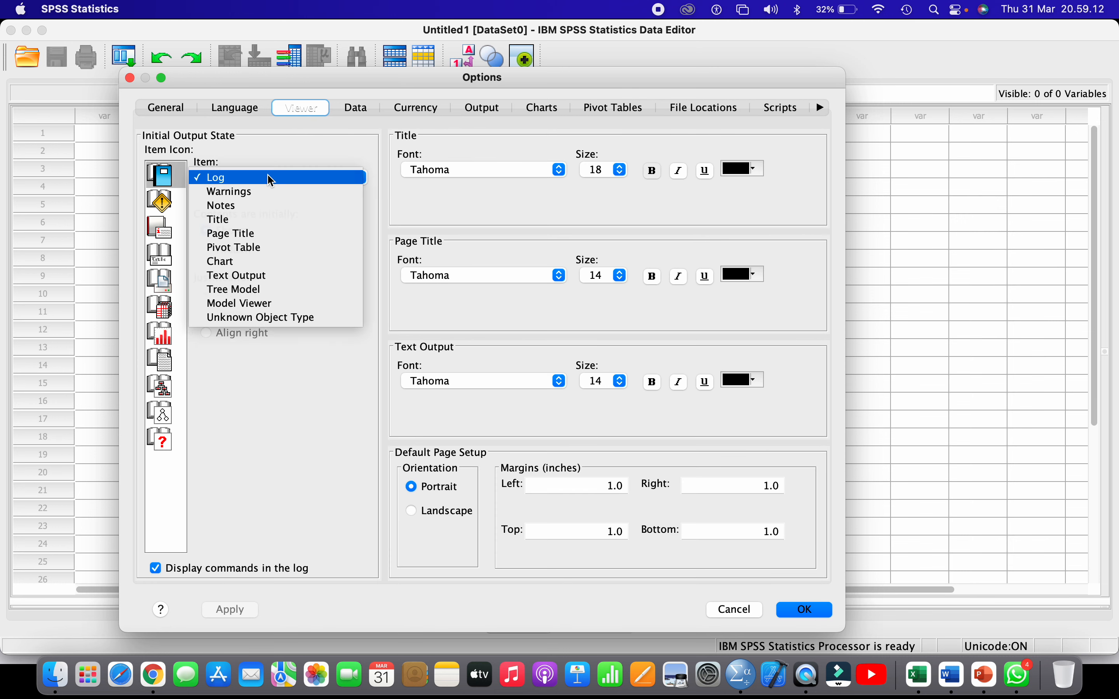
click(248, 248)
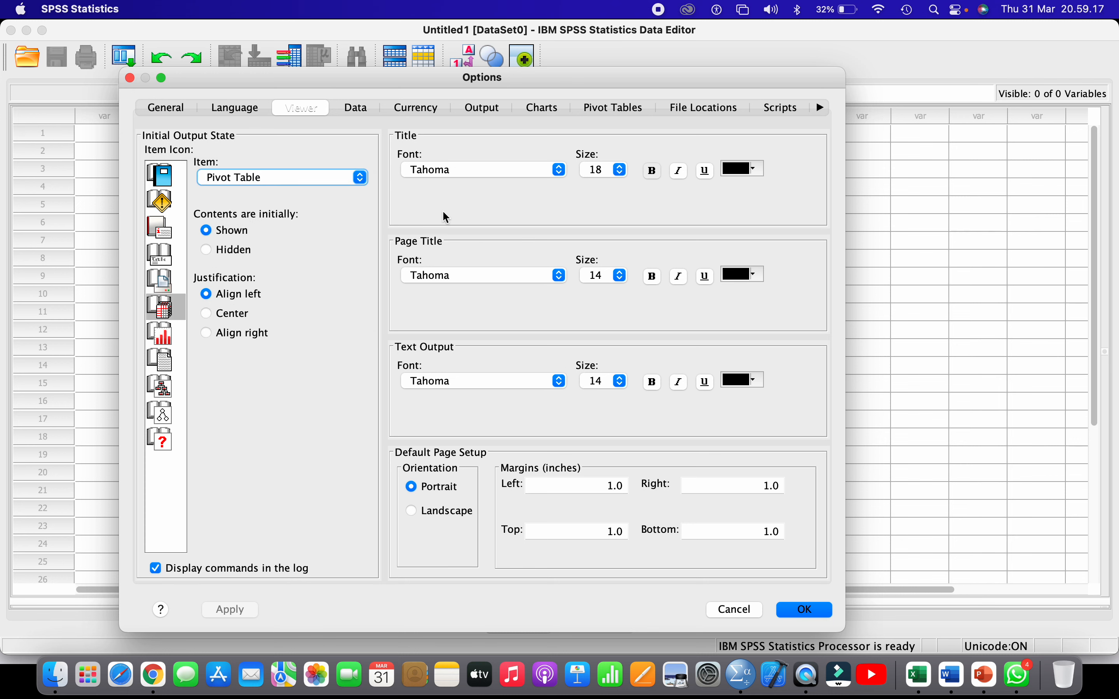
click(449, 170)
click(447, 184)
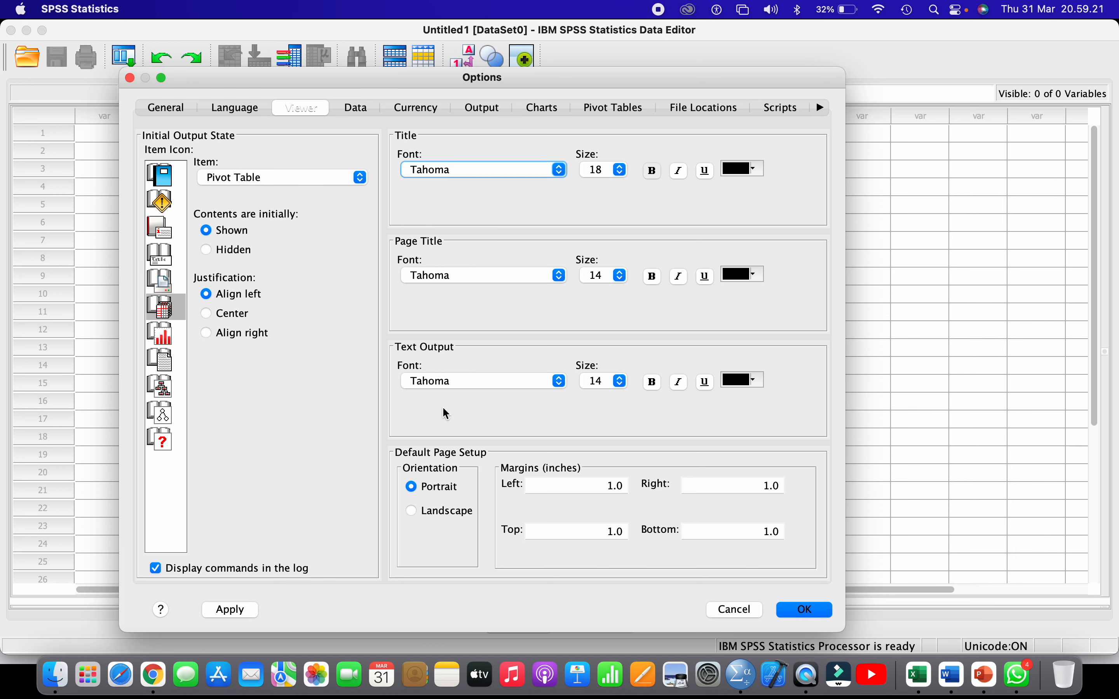
- Check the initial output state of Tree Model, select Text Output as the item and apply the Viewer preferences
click(285, 179)
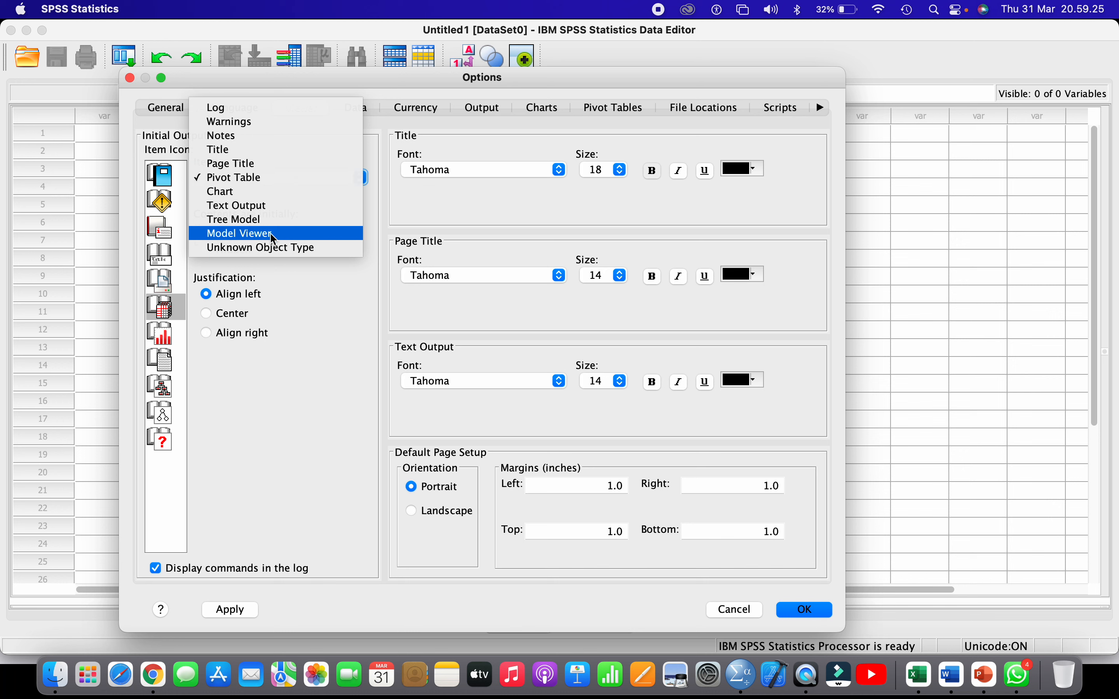
click(270, 218)
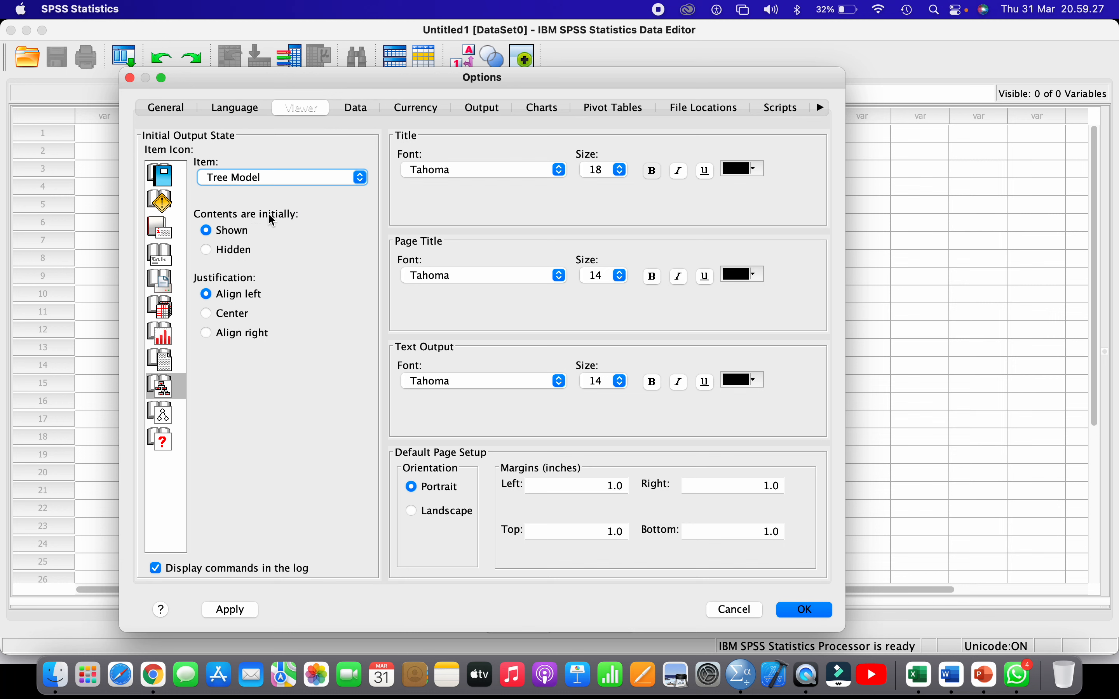
click(275, 175)
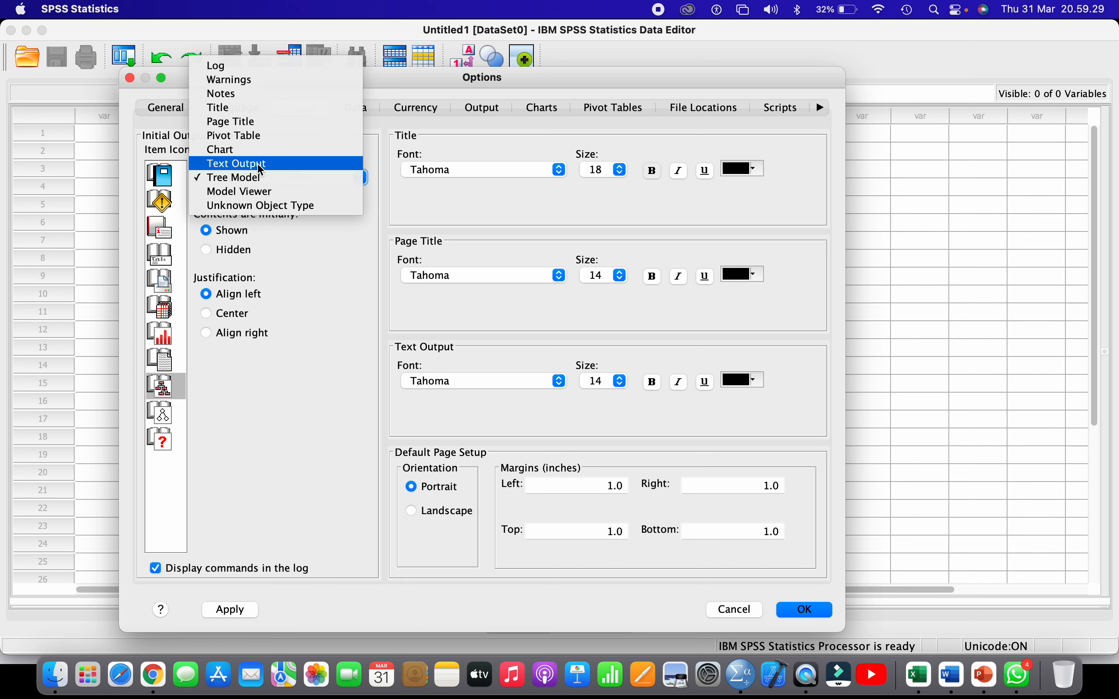
click(260, 164)
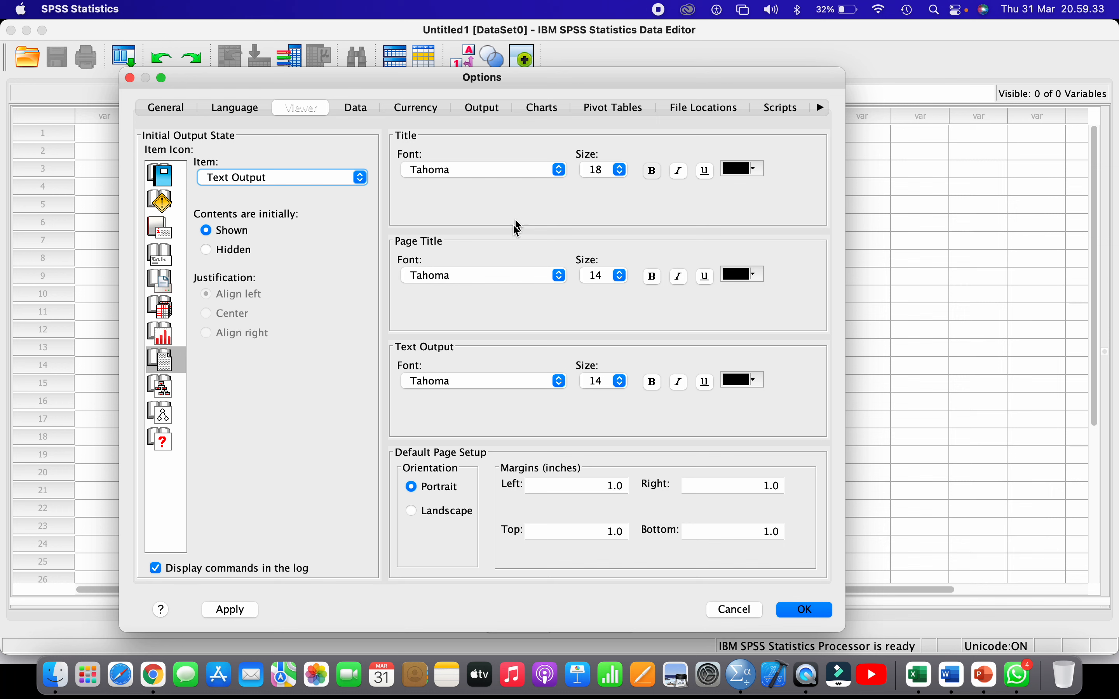
click(233, 610)
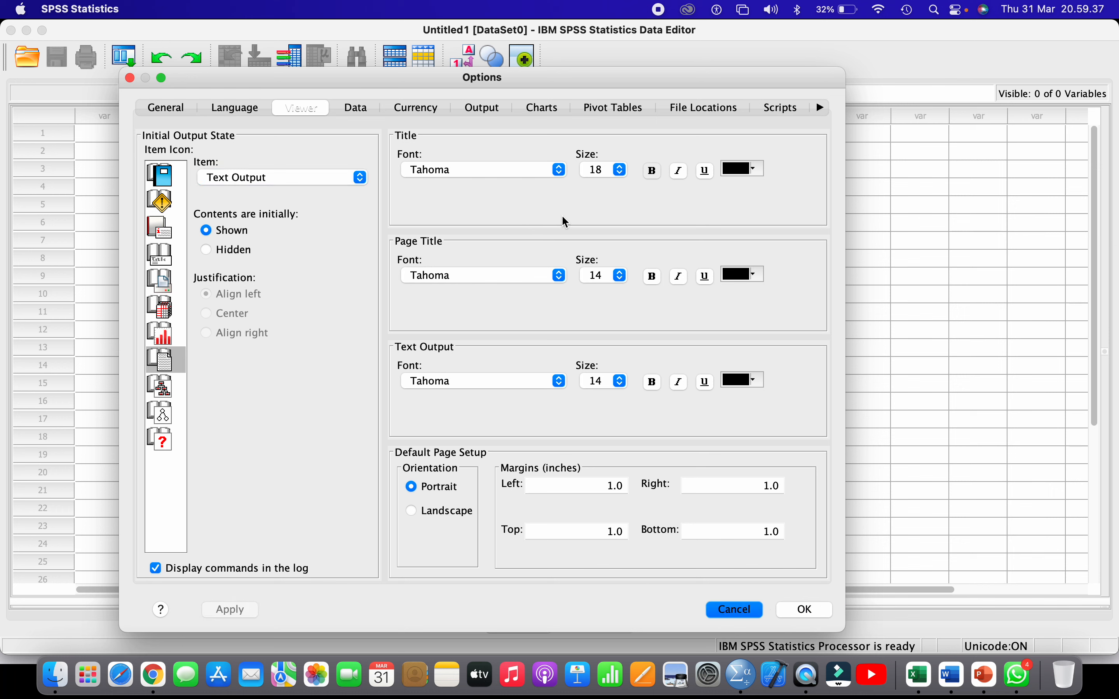
- Review the Charts, Pivot Tables, Viewer, Data, Currency and Output preferences for the current settings
click(540, 111)
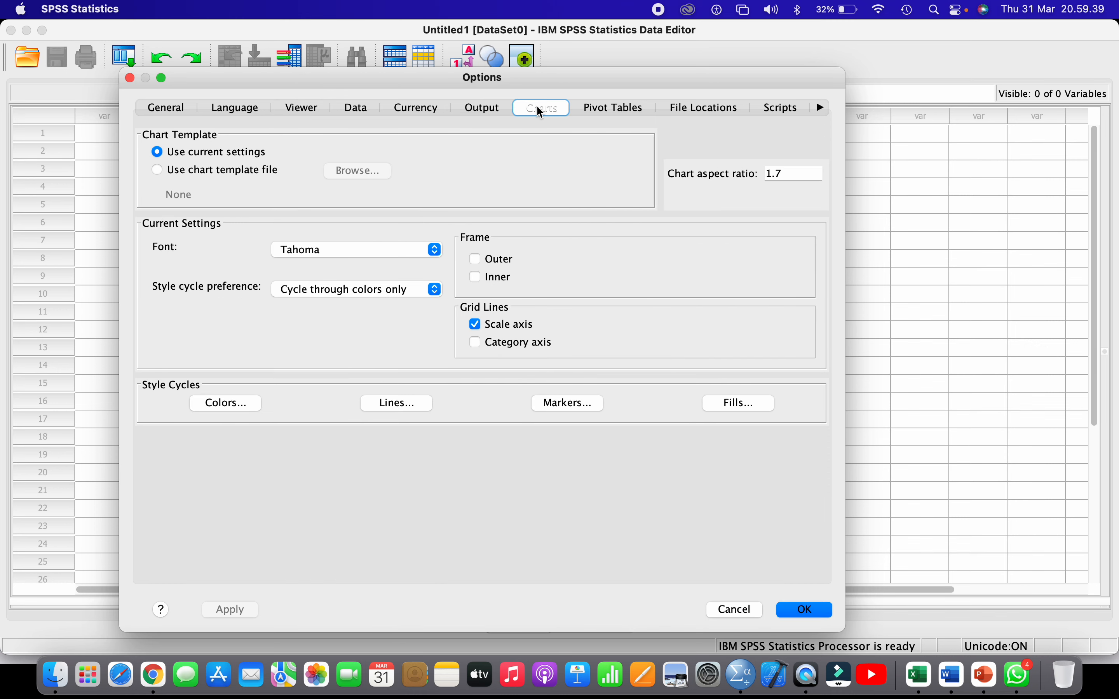
click(818, 111)
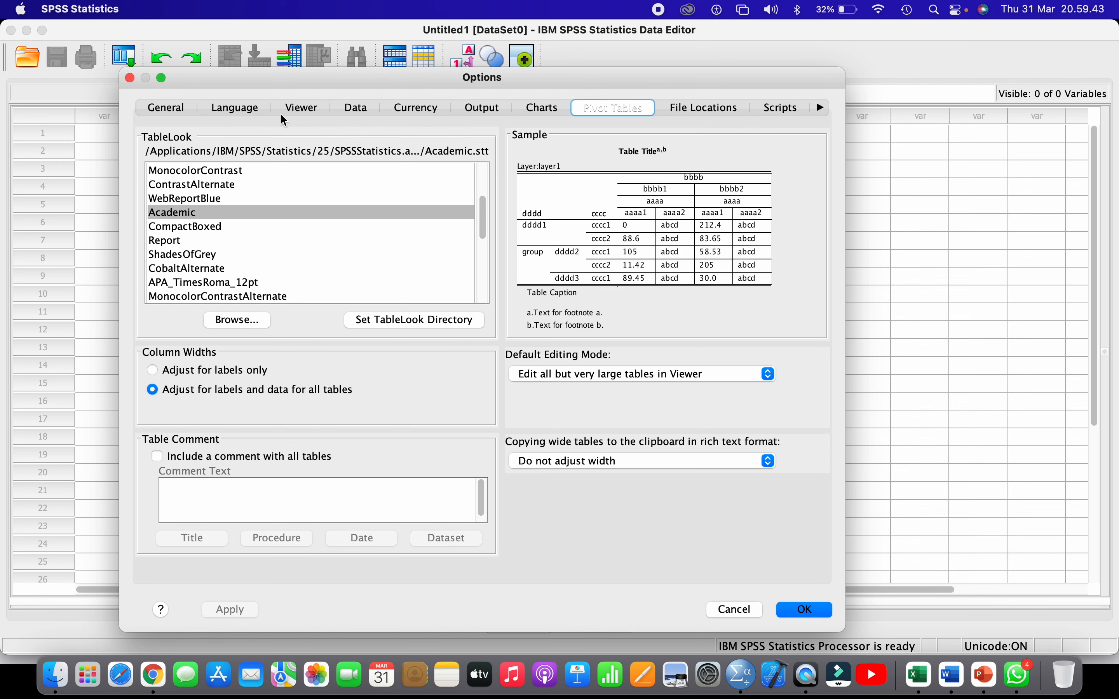
click(298, 104)
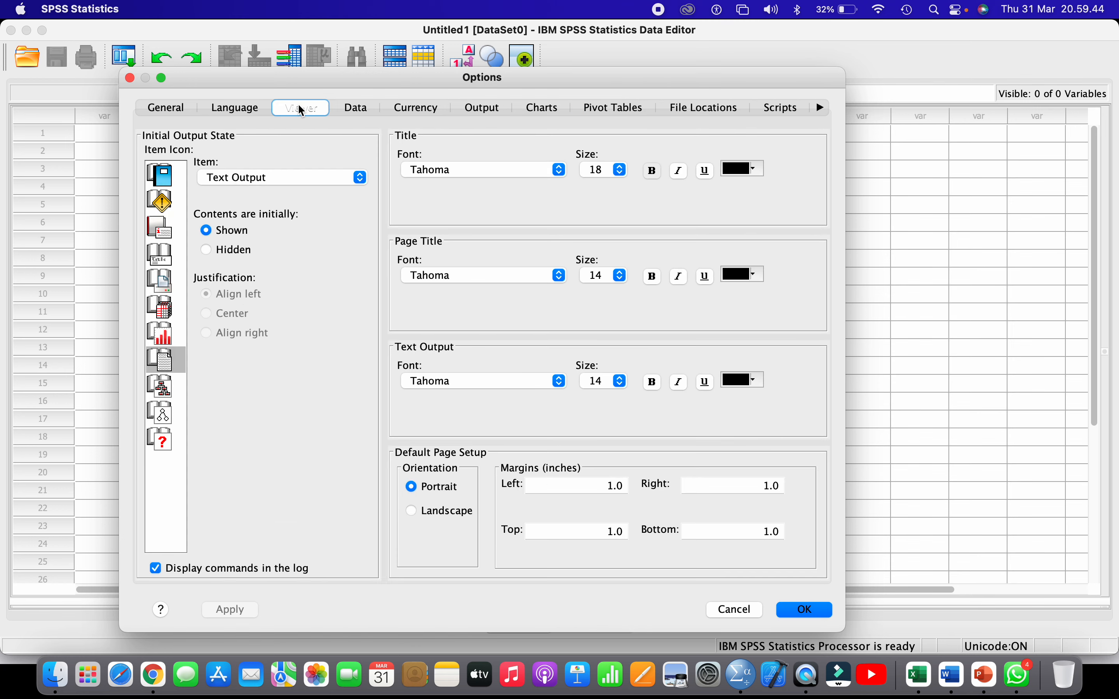
click(355, 109)
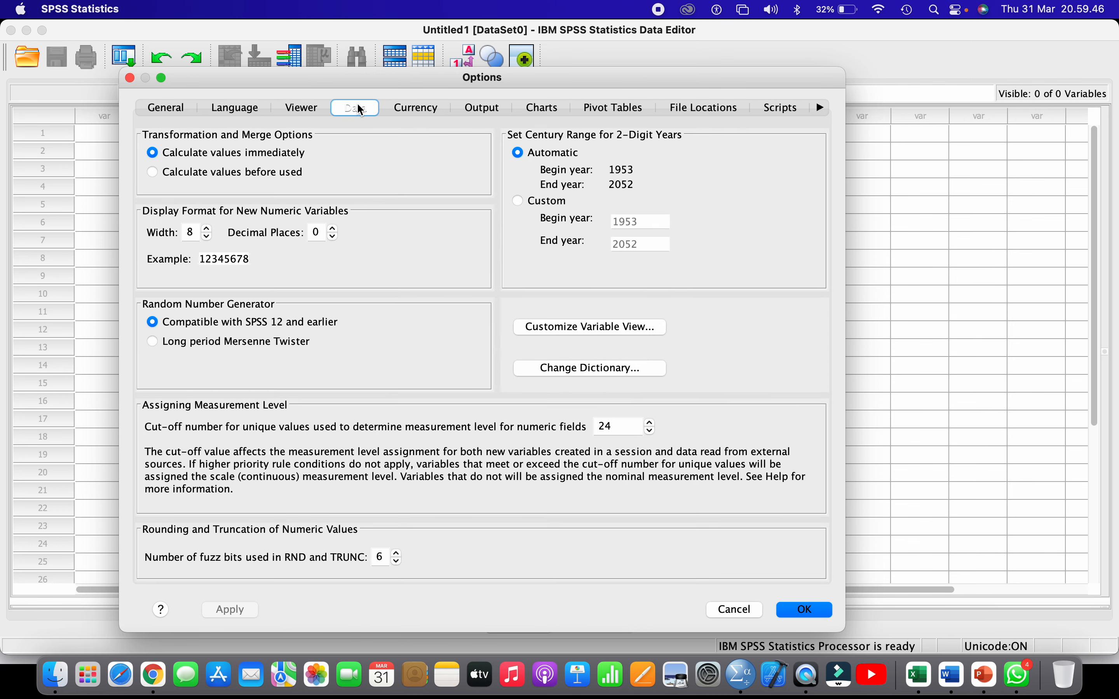
click(409, 111)
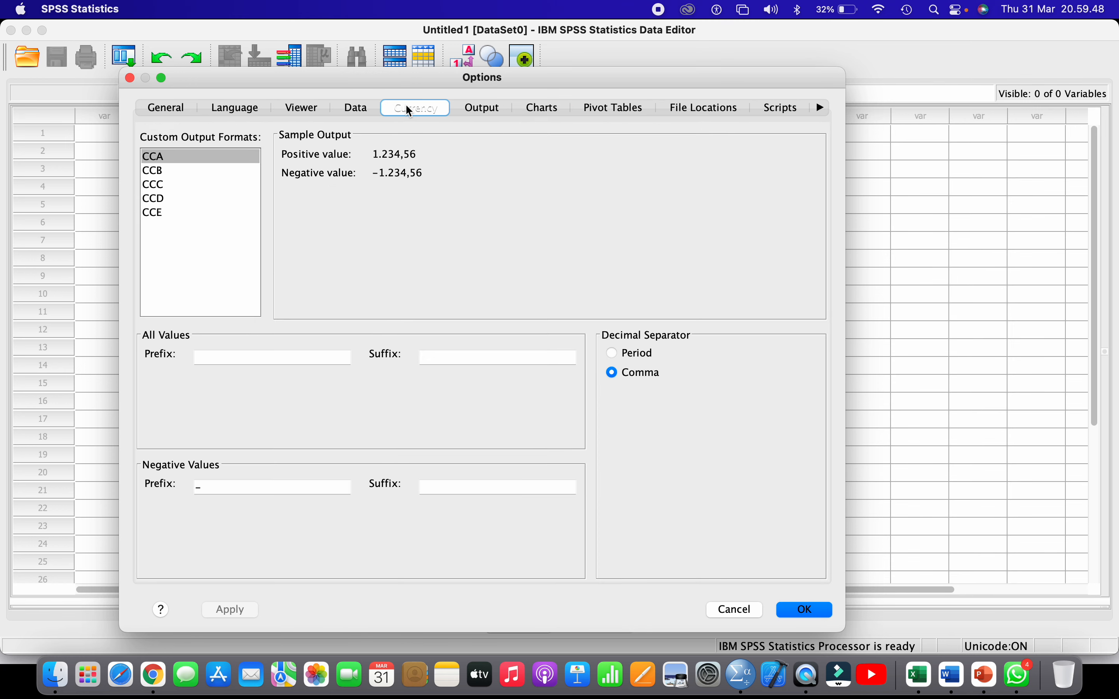
click(470, 111)
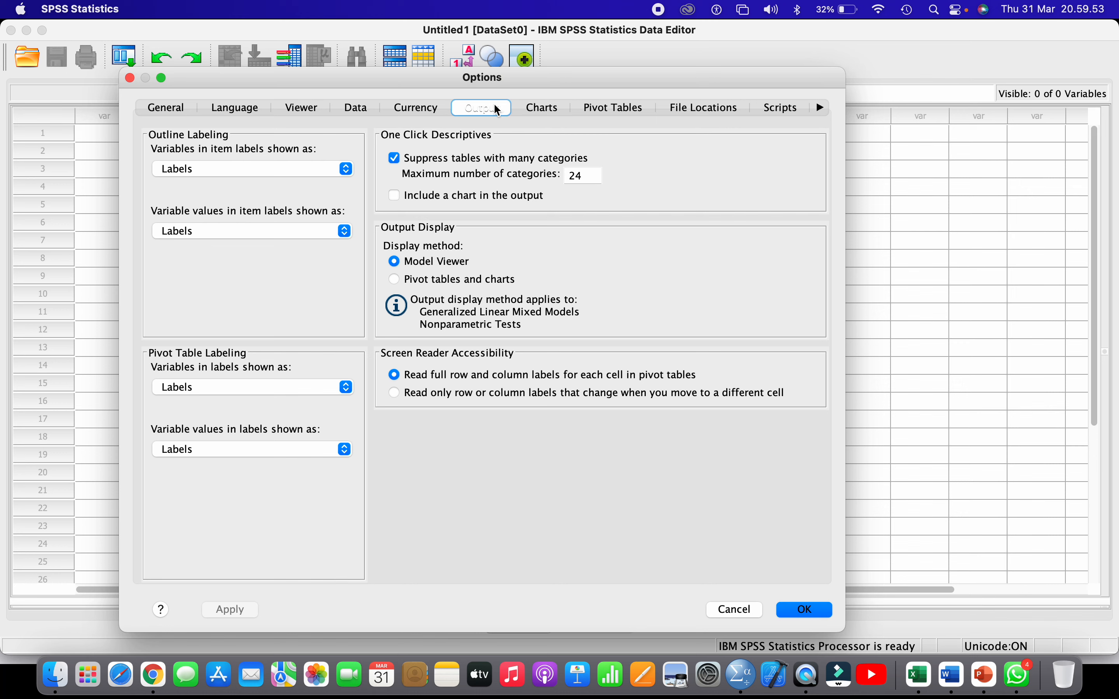
click(536, 107)
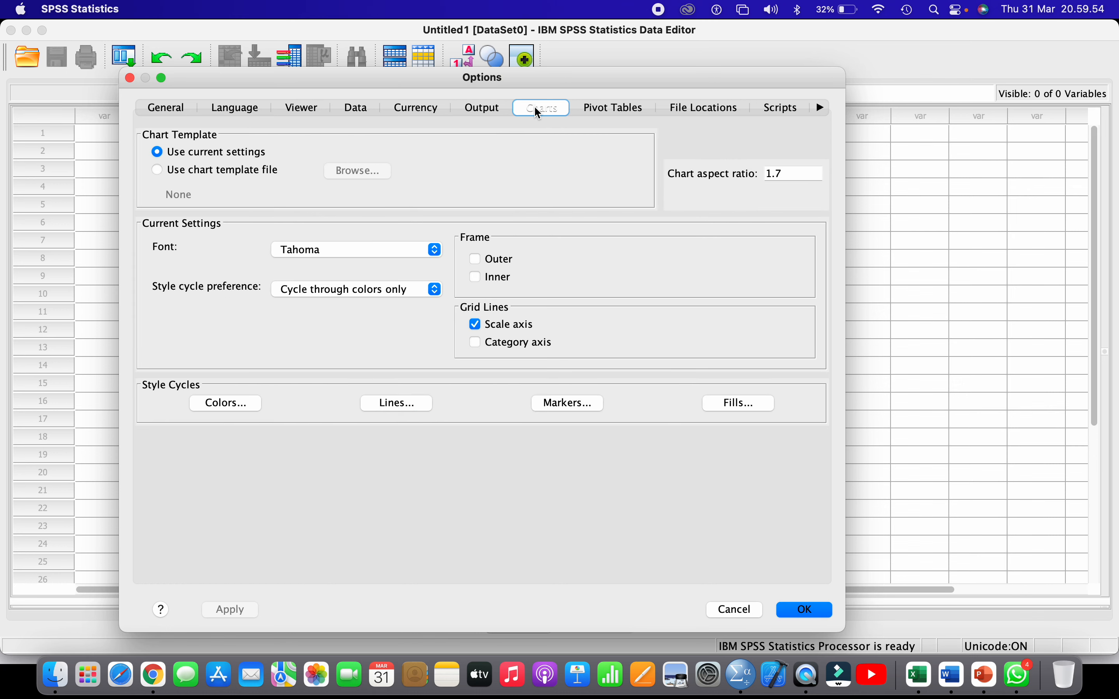
click(602, 113)
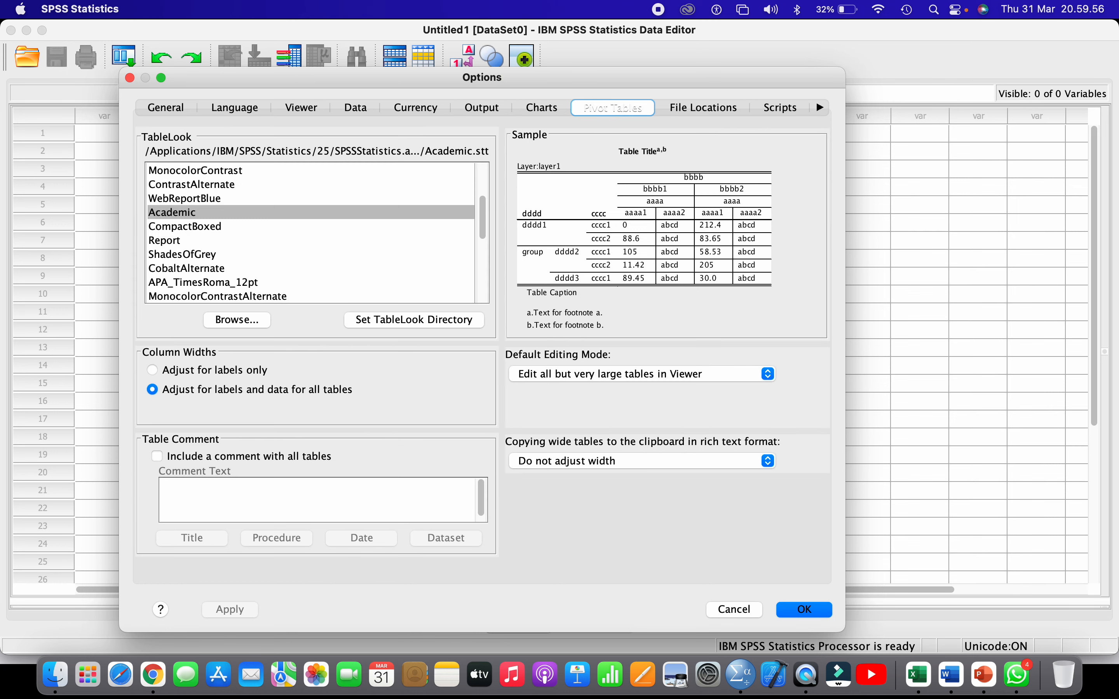
- Review the File Locations, Scripts, Multiple Imputations and Syntax Editor preferences, and go back through the earlier pages to General
click(693, 114)
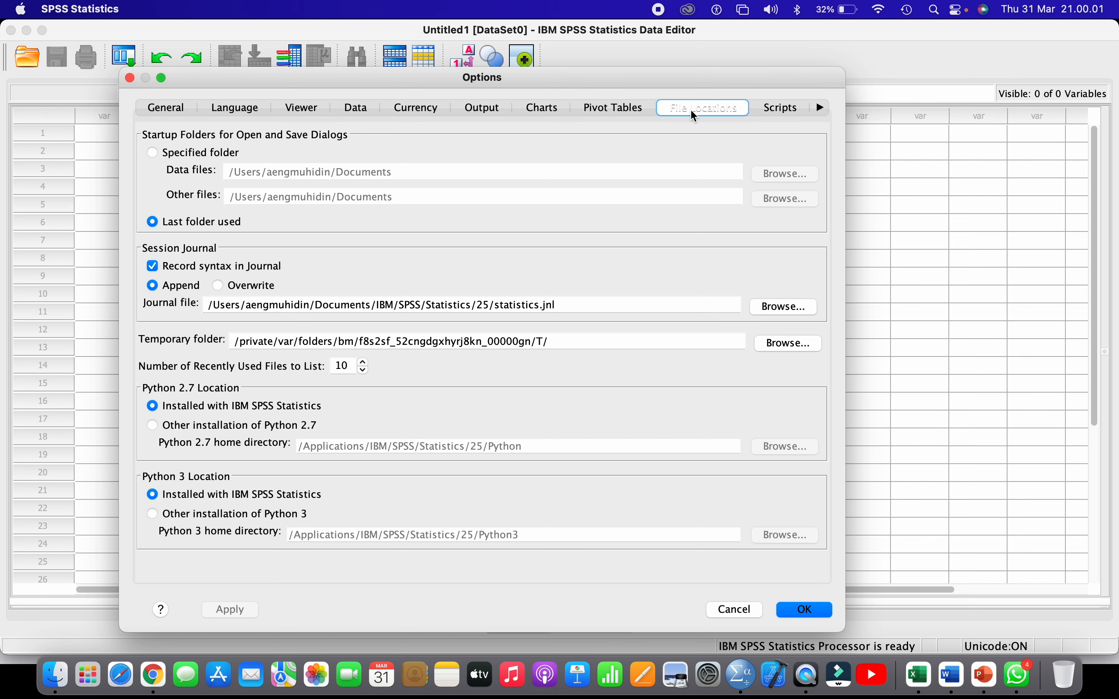
click(769, 105)
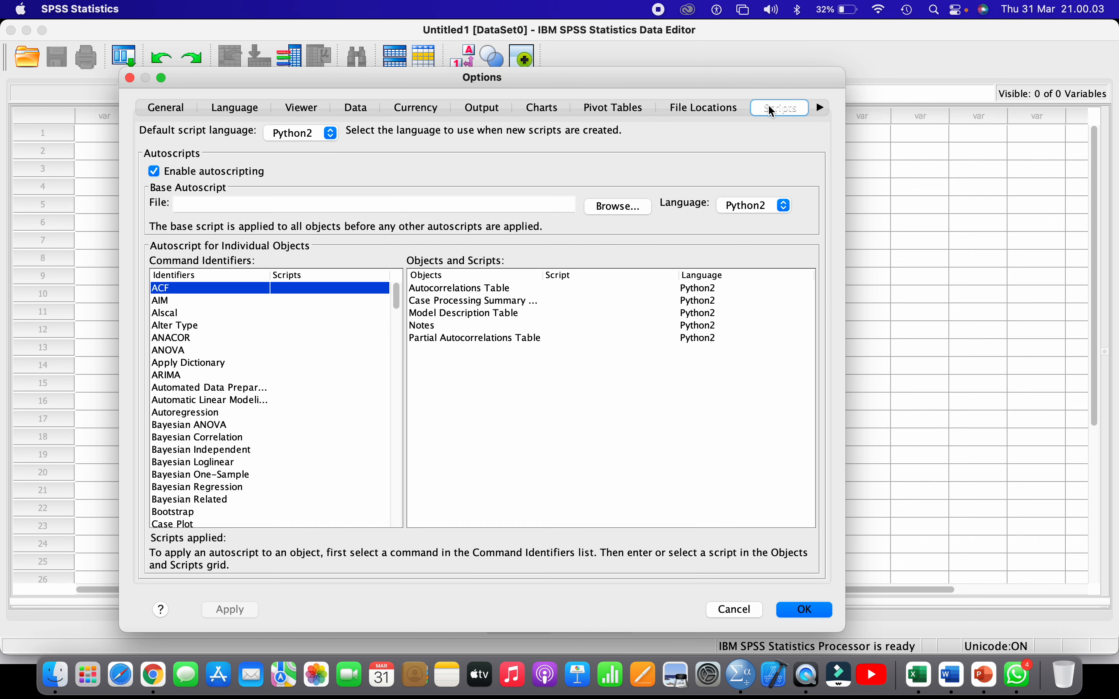
click(821, 110)
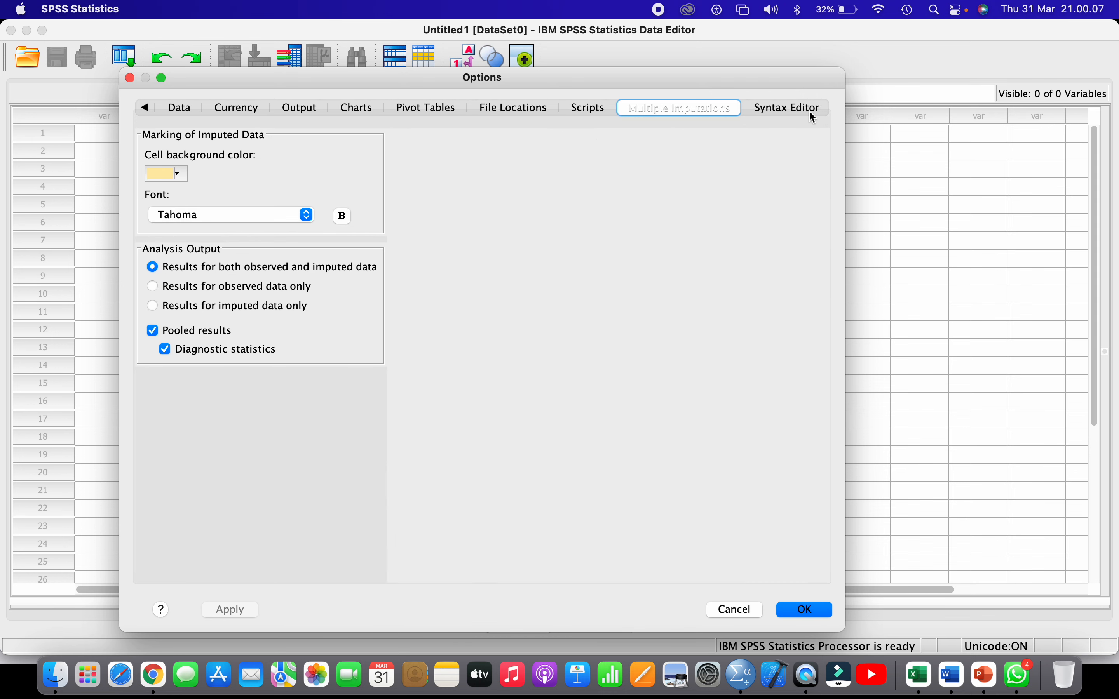
click(795, 104)
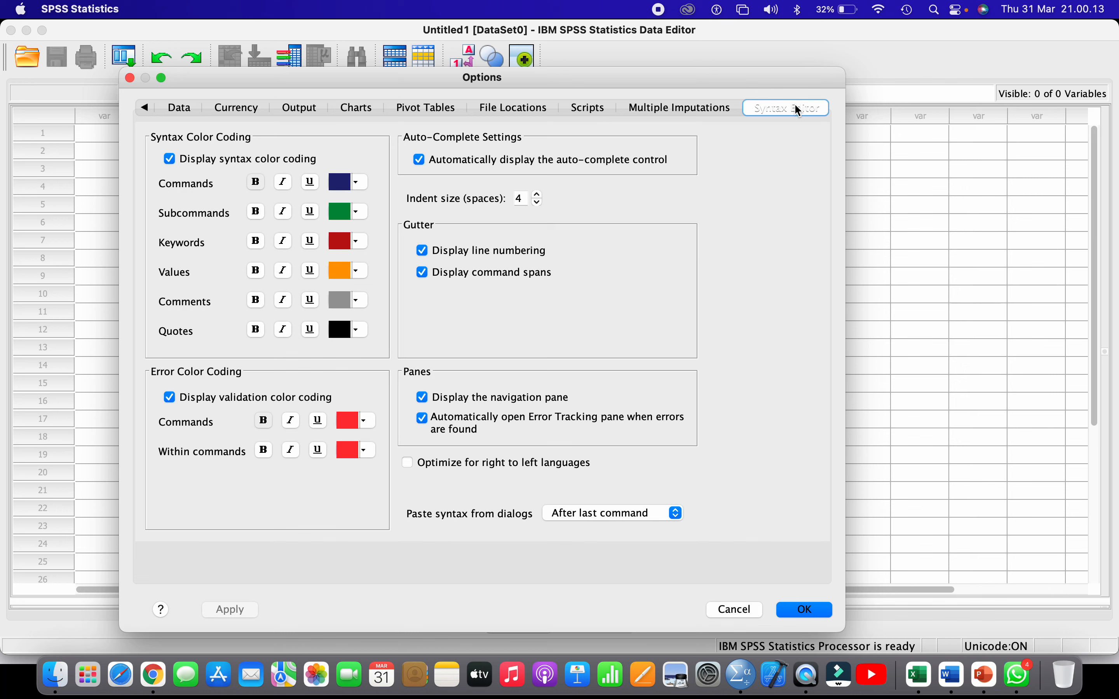
click(145, 107)
click(144, 107)
click(145, 107)
click(145, 107)
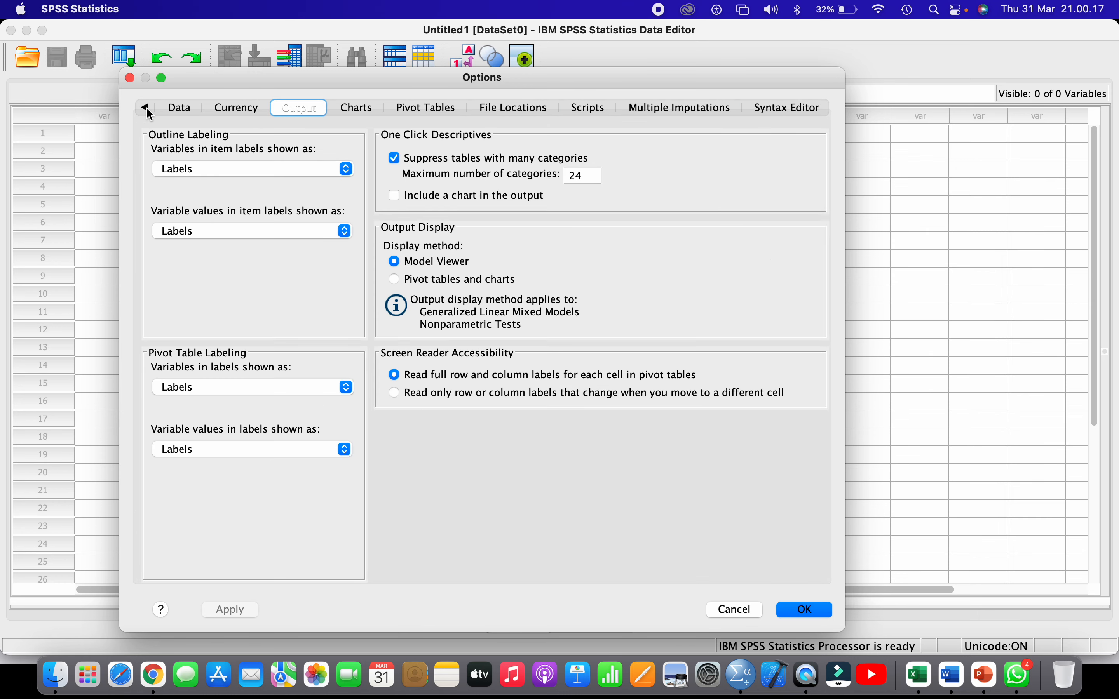
click(144, 107)
click(145, 107)
click(144, 108)
click(145, 107)
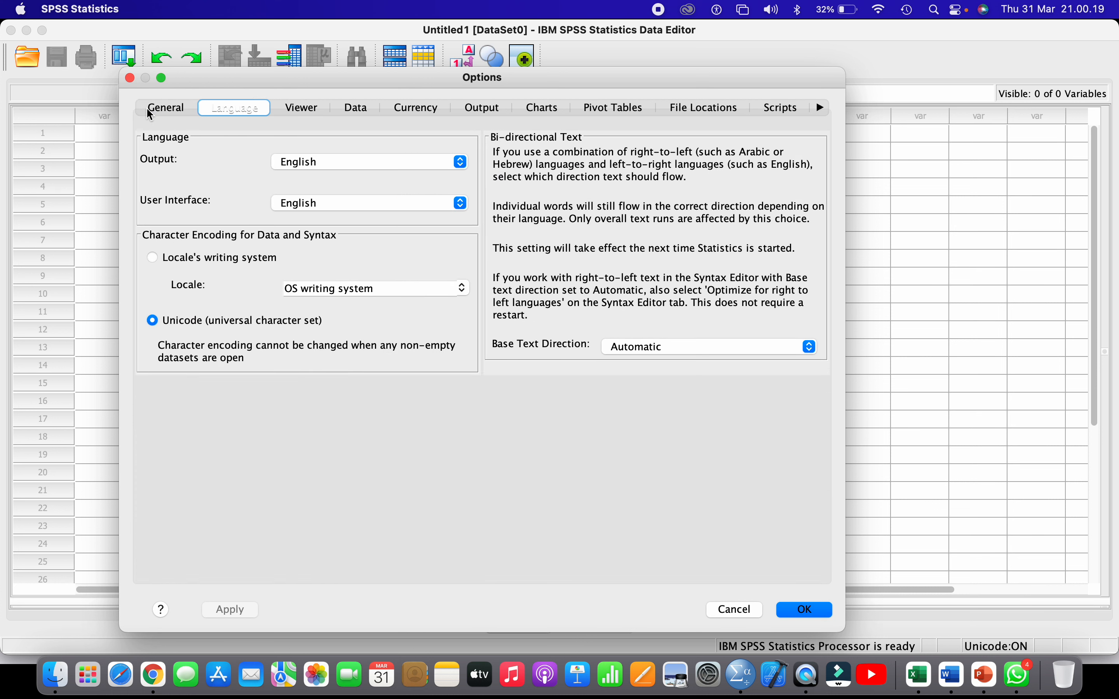
click(146, 107)
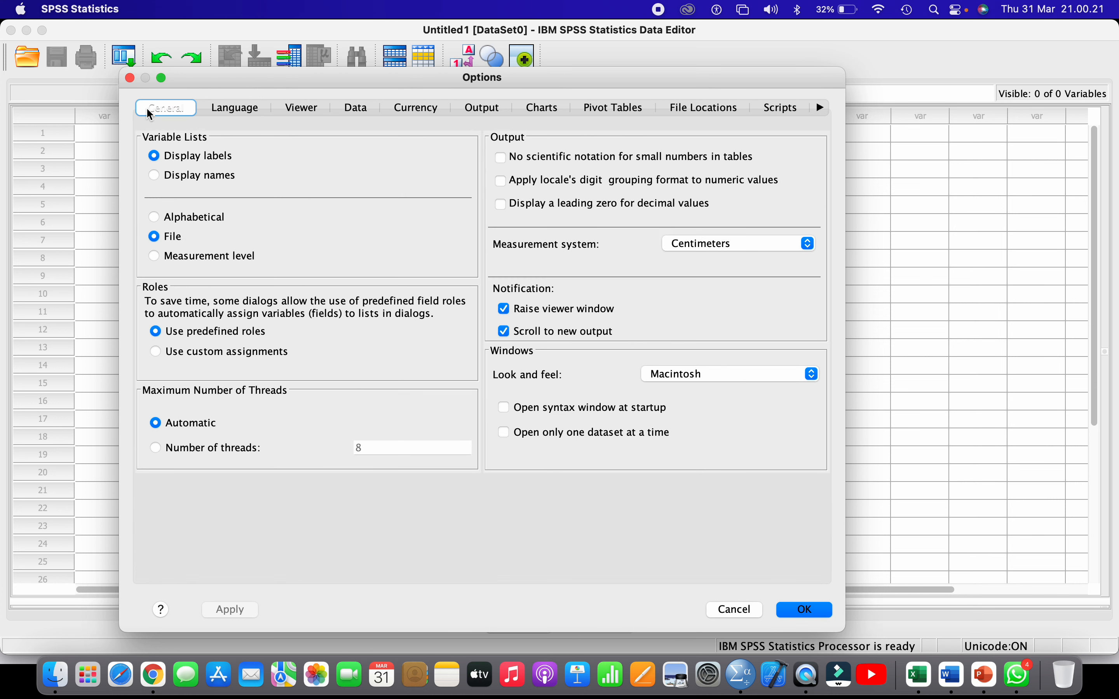
- Revisit the Pivot Tables preferences and choose Pivot Table as the initial output item in the Viewer preferences
click(355, 107)
click(609, 110)
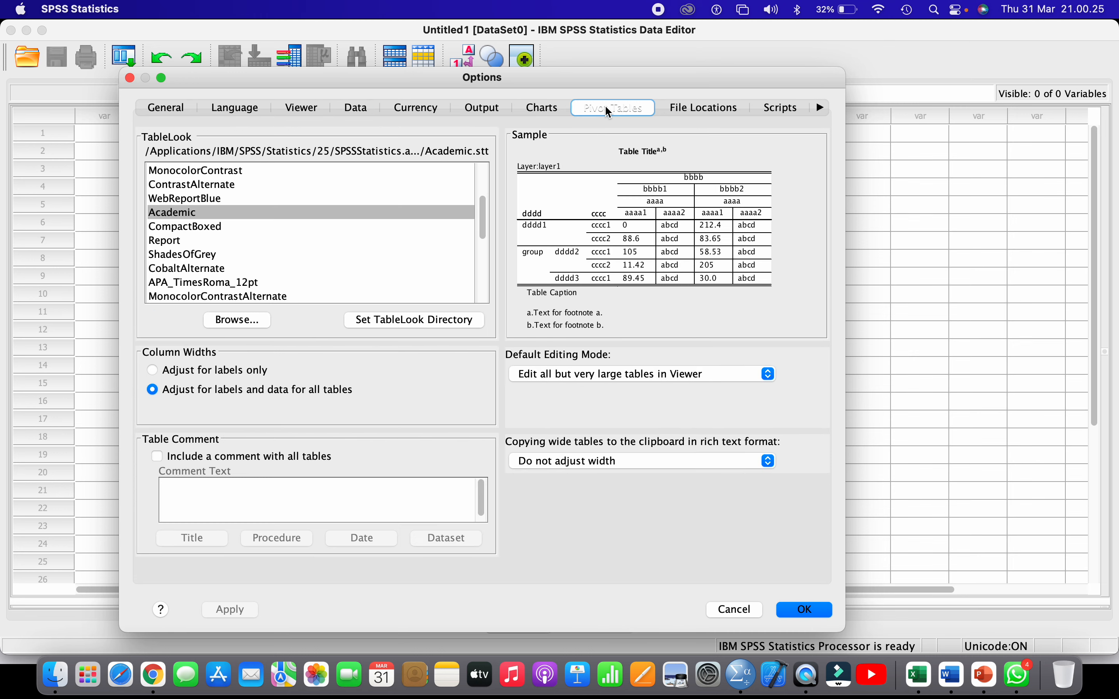
click(301, 109)
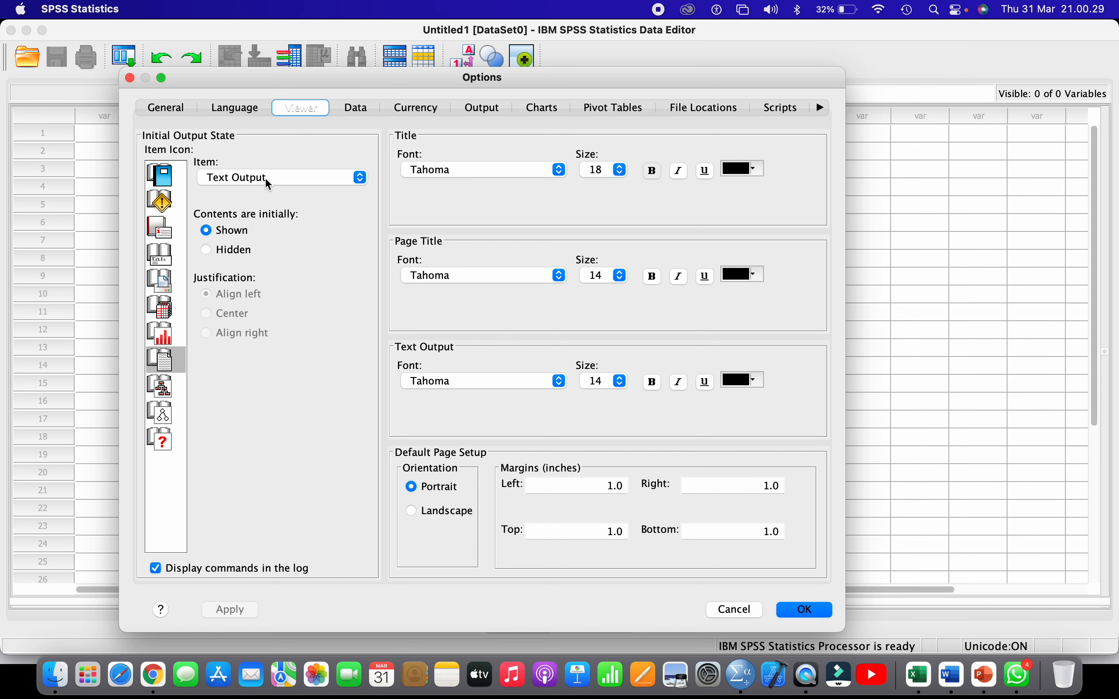
click(356, 107)
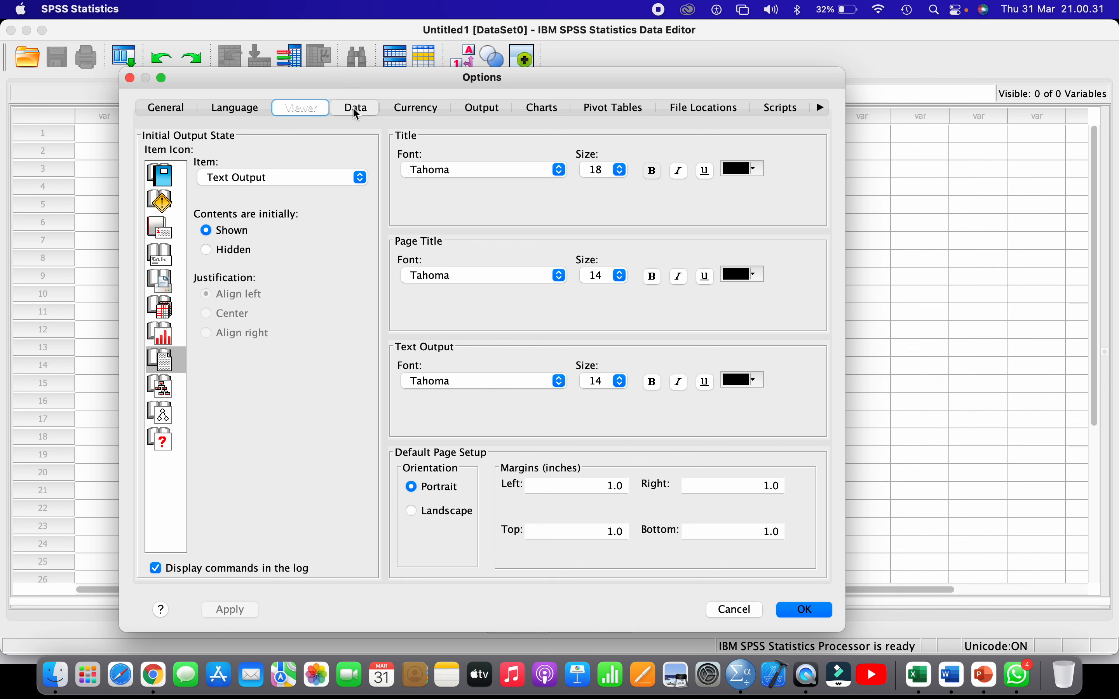
click(600, 108)
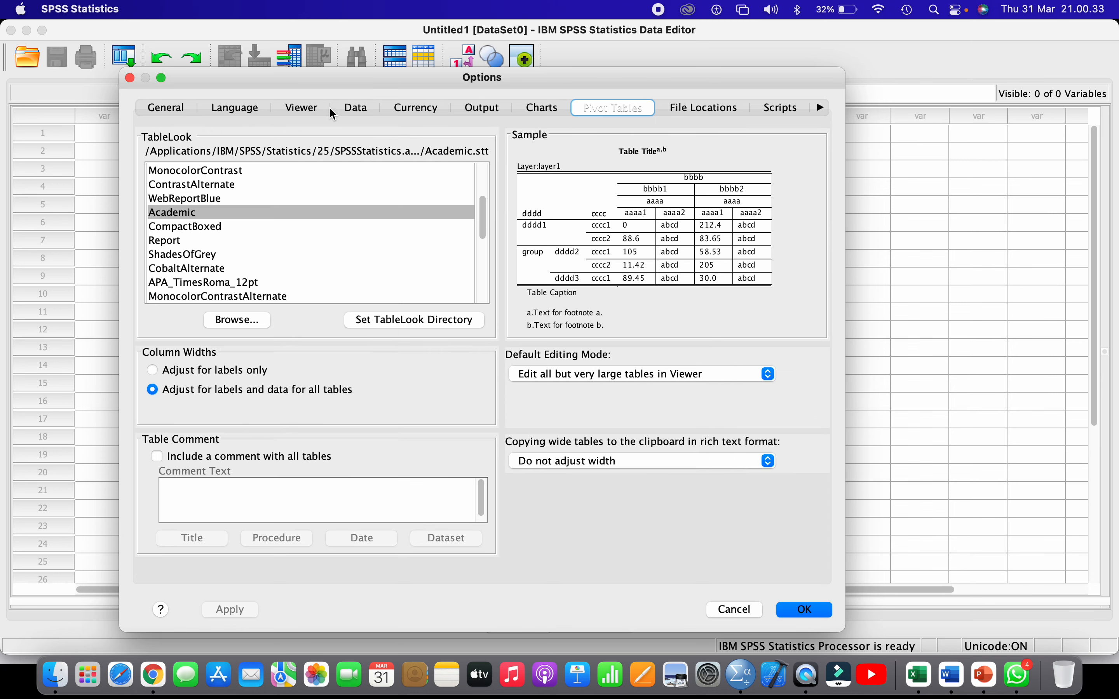
click(301, 109)
click(274, 184)
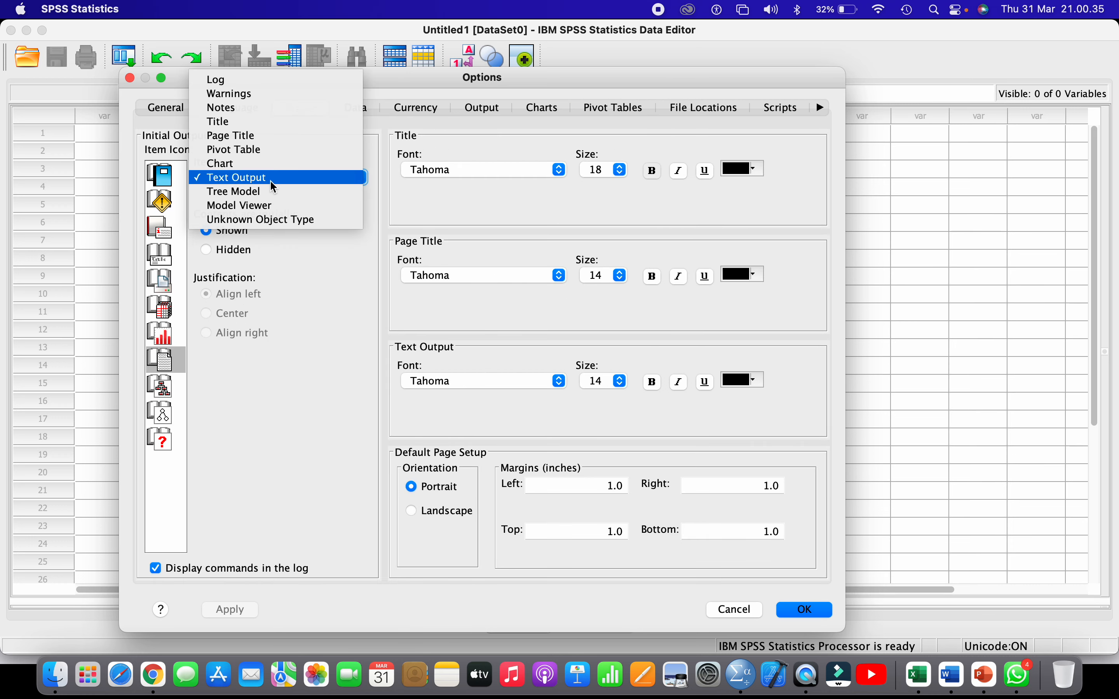
click(264, 151)
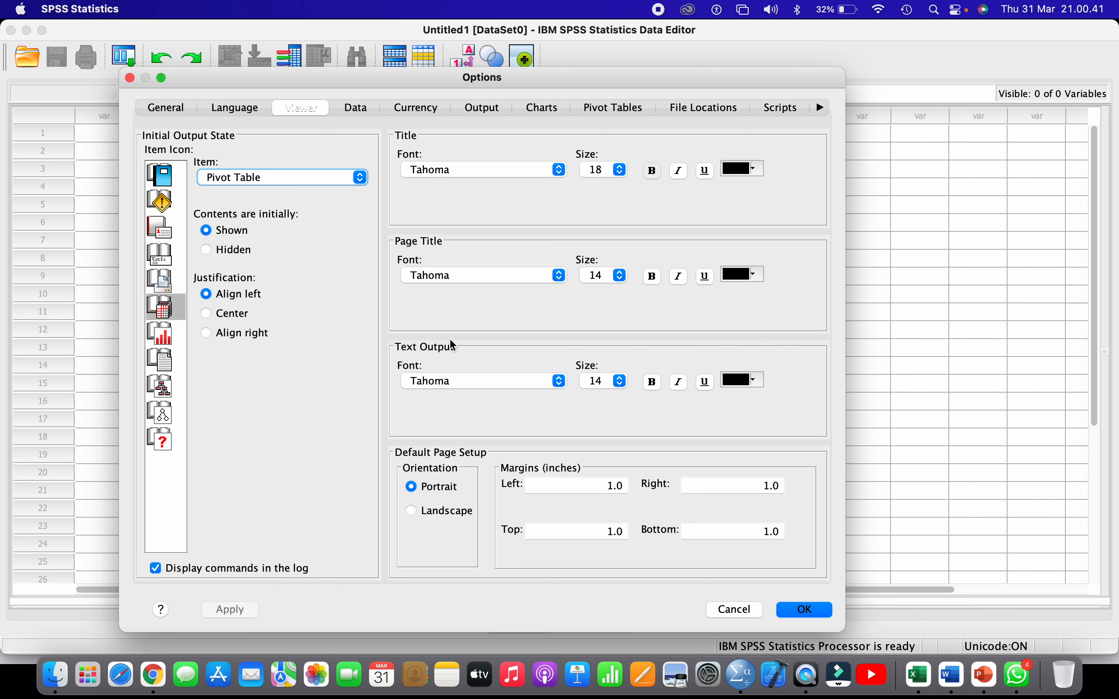
- Check the decimal places for new numeric variables, keep the Academic TableLook selected and accept the preferences
click(353, 109)
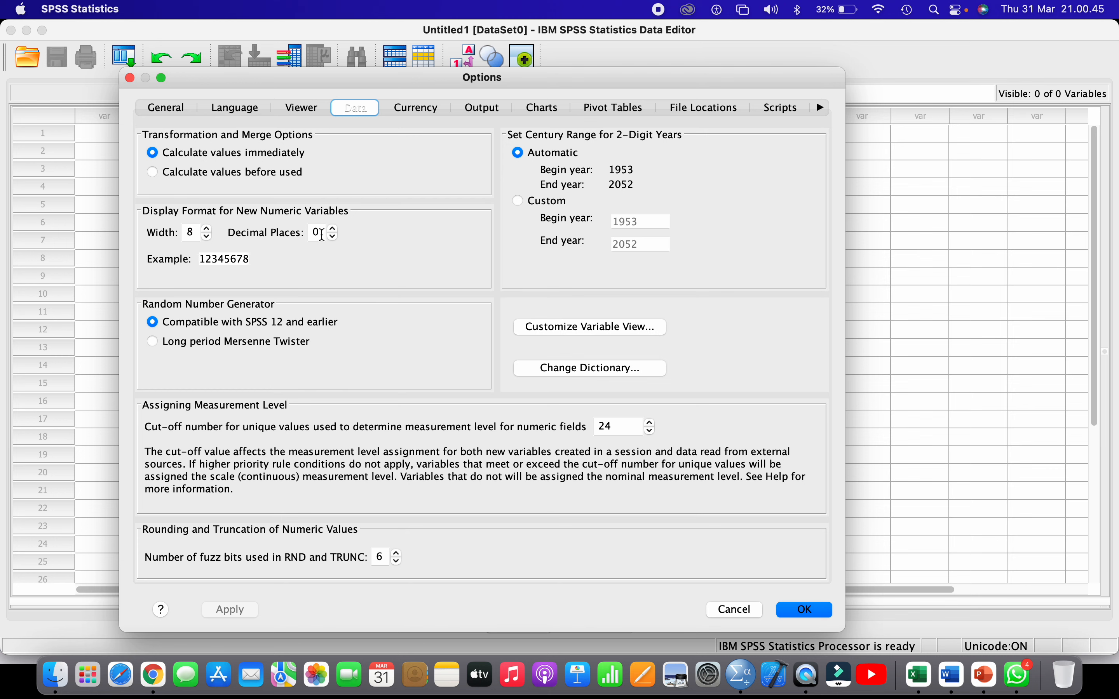
click(322, 234)
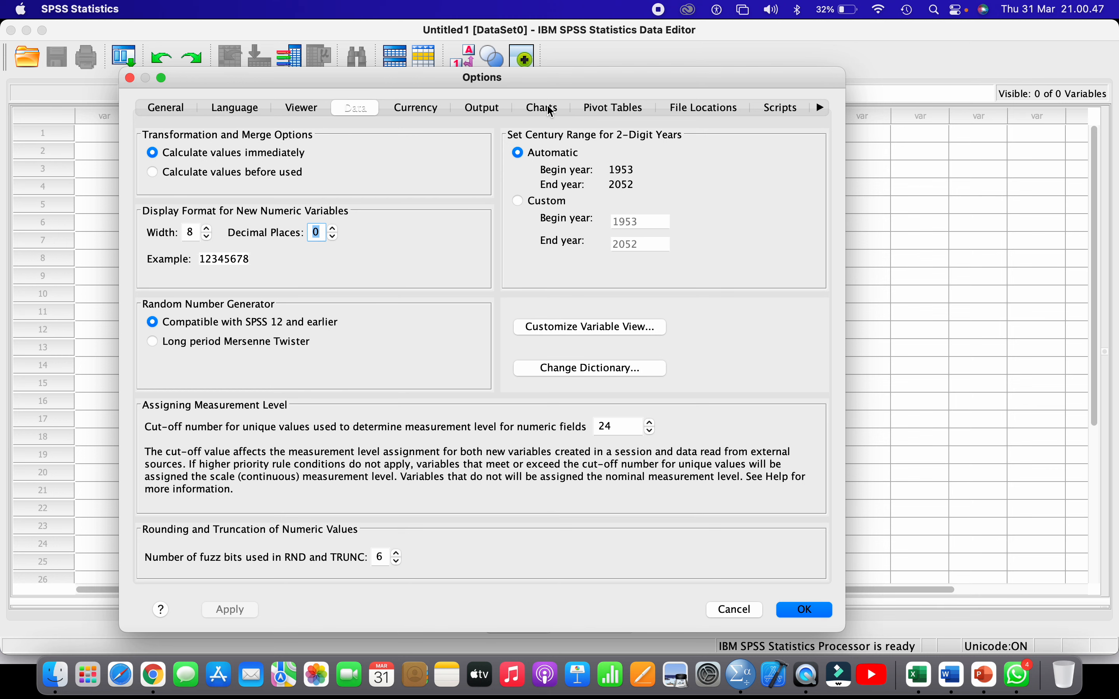
click(591, 107)
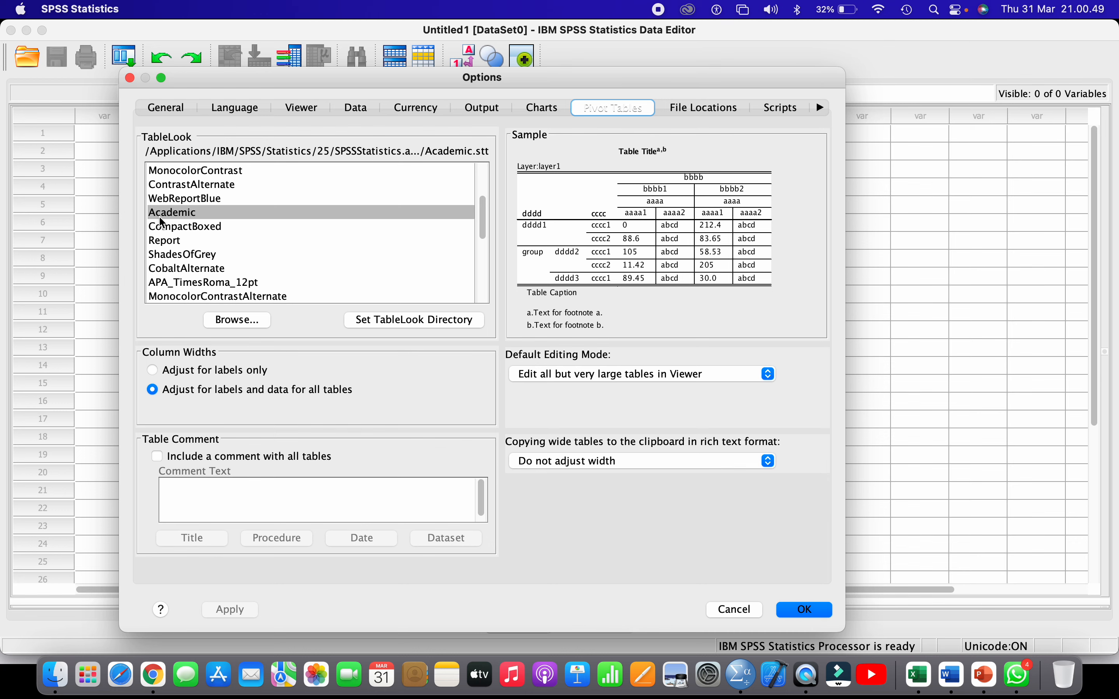
click(170, 213)
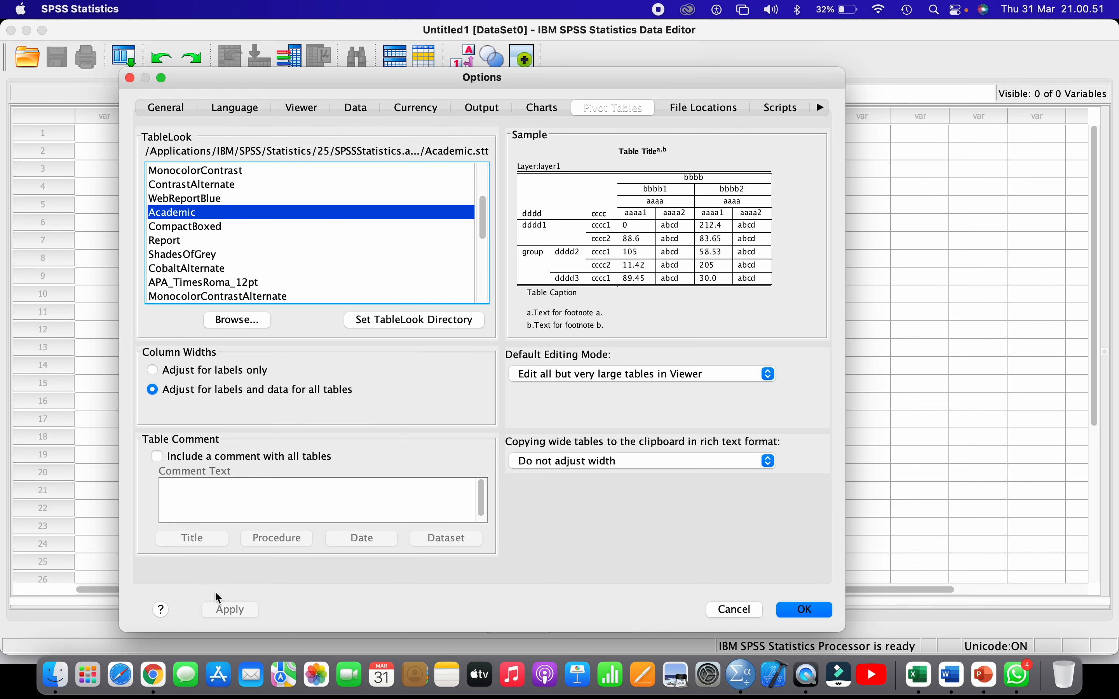
click(795, 614)
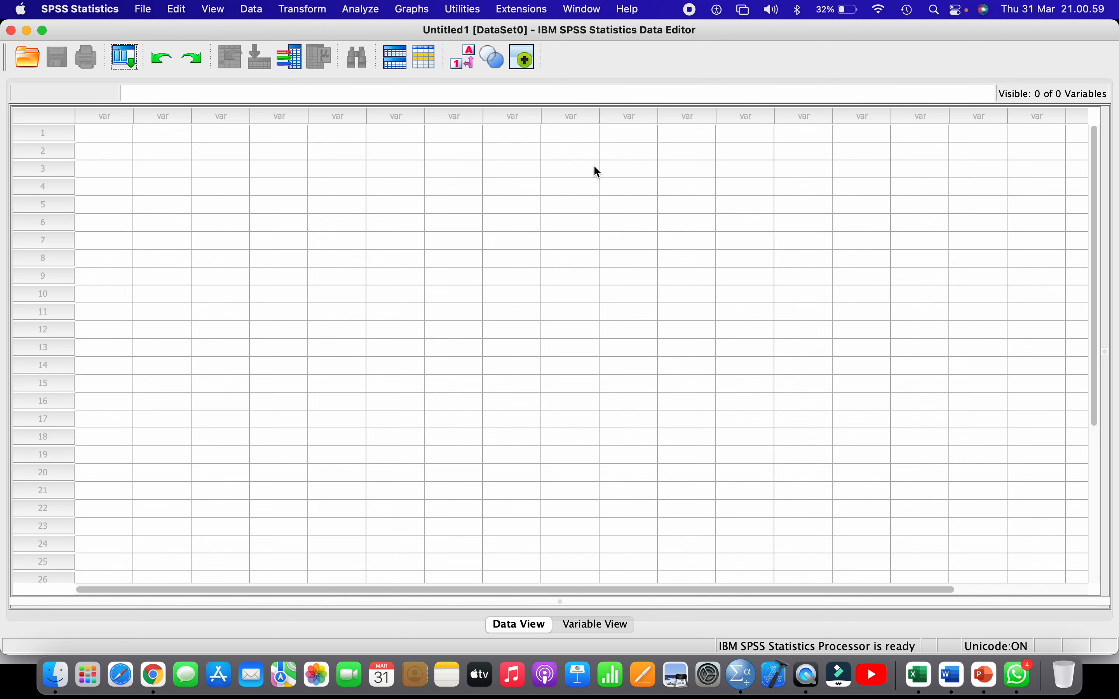
- Look at the empty Variable View, enter 1 and 2 in the first column of Data View and select that column
click(588, 623)
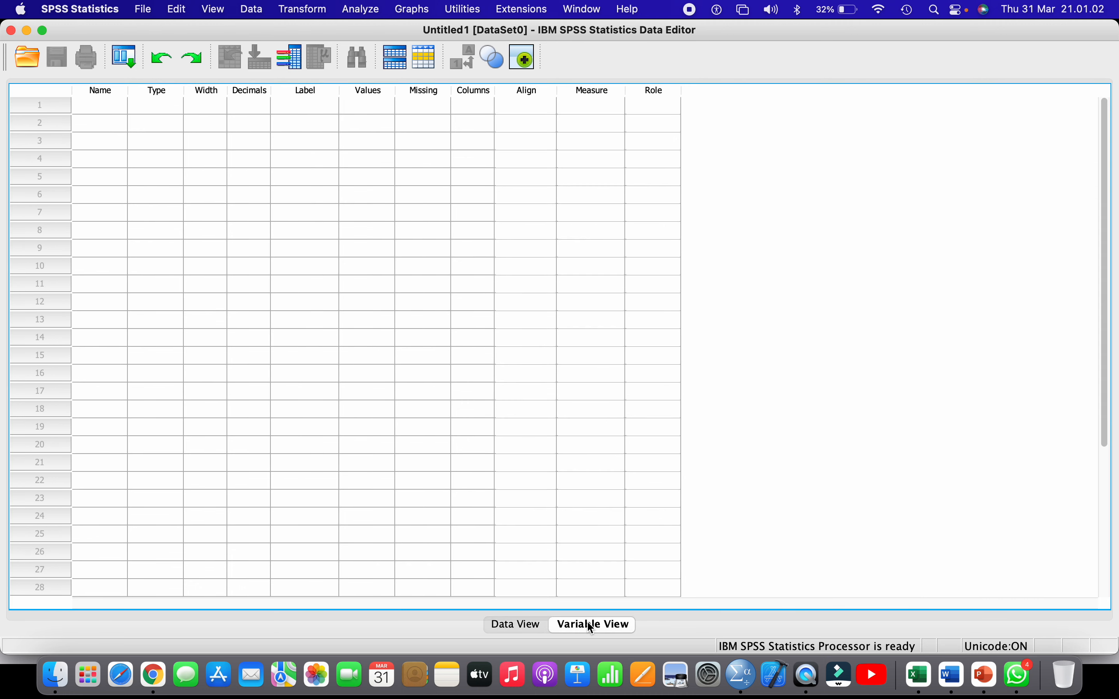
click(538, 627)
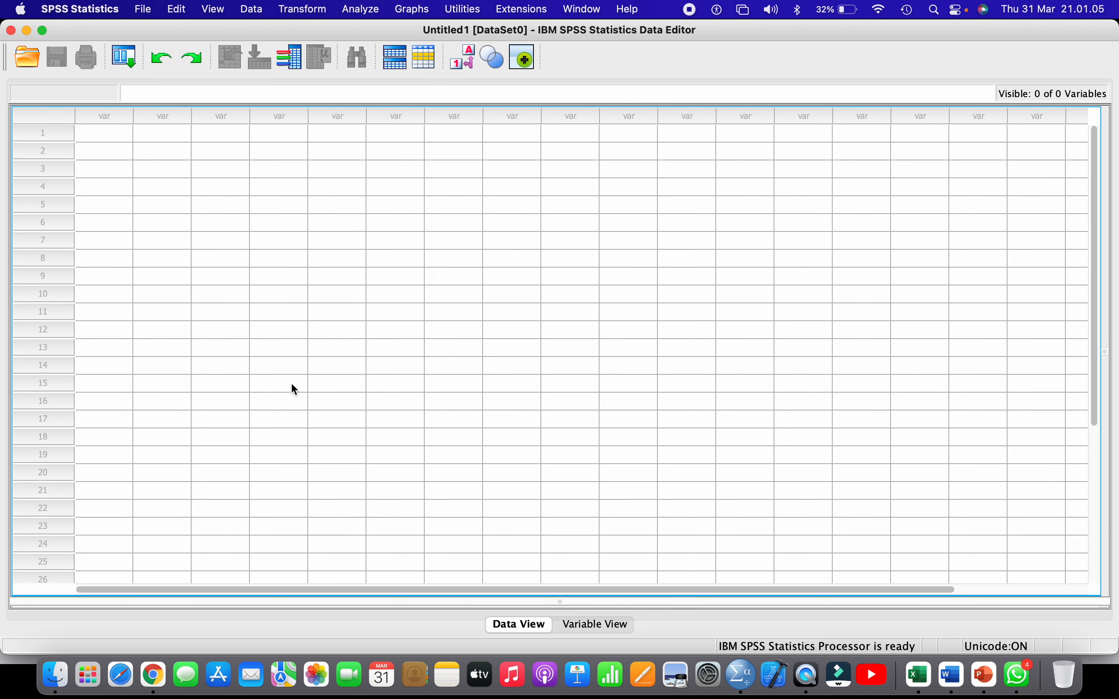
click(127, 136)
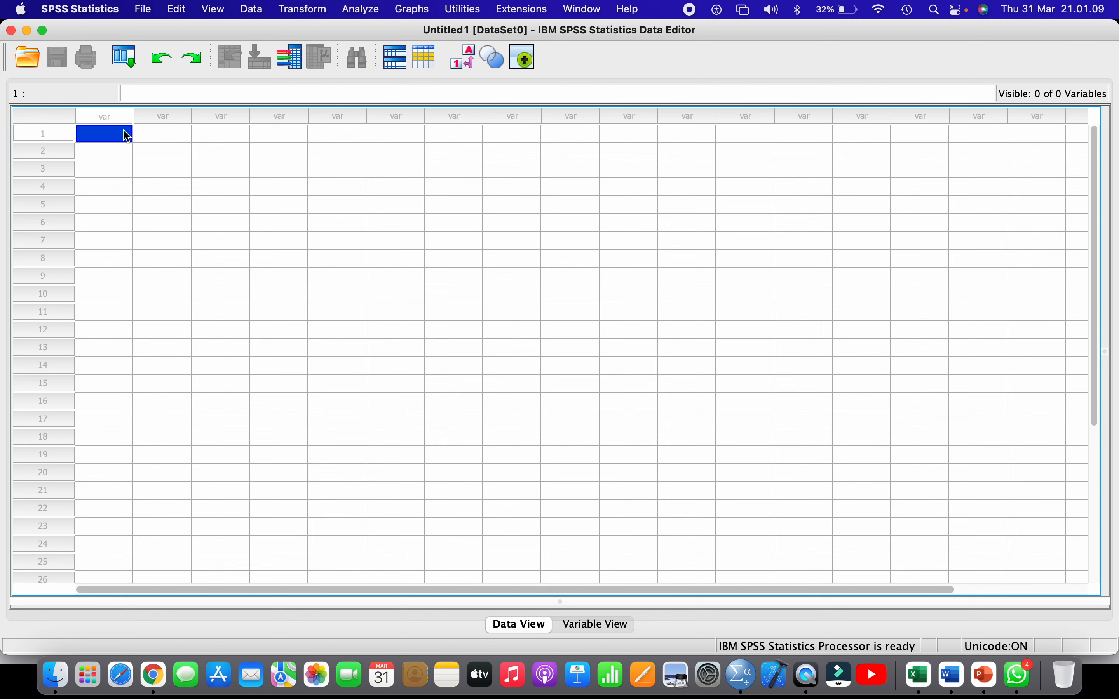
text(1)
click(163, 136)
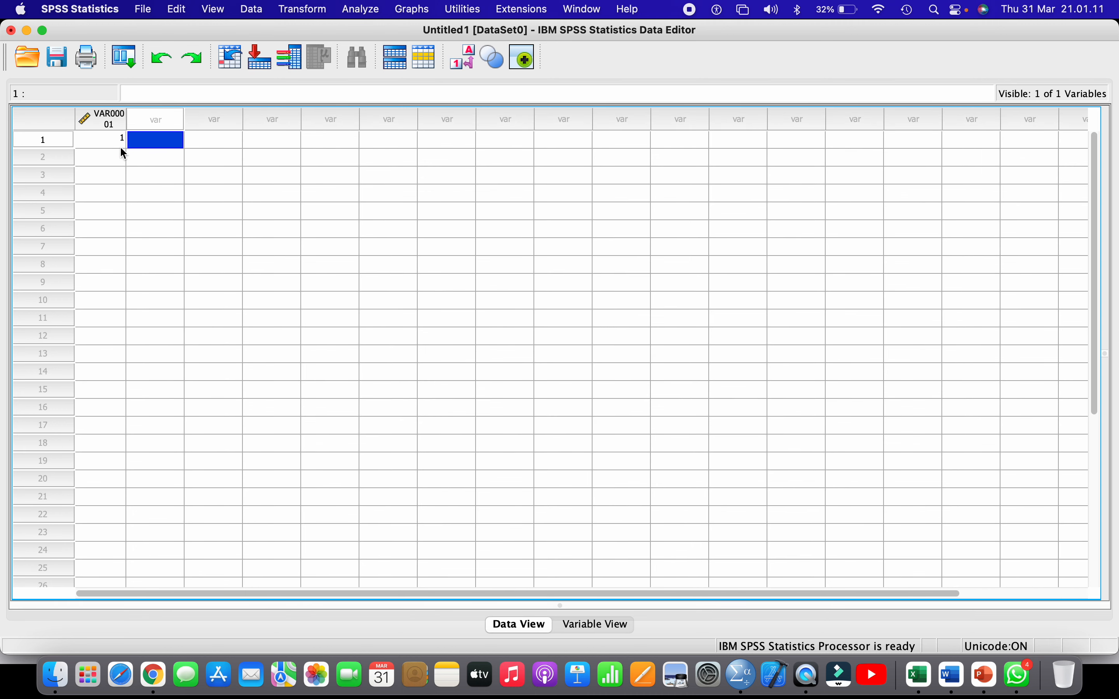
click(118, 160)
text(2)
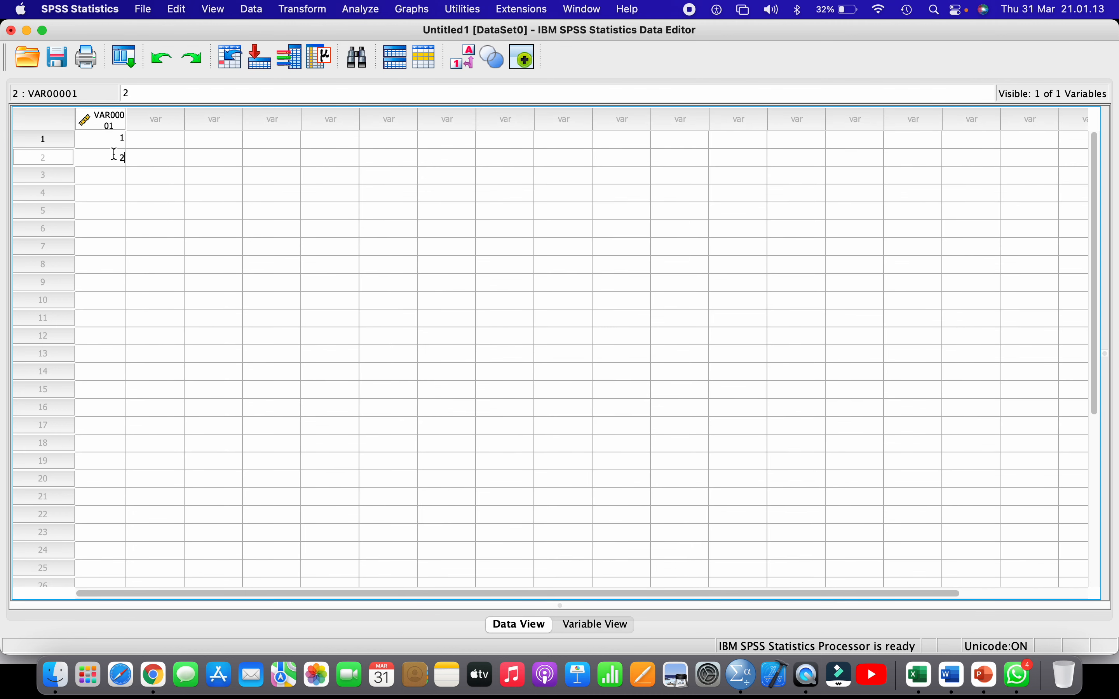
click(147, 187)
click(105, 127)
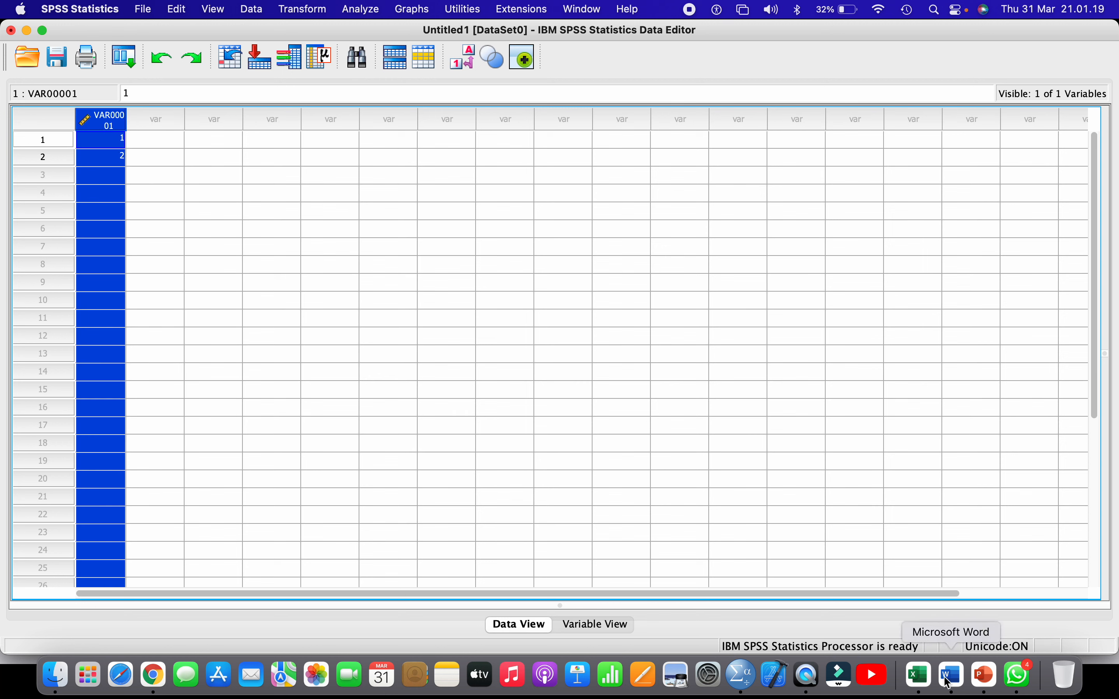
- Switch to Excel, create a blank workbook and enter the headers Siswa, Pretest and Posttest in E7:G7
click(926, 682)
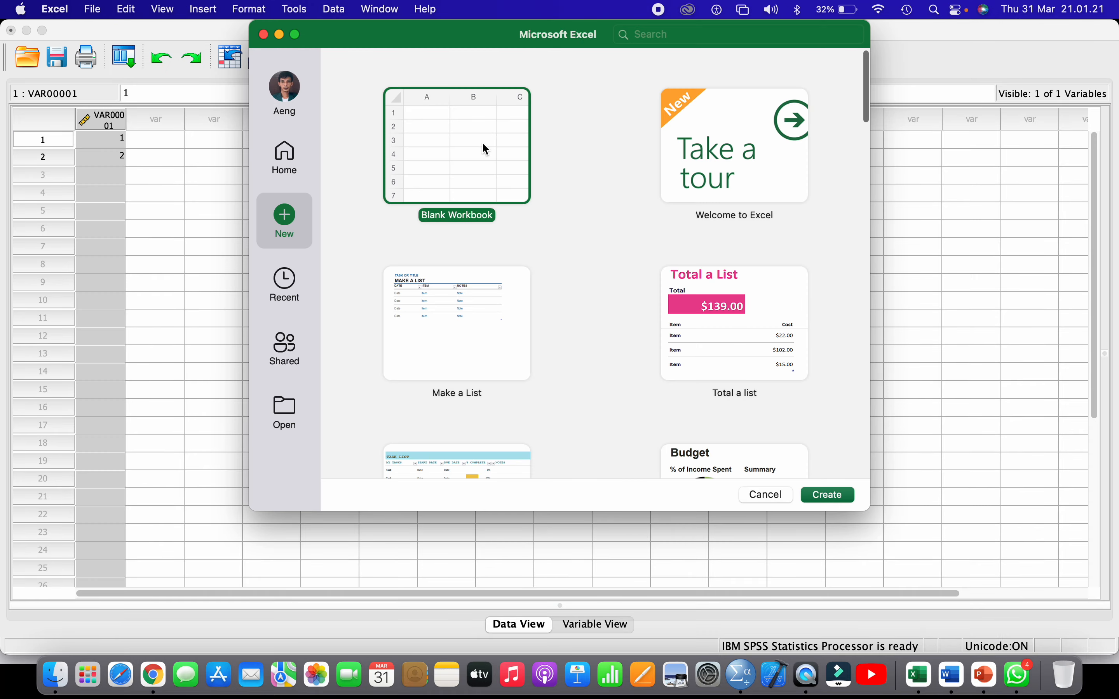
double_click(478, 153)
click(250, 239)
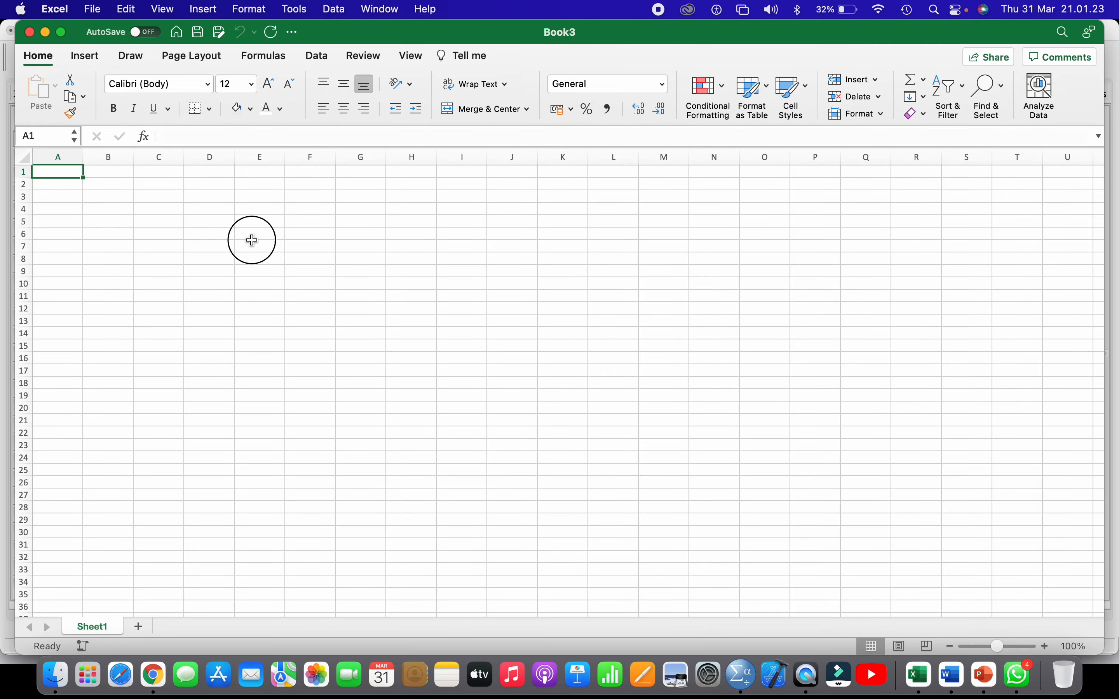
scroll(253, 239, up, 5)
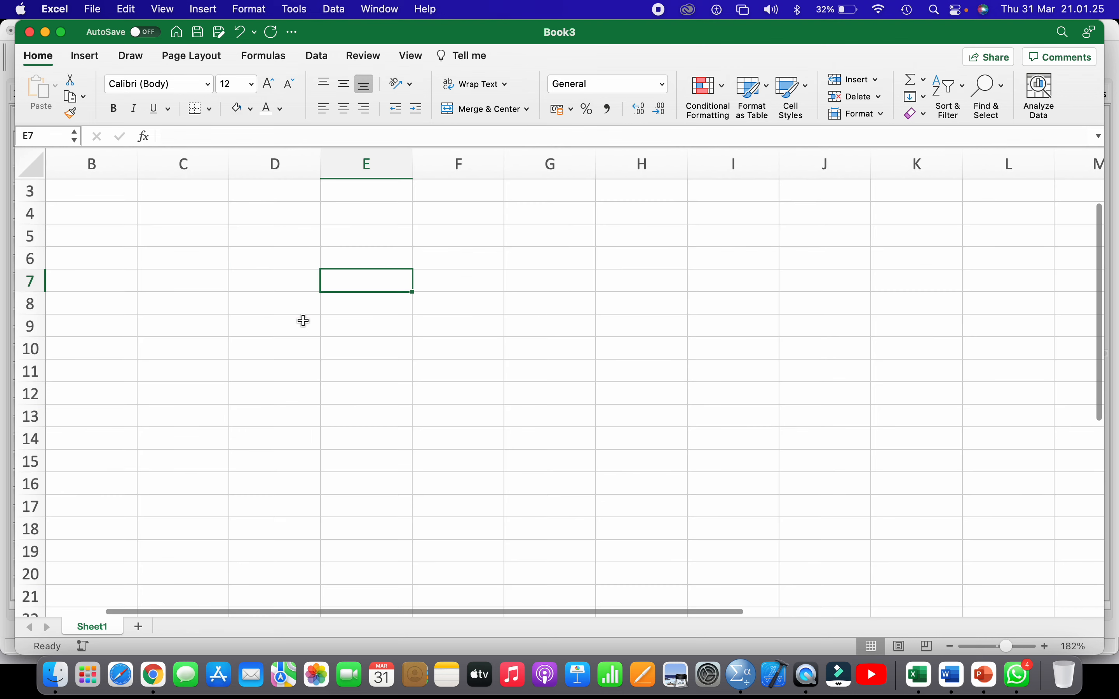
text(Siswa)
key(Tab)
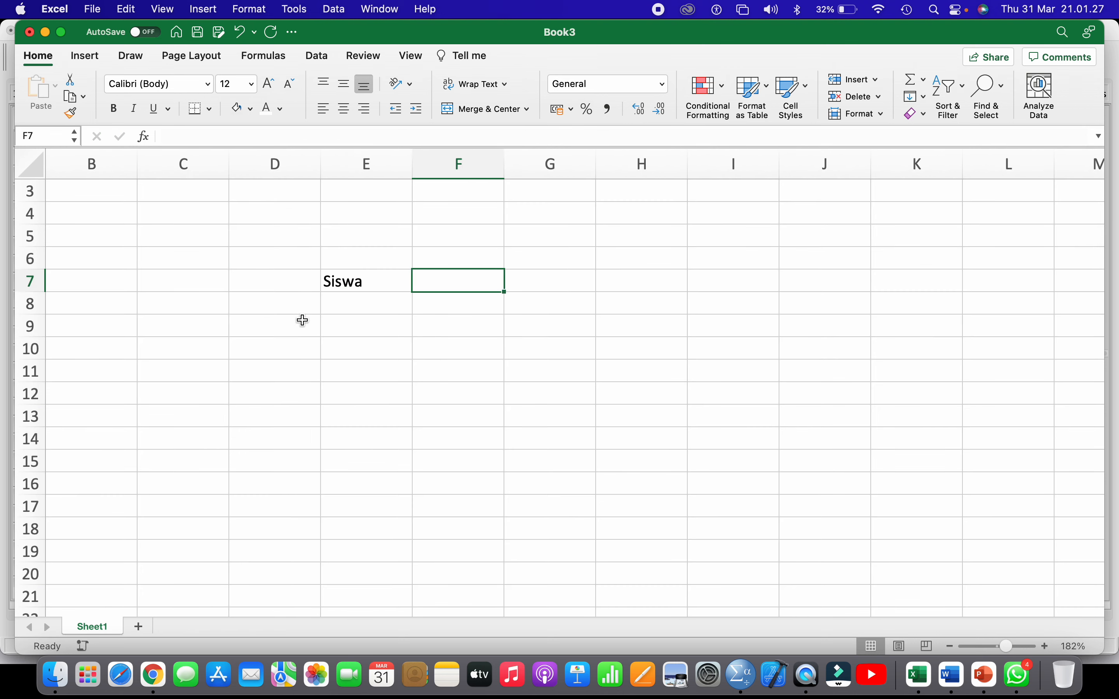
text(Pretest)
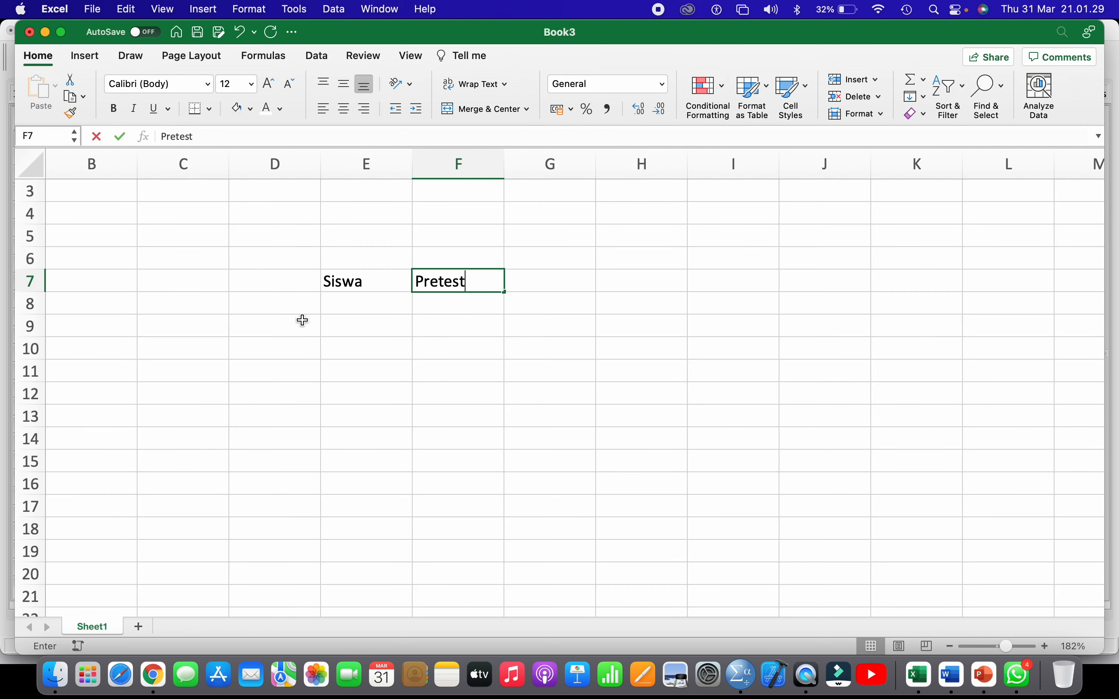
key(Tab)
text(Postte)
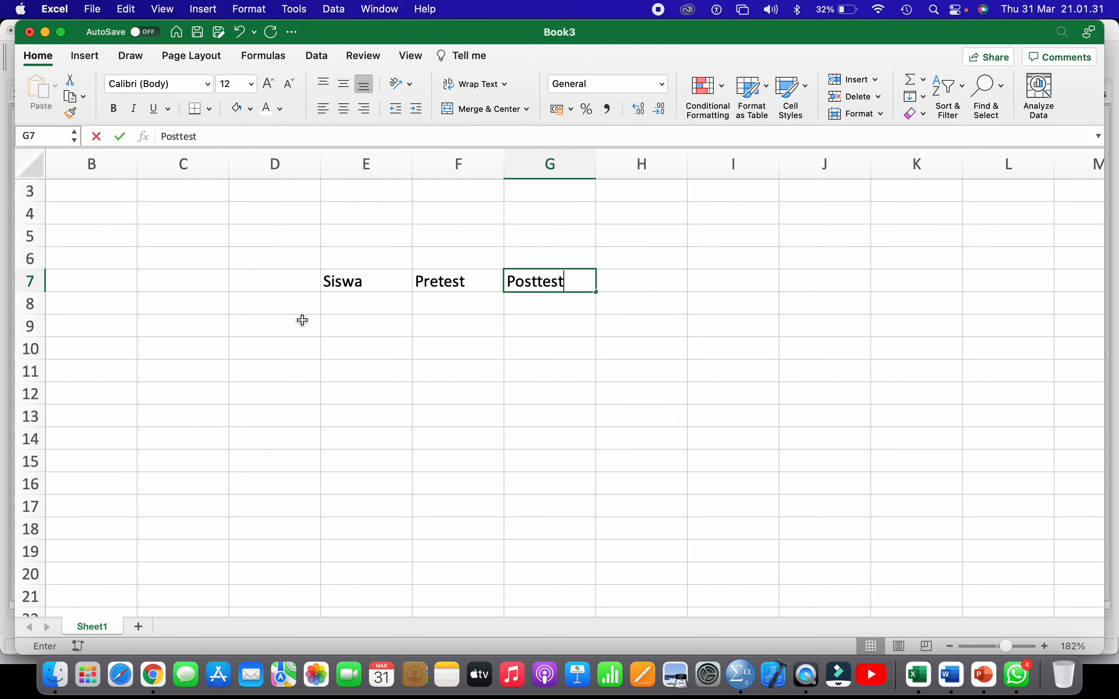
text(st)
key(Return)
- Number the students 1, 2 and 3 under the Siswa header in E8:E10
text(1)
key(Return)
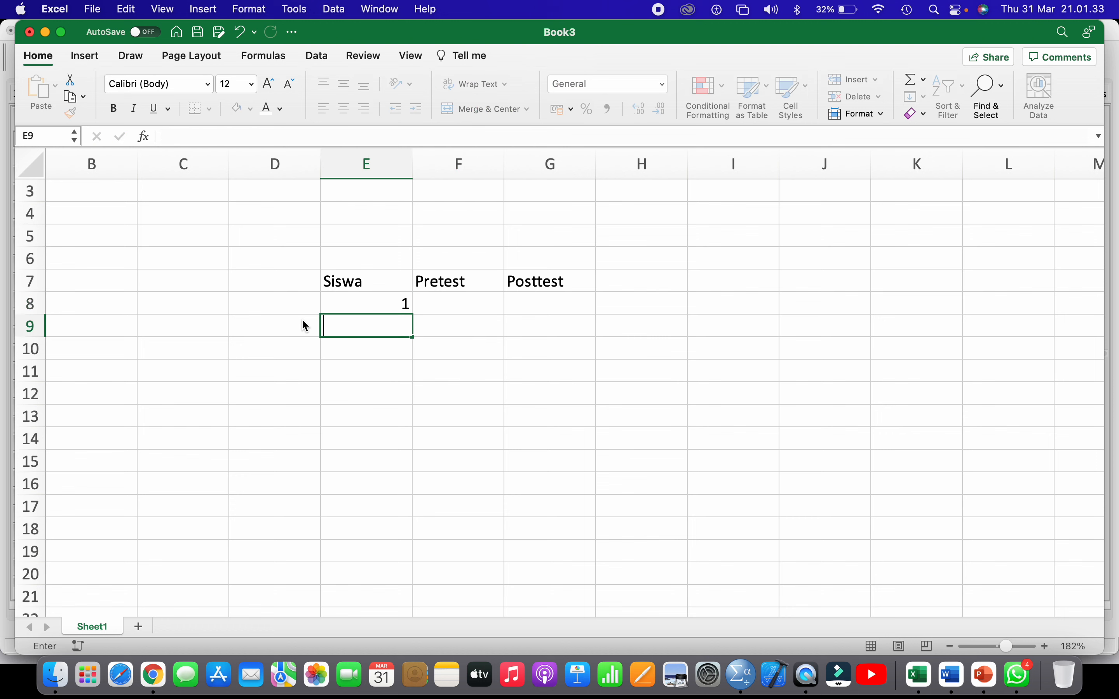
text(2)
key(Return)
text(3)
key(Return)
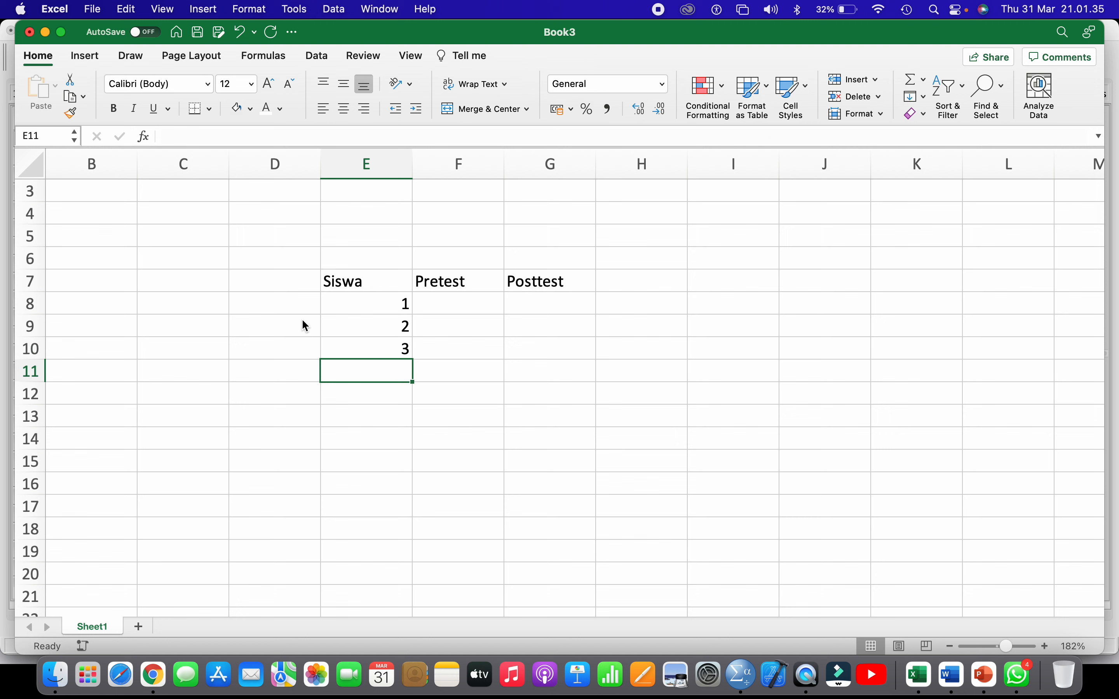
- Enter the Pretest scores 70, 70 and 80 for the three students in F8:F10
click(446, 308)
text(70)
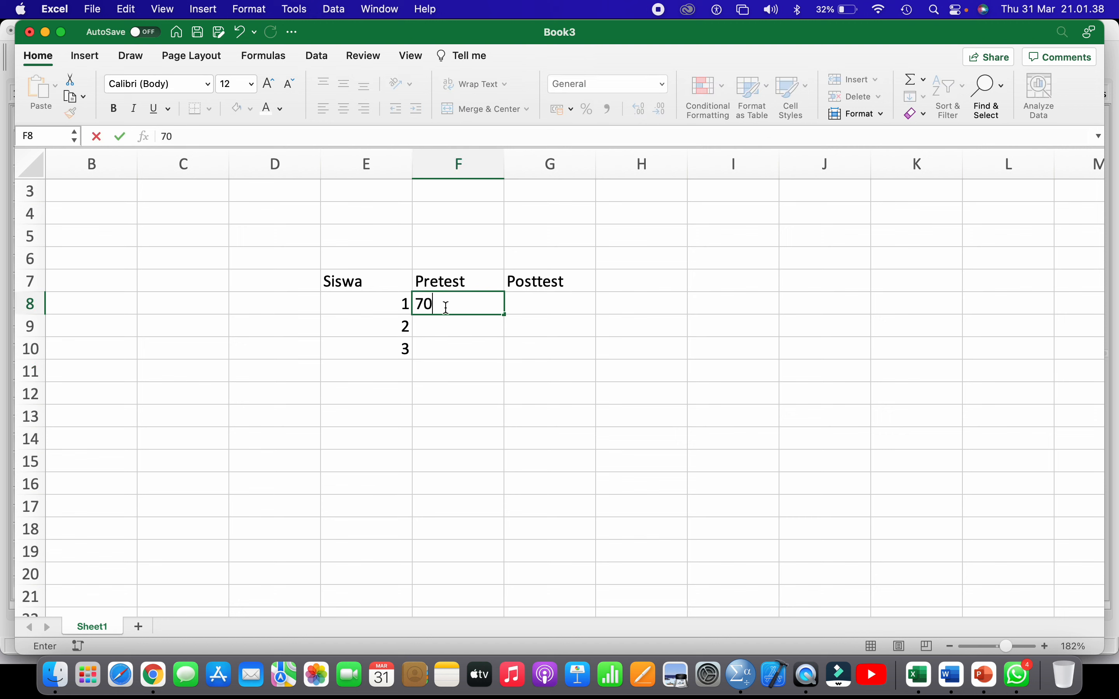
key(Return)
text(70)
key(Return)
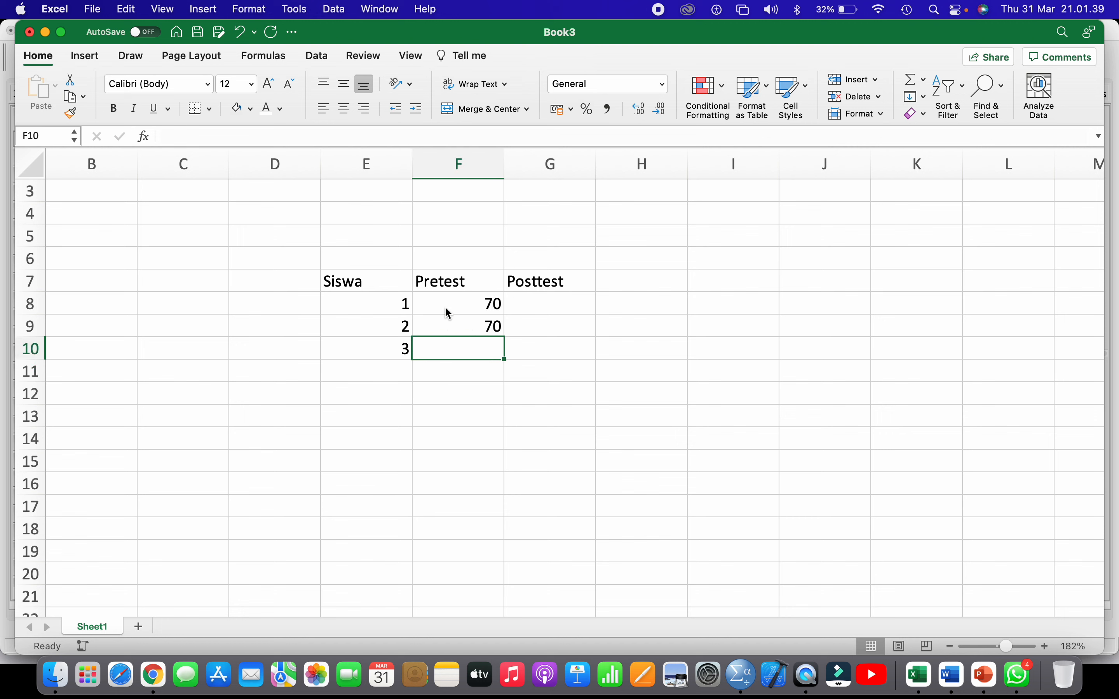
text(80)
click(537, 299)
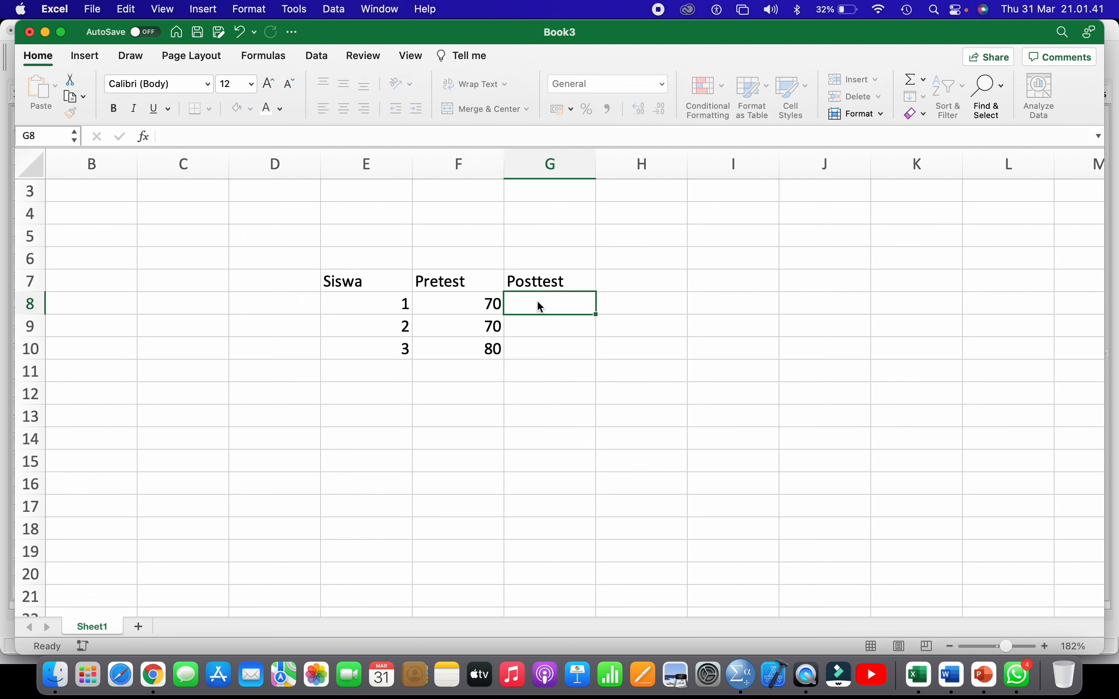
- Enter the Posttest scores 80, 90 and 100 for the three students in G8:G10
text(80)
key(Return)
text(90)
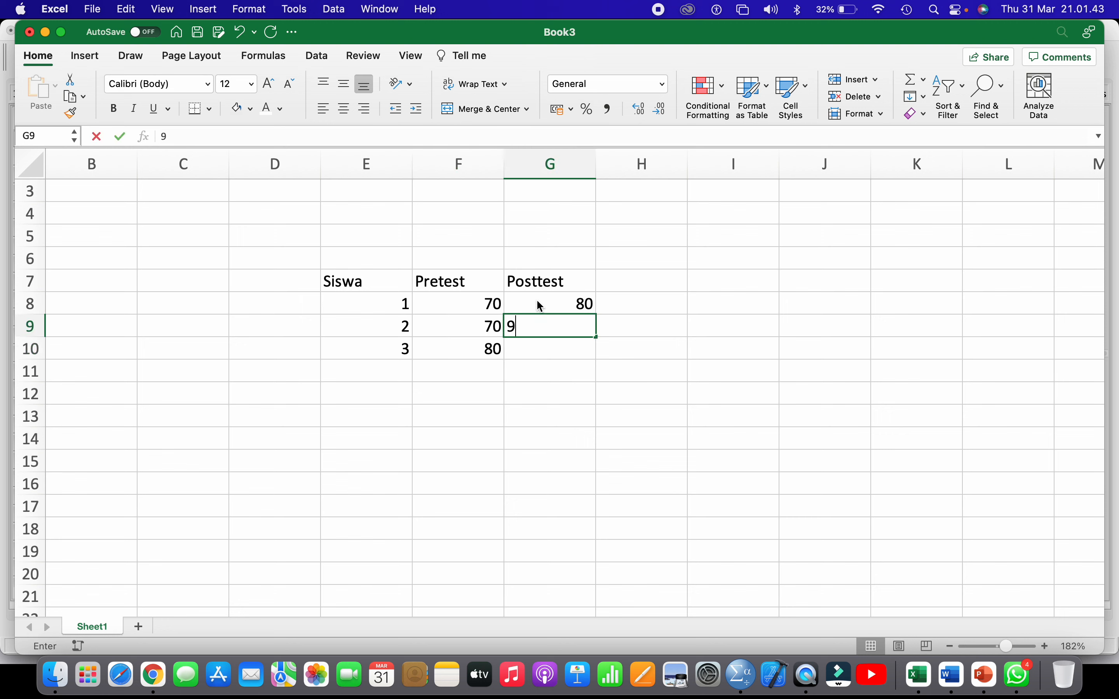
key(Return)
text(100)
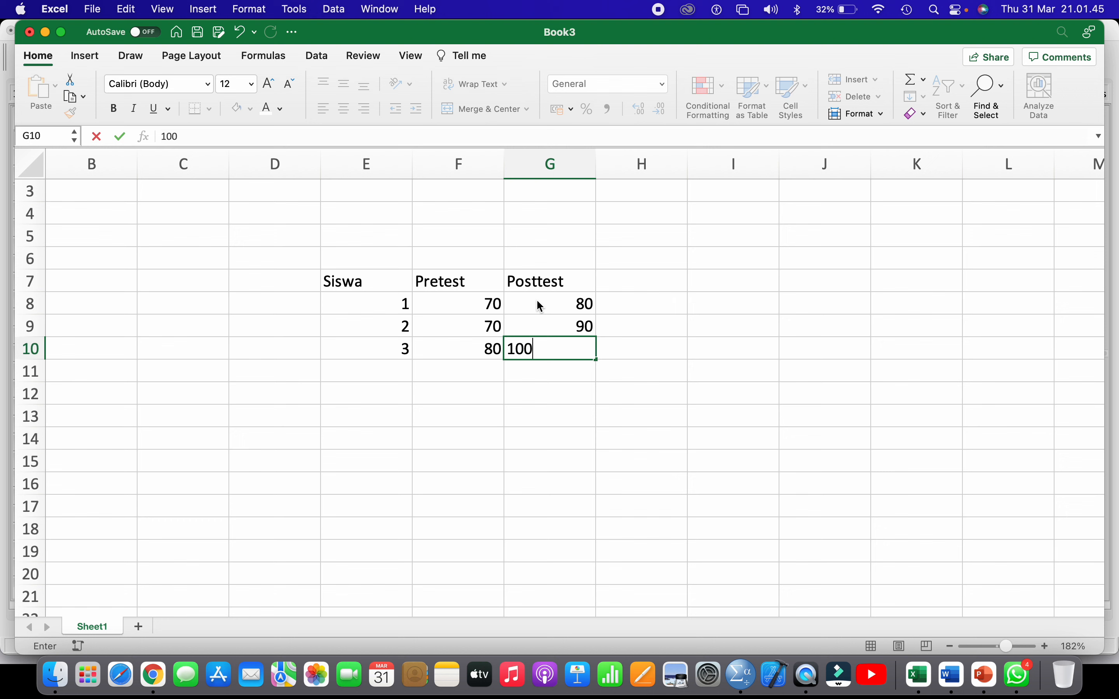
click(522, 411)
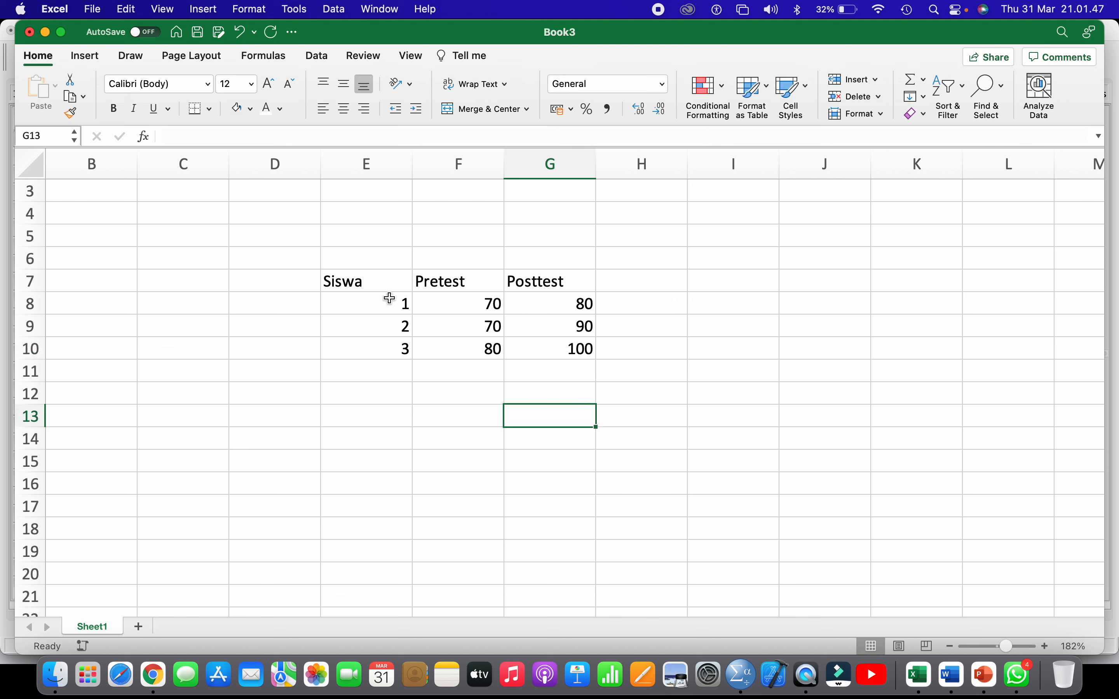
- Copy the student numbers and scores in E8:G10, without the header row
drag(389, 298, 552, 344)
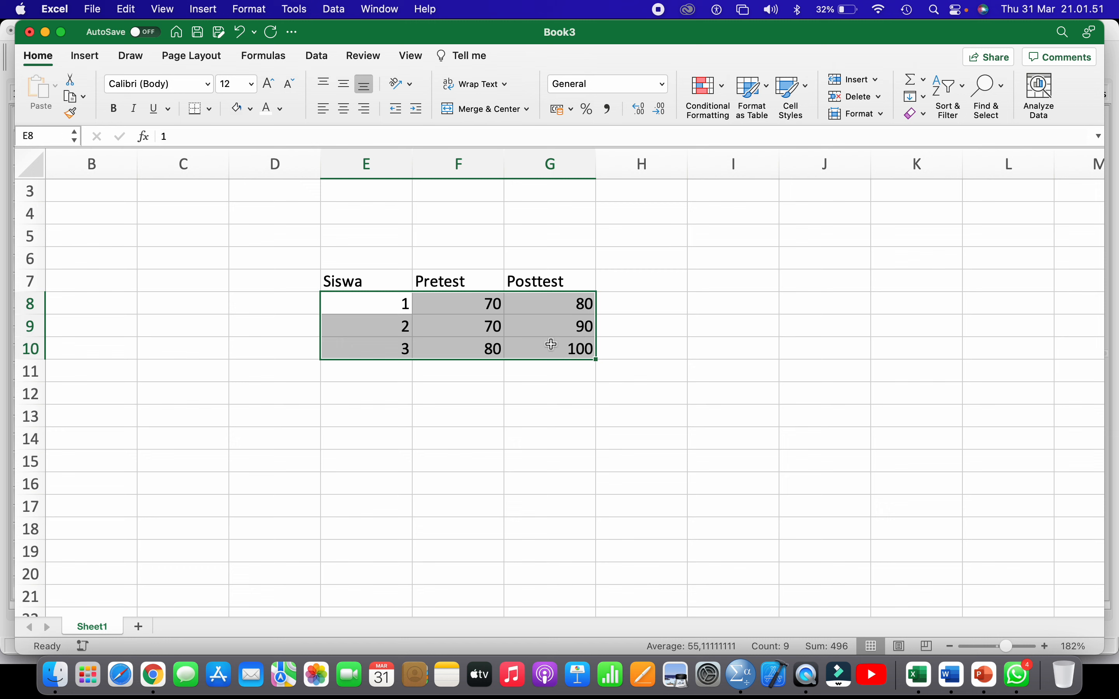
click(126, 9)
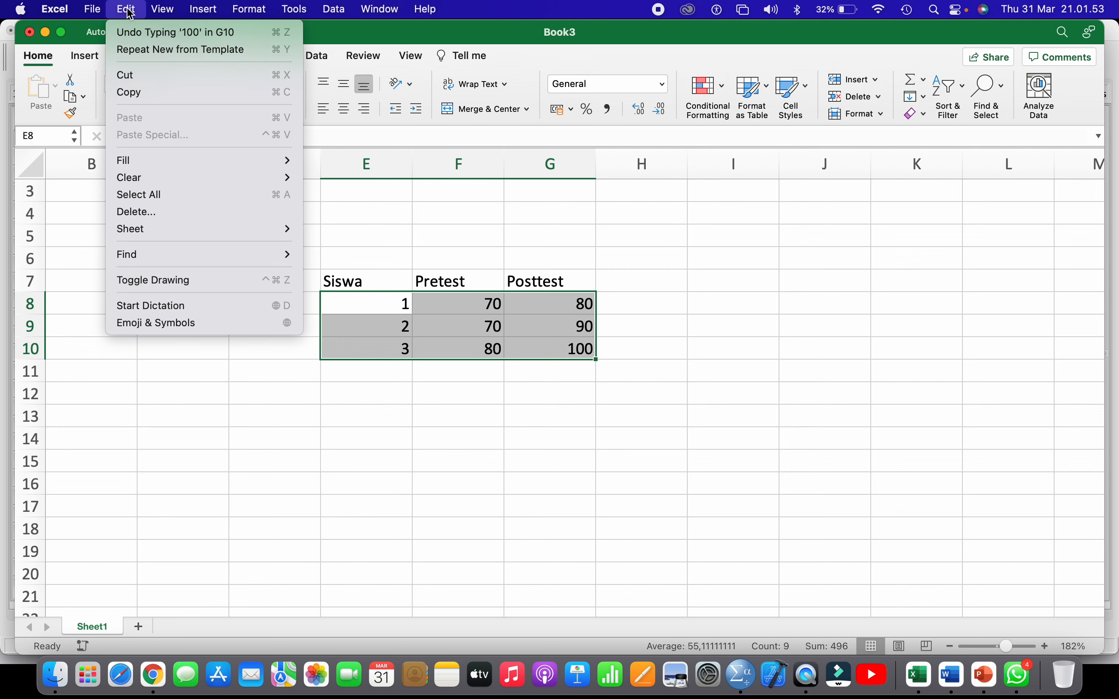
click(156, 92)
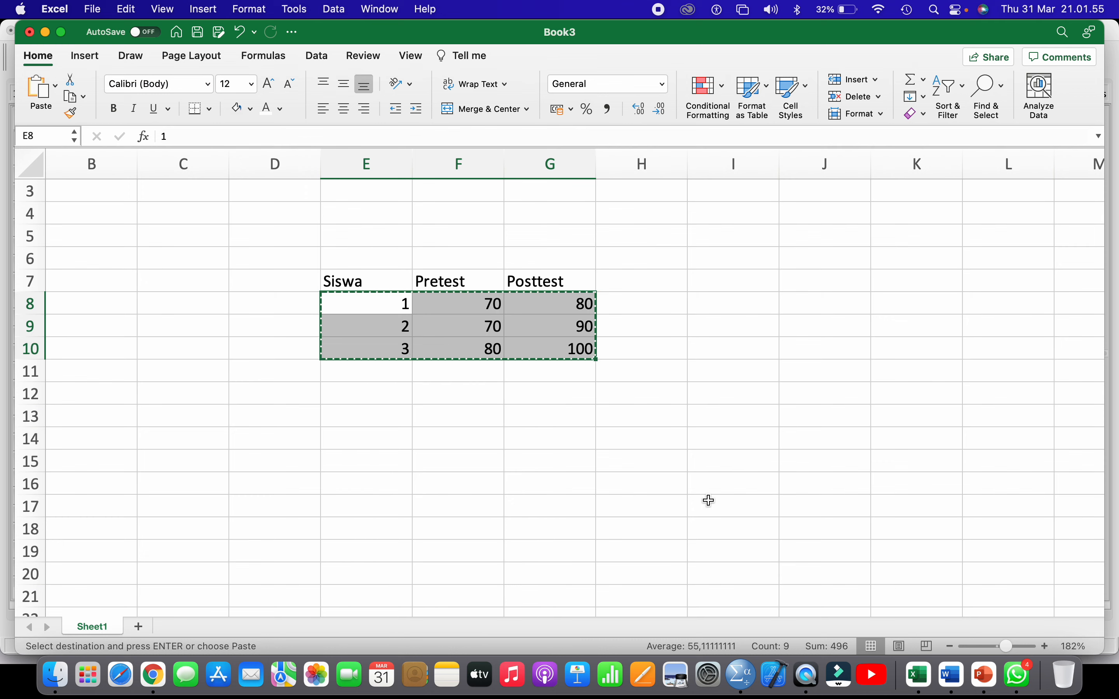
- Switch to SPSS Statistics and paste the copied student data into Data View, starting at row 1 of the first variable
click(741, 675)
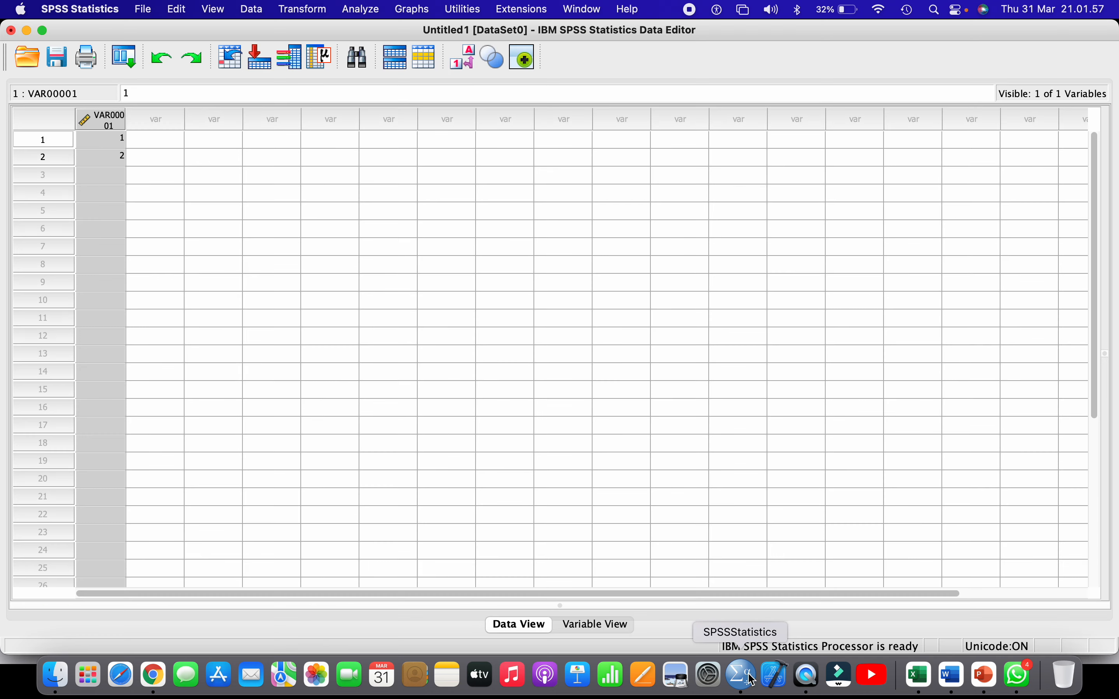
click(517, 623)
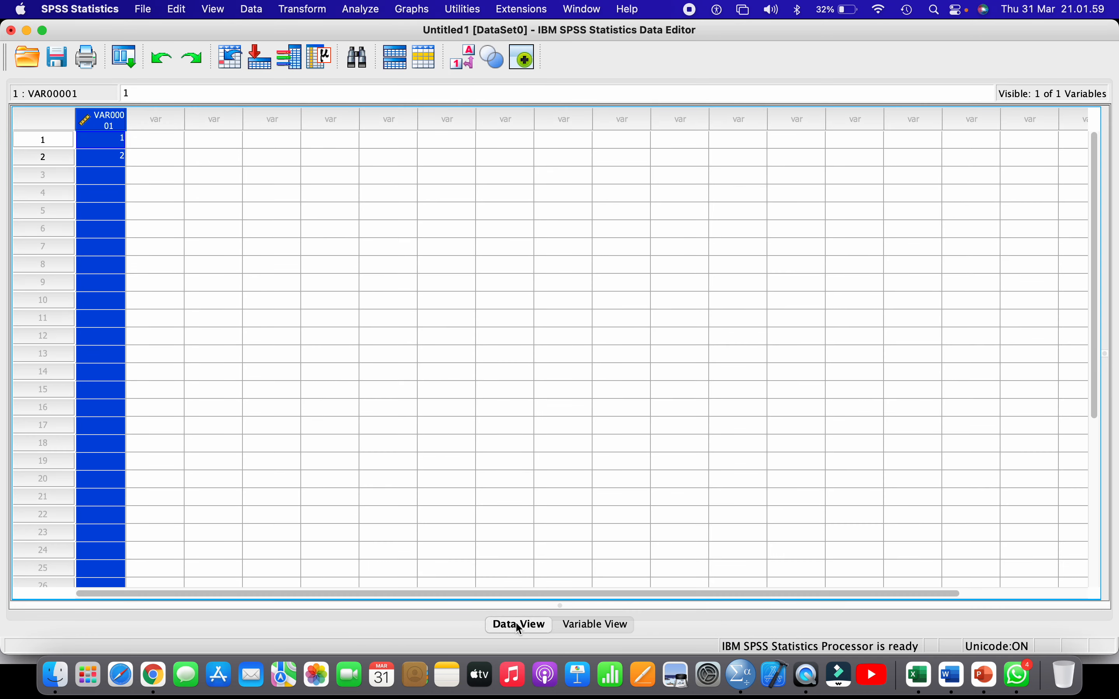
click(517, 623)
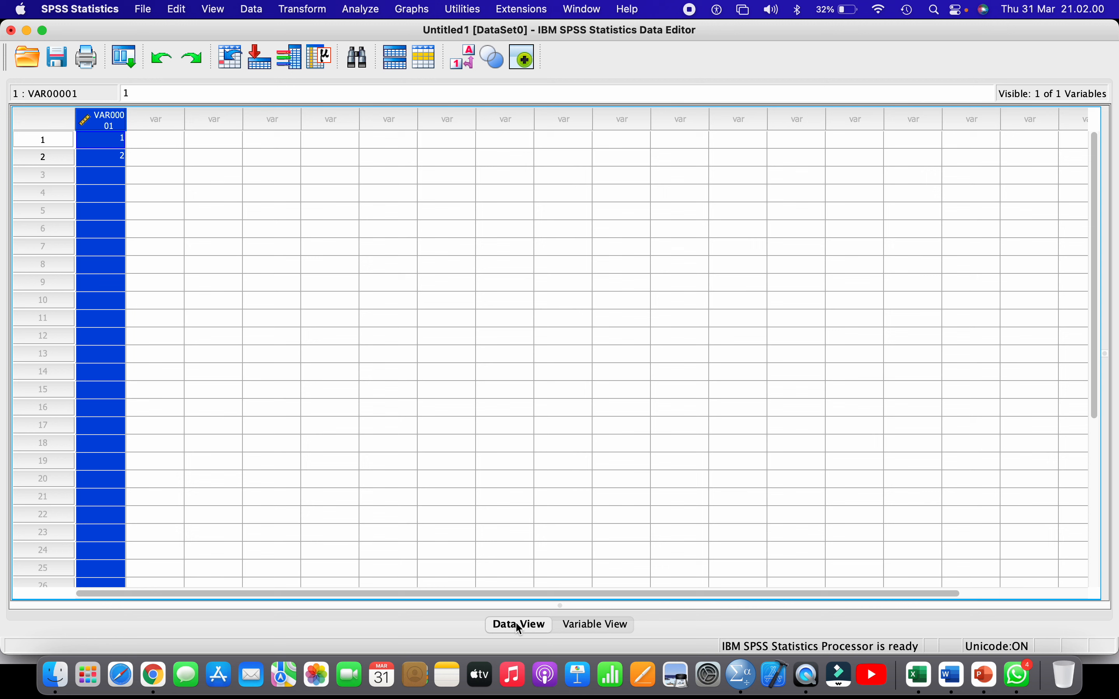
click(112, 141)
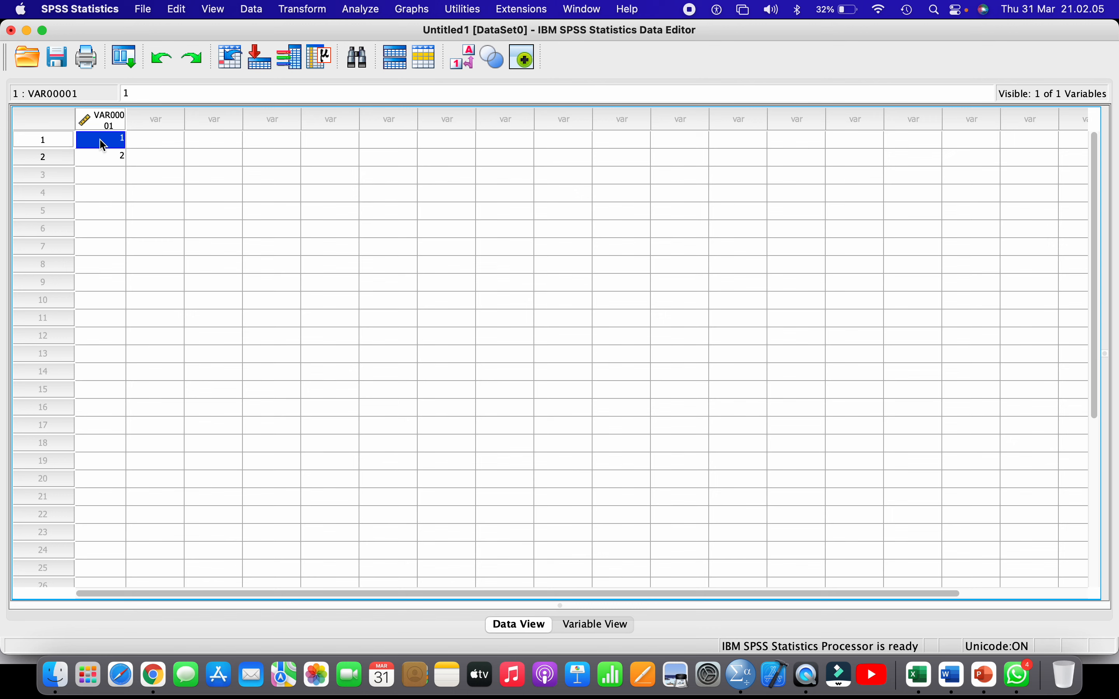
click(178, 10)
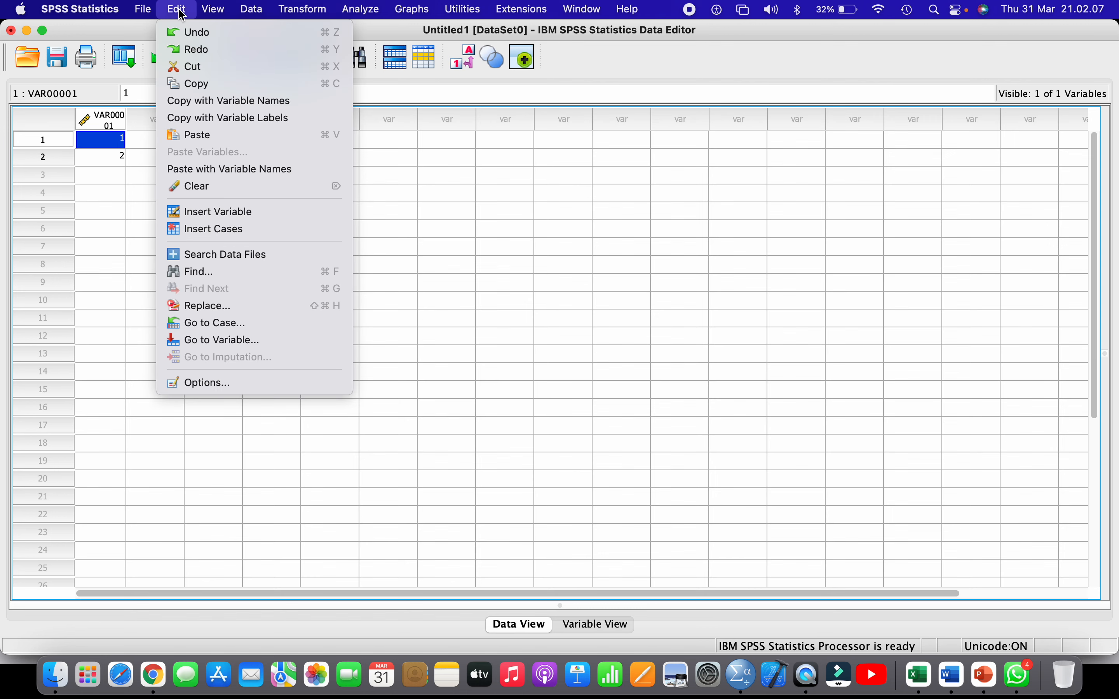
click(202, 138)
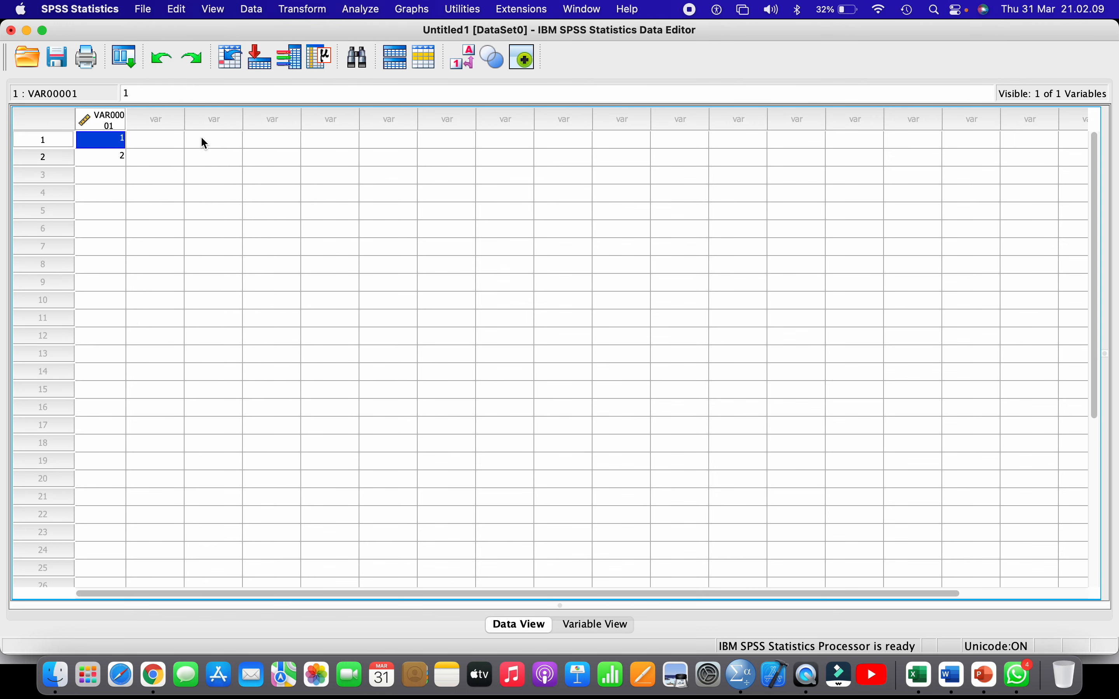
click(123, 139)
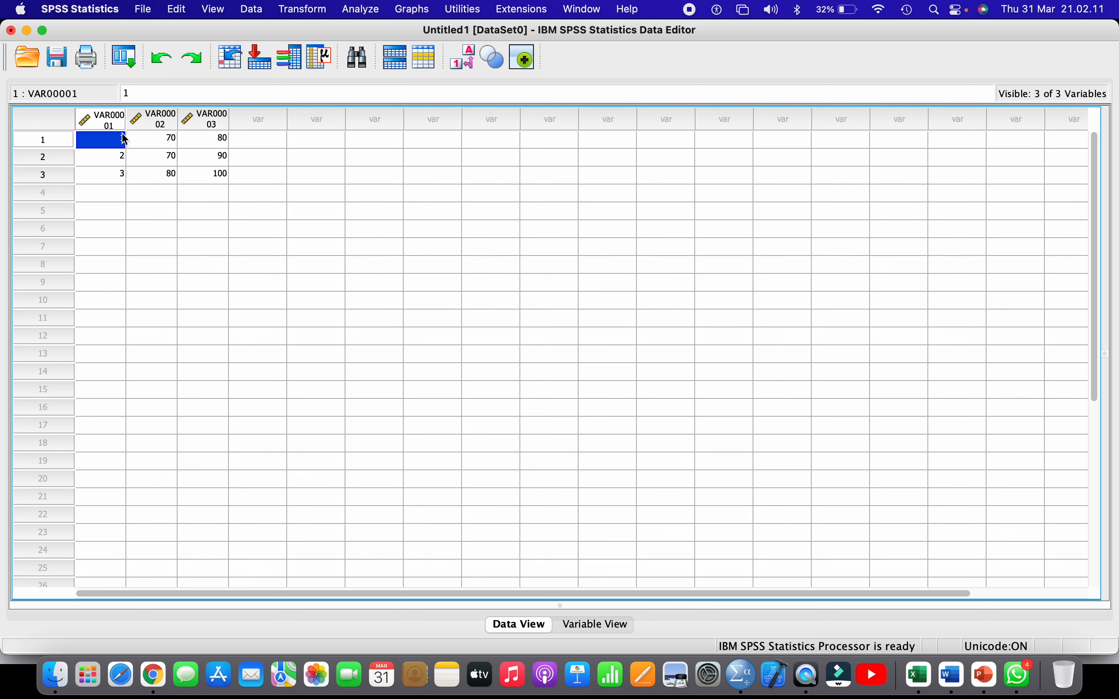
key(super+a)
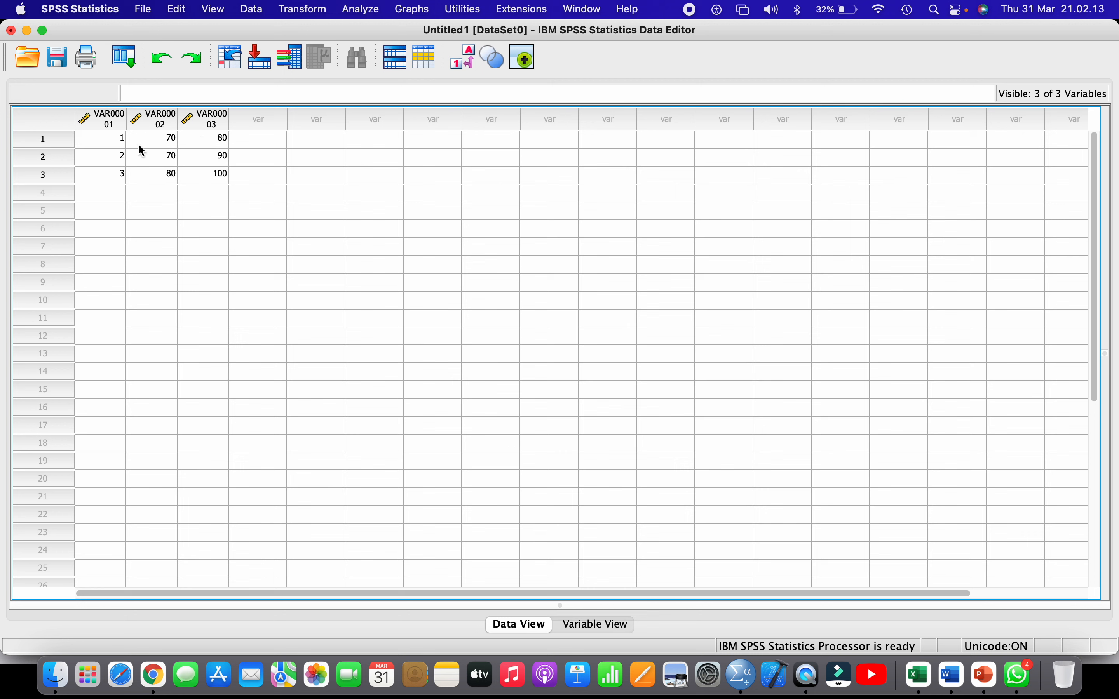
- Widen the three variable columns in Data View so that each variable name fits on one line
click(114, 123)
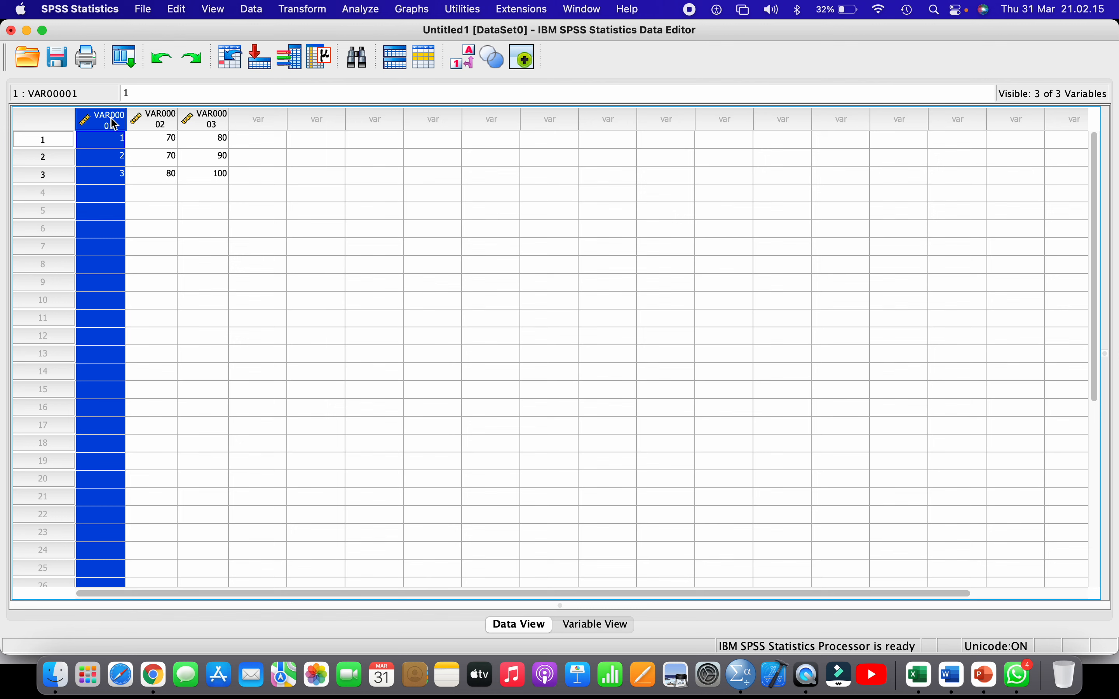
drag(126, 118, 316, 113)
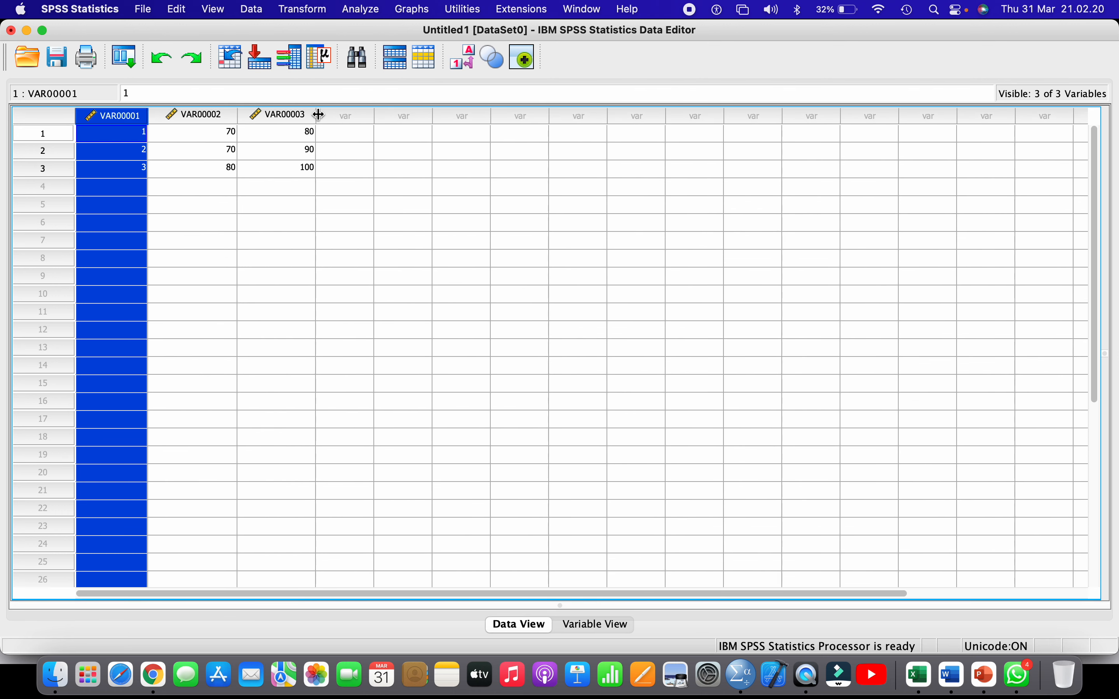
click(187, 116)
click(270, 114)
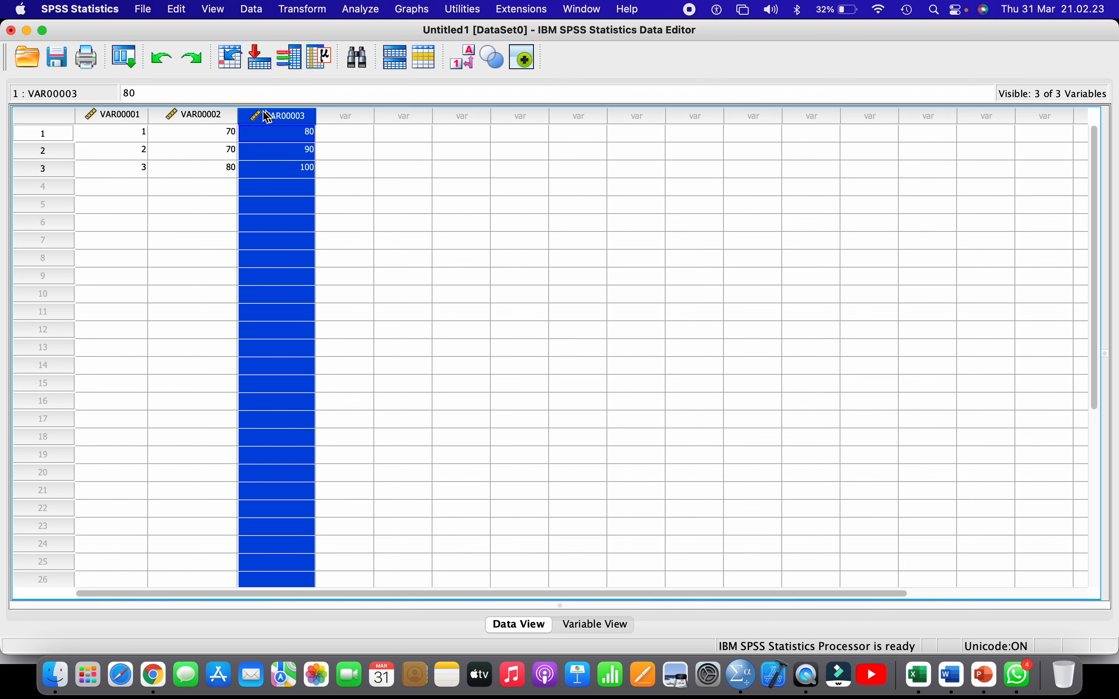
click(120, 115)
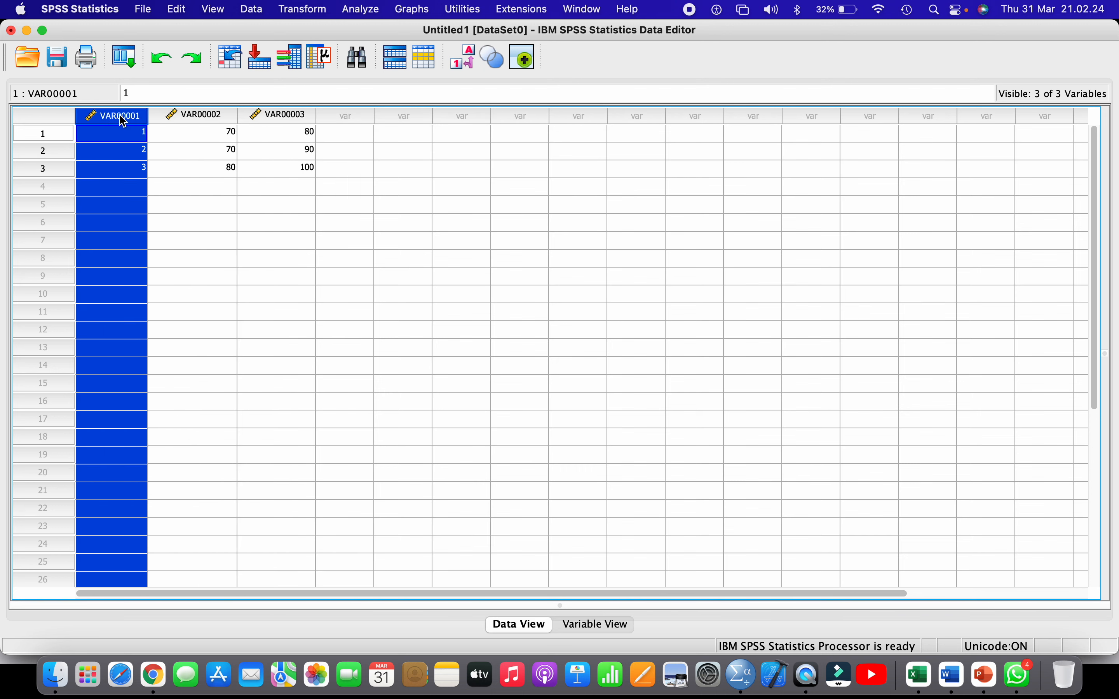
- Check the table headers in Excel, return to SPSS and rename the first variable SISWA in Variable View
click(929, 686)
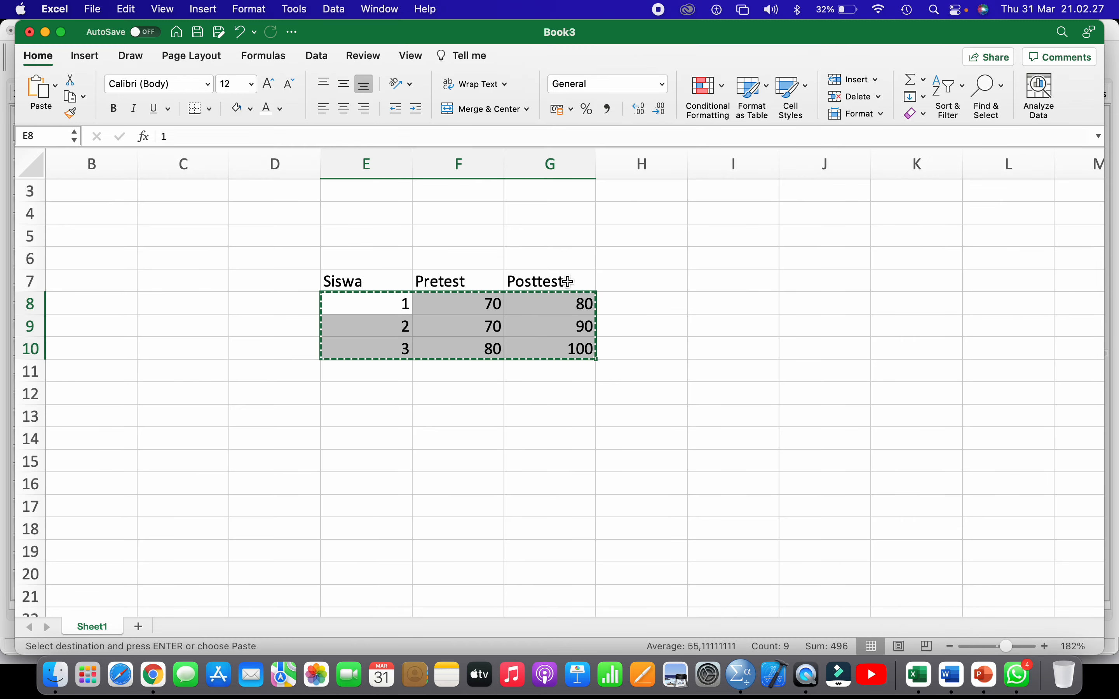
click(741, 676)
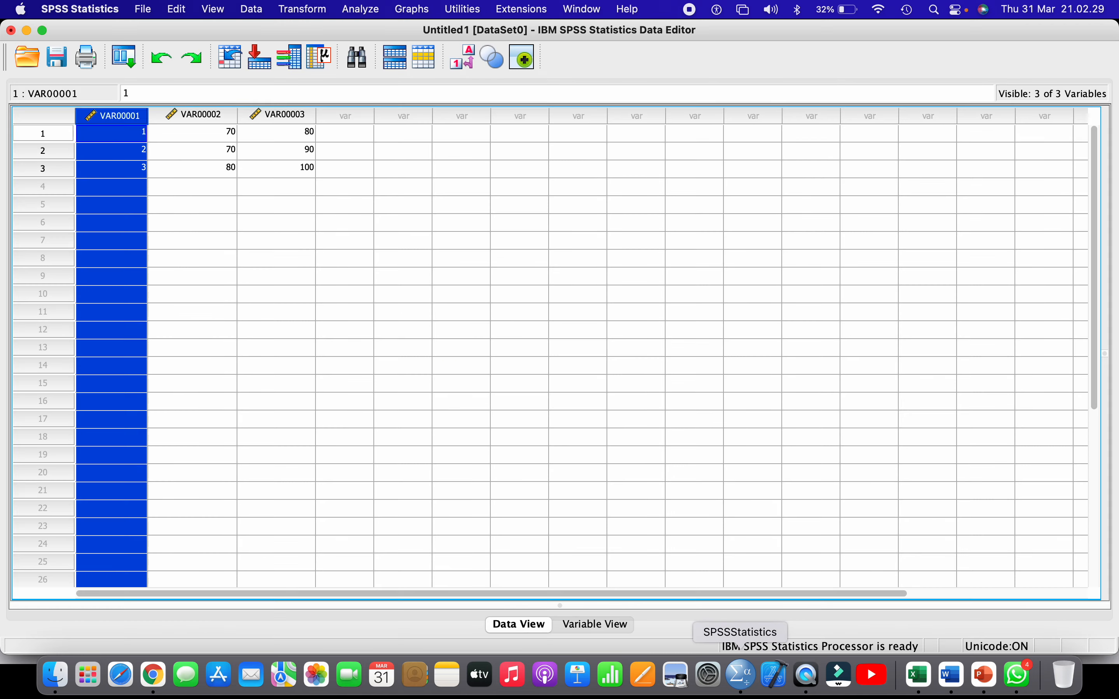
click(599, 628)
click(104, 107)
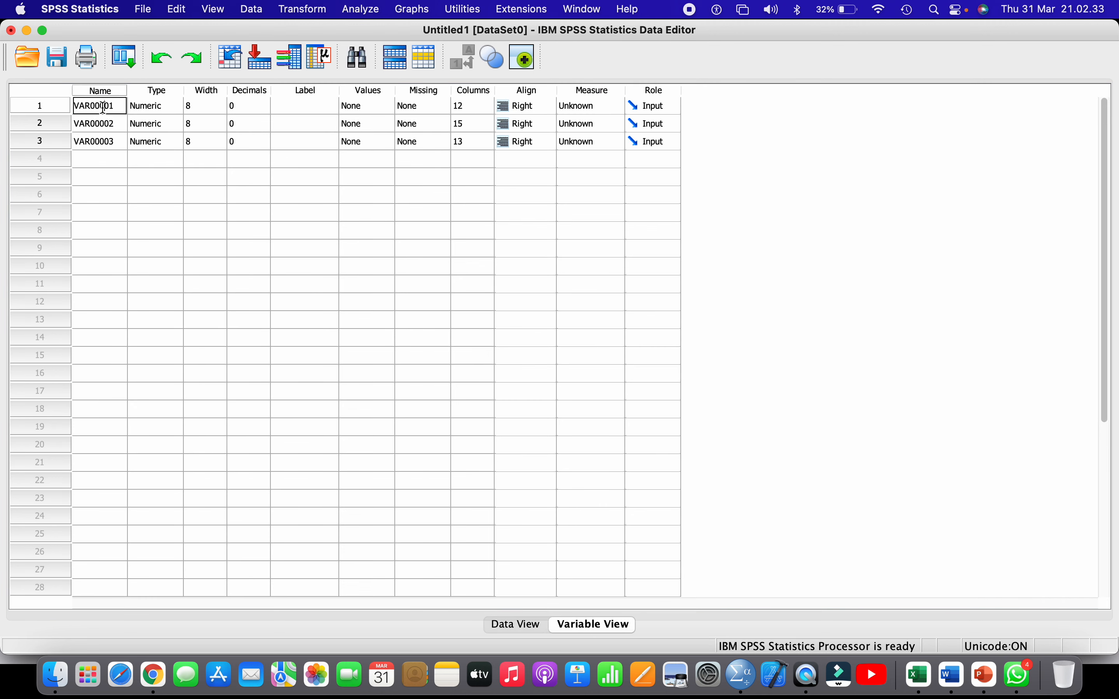
double_click(105, 107)
text(SISWA)
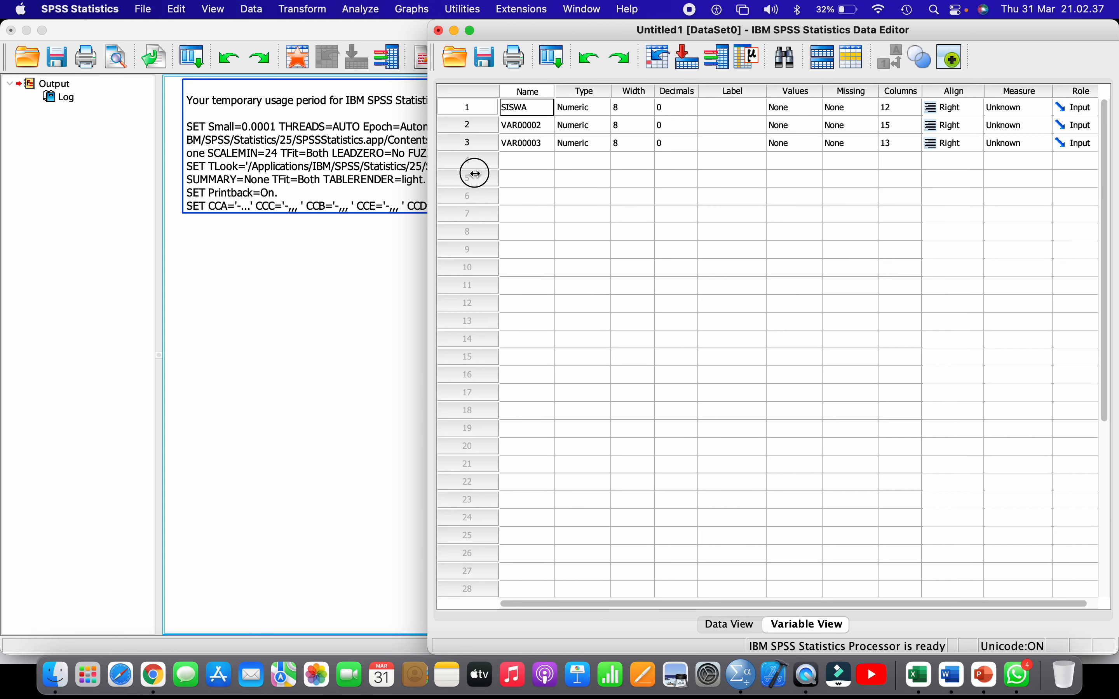
- Switch to Excel and narrow its window so the student table sits beside the SPSS Data Editor
click(919, 675)
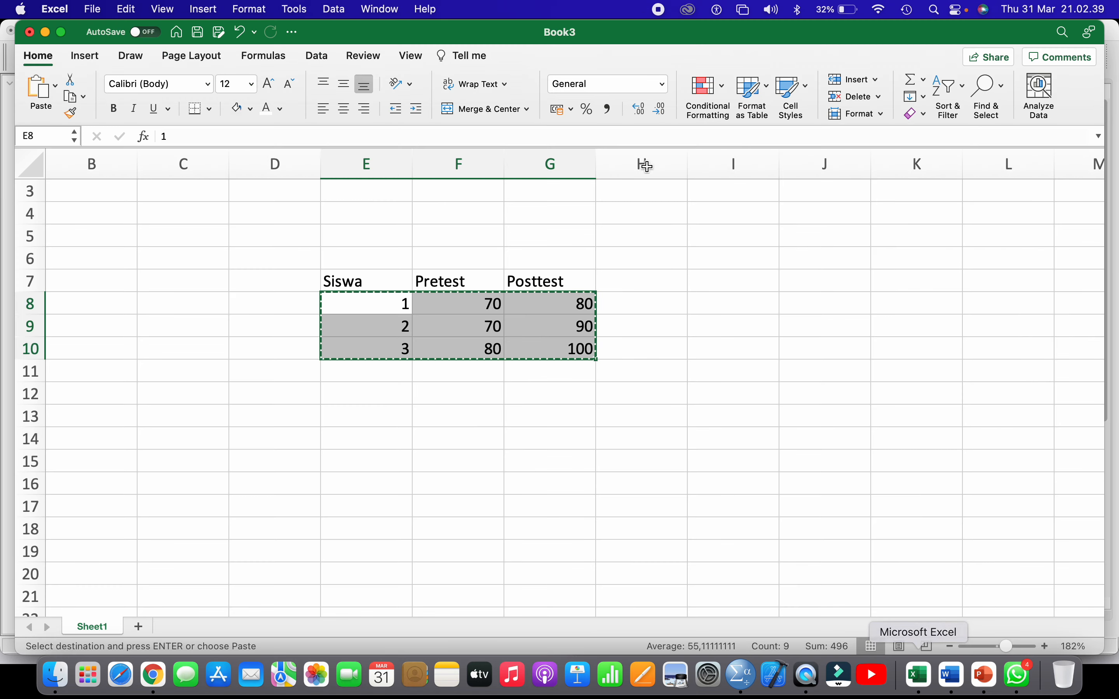
drag(1105, 41, 481, 132)
scroll(322, 376, right, 6)
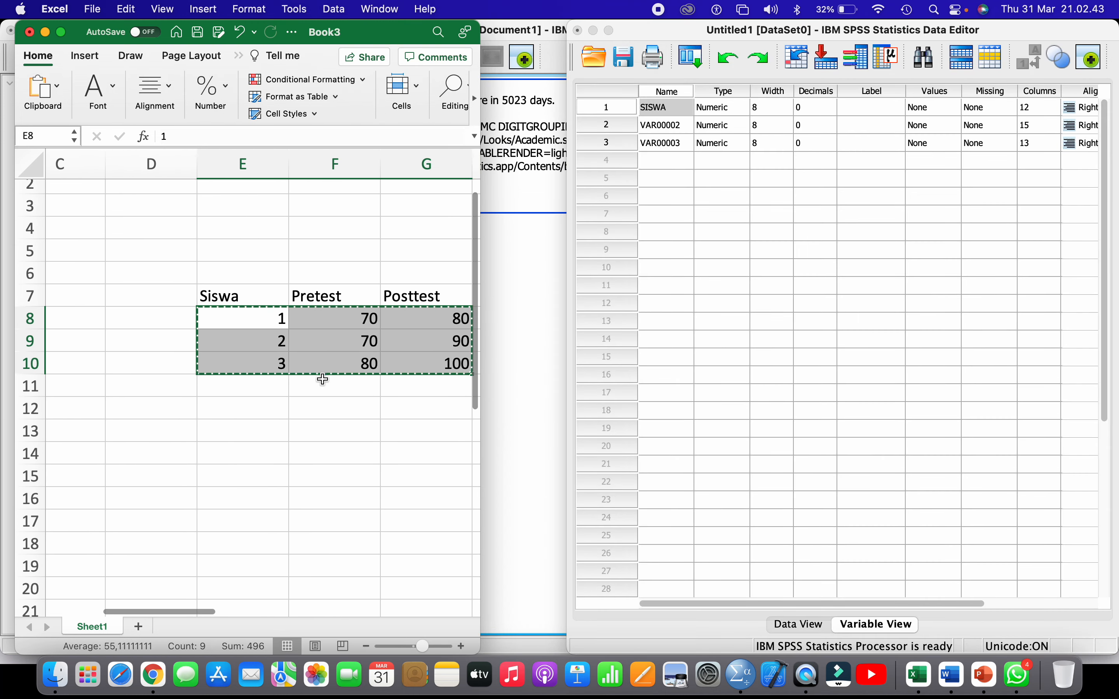
- Rename the second and third SPSS variables PRETEST and POSTTEST in Variable View
click(671, 126)
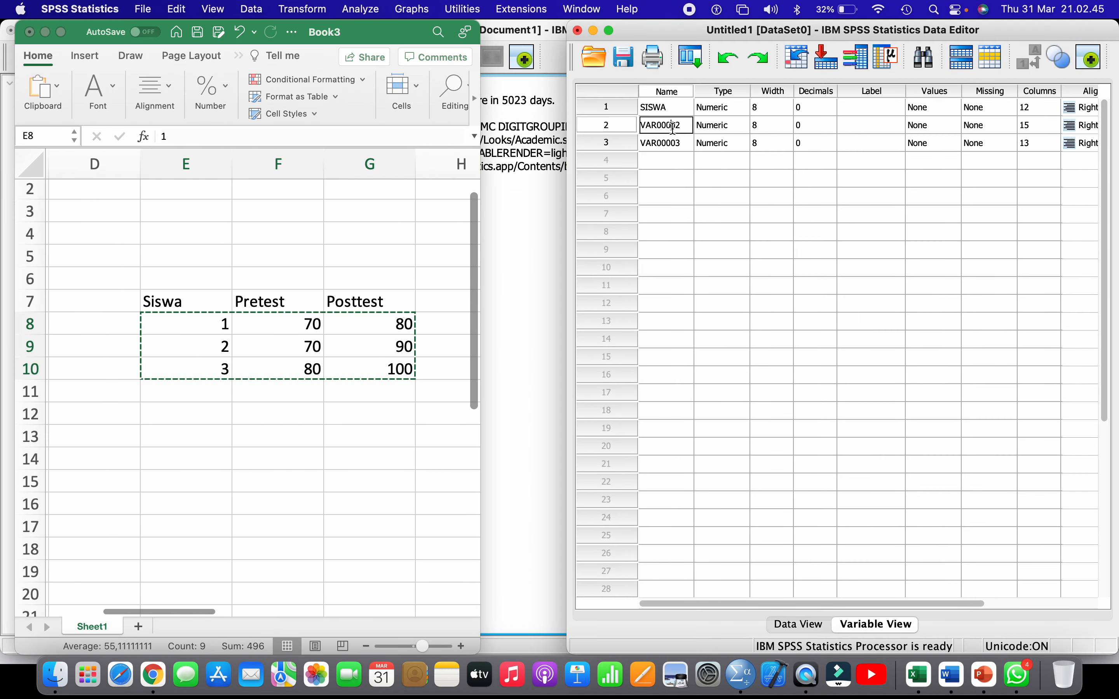
double_click(673, 128)
text(PRETEST)
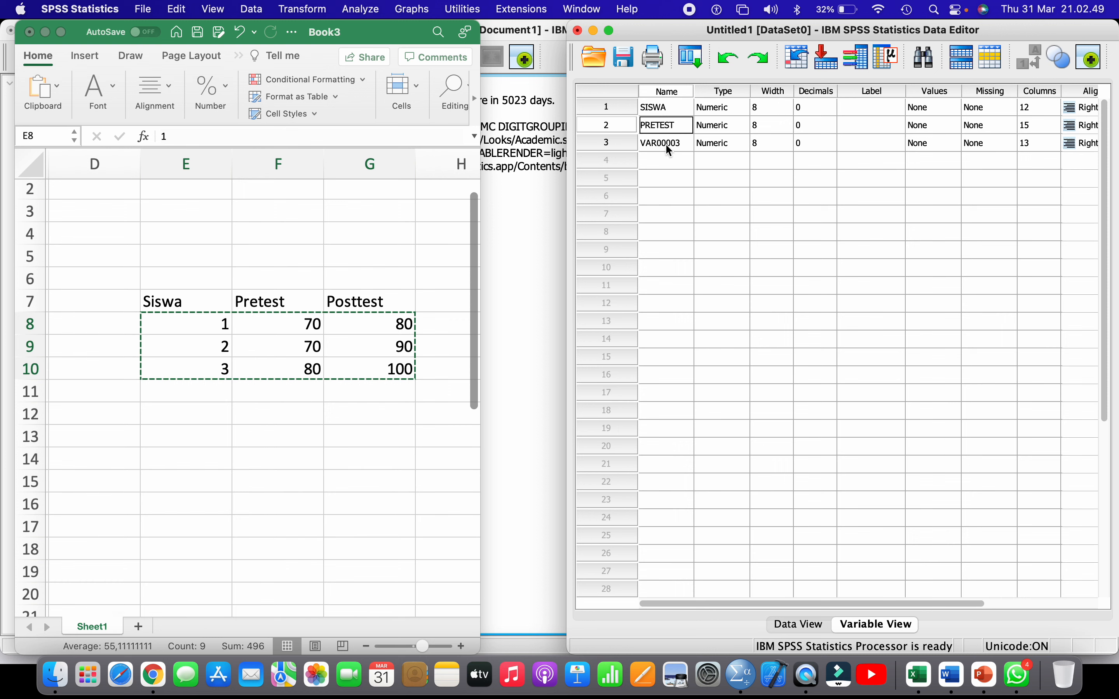
double_click(666, 144)
text(POSTEST)
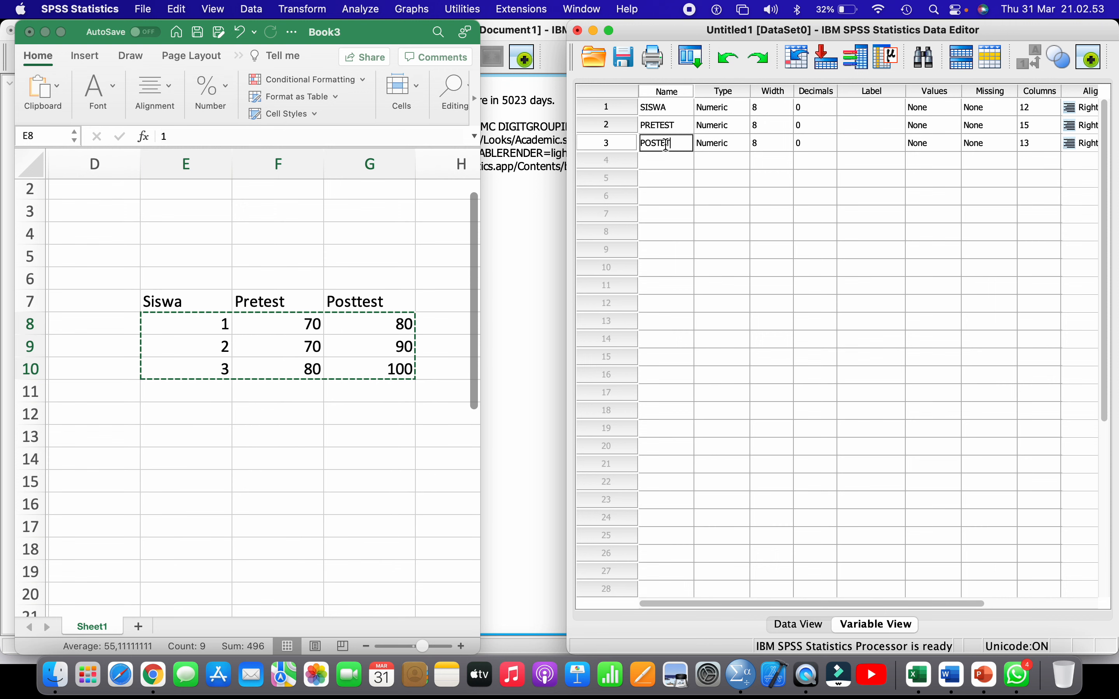
key(BackSpace)
text(STTEST)
click(739, 196)
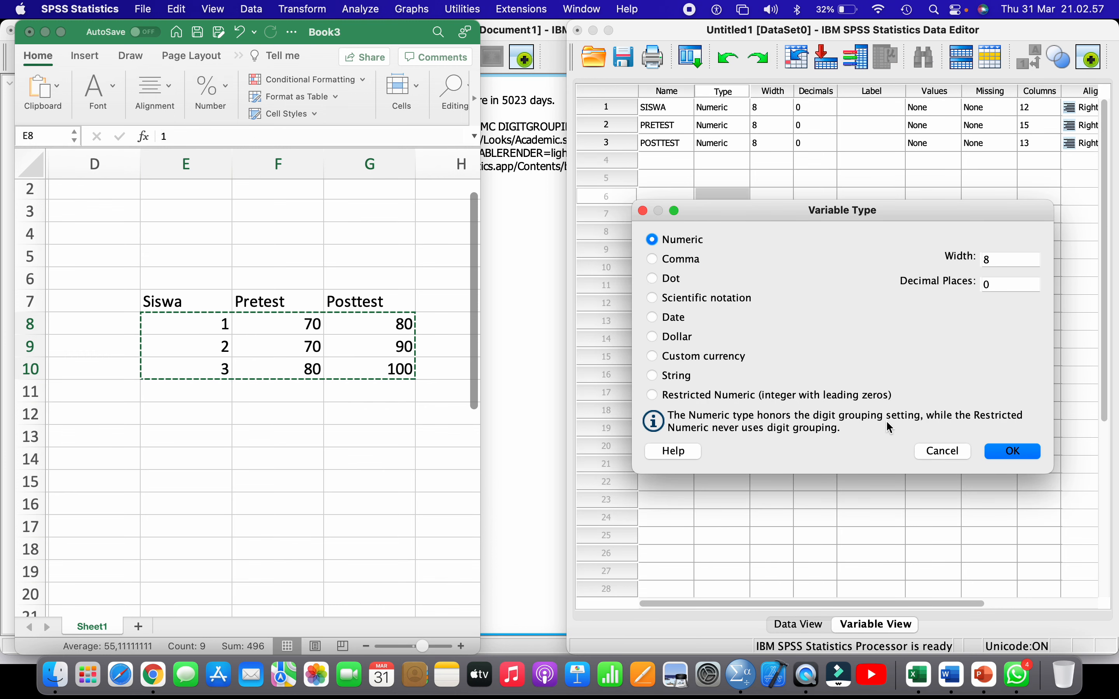
click(944, 451)
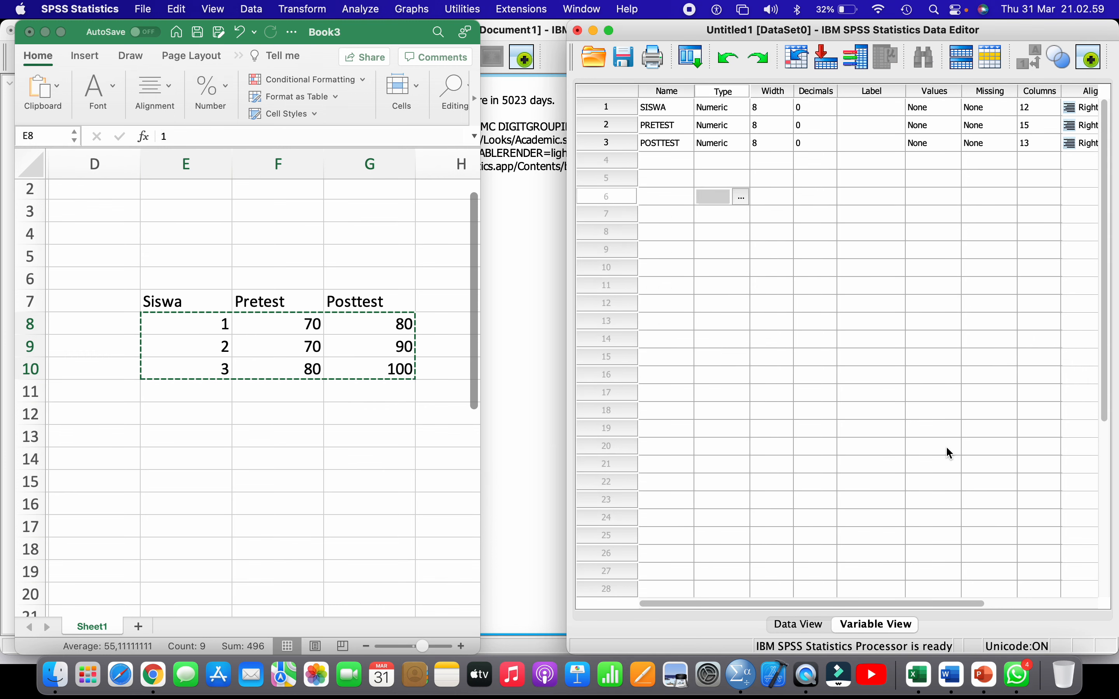
- Compare the SISWA, PRETEST and POSTTEST columns in Data View with the Excel headers in E7:G7 and the data in E8:G10
click(804, 628)
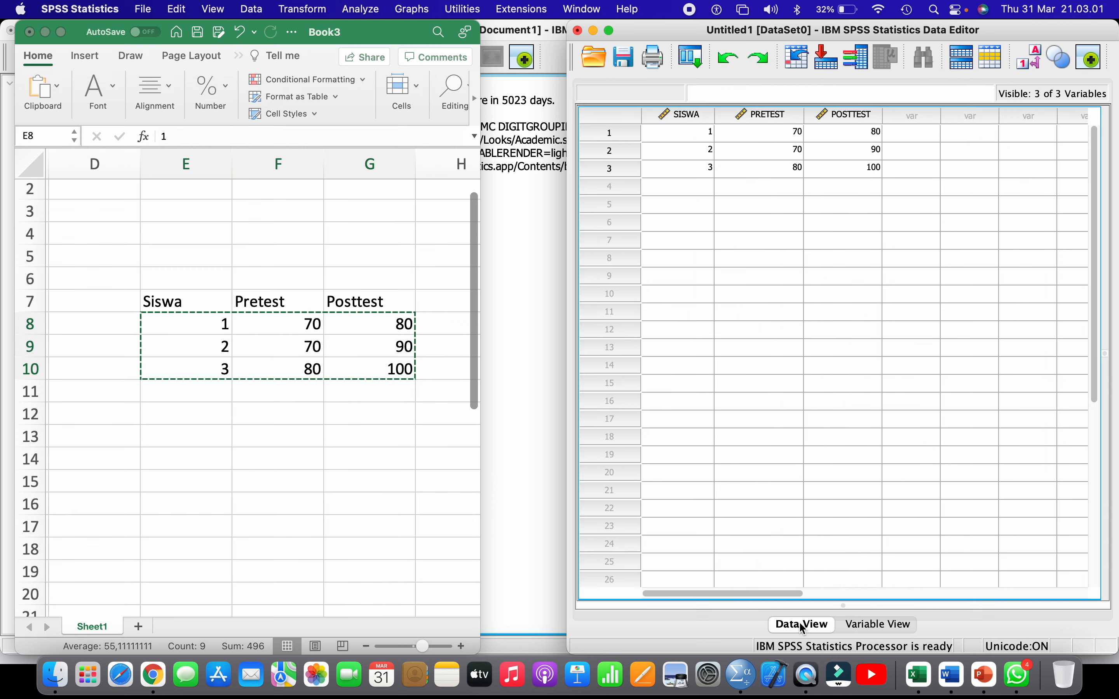
click(681, 117)
click(754, 116)
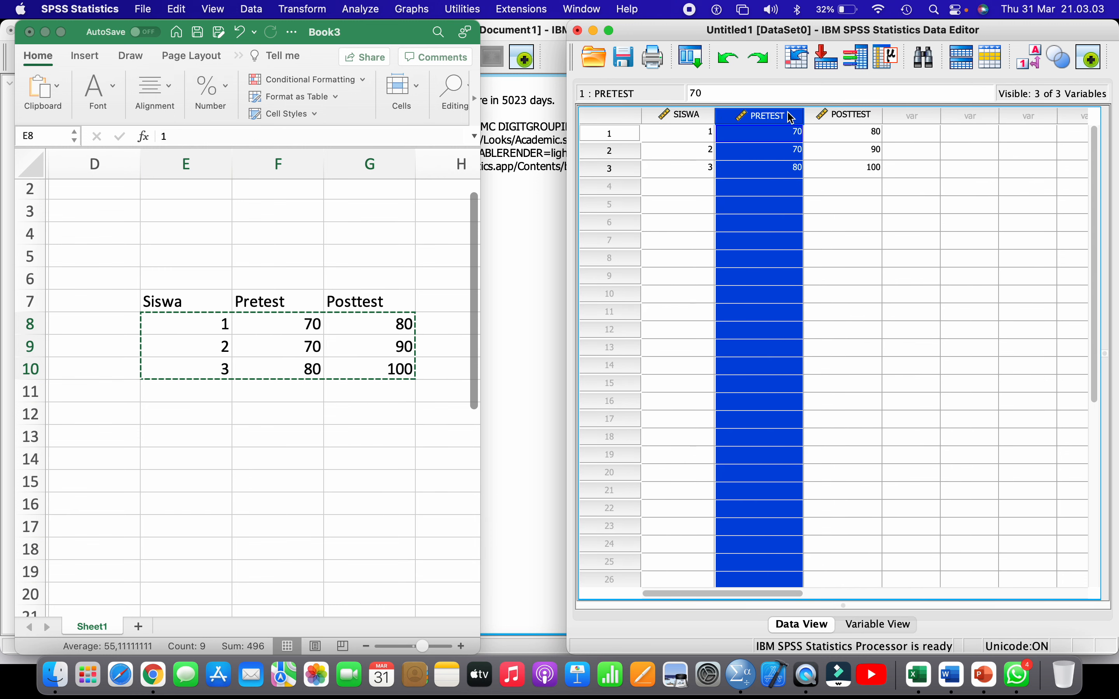
click(846, 116)
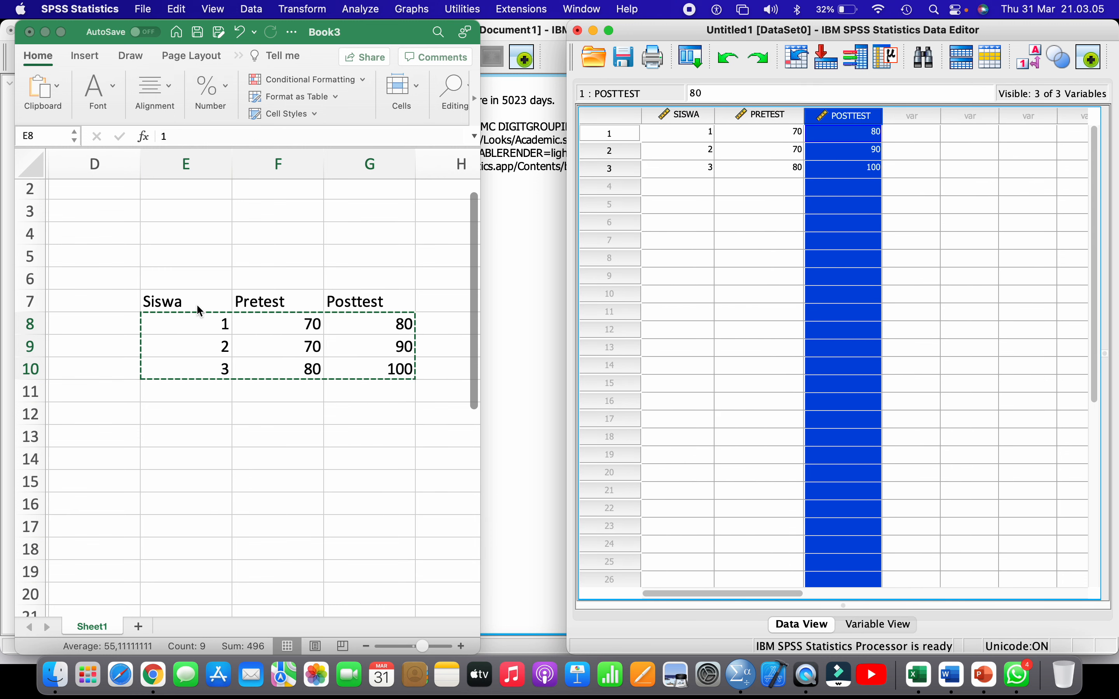
click(185, 301)
click(277, 300)
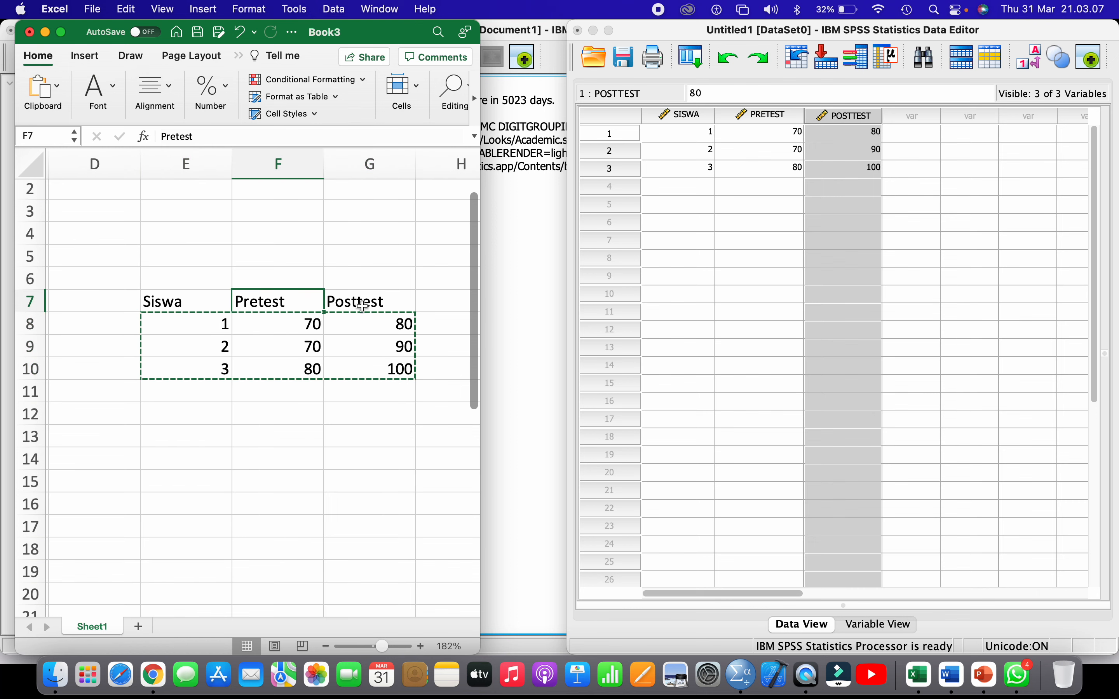
click(370, 301)
click(679, 224)
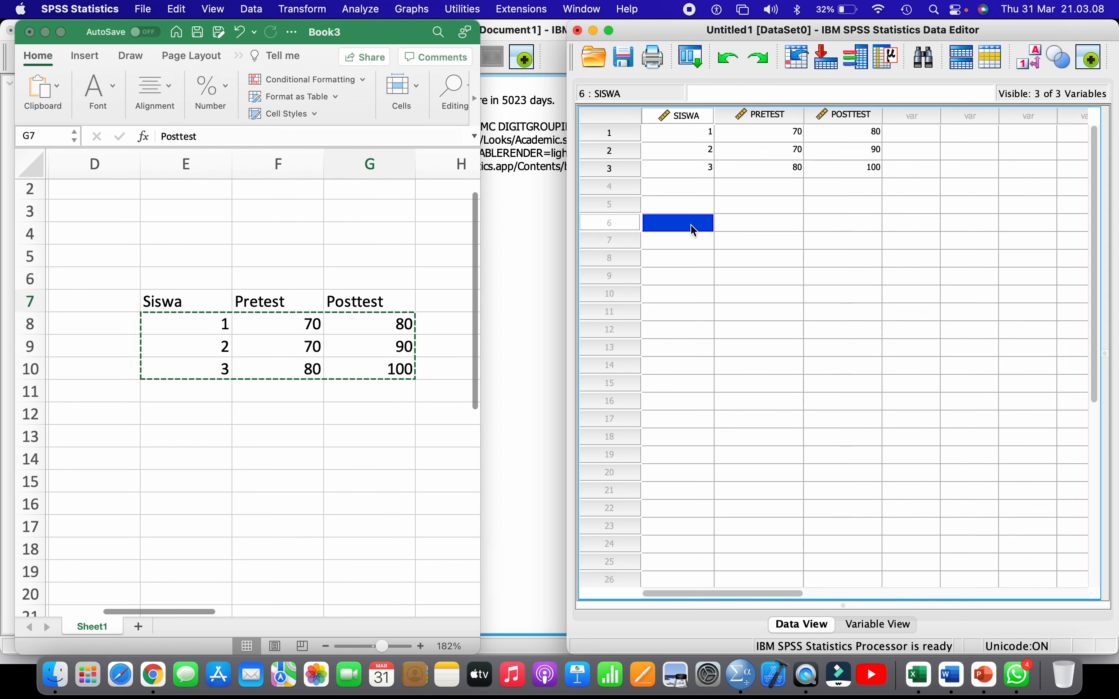
click(192, 337)
drag(192, 336, 361, 353)
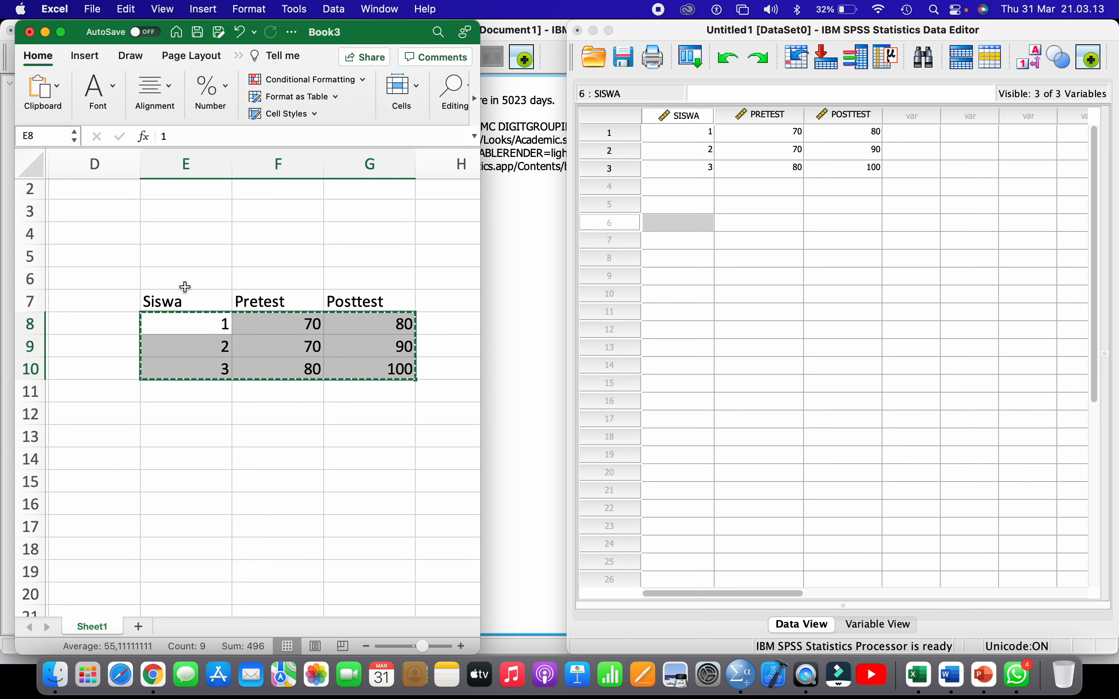
- Compare the SISWA, PRETEST and POSTTEST columns in Data View with their rows 1 to 3 in Variable View
click(684, 116)
click(745, 116)
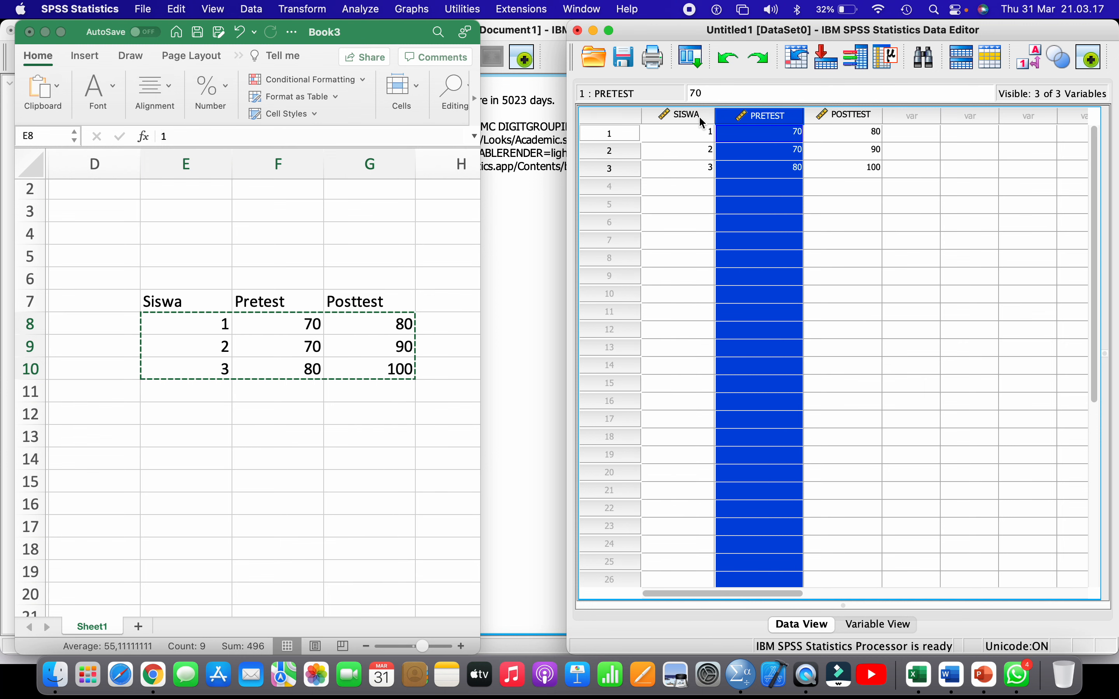
click(699, 115)
click(758, 113)
click(835, 118)
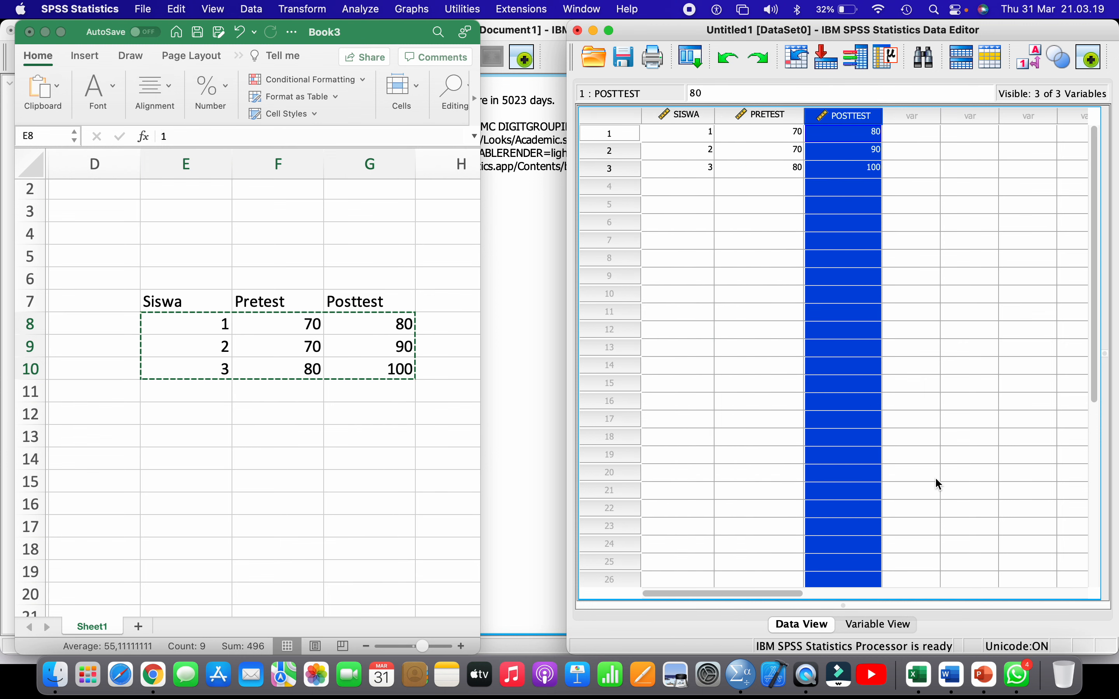
click(858, 631)
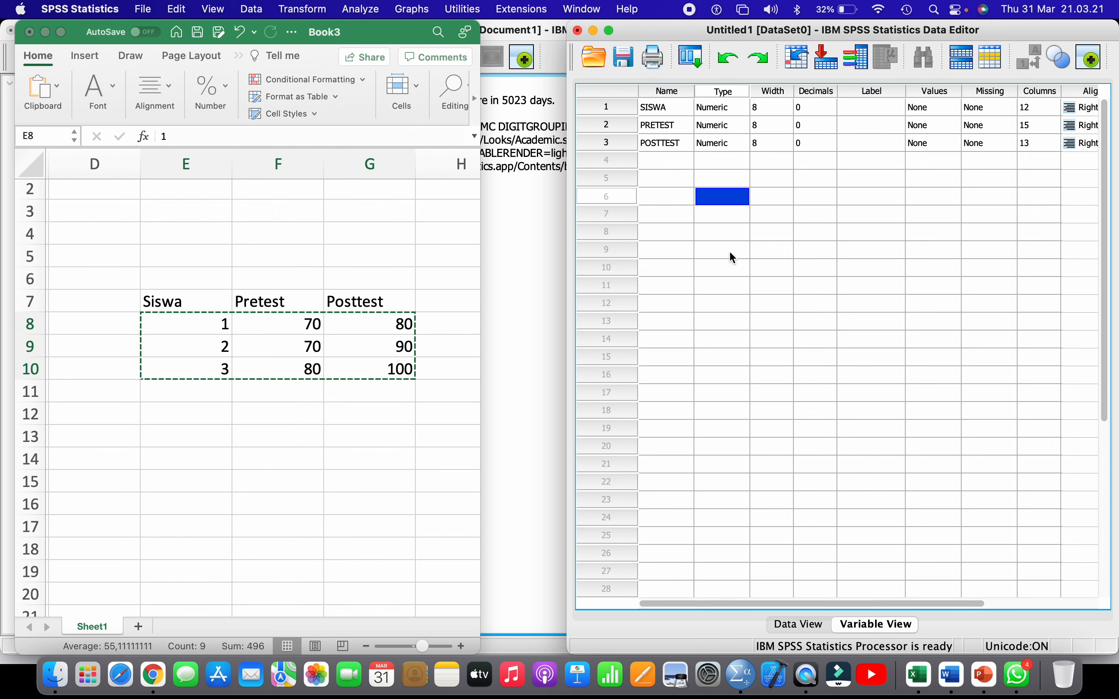
click(668, 106)
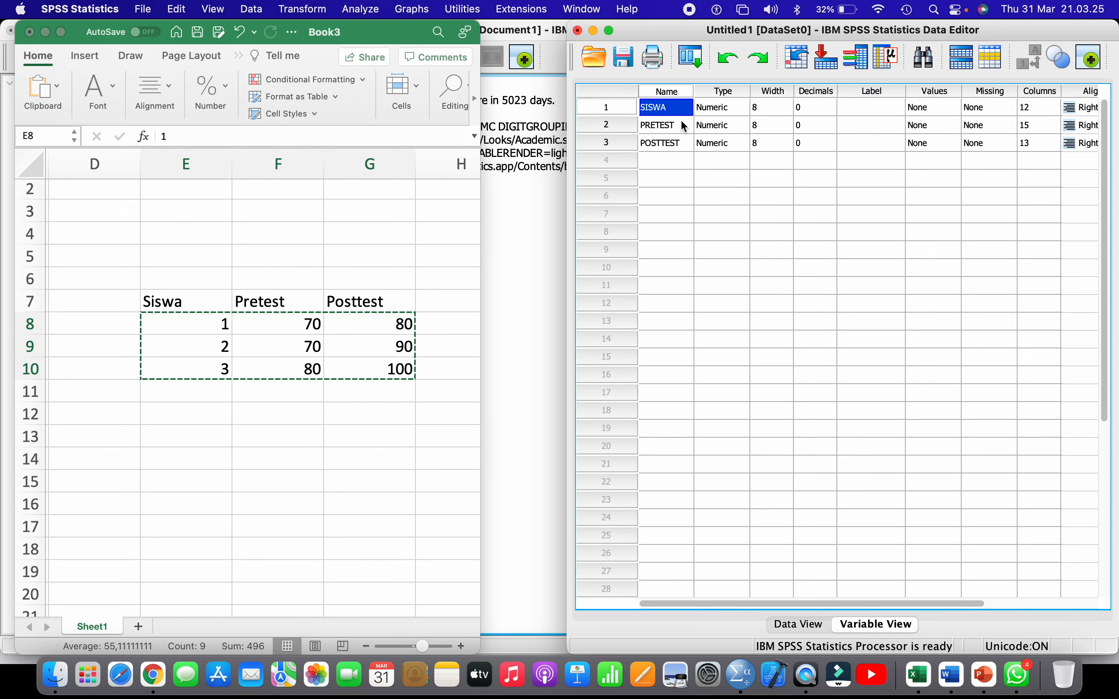
click(619, 116)
click(616, 126)
click(608, 141)
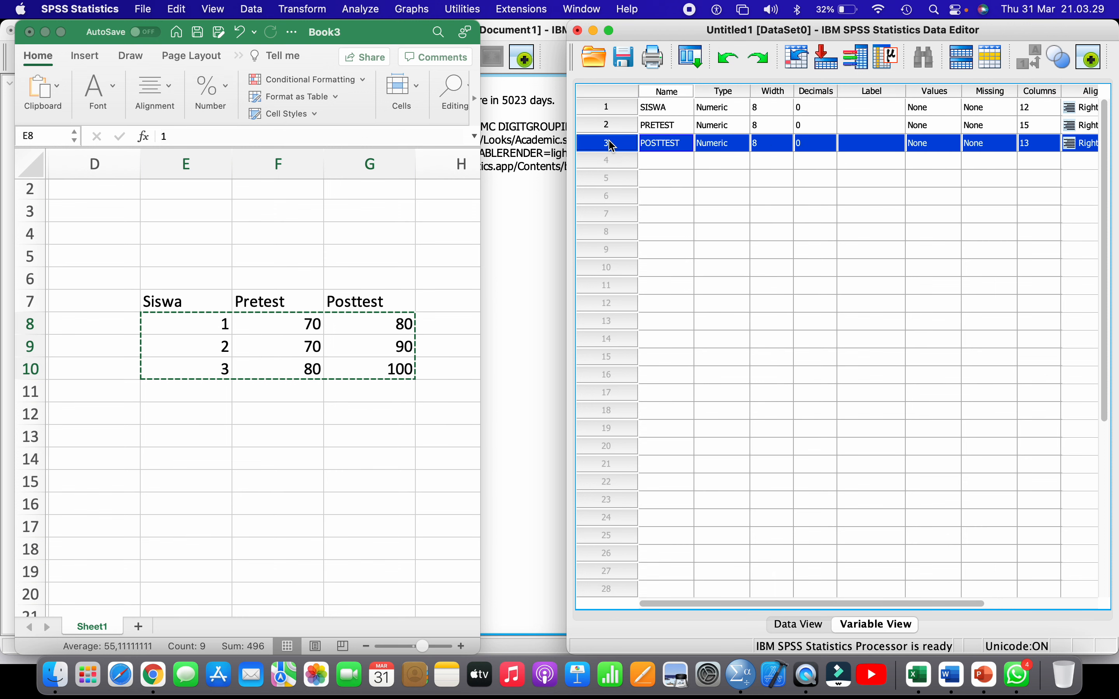
click(649, 105)
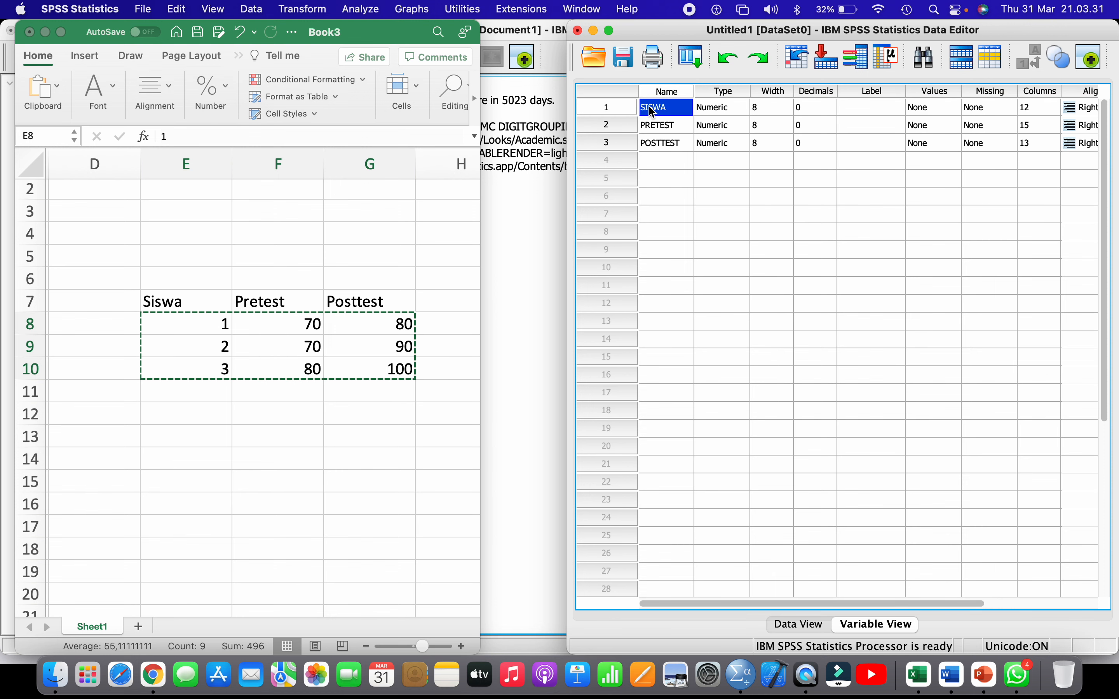
click(611, 125)
click(606, 144)
click(652, 144)
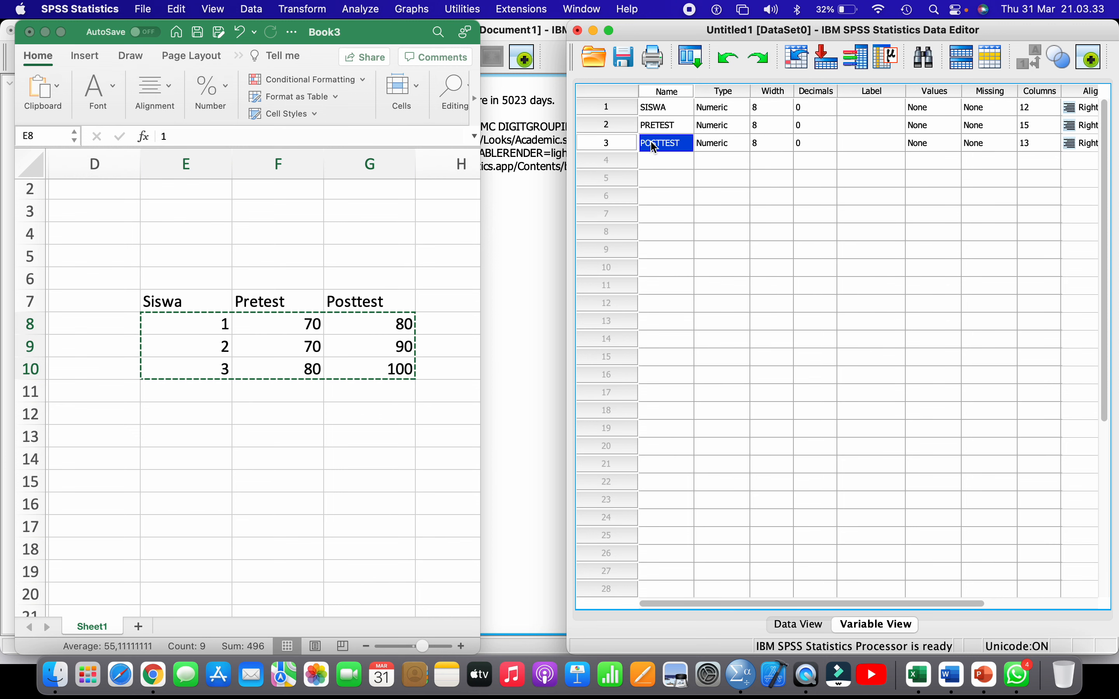
- Examine the three variable columns and the case rows 1 to 3 in Data View
click(790, 623)
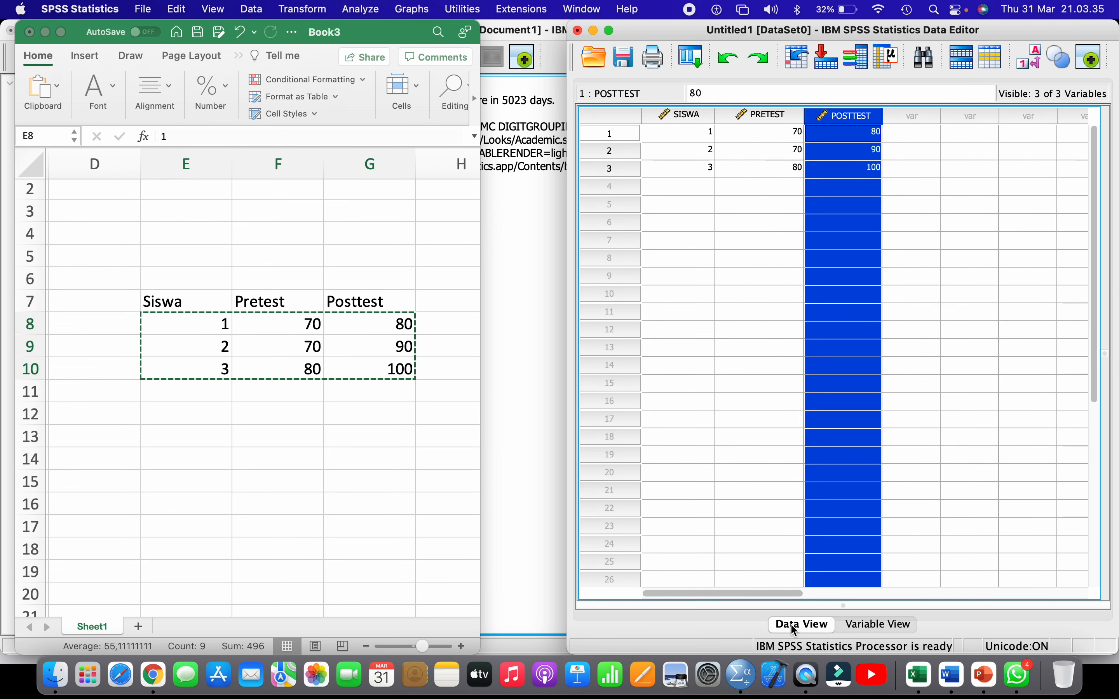
click(686, 117)
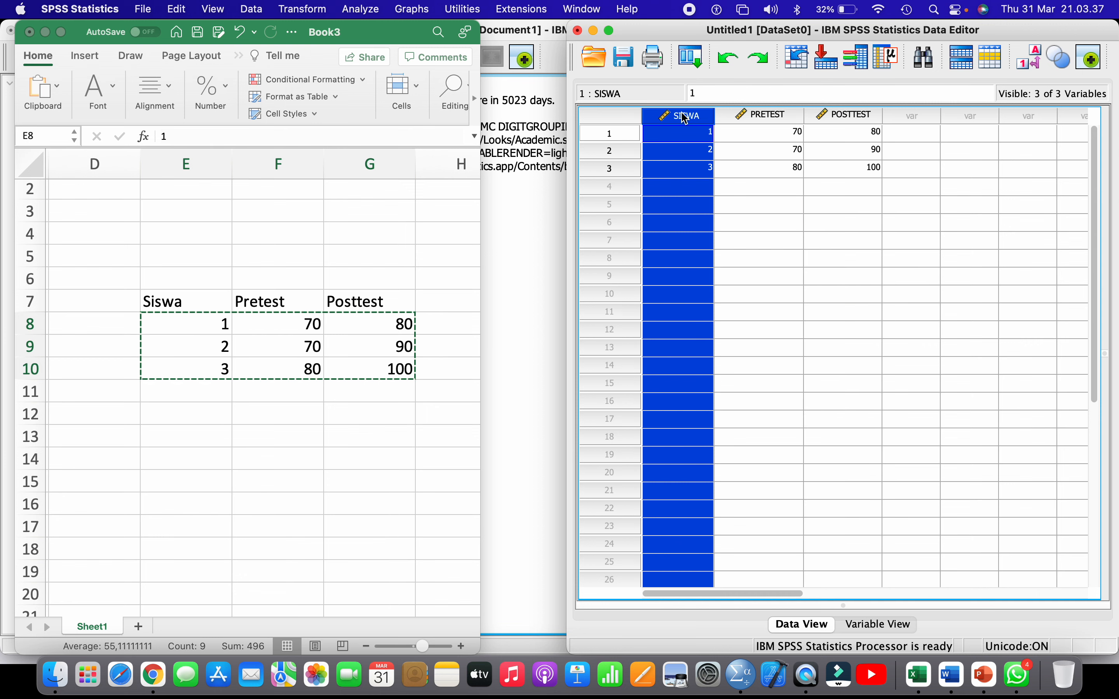
click(751, 120)
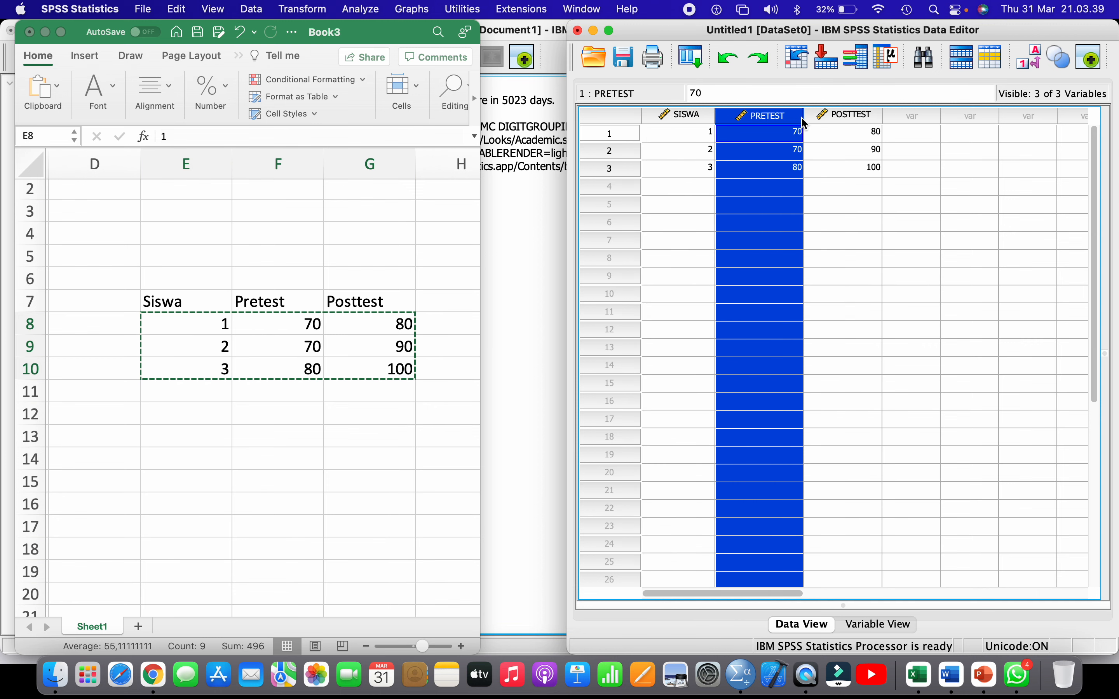
click(844, 117)
click(701, 118)
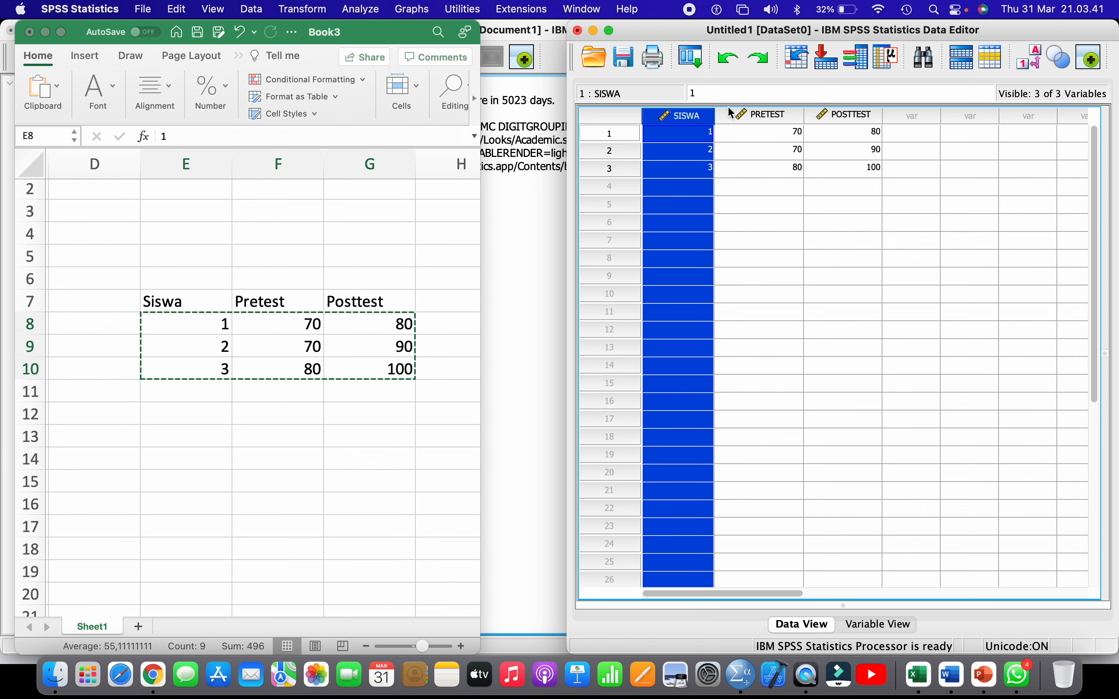
click(757, 116)
click(841, 114)
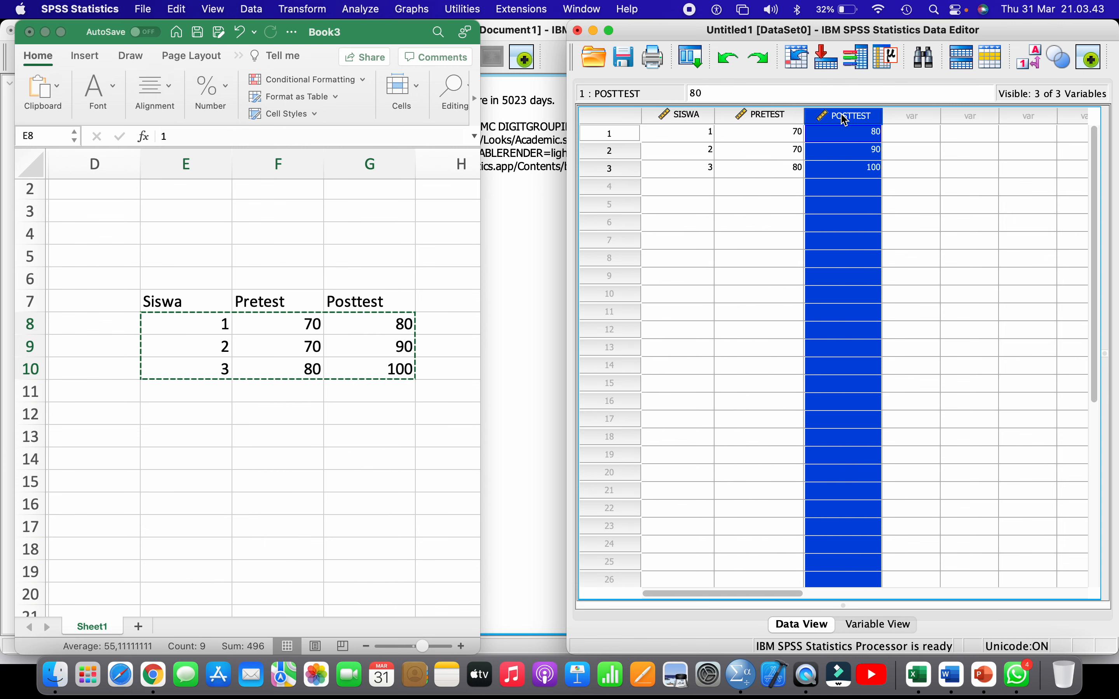
click(626, 133)
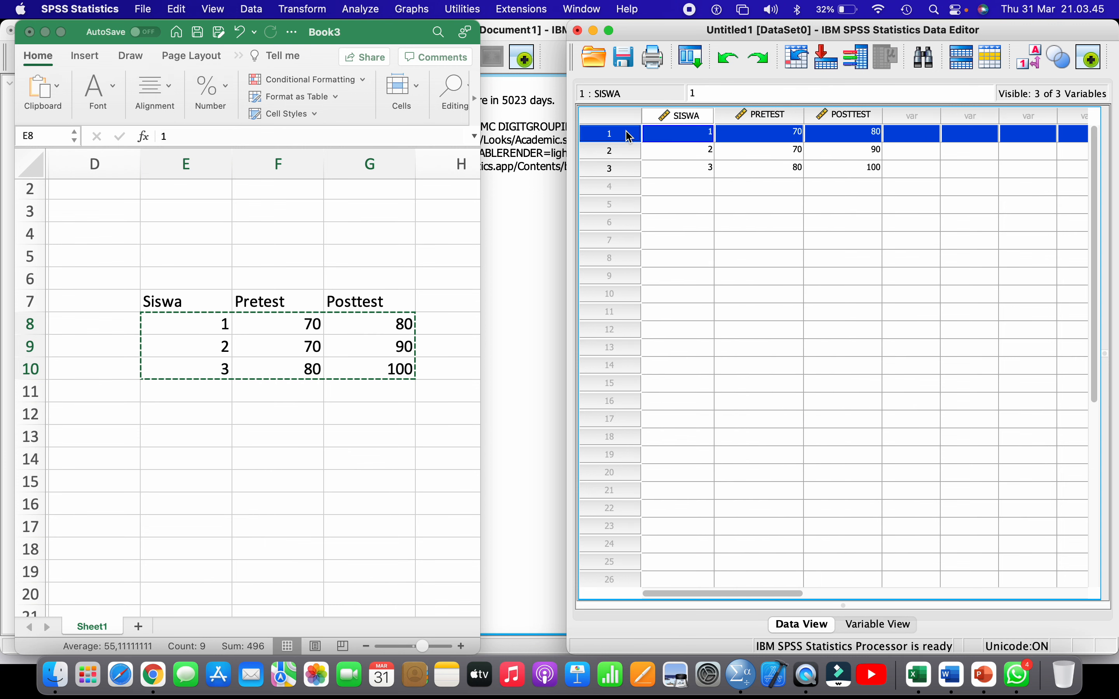
click(621, 150)
click(620, 169)
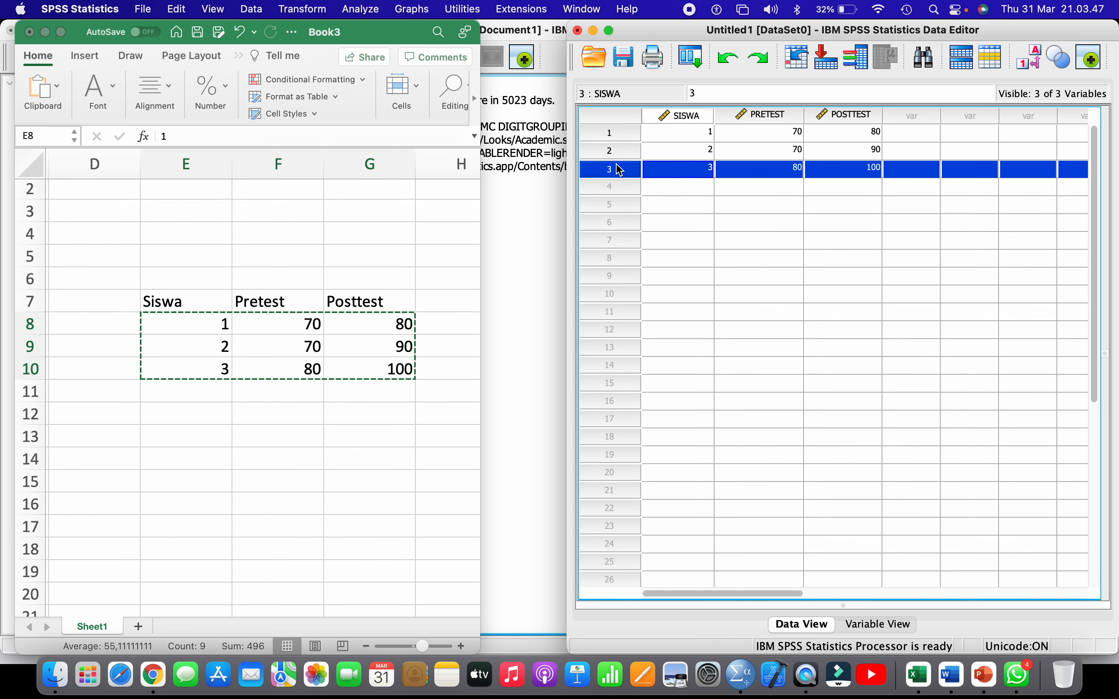
- Switch to Excel and number the student rows 1, 2 and 3 in cells D8:D10 beside the table
click(180, 383)
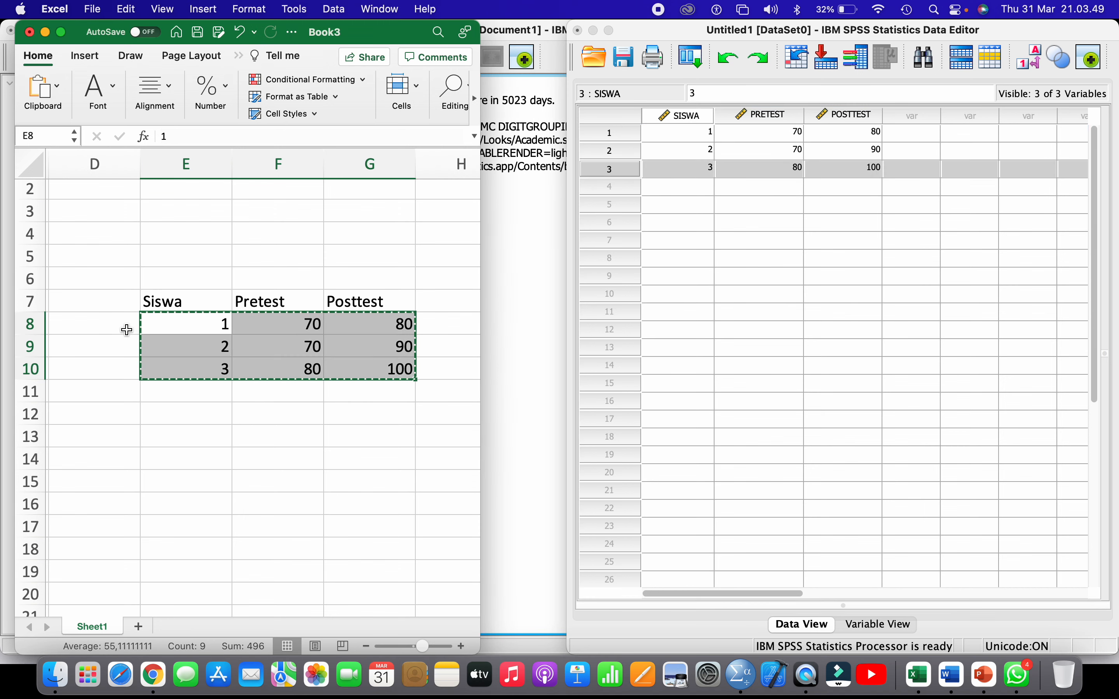
click(125, 325)
text(1)
key(Return)
text(2)
key(Return)
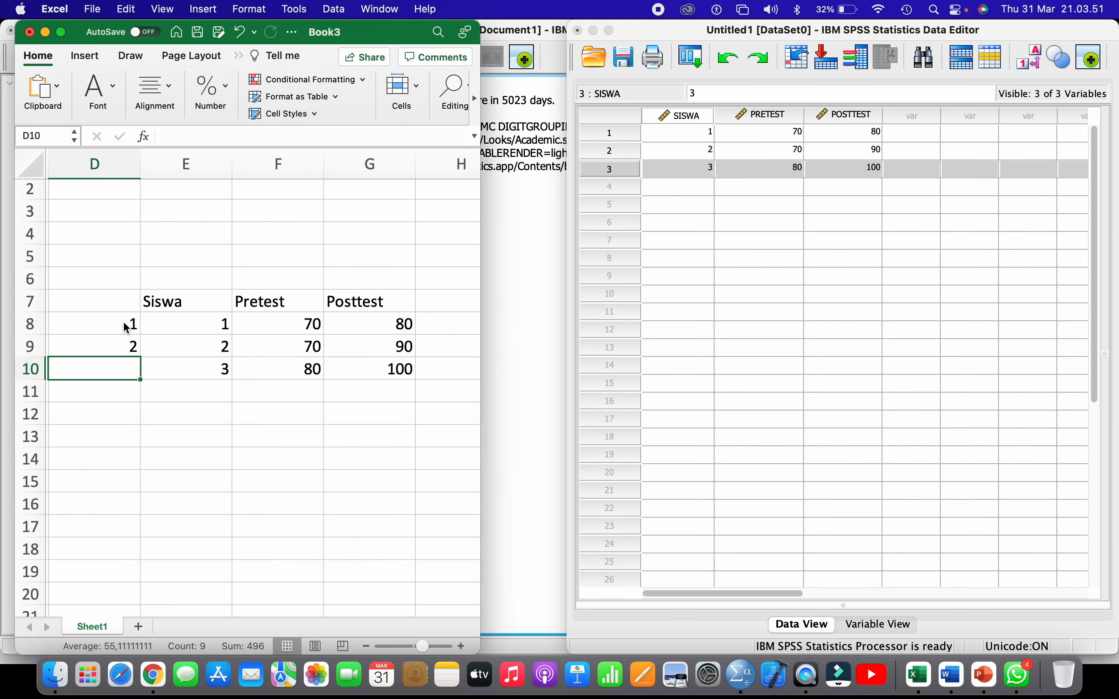
text(3)
- Number the Siswa, Pretest and Posttest columns 1, 2 and 3 in cells E6:G6 above the headers
click(178, 290)
click(177, 289)
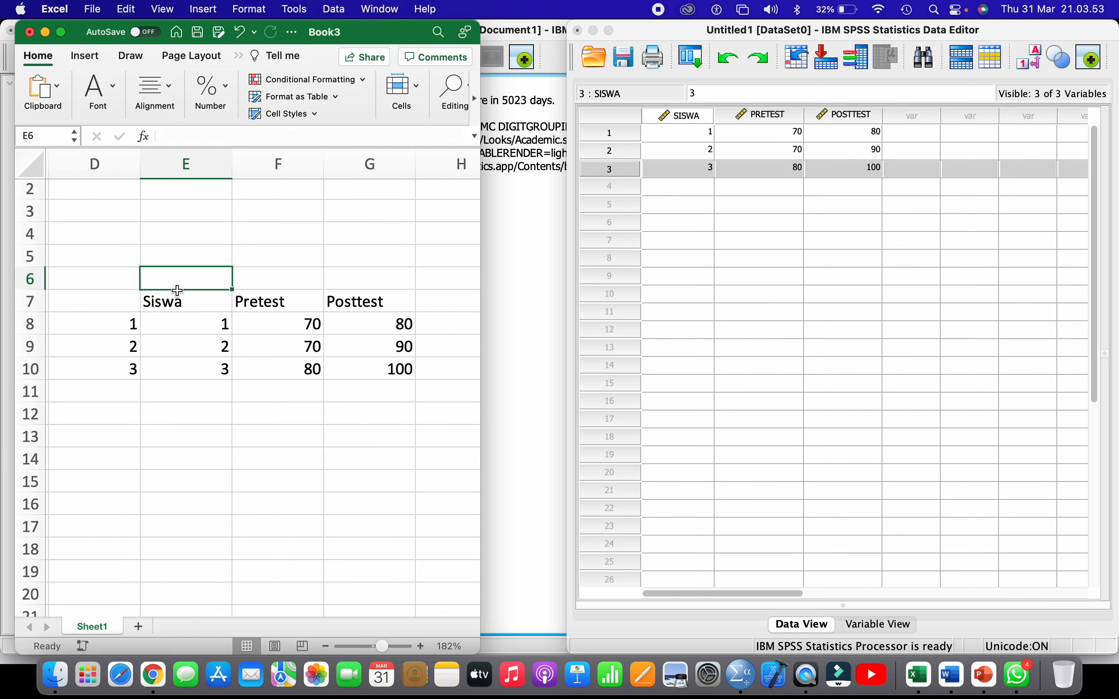
text(1)
key(Tab)
text(2)
key(Tab)
text(3)
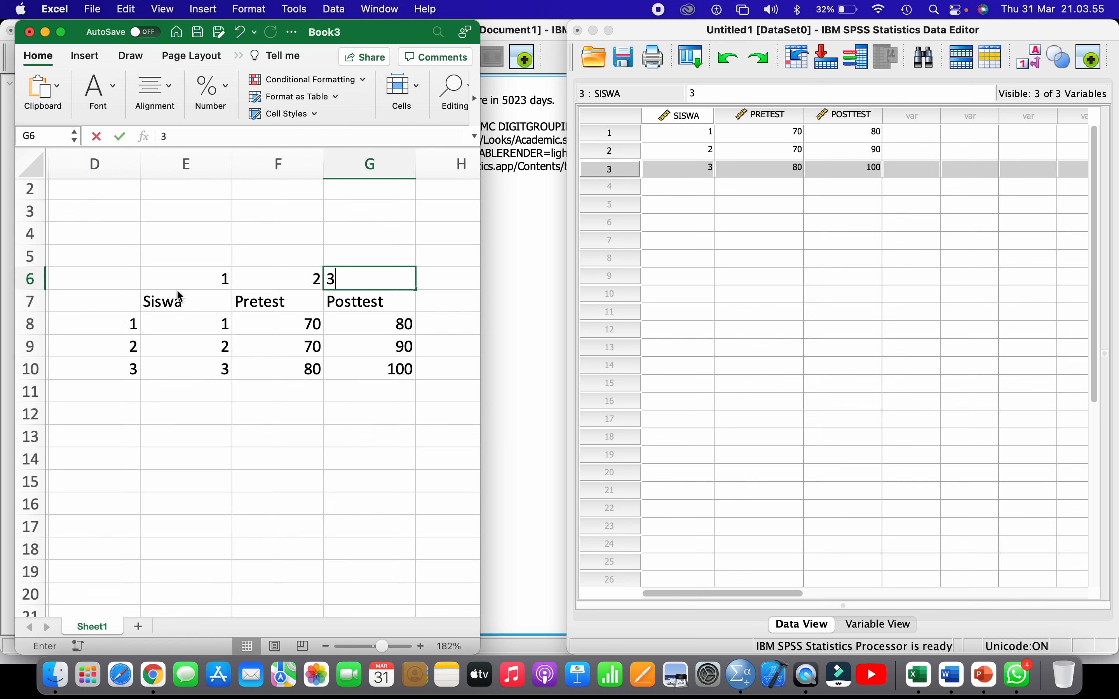
key(Tab)
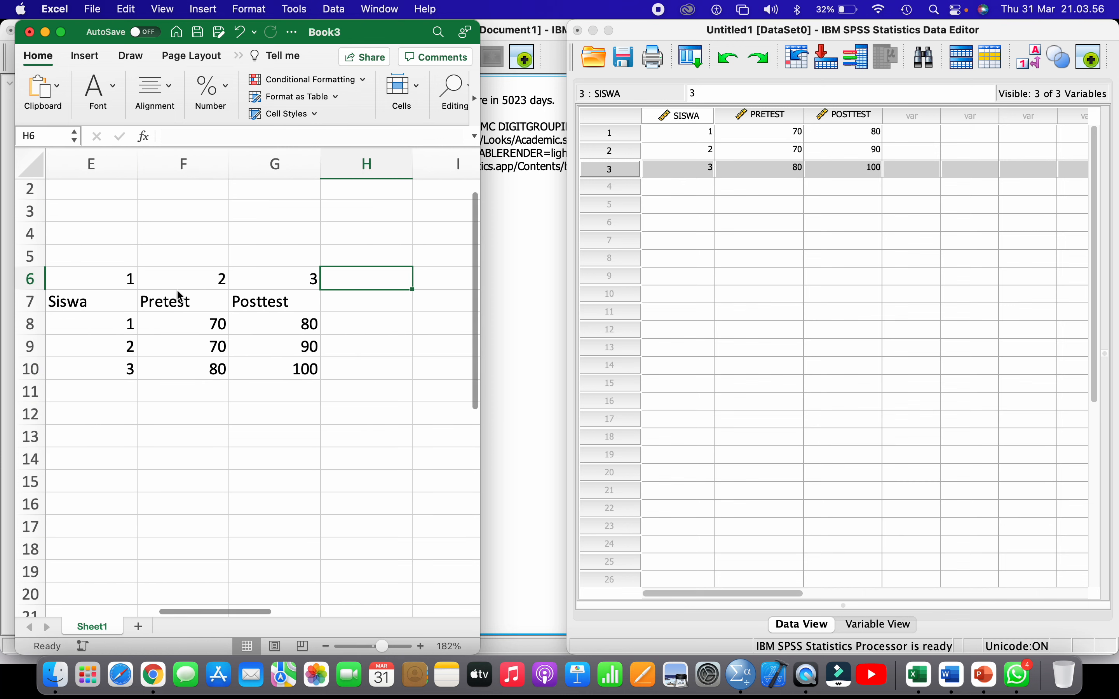
- Switch to SPSS, enlarge the Data Editor window and save the dataset in the CEK folder as Data Pretest dan Posttest
click(610, 30)
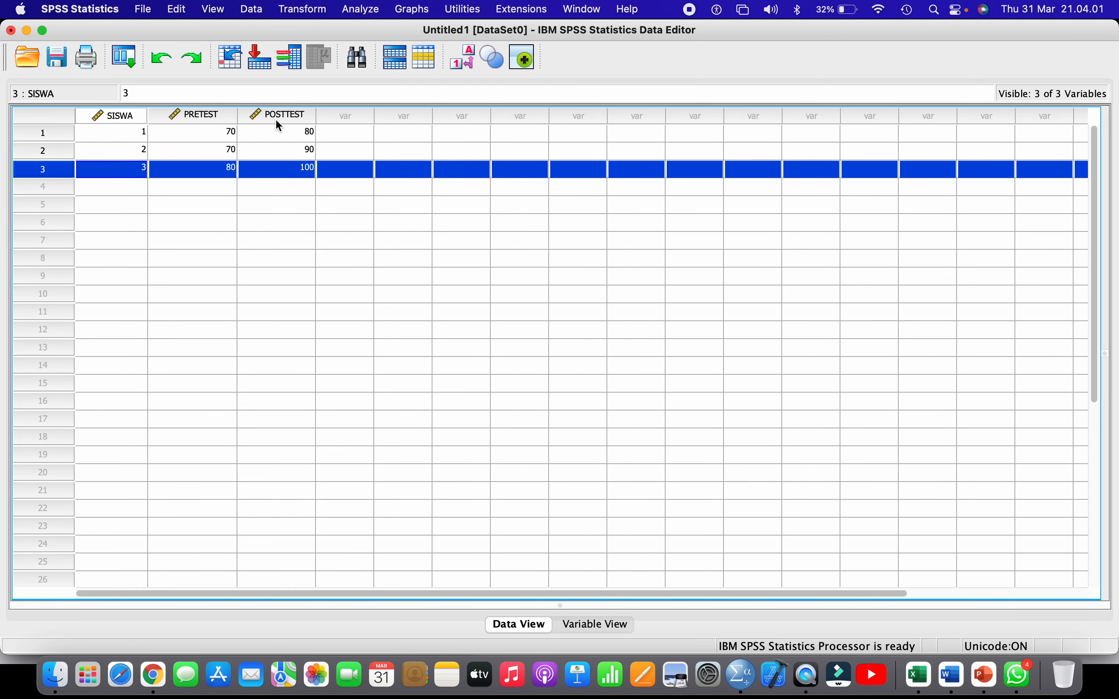
click(57, 59)
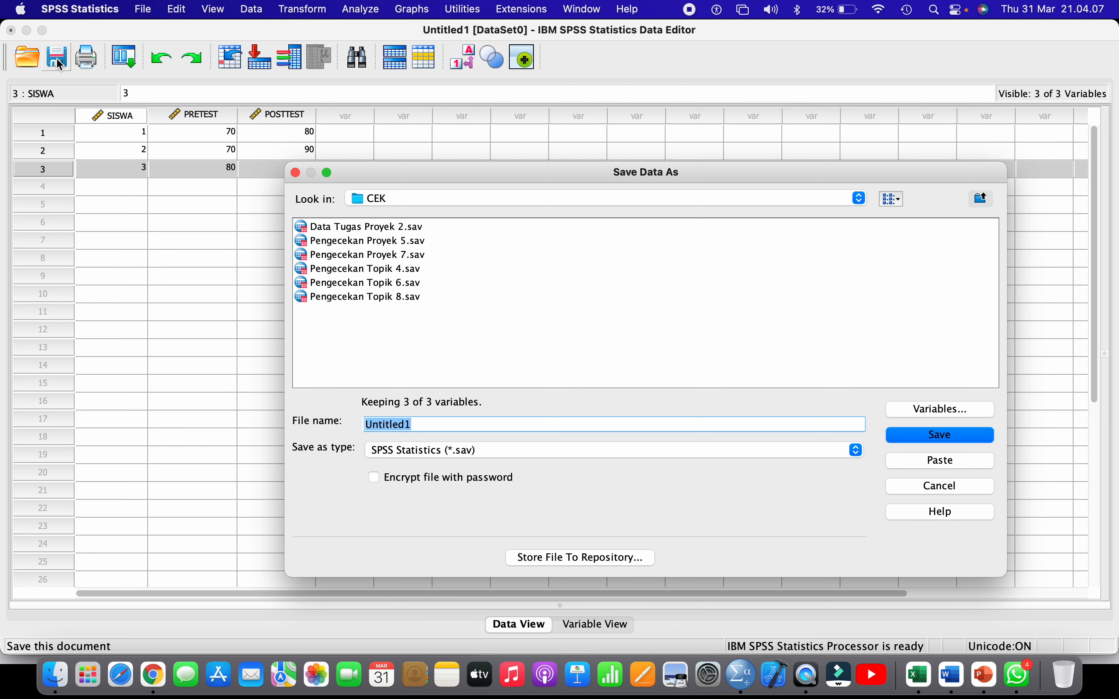
text(Data )
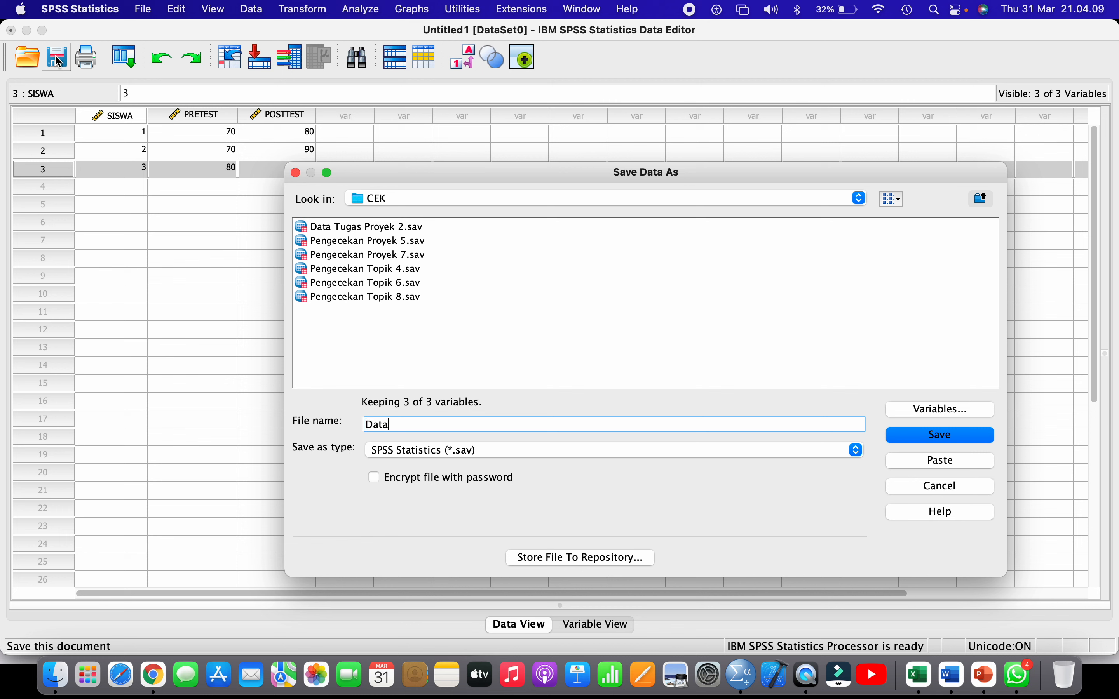
text(Pretest dan Poste)
key(BackSpace)
text(test)
key(Return)
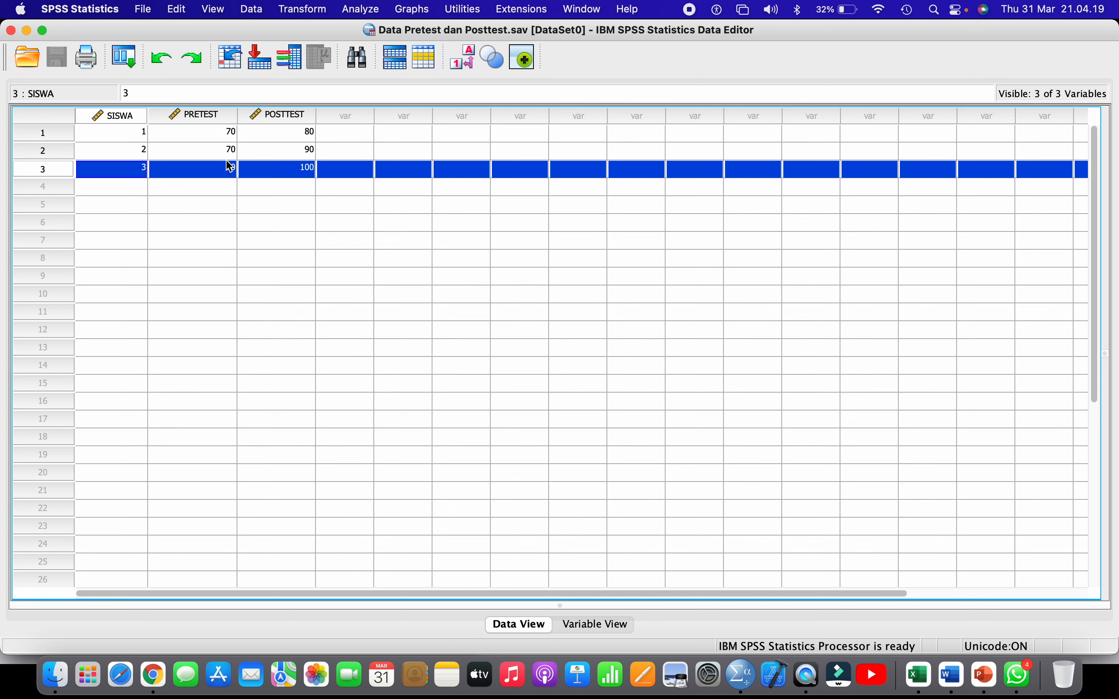
click(224, 204)
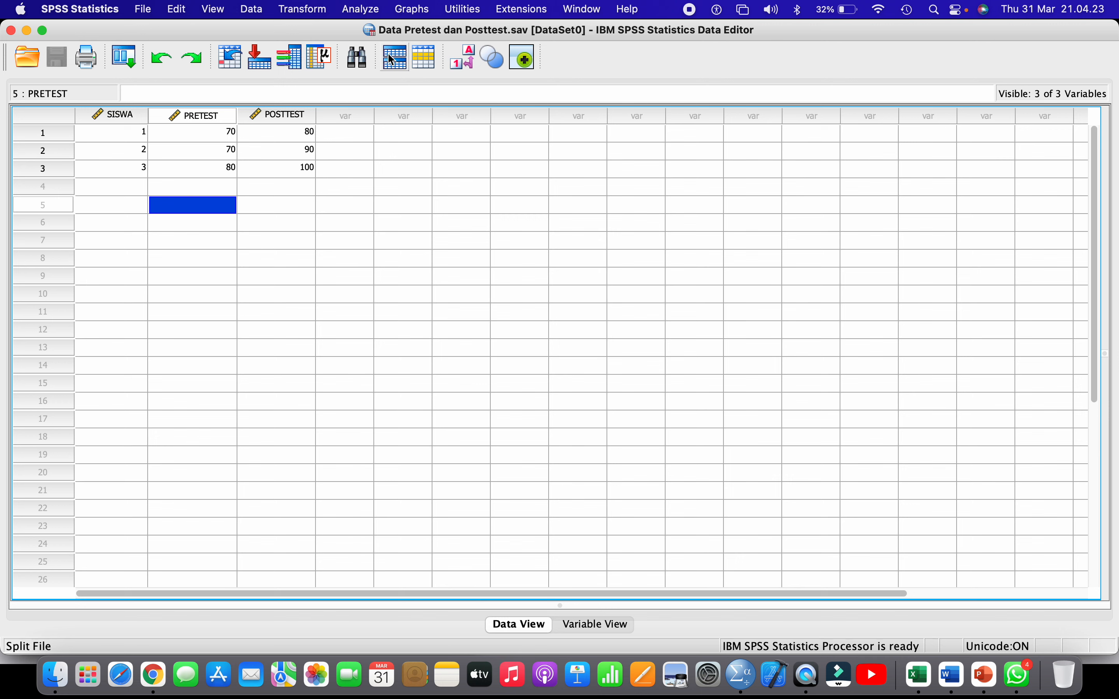
- Look over the available analysis procedures, including Descriptive Statistics, Regression and General Linear Model, and the graph commands
click(366, 11)
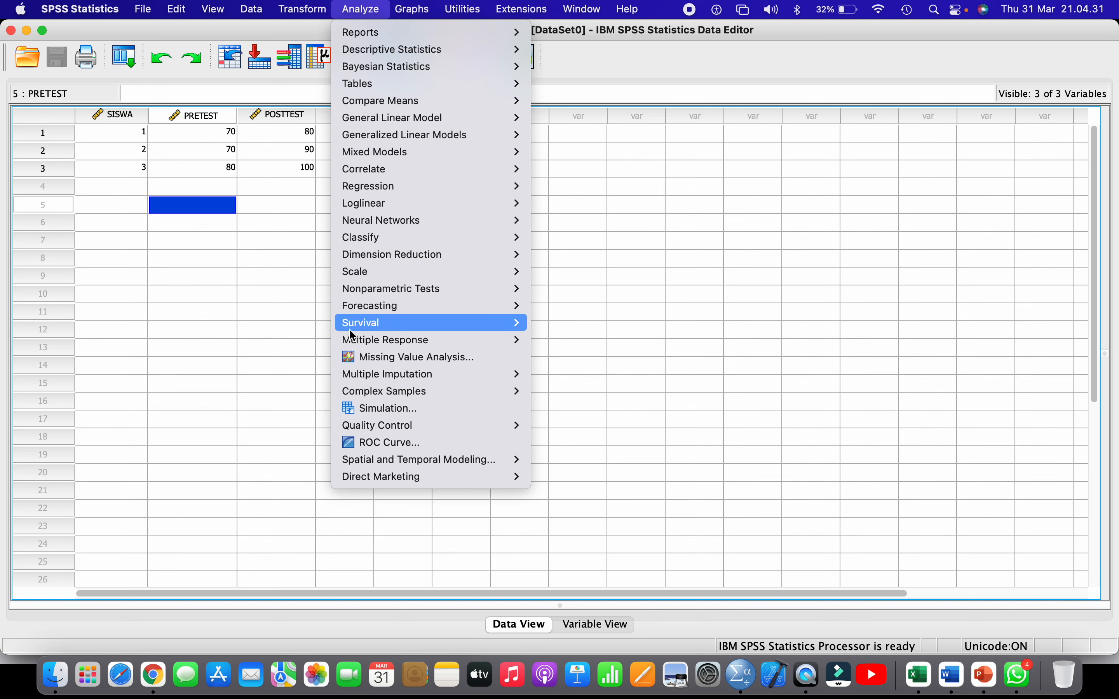
mouse_move(375, 154)
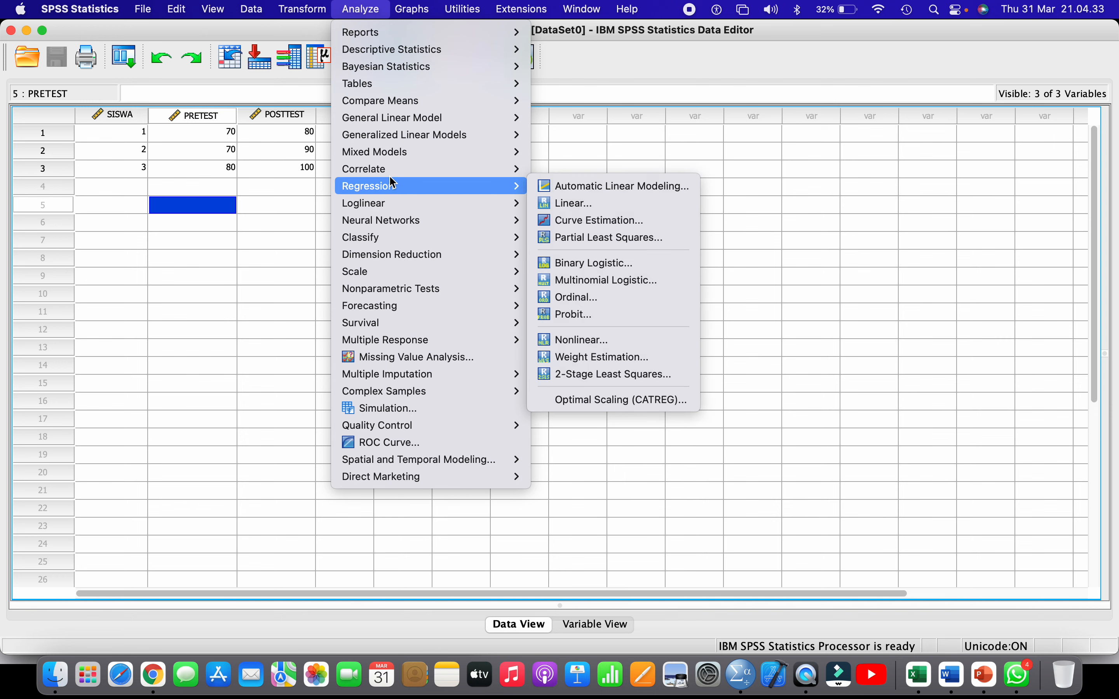
mouse_move(390, 176)
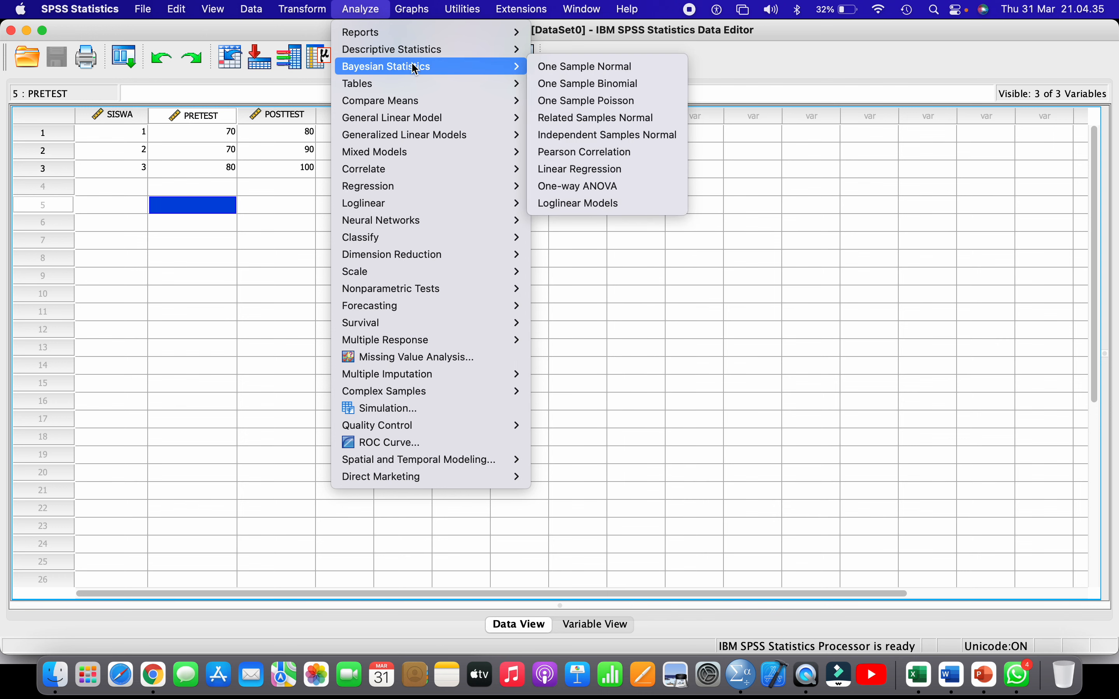
mouse_move(421, 52)
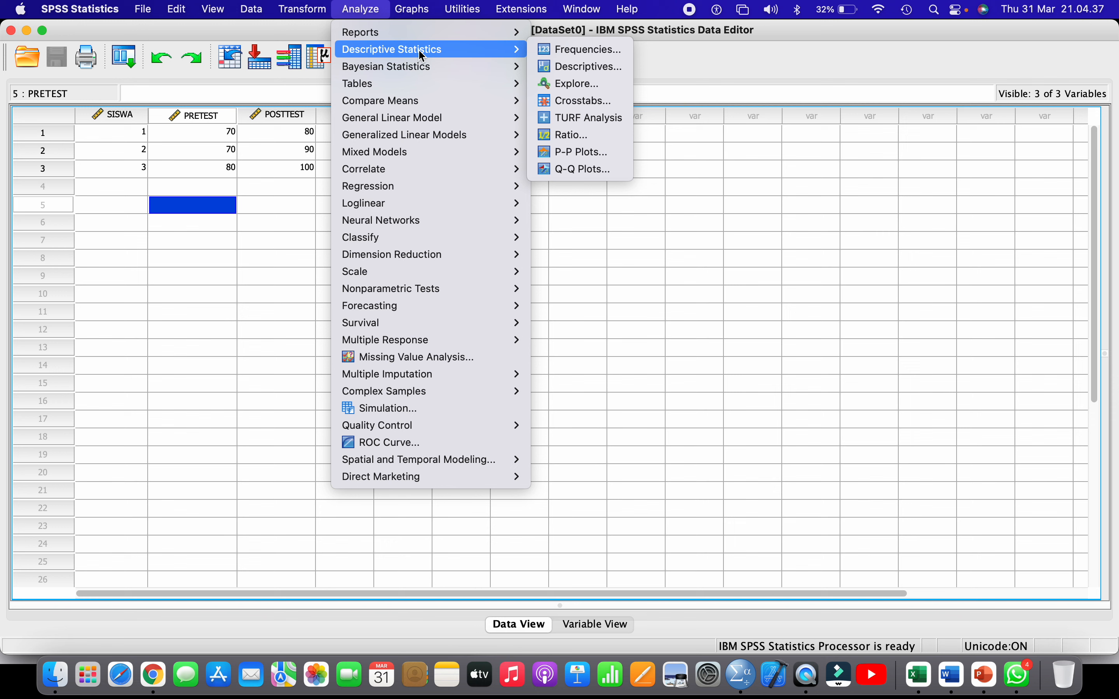
mouse_move(409, 102)
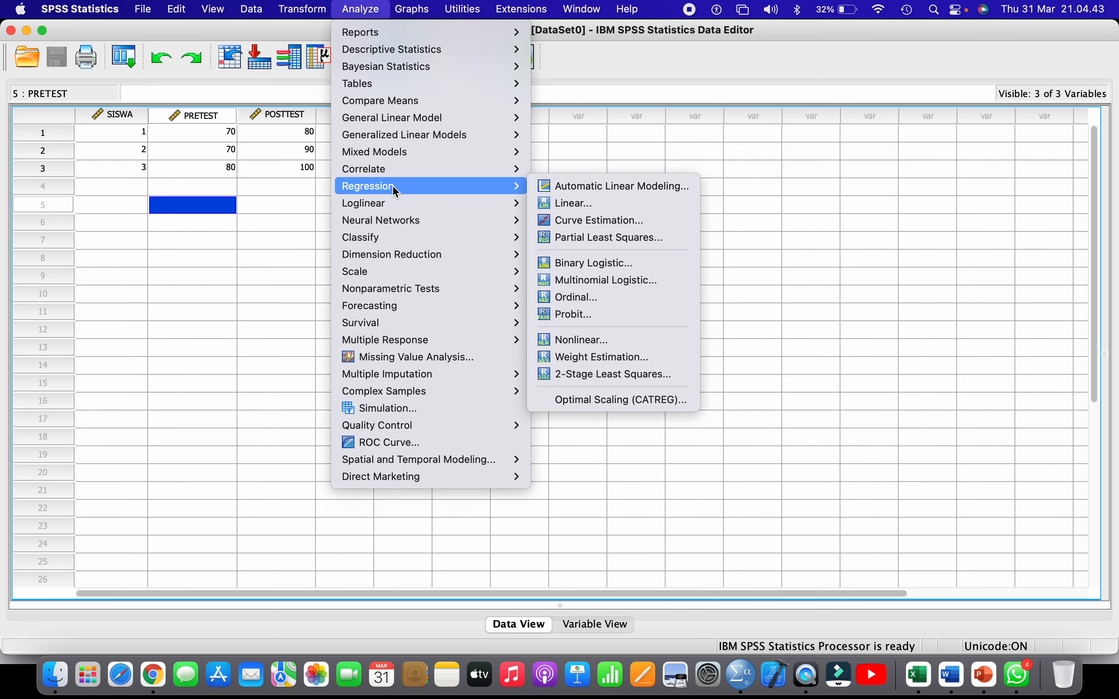
mouse_move(389, 292)
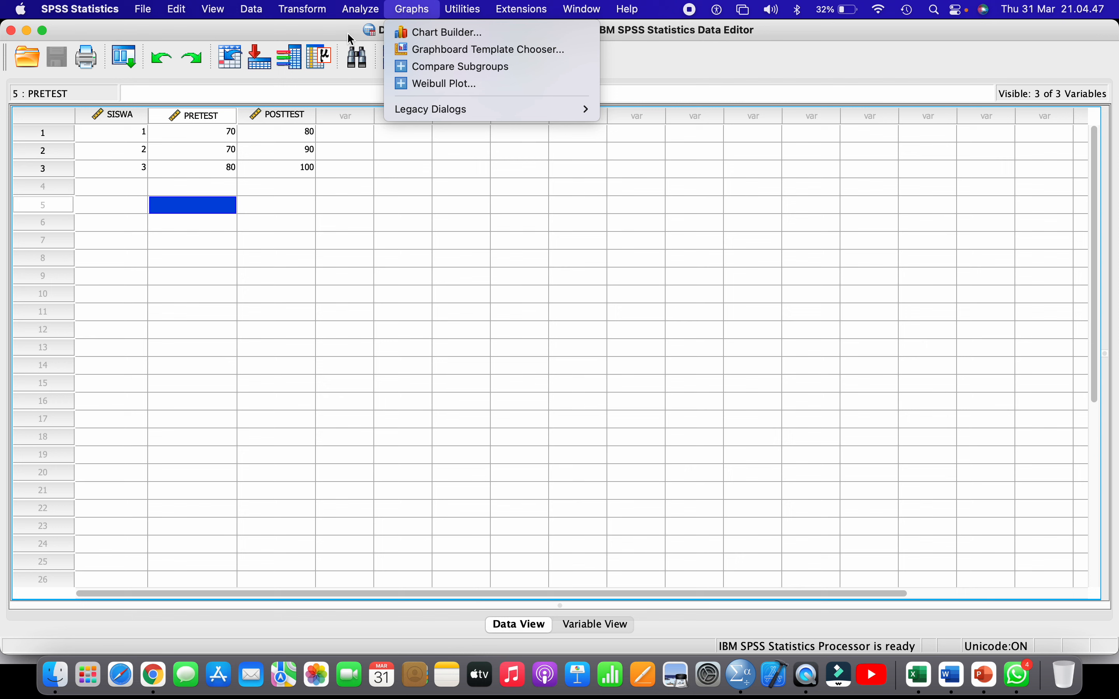
mouse_move(367, 51)
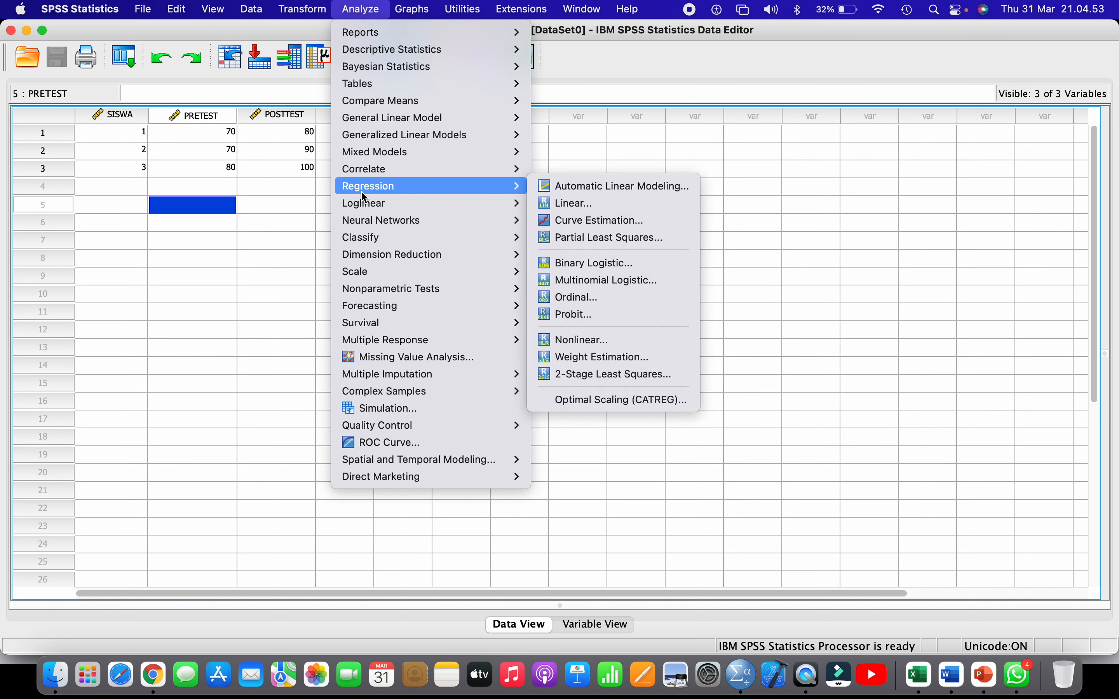
mouse_move(365, 276)
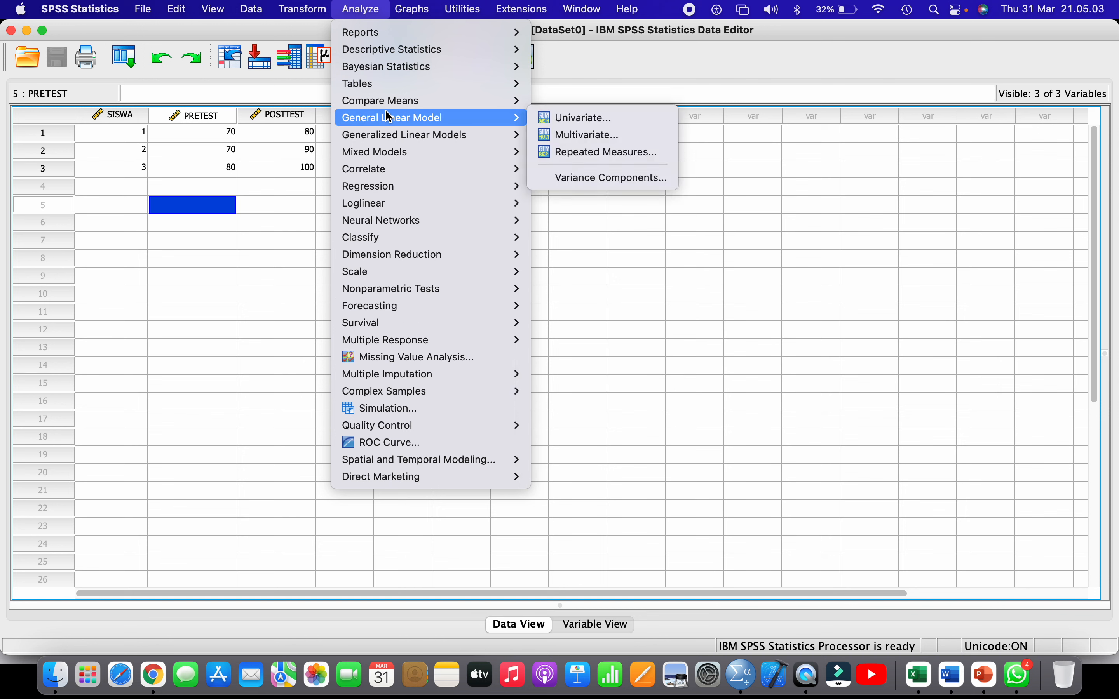
click(271, 255)
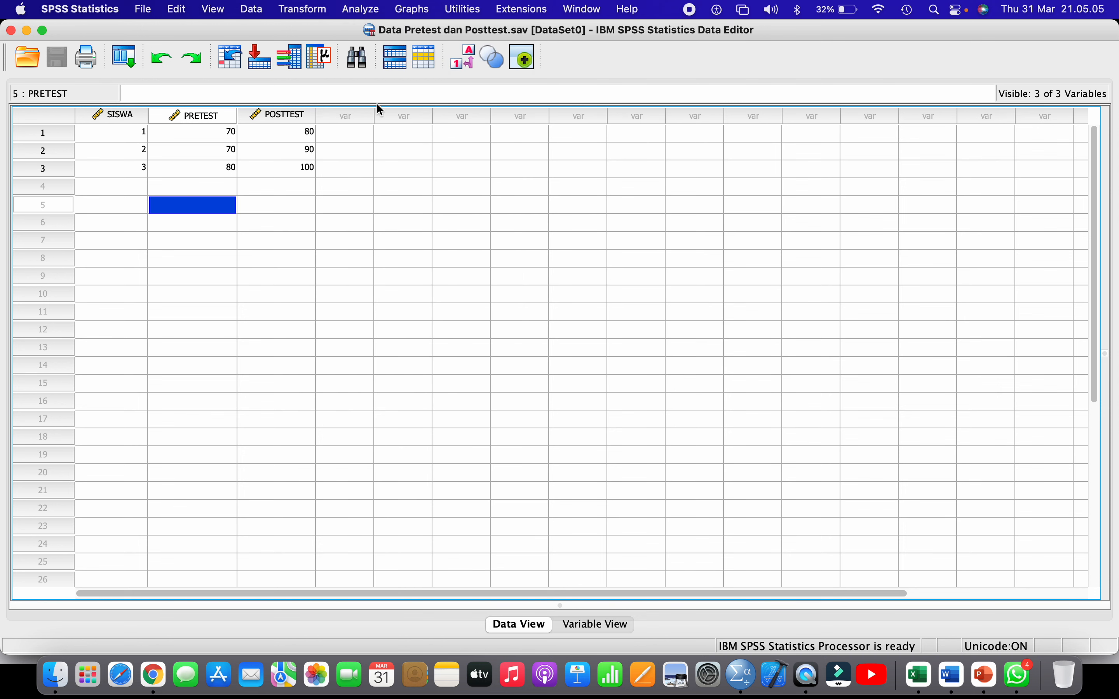
click(409, 14)
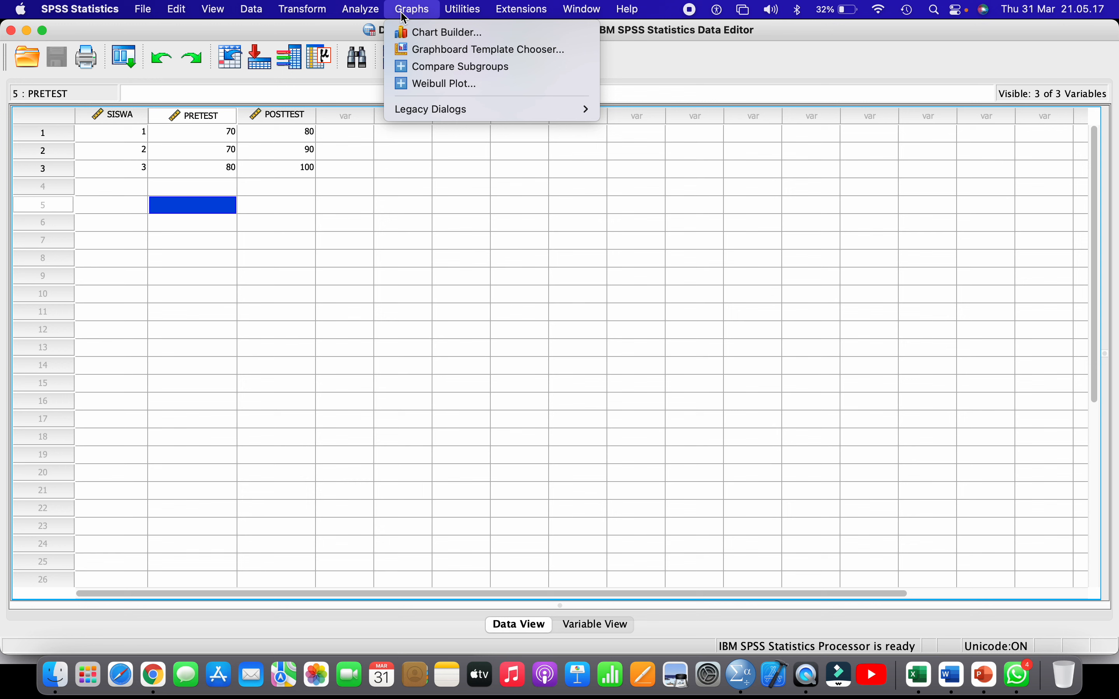
click(313, 219)
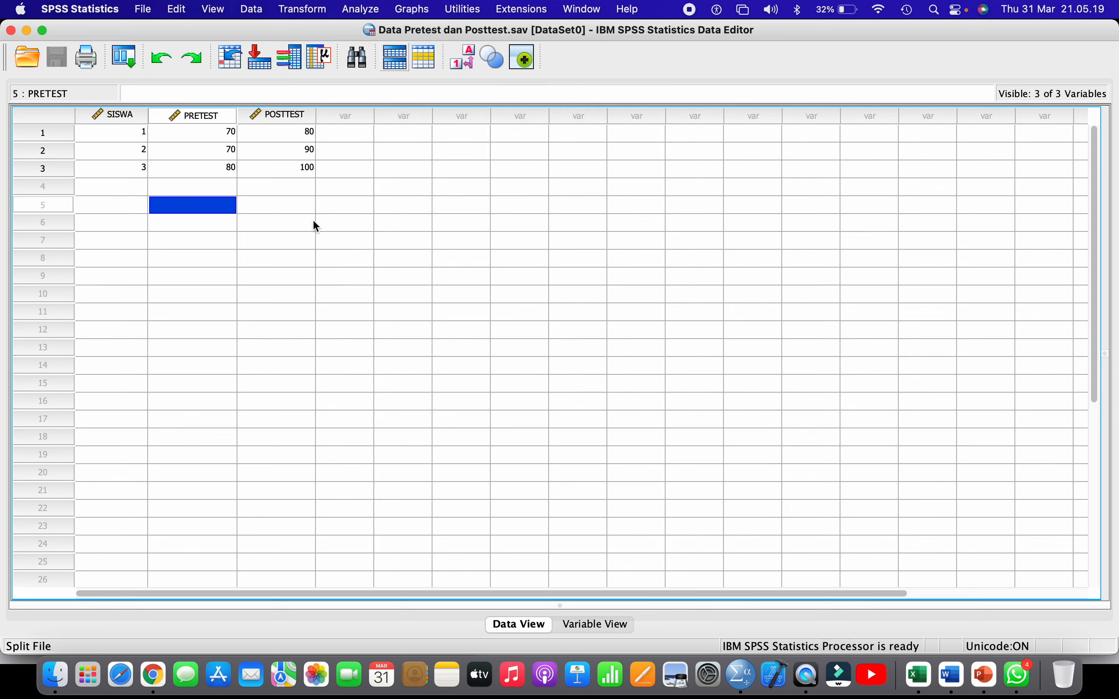
- Switch to the Output1 viewer window and close it without saving its contents
click(581, 9)
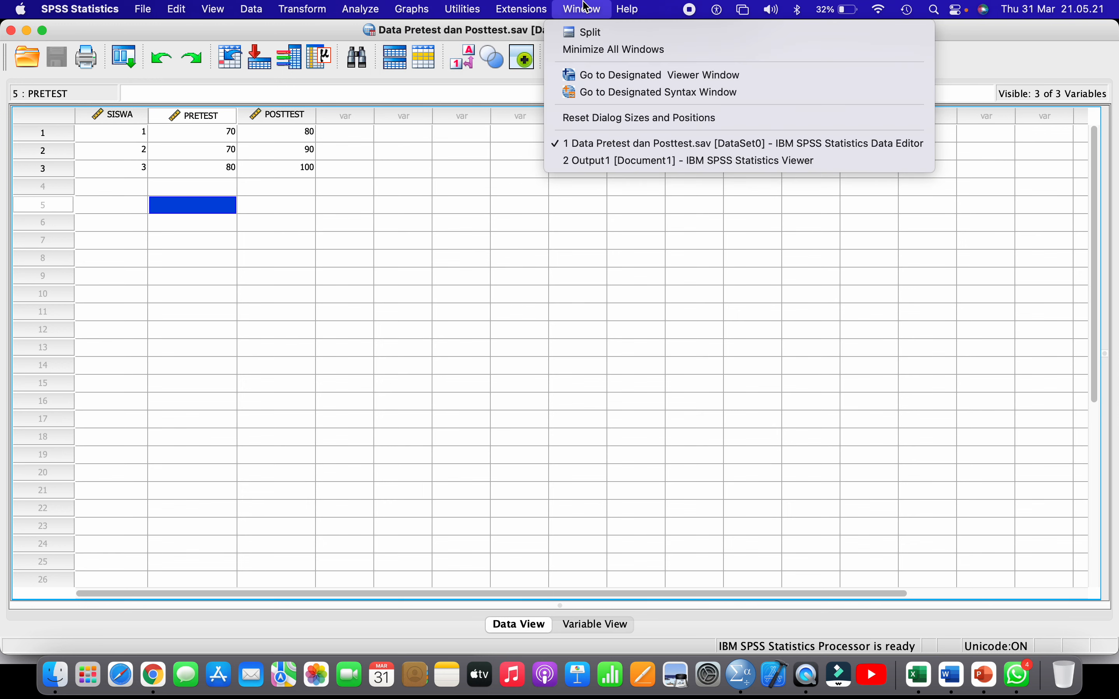
click(571, 160)
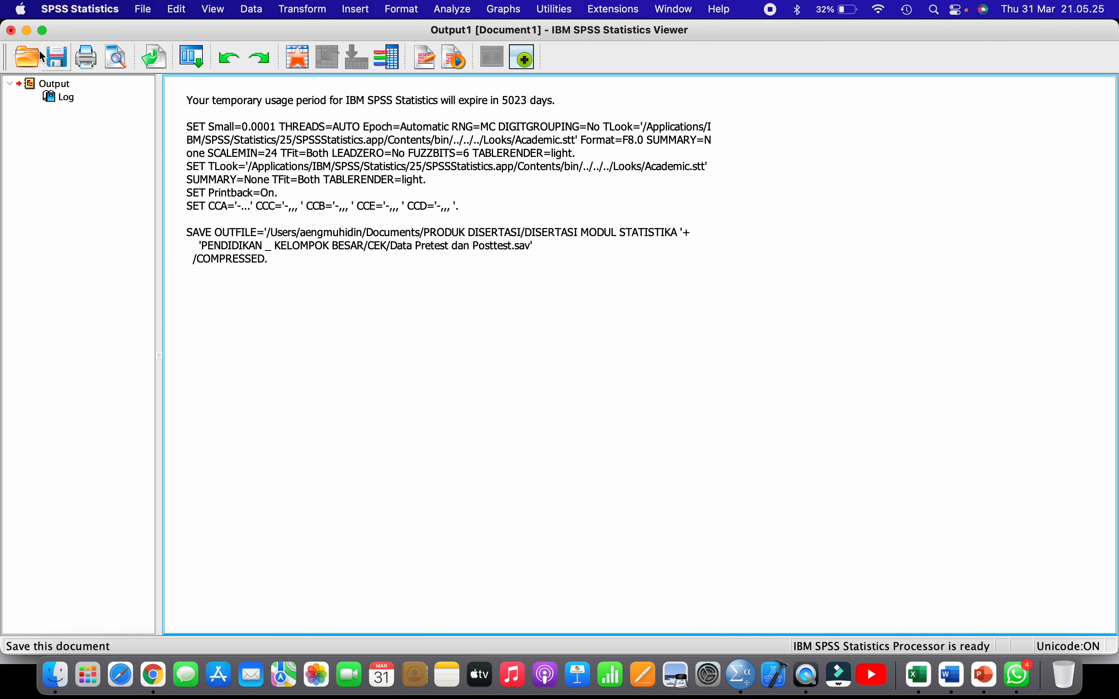
click(11, 30)
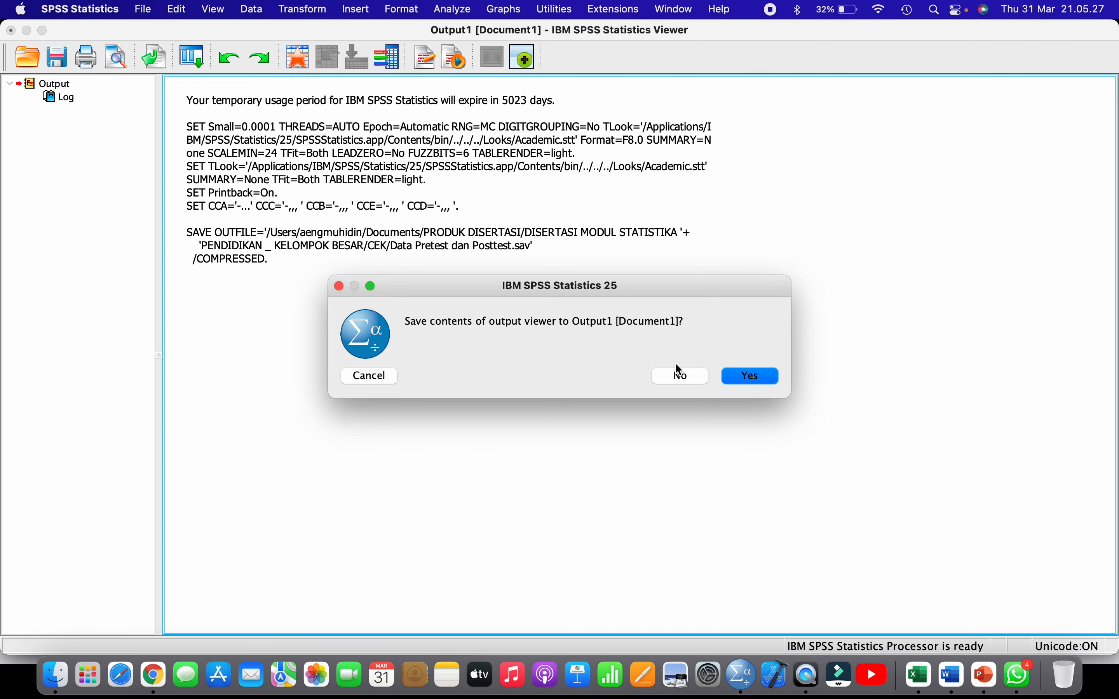
click(675, 368)
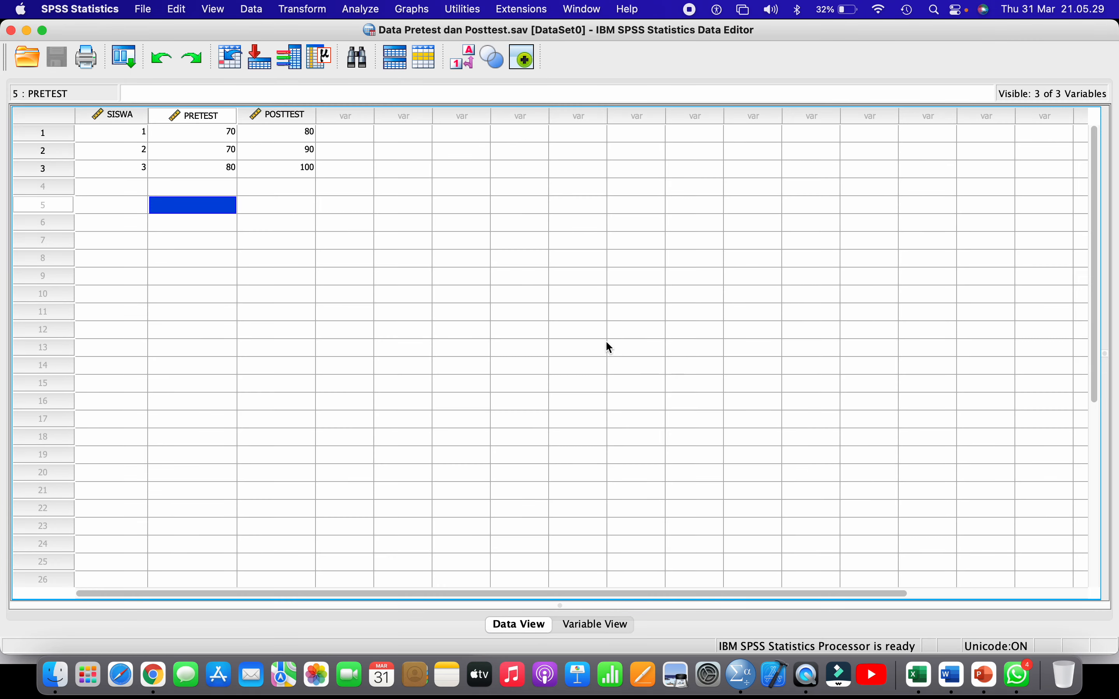
- Start the Explore procedure from Descriptive Statistics and add PRETEST to the Dependent List
click(210, 131)
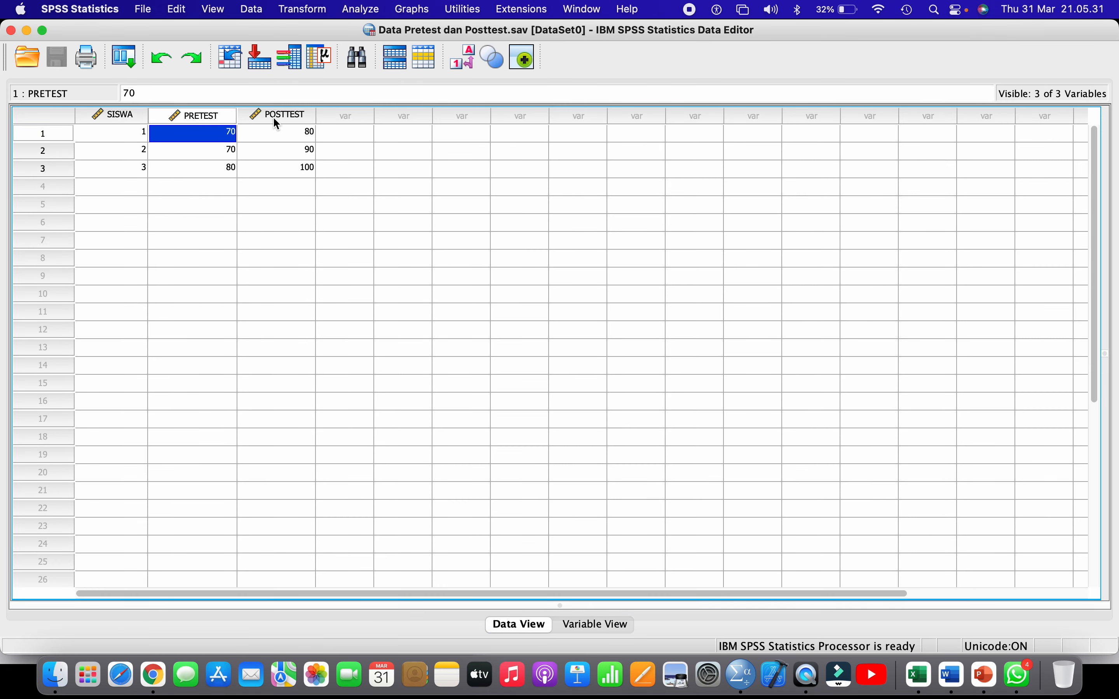
click(273, 117)
click(227, 118)
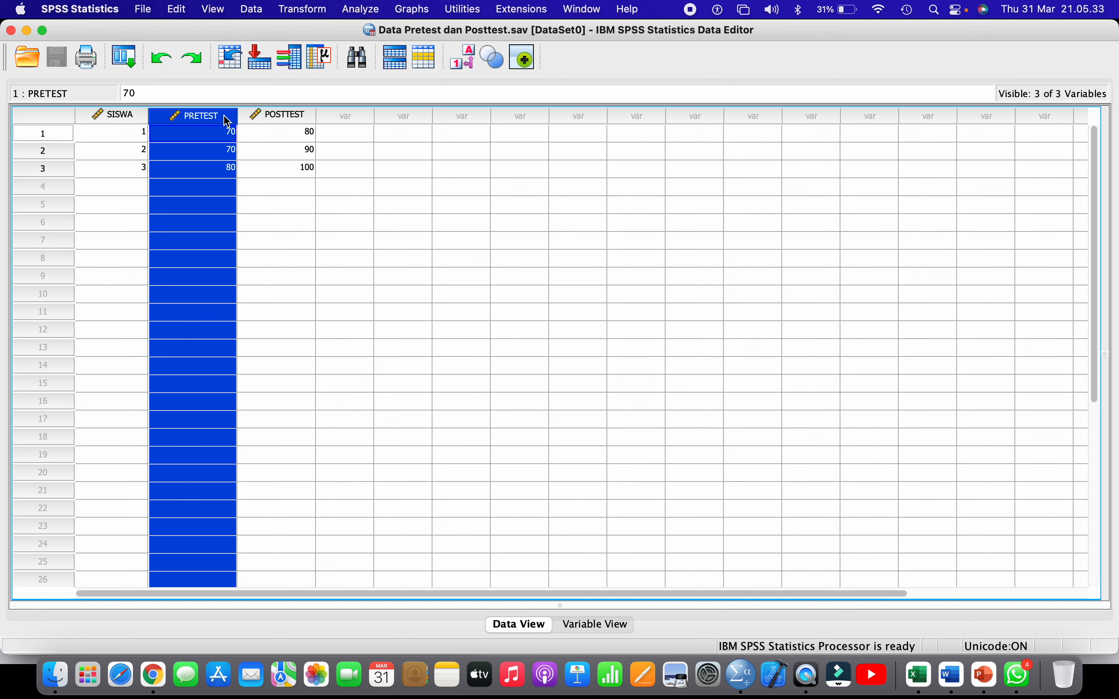
click(365, 10)
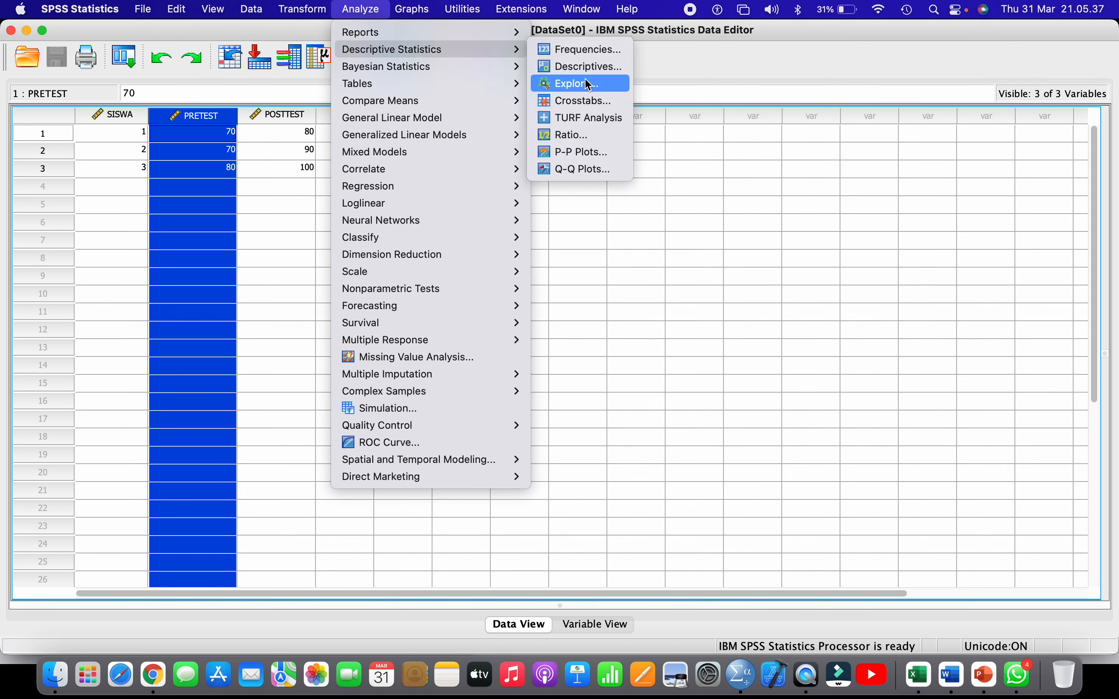
click(588, 83)
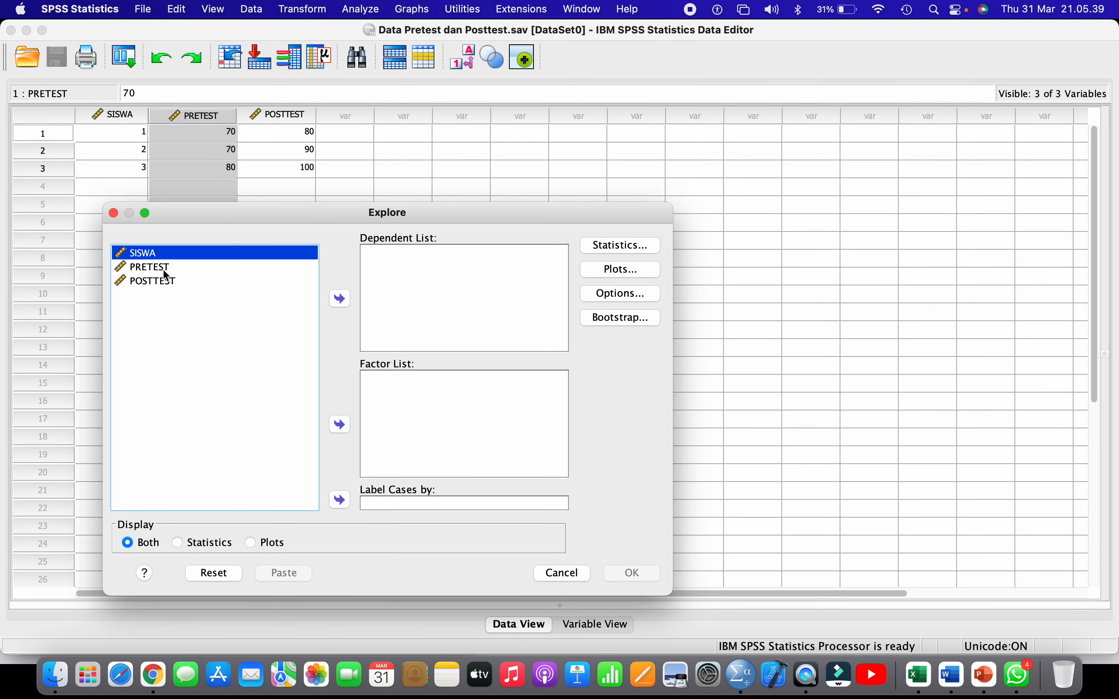
click(166, 267)
drag(167, 267, 403, 271)
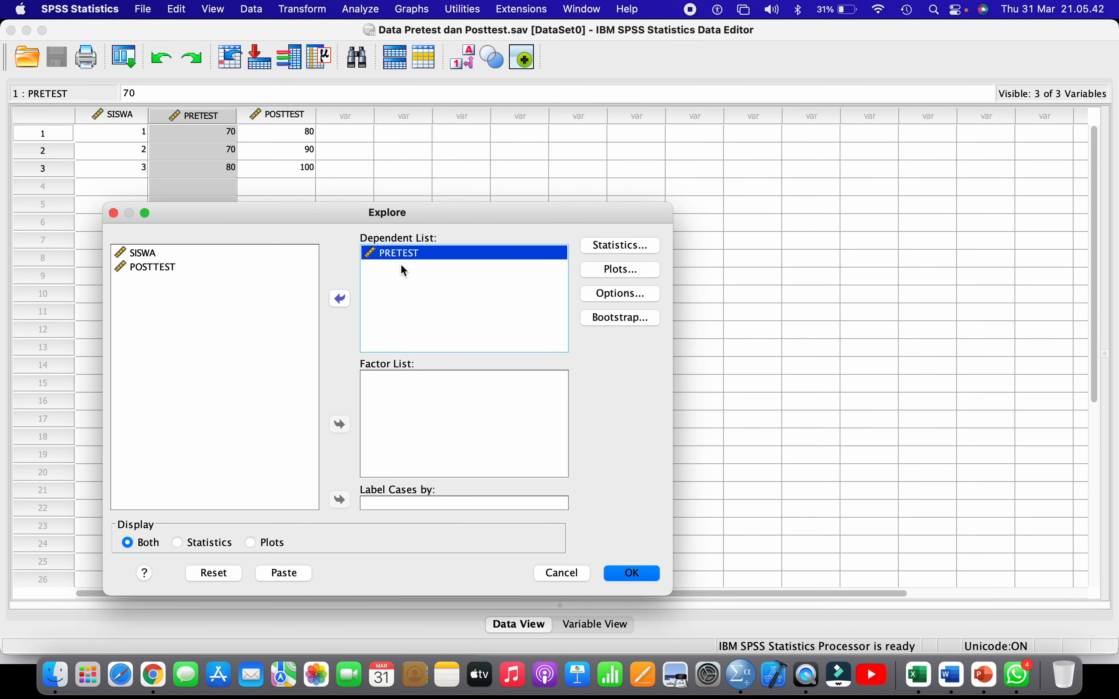
- Enable Normality plots with tests and Histogram in the Explore plot options, and run the analysis
click(601, 273)
click(381, 278)
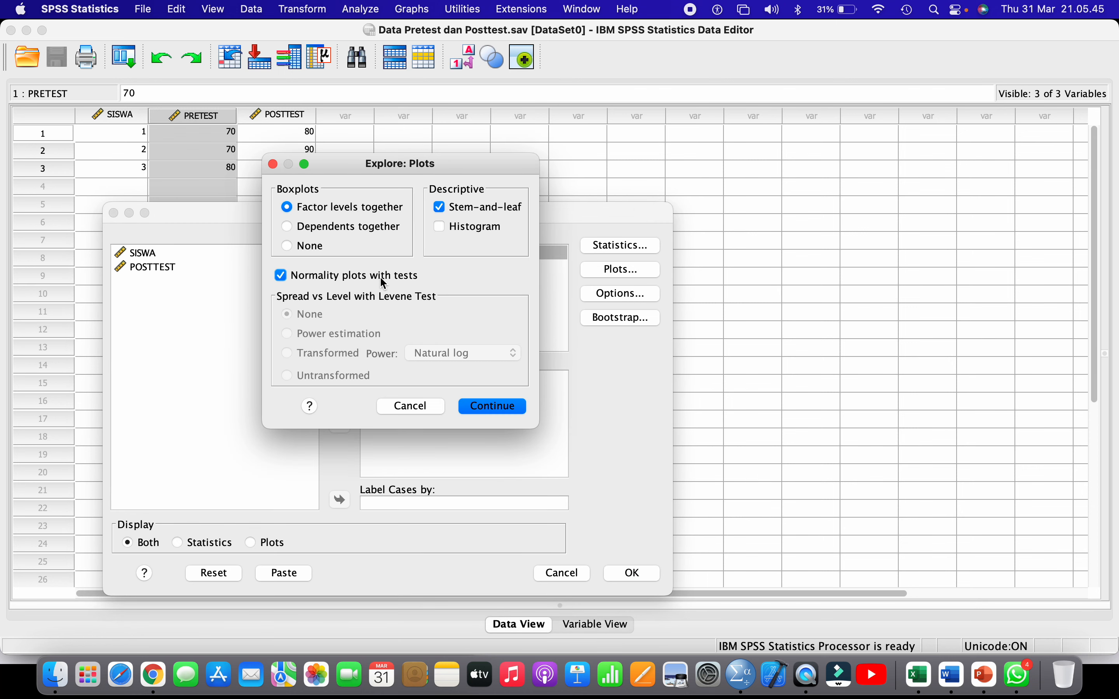
click(470, 225)
click(498, 405)
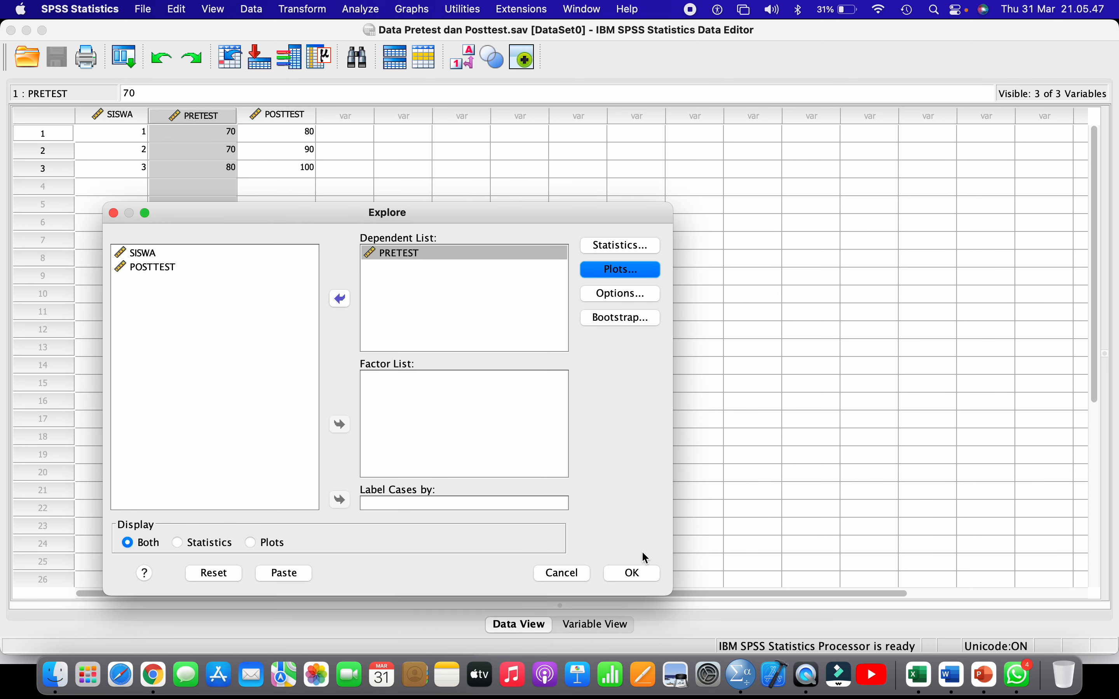
click(638, 574)
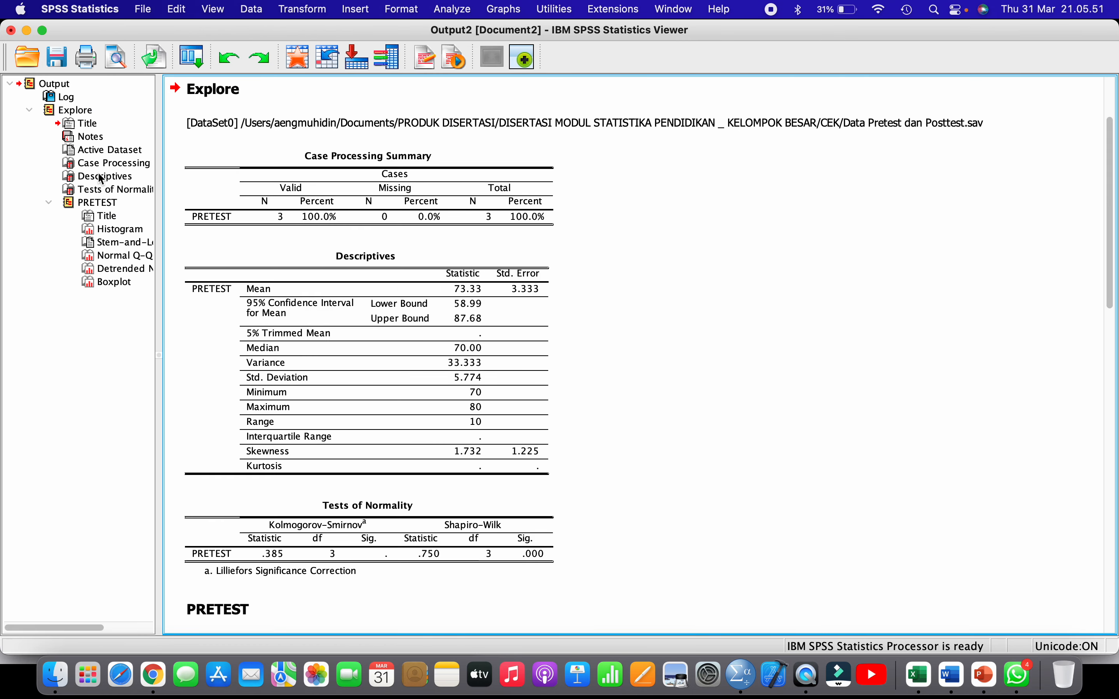
- Widen the output outline to fit its item names, and switch to the Data Editor and back to the Output2 viewer
drag(158, 192, 255, 192)
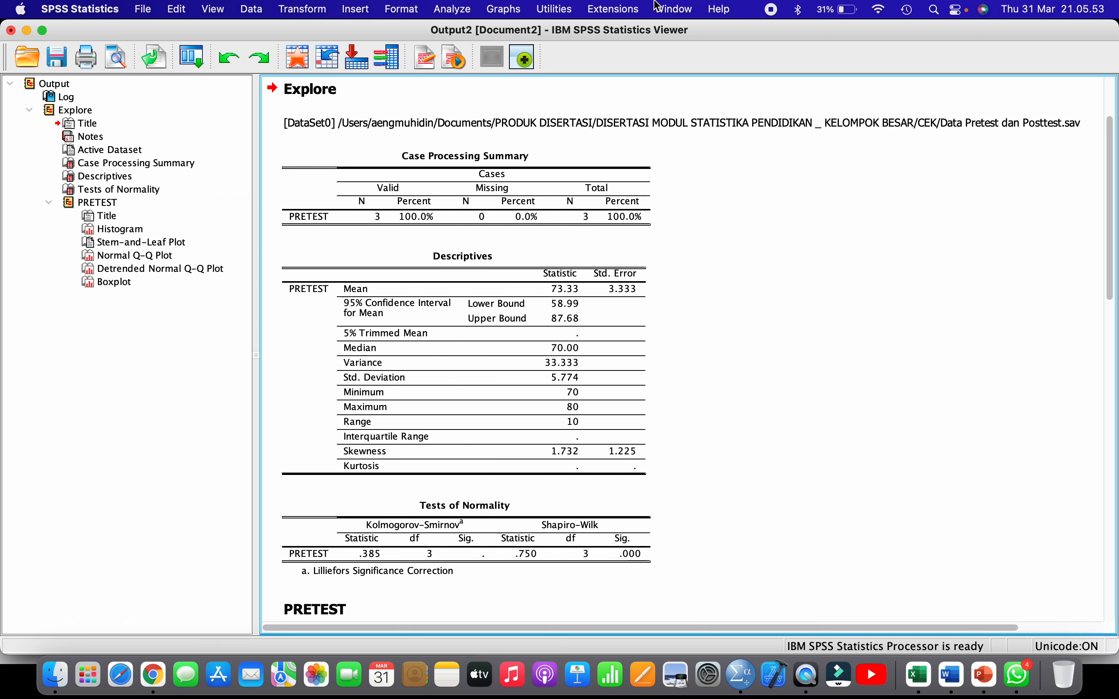
click(674, 9)
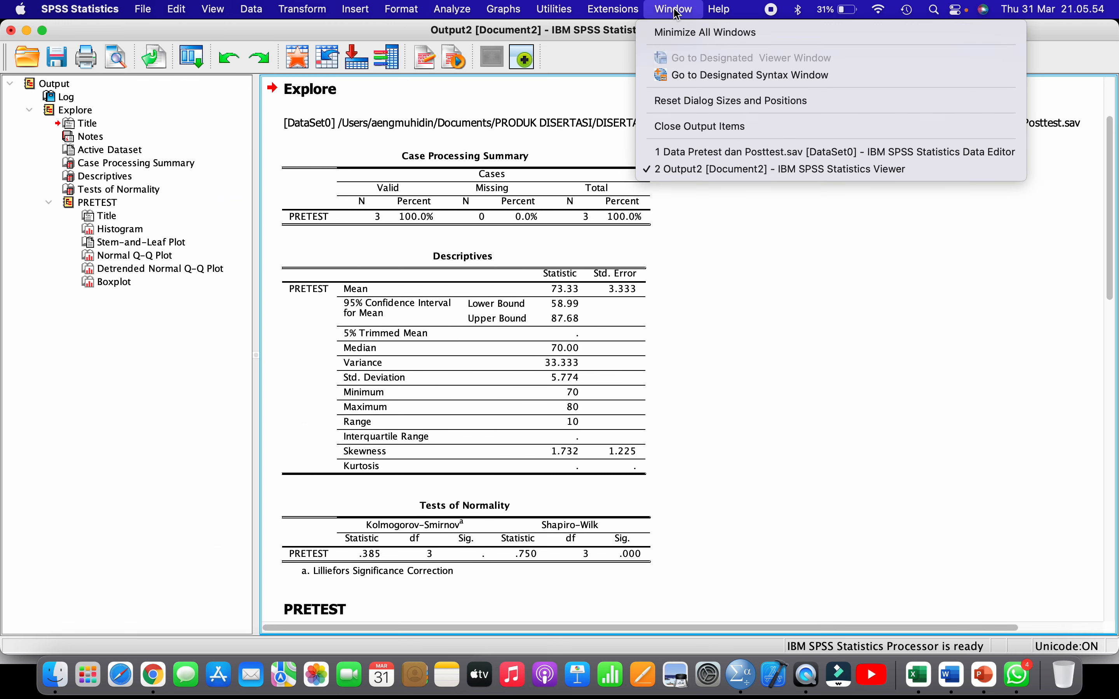
click(681, 153)
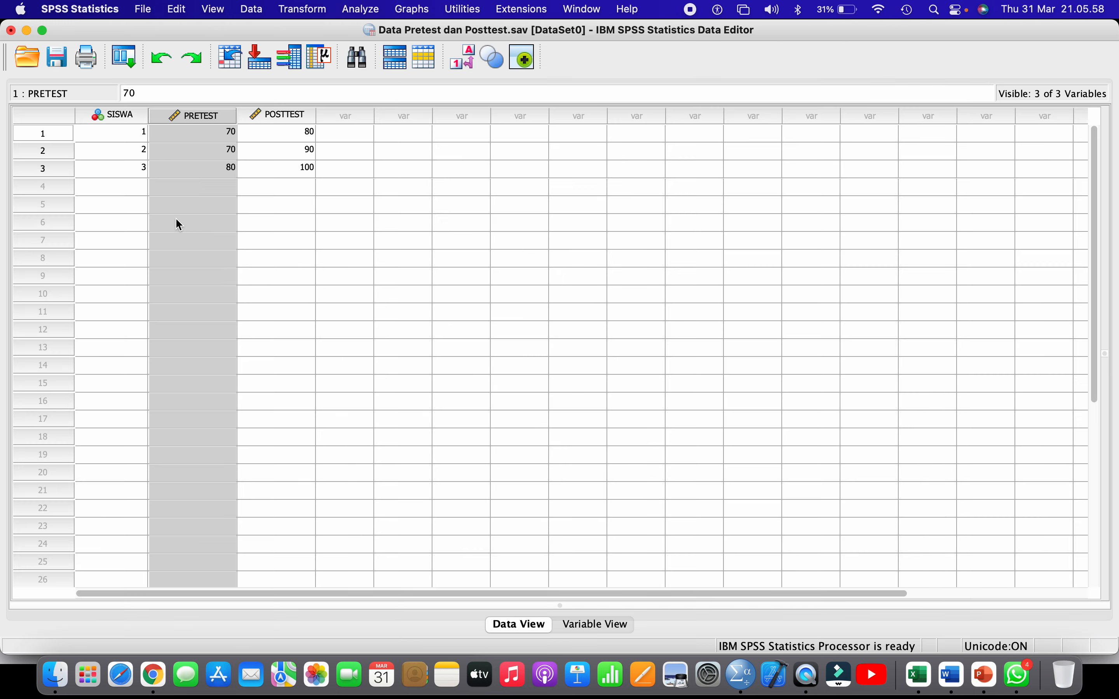
click(578, 10)
click(595, 159)
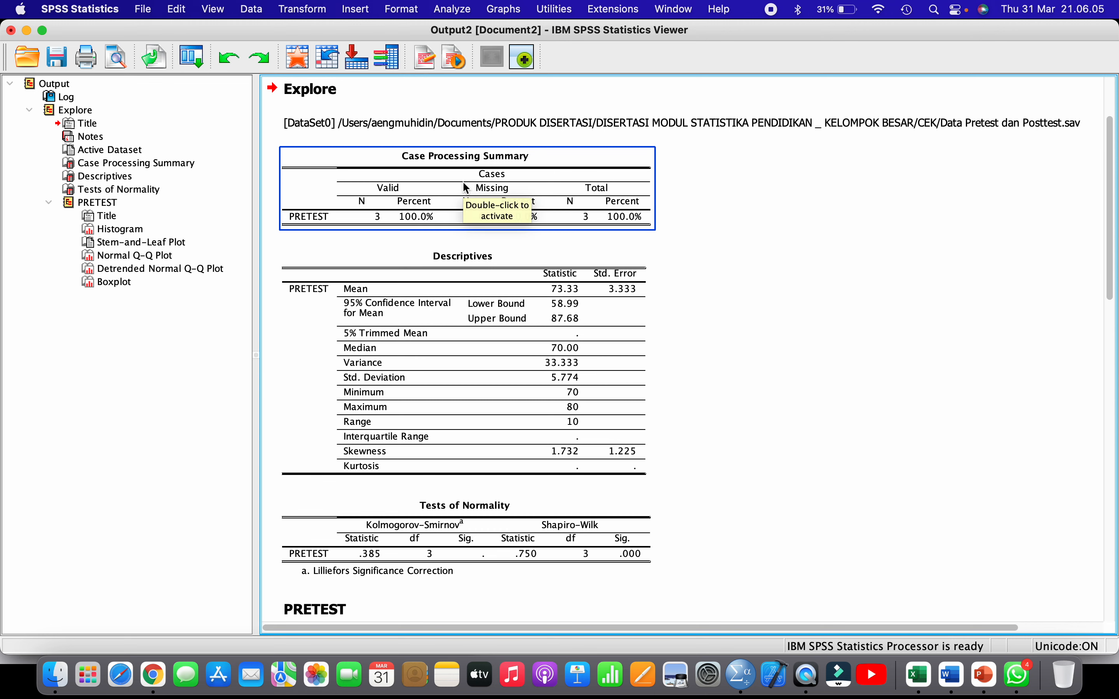
- Examine the PRETEST Explore output from the Case Processing Summary and Descriptives tables down through the histogram and Q-Q plots
click(376, 319)
scroll(375, 323, down, 1)
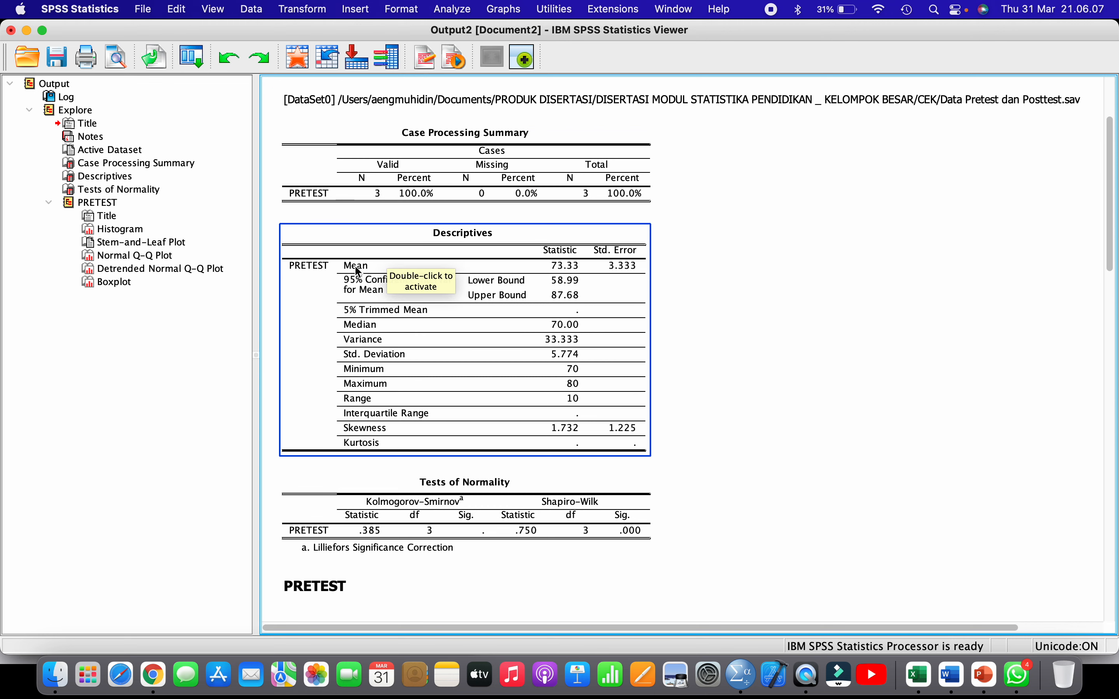
click(443, 158)
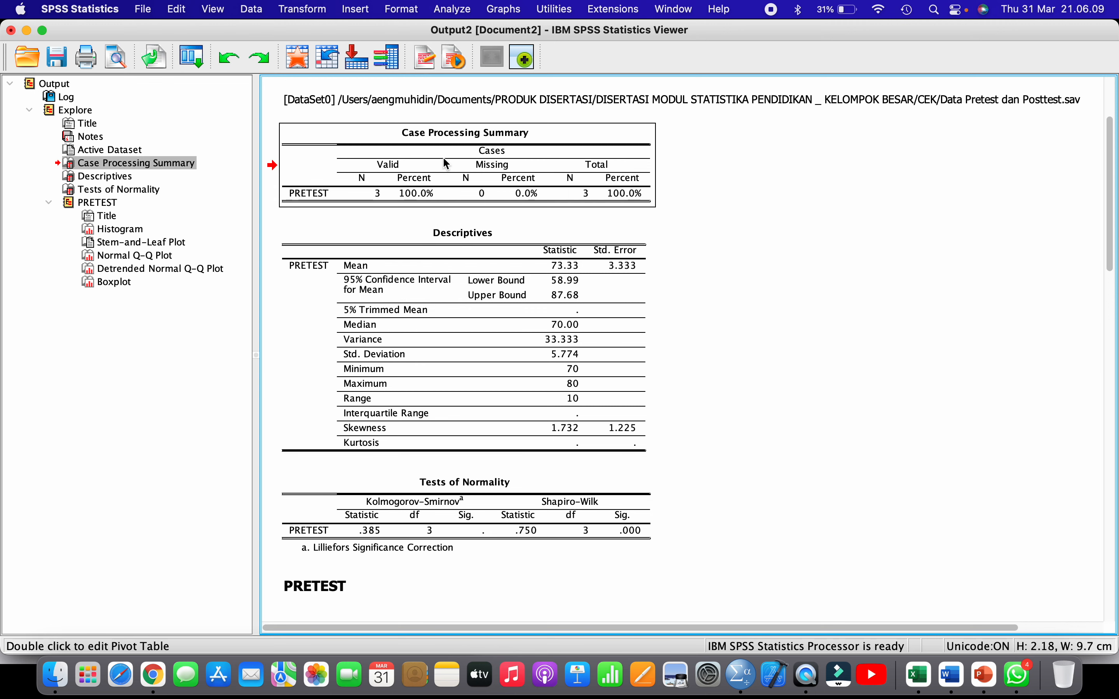
click(440, 254)
scroll(440, 252, down, 10)
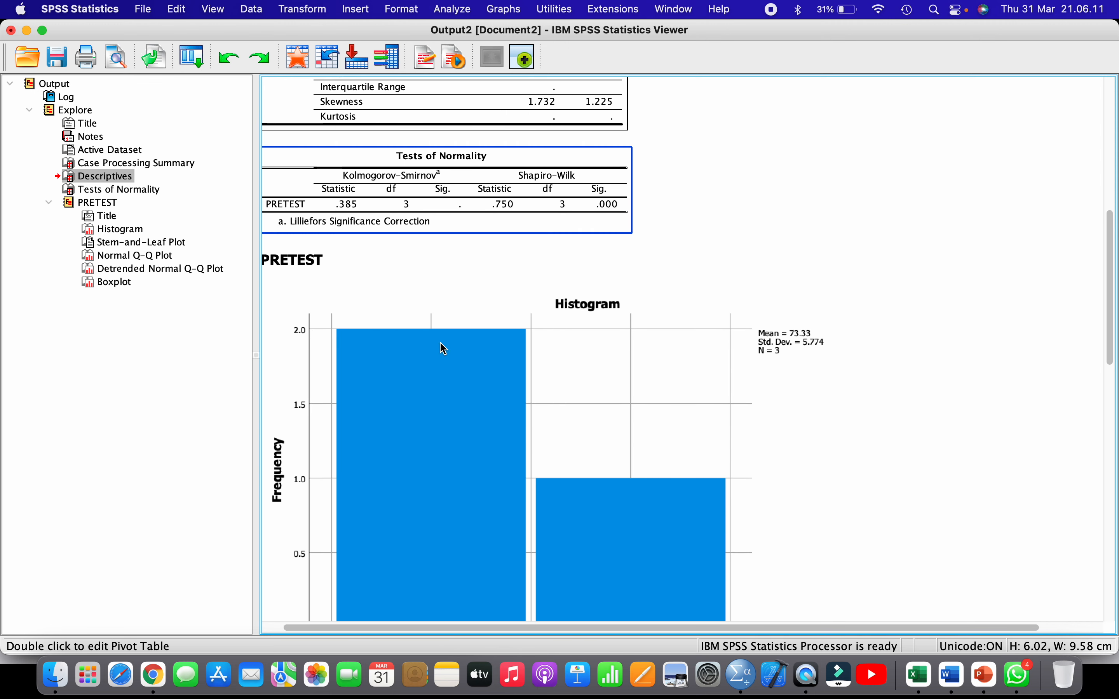
scroll(444, 344, down, 3)
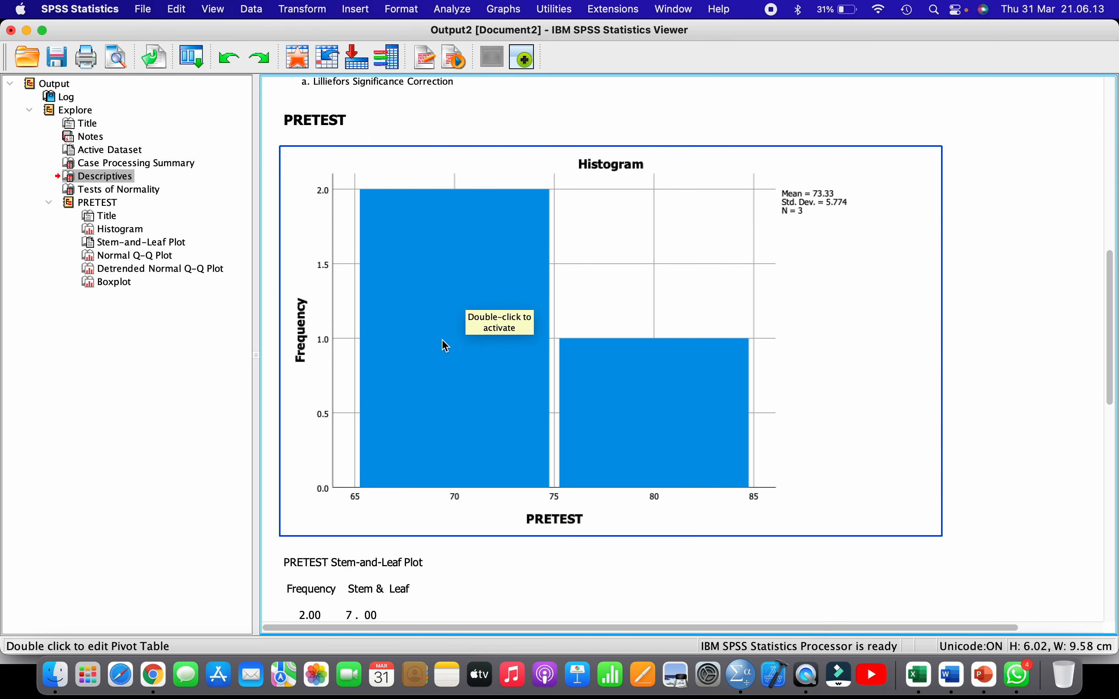
click(484, 293)
scroll(485, 292, down, 4)
scroll(485, 293, down, 12)
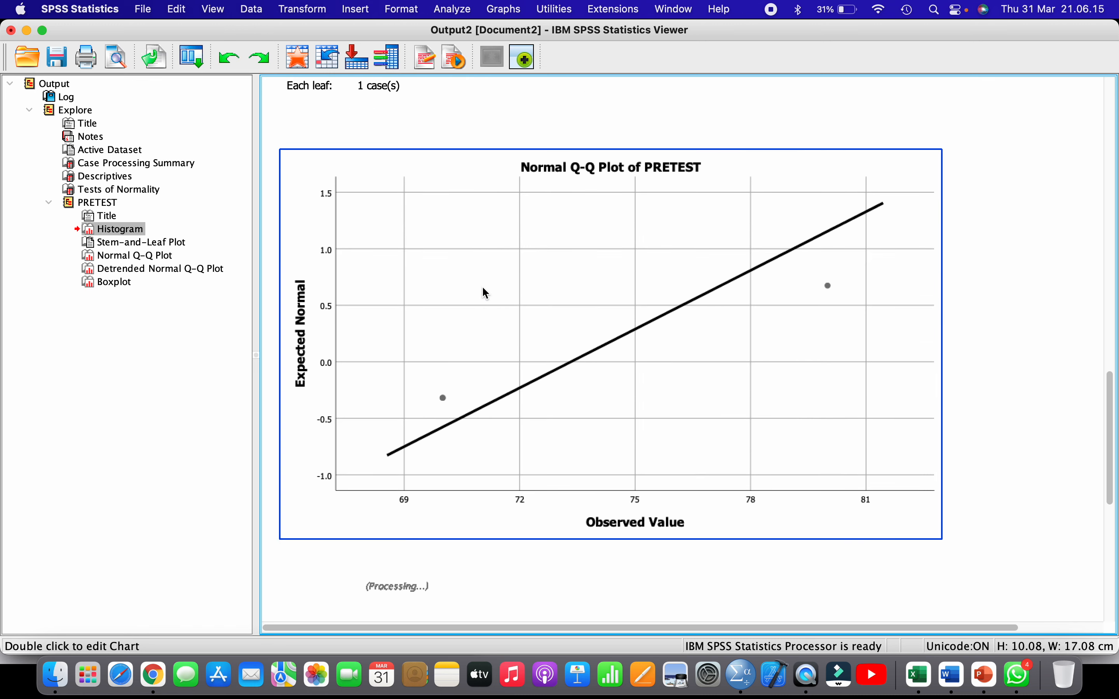
click(484, 316)
scroll(485, 319, down, 3)
scroll(486, 319, down, 10)
click(479, 372)
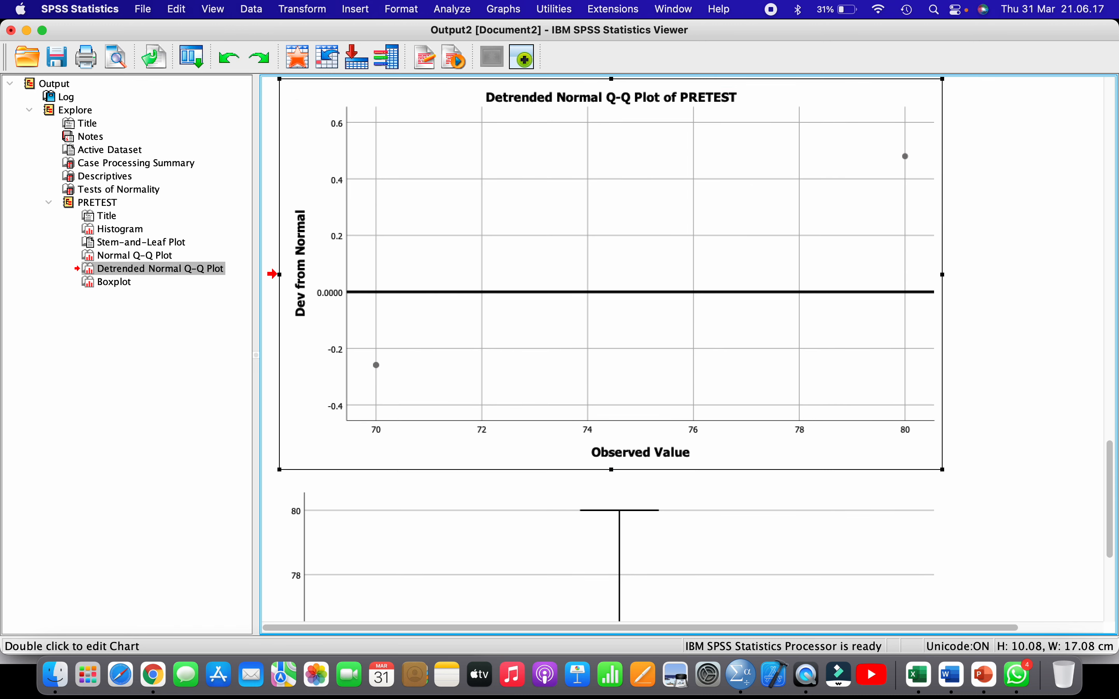
scroll(477, 370, down, 8)
scroll(479, 372, up, 20)
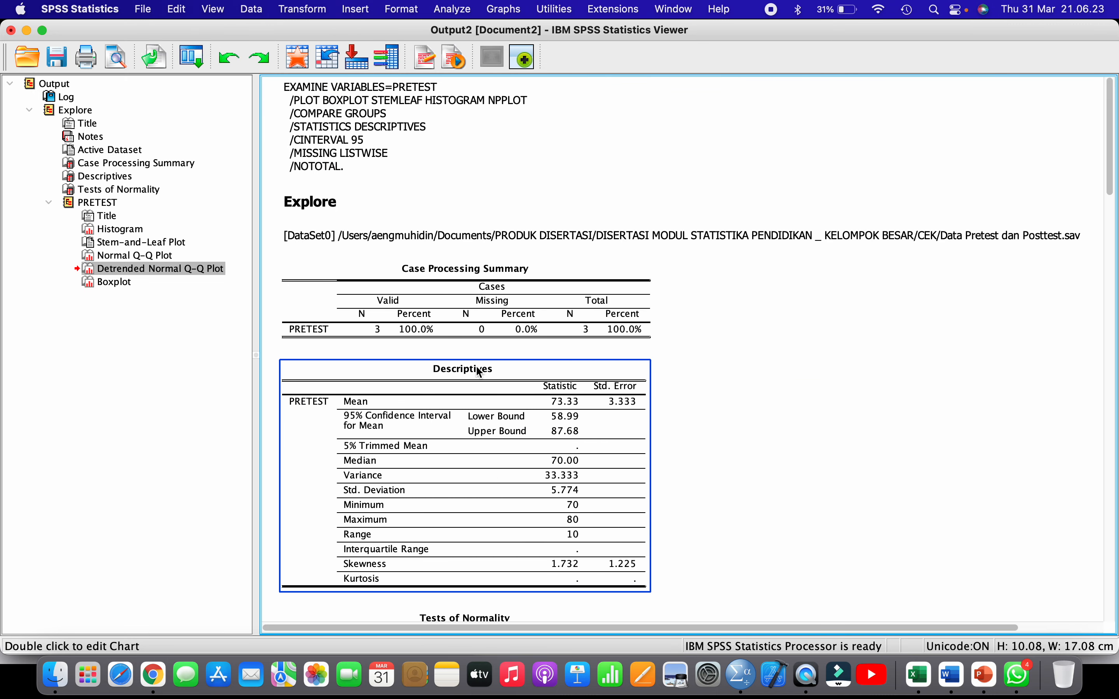
- Review the PRETEST descriptives, stem-and-leaf plot, Q-Q plots and boxplot again, and select the Tests of Normality table
scroll(479, 372, down, 2)
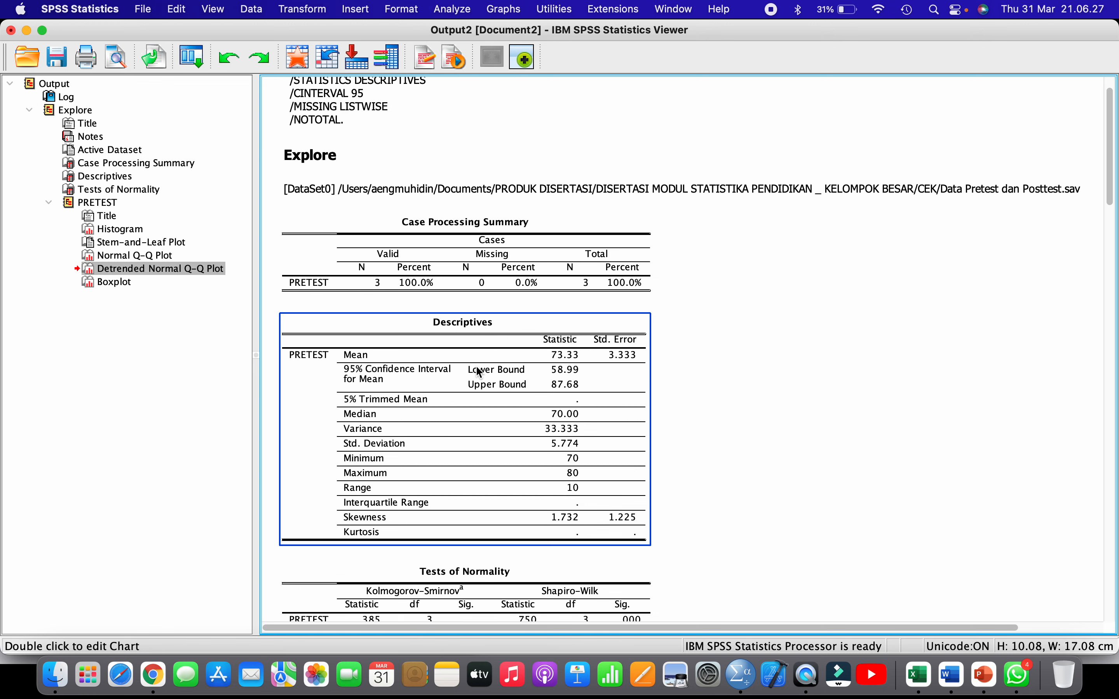
scroll(480, 372, up, 1)
click(473, 346)
scroll(473, 347, down, 20)
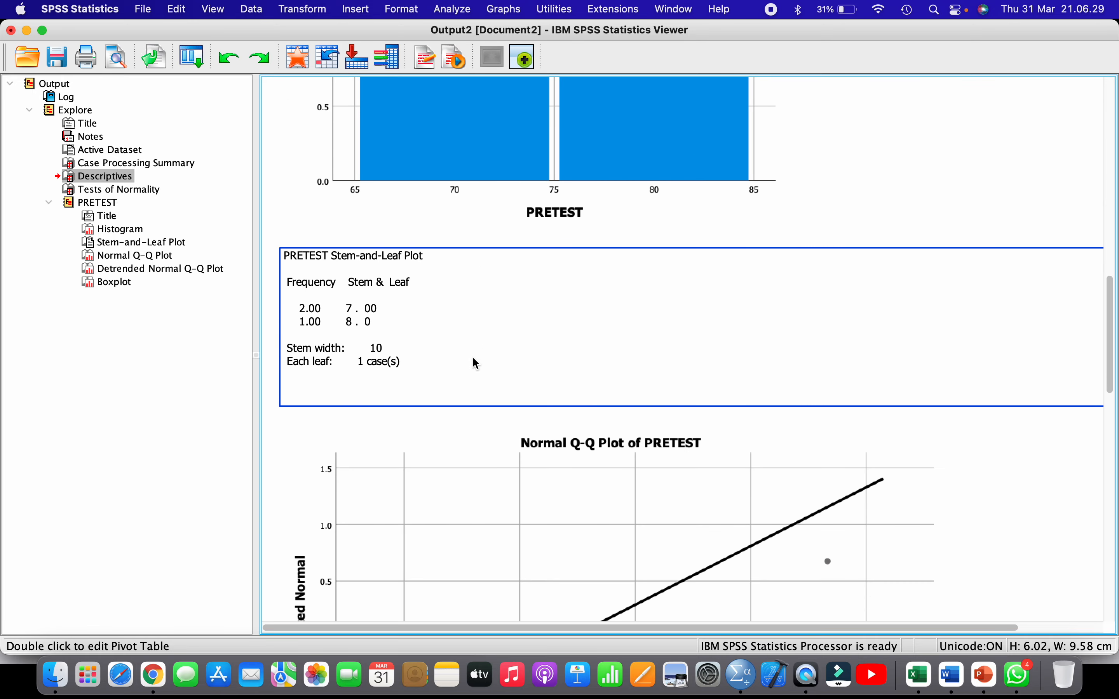
scroll(481, 416, down, 10)
click(477, 446)
scroll(477, 446, down, 15)
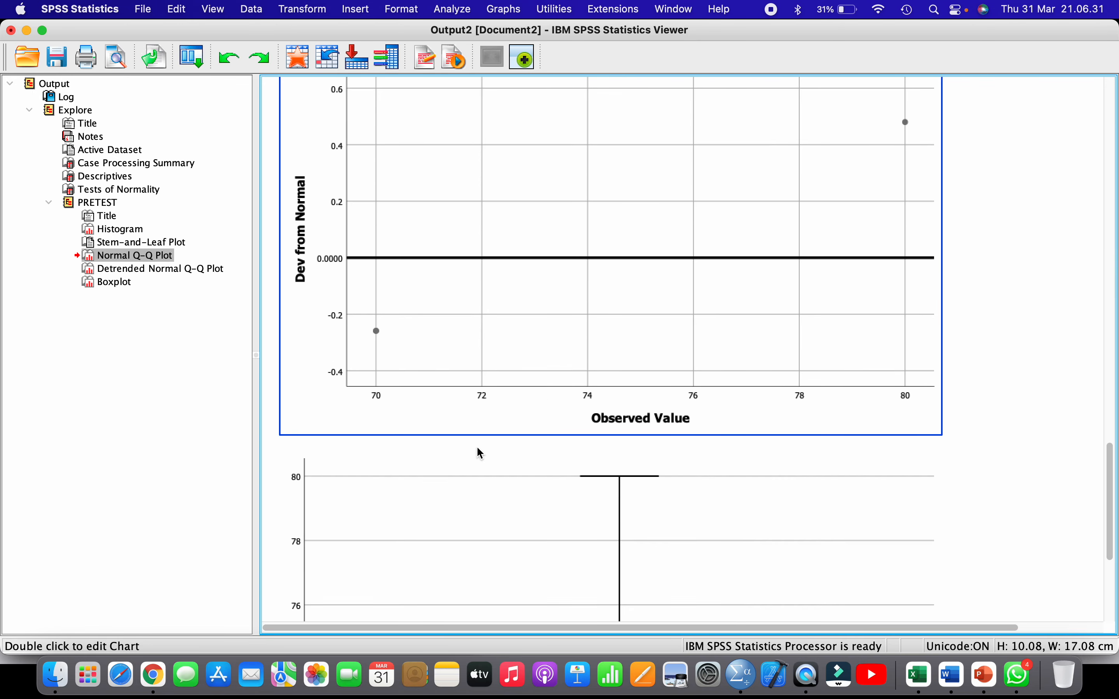
scroll(477, 447, down, 10)
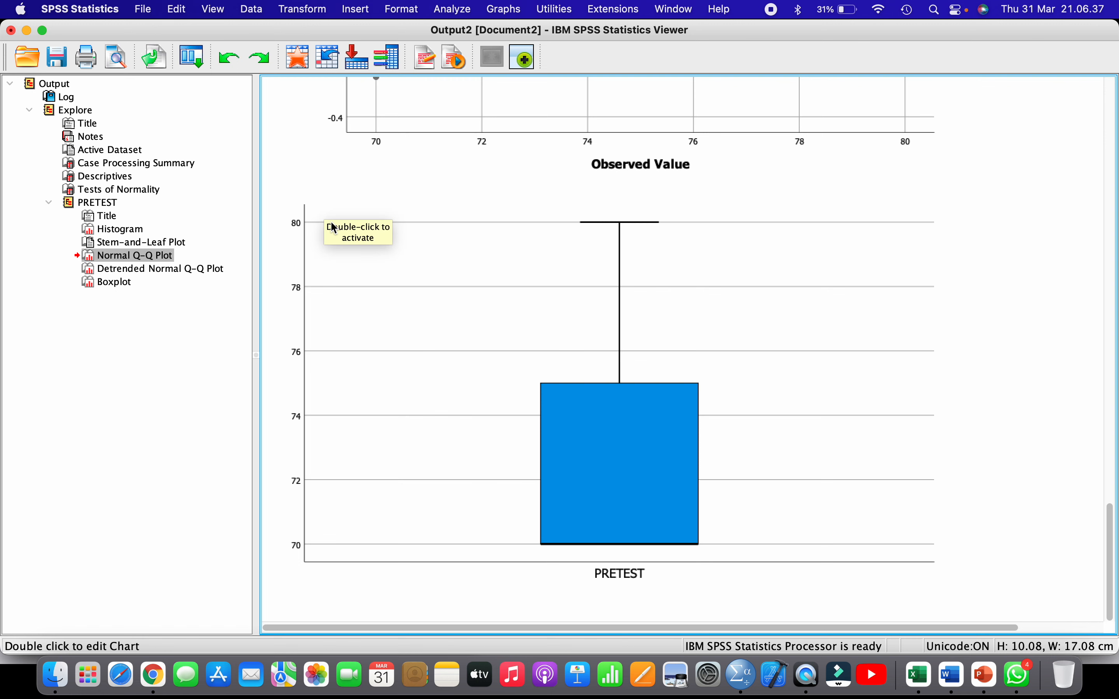
scroll(562, 187, up, 20)
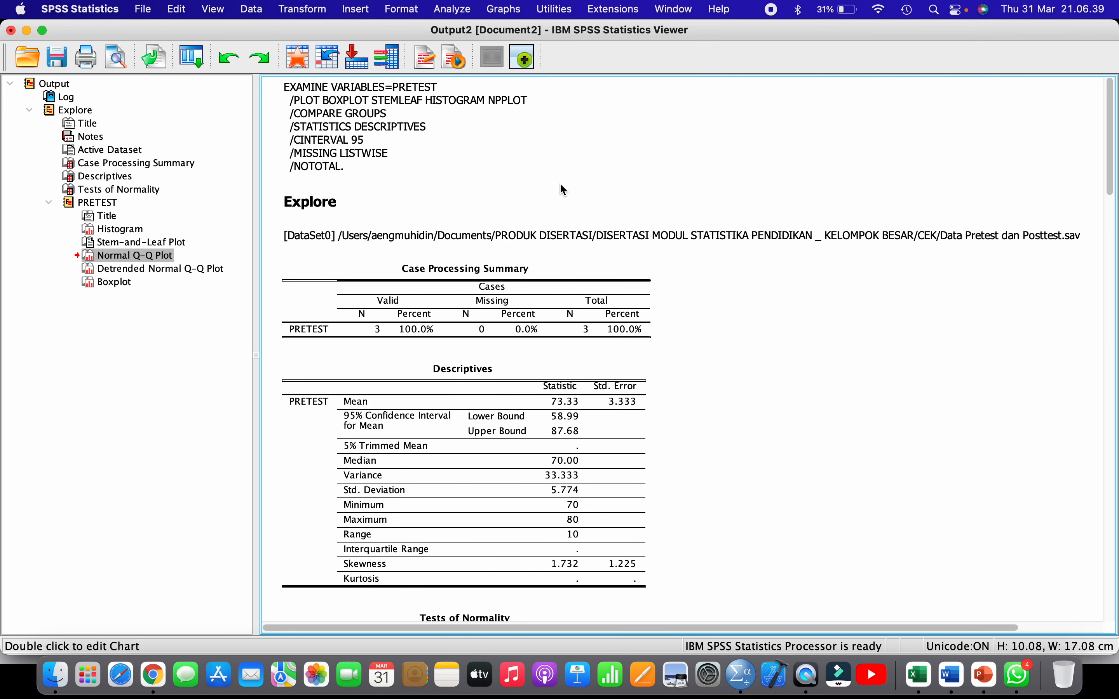
scroll(566, 190, left, 2)
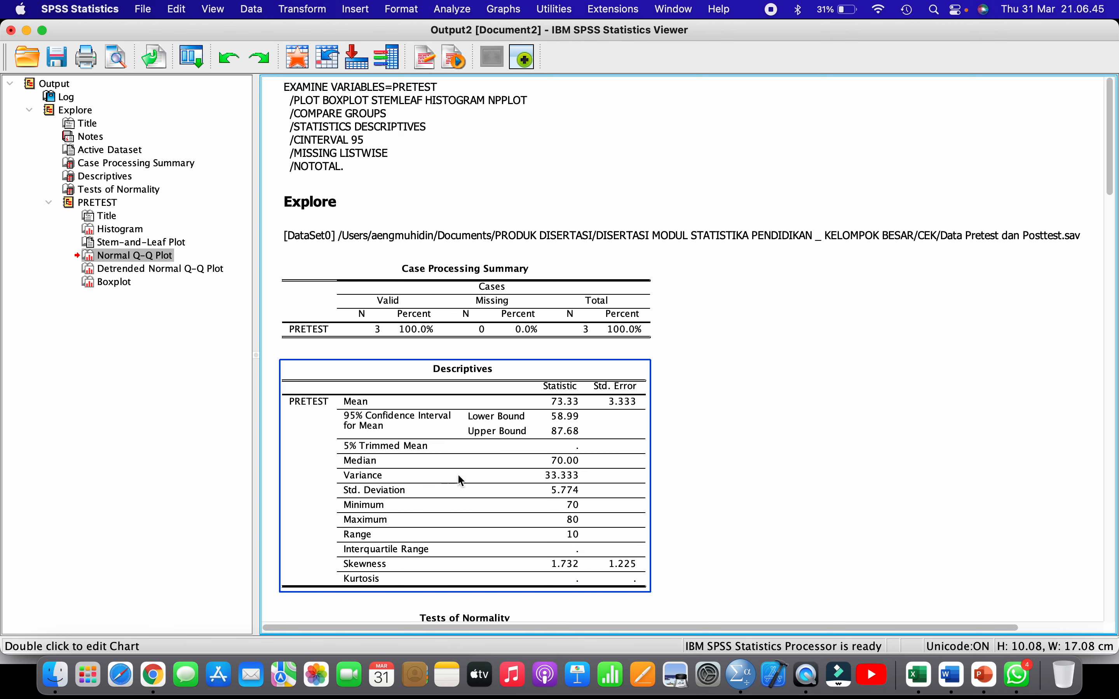
scroll(452, 425, down, 10)
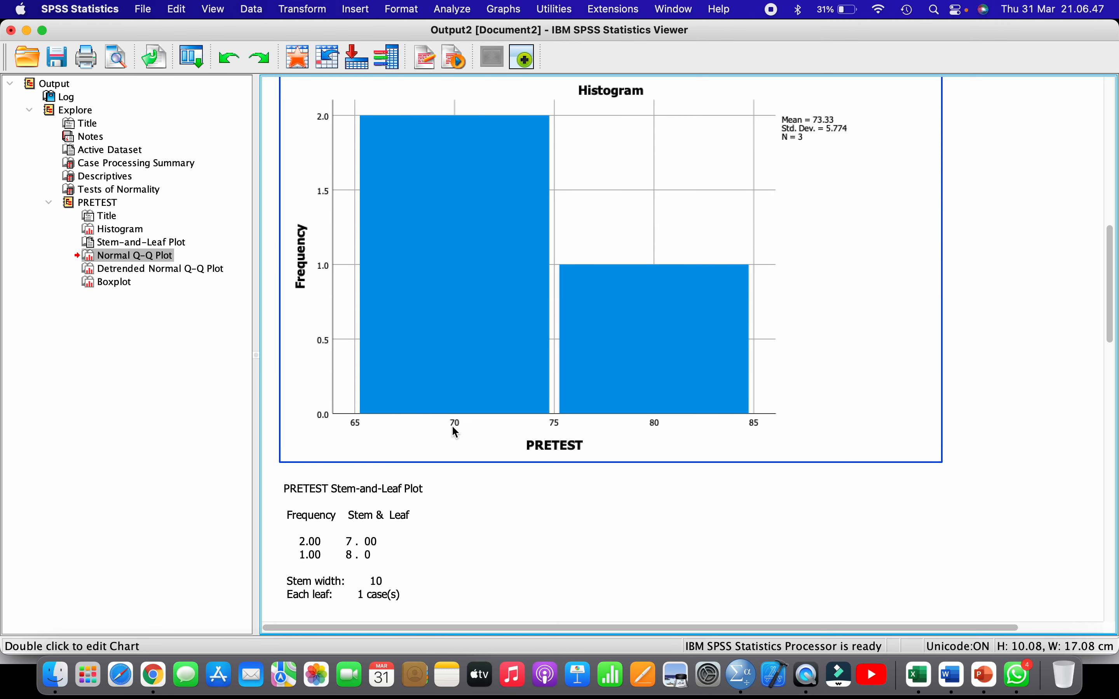
scroll(452, 425, up, 5)
scroll(452, 427, left, 2)
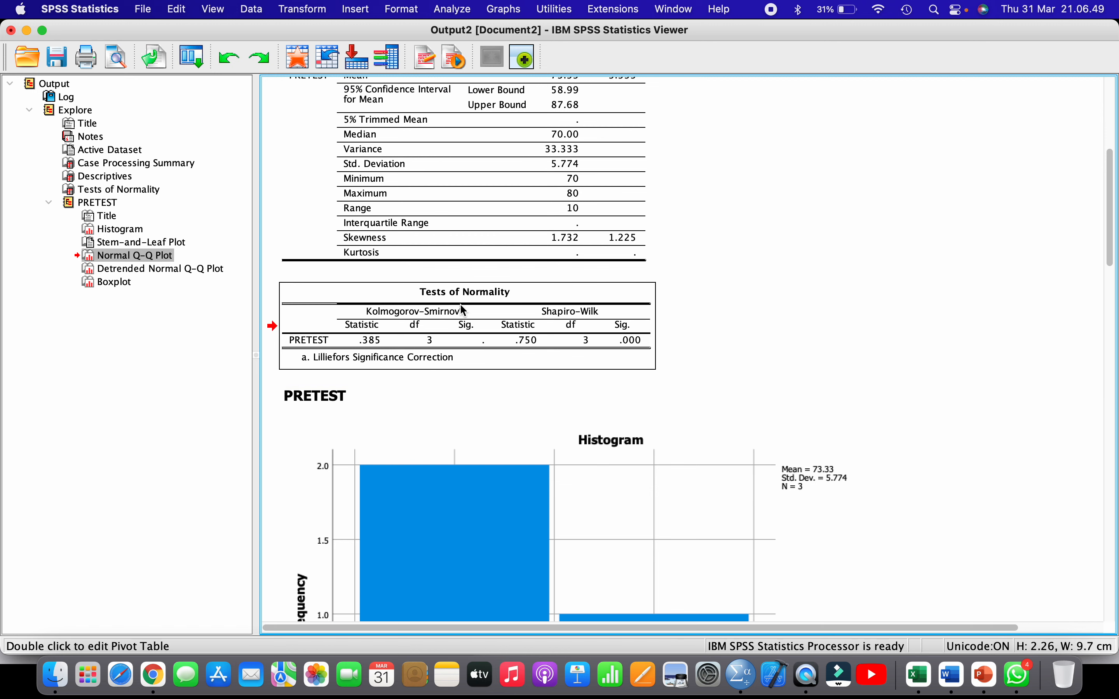
click(461, 306)
- Save the output in the TOPIK 8 Uji Simple Regression folder as the viewer file Output SPSS Uji Normalitas
click(58, 59)
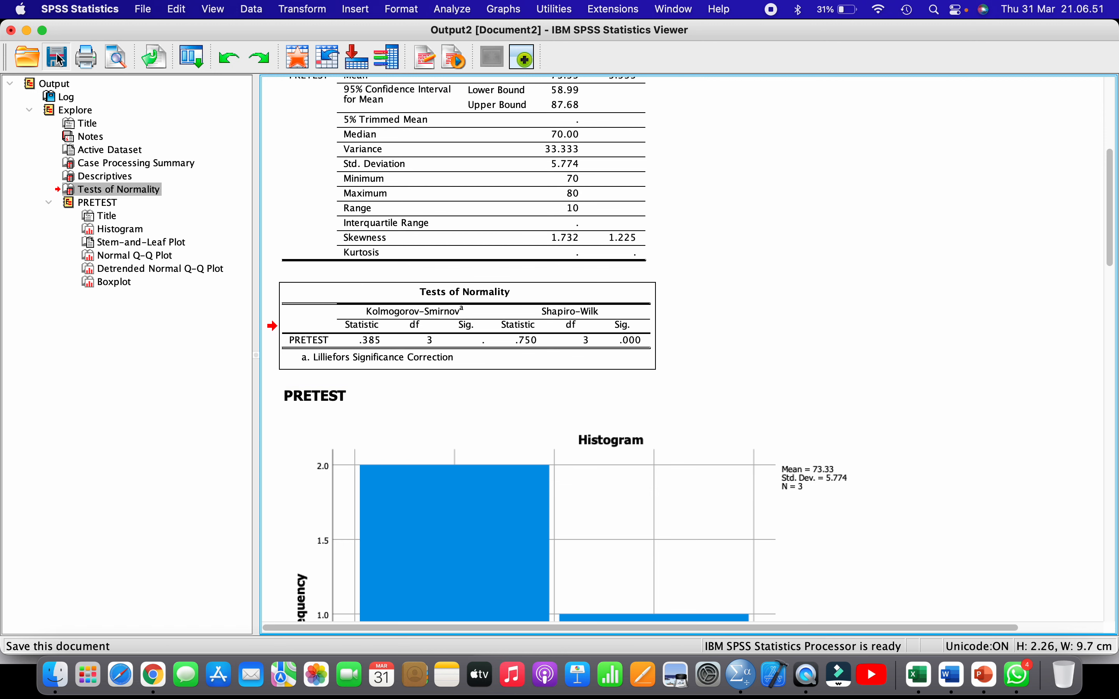
key(BackSpace)
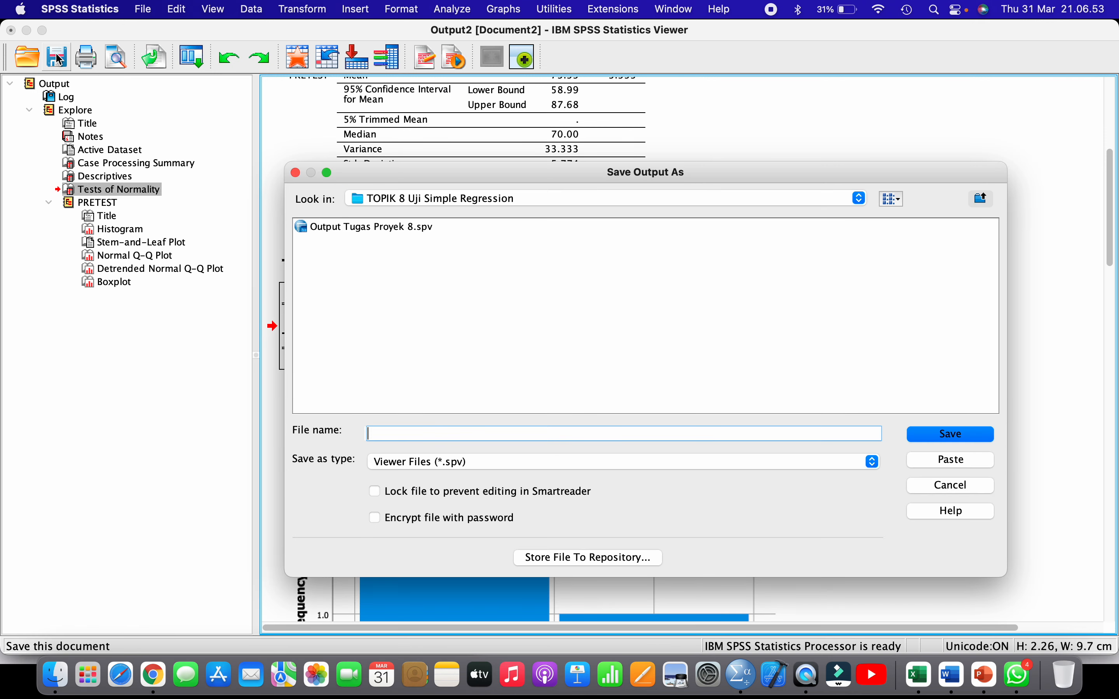
text(Output SPSS Uji Normalitas)
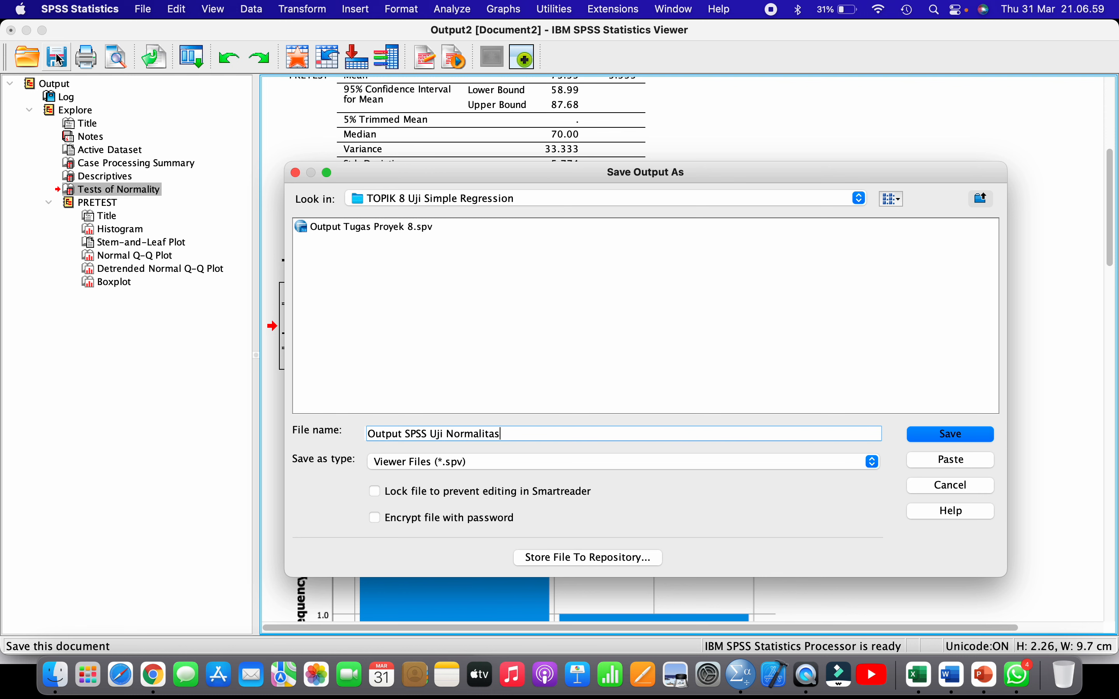
click(937, 437)
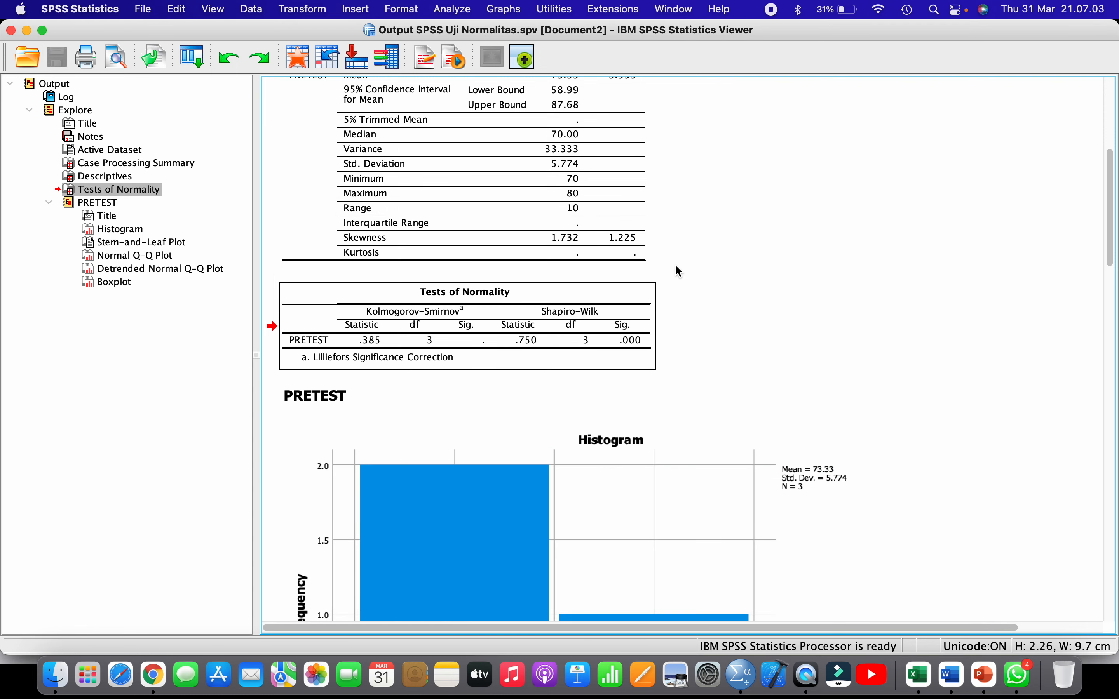
click(629, 330)
scroll(612, 330, down, 1)
scroll(607, 325, up, 5)
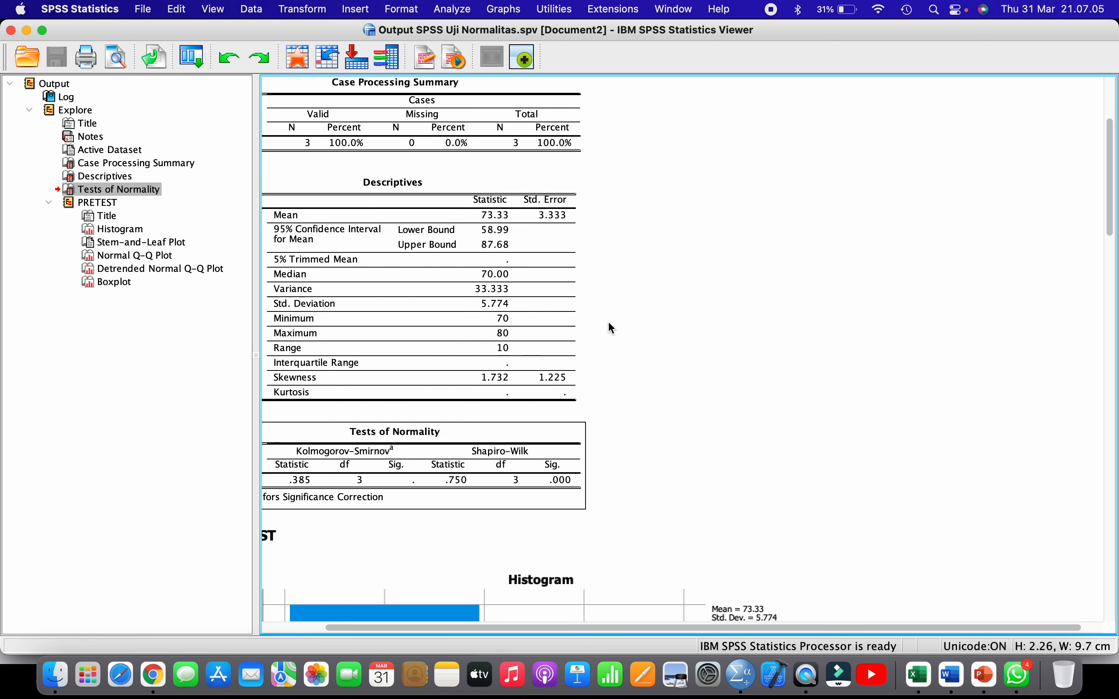
scroll(607, 324, right, 2)
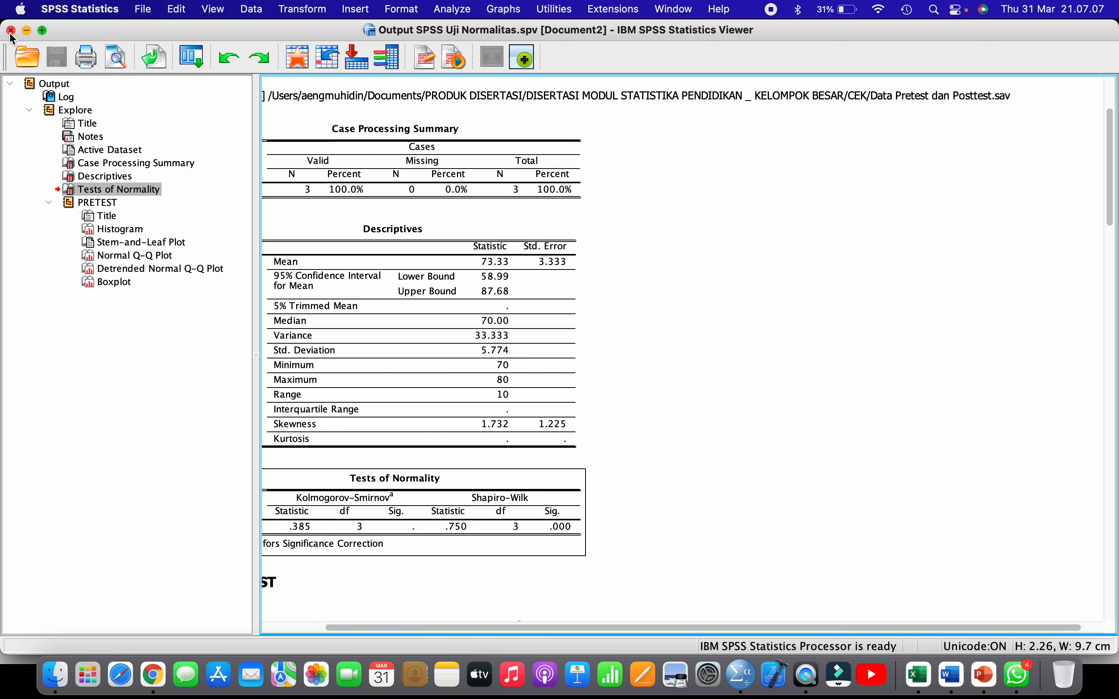
click(145, 12)
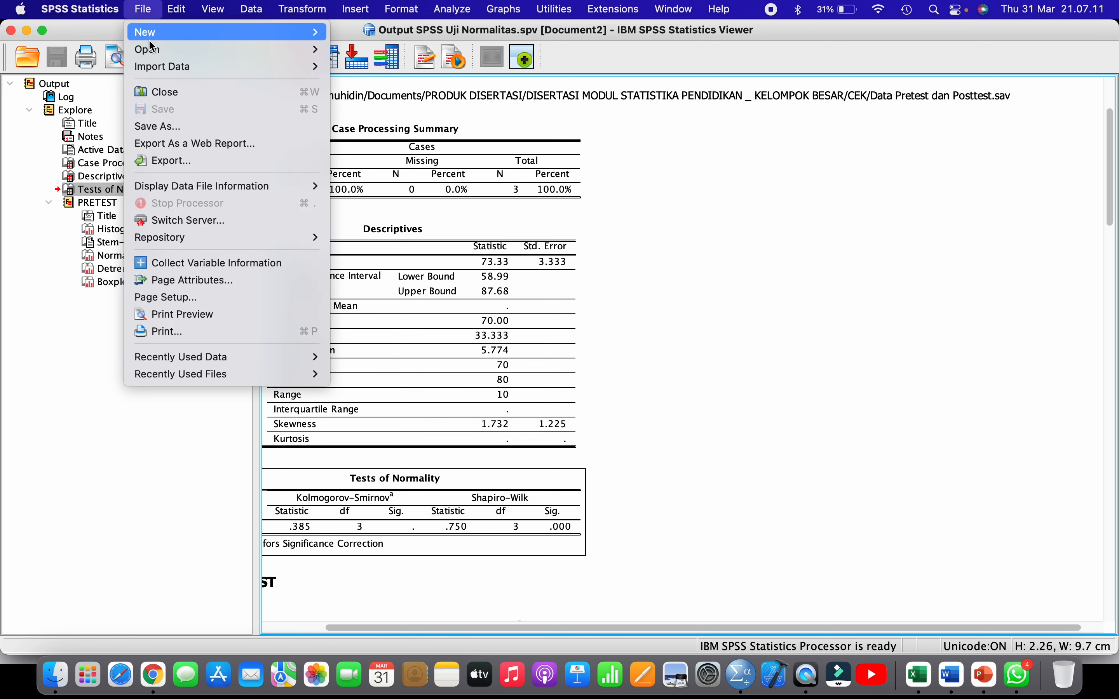
mouse_move(164, 15)
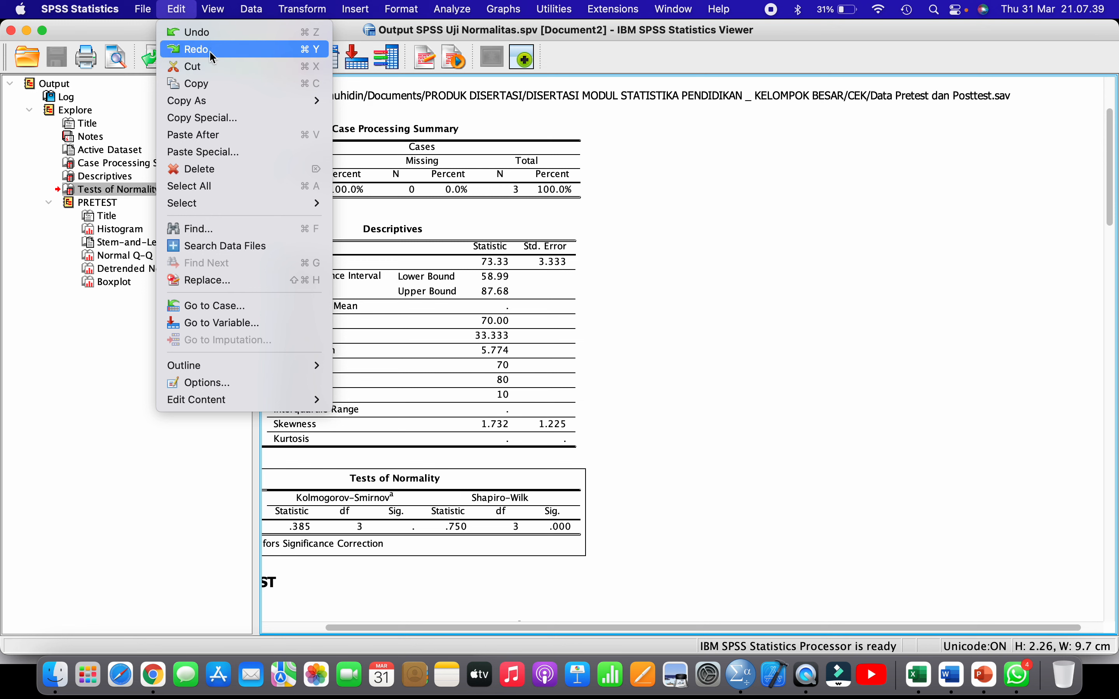
mouse_move(226, 14)
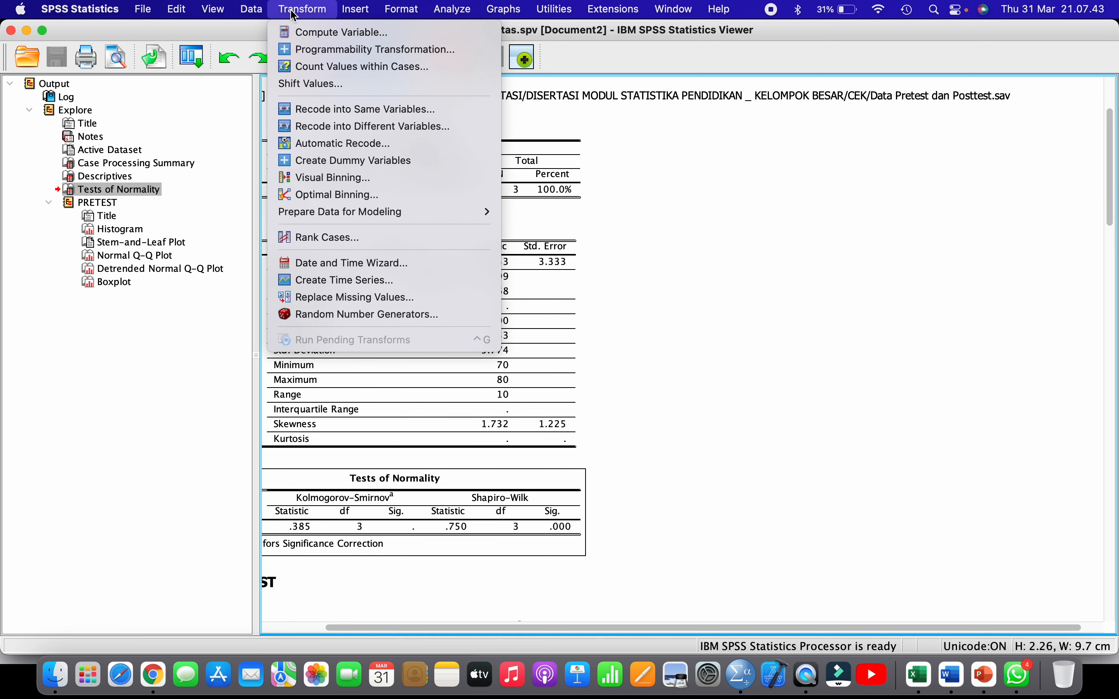
mouse_move(362, 15)
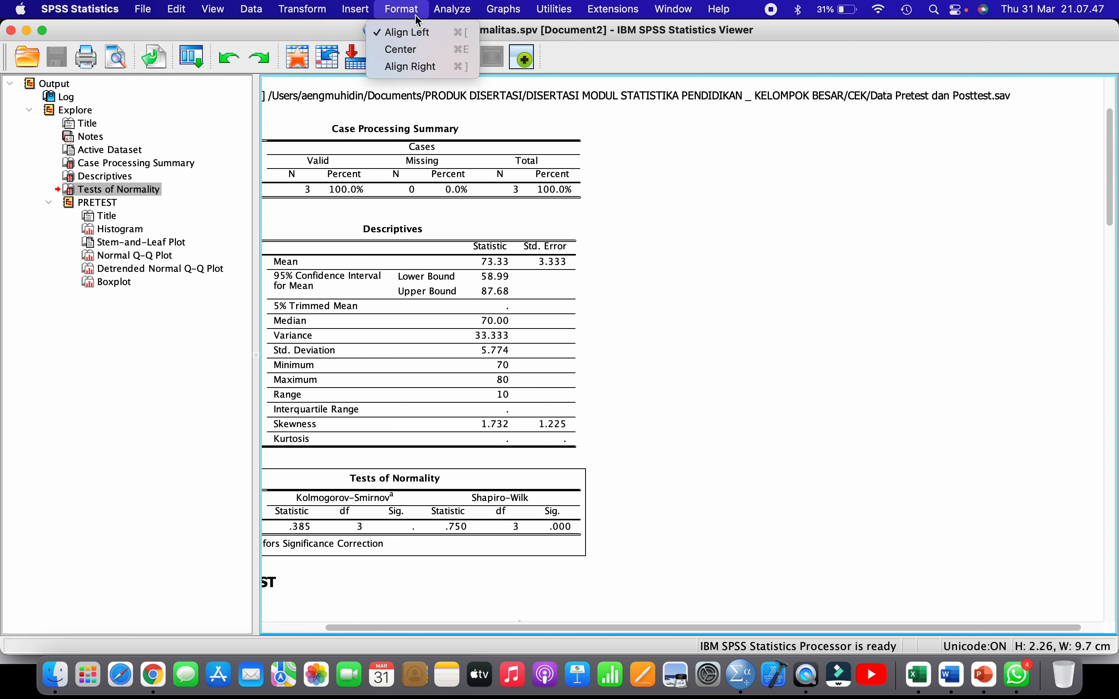
click(327, 221)
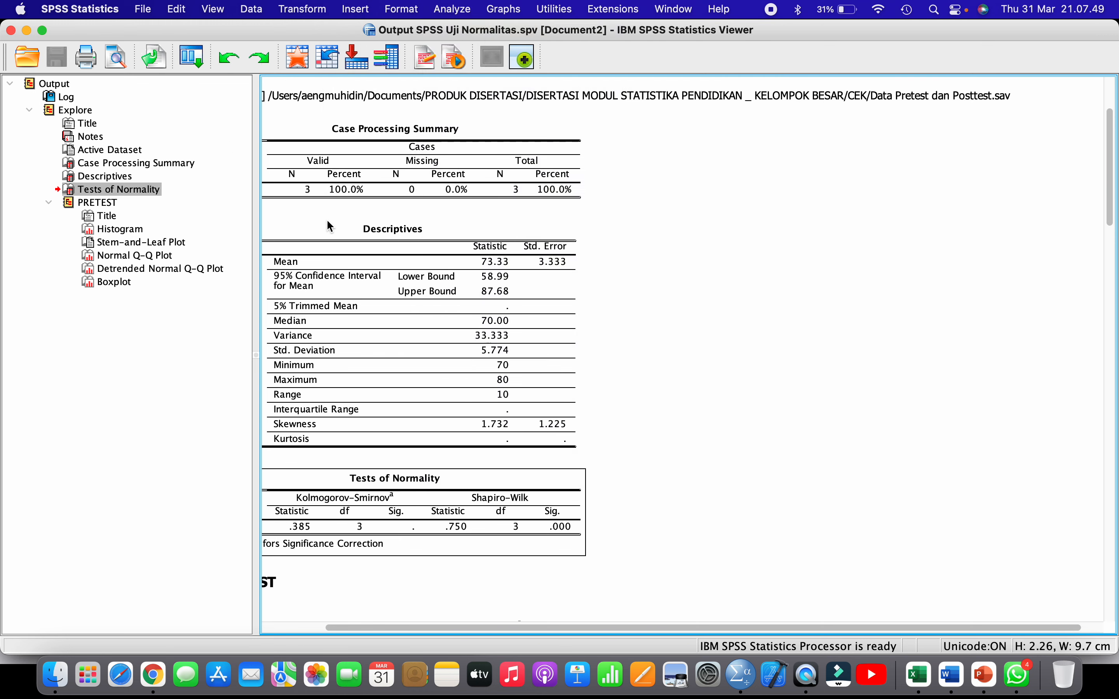
click(327, 220)
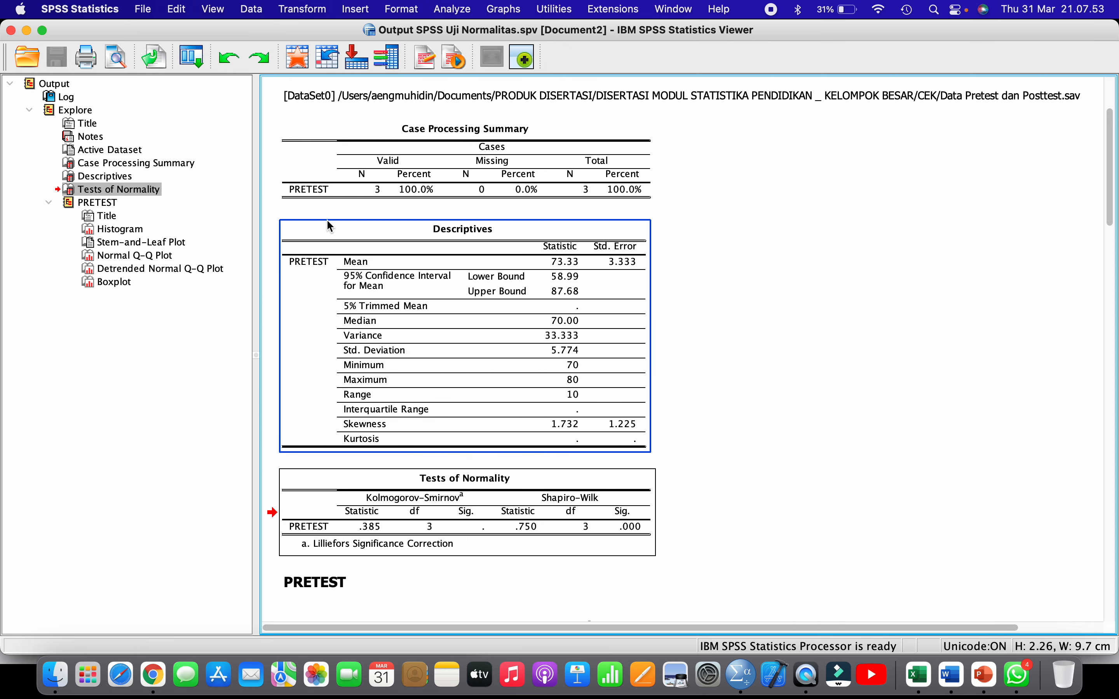
click(731, 486)
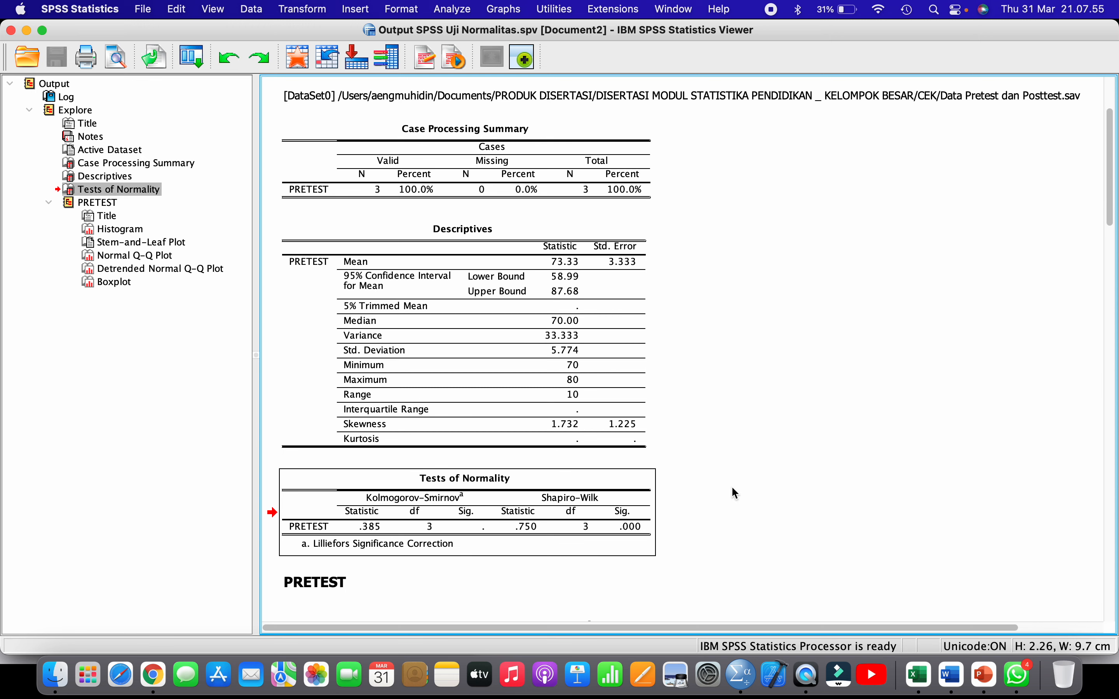
- Bring up the Word document Belajar word, and switch to the Excel workbook Book3 in full-screen view
click(951, 675)
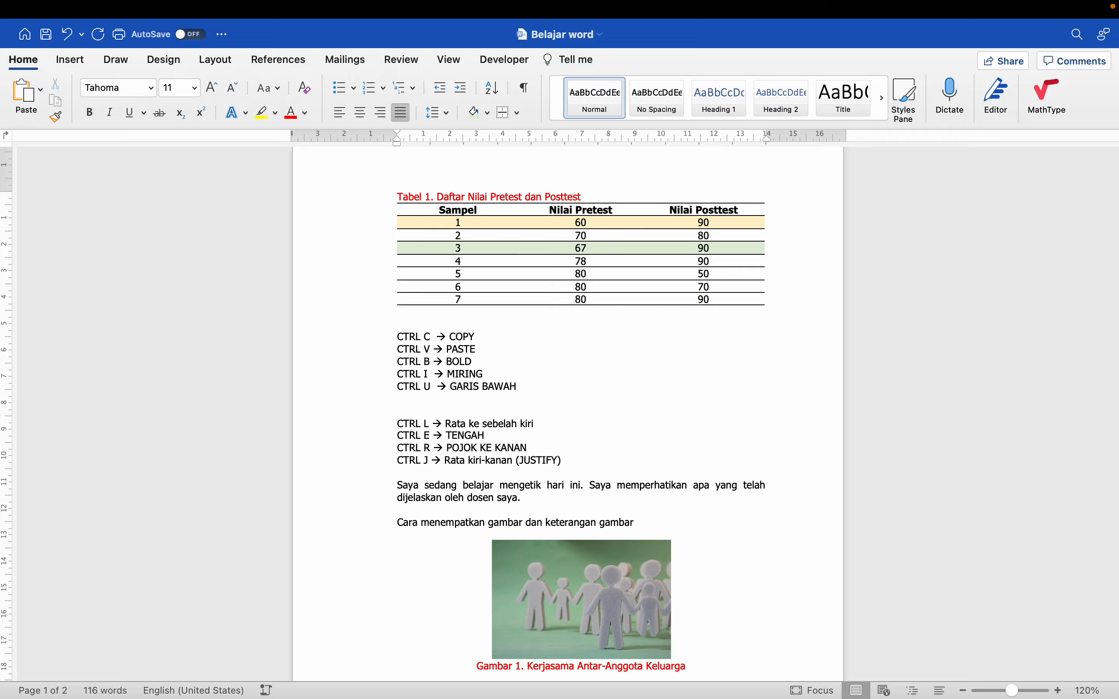
key(ctrl+Left)
click(921, 676)
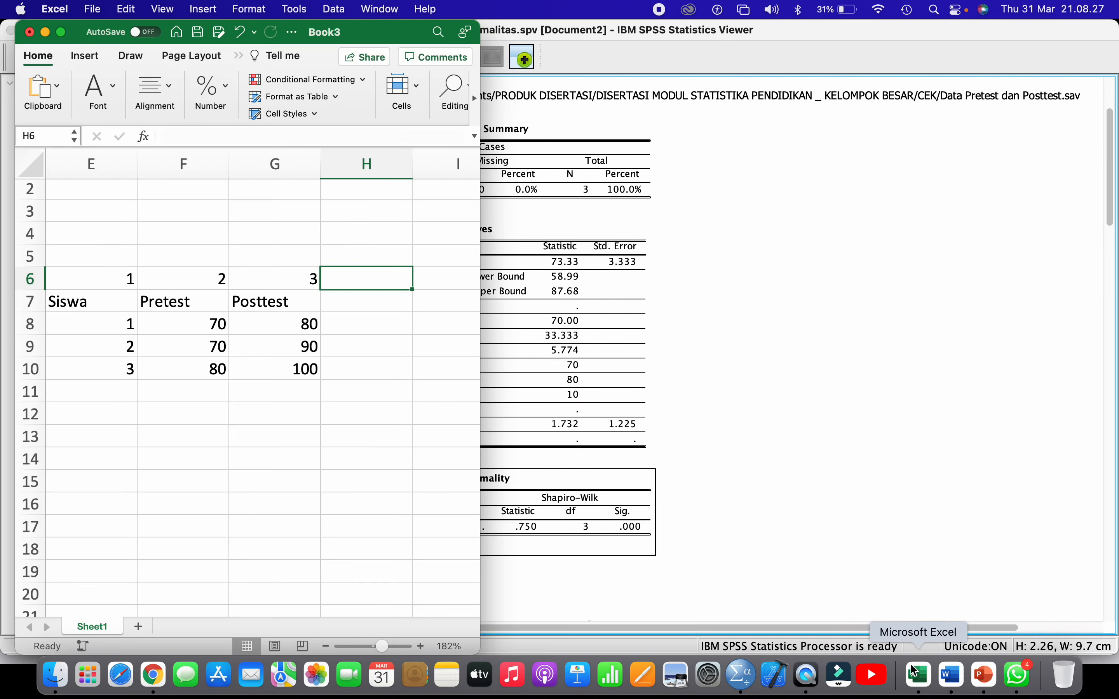
click(63, 37)
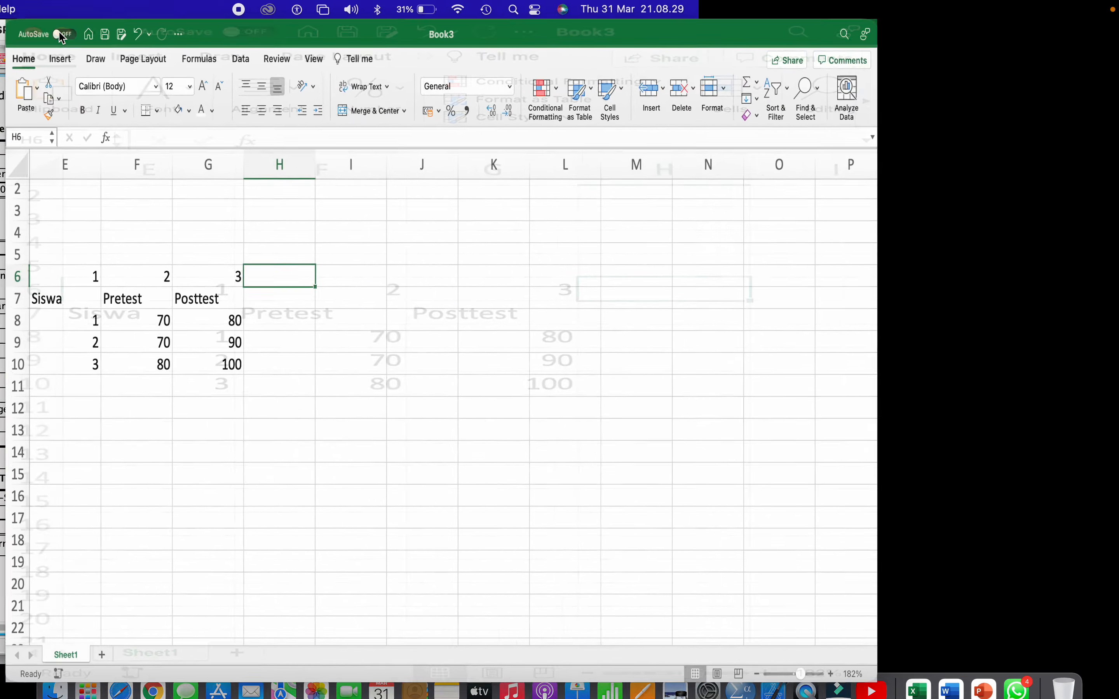
key(Return)
- Select the block of student numbers, pretest and posttest scores in the Book3 table, covering E8:H10
scroll(369, 311, left, 5)
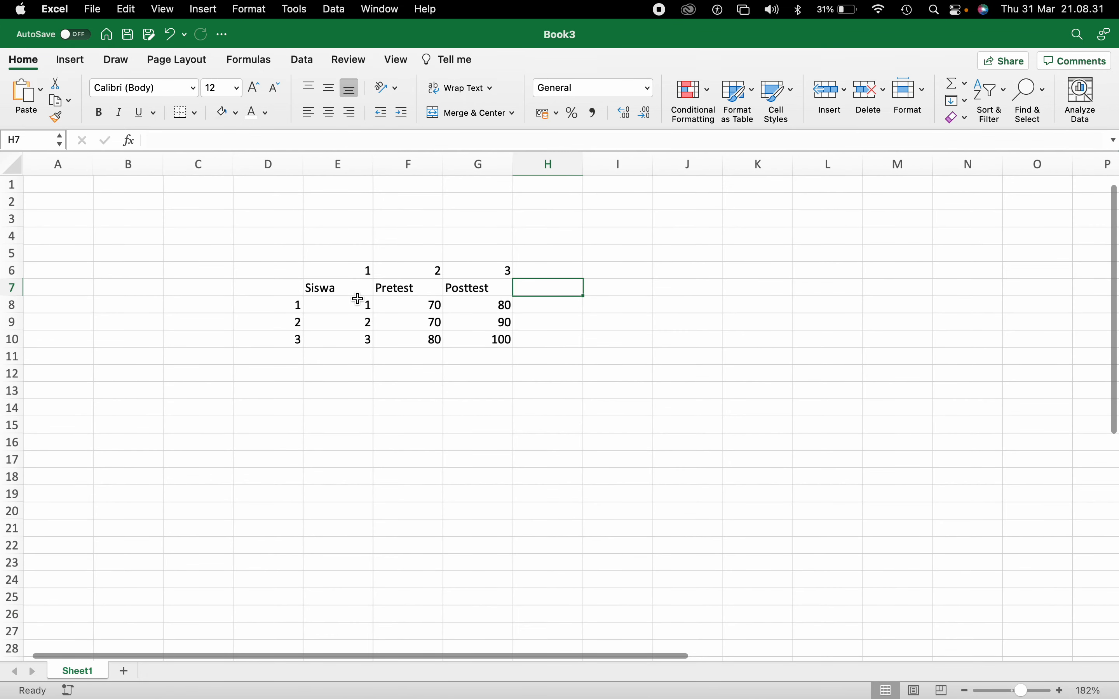
drag(329, 274, 480, 307)
click(400, 348)
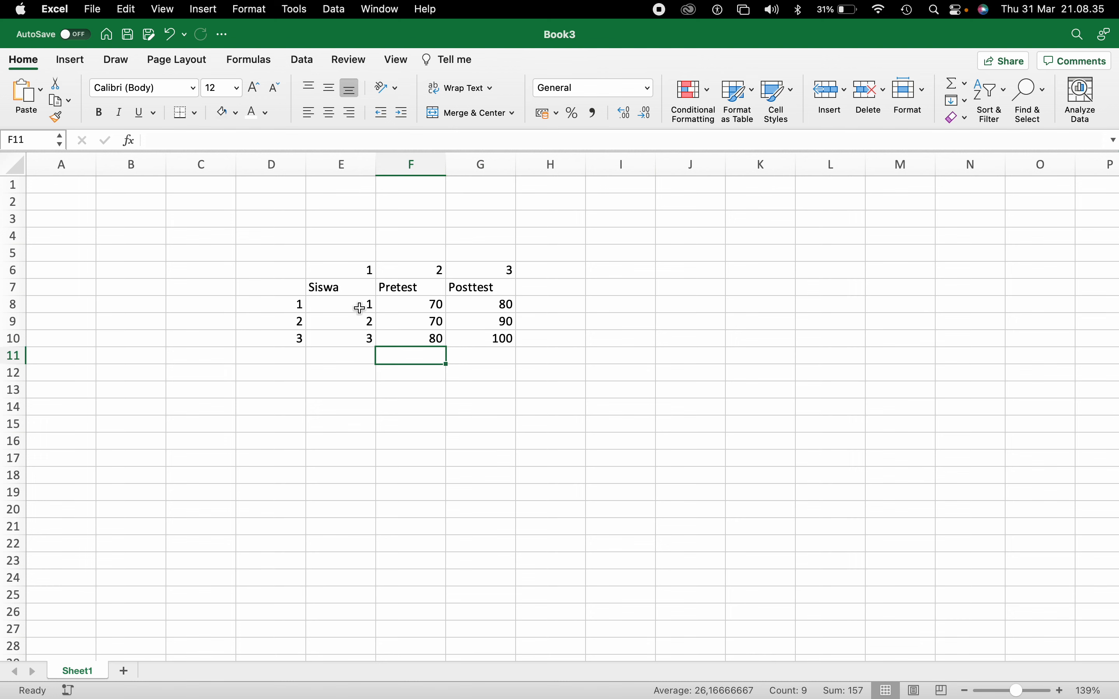
drag(367, 305, 521, 342)
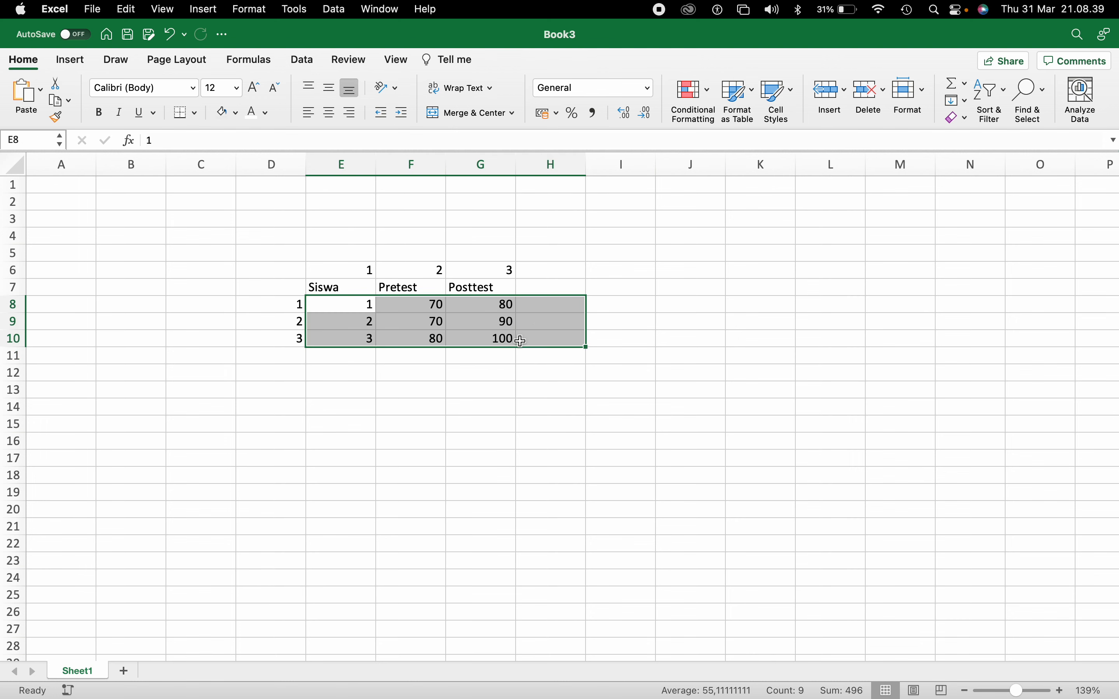